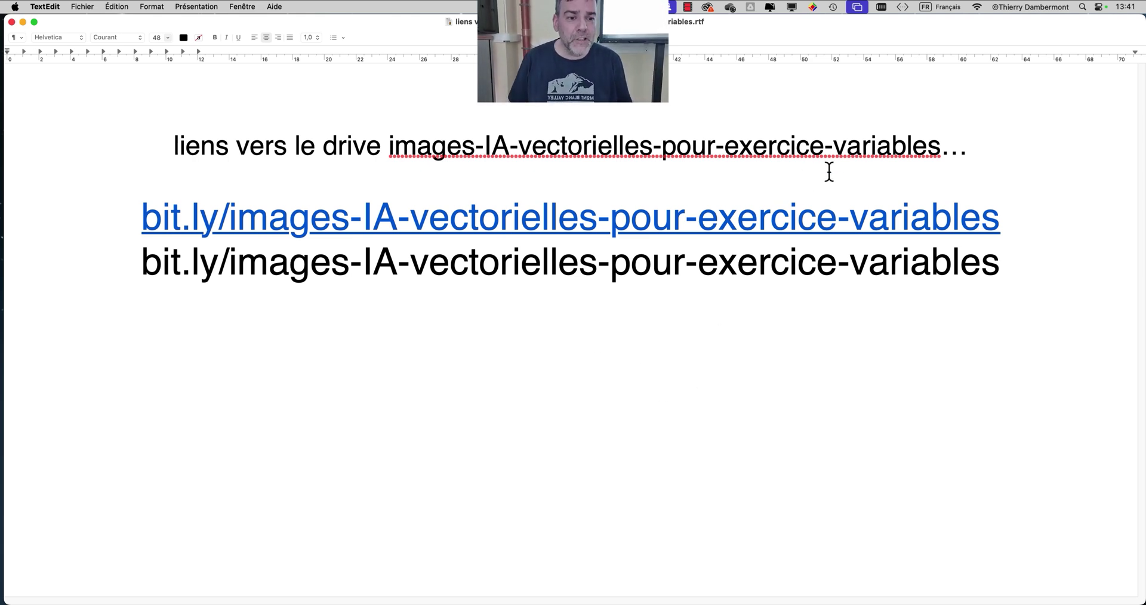
# - Highlight 'variables' in the heading and the blue bit.ly link, then follow the link to Google Drive
pyautogui.moveTo(833, 146); pyautogui.dragTo(941, 146)
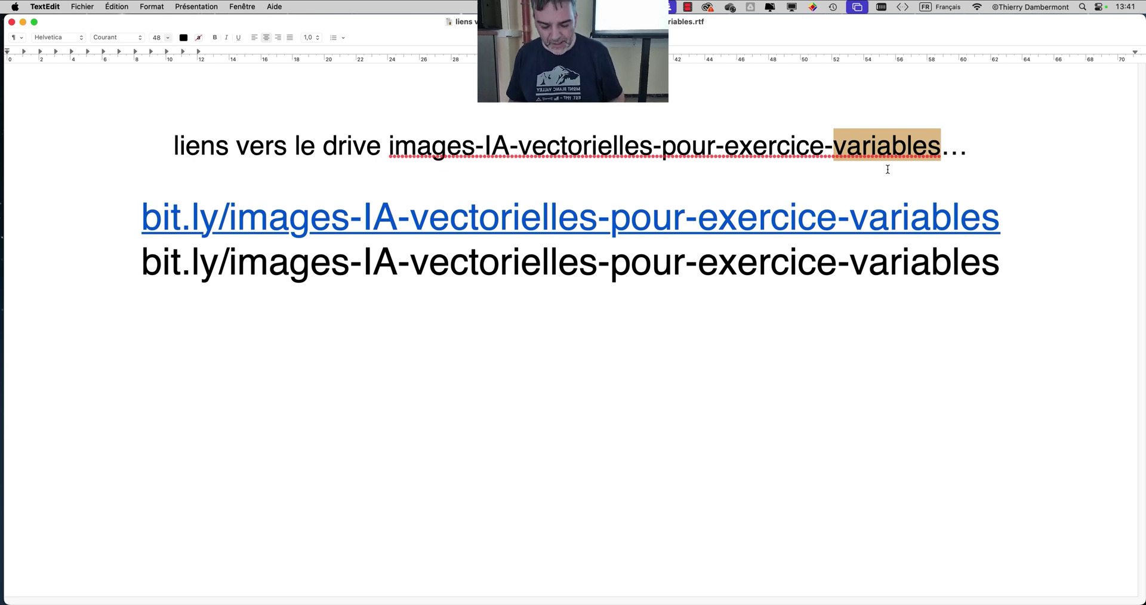
pyautogui.press('super+shift+4')
pyautogui.moveTo(141, 218); pyautogui.dragTo(999, 227)
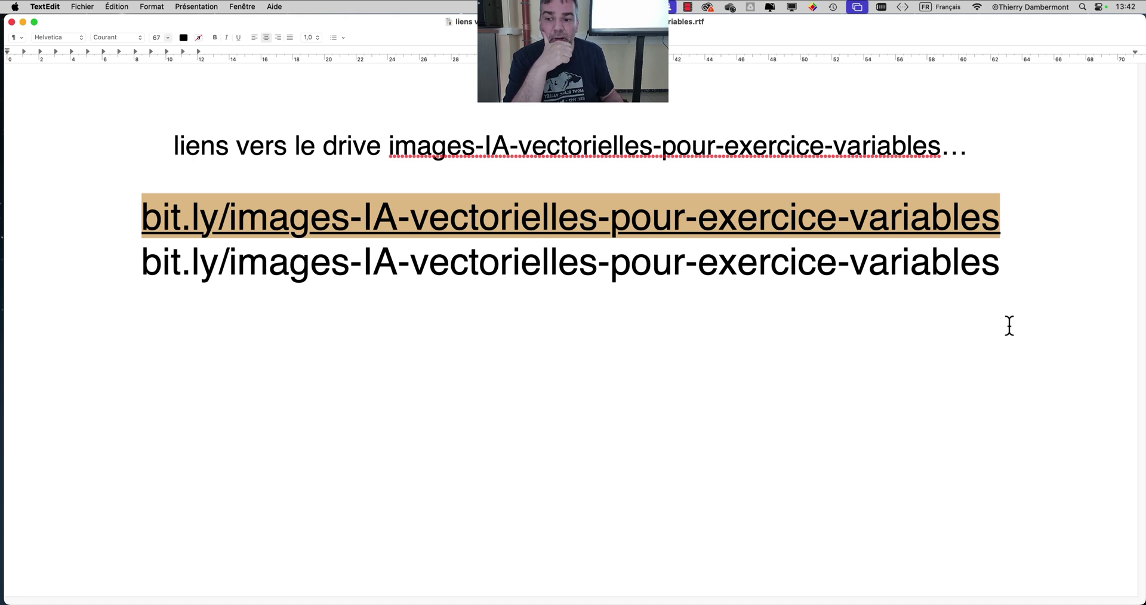
pyautogui.click(1011, 229)
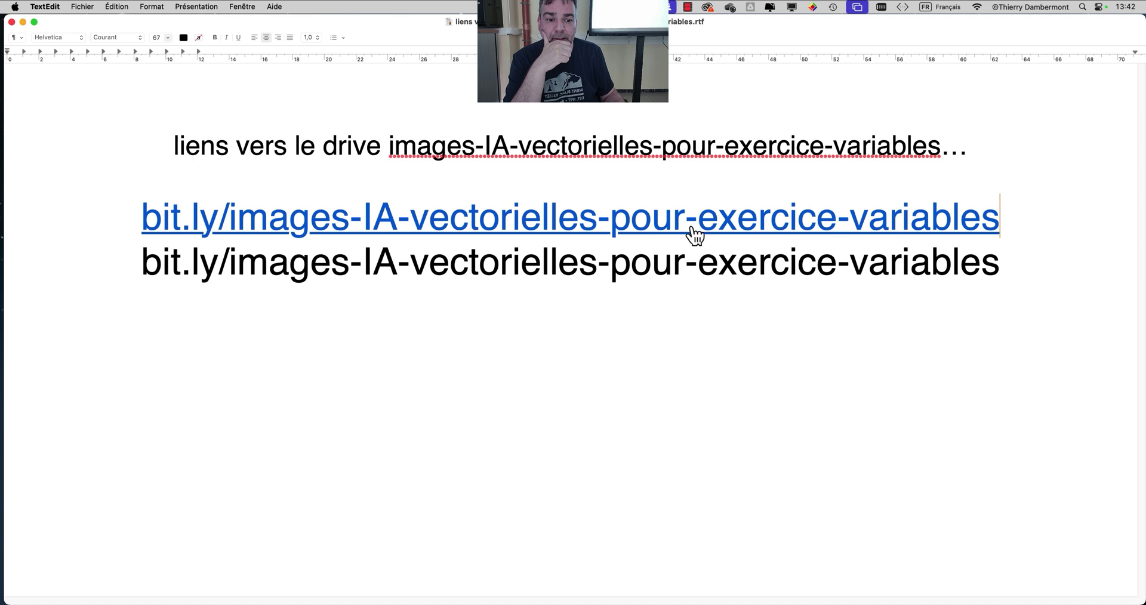
pyautogui.click(635, 227)
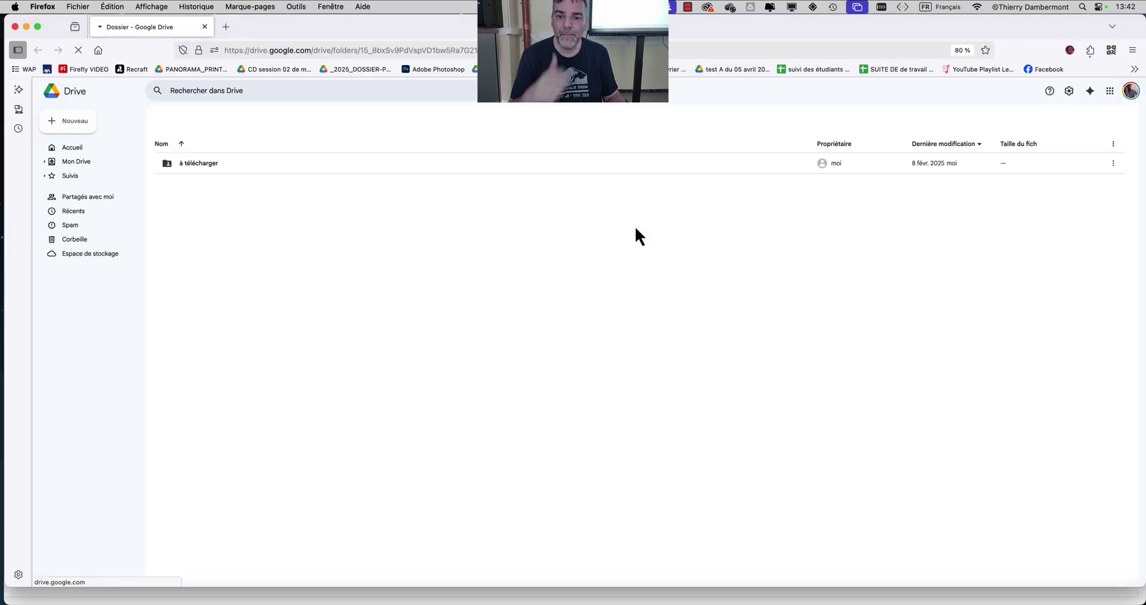
# - Select the à télécharger folder in Drive, then bring the TextEdit links document back to the front
pyautogui.click(197, 191)
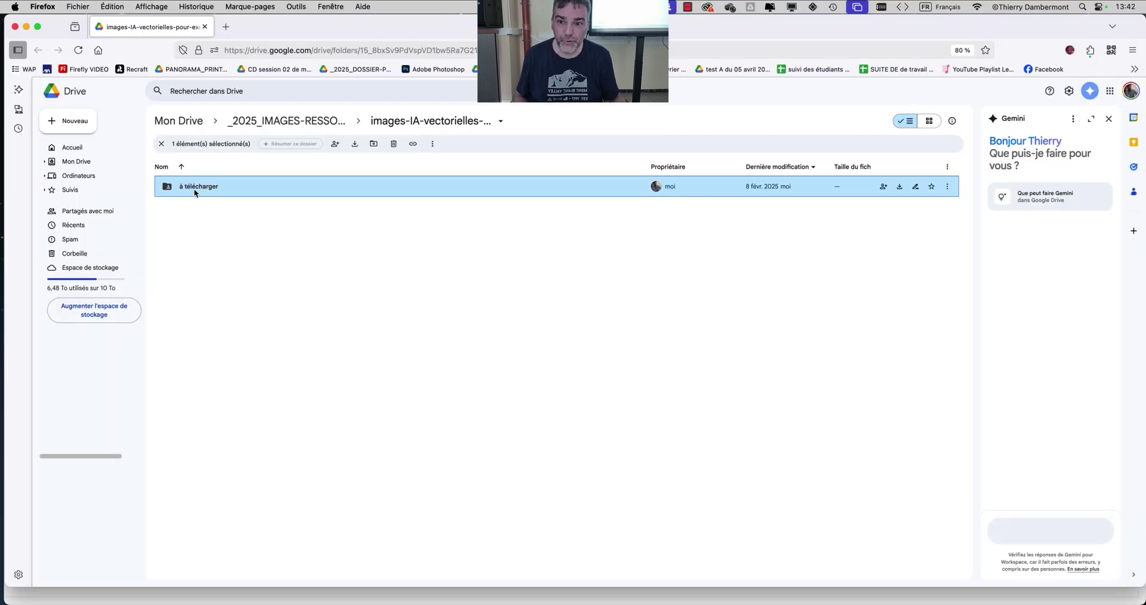
pyautogui.press('super+Tab')
pyautogui.press('super+Tab')
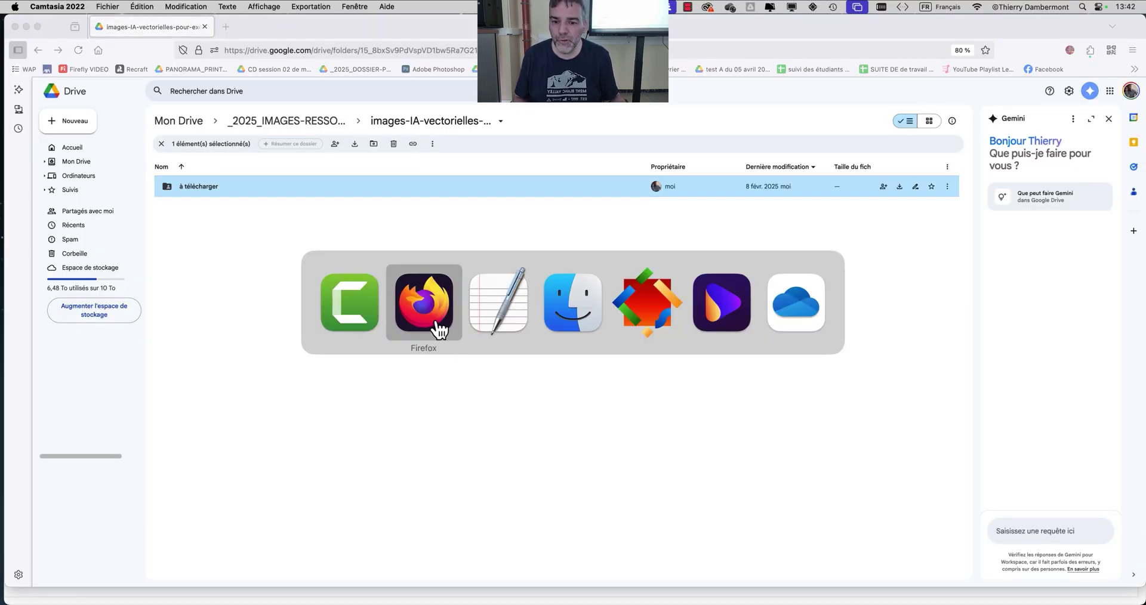
pyautogui.click(488, 319)
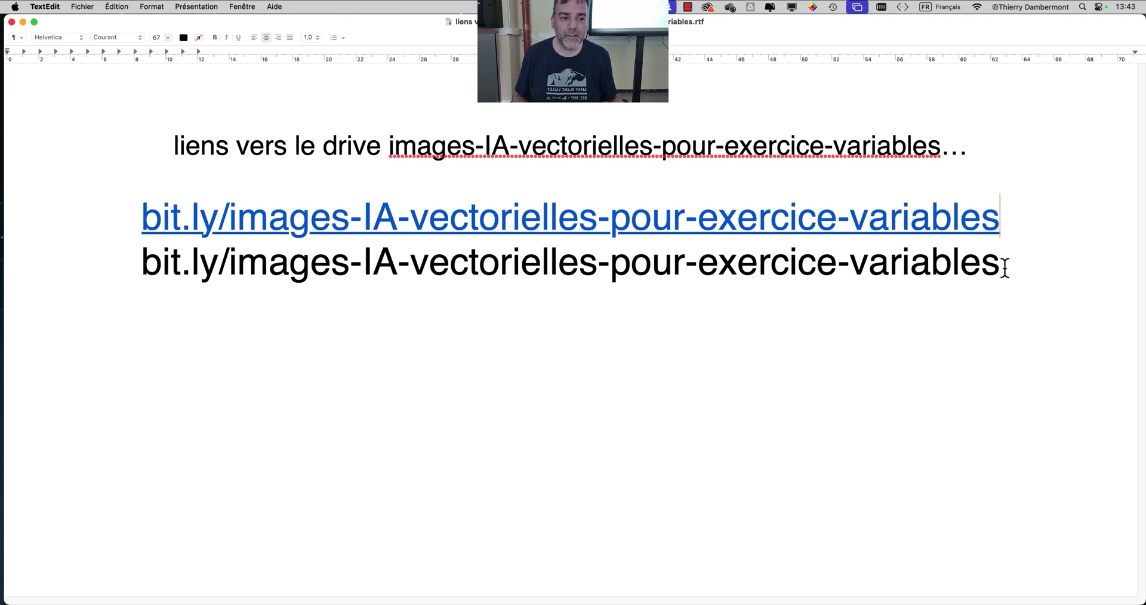
# - Open the plain bit.ly link in a second Firefox tab, then reselect that line in TextEdit
pyautogui.moveTo(1000, 264); pyautogui.dragTo(138, 273)
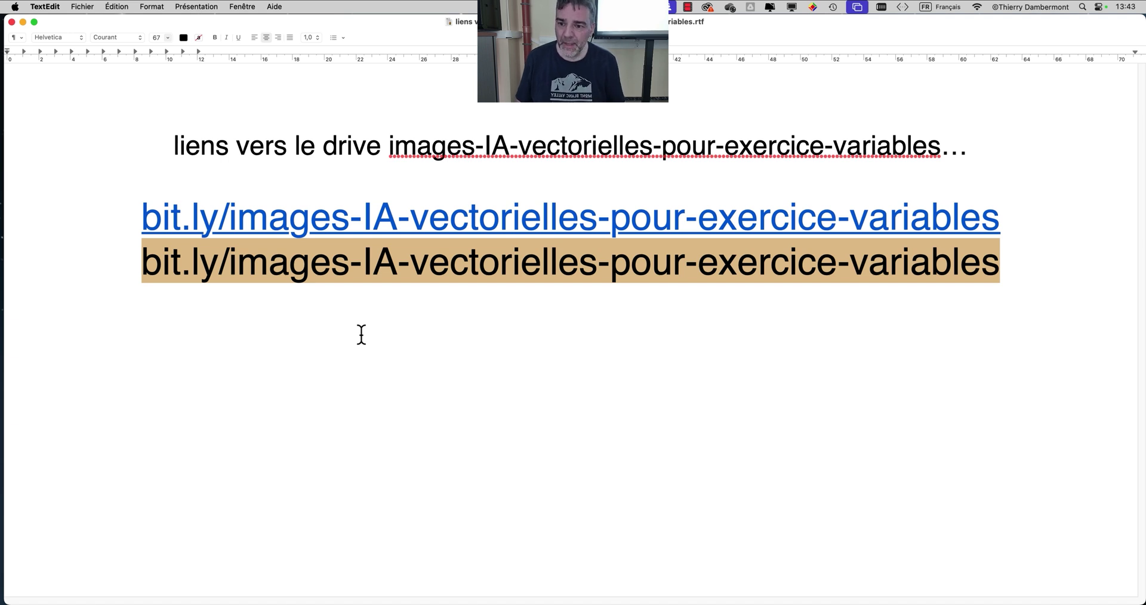
pyautogui.click(412, 230)
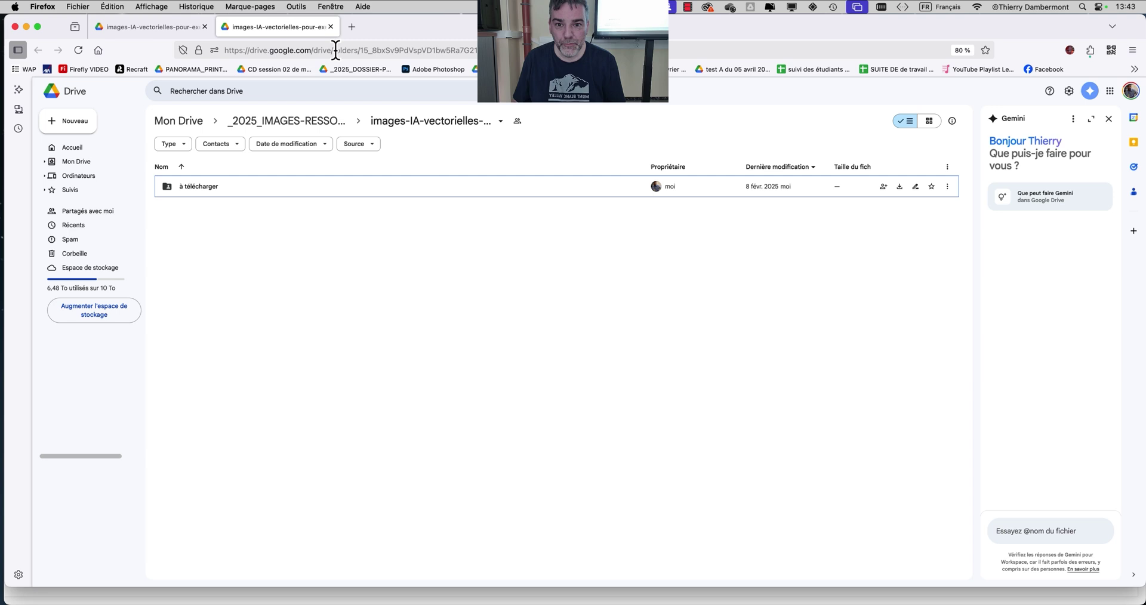
pyautogui.press('super+Tab')
pyautogui.click(578, 320)
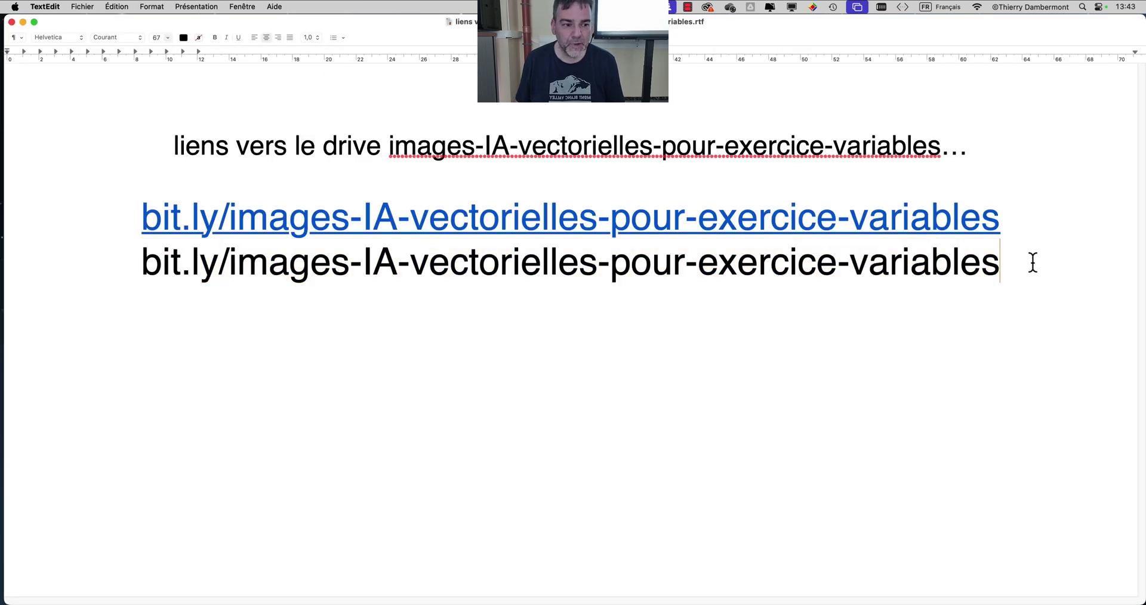
pyautogui.moveTo(1031, 261); pyautogui.dragTo(882, 263)
pyautogui.click(201, 297)
pyautogui.moveTo(201, 296); pyautogui.dragTo(136, 263)
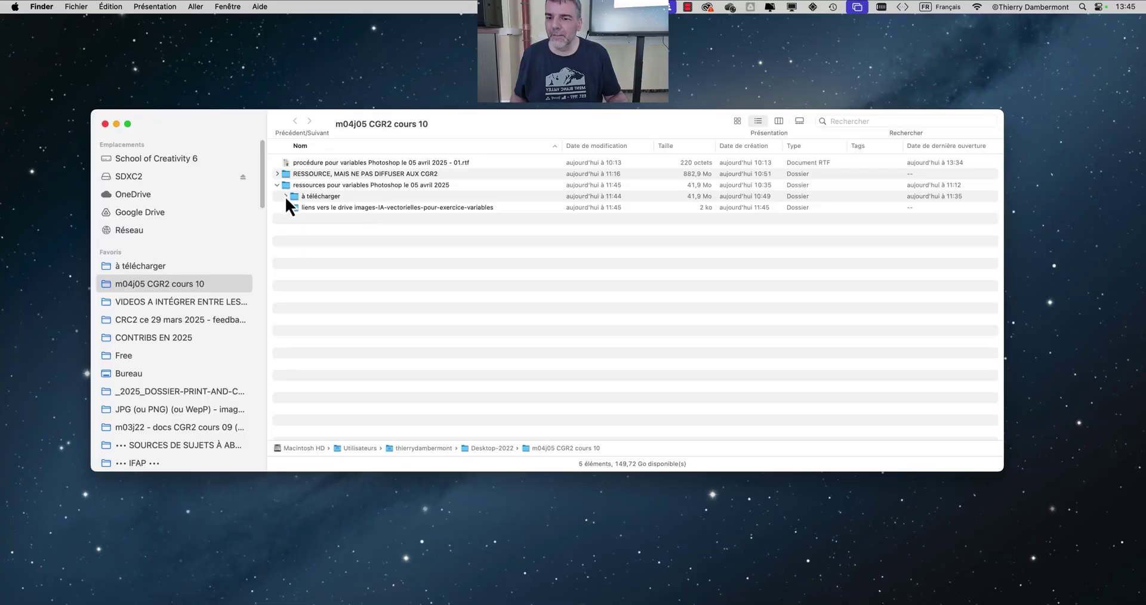
# - Open à télécharger from the Finder sidebar and list its ten numbered folders in List view
pyautogui.click(168, 267)
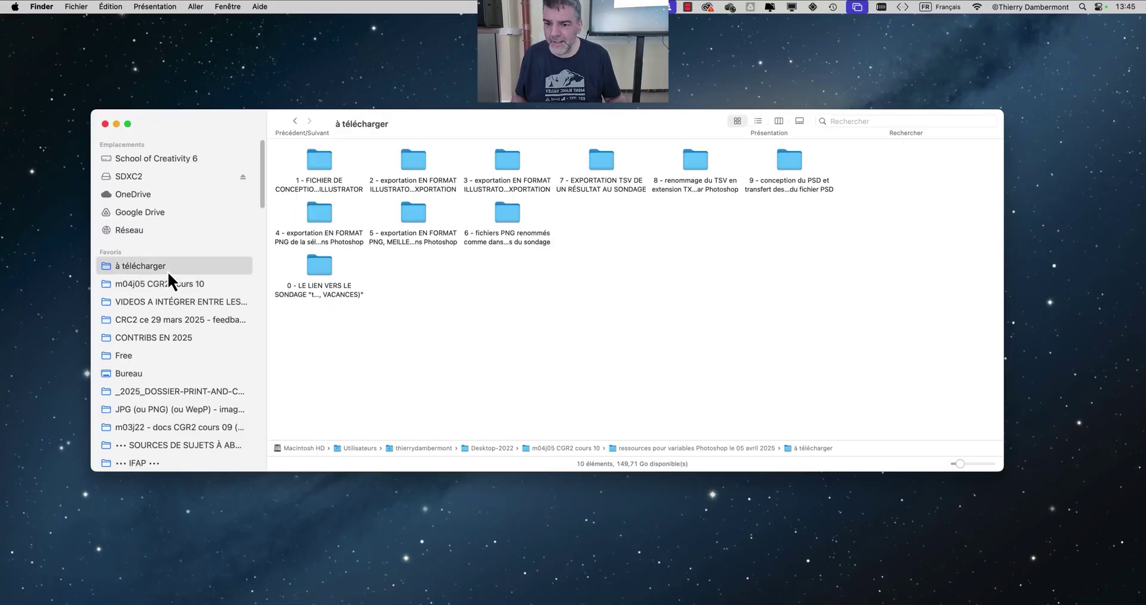
pyautogui.click(758, 121)
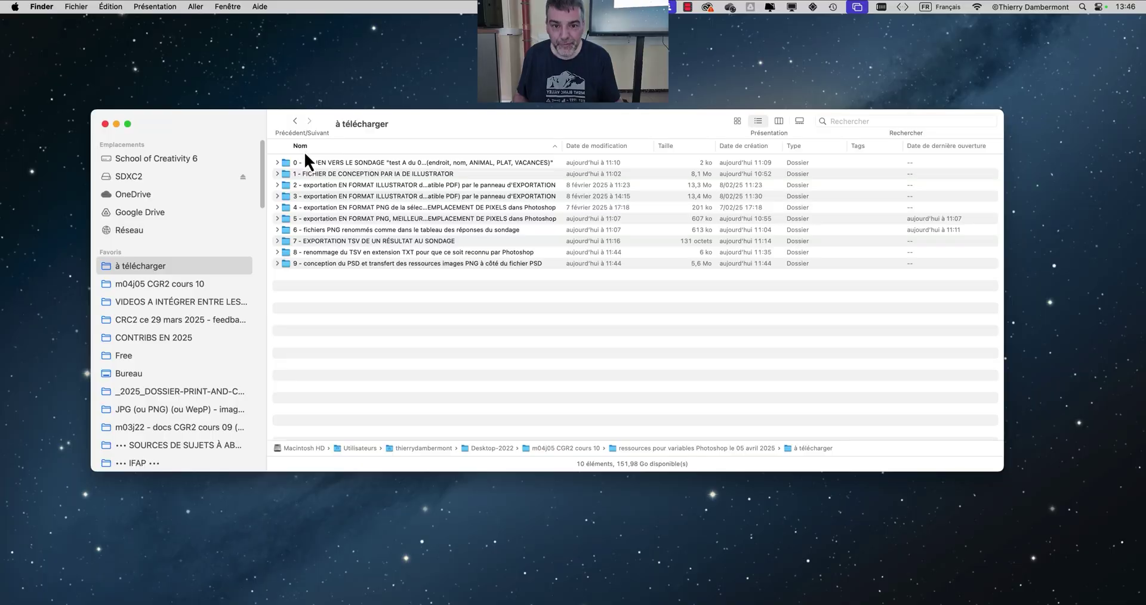
# - Toggle between icon and list view, widen the Nom column and reposition the Finder window
pyautogui.click(736, 124)
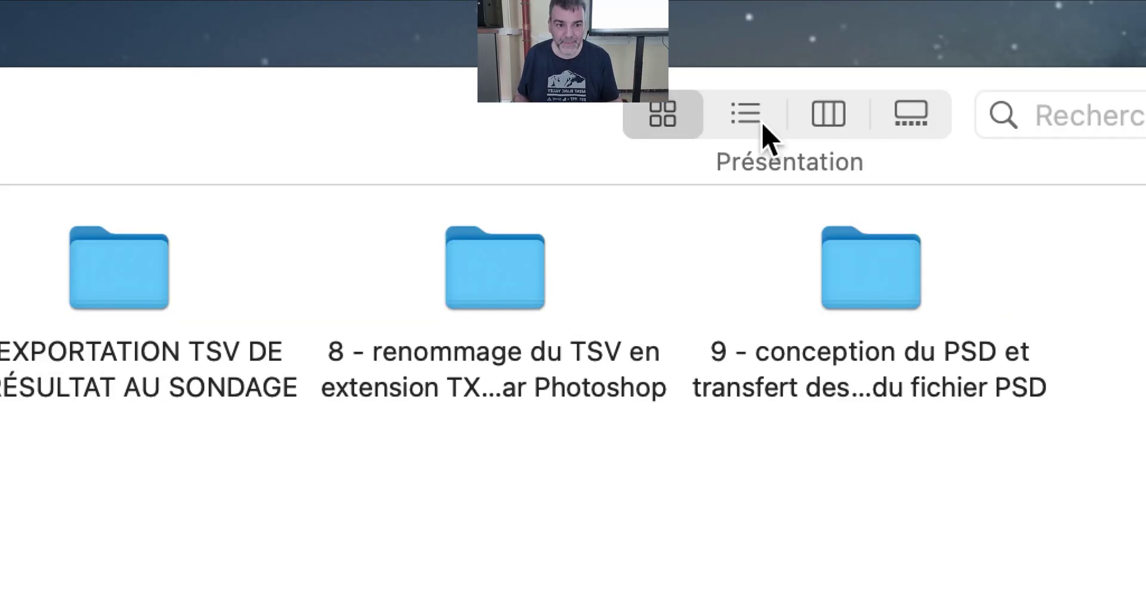
pyautogui.click(763, 124)
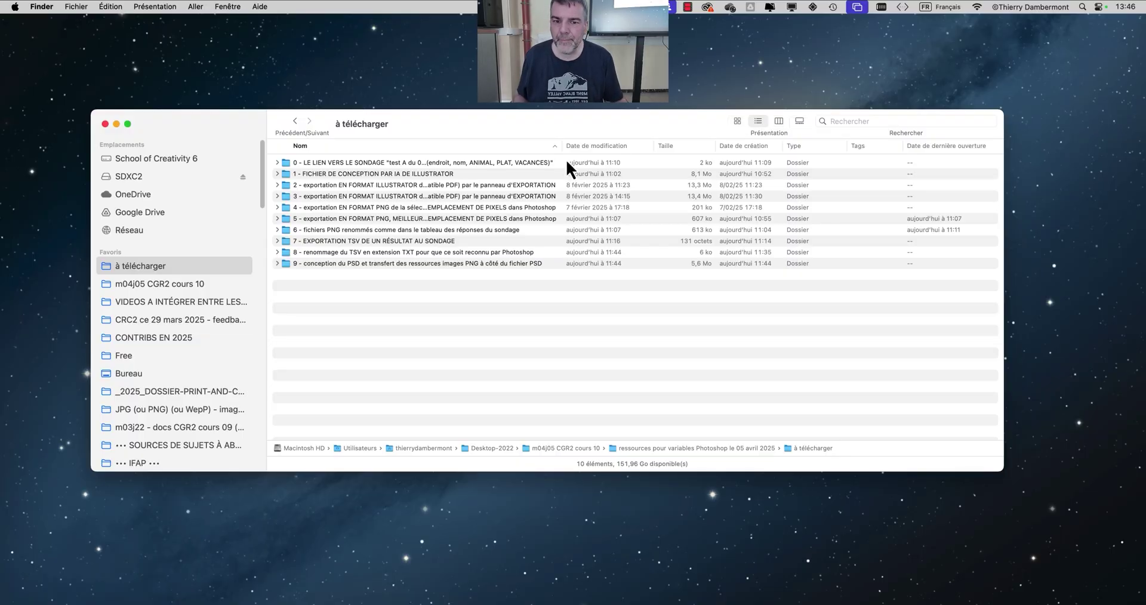
pyautogui.moveTo(563, 146); pyautogui.dragTo(819, 159)
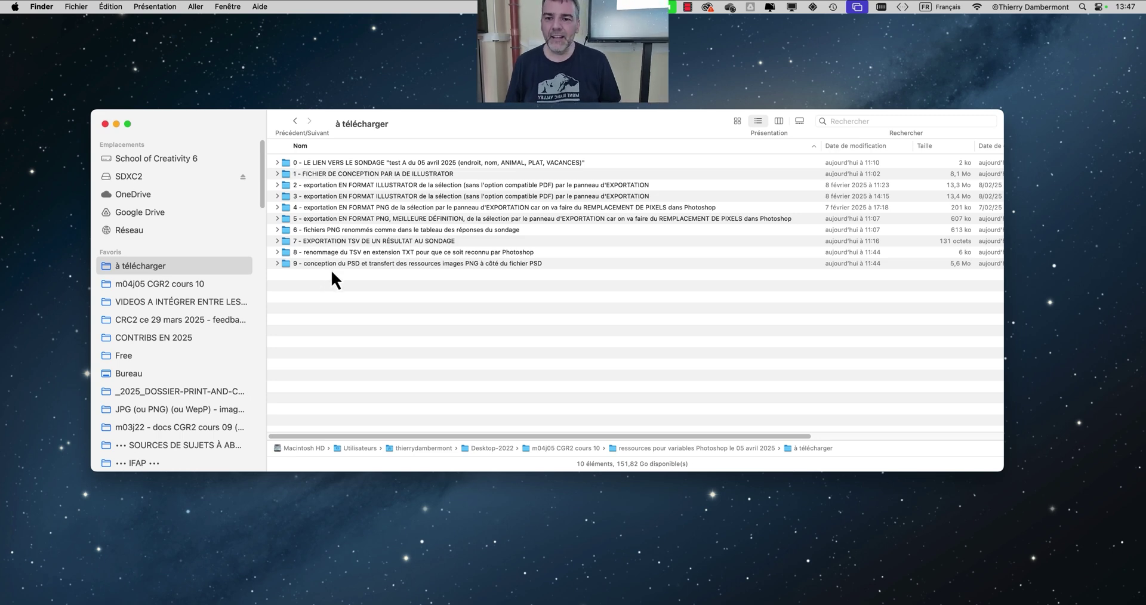
pyautogui.moveTo(607, 127); pyautogui.dragTo(625, 129)
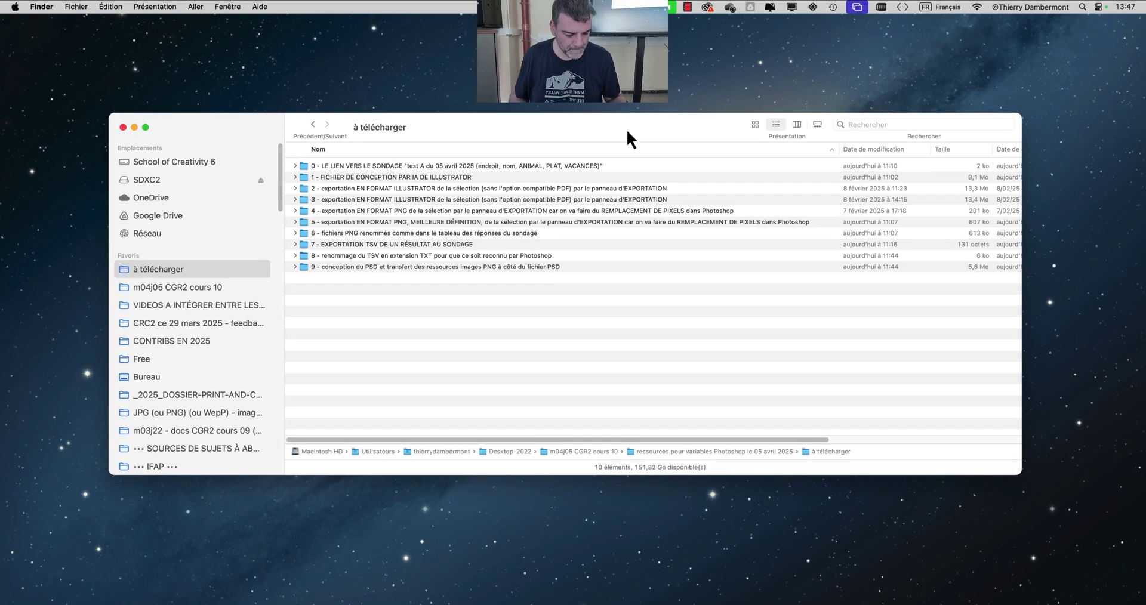
# - Expand folder 0 and open its survey .webloc file, loading the 'test A du 05 avril 2025' form
pyautogui.click(313, 167)
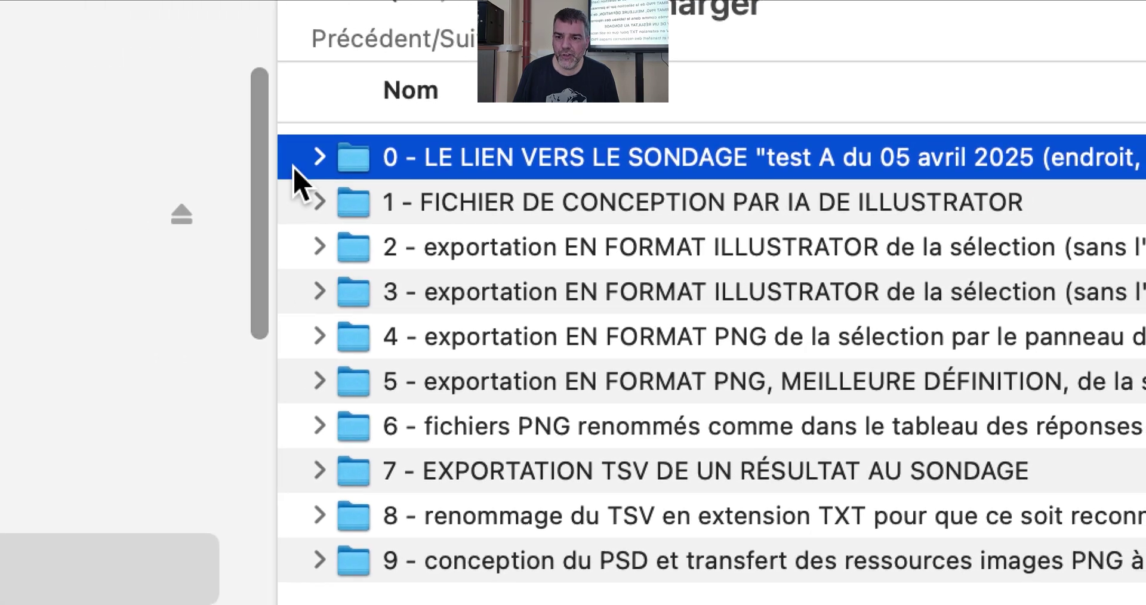
pyautogui.click(316, 158)
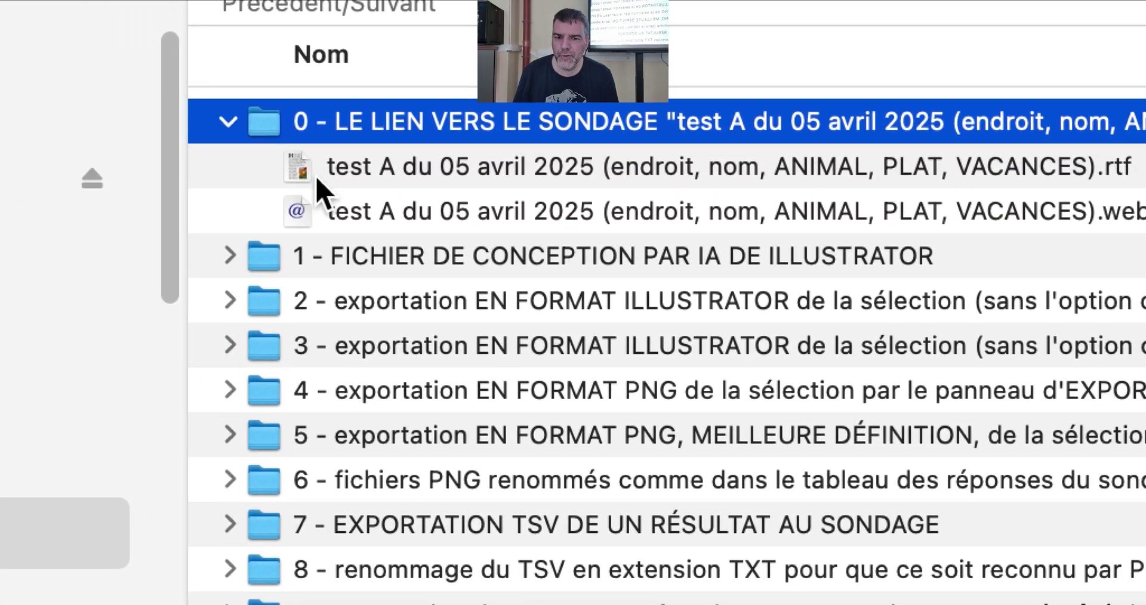
pyautogui.click(460, 213)
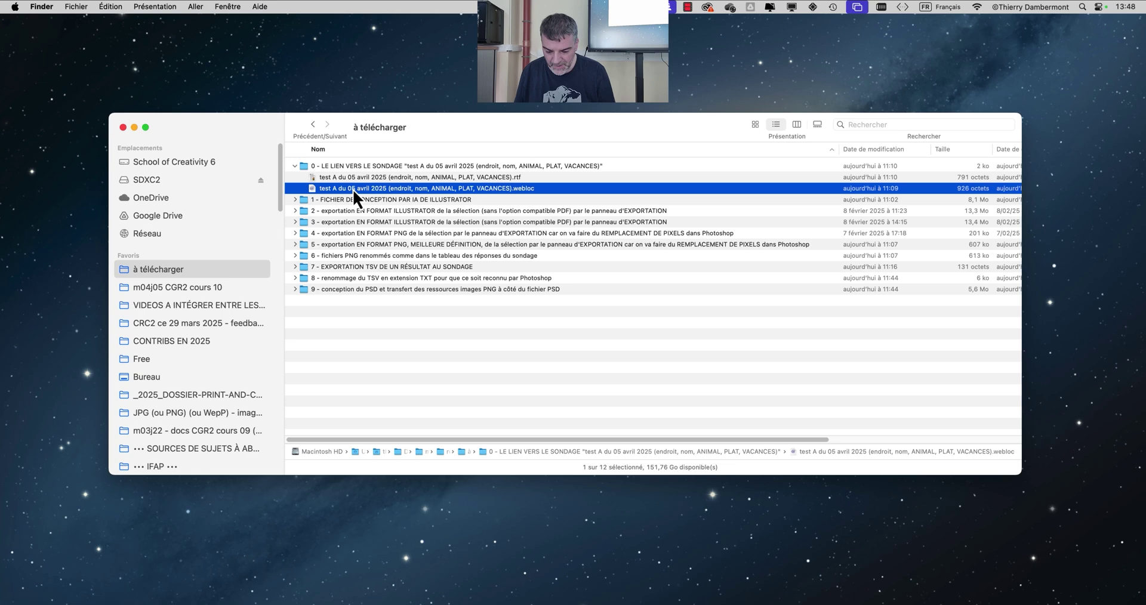
pyautogui.doubleClick(353, 189)
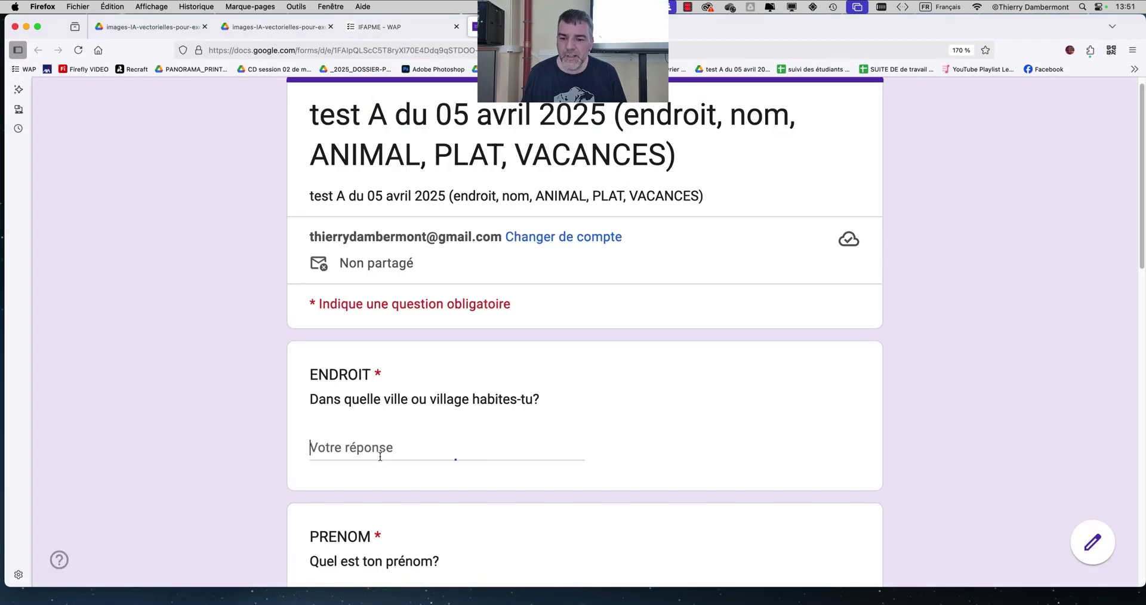
# - Scroll through the form, visiting the ENDROIT and PRENOM answer fields without typing anything
pyautogui.click(381, 451)
pyautogui.scroll(-3, 381, 449)
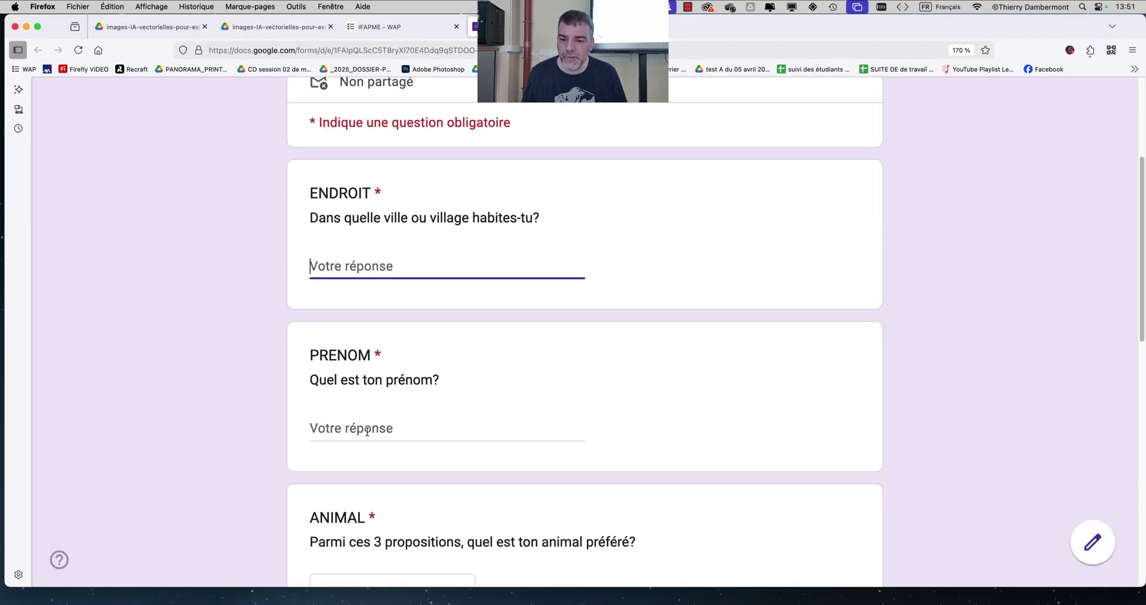
pyautogui.click(367, 429)
pyautogui.scroll(-5, 377, 439)
pyautogui.scroll(5, 371, 422)
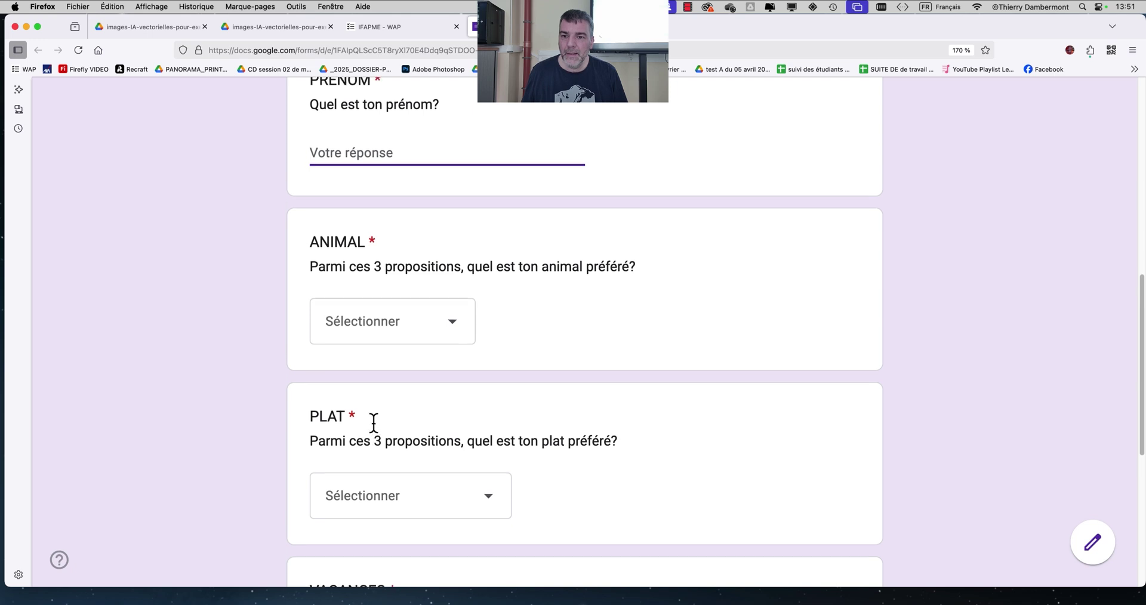
pyautogui.scroll(-1, 374, 424)
pyautogui.click(358, 247)
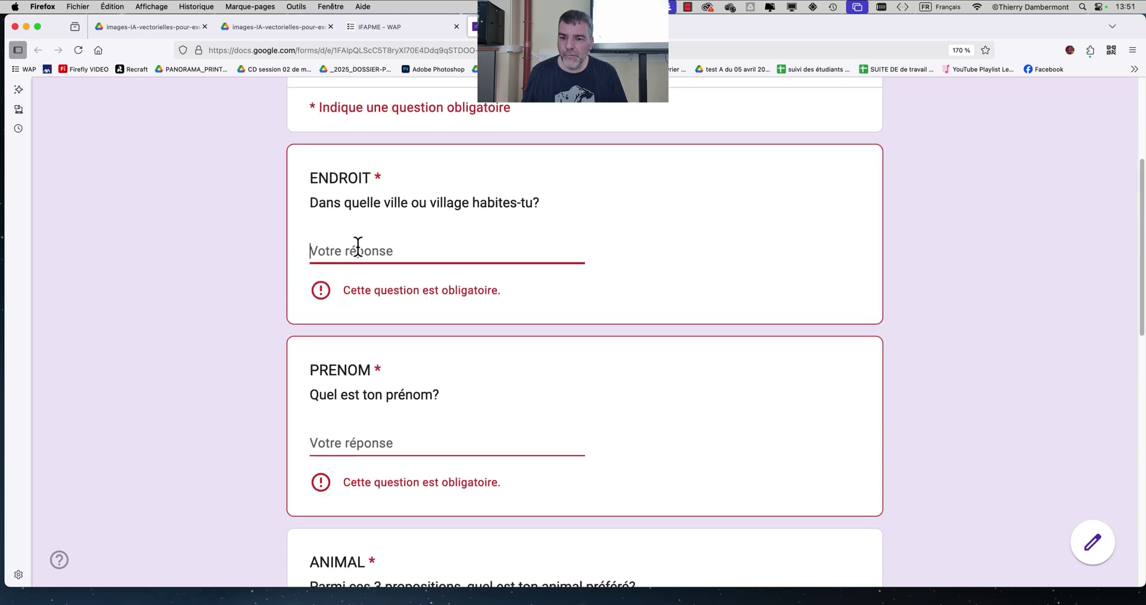
pyautogui.moveTo(332, 203); pyautogui.dragTo(521, 196)
pyautogui.scroll(-1, 465, 337)
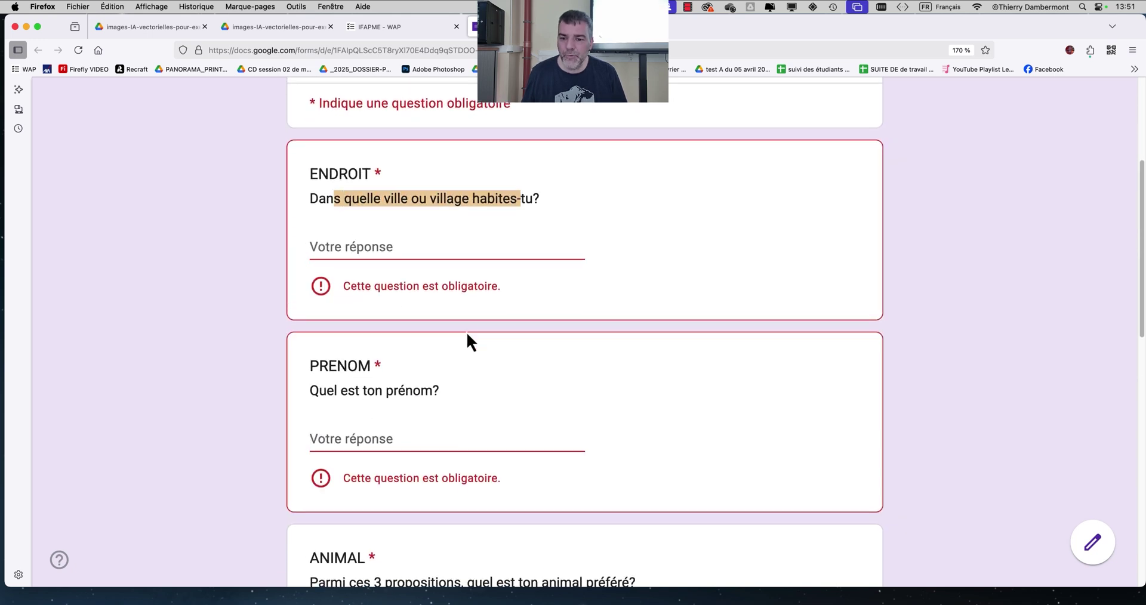
pyautogui.moveTo(325, 345); pyautogui.dragTo(435, 377)
pyautogui.scroll(-5, 434, 378)
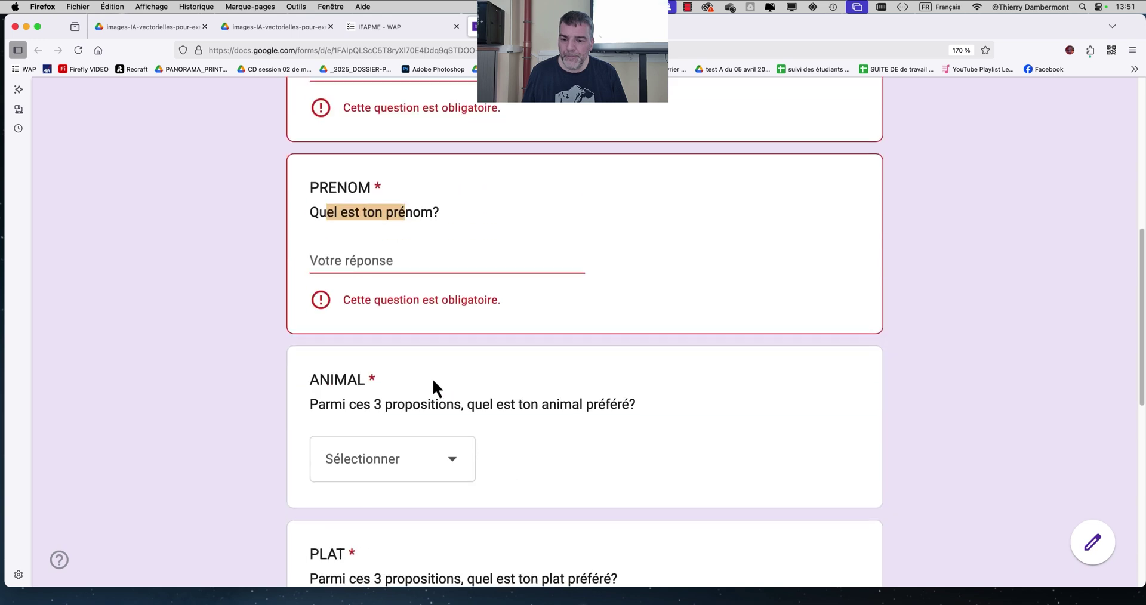
# - Open and dismiss the ANIMAL, PLAT and VACANCES answer choices, leaving them unanswered
pyautogui.moveTo(332, 253); pyautogui.dragTo(607, 256)
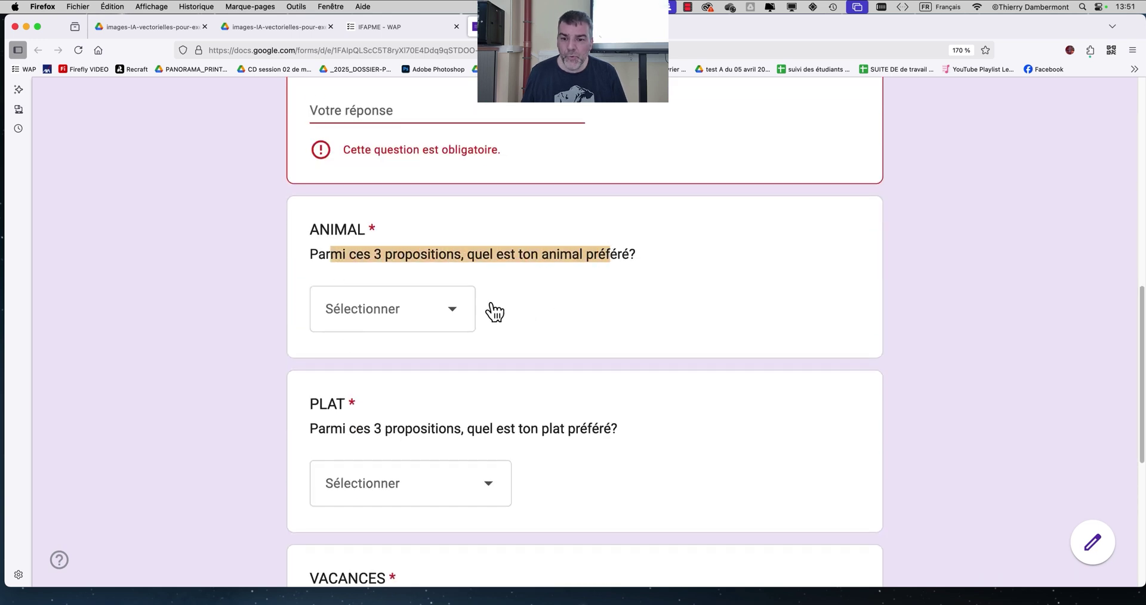
pyautogui.click(454, 321)
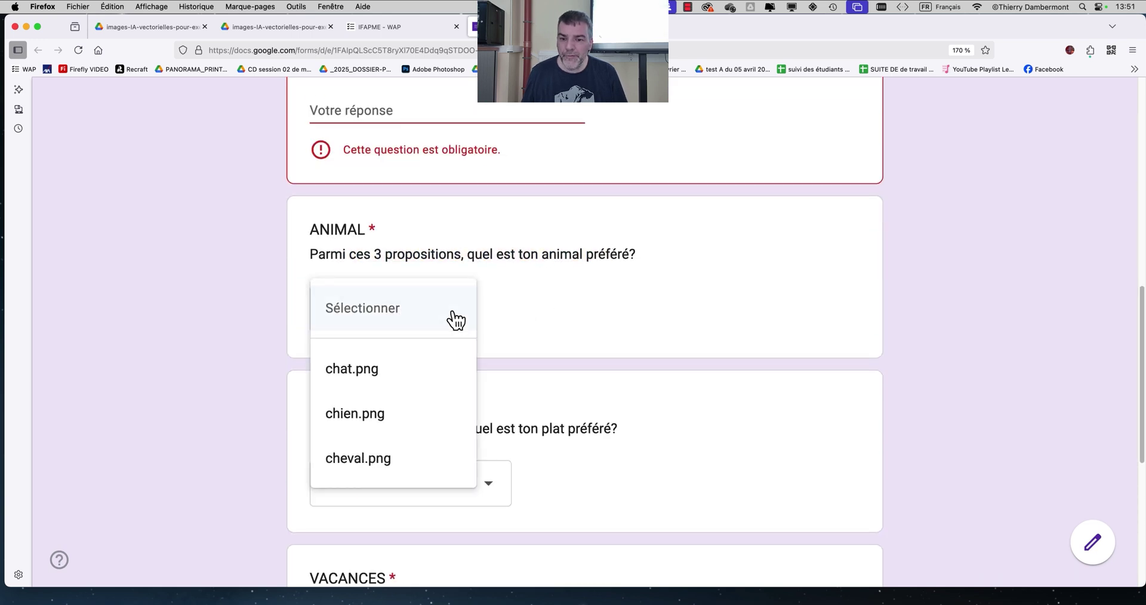
pyautogui.click(253, 325)
pyautogui.scroll(-2, 253, 325)
pyautogui.scroll(-3, 265, 328)
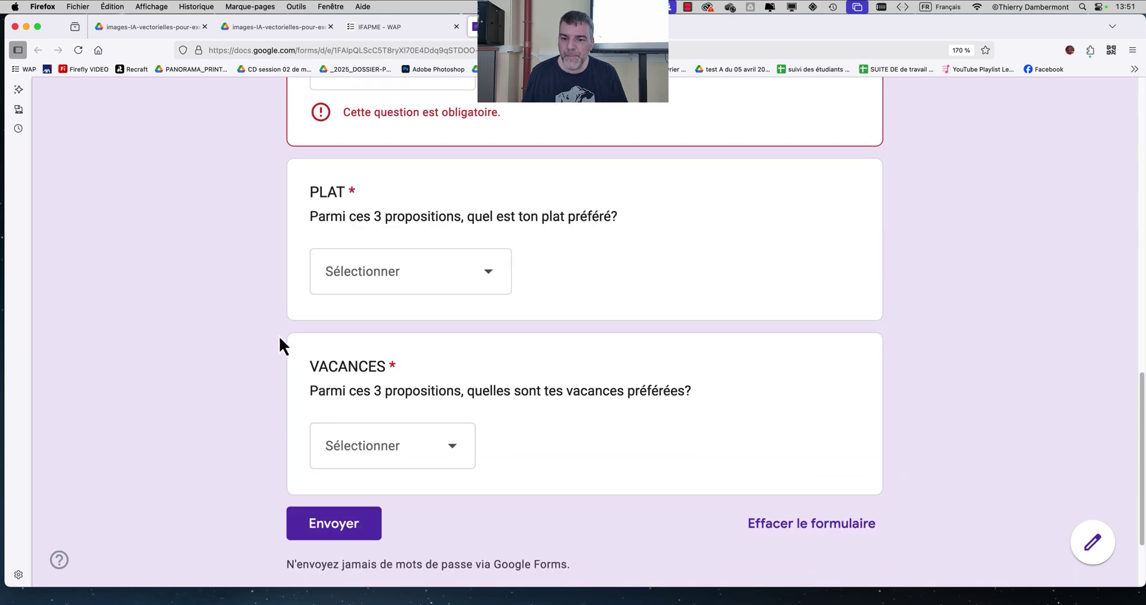
pyautogui.moveTo(346, 215); pyautogui.dragTo(575, 217)
pyautogui.click(497, 277)
pyautogui.click(611, 268)
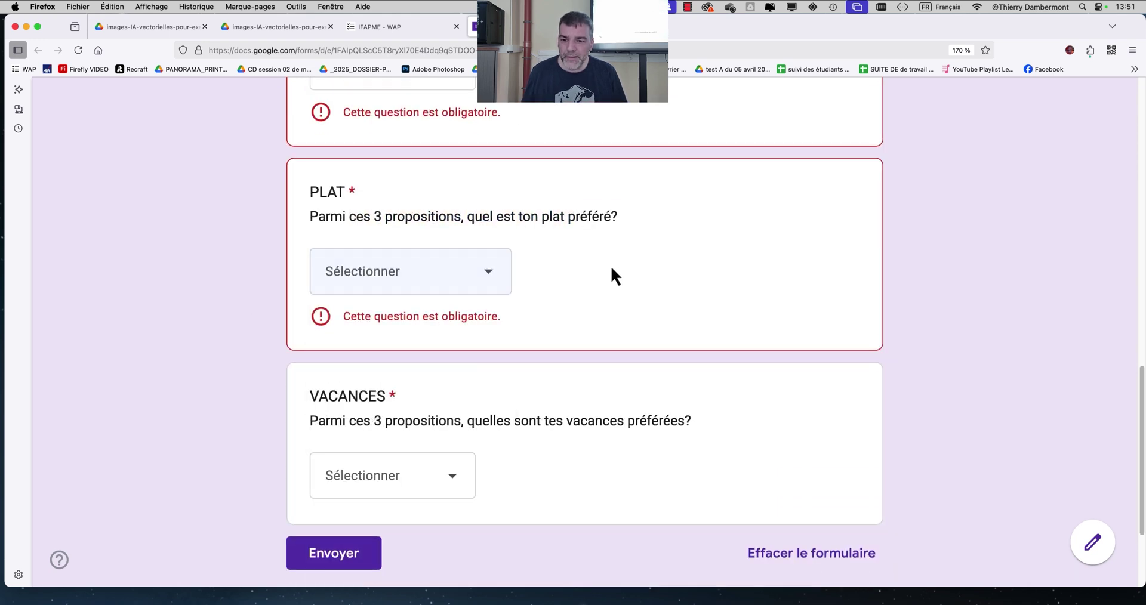
pyautogui.scroll(-1, 469, 432)
pyautogui.moveTo(396, 376); pyautogui.dragTo(524, 375)
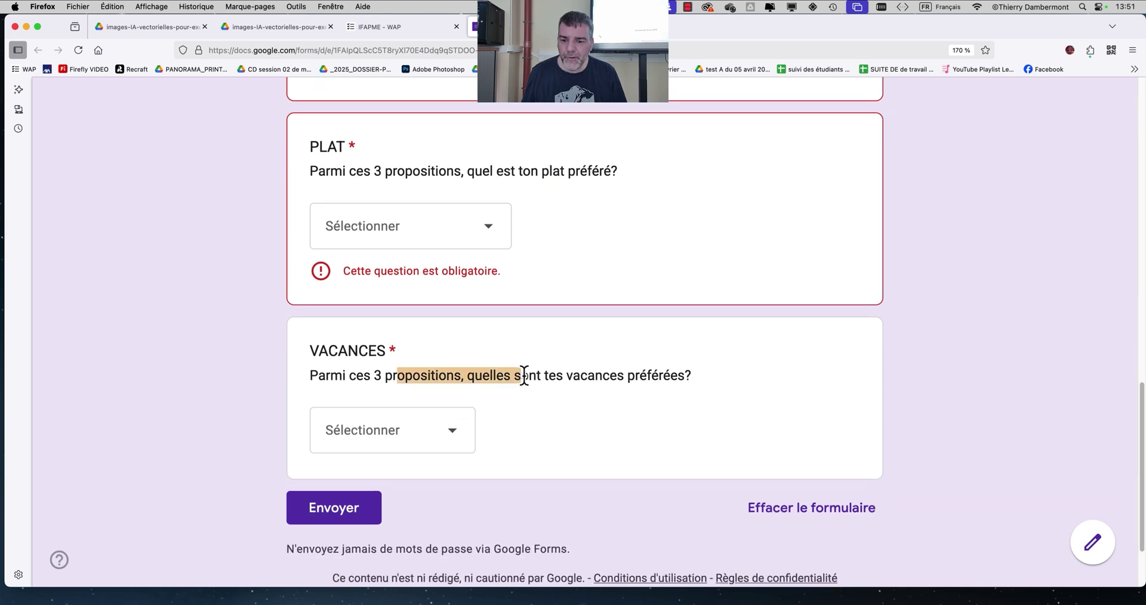
pyautogui.click(462, 440)
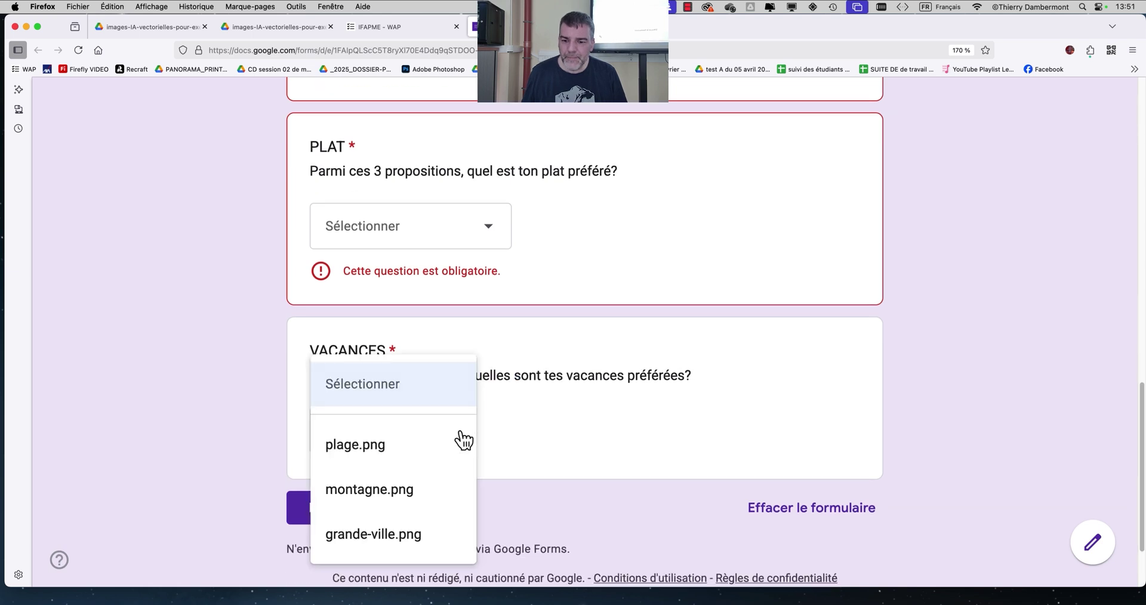
pyautogui.click(817, 333)
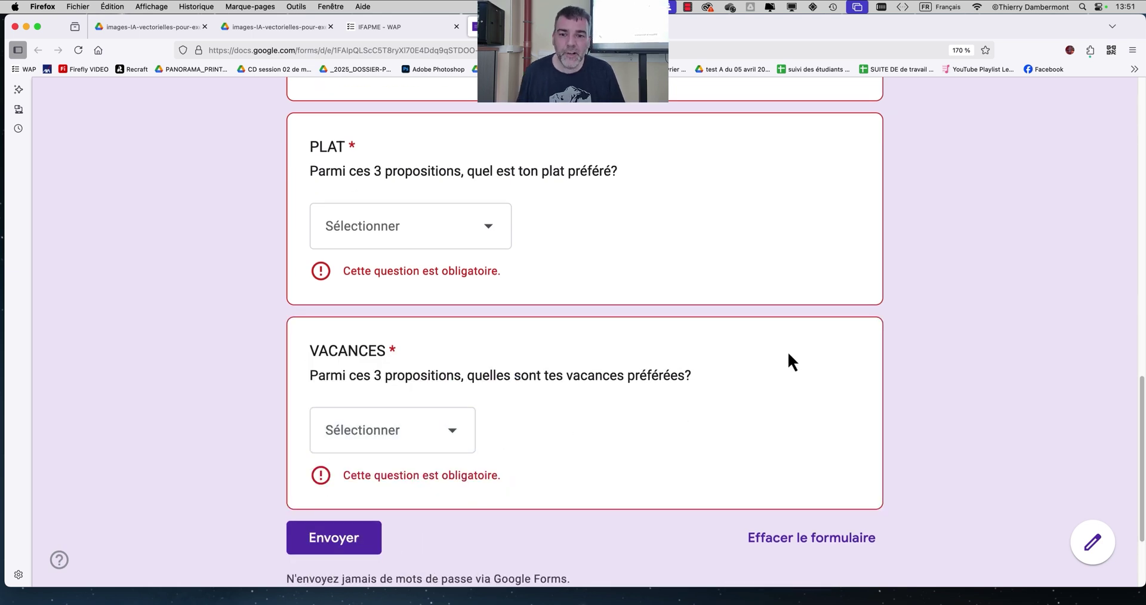
# - Switch to Finder and back to Firefox, then open a new empty tab
pyautogui.scroll(15, 788, 353)
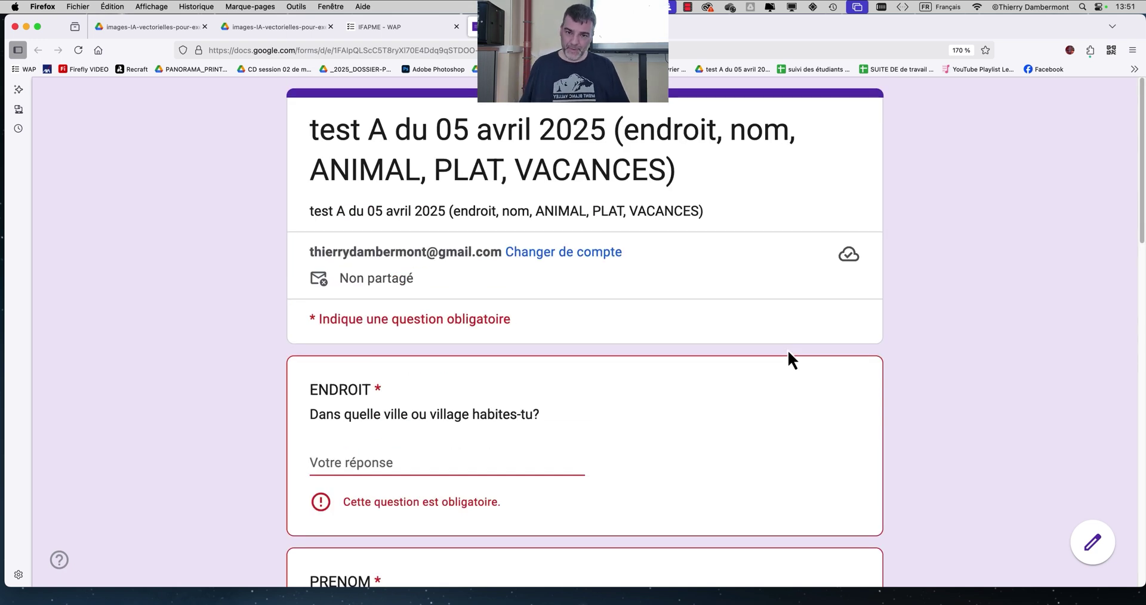
pyautogui.press('super+Tab')
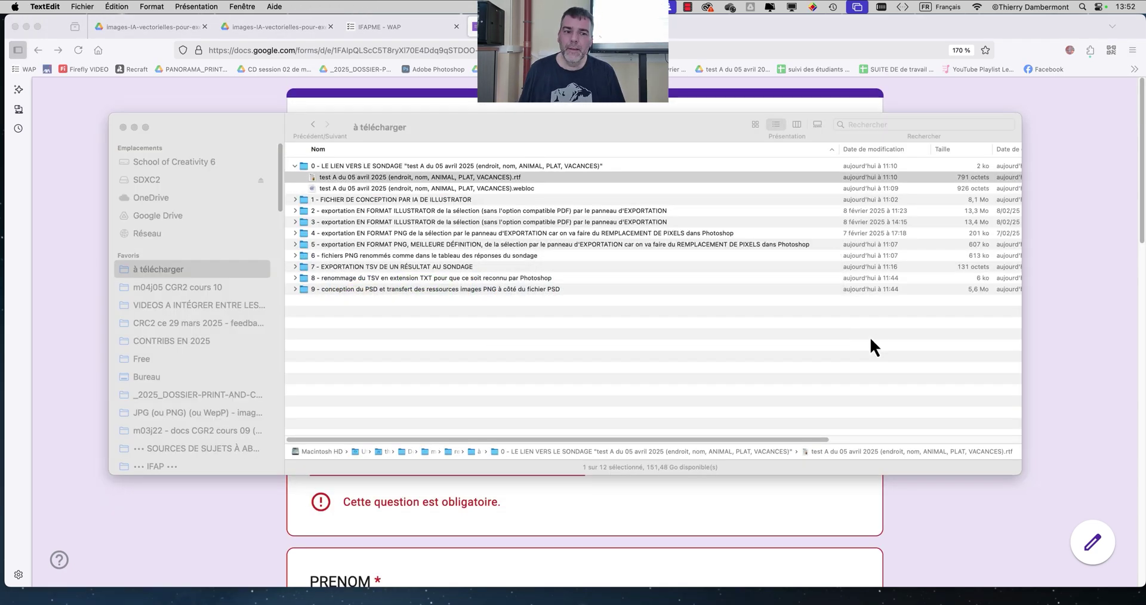
pyautogui.click(933, 513)
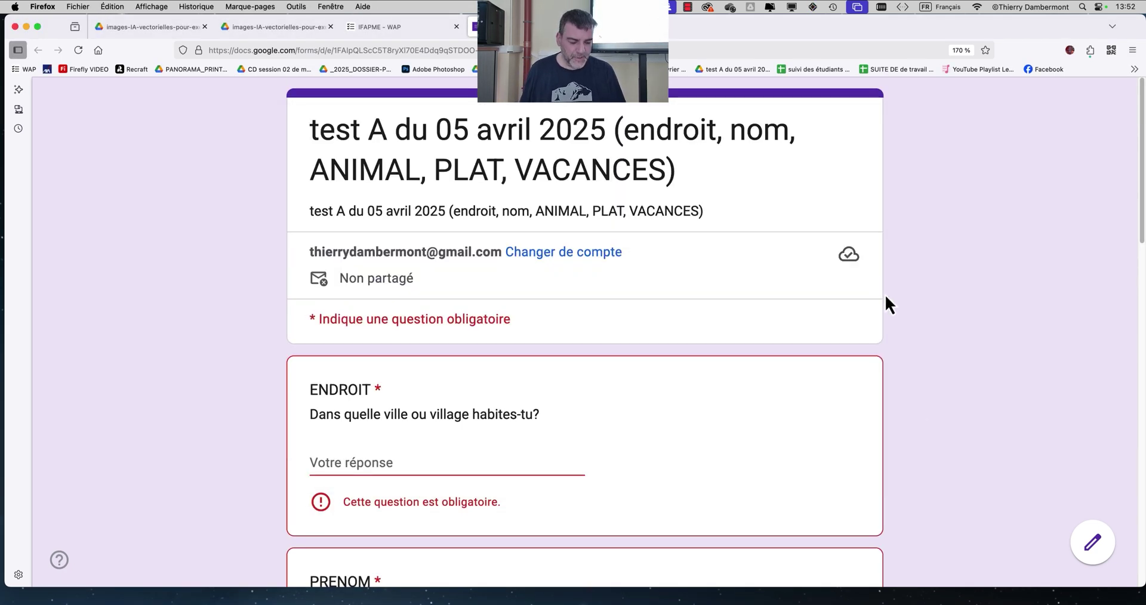
pyautogui.press('super+t')
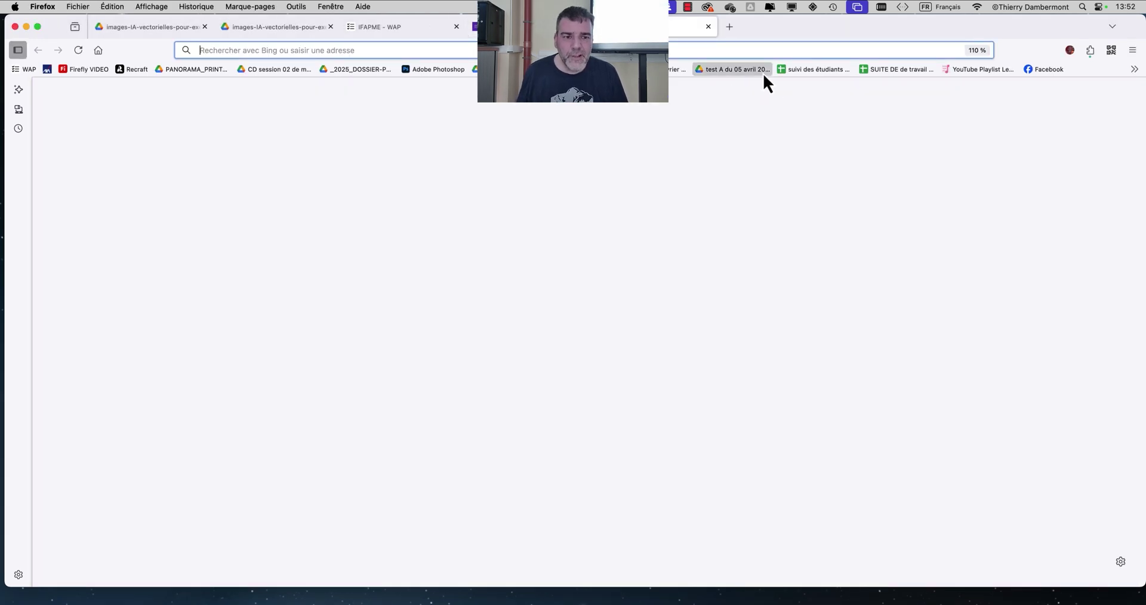
# - In the test A editor, set Vue Personne interrogée to Tous les utilisateurs qui ont le lien and save
pyautogui.click(718, 70)
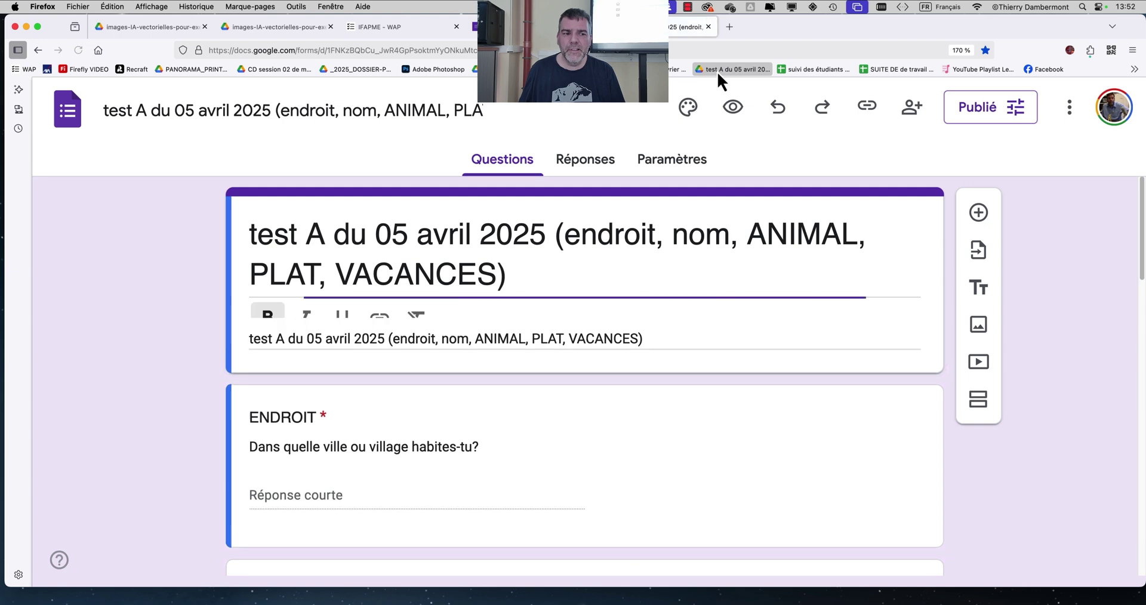
pyautogui.click(1021, 116)
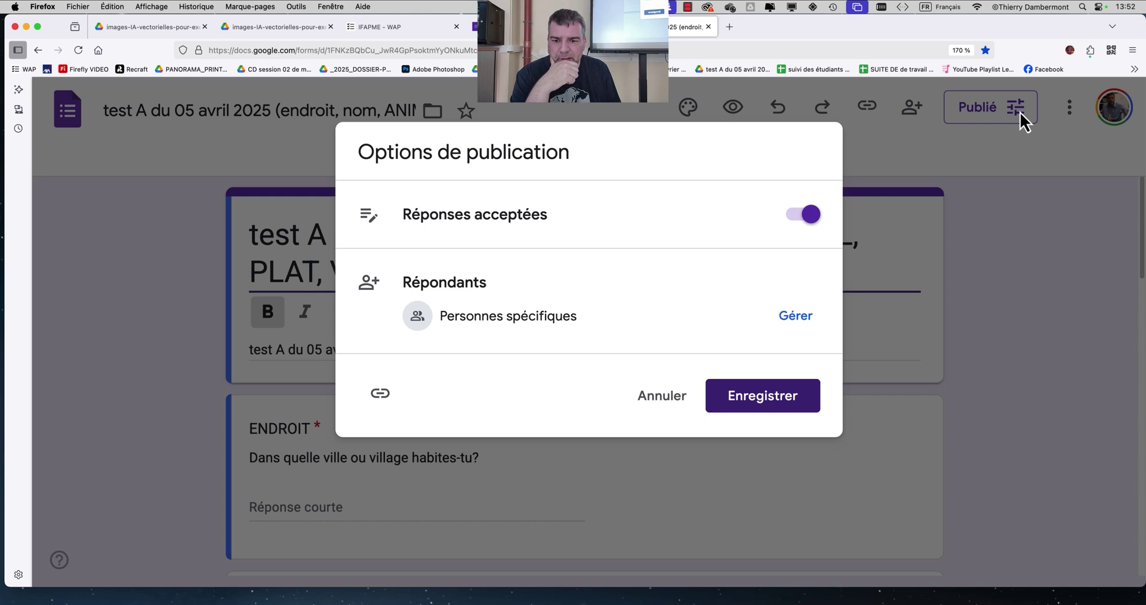
pyautogui.click(794, 318)
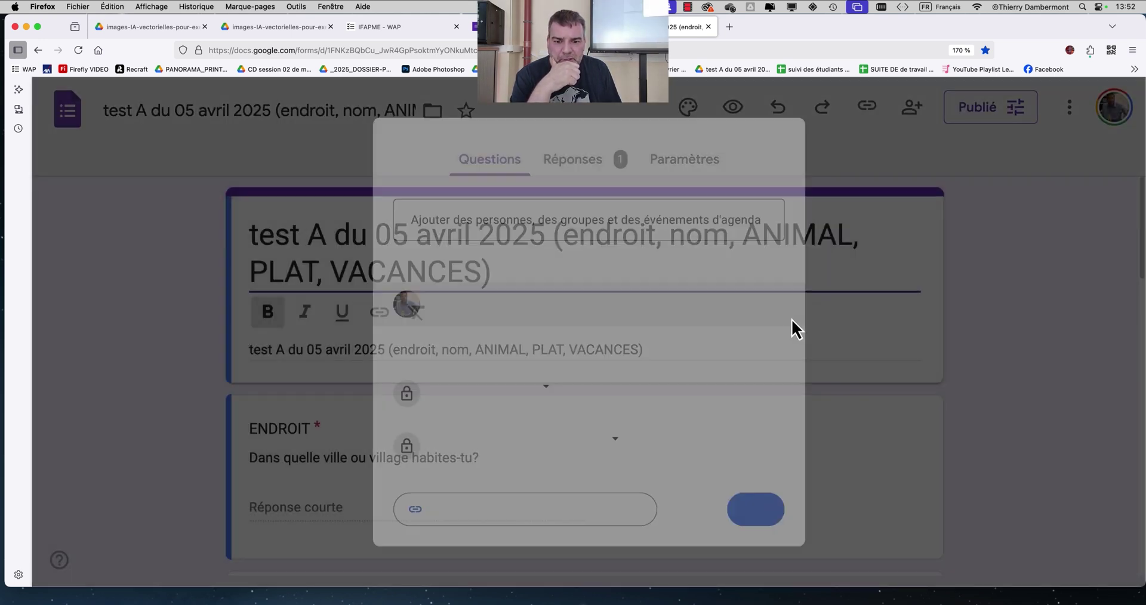
pyautogui.scroll(-2, 708, 417)
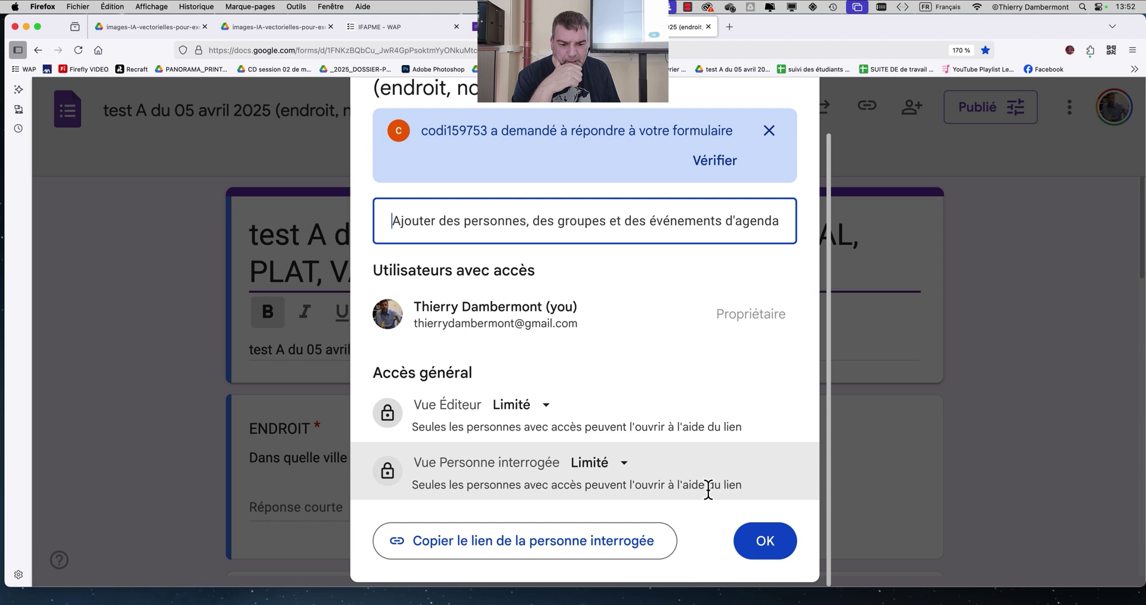
pyautogui.click(597, 464)
pyautogui.click(642, 440)
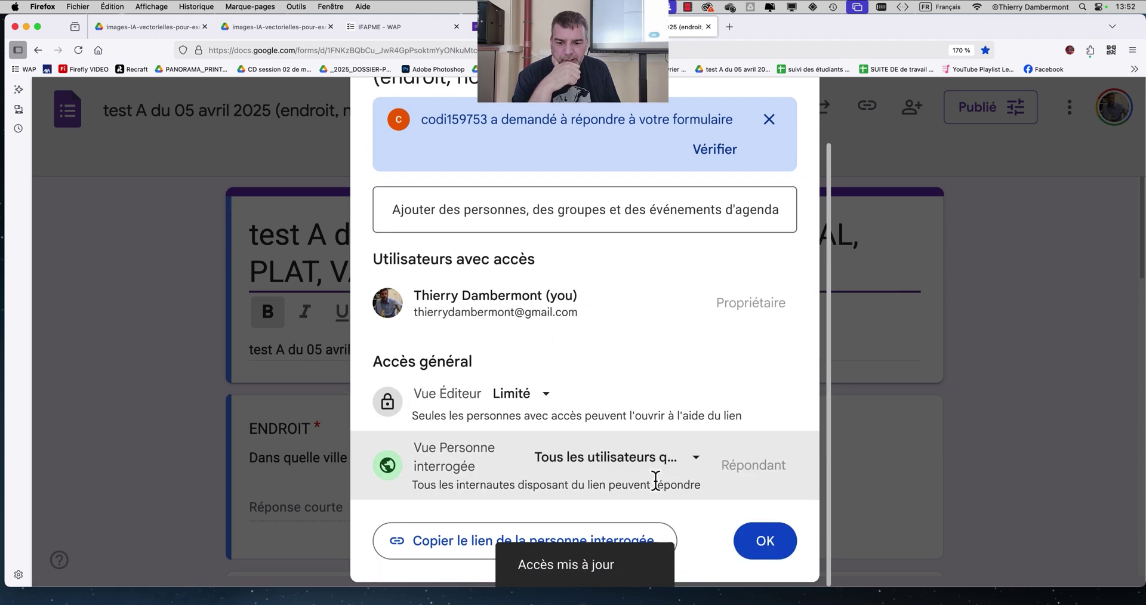
pyautogui.click(764, 547)
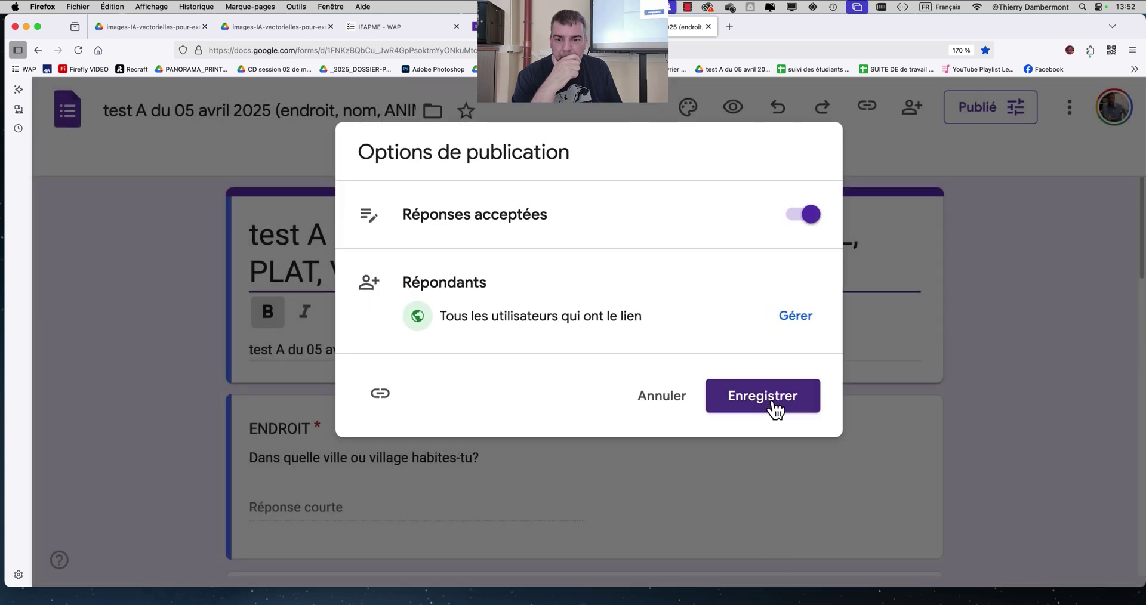
pyautogui.click(776, 406)
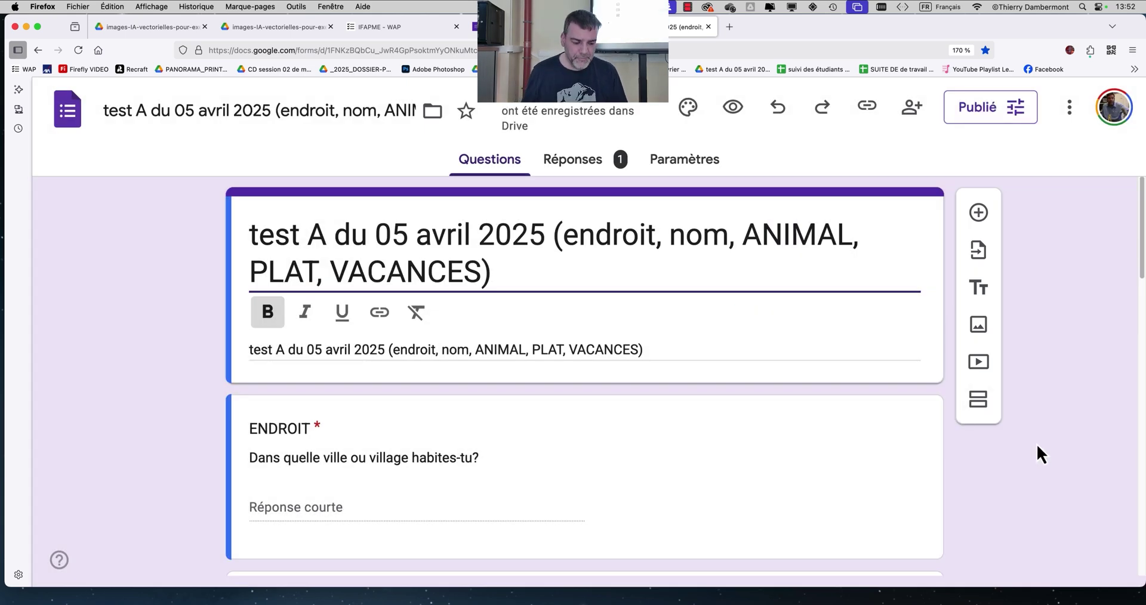
pyautogui.click(1015, 114)
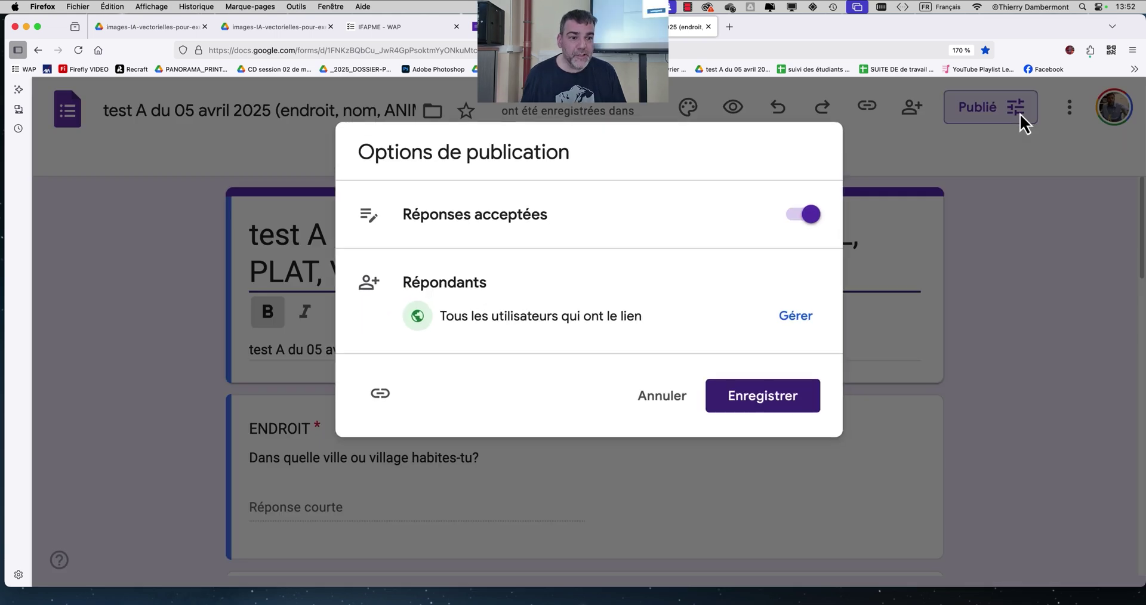
pyautogui.click(1052, 306)
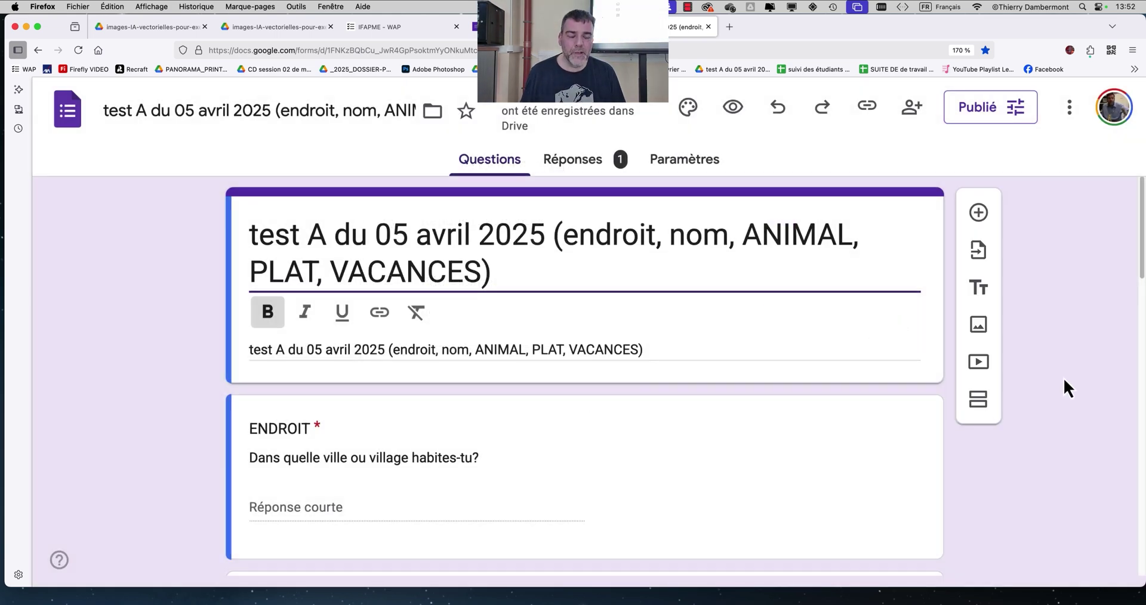
# - Zoom the form editor out to 120% and scroll through the questions
pyautogui.press('super+minus')
pyautogui.press('super+minus')
pyautogui.press('super+minus')
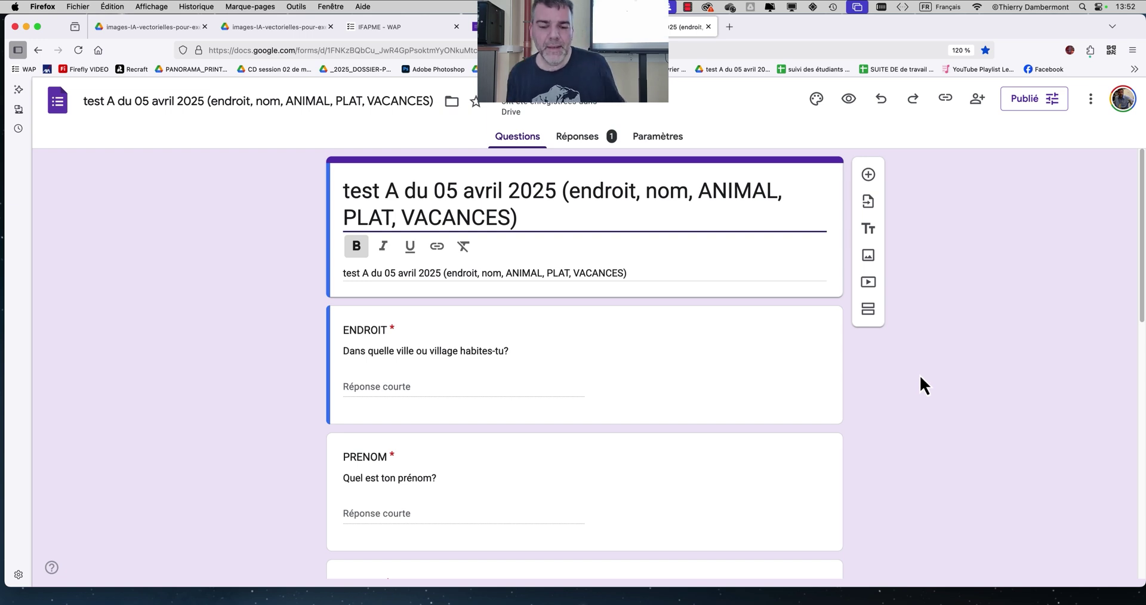
pyautogui.scroll(-3, 921, 377)
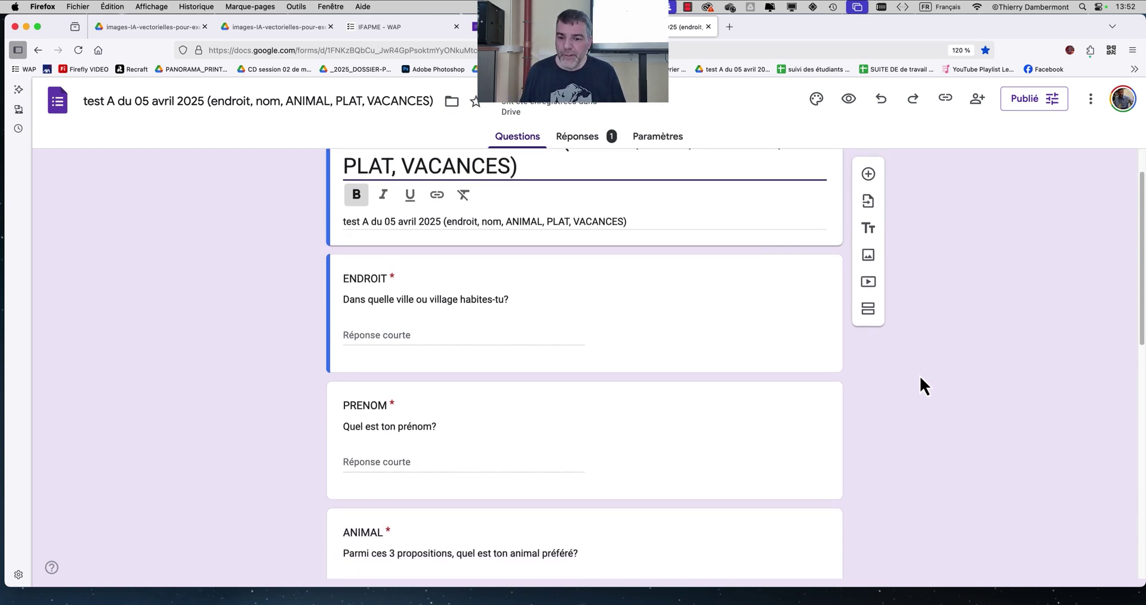
pyautogui.scroll(-8, 921, 377)
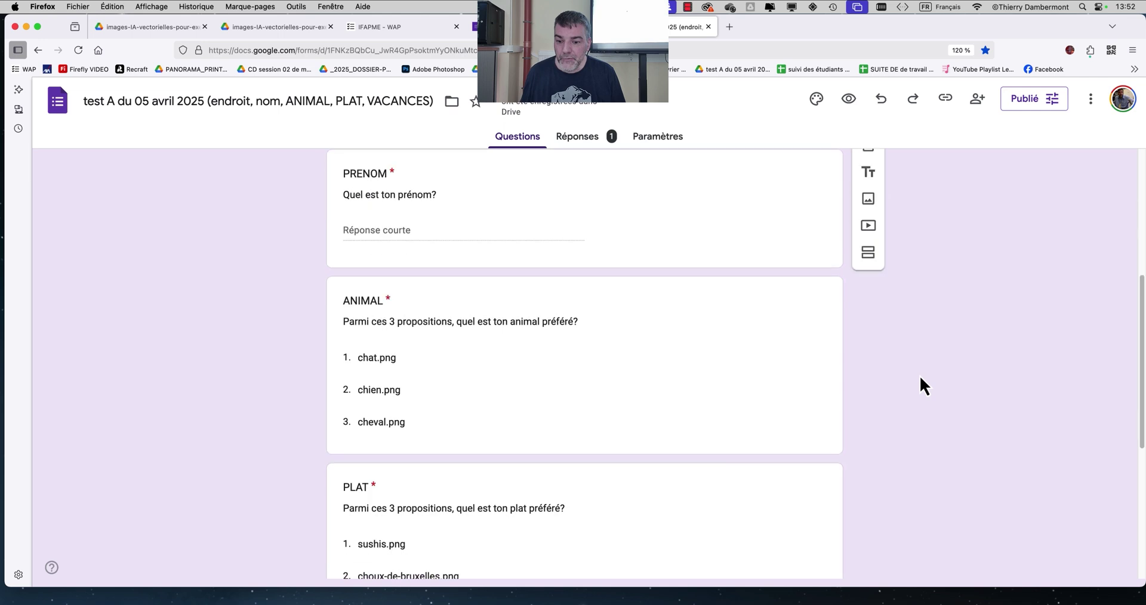
pyautogui.scroll(-1, 919, 375)
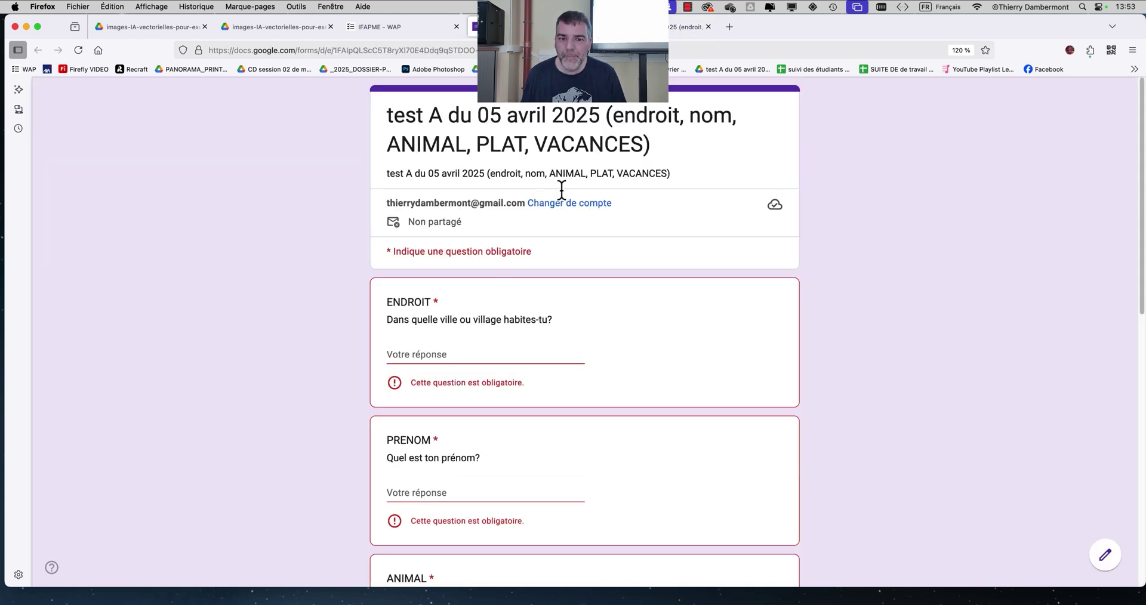
# - Switch between the editor and respondent view, then open the Réponses tab showing 7 responses
pyautogui.click(681, 33)
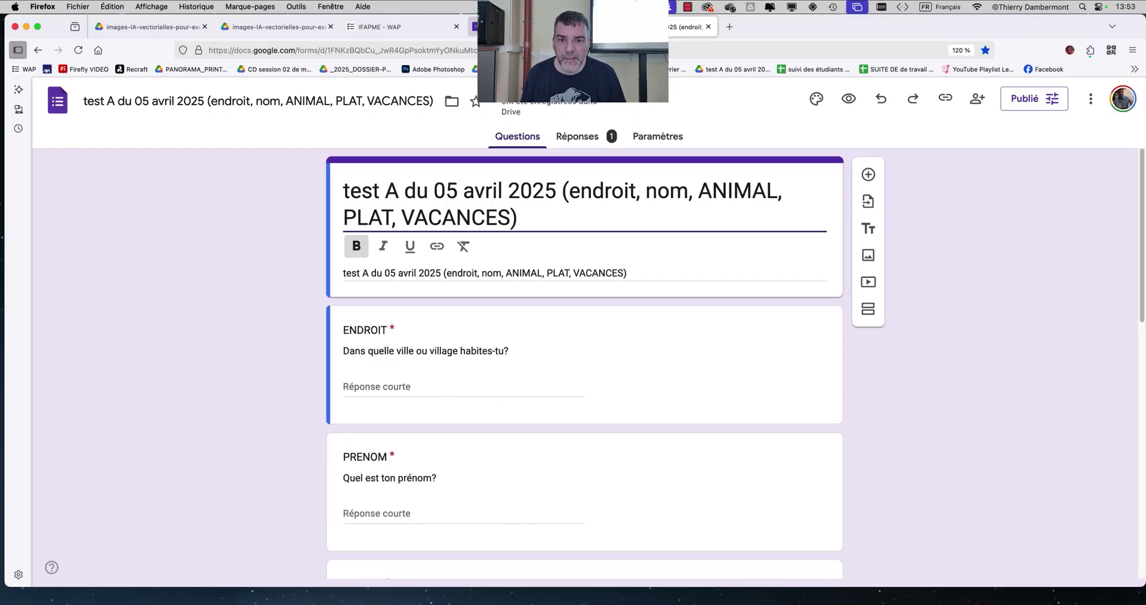
pyautogui.click(531, 27)
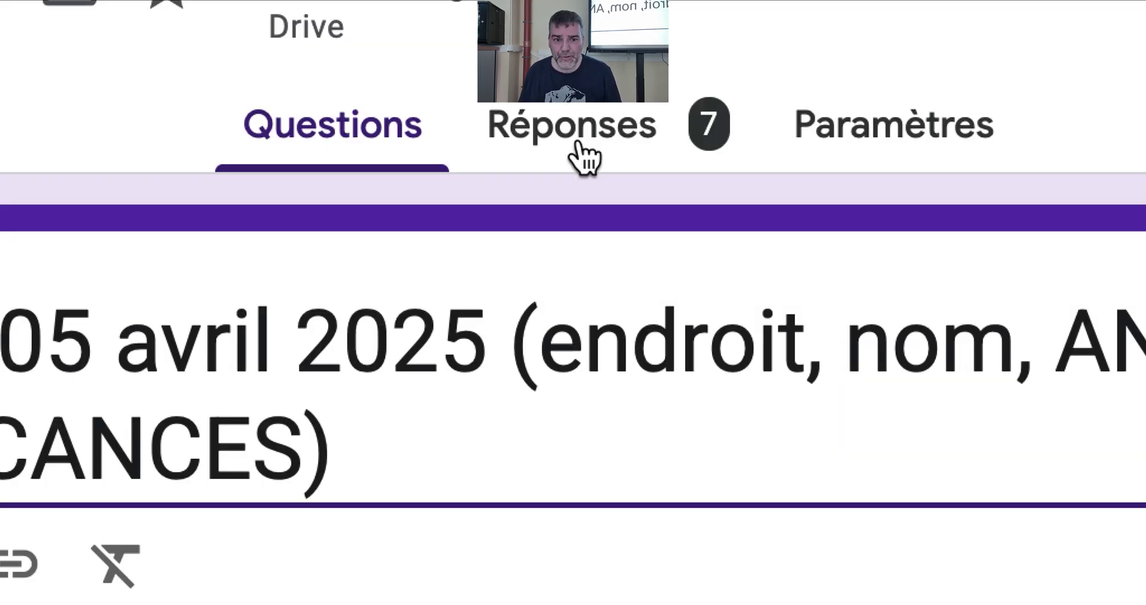
pyautogui.click(584, 158)
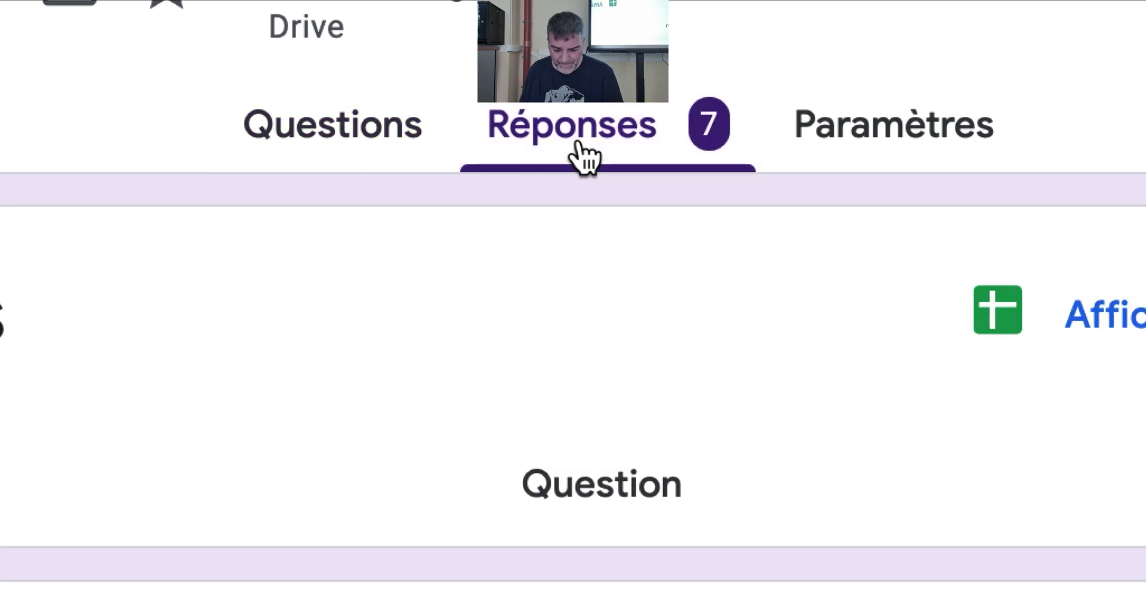
# - Scroll through the pie charts of the 7 responses, then return to the Questions tab
pyautogui.scroll(-3, 673, 326)
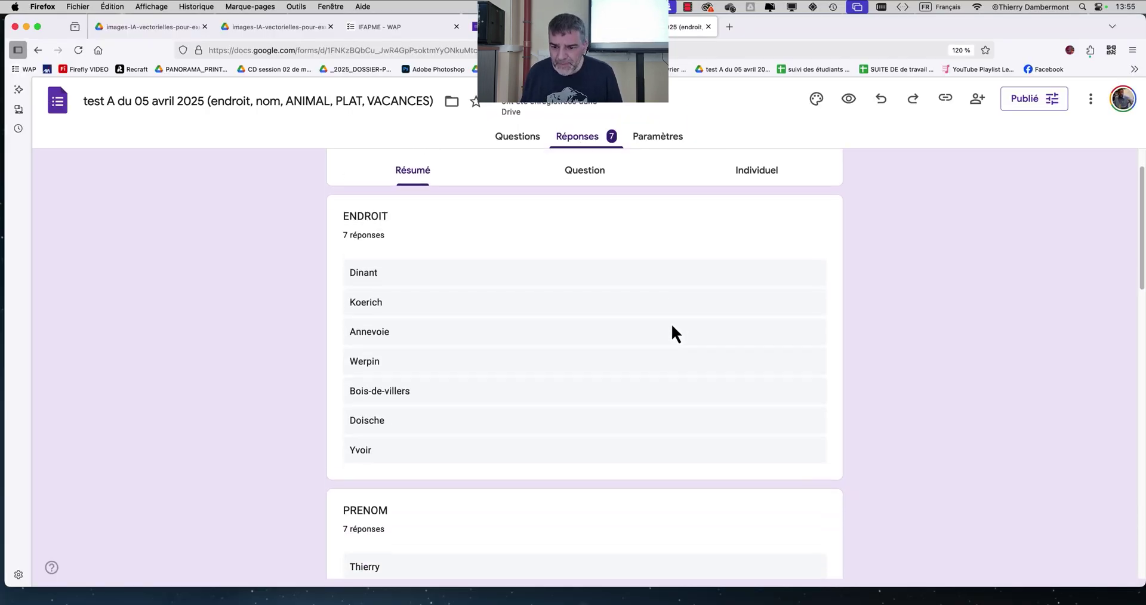
pyautogui.scroll(-5, 671, 324)
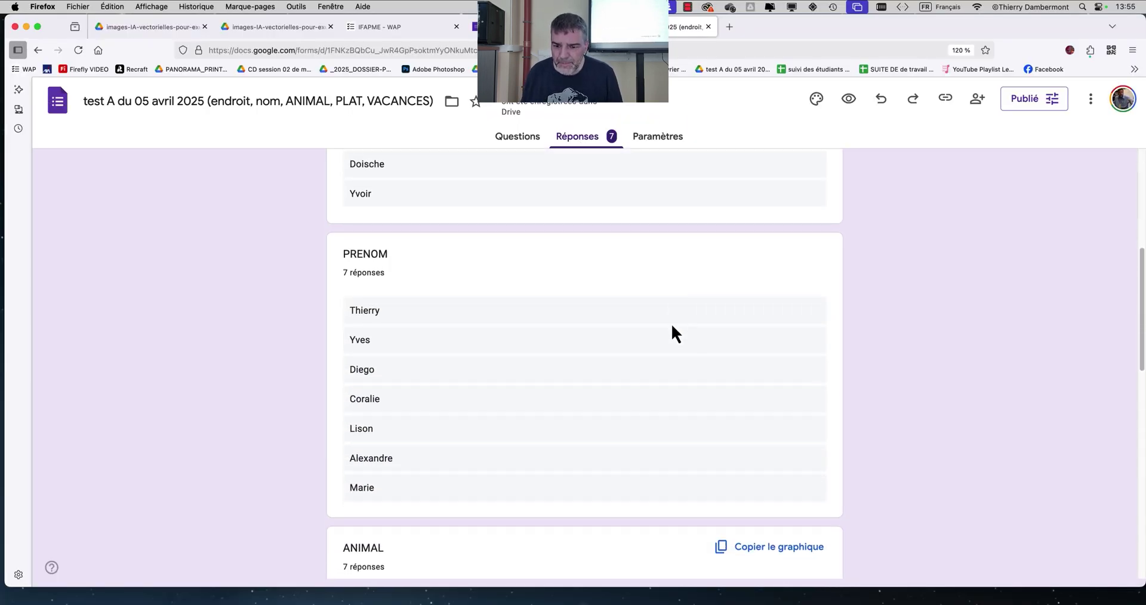
pyautogui.scroll(-8, 673, 326)
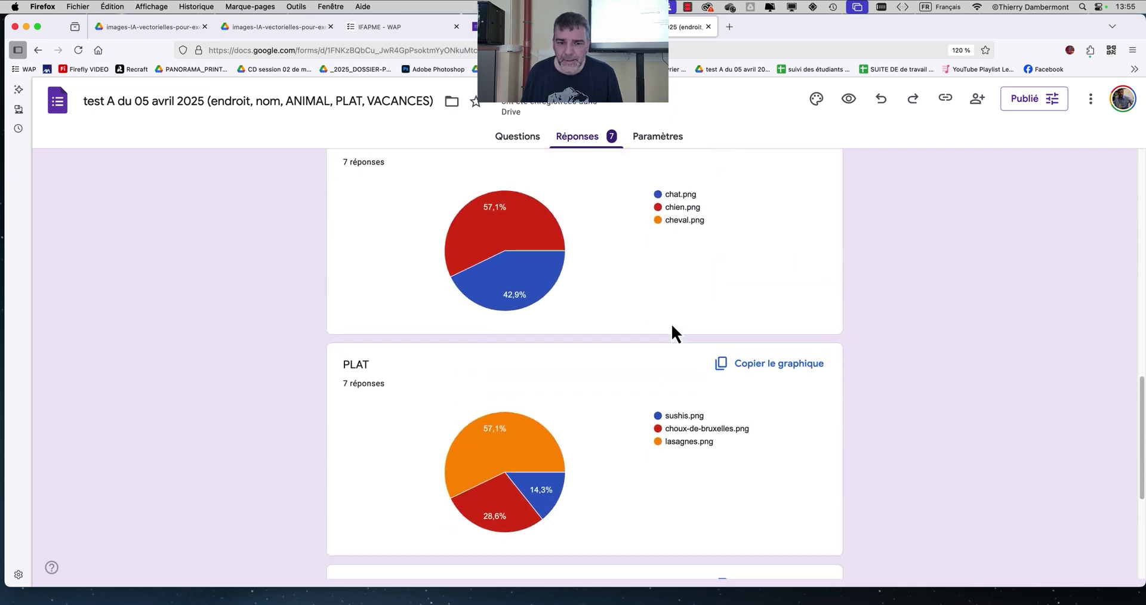
pyautogui.scroll(-4, 671, 324)
pyautogui.scroll(15, 671, 324)
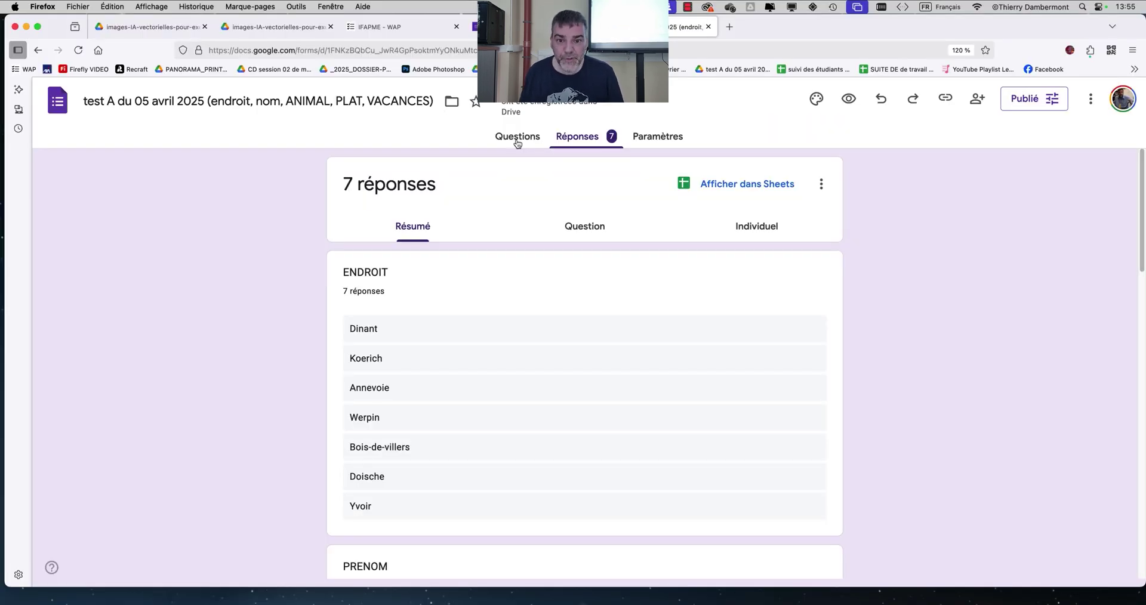
pyautogui.click(517, 139)
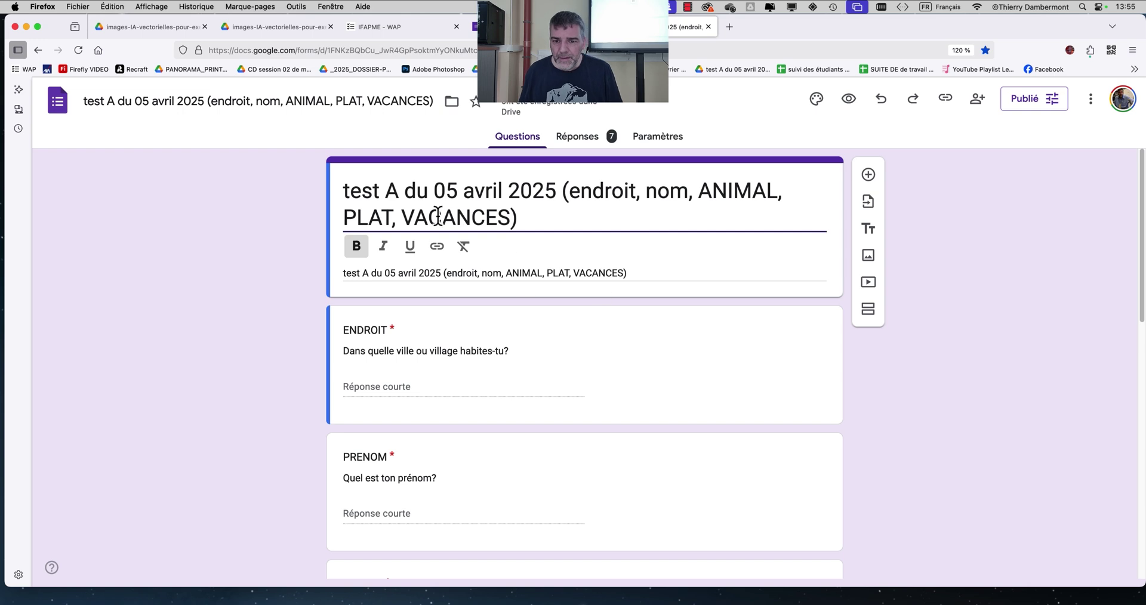
pyautogui.click(502, 352)
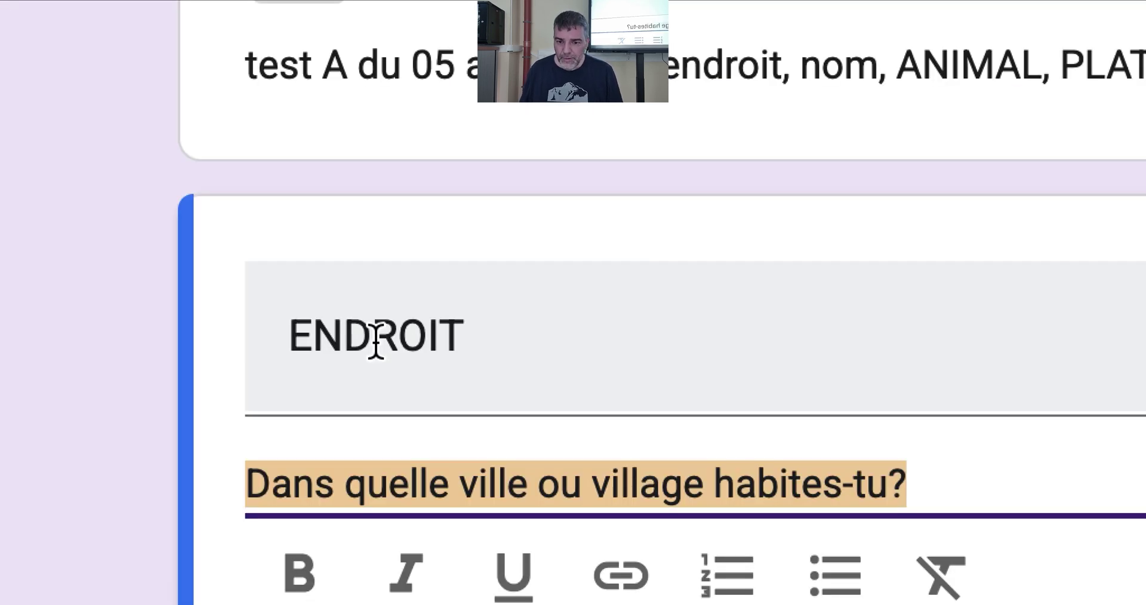
pyautogui.doubleClick(442, 337)
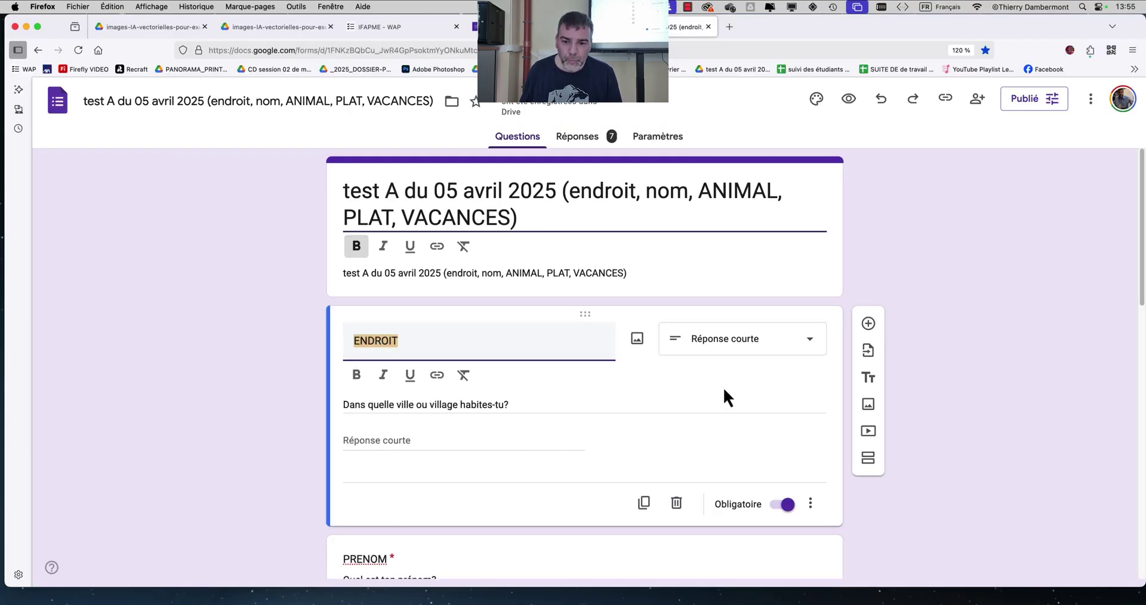
pyautogui.scroll(-2, 724, 388)
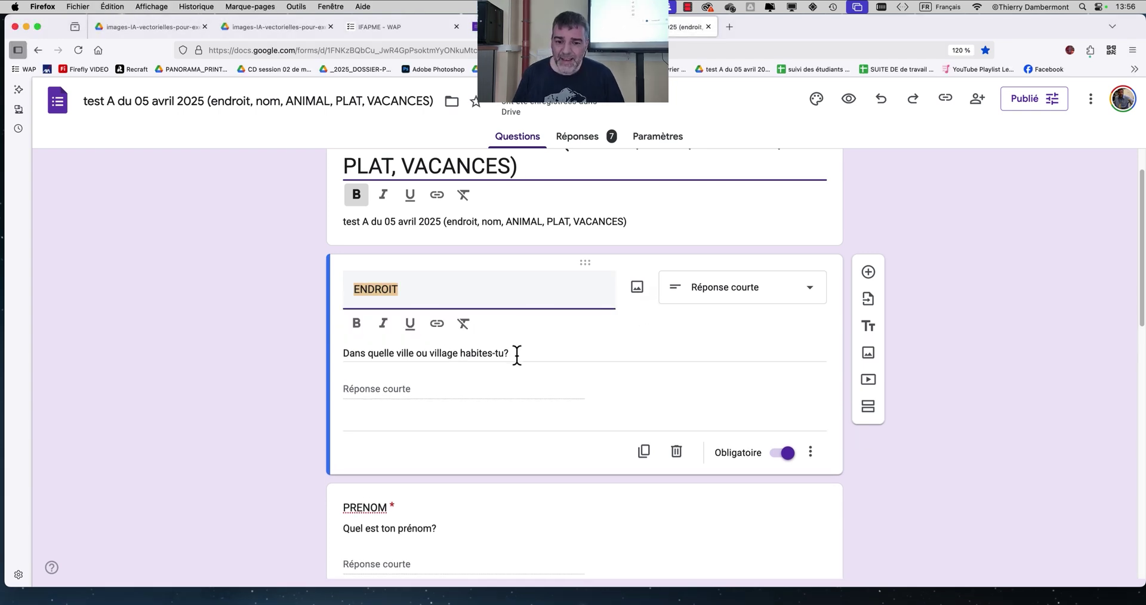
pyautogui.tripleClick(514, 355)
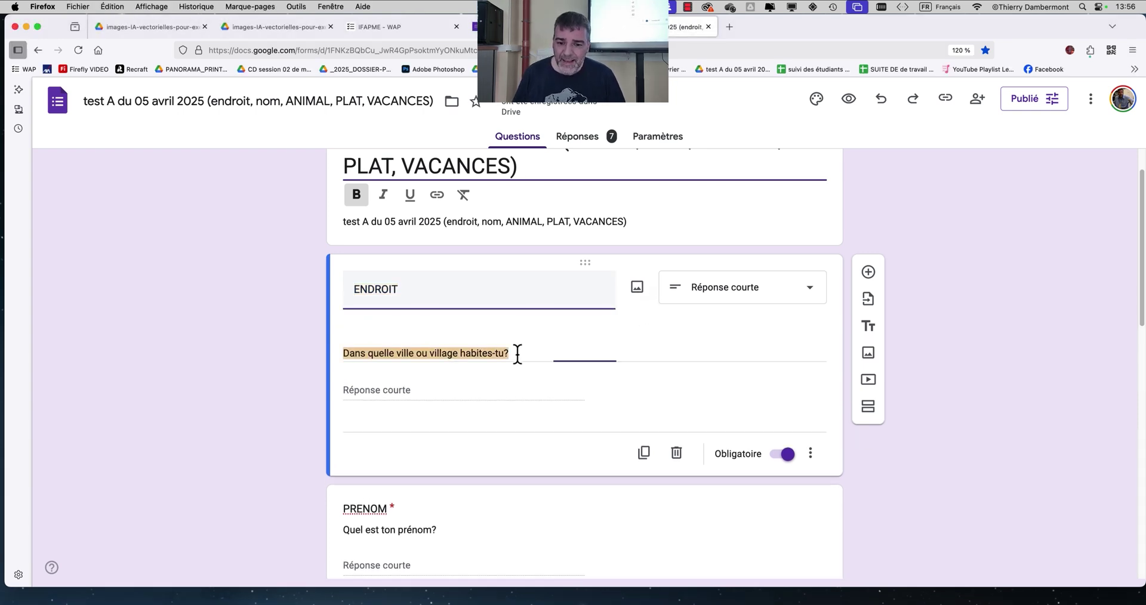
pyautogui.click(270, 312)
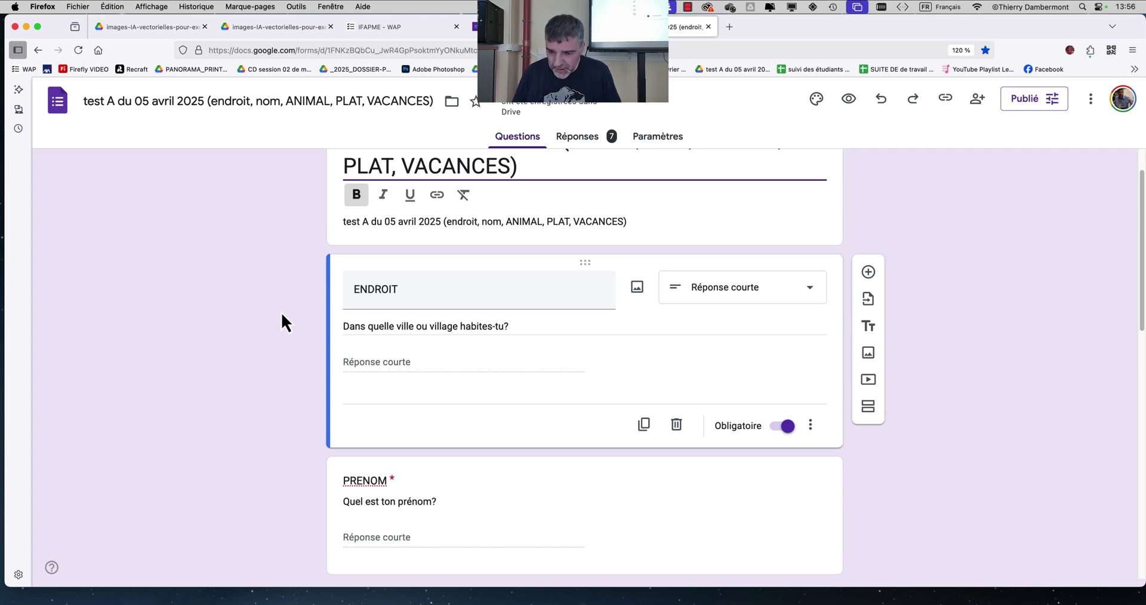
pyautogui.doubleClick(422, 289)
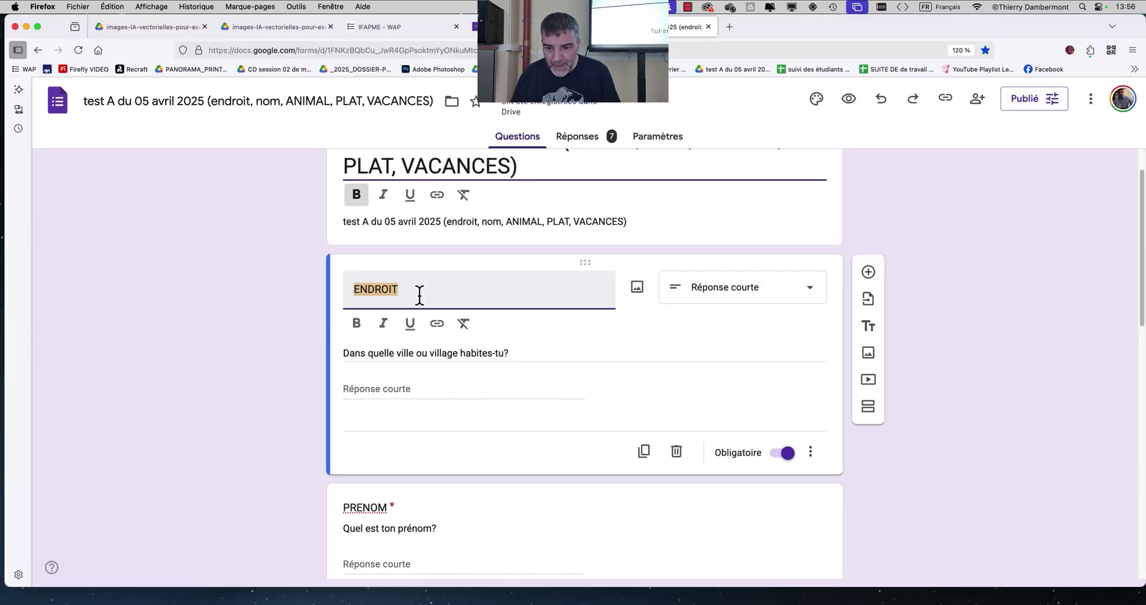
pyautogui.click(233, 331)
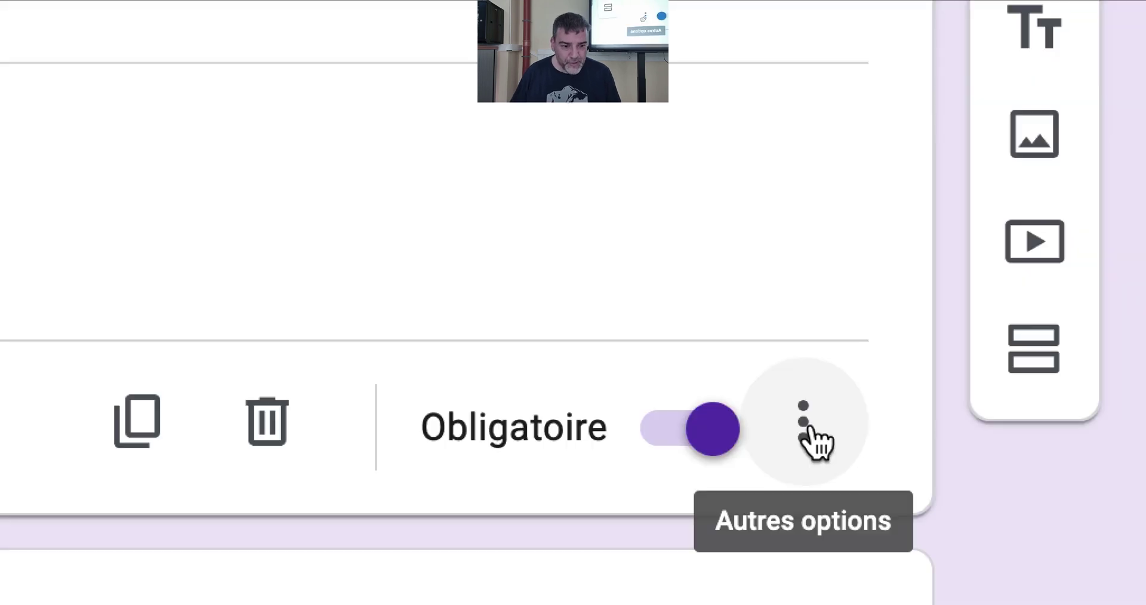
pyautogui.click(812, 426)
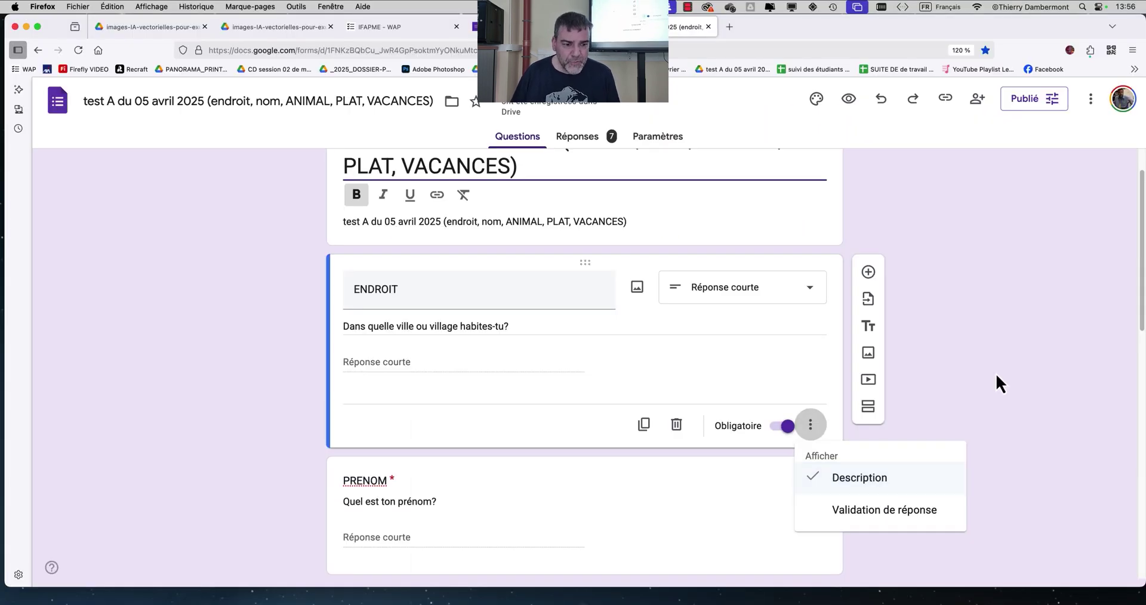
pyautogui.click(995, 374)
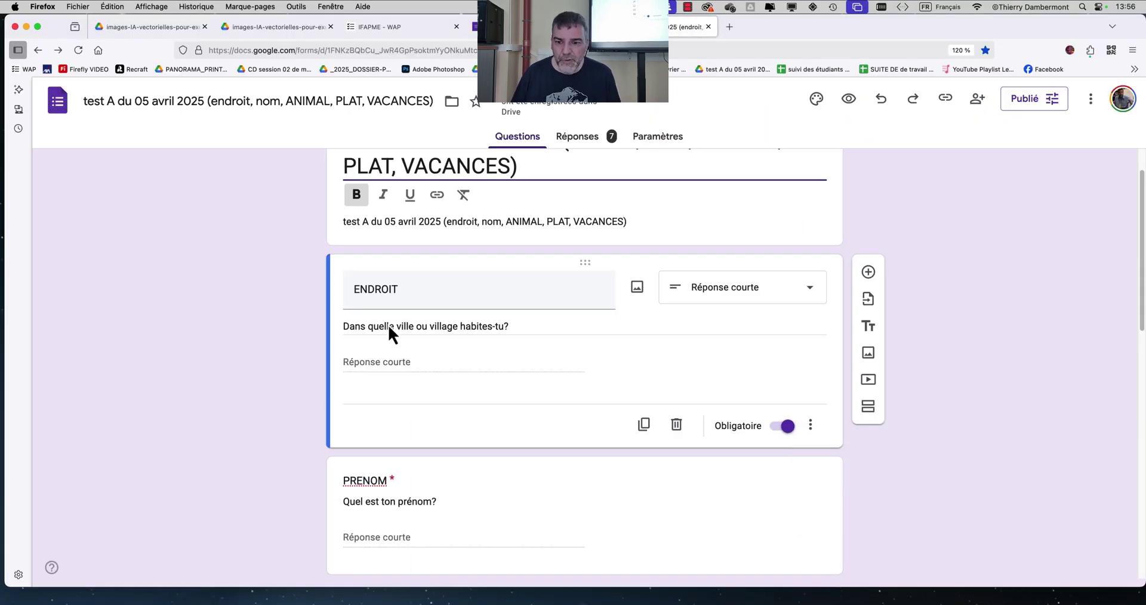
pyautogui.tripleClick(375, 326)
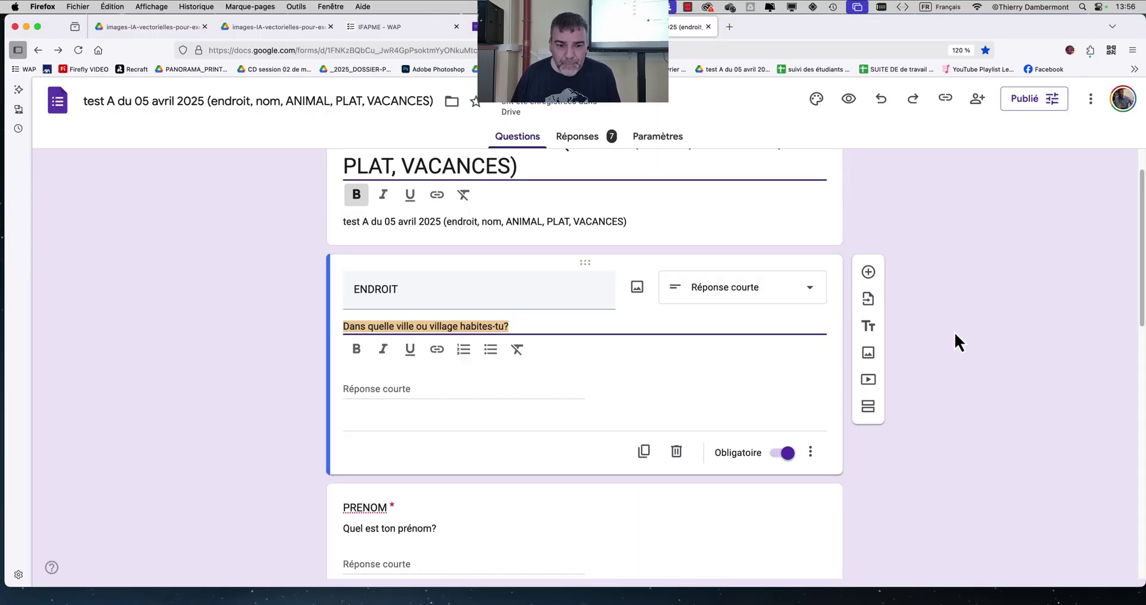
pyautogui.click(955, 334)
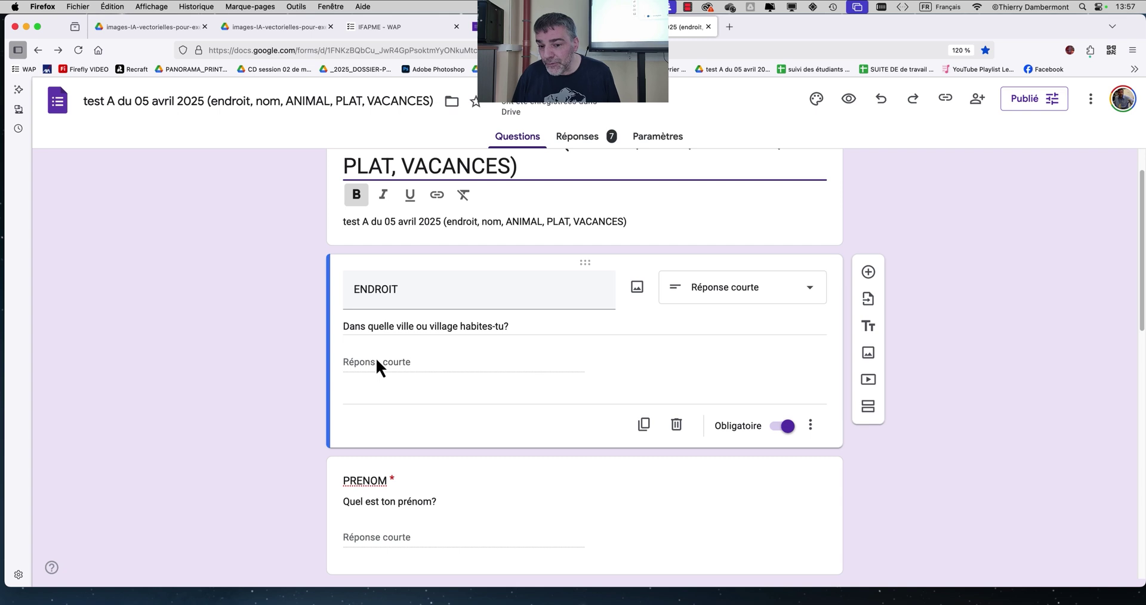
pyautogui.scroll(-3, 377, 362)
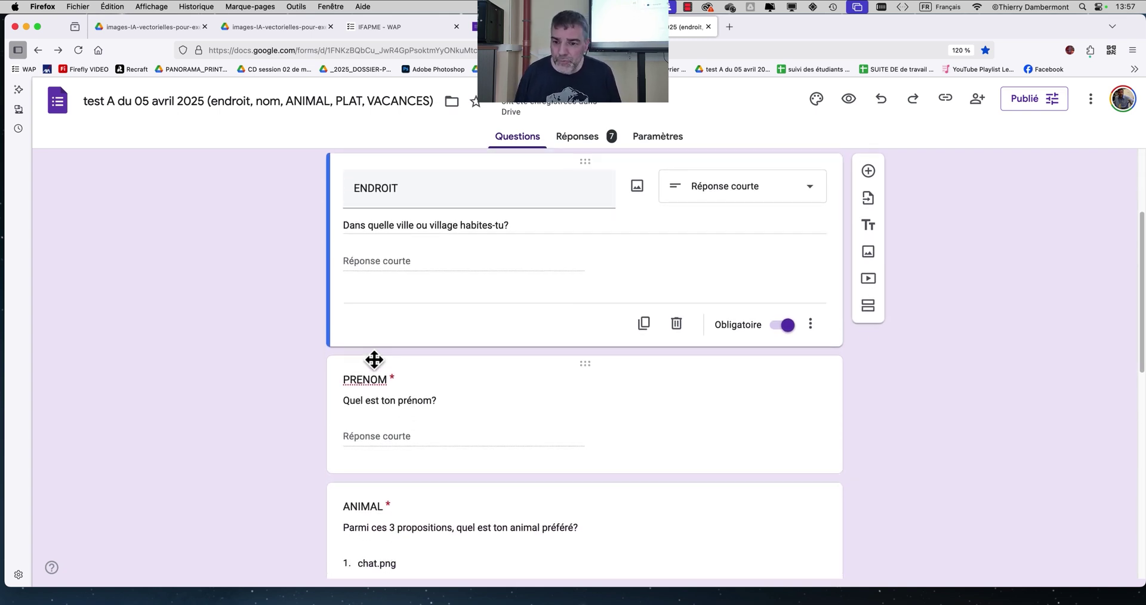
pyautogui.scroll(-2, 375, 360)
pyautogui.scroll(2, 357, 340)
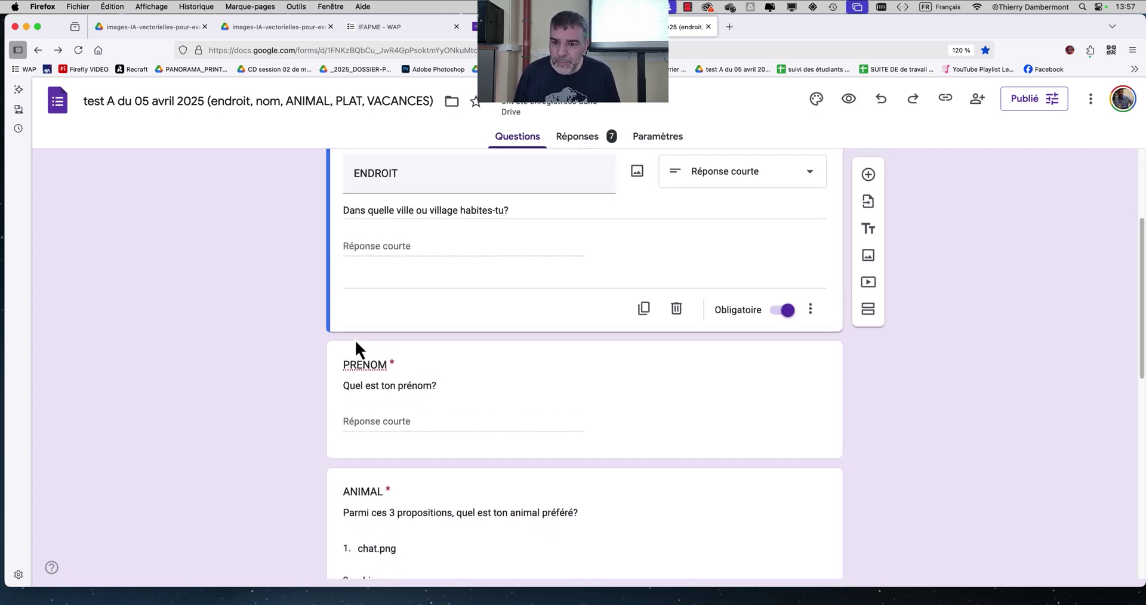
pyautogui.scroll(-2, 356, 339)
pyautogui.scroll(4, 356, 341)
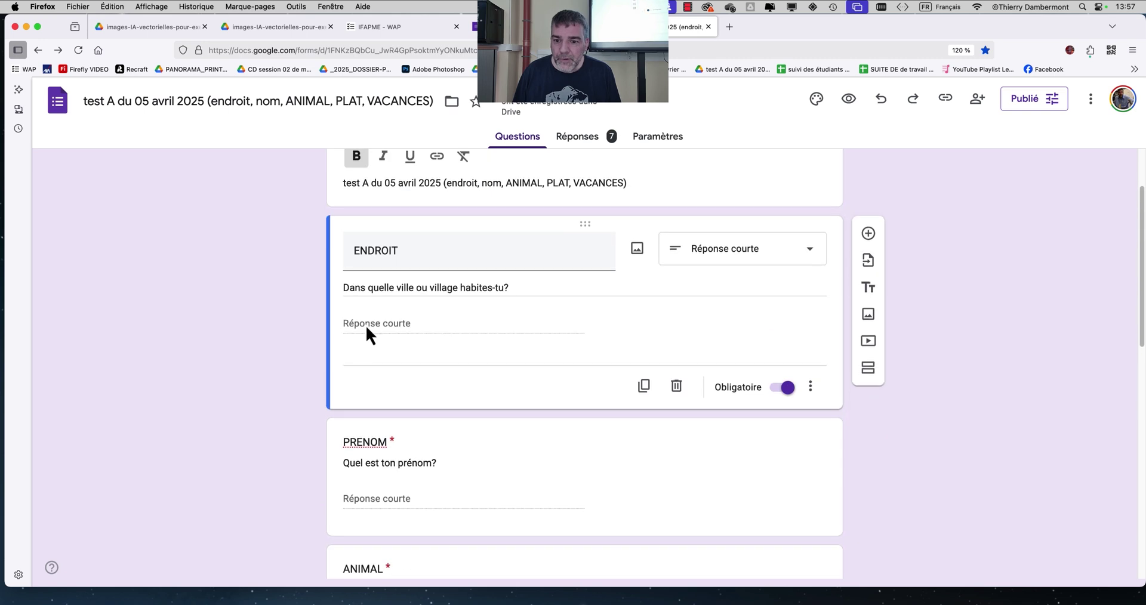
pyautogui.scroll(-5, 365, 327)
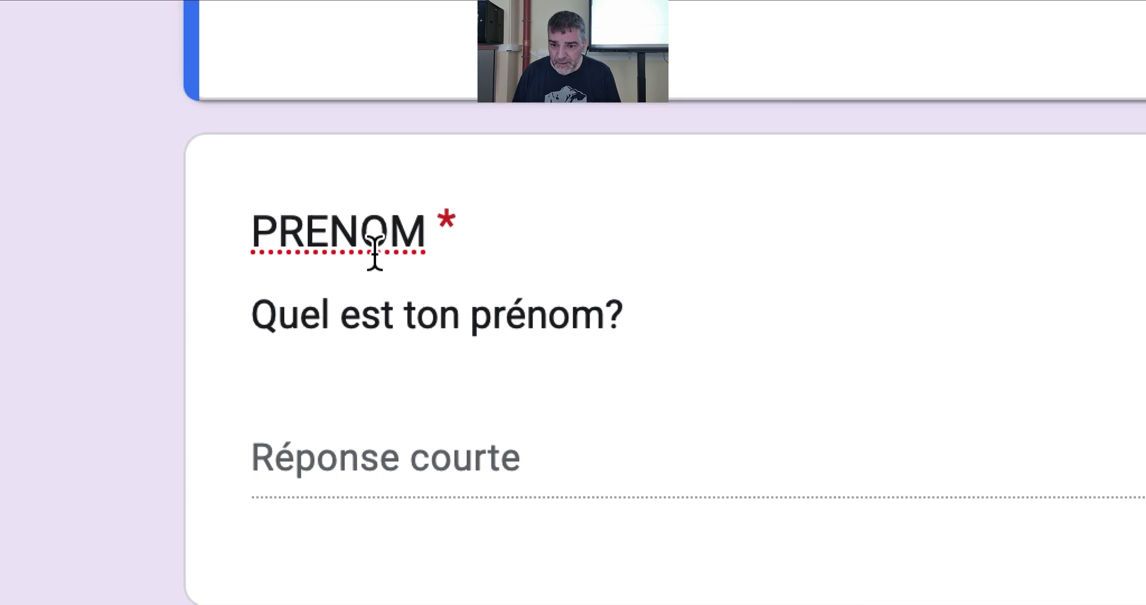
pyautogui.click(374, 257)
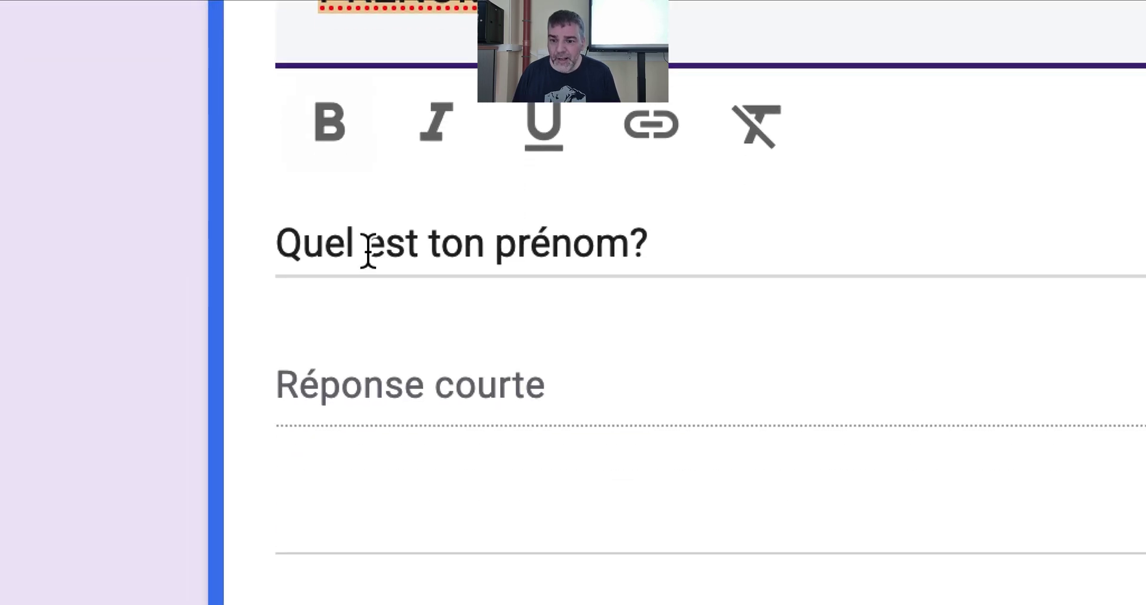
pyautogui.click(345, 243)
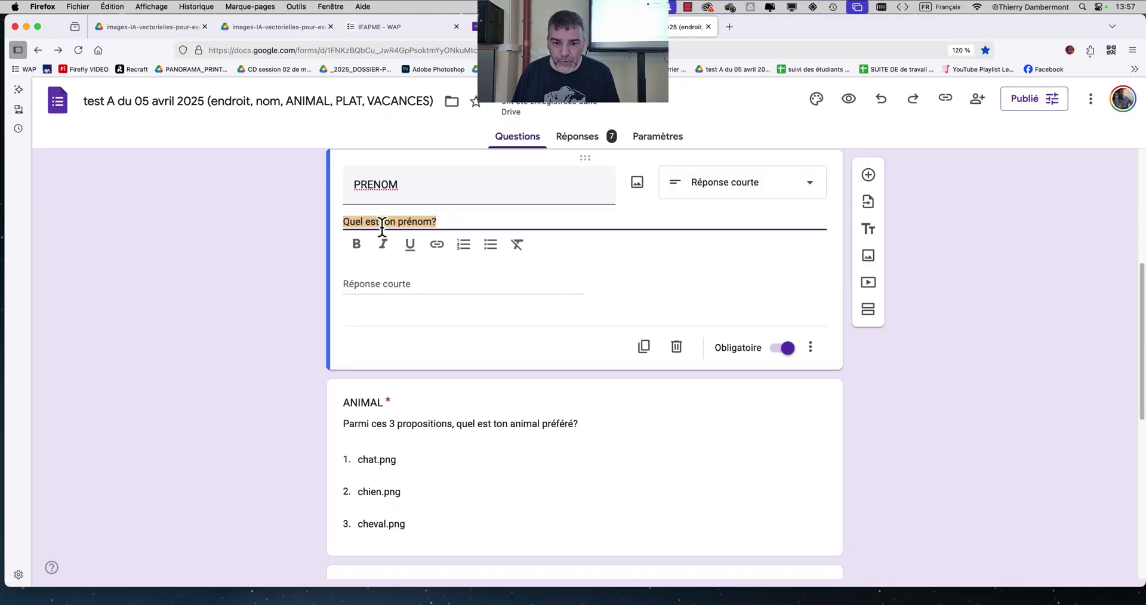
pyautogui.click(810, 347)
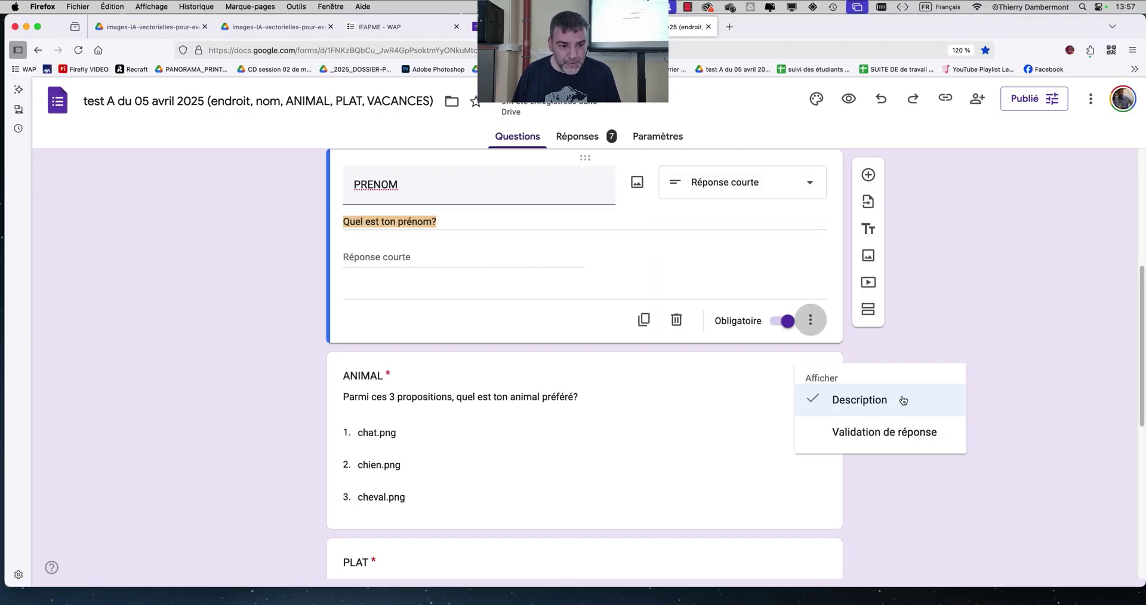
pyautogui.click(926, 324)
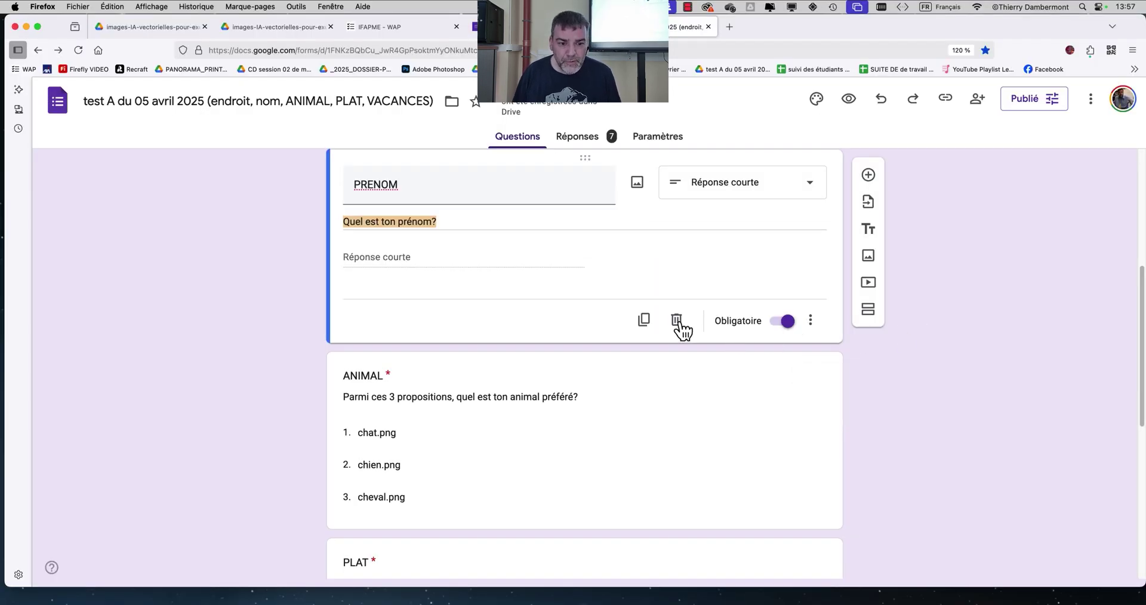
pyautogui.scroll(-3, 439, 331)
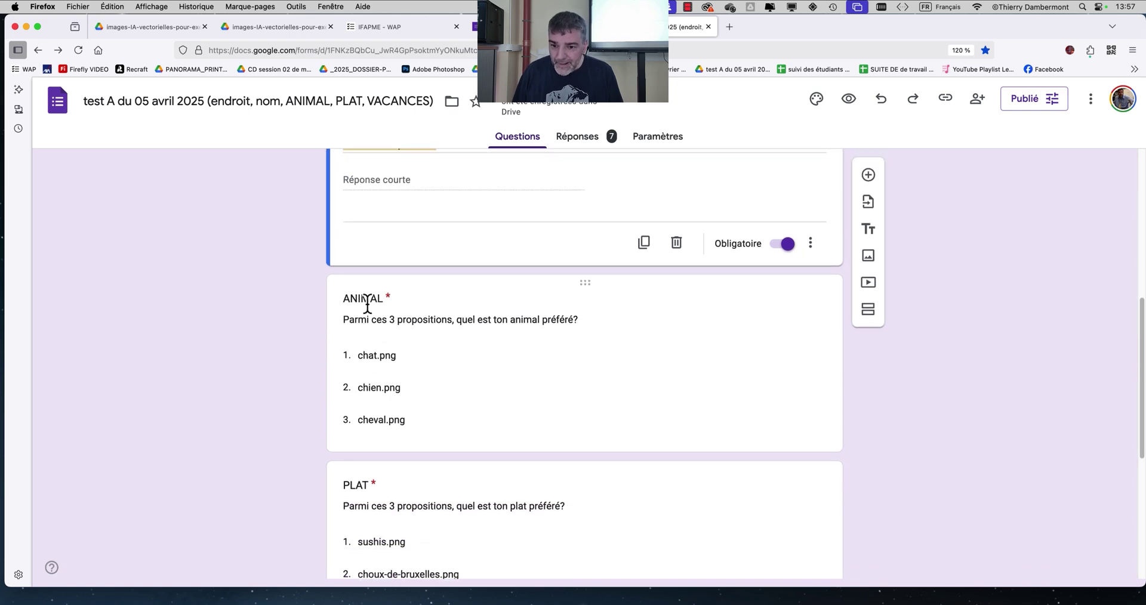
# - Inspect the ANIMAL question's type options and keep it as a dropdown
pyautogui.click(370, 298)
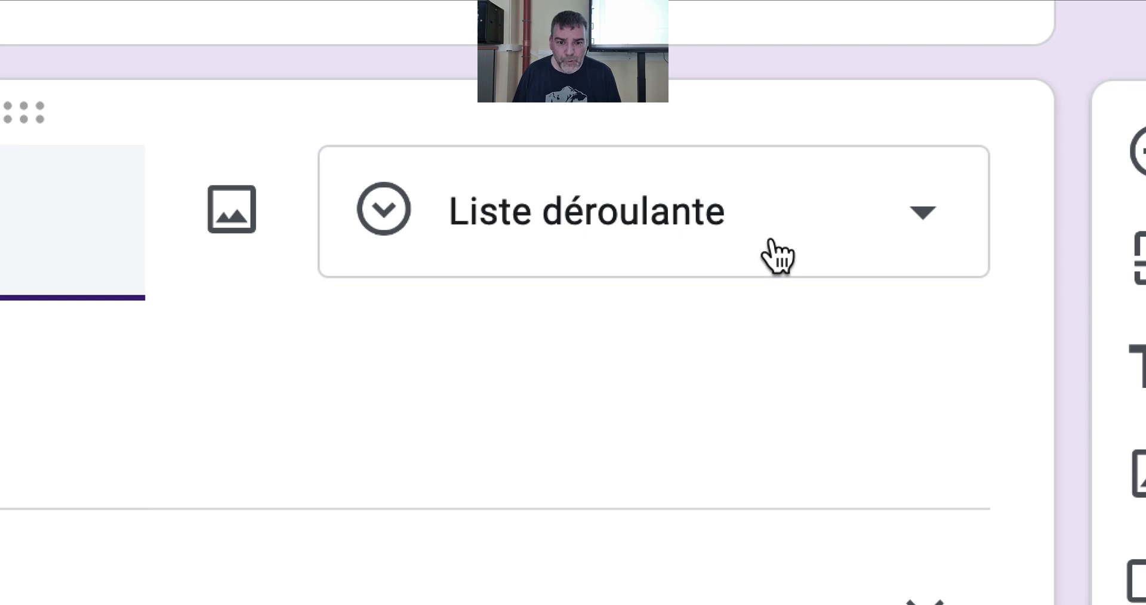
pyautogui.click(777, 257)
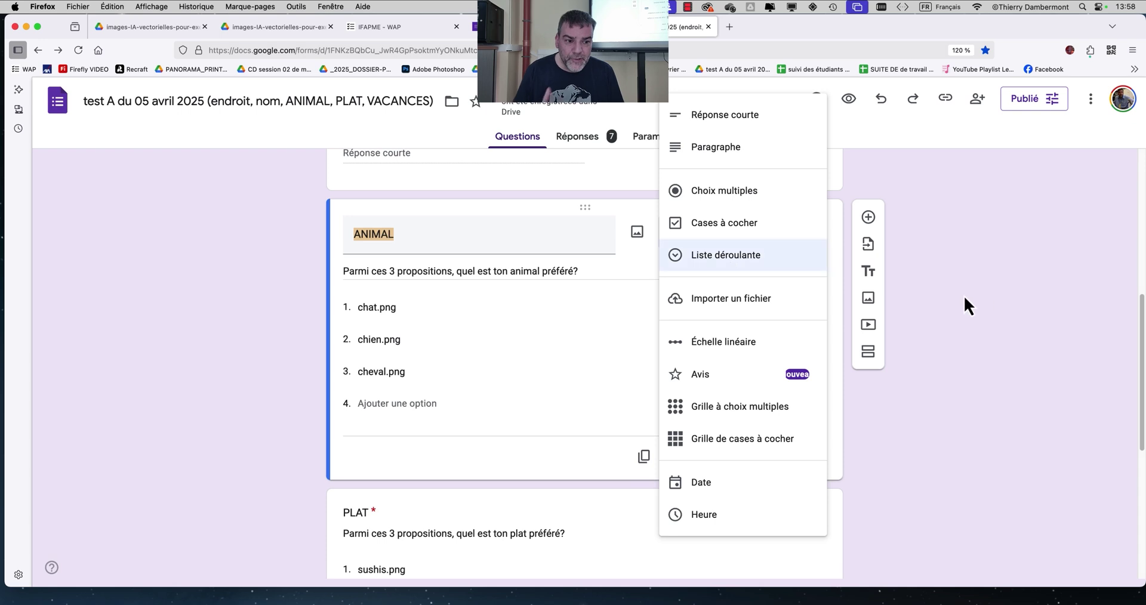
pyautogui.click(965, 296)
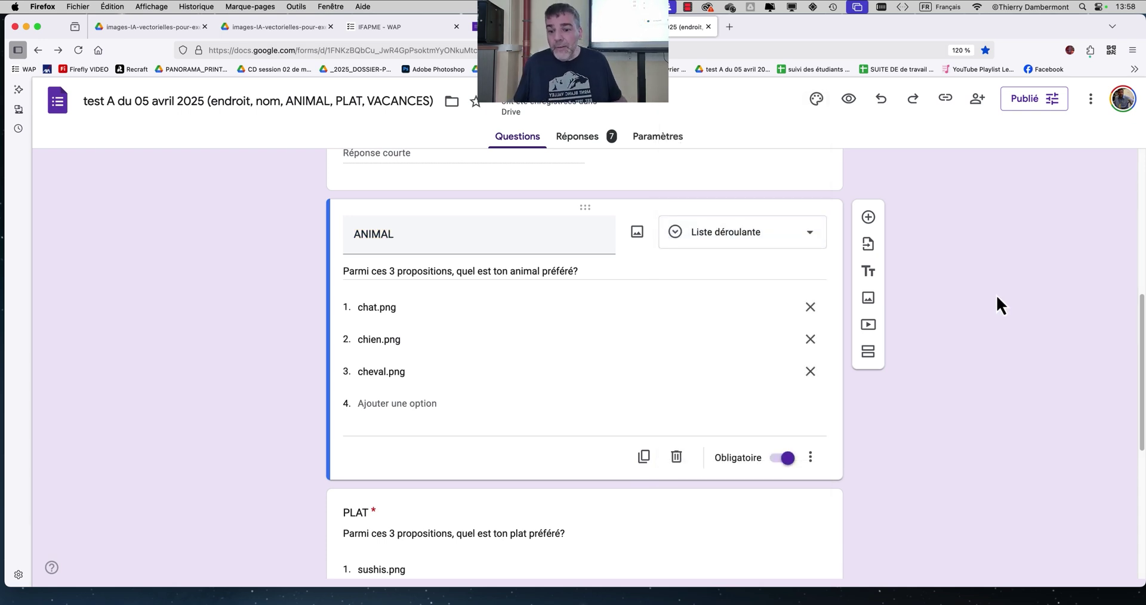
pyautogui.scroll(-3, 931, 339)
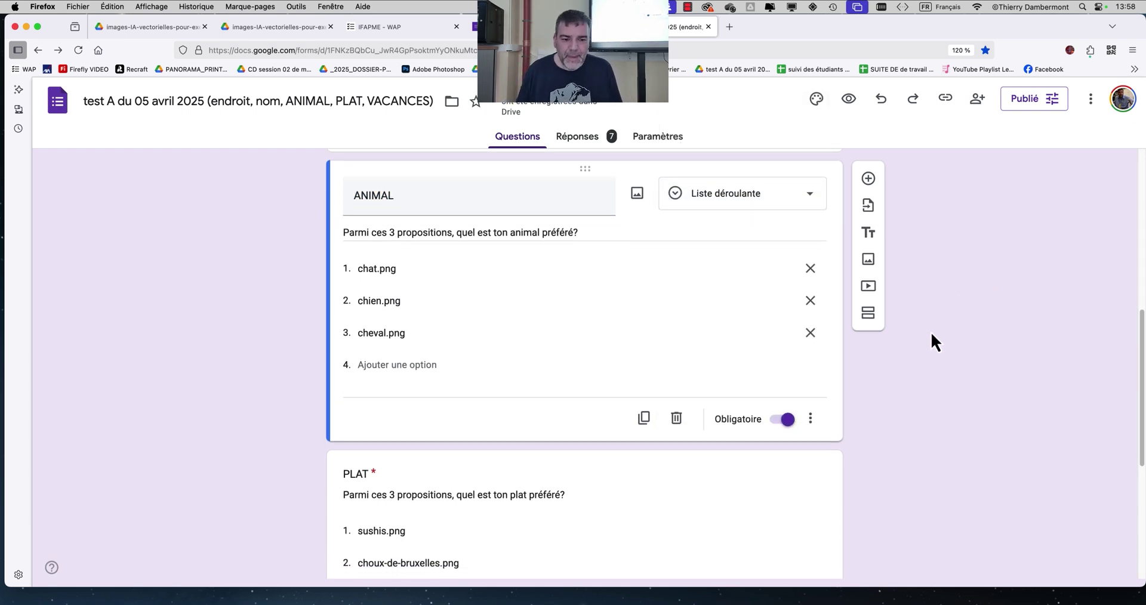
pyautogui.scroll(-1, 931, 338)
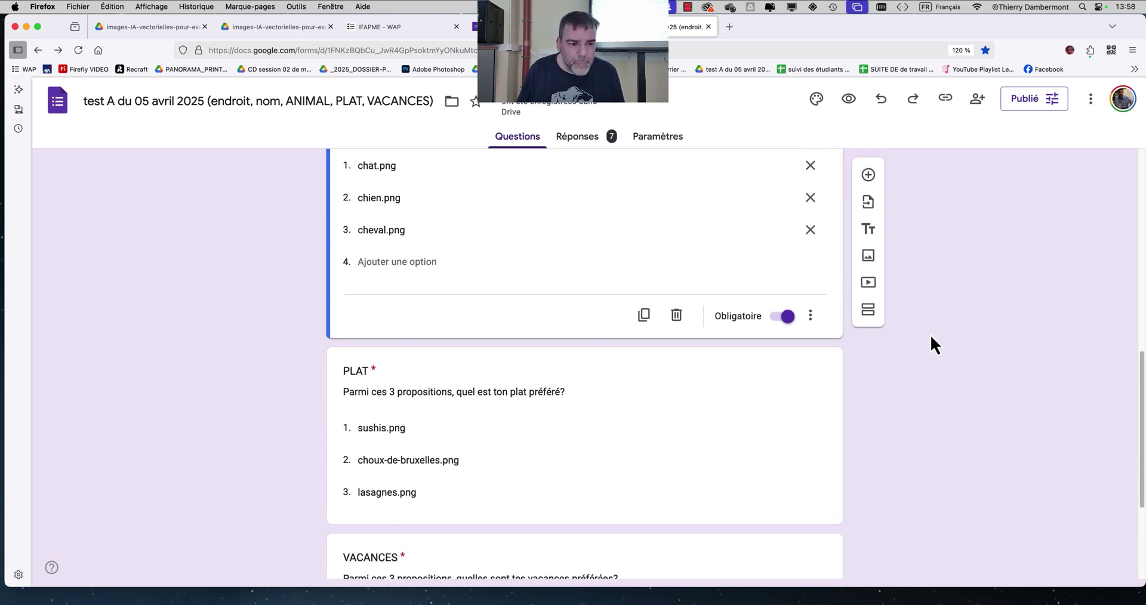
pyautogui.scroll(-5, 927, 336)
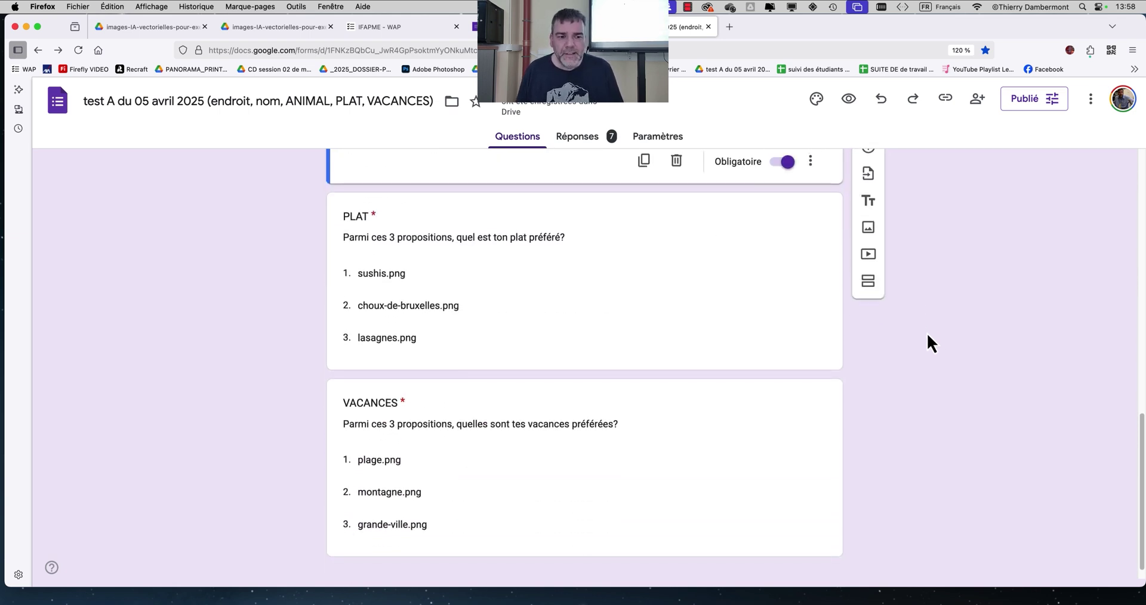
pyautogui.scroll(9, 928, 334)
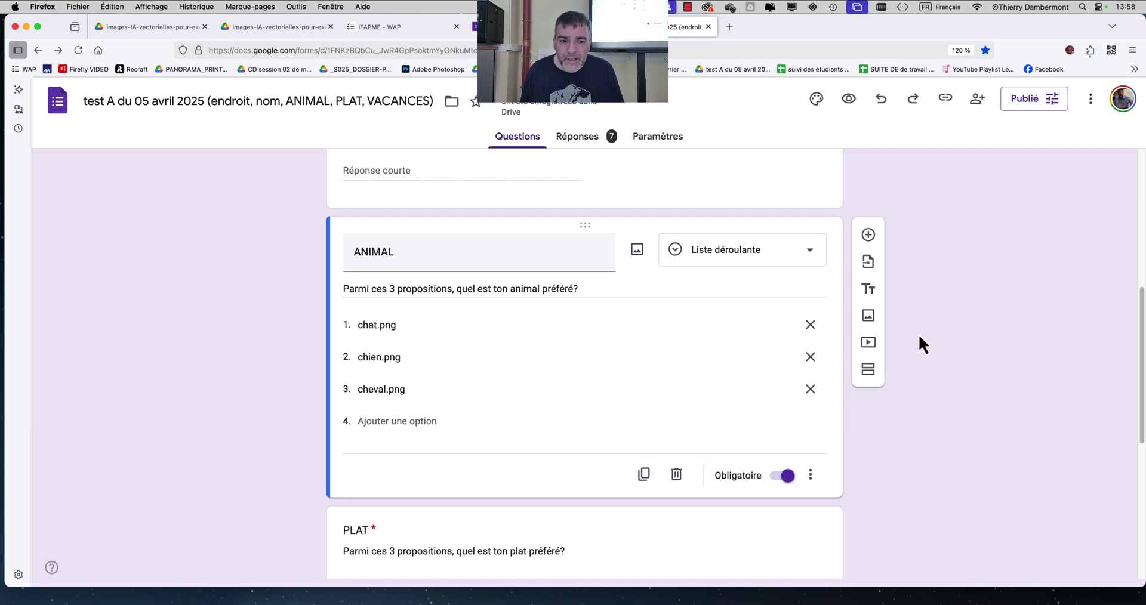
pyautogui.click(790, 254)
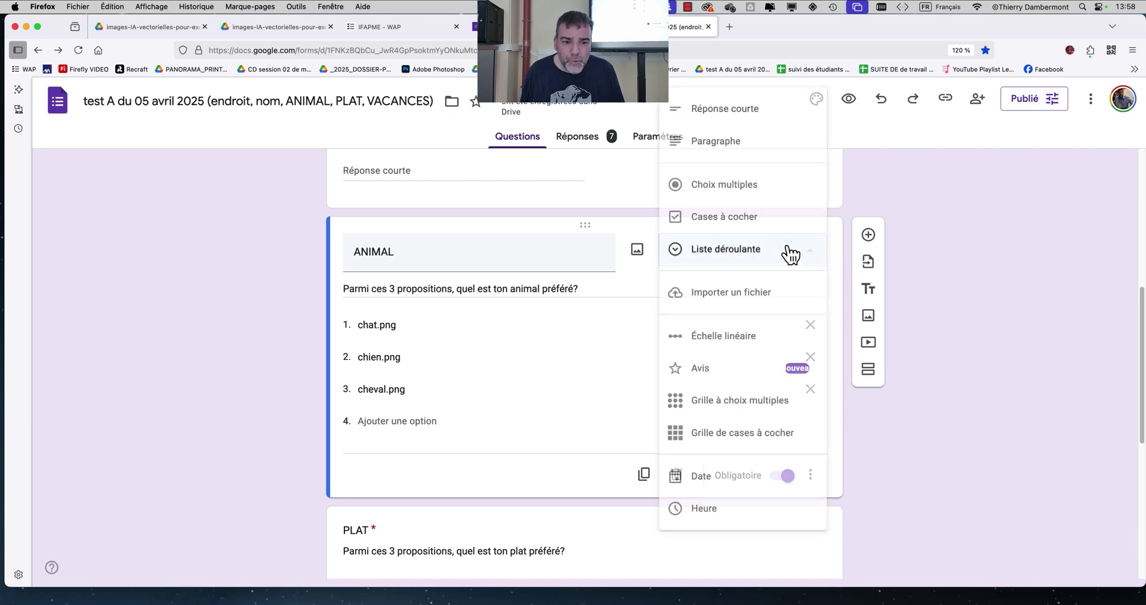
pyautogui.click(908, 192)
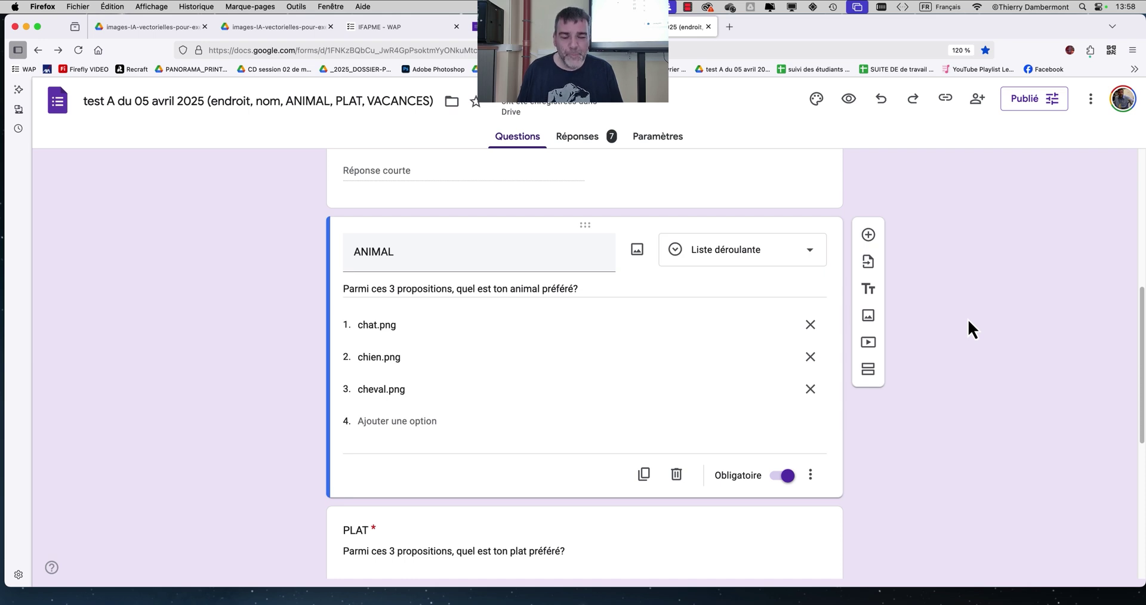
# - Review the PLAT and VACANCES questions, then preview the form and return to the editor
pyautogui.scroll(-2, 968, 319)
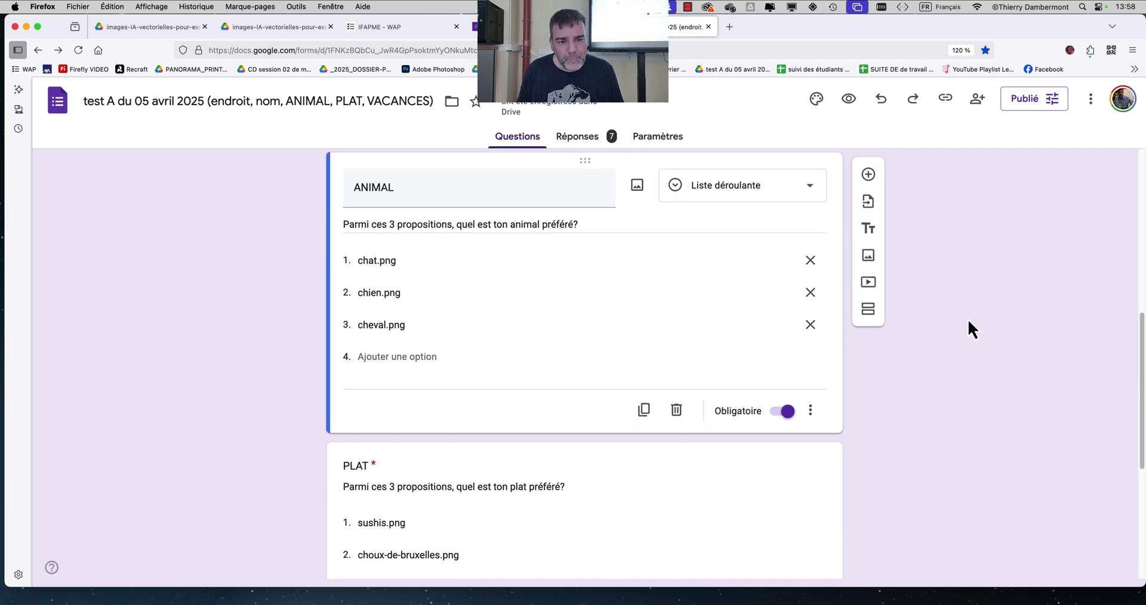
pyautogui.scroll(-2, 968, 319)
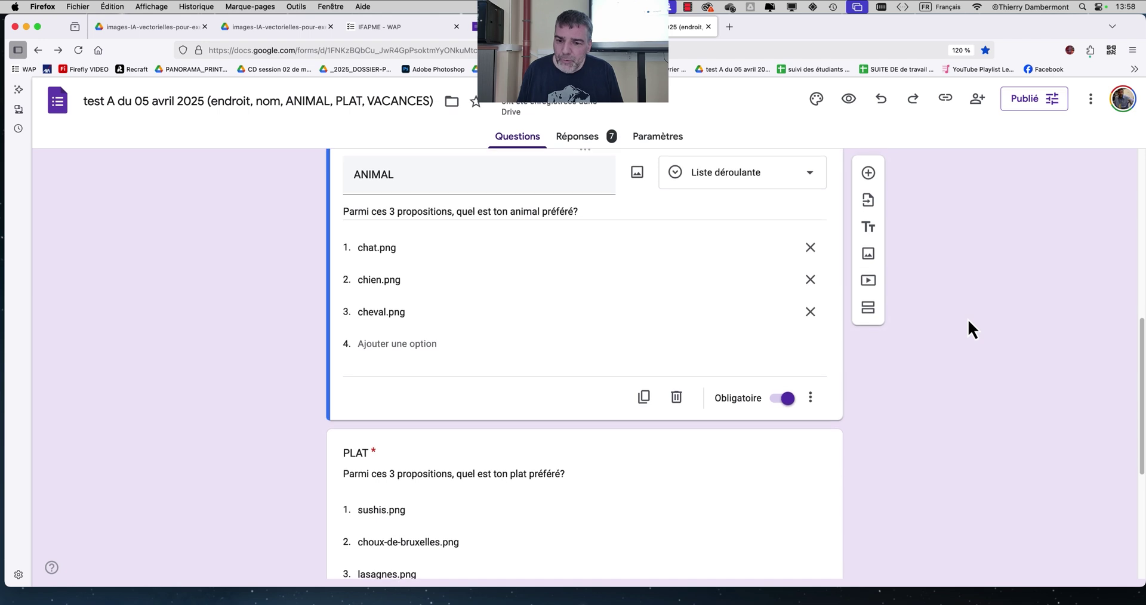
pyautogui.scroll(-1, 969, 320)
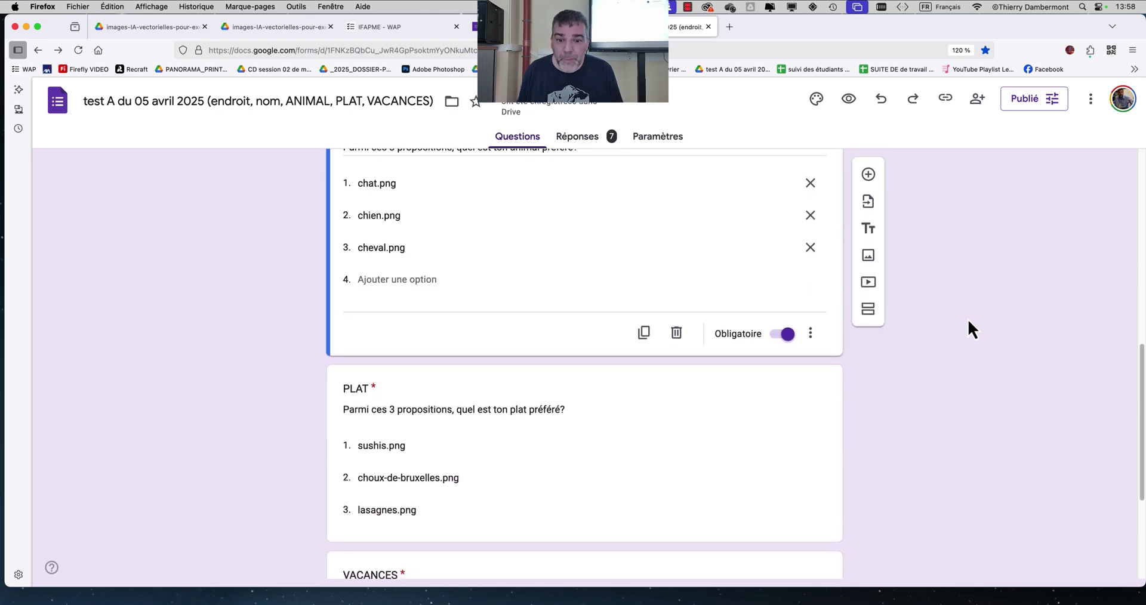
pyautogui.scroll(-3, 969, 318)
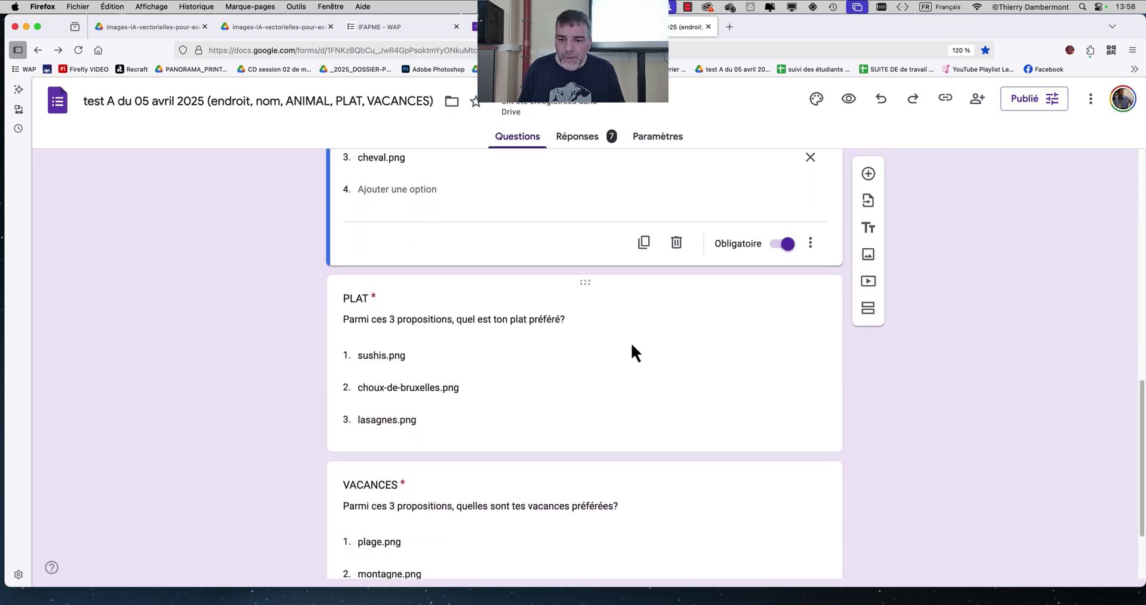
pyautogui.click(548, 348)
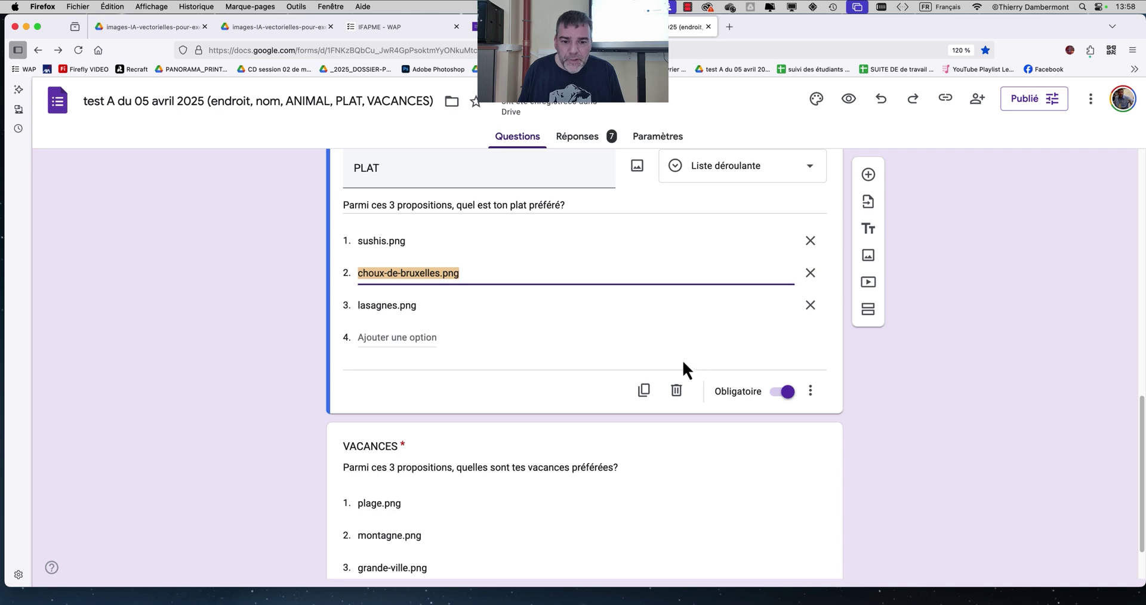
pyautogui.scroll(-2, 657, 388)
pyautogui.click(616, 439)
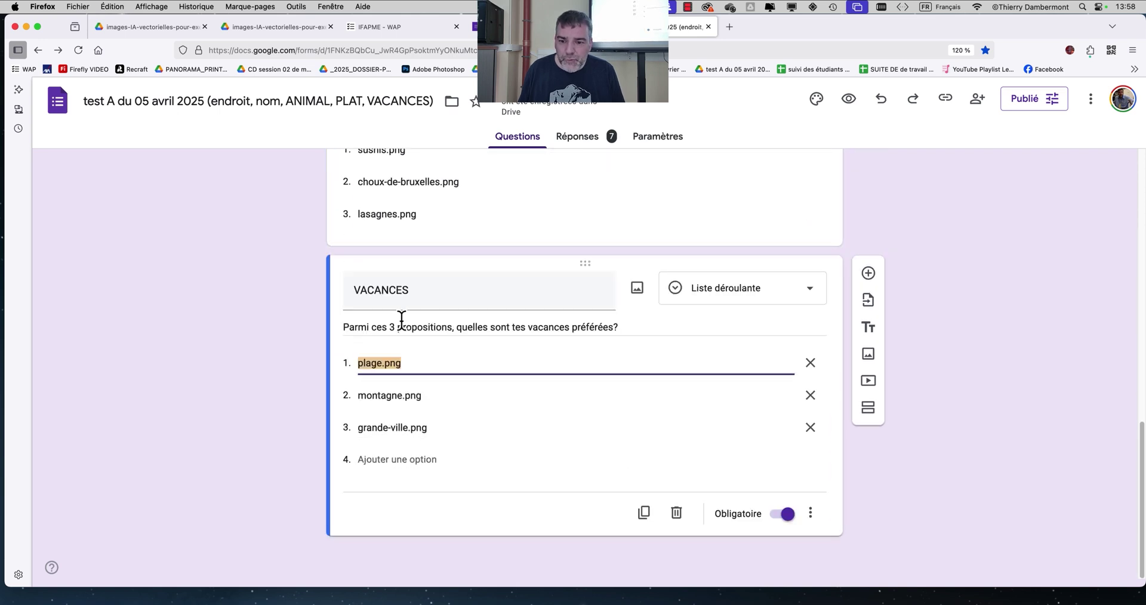
pyautogui.moveTo(409, 290); pyautogui.dragTo(352, 290)
pyautogui.click(277, 291)
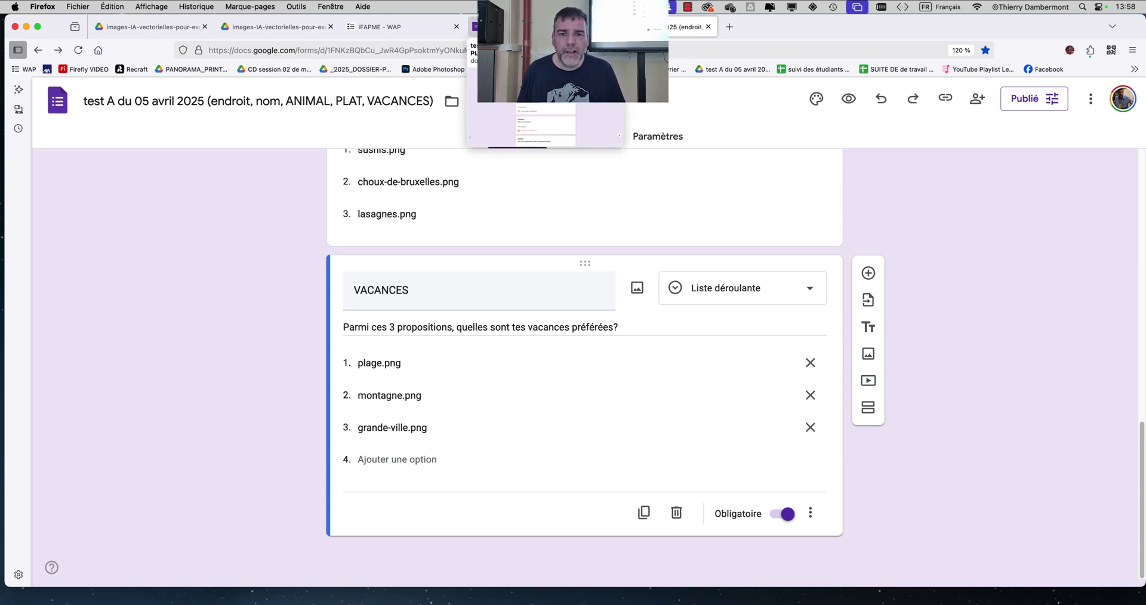
pyautogui.click(528, 26)
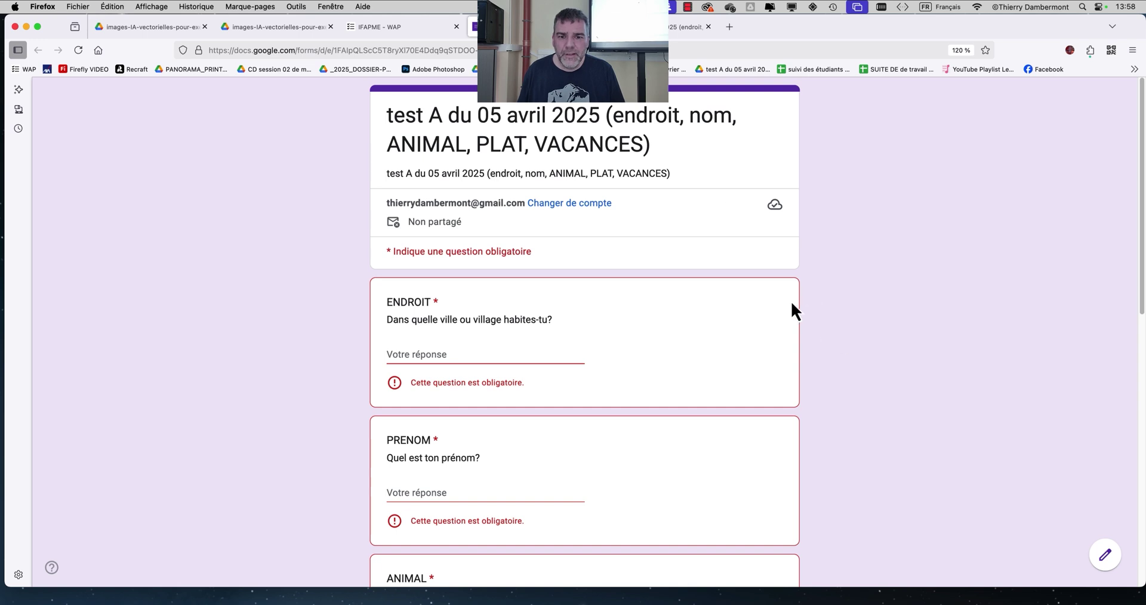
pyautogui.click(564, 29)
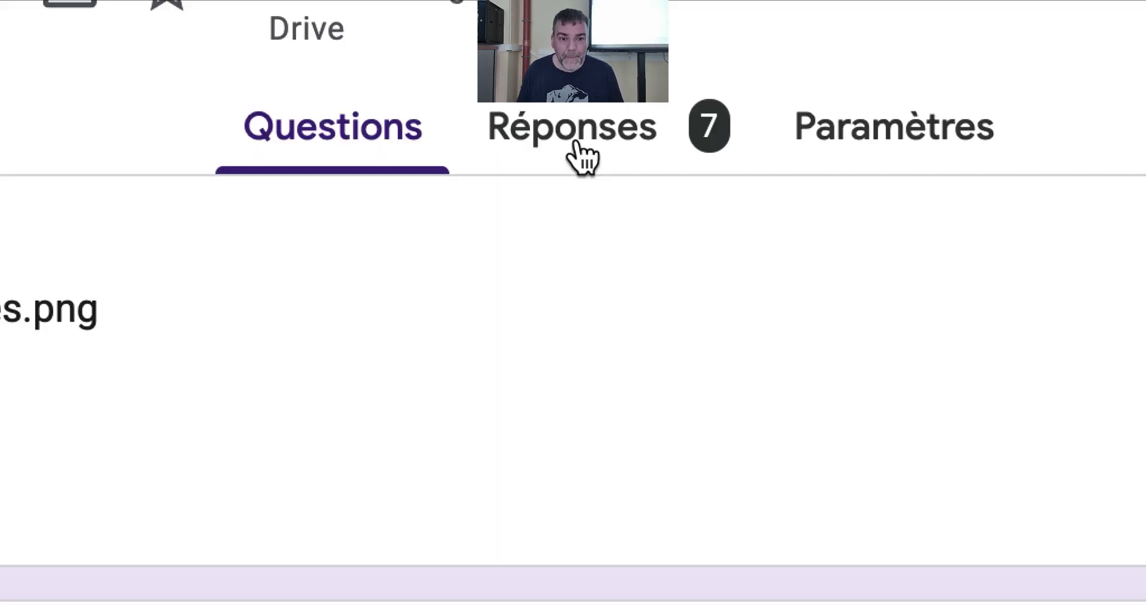
# - Open the Réponses tab and send the 7 responses to Sheets via Afficher dans Sheets
pyautogui.click(579, 144)
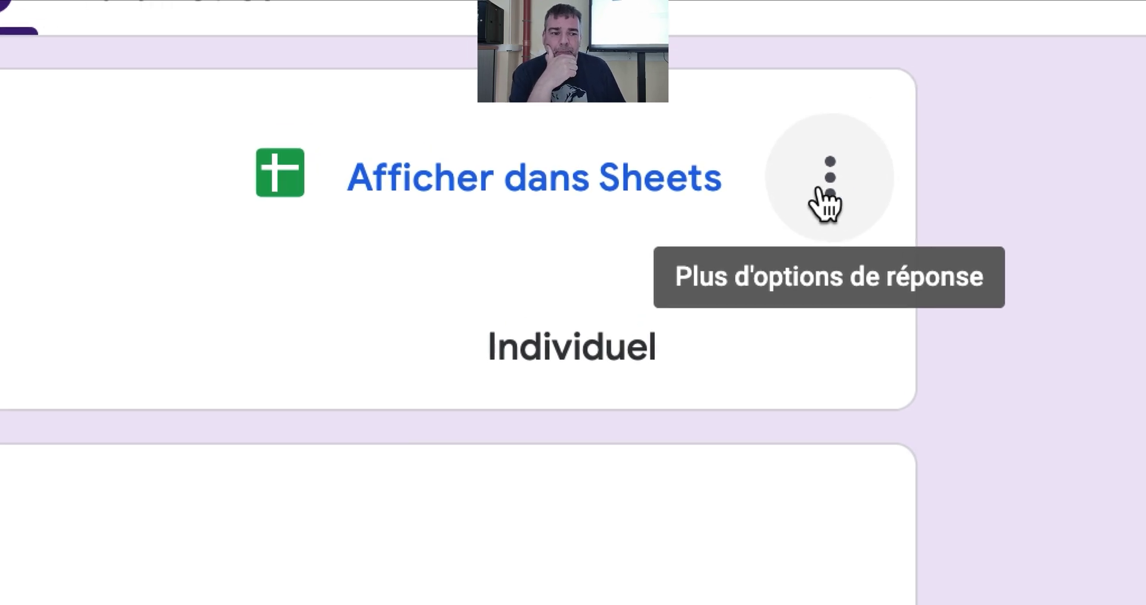
pyautogui.click(827, 200)
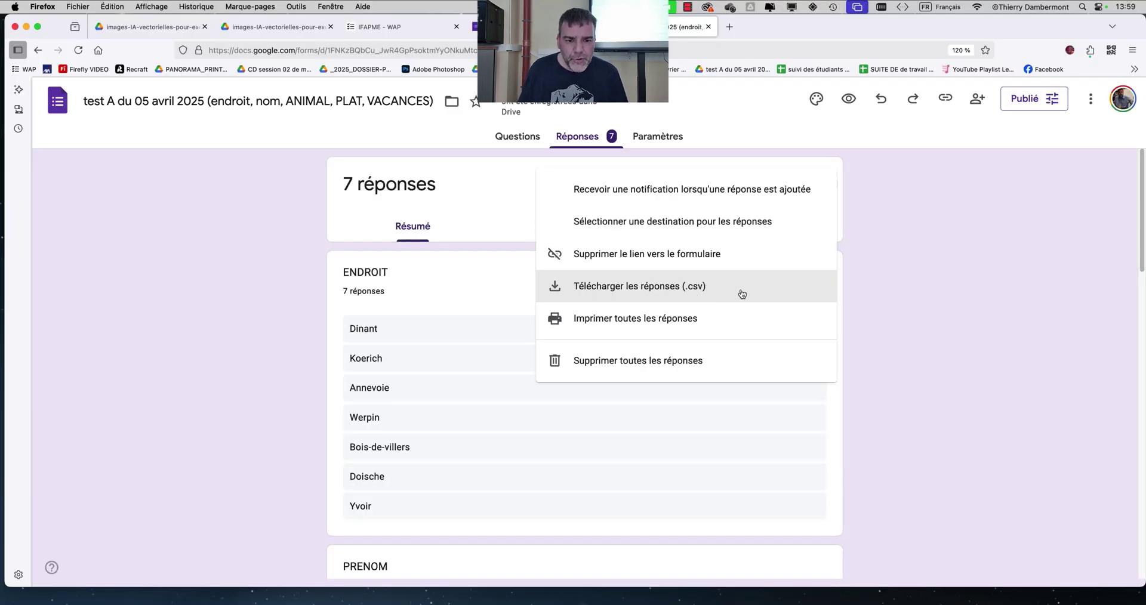
pyautogui.click(1003, 291)
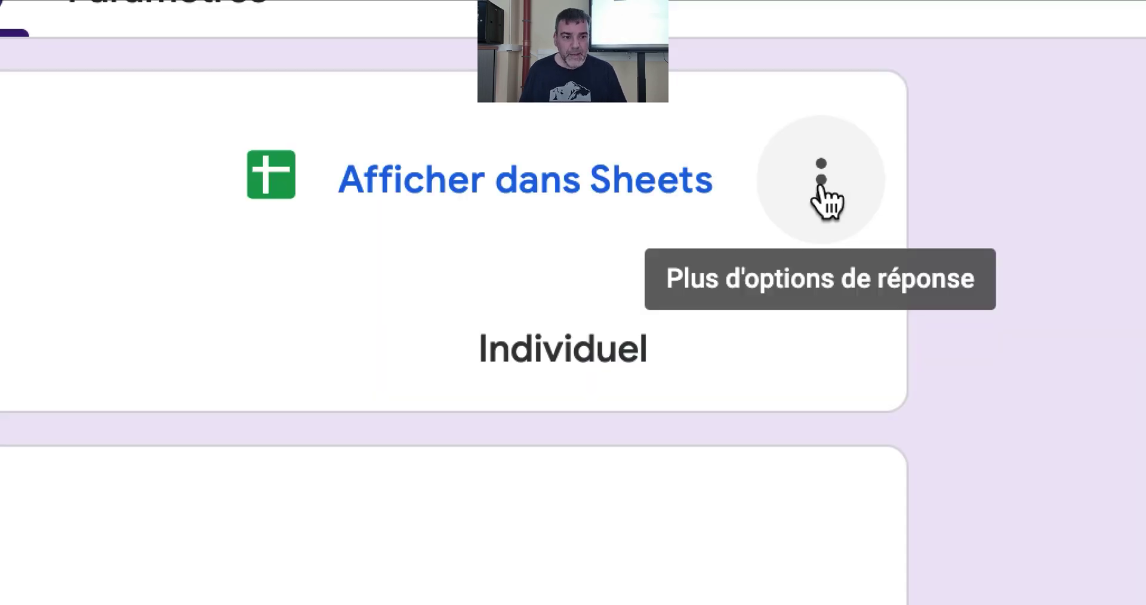
pyautogui.click(820, 186)
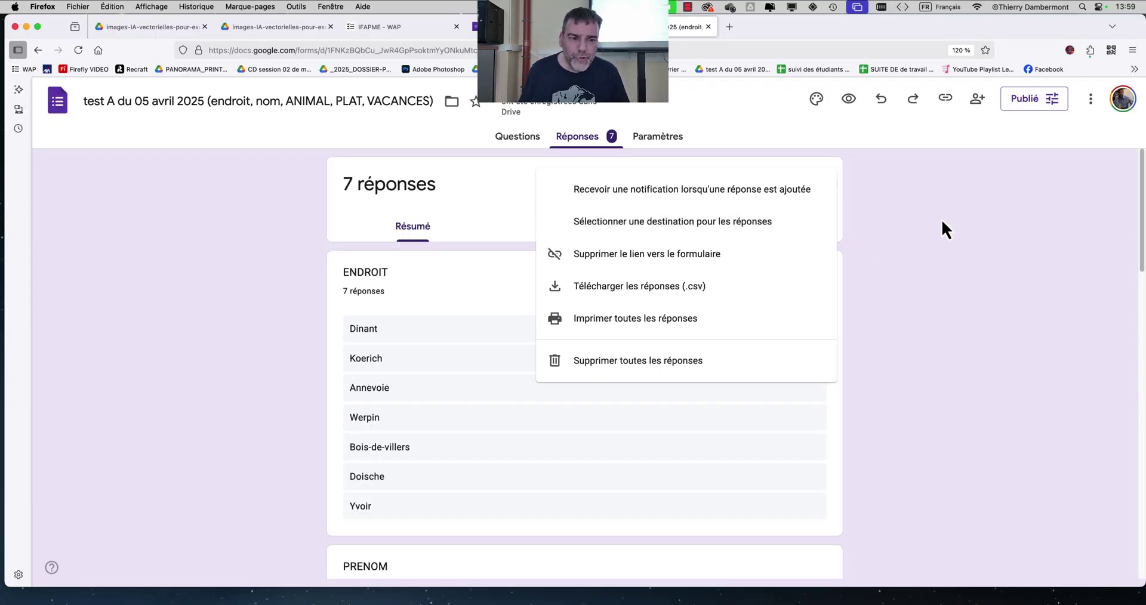
pyautogui.click(941, 220)
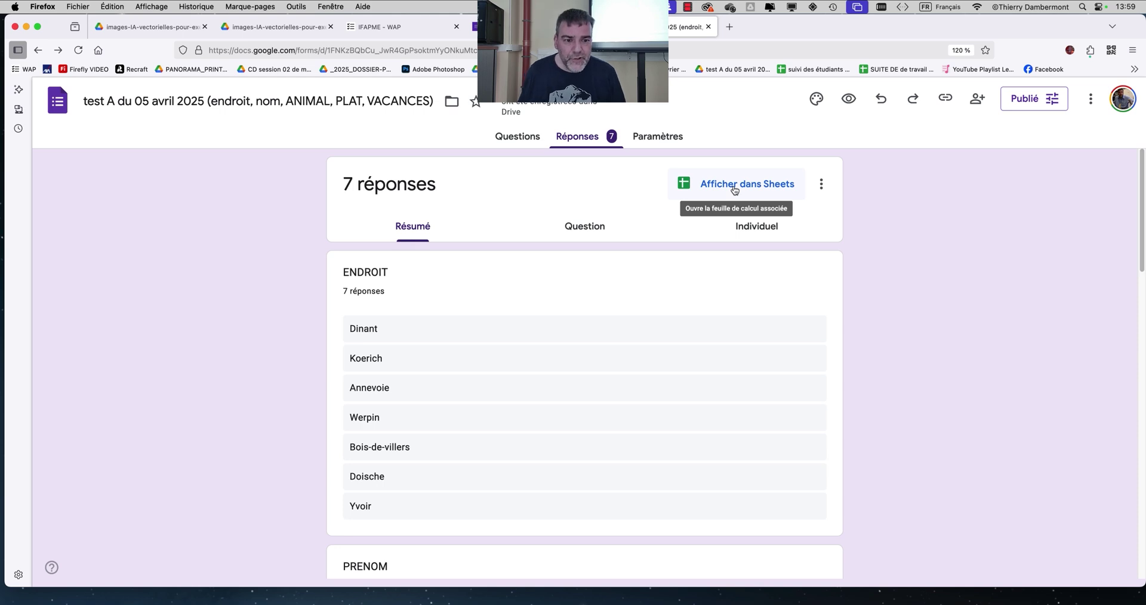
pyautogui.click(734, 190)
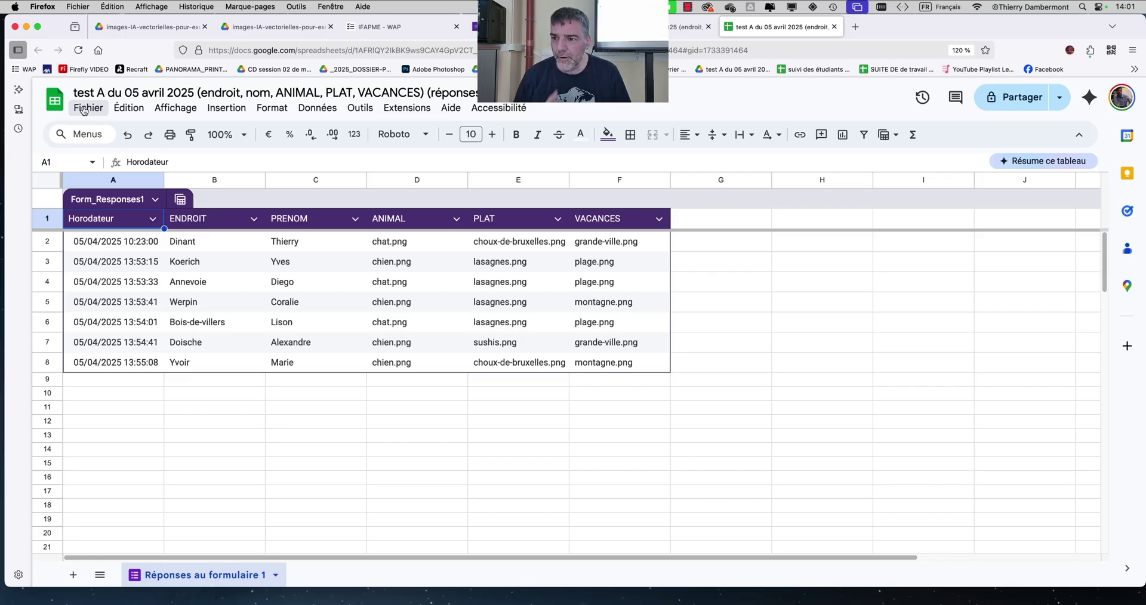
# - Download the sheet as Valeurs séparées par des tabulations (.tsv) and start a new folder
pyautogui.click(85, 123)
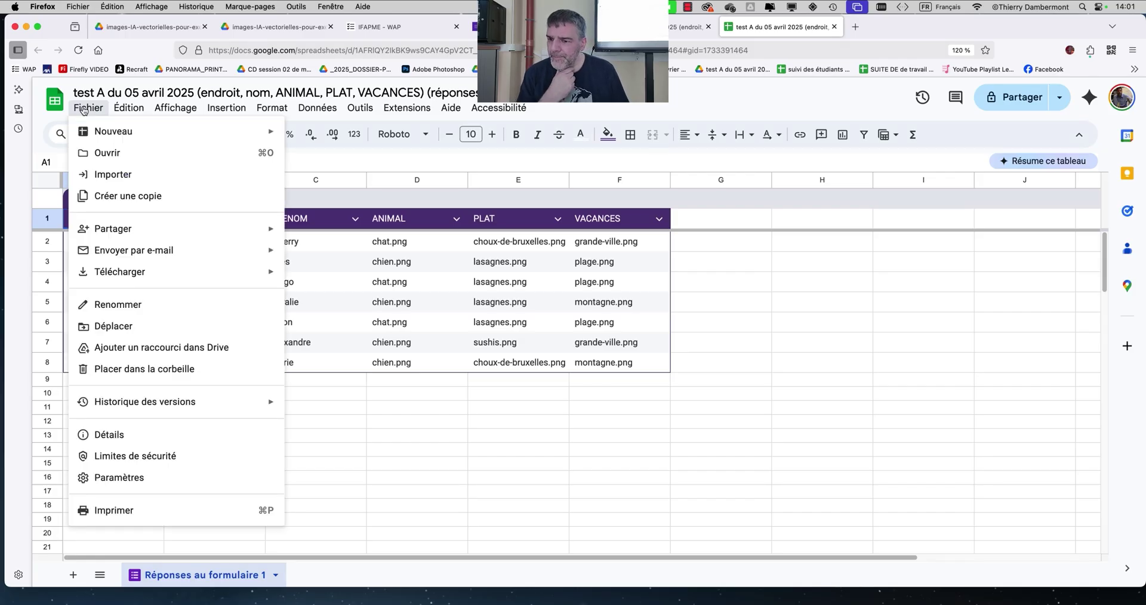
pyautogui.moveTo(120, 273)
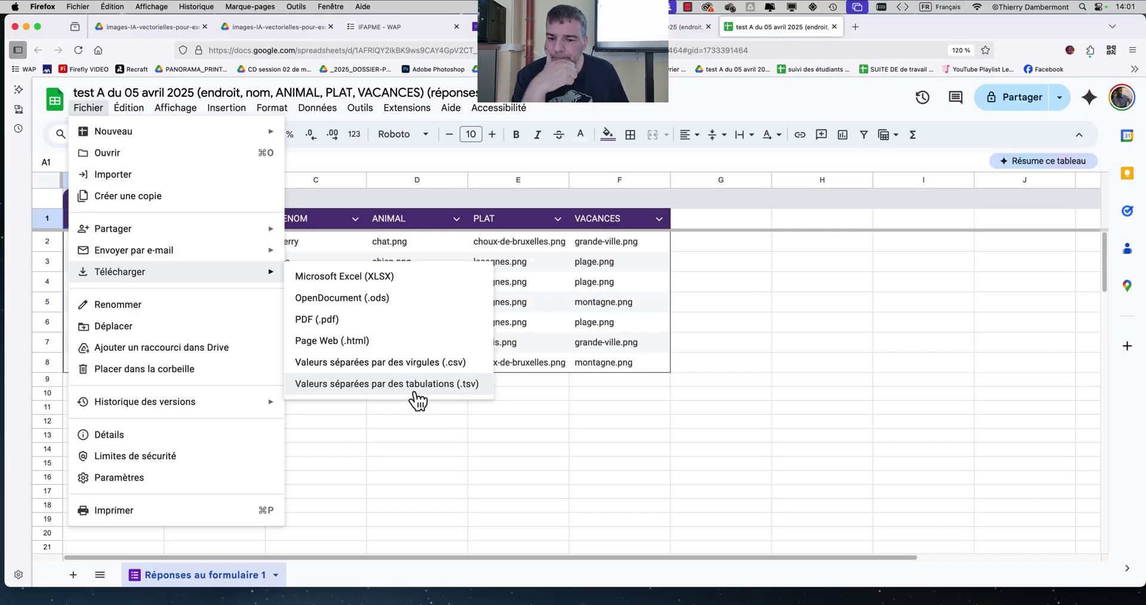
pyautogui.click(415, 393)
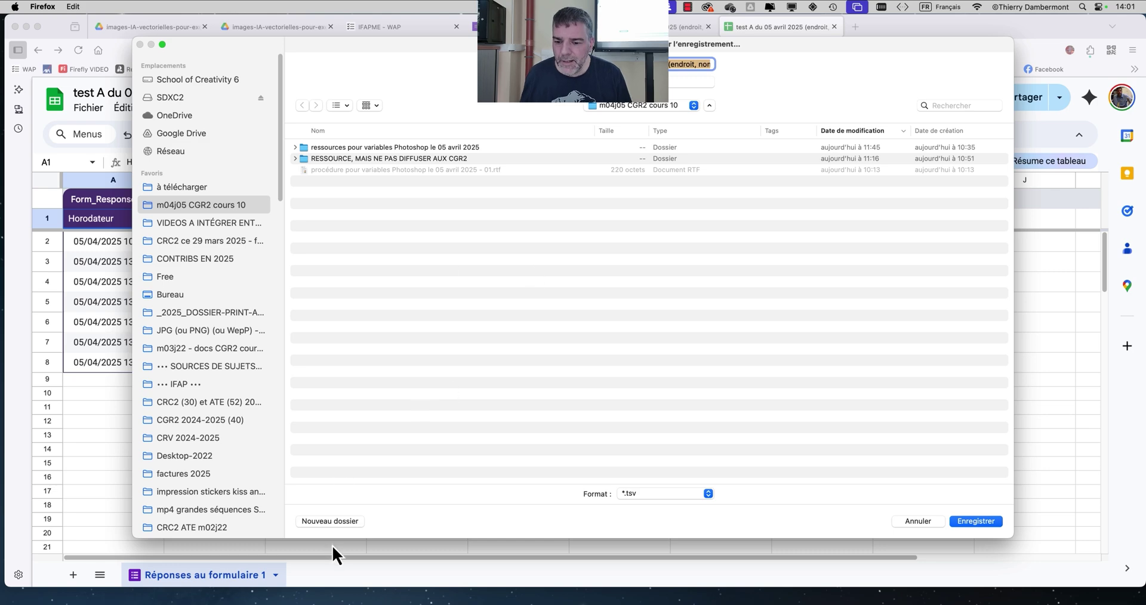
pyautogui.click(343, 521)
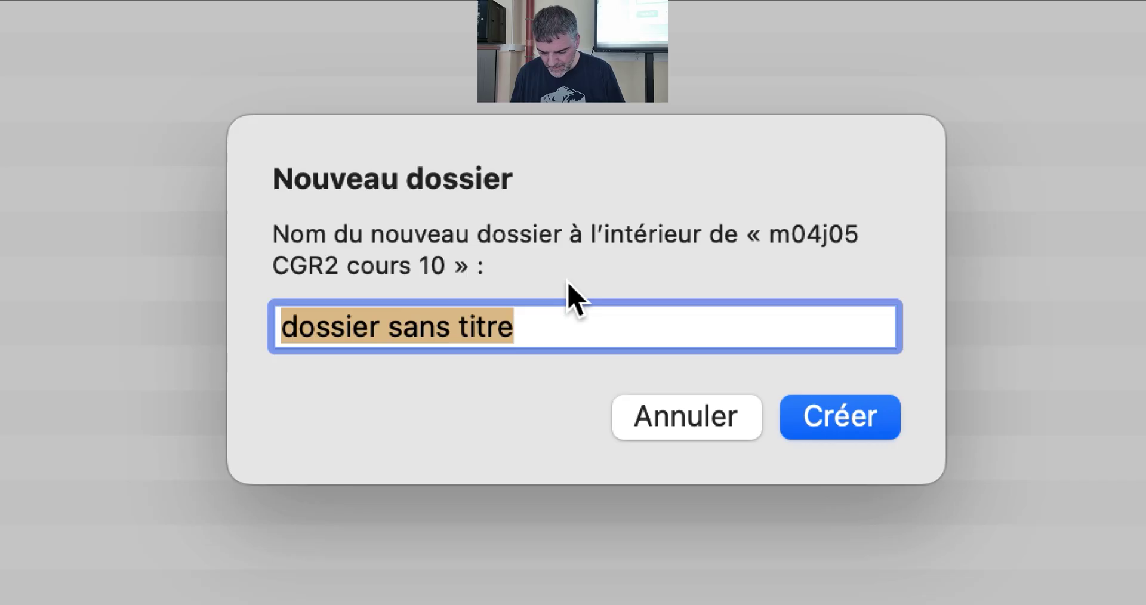
# - Save the .tsv into new folder 'données à la date du 5 avril 2025 à 14h02'
pyautogui.write('données à')
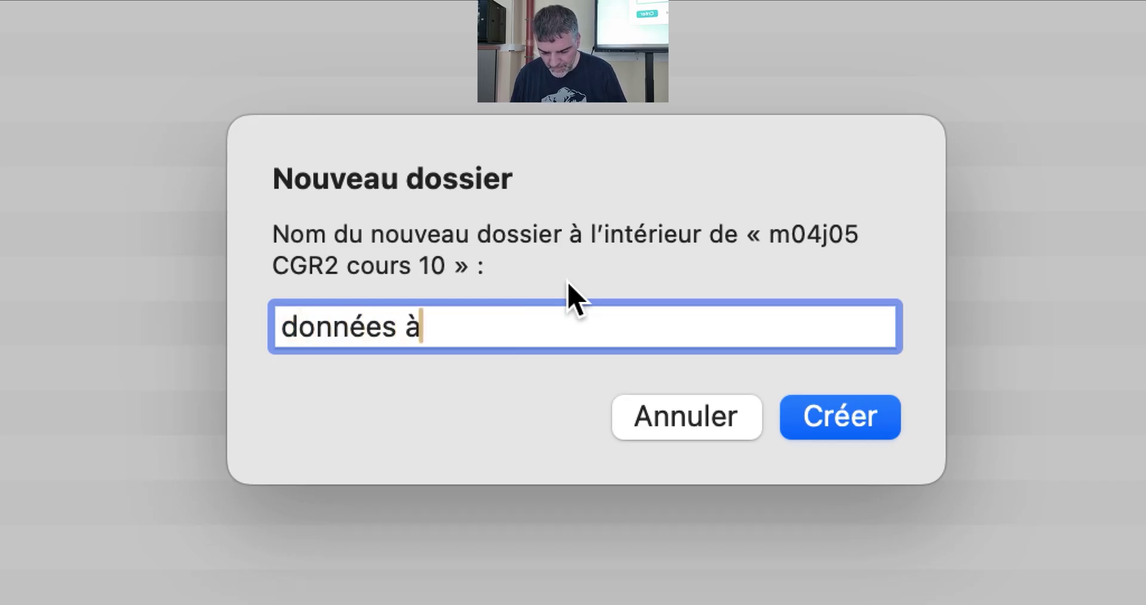
pyautogui.write(' la date du ')
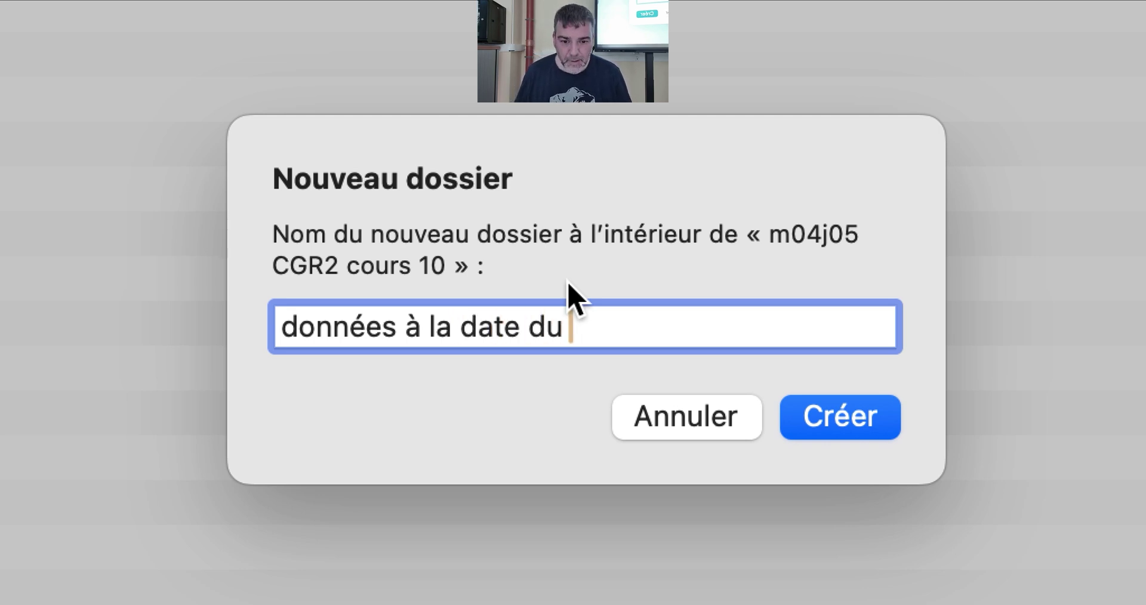
pyautogui.write('5 avril 2025 ')
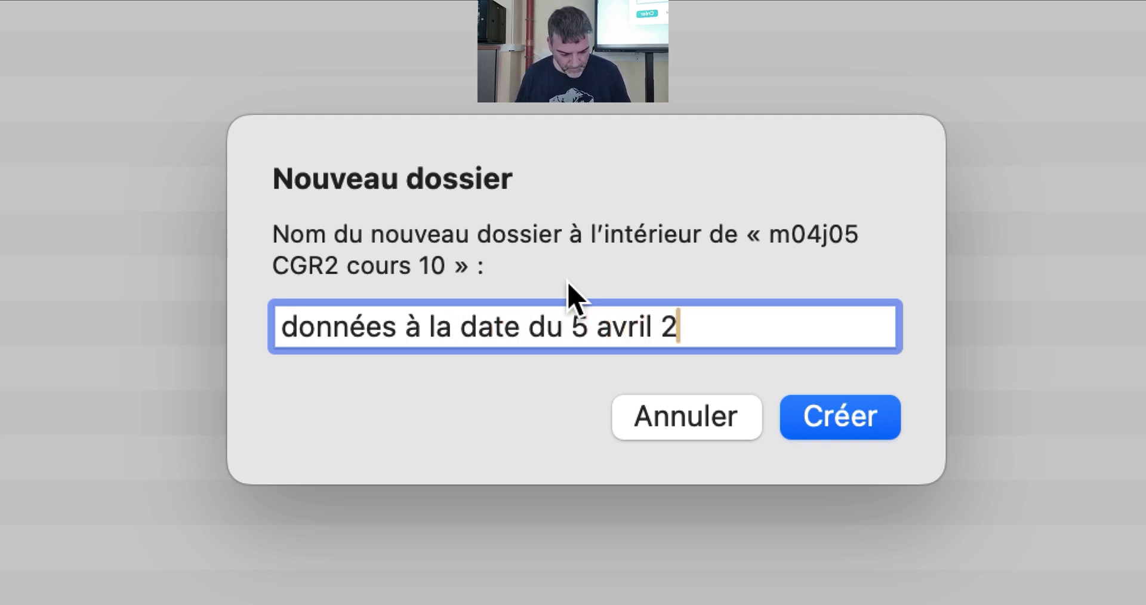
pyautogui.write('à')
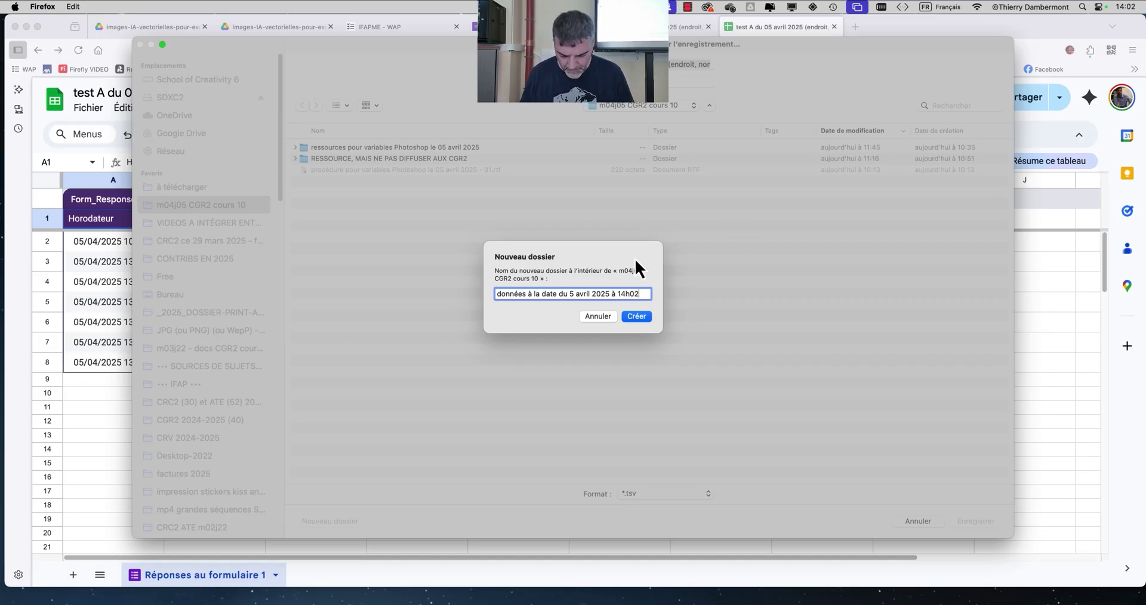
pyautogui.write(' 14h02')
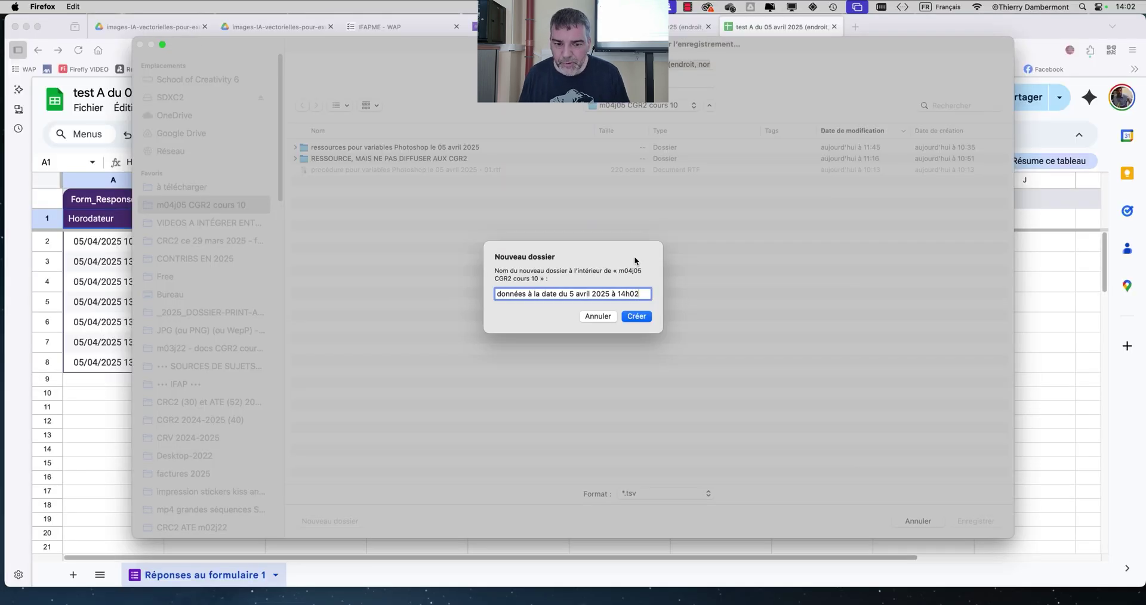
pyautogui.click(643, 317)
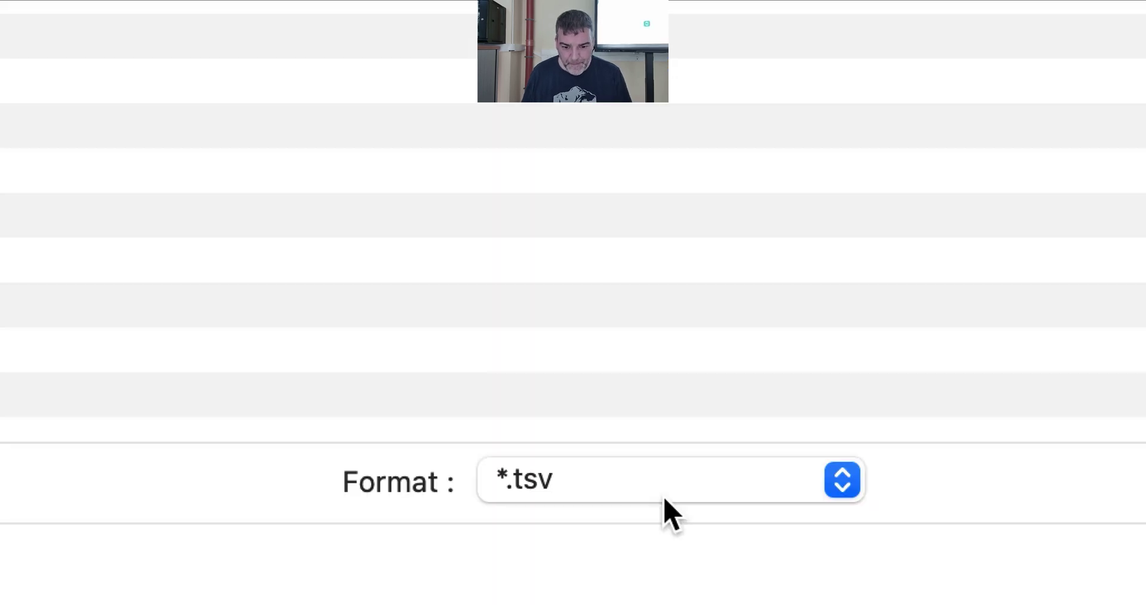
pyautogui.click(671, 495)
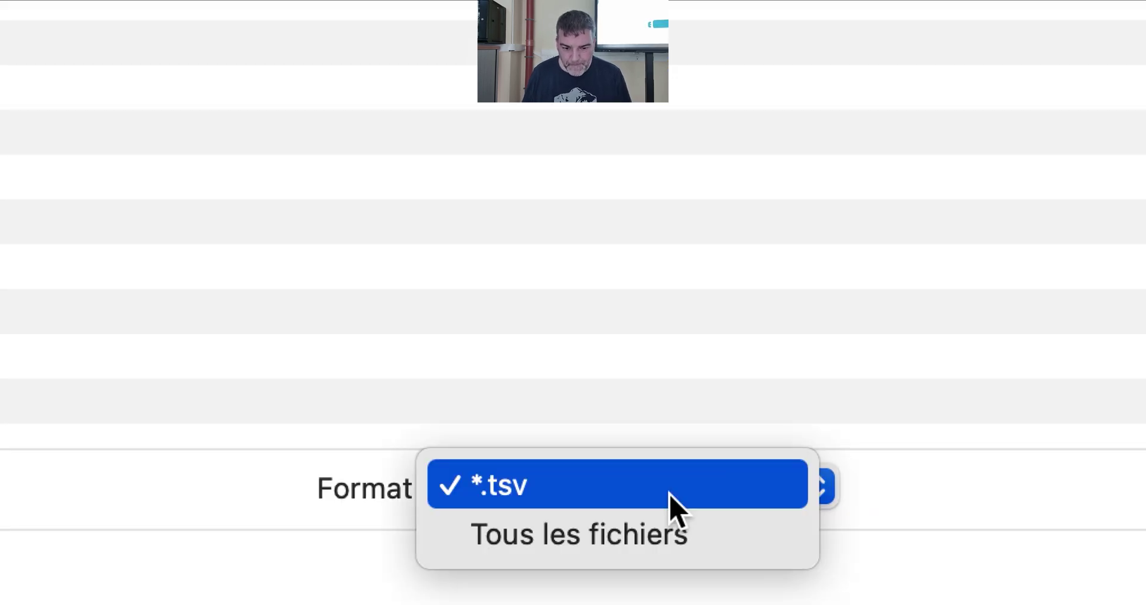
pyautogui.click(670, 494)
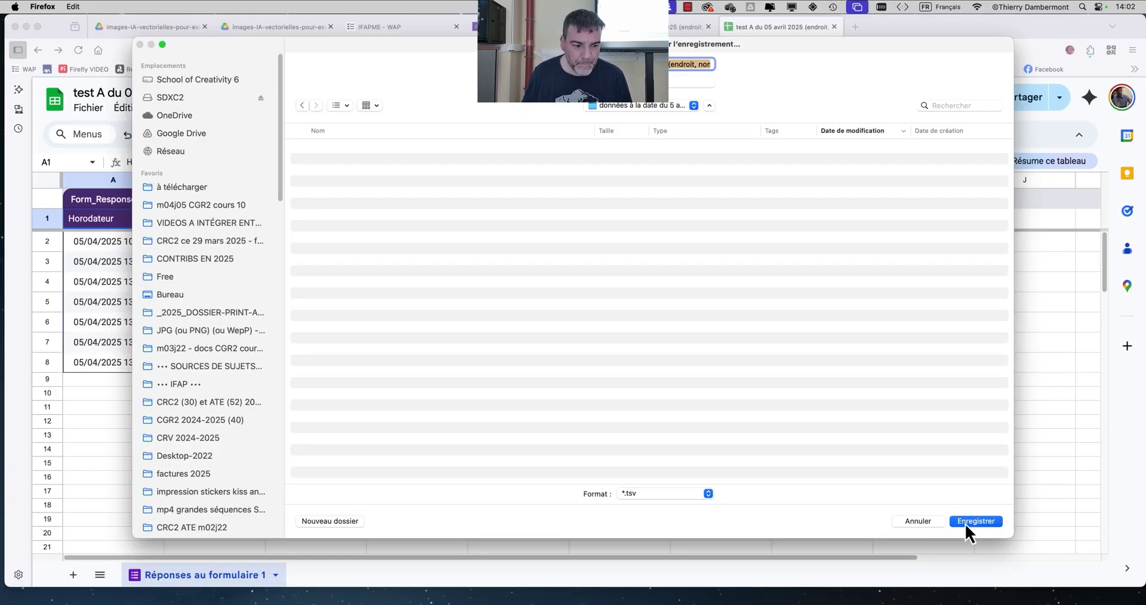
pyautogui.click(966, 523)
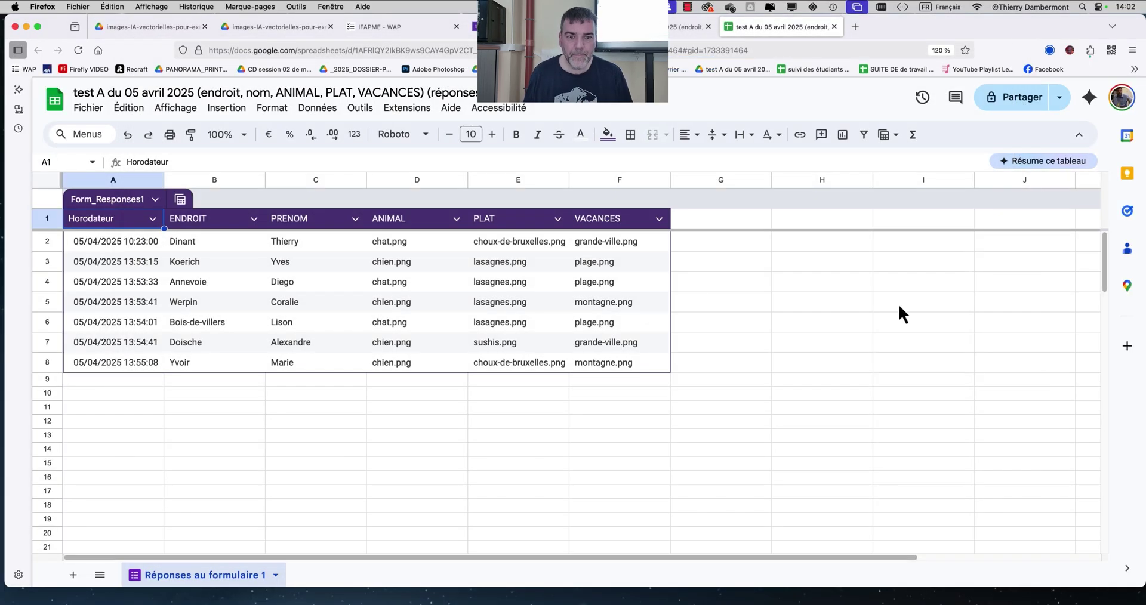
pyautogui.click(26, 26)
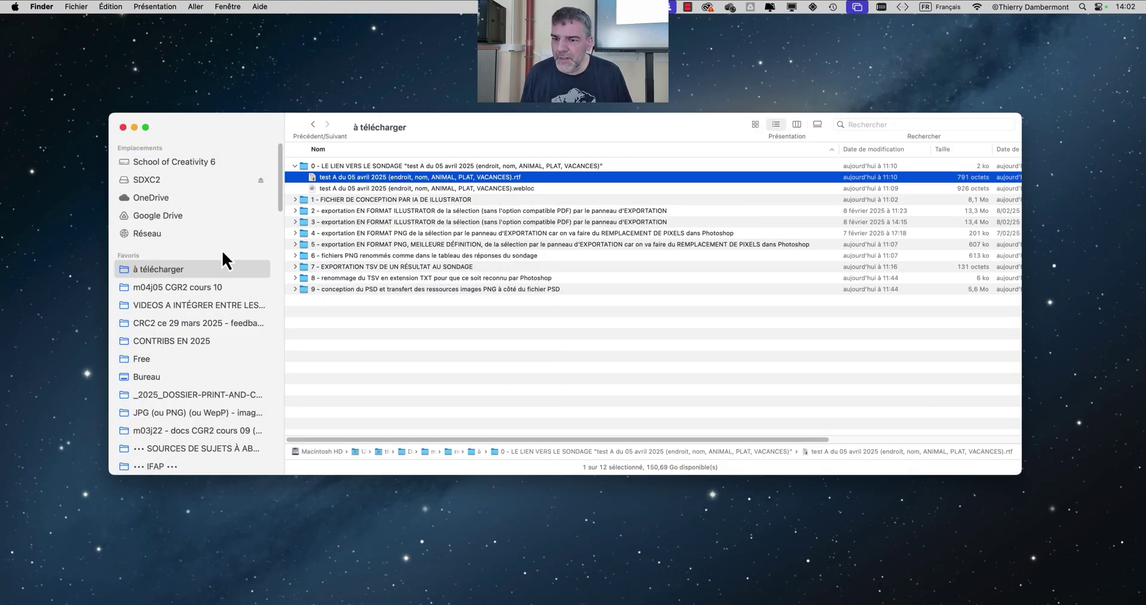
# - Navigate to the dated données folder in m04j05 CGR2 cours 10 and select the .tsv file
pyautogui.keyDown('super'); pyautogui.click(368, 130); pyautogui.keyUp('super')
pyautogui.press('Escape')
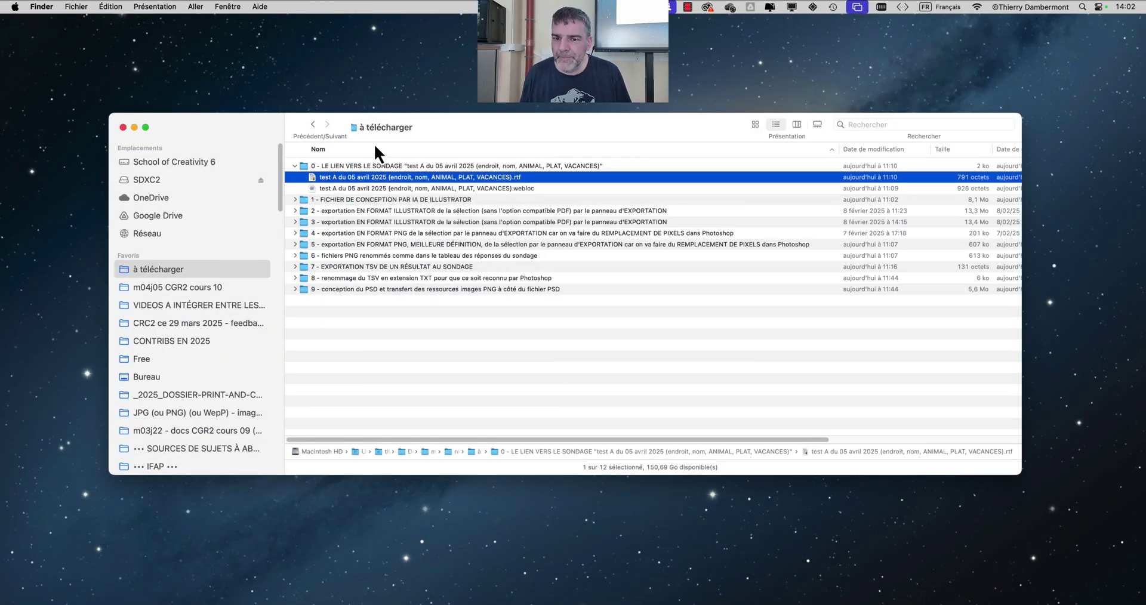
pyautogui.press('super+Up')
pyautogui.keyDown('super'); pyautogui.click(371, 127); pyautogui.keyUp('super')
pyautogui.click(377, 140)
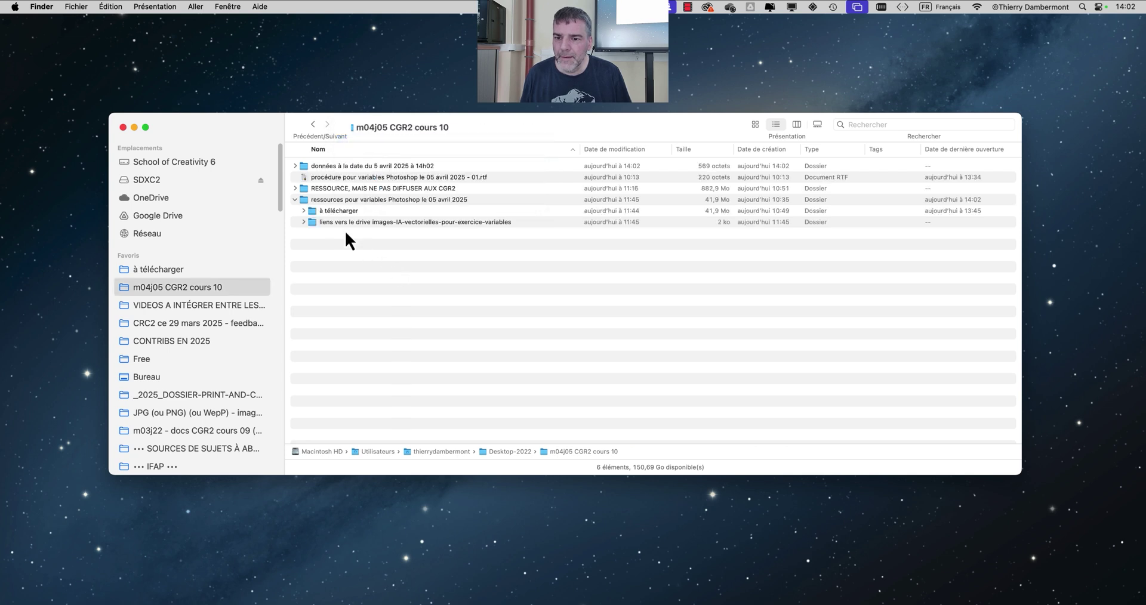
pyautogui.click(295, 199)
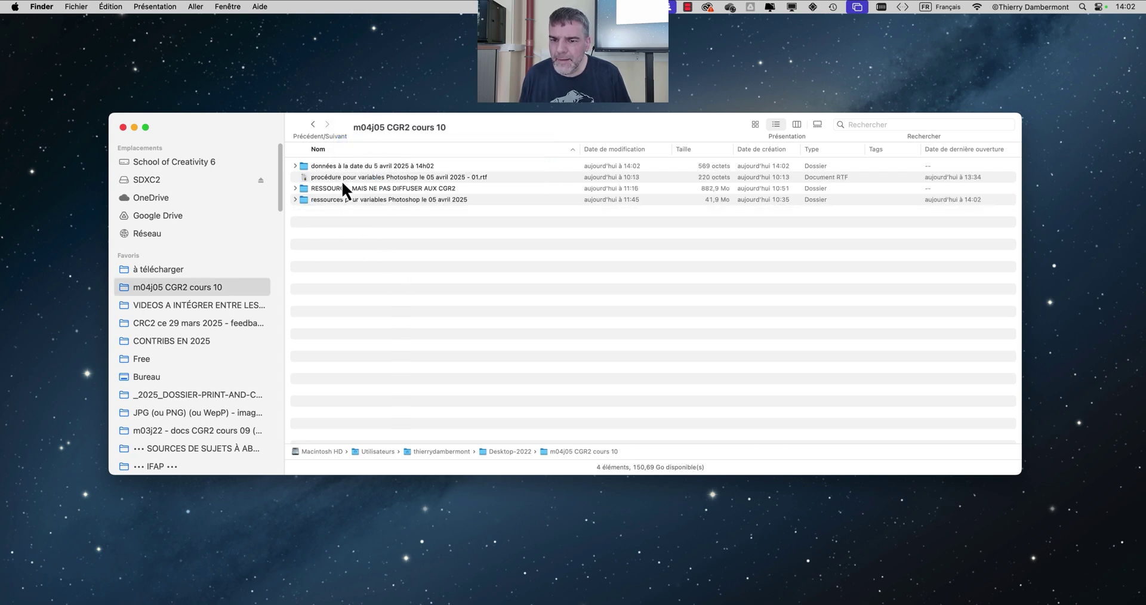
pyautogui.click(295, 166)
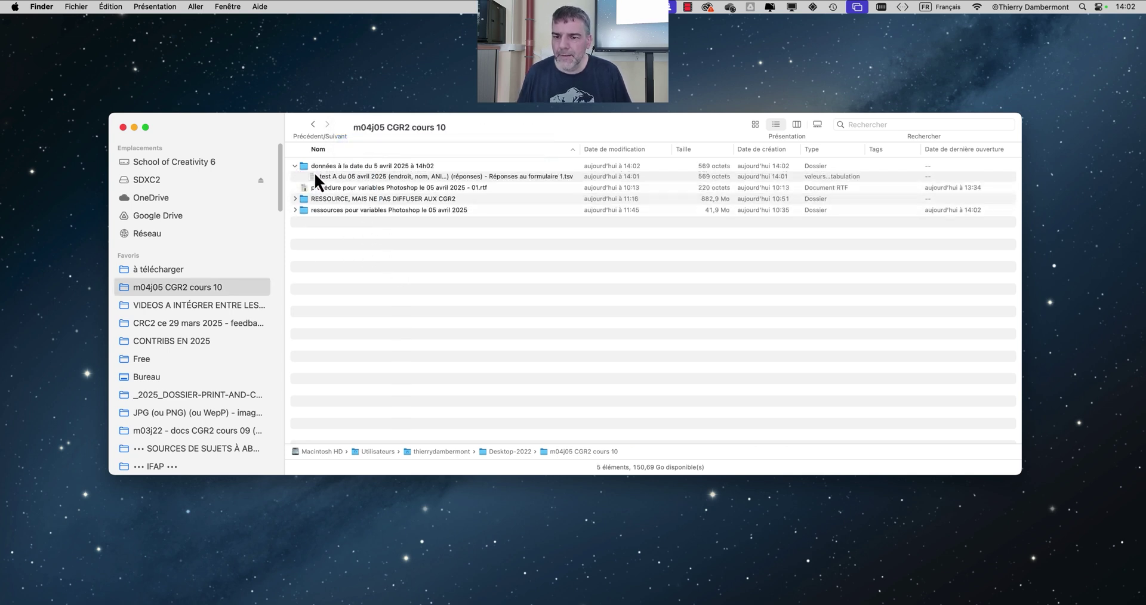
pyautogui.click(323, 179)
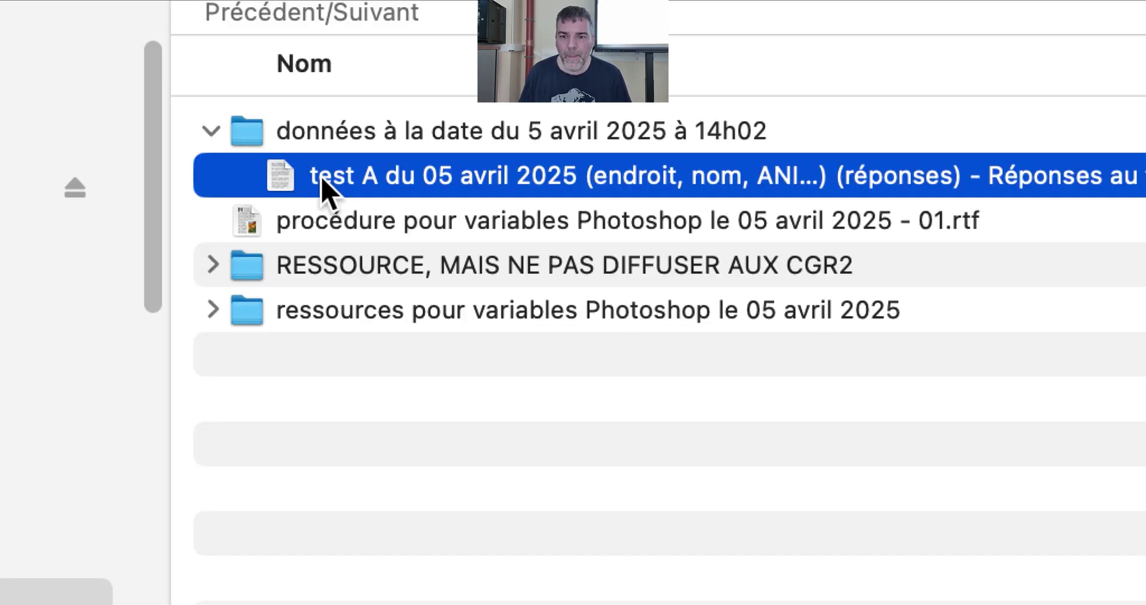
# - Open the responses .tsv in TextEdit with Cmd+O, leaving its name unchanged
pyautogui.press('Return')
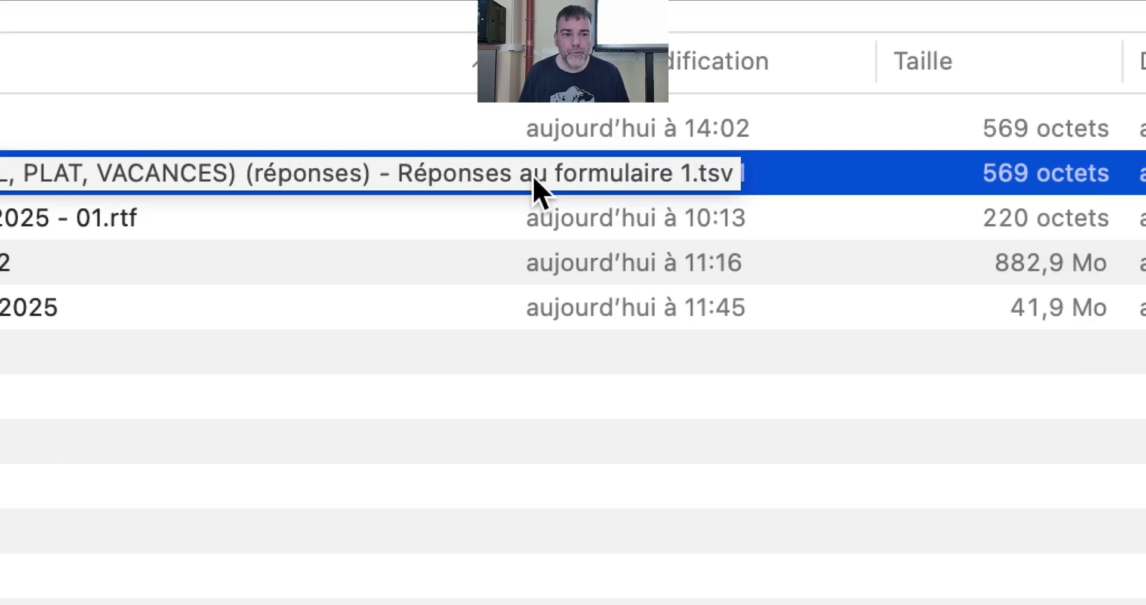
pyautogui.press('Return')
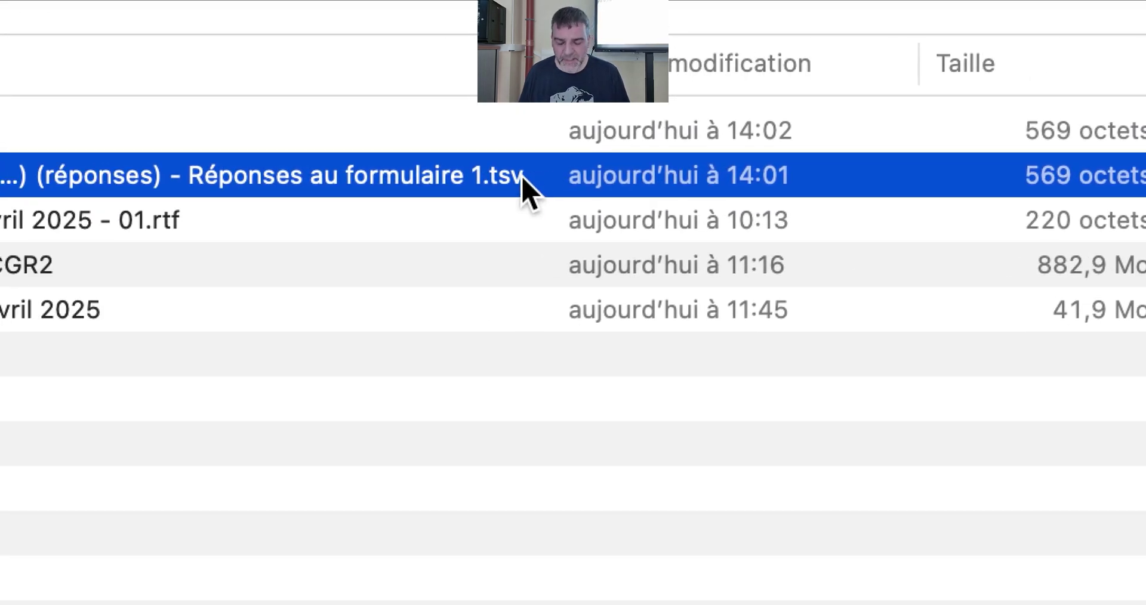
pyautogui.press('Return')
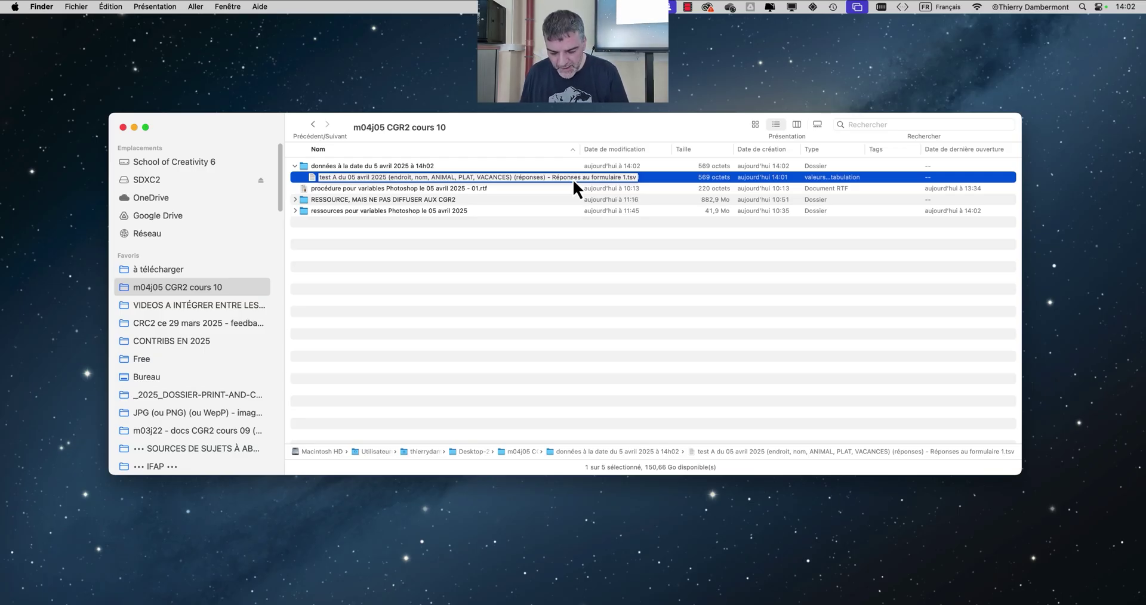
pyautogui.press('super+o')
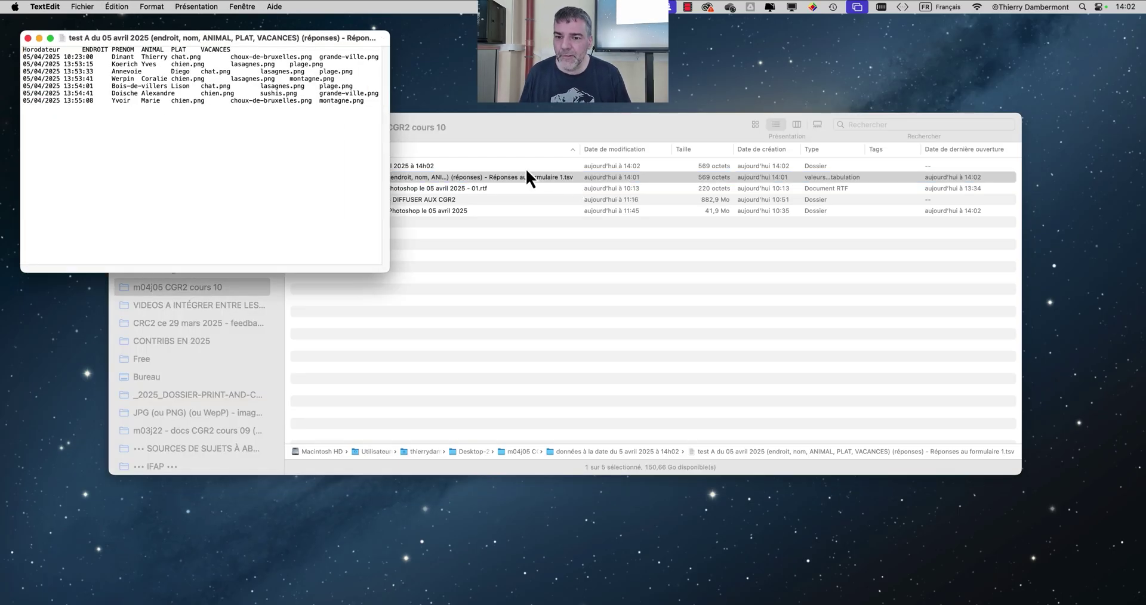
# - Enlarge and reposition the TextEdit window to read the responses, then close it
pyautogui.moveTo(388, 269); pyautogui.dragTo(1062, 518)
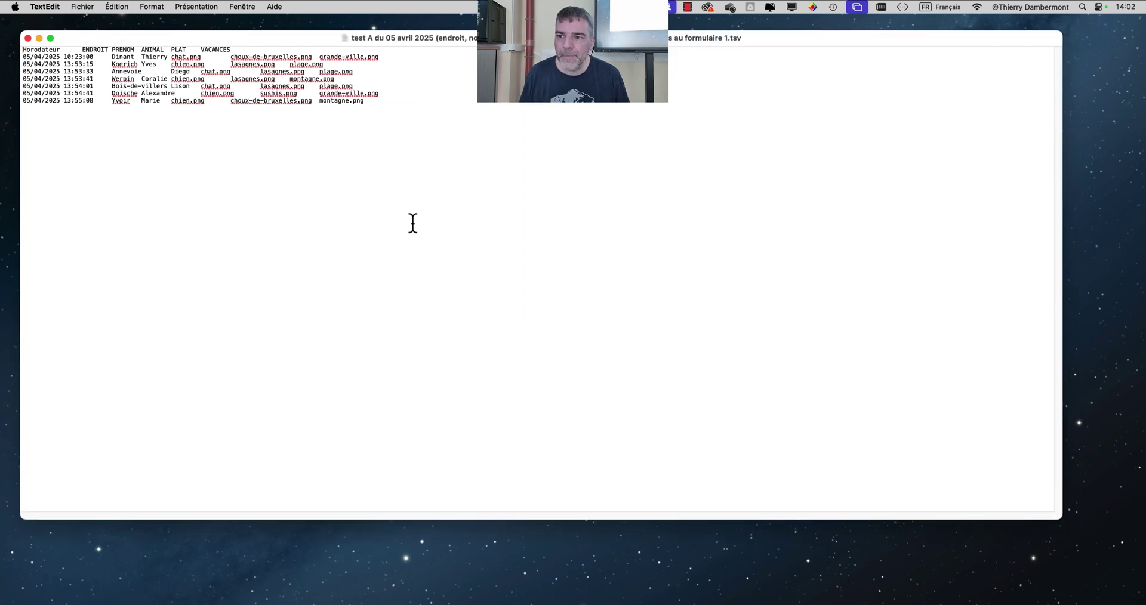
pyautogui.moveTo(65, 35); pyautogui.dragTo(157, 91)
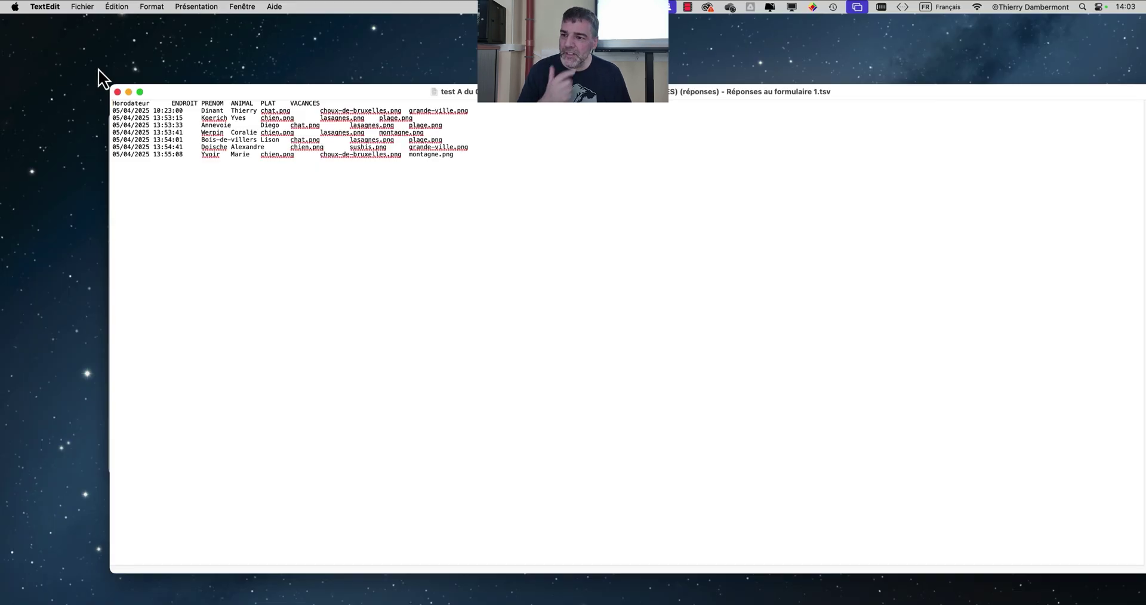
pyautogui.click(117, 92)
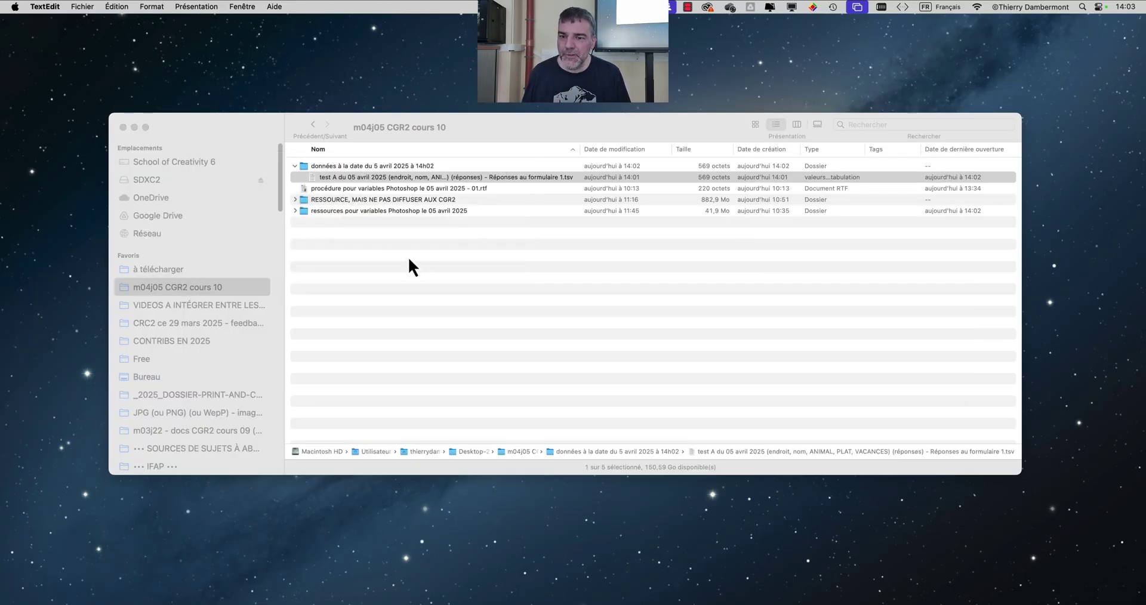
# - Collapse the données folder, resize the Finder window and widen the Nom column
pyautogui.click(299, 174)
pyautogui.click(295, 166)
pyautogui.moveTo(503, 127); pyautogui.dragTo(605, 89)
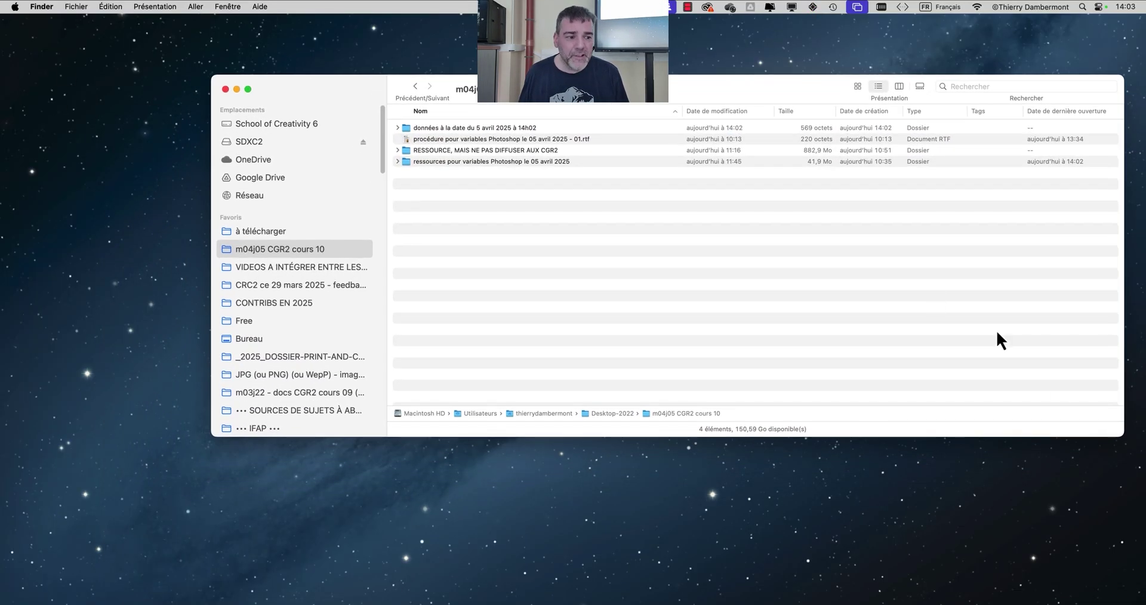
pyautogui.moveTo(1118, 435); pyautogui.dragTo(965, 245)
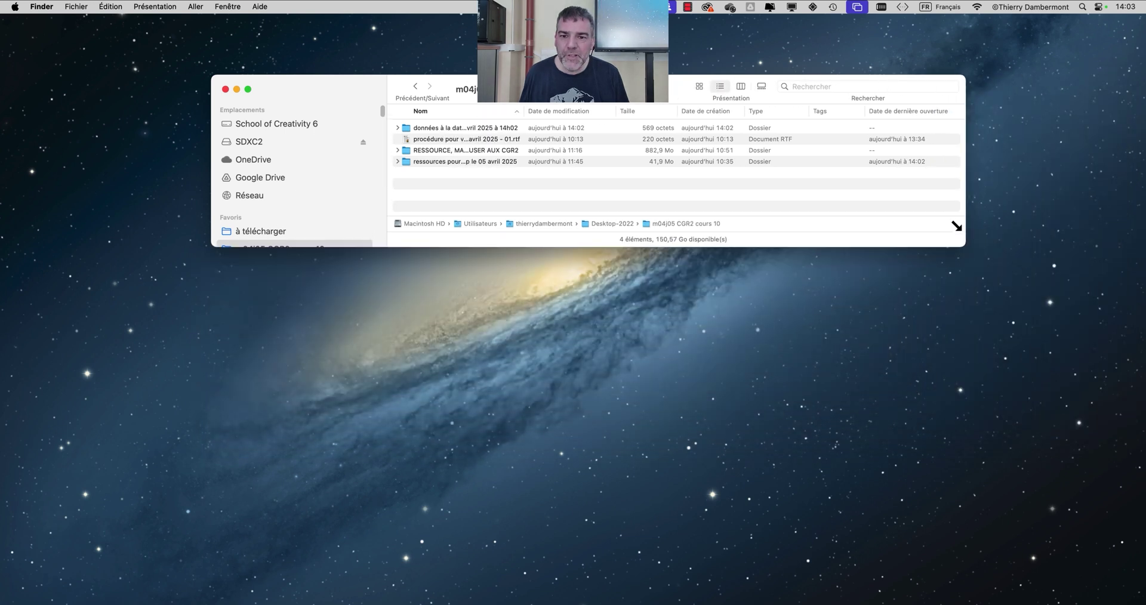
pyautogui.moveTo(525, 111); pyautogui.dragTo(731, 111)
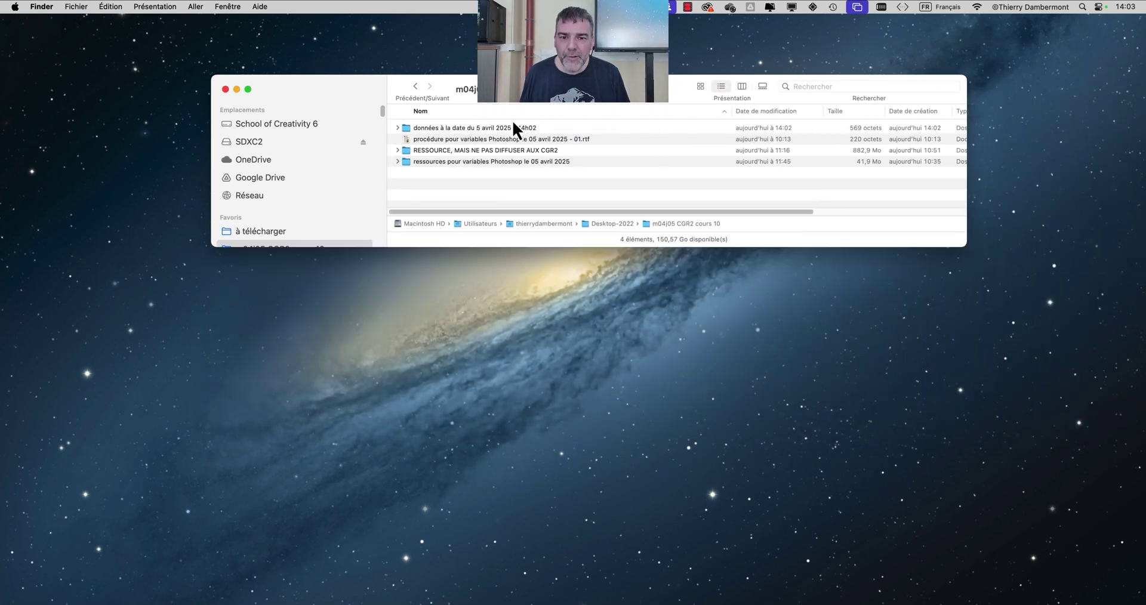
pyautogui.click(512, 128)
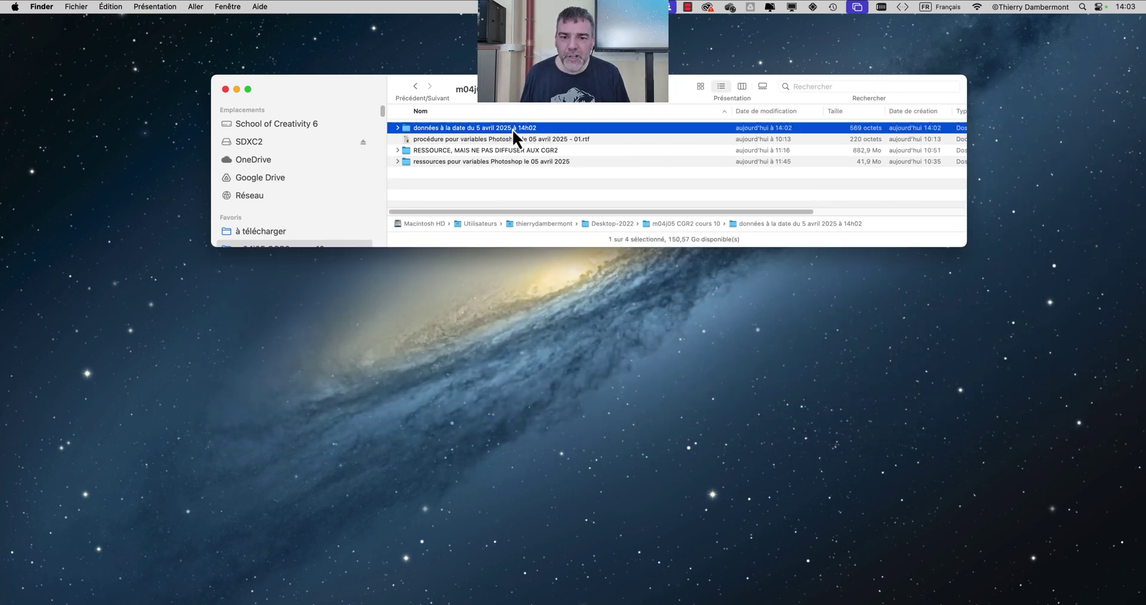
# - Drag the données folder onto the Google Drive page to upload it beside 'à télécharger'
pyautogui.click(6, 317)
pyautogui.click(765, 185)
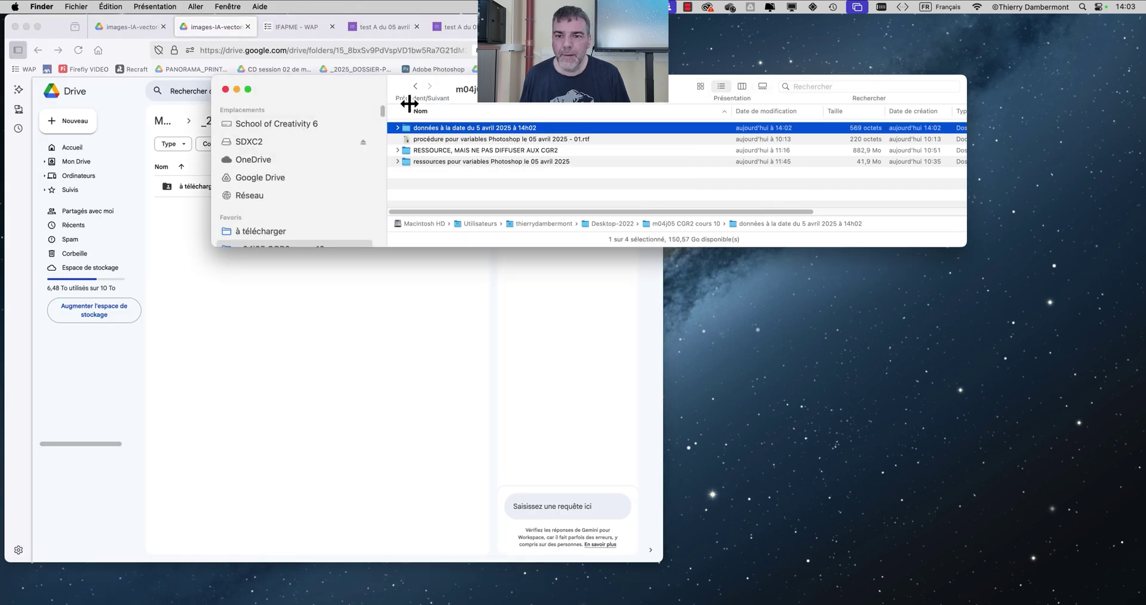
pyautogui.moveTo(410, 102); pyautogui.dragTo(377, 320)
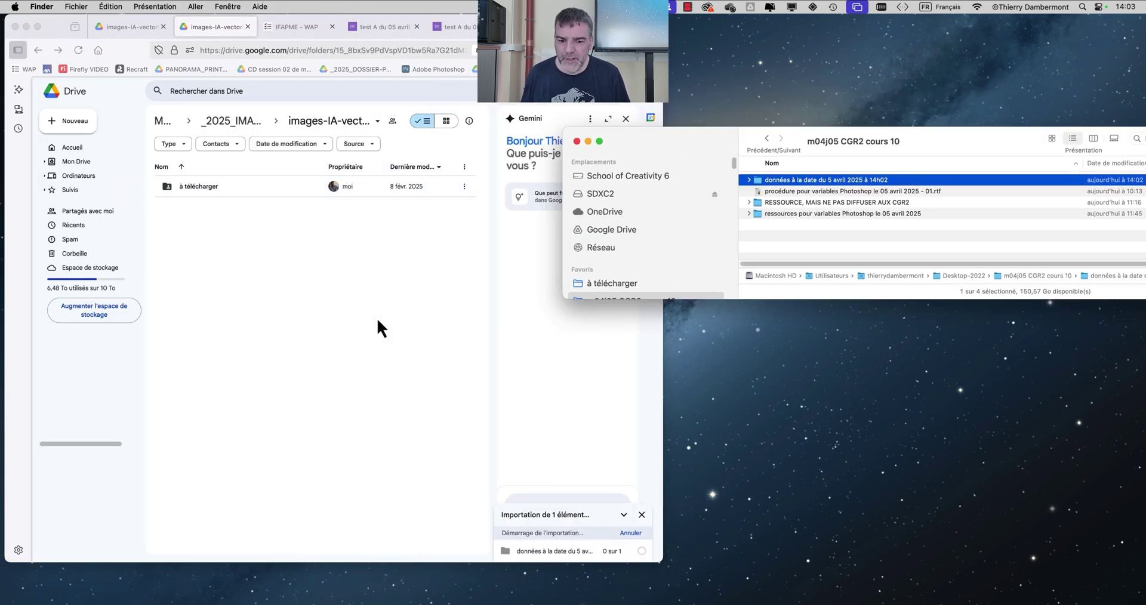
pyautogui.click(188, 214)
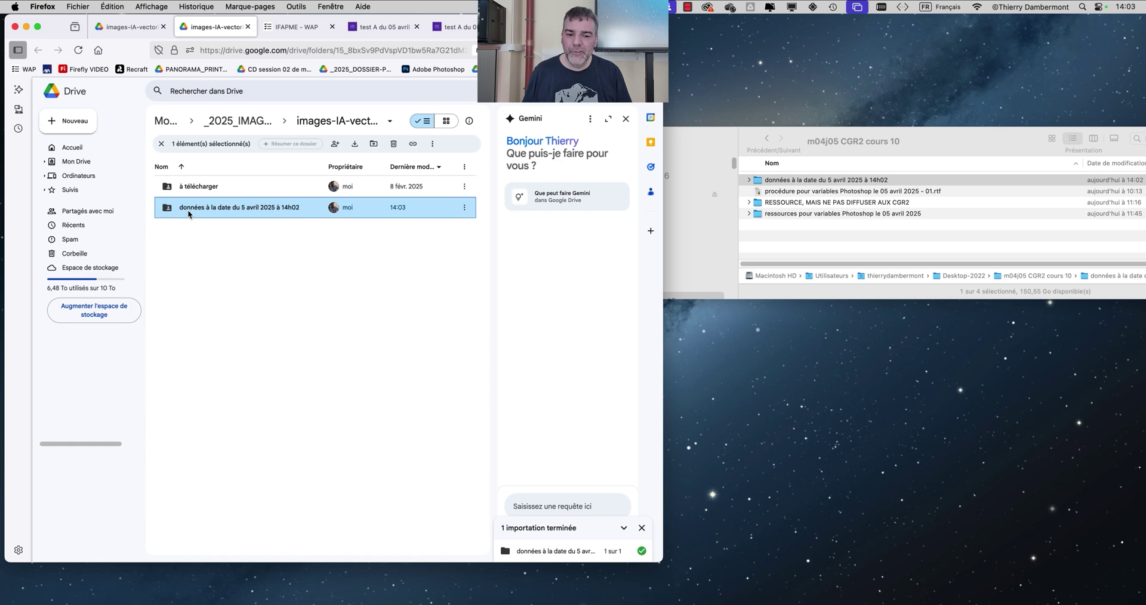
pyautogui.moveTo(662, 561); pyautogui.dragTo(897, 575)
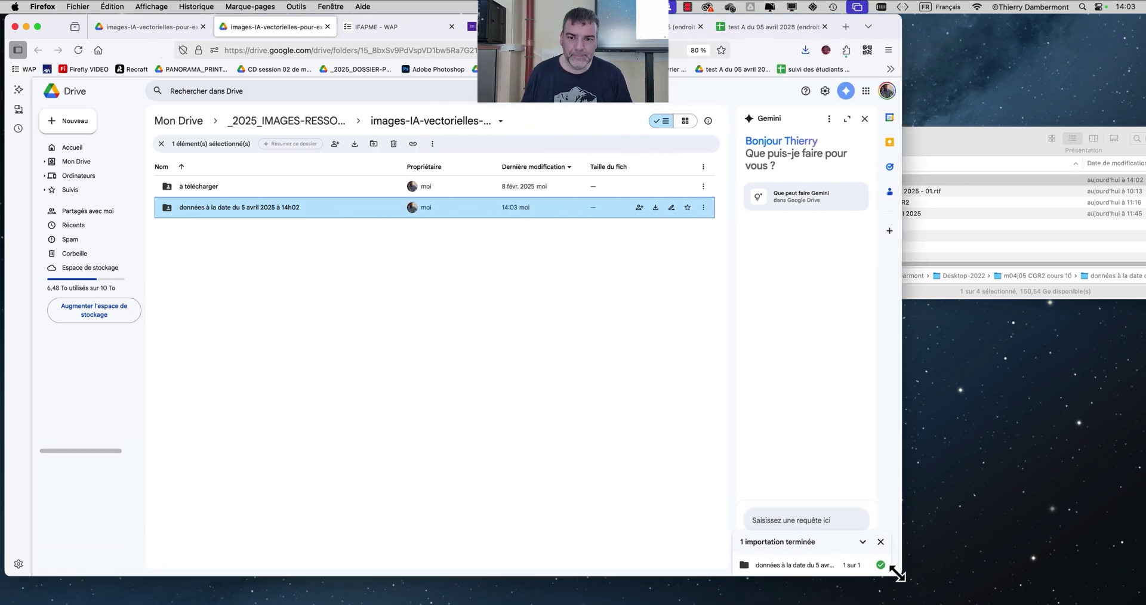
# - Check the first bit.ly link in the TextEdit links document, then return to Drive
pyautogui.press('super+Tab')
pyautogui.moveTo(1022, 218); pyautogui.dragTo(137, 216)
pyautogui.click(198, 384)
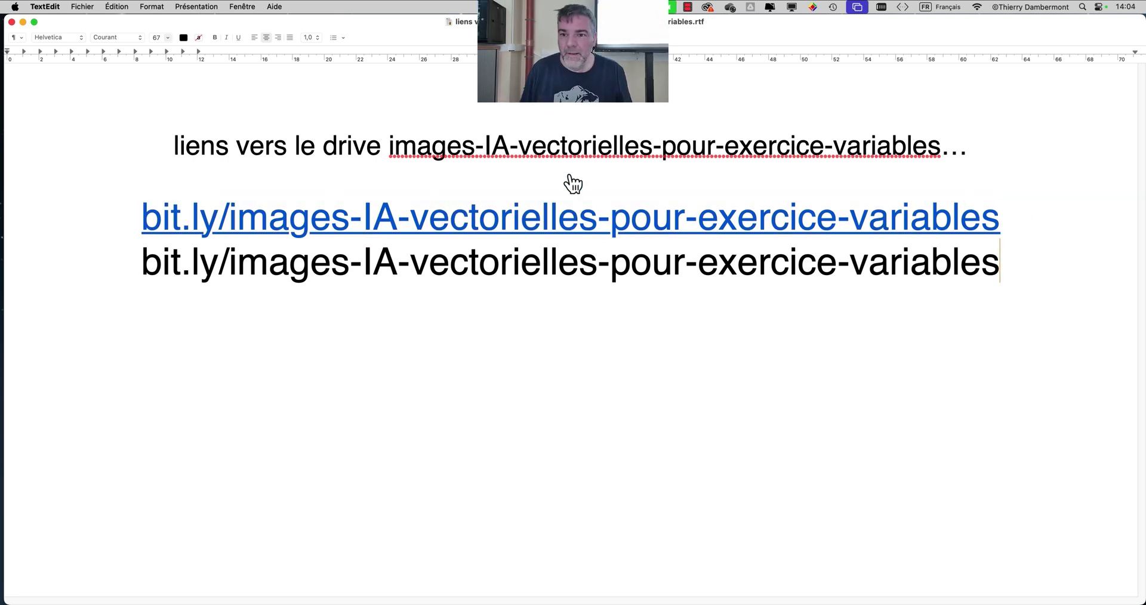
pyautogui.press('super+Tab')
pyautogui.press('super+Tab')
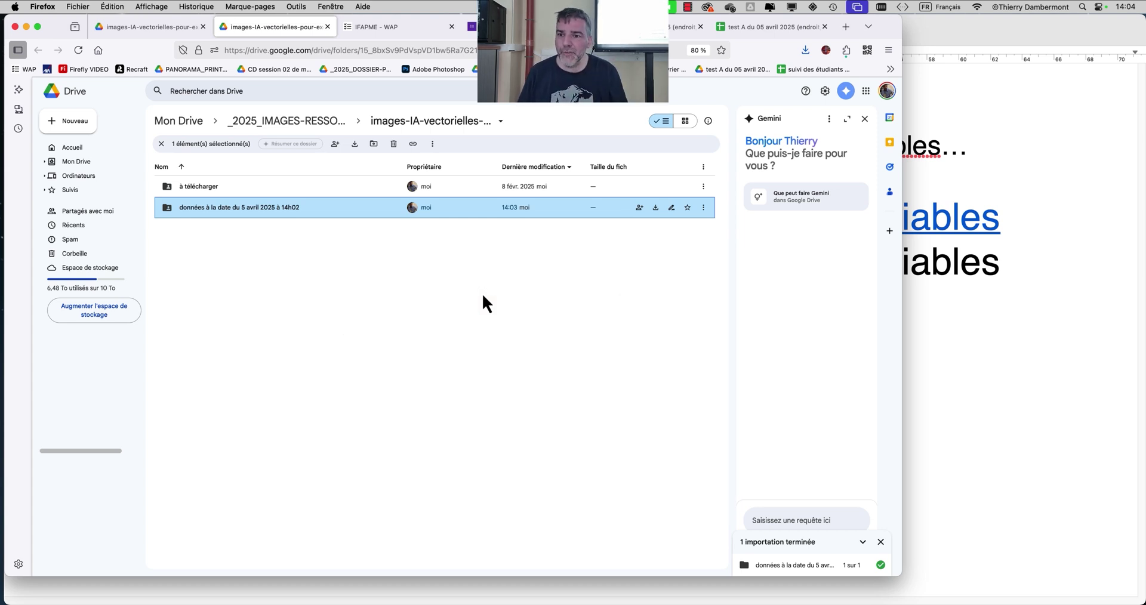
# - Maximise Firefox and reload the Drive folder to confirm the uploaded données folder
pyautogui.moveTo(900, 572); pyautogui.dragTo(1138, 586)
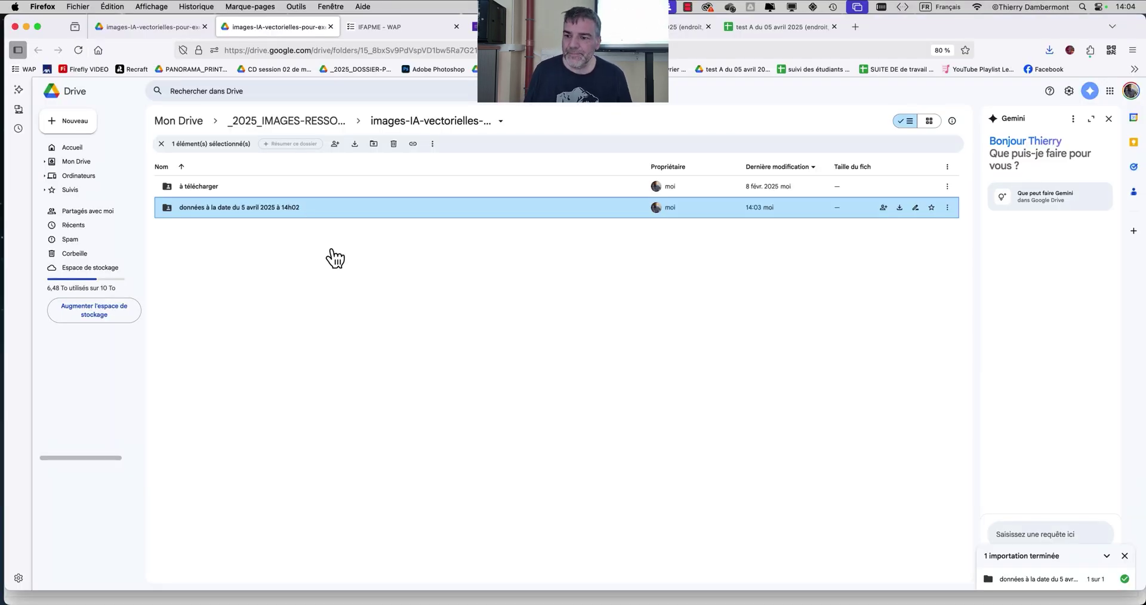
pyautogui.click(374, 280)
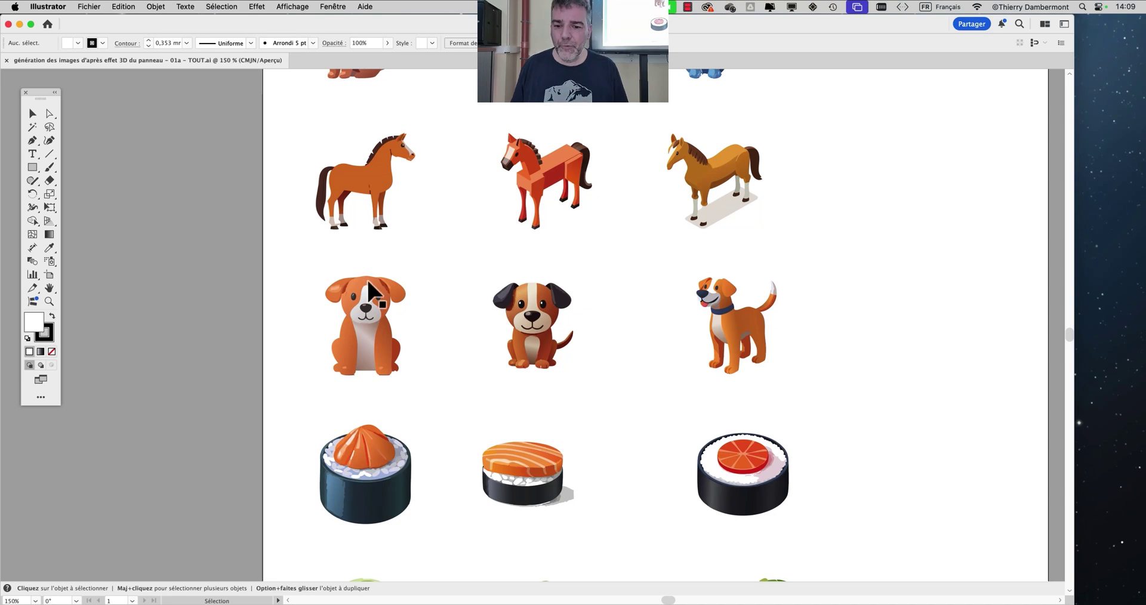
pyautogui.press('super+minus')
# - Select the generative cat and open Fenêtre > Propriétés beside the artboard
pyautogui.moveTo(327, 204); pyautogui.dragTo(231, 250)
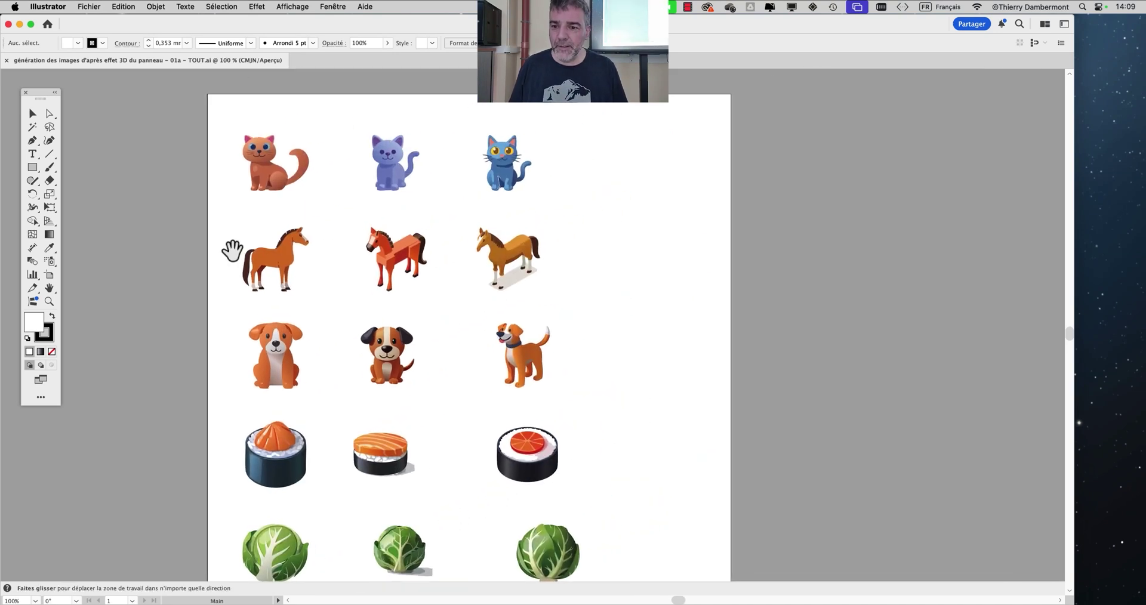
pyautogui.click(263, 141)
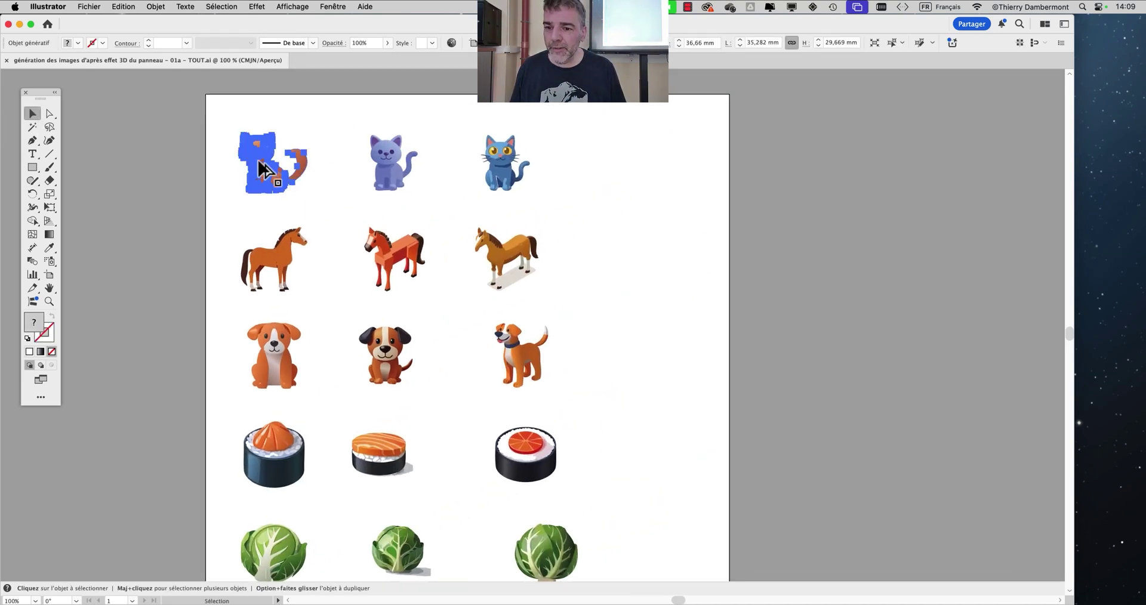
pyautogui.press('super+plus')
pyautogui.moveTo(232, 169); pyautogui.dragTo(206, 154)
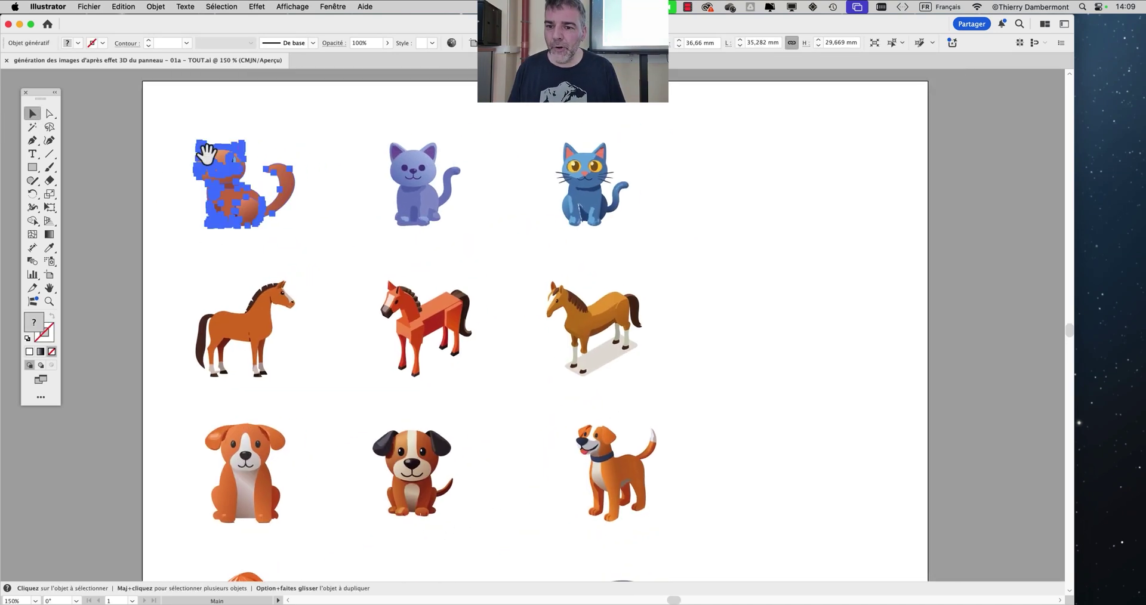
pyautogui.click(336, 5)
pyautogui.scroll(-2, 481, 467)
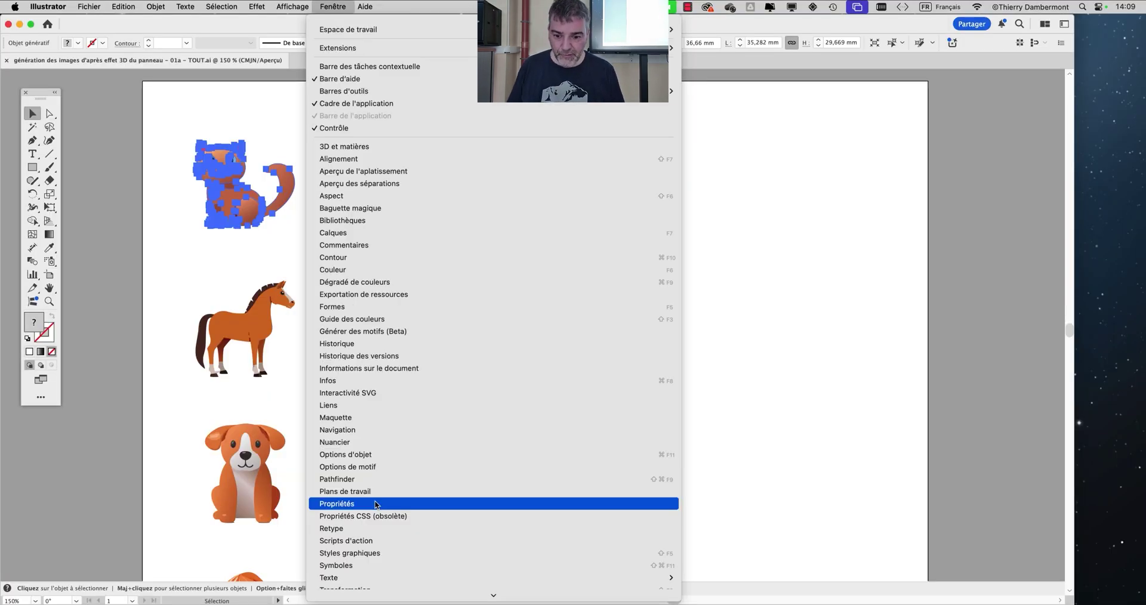
pyautogui.click(377, 505)
pyautogui.moveTo(980, 86); pyautogui.dragTo(804, 92)
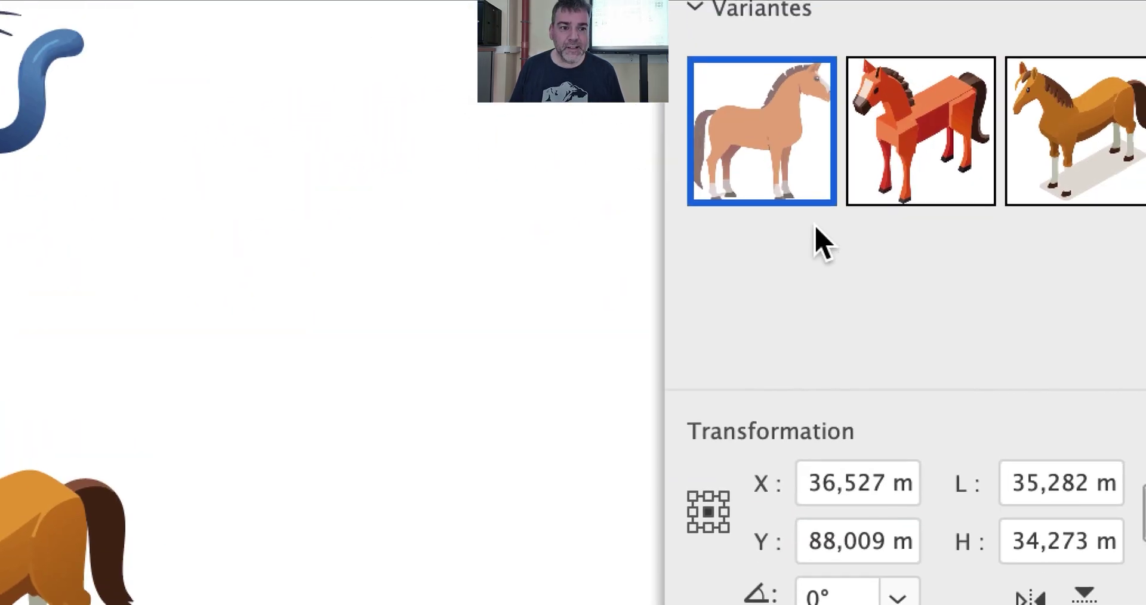
# - View the horse's and the cat's ('chat') prompts and three variants in Properties
pyautogui.moveTo(841, 221)
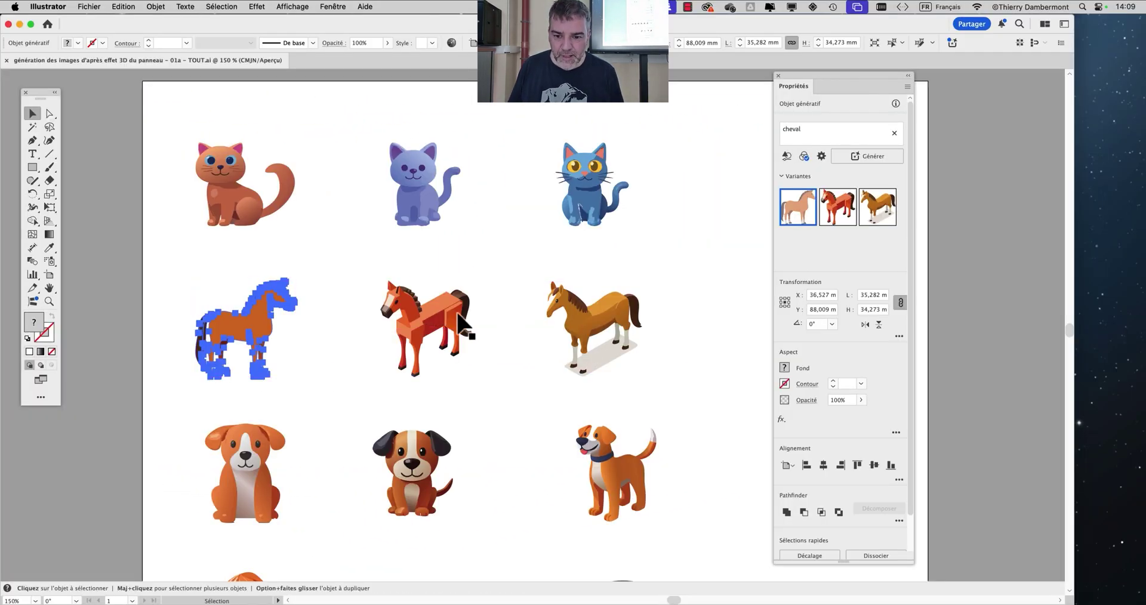
pyautogui.click(236, 294)
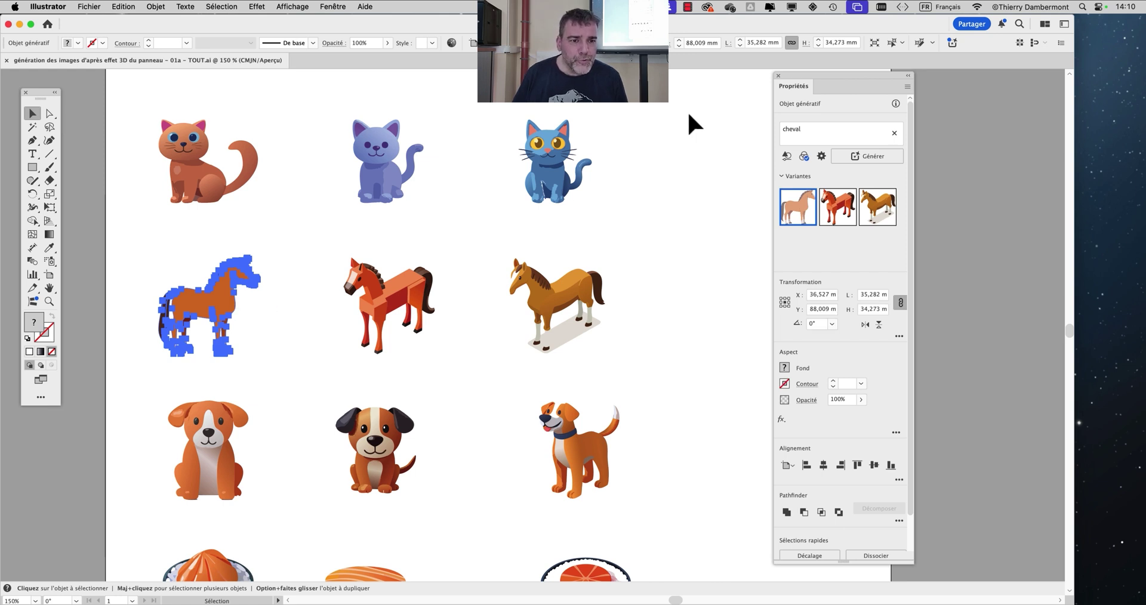
pyautogui.moveTo(813, 76)
pyautogui.mouseDown()
pyautogui.moveTo(852, 67)
pyautogui.moveTo(802, 62)
pyautogui.mouseUp()
pyautogui.click(198, 190)
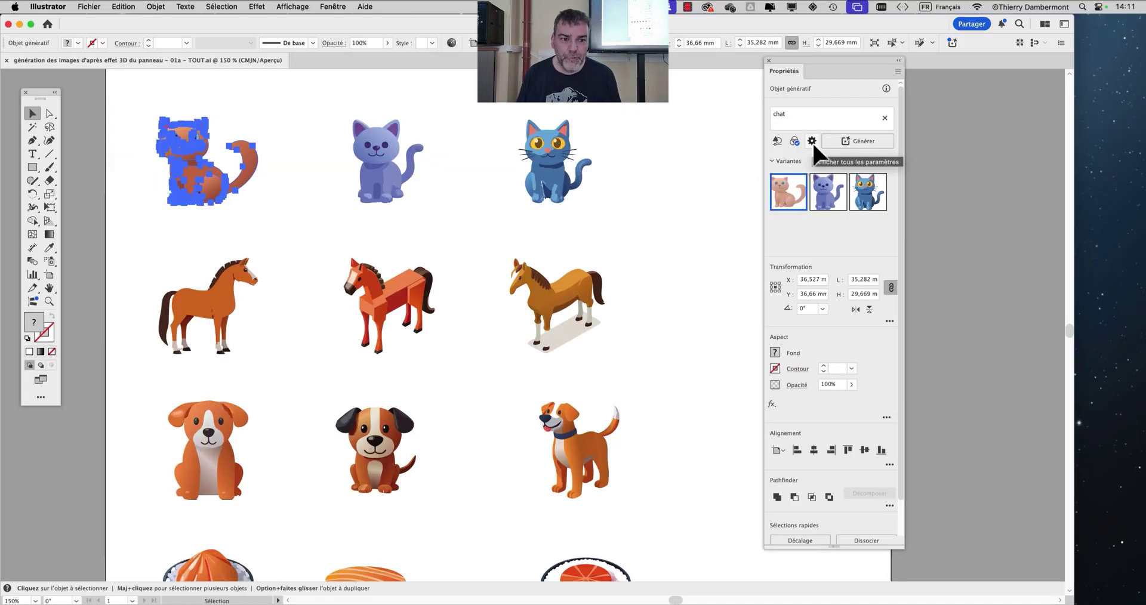
pyautogui.click(812, 141)
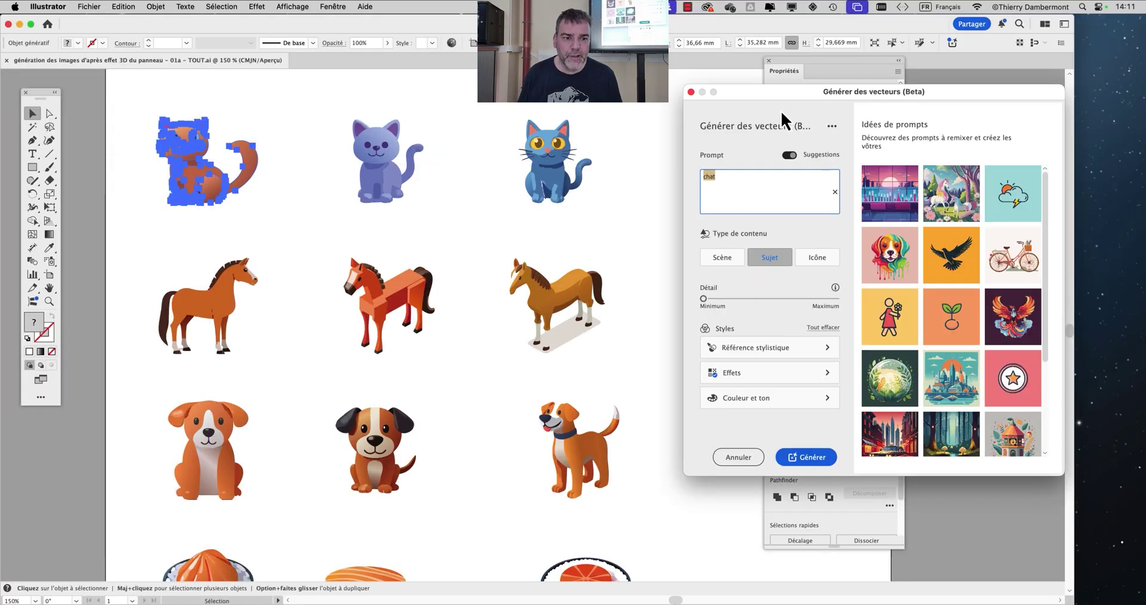
pyautogui.moveTo(784, 95); pyautogui.dragTo(589, 104)
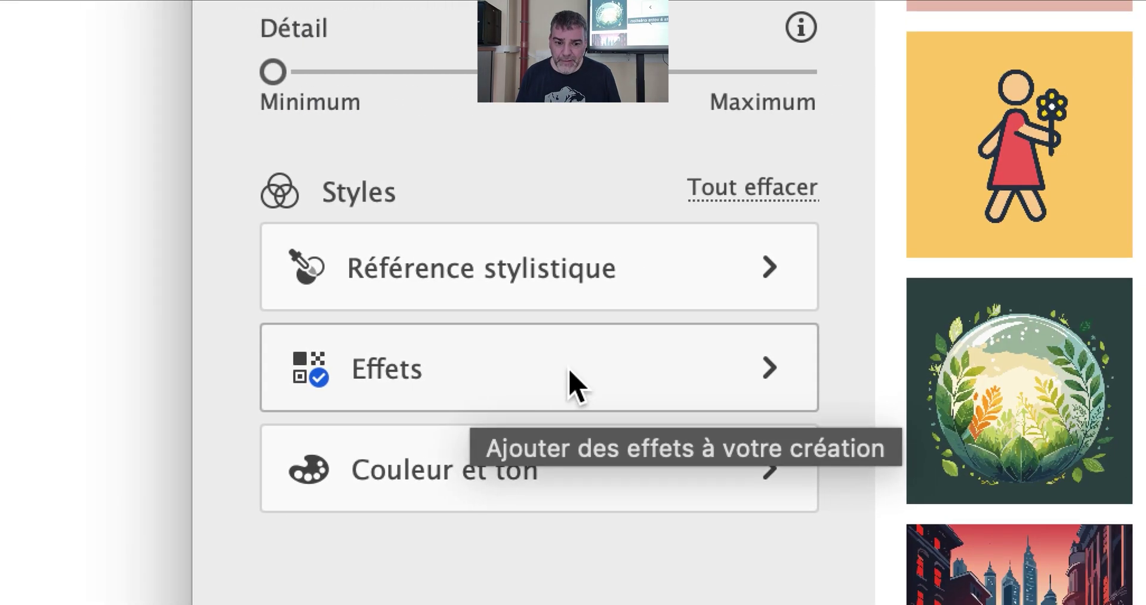
pyautogui.click(647, 363)
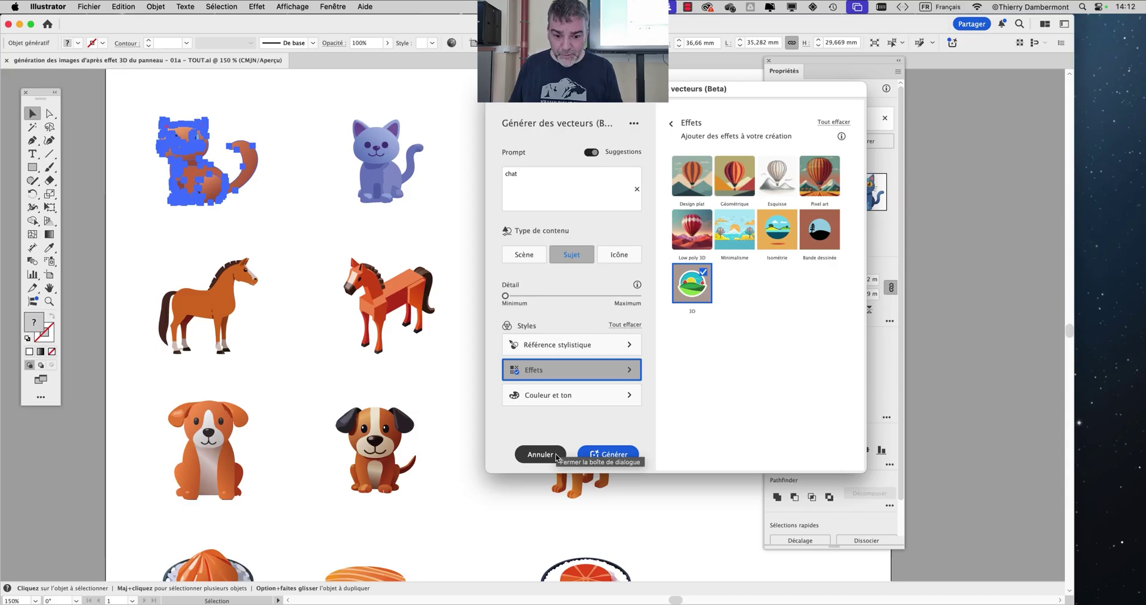
pyautogui.click(541, 455)
pyautogui.moveTo(466, 381); pyautogui.dragTo(474, 331)
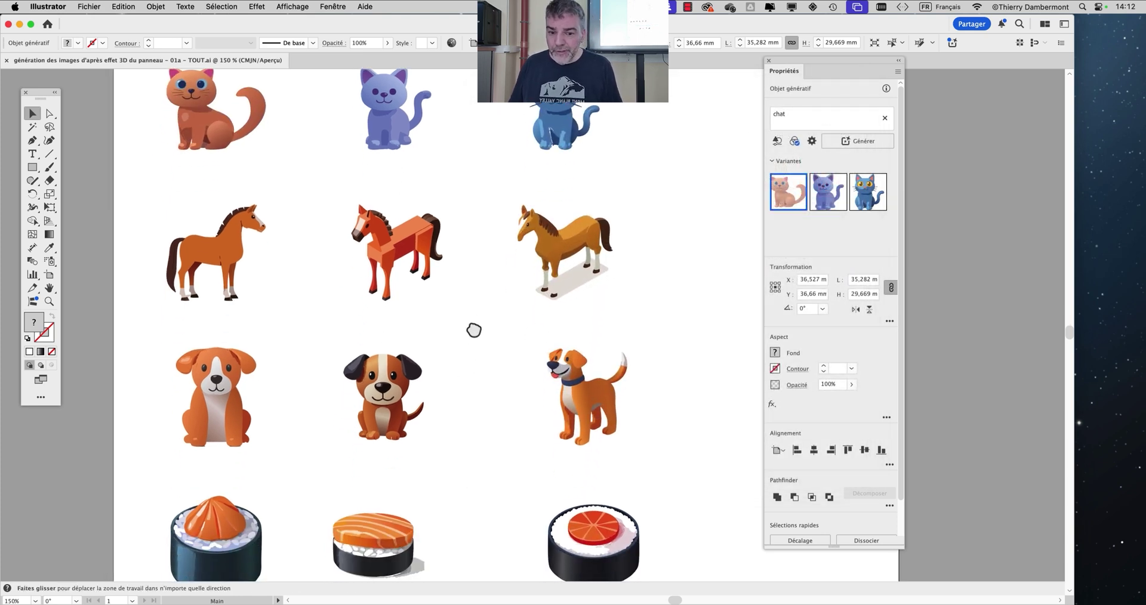
pyautogui.moveTo(478, 394); pyautogui.dragTo(481, 323)
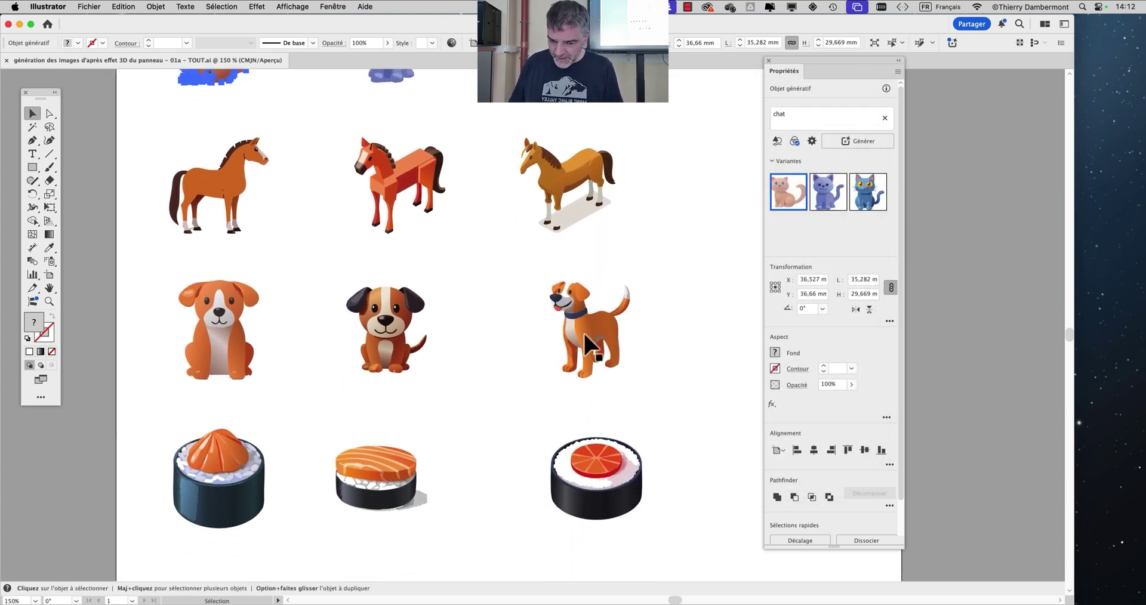
pyautogui.scroll(1, 588, 347)
pyautogui.moveTo(317, 325); pyautogui.dragTo(411, 353)
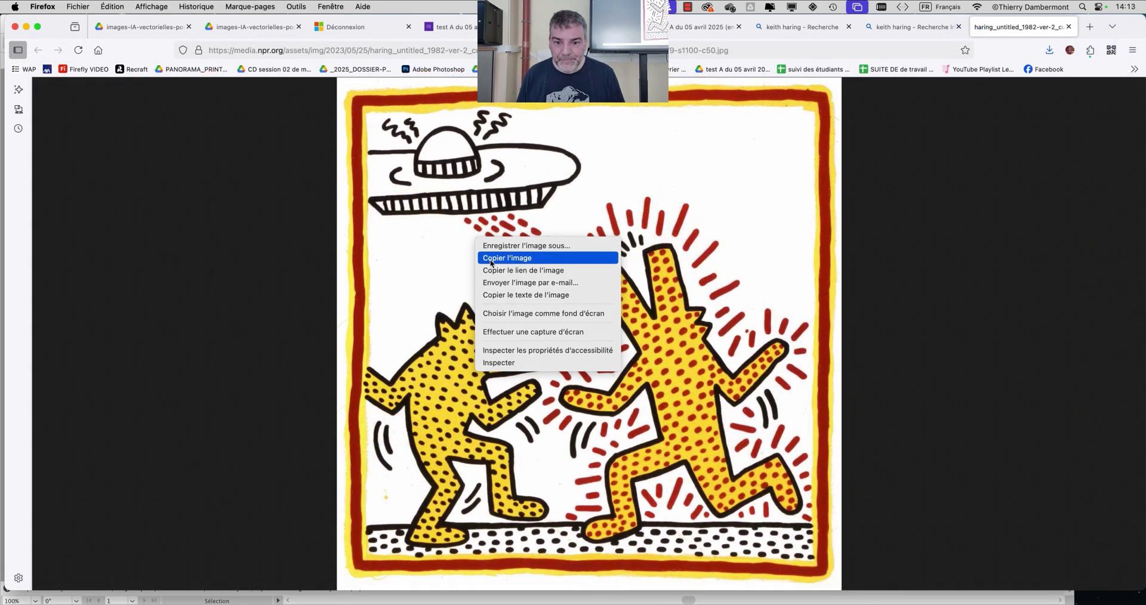
# - Copy the Keith Haring two-dog painting, switch to Illustrator and pan to make canvas room
pyautogui.click(507, 258)
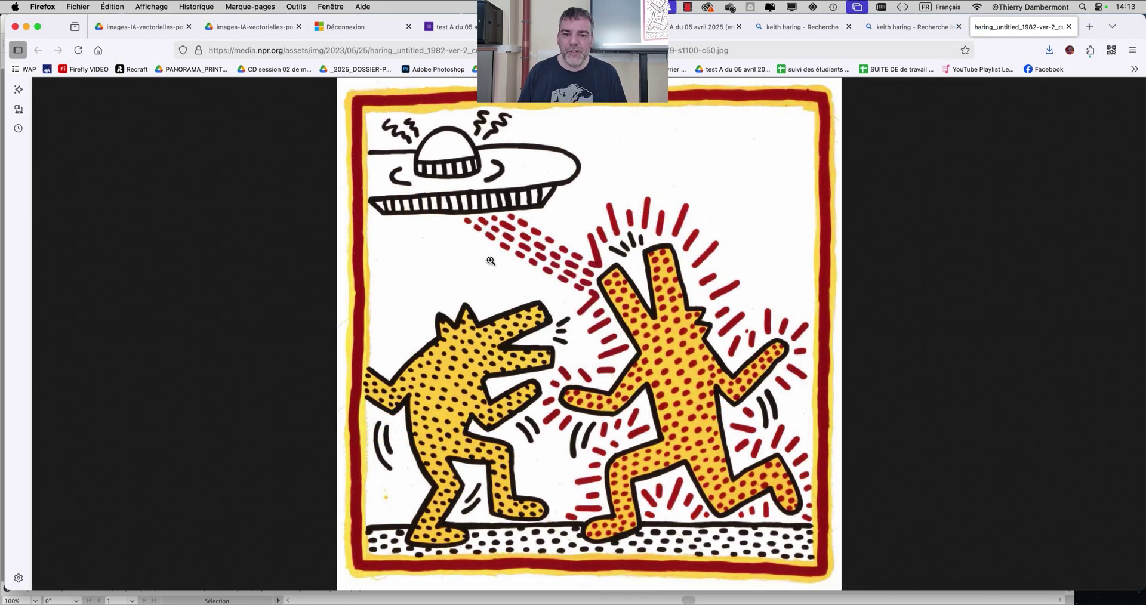
pyautogui.press('super+Tab')
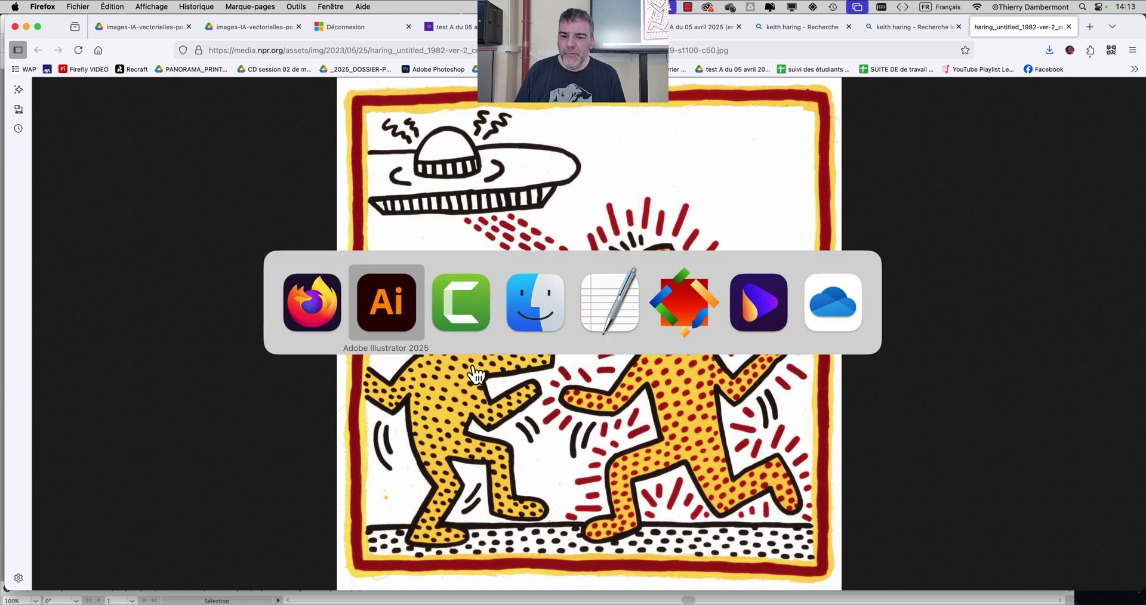
pyautogui.click(404, 327)
pyautogui.scroll(-2, 523, 308)
pyautogui.moveTo(521, 309); pyautogui.dragTo(222, 359)
pyautogui.moveTo(447, 351); pyautogui.dragTo(335, 404)
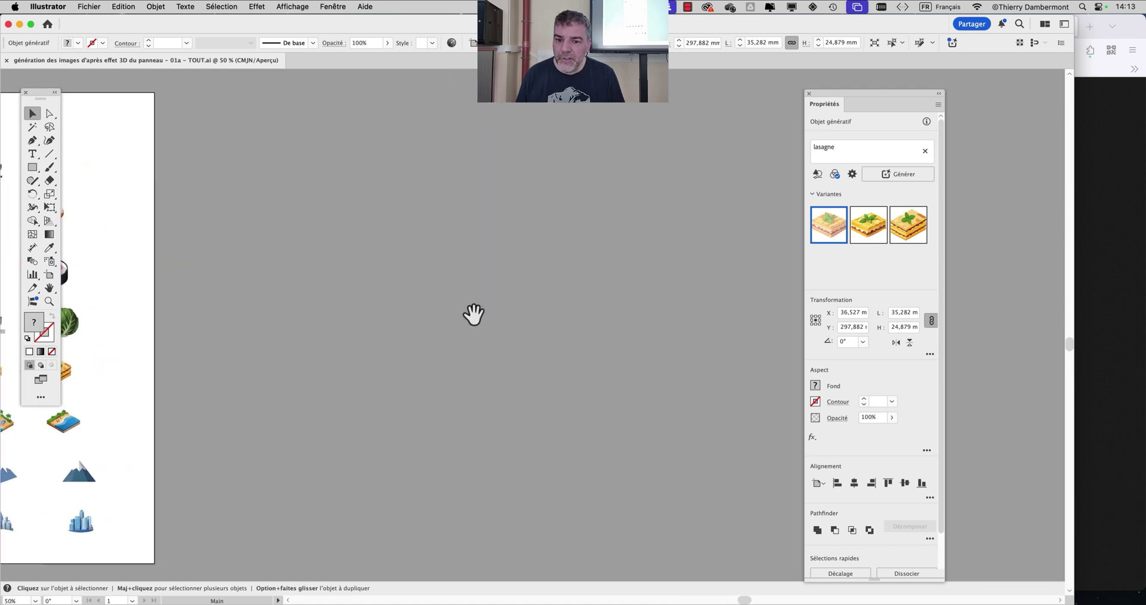
# - Paste the copied Keith Haring dog painting into TOUT.ai and place it right of the icon artboard
pyautogui.press('super+v')
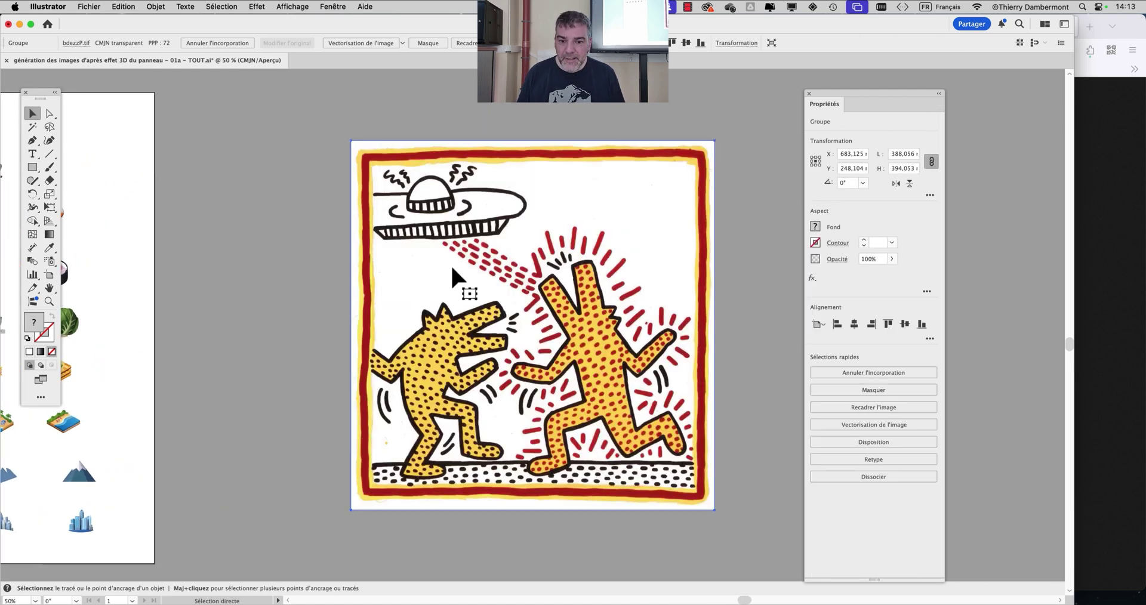
pyautogui.scroll(-2, 459, 274)
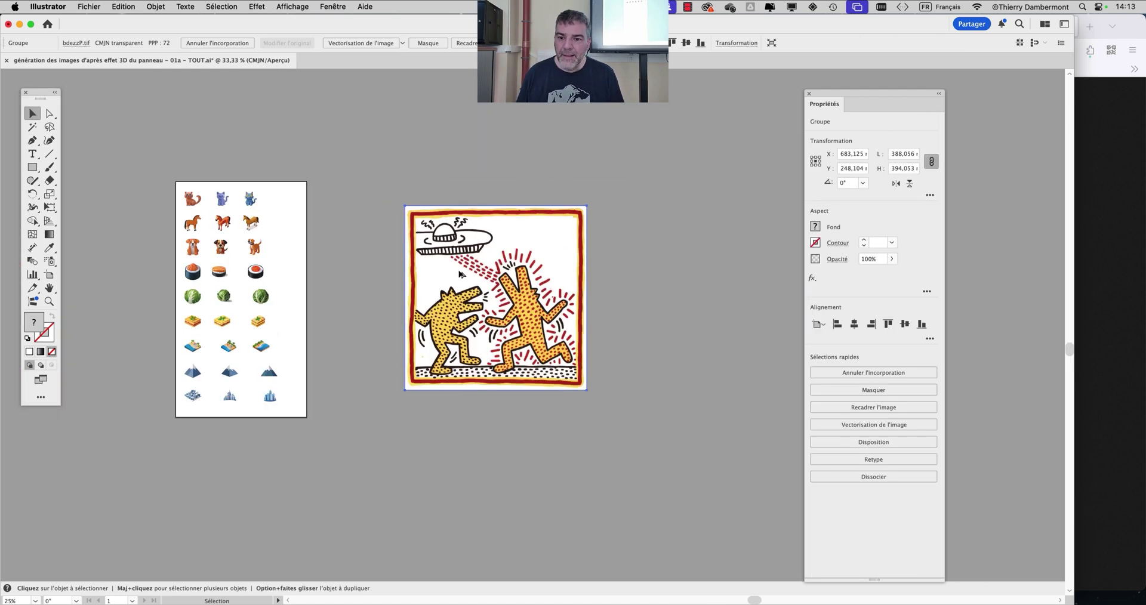
pyautogui.moveTo(463, 236); pyautogui.dragTo(652, 171)
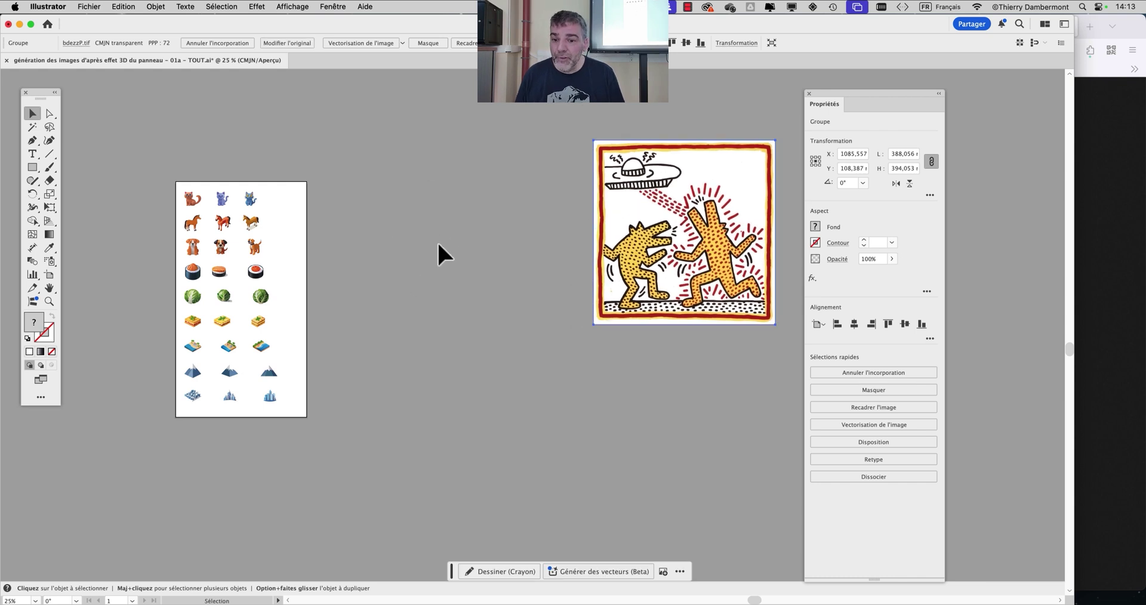
pyautogui.moveTo(861, 95); pyautogui.dragTo(973, 94)
pyautogui.moveTo(662, 214); pyautogui.dragTo(702, 219)
pyautogui.press('space')
pyautogui.moveTo(434, 310); pyautogui.dragTo(530, 299)
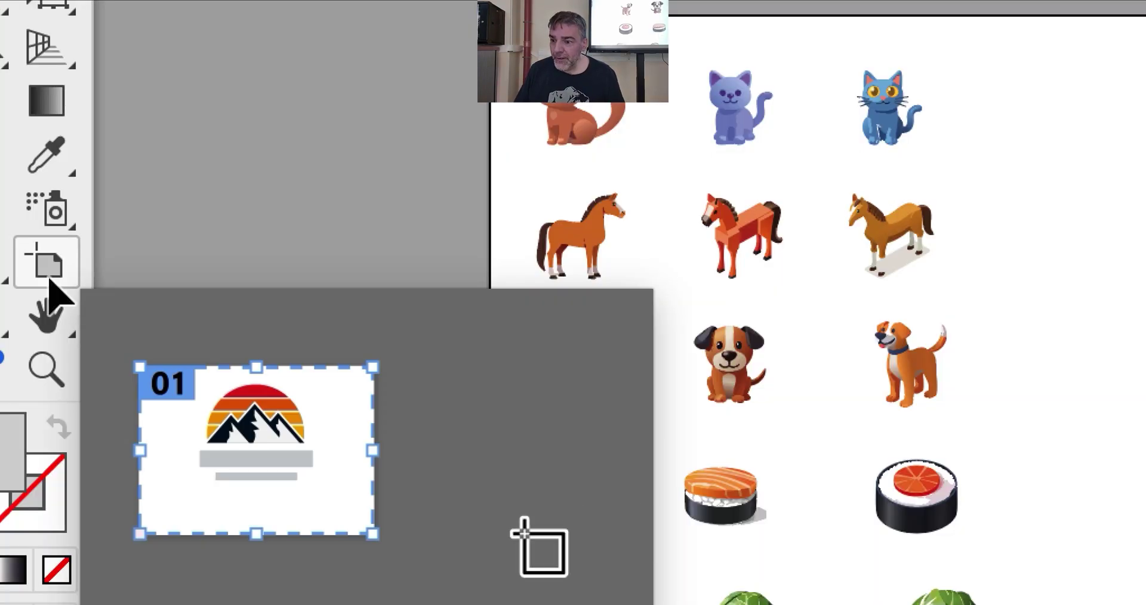
pyautogui.click(50, 278)
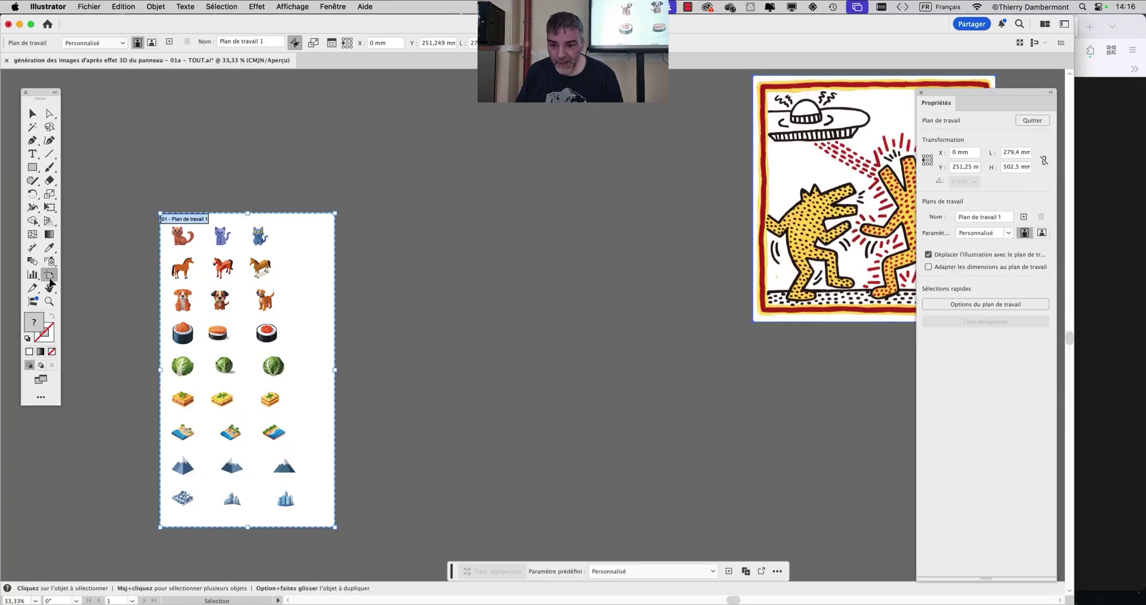
# - Add a new artboard beside the icon sheet and draw a small rectangle on it
pyautogui.moveTo(391, 157); pyautogui.dragTo(622, 419)
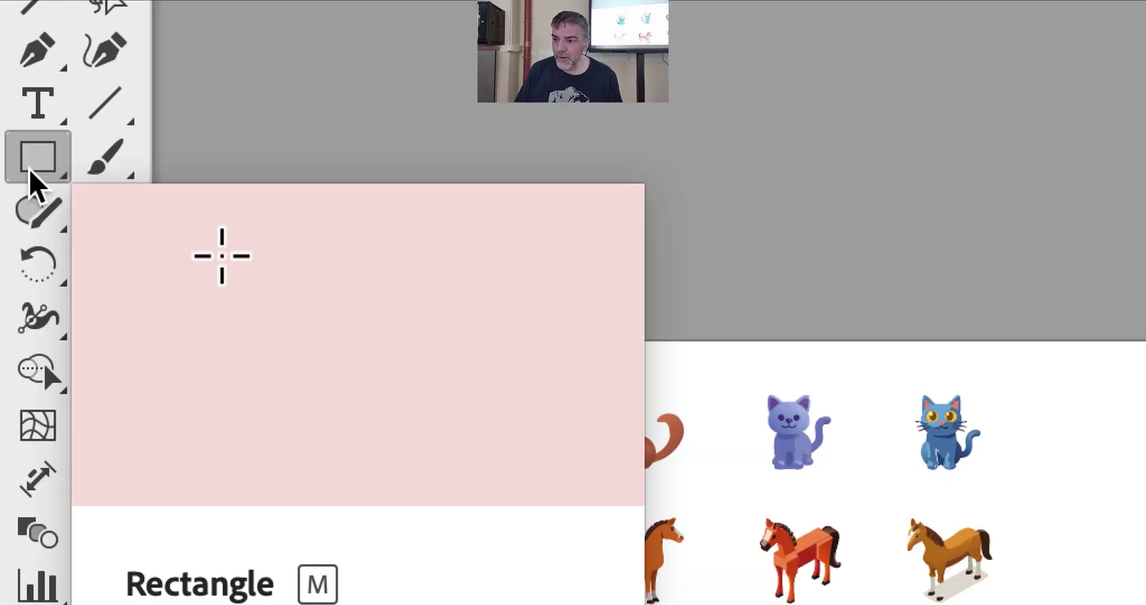
pyautogui.click(31, 170)
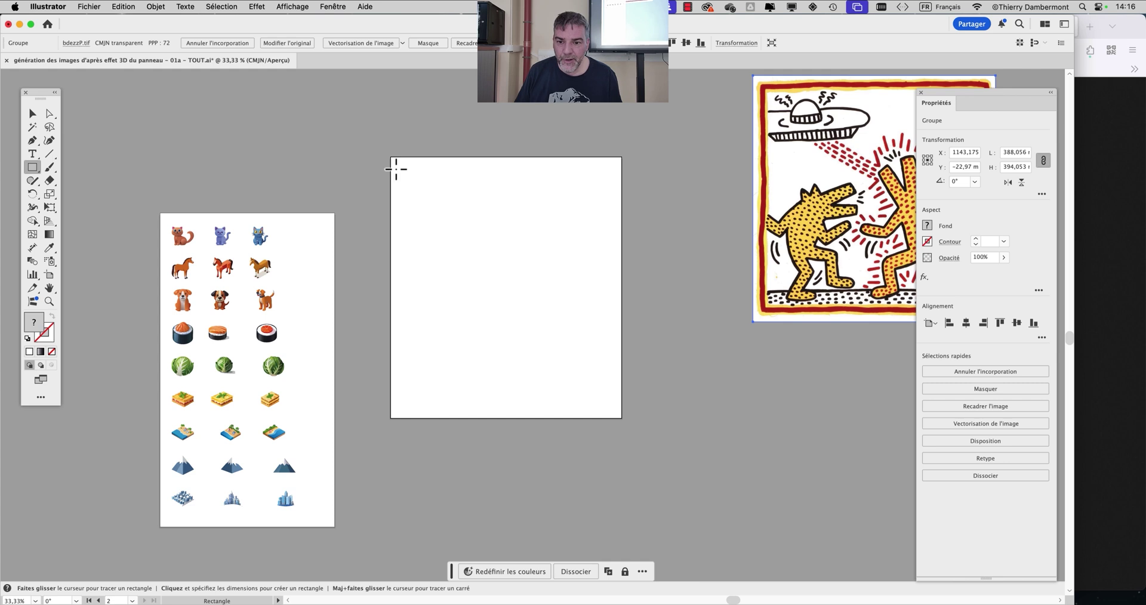
pyautogui.moveTo(418, 174); pyautogui.dragTo(442, 203)
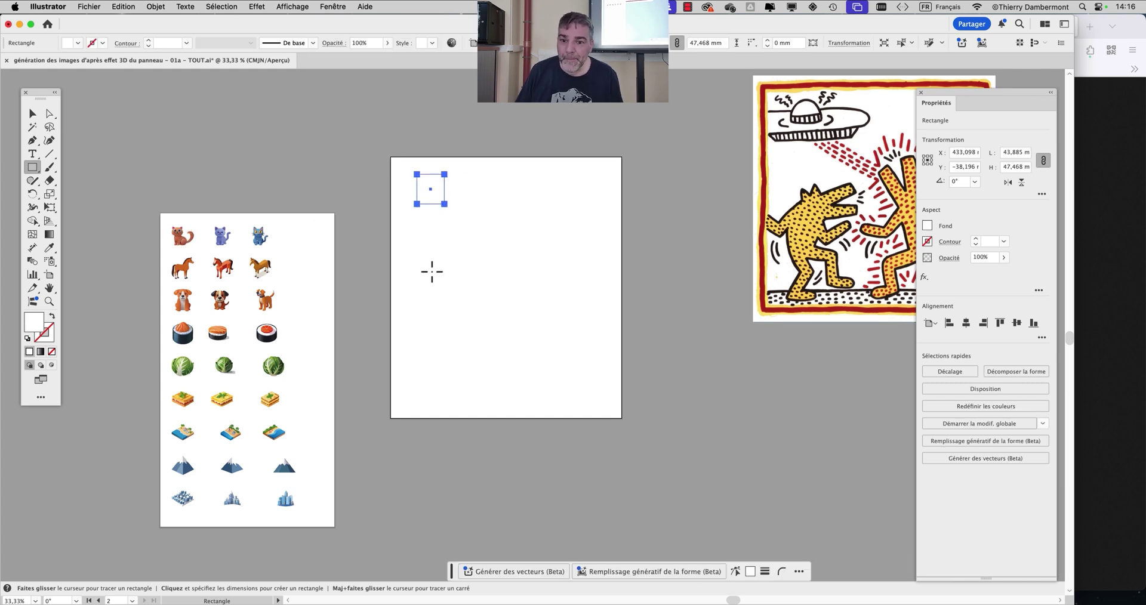
pyautogui.press('super+1')
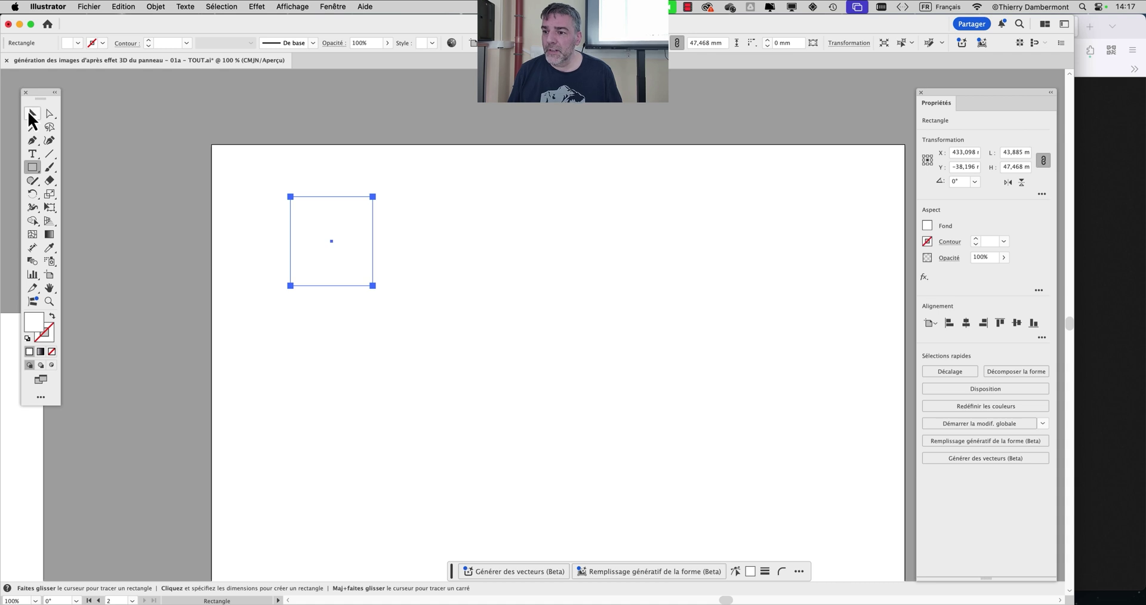
pyautogui.click(32, 113)
pyautogui.moveTo(313, 202)
pyautogui.mouseDown()
pyautogui.moveTo(368, 196)
pyautogui.moveTo(306, 211)
pyautogui.mouseUp()
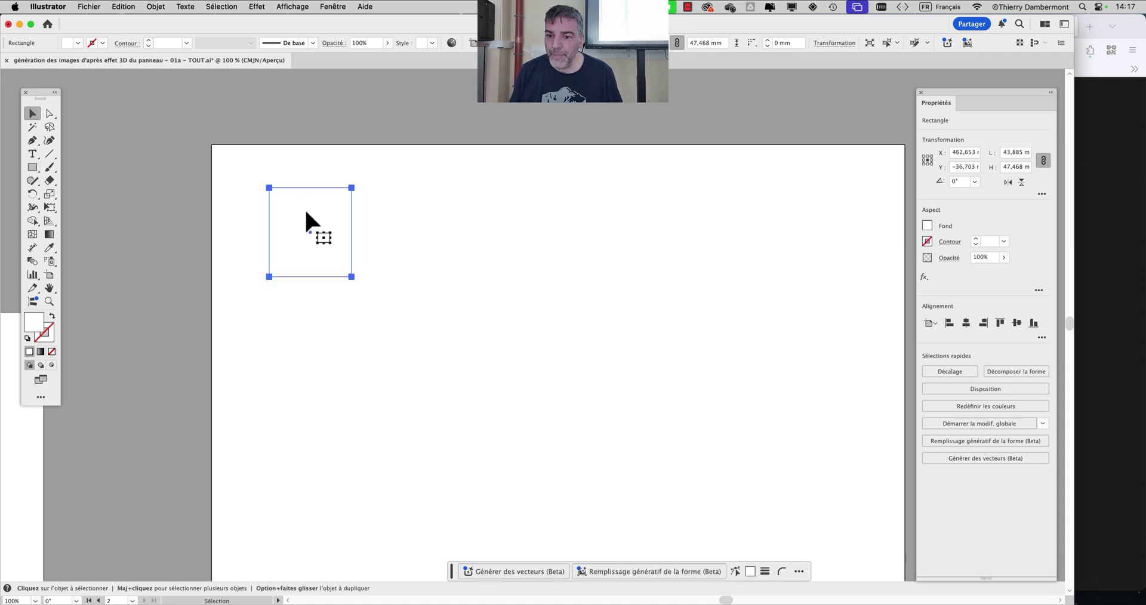
# - Fill the small square with the yellow swatch from the Nuancier panel
pyautogui.click(345, 6)
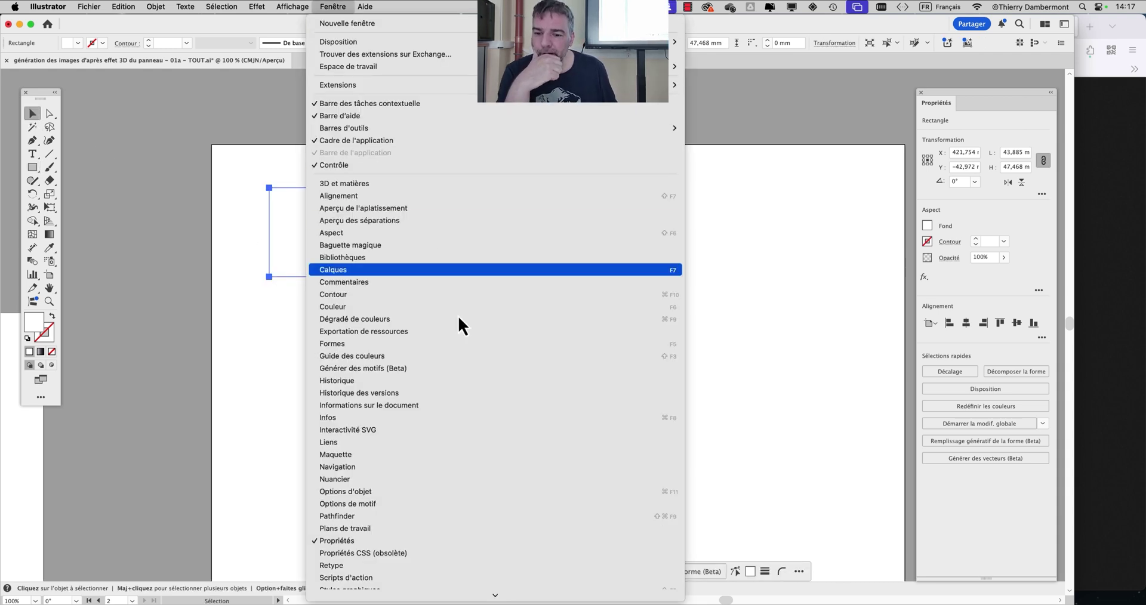
pyautogui.click(456, 479)
pyautogui.moveTo(863, 322); pyautogui.dragTo(753, 178)
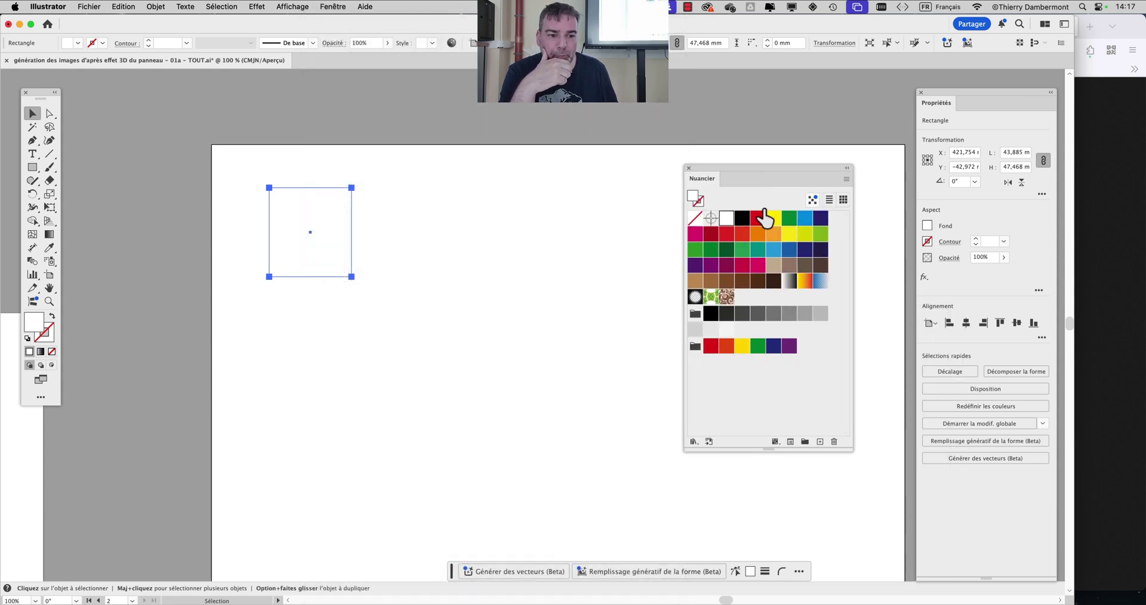
pyautogui.click(758, 221)
pyautogui.click(789, 234)
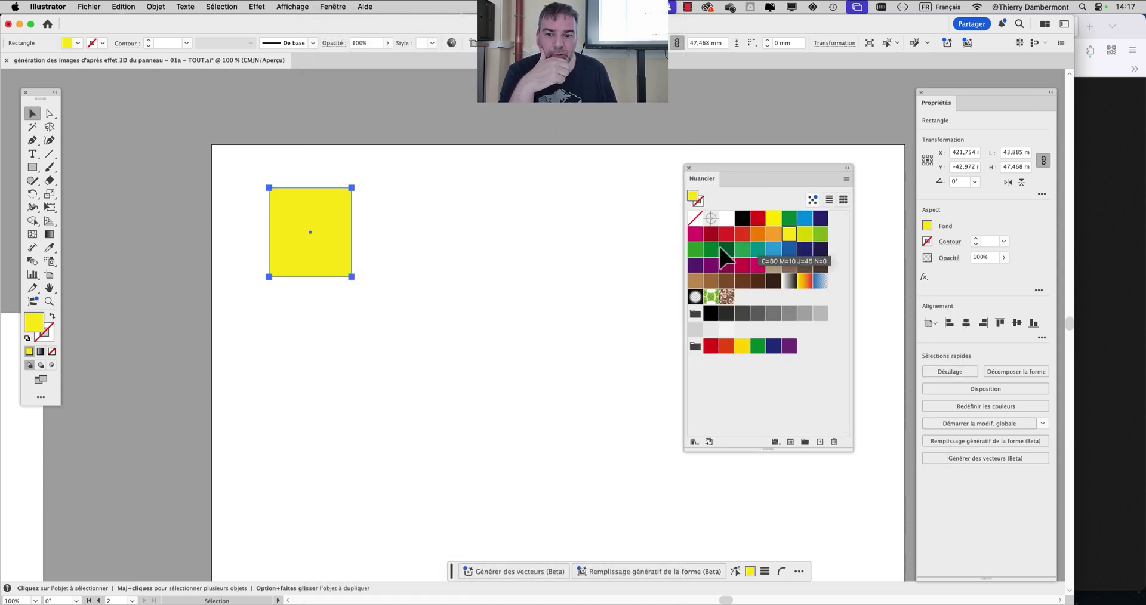
pyautogui.moveTo(341, 225)
pyautogui.mouseDown()
pyautogui.moveTo(373, 299)
pyautogui.moveTo(357, 230)
pyautogui.mouseUp()
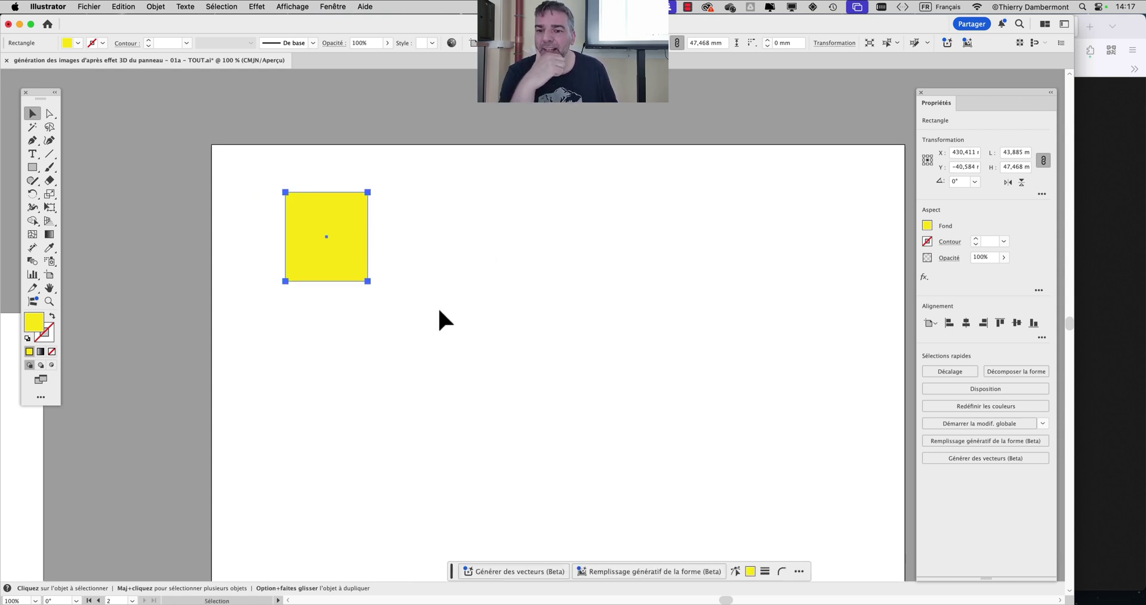
pyautogui.moveTo(405, 254); pyautogui.dragTo(331, 243)
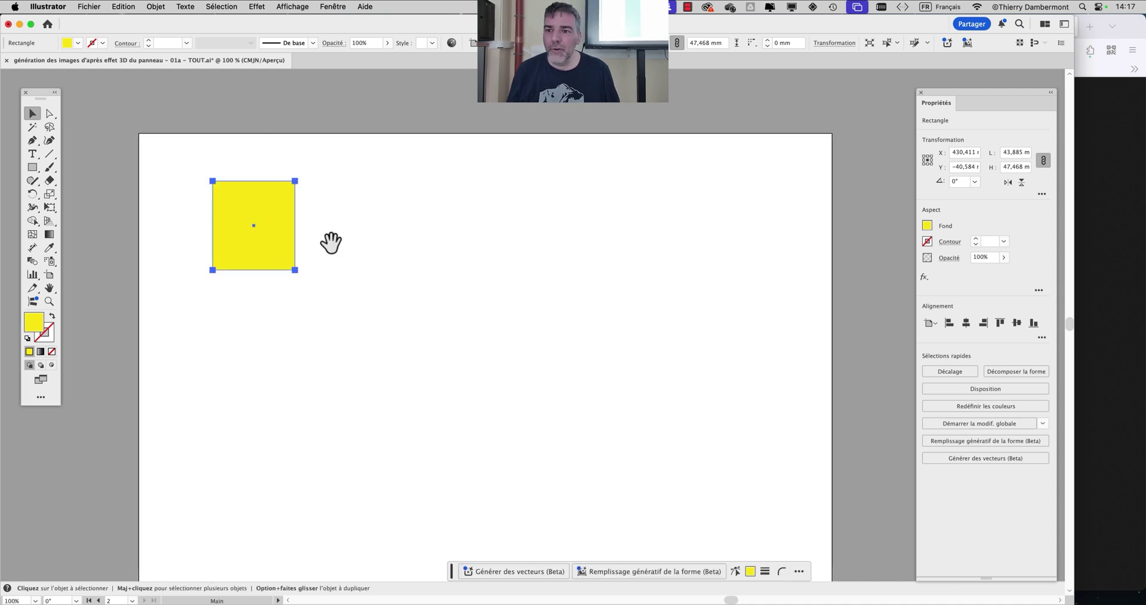
# - Start Générer des vecteurs (Beta) on the square with prompt 'hibou sur une branche' and open Référence stylistique
pyautogui.click(159, 6)
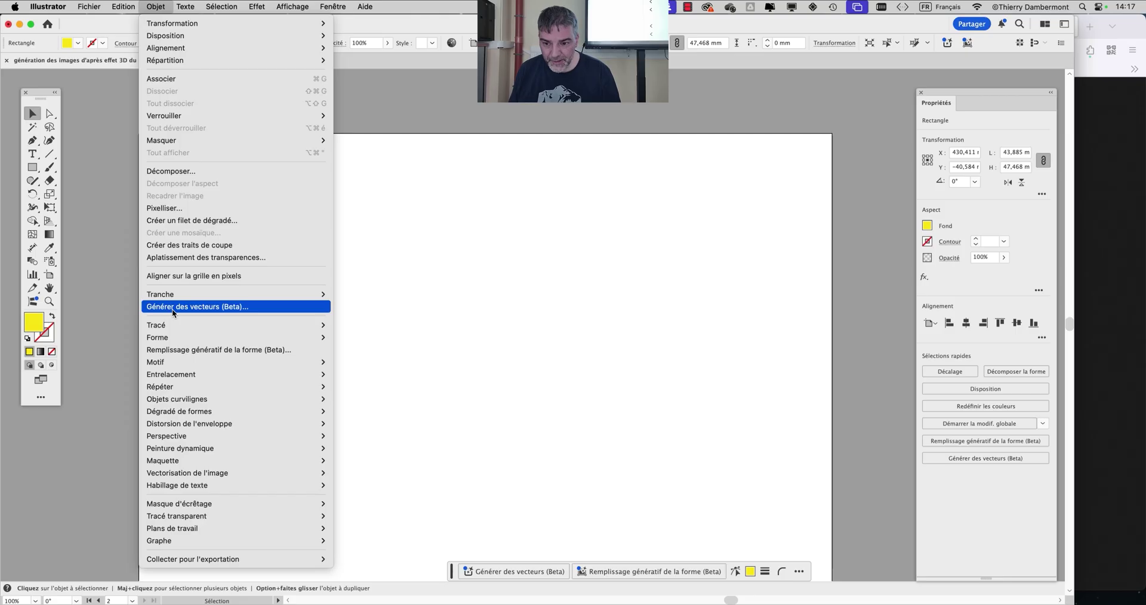
pyautogui.click(306, 301)
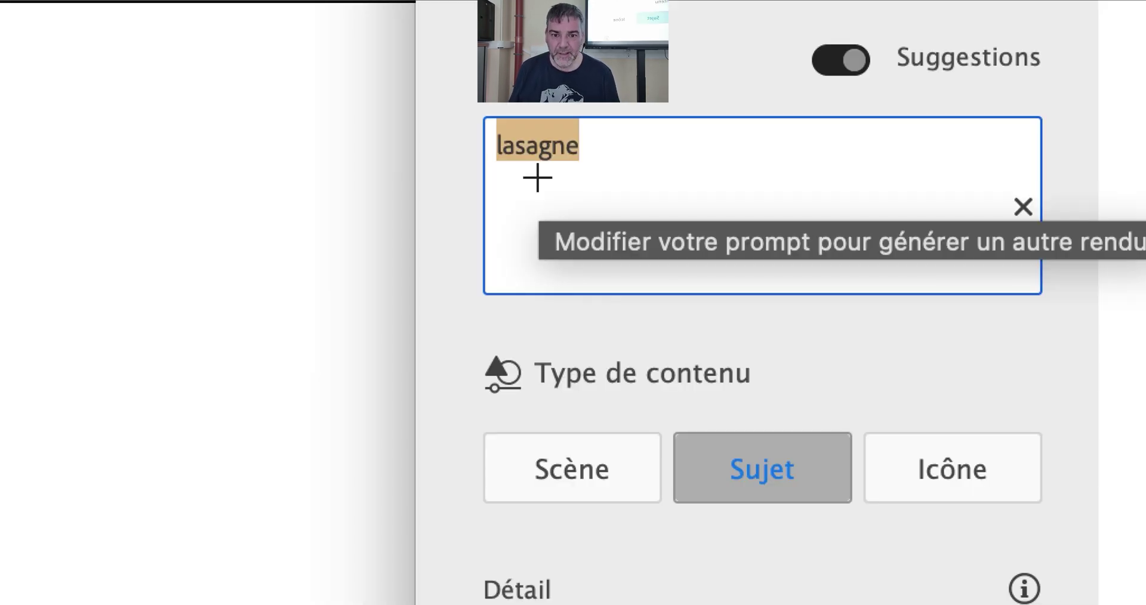
pyautogui.click(539, 176)
pyautogui.moveTo(582, 148); pyautogui.dragTo(504, 146)
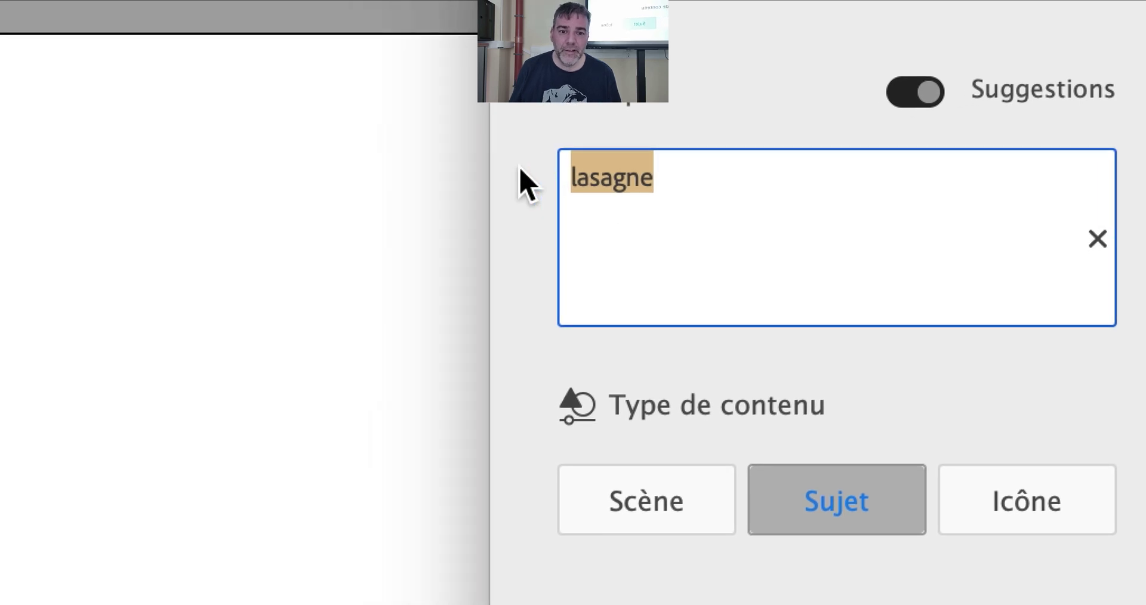
pyautogui.write('hi')
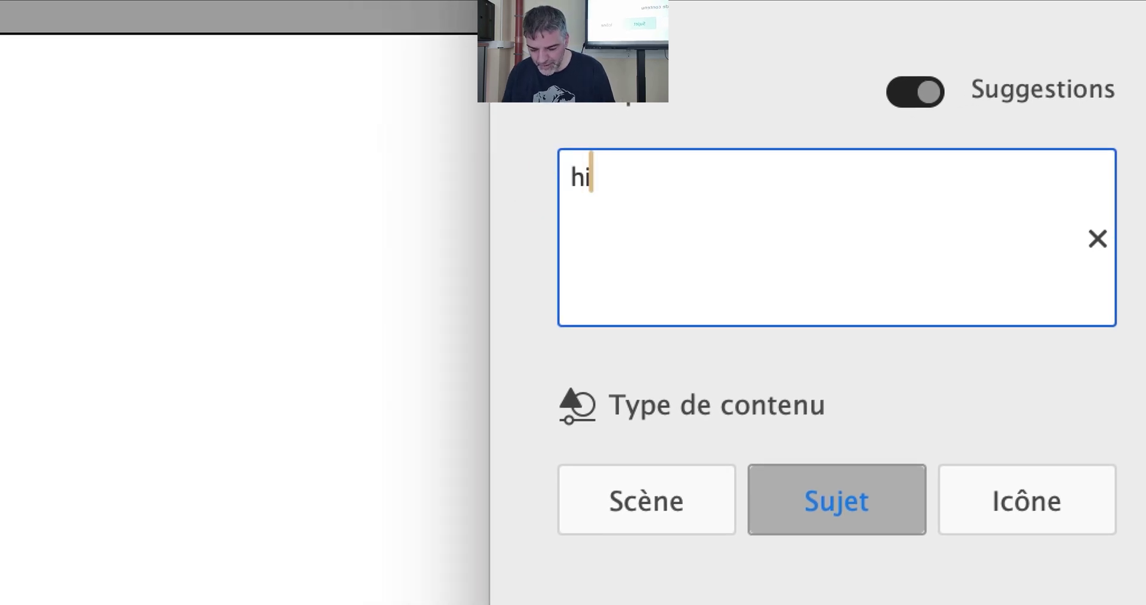
pyautogui.write('bou s')
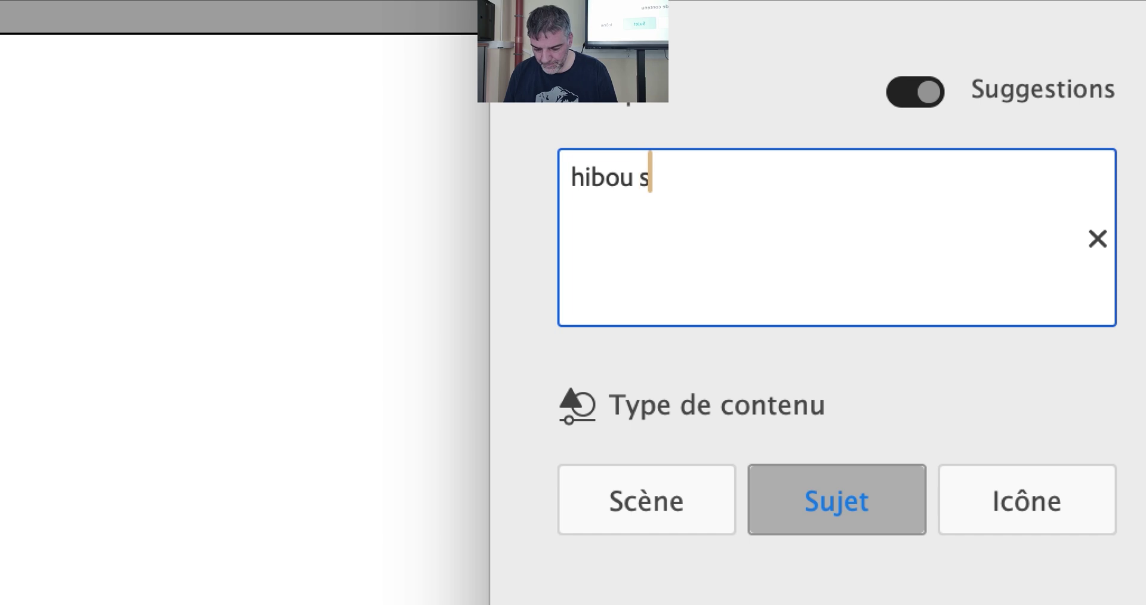
pyautogui.write('ur une branche')
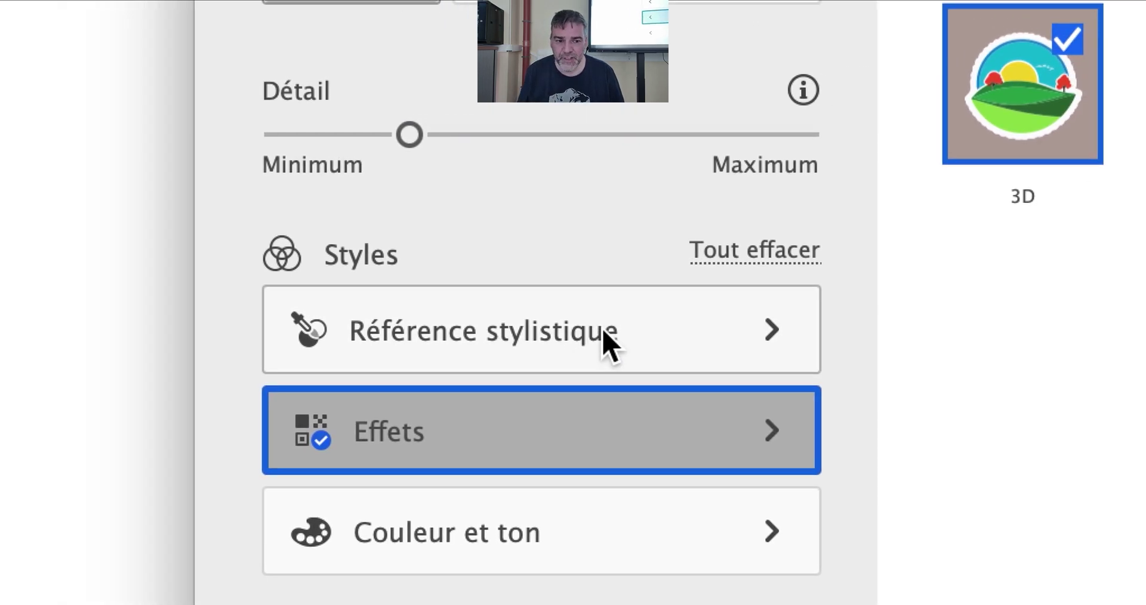
pyautogui.click(604, 335)
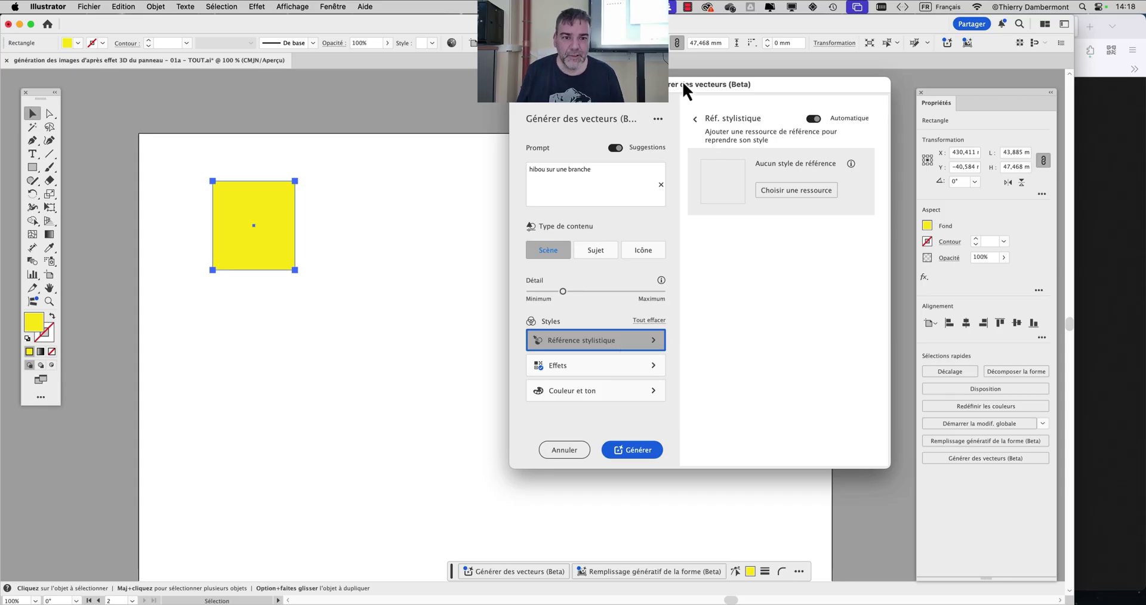
pyautogui.moveTo(683, 81); pyautogui.dragTo(645, 131)
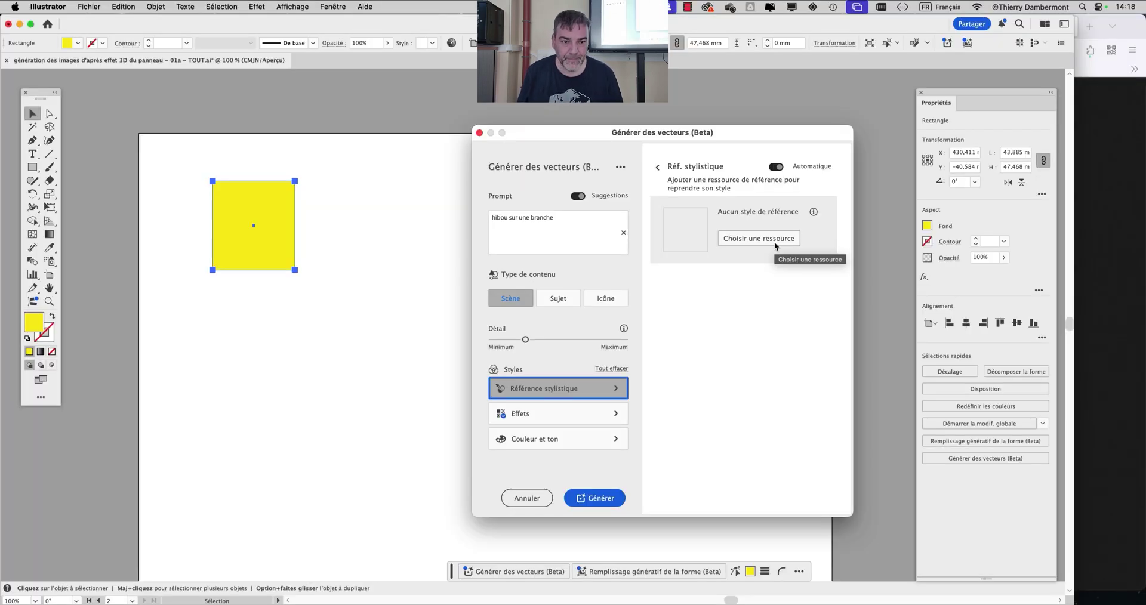
# - Sample the Keith Haring painting as style reference and generate the owl-on-a-branch vectors
pyautogui.click(775, 242)
pyautogui.scroll(-2, 667, 280)
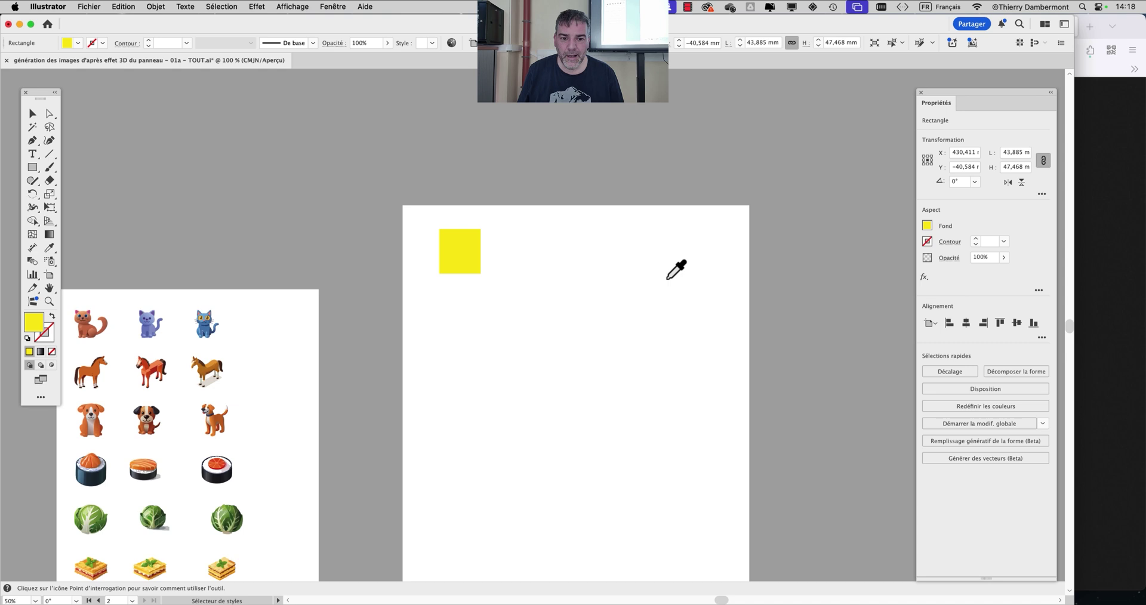
pyautogui.hscroll(10, 672, 278)
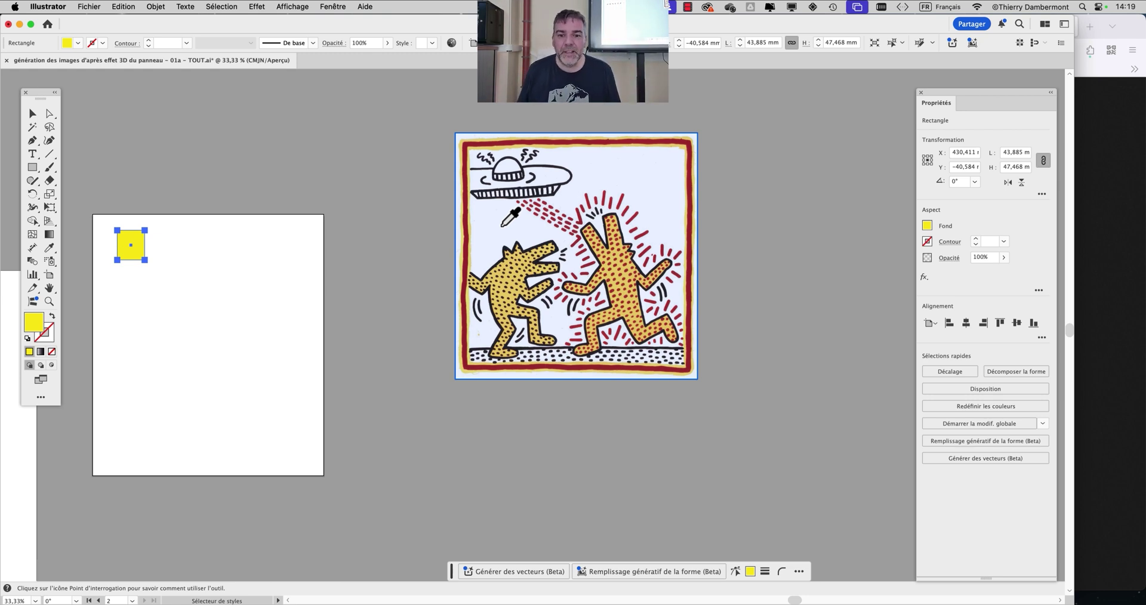
pyautogui.click(501, 226)
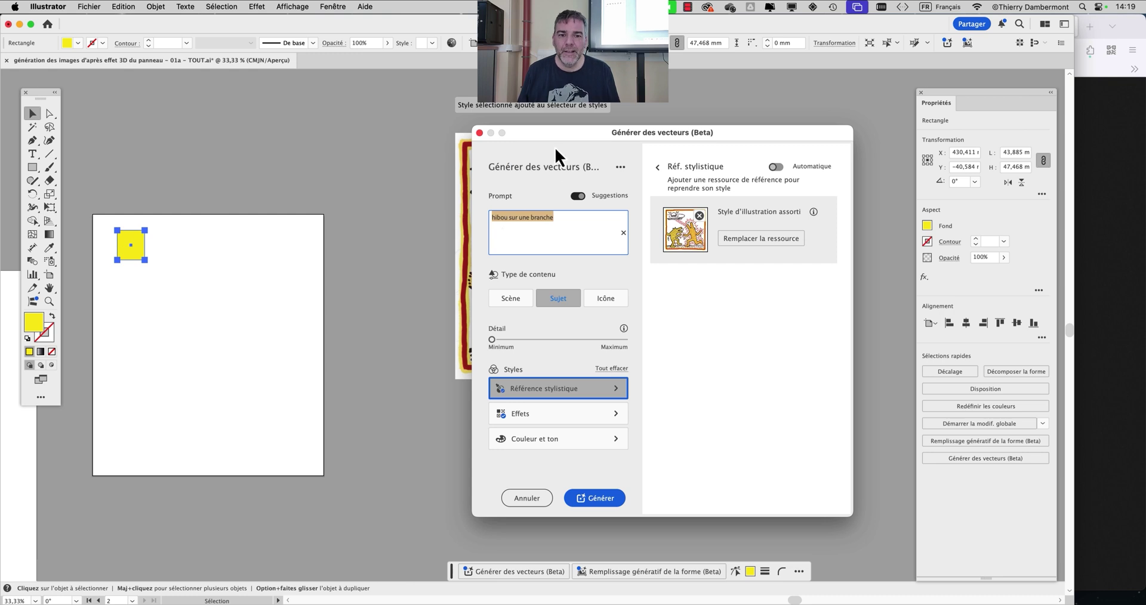
pyautogui.moveTo(542, 132); pyautogui.dragTo(412, 115)
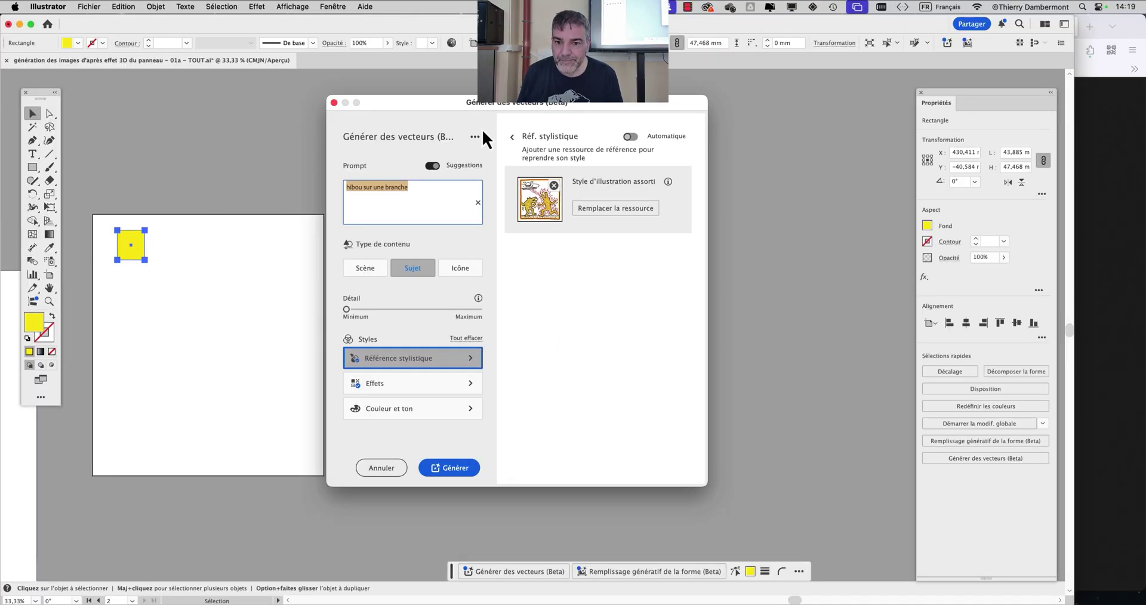
pyautogui.moveTo(482, 129); pyautogui.dragTo(685, 105)
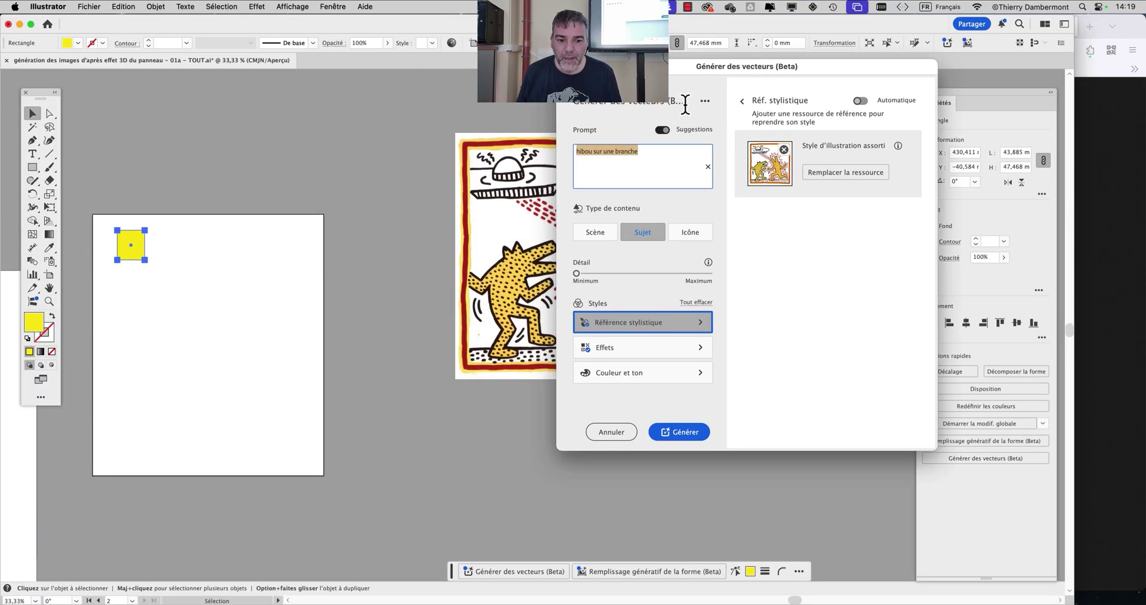
pyautogui.click(690, 434)
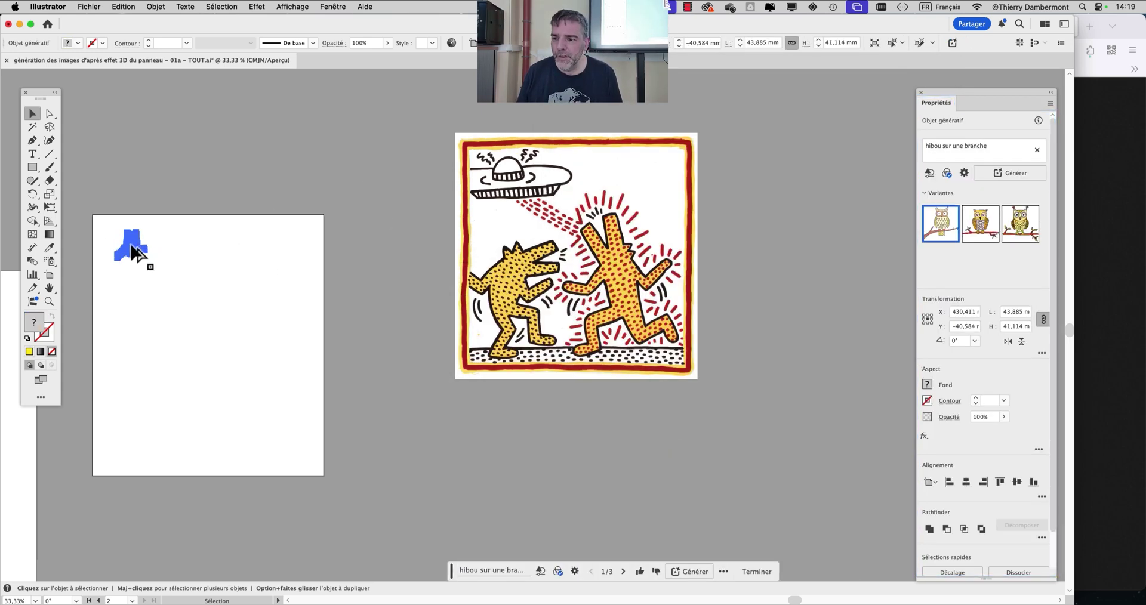
pyautogui.scroll(5, 133, 250)
# - Duplicate the owl twice to the right and give each copy a different owl variant
pyautogui.moveTo(274, 263); pyautogui.dragTo(431, 260)
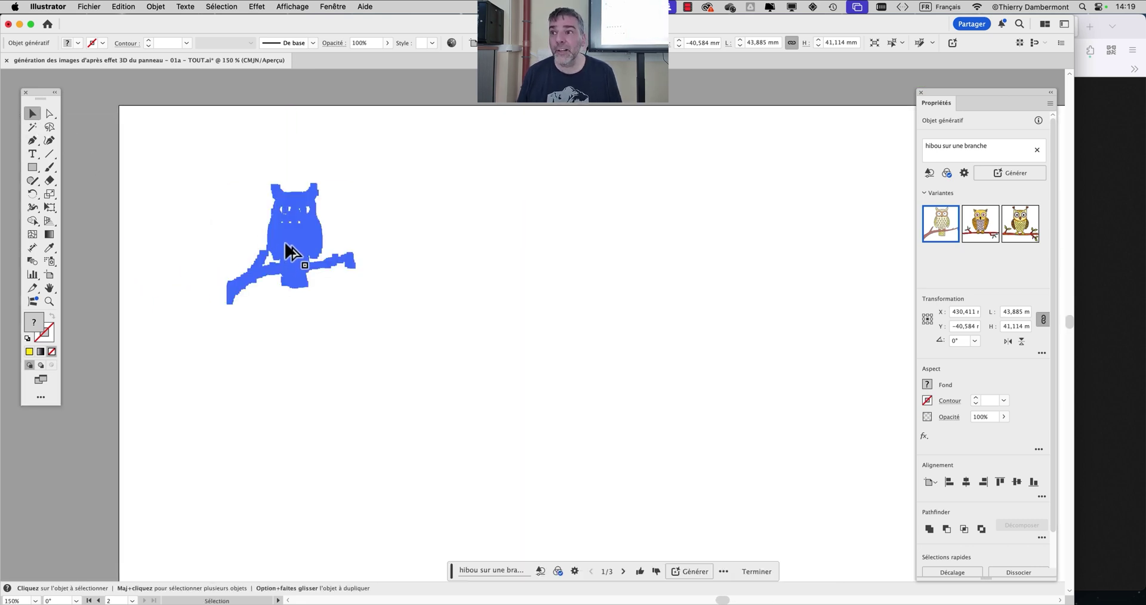
pyautogui.moveTo(285, 250); pyautogui.dragTo(621, 257)
pyautogui.moveTo(958, 88); pyautogui.dragTo(804, 63)
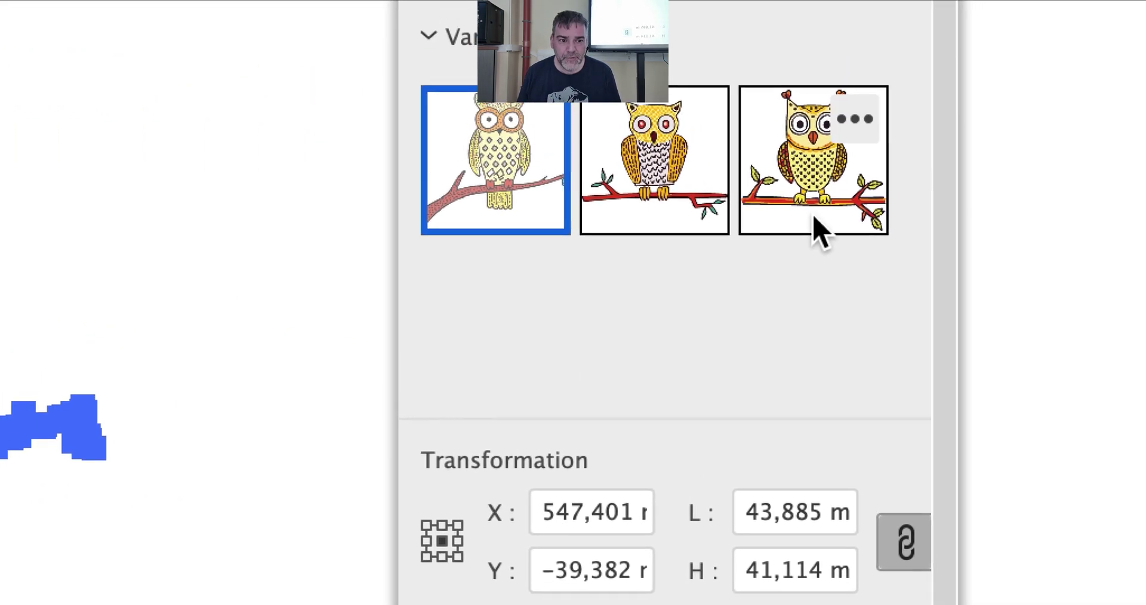
pyautogui.click(820, 232)
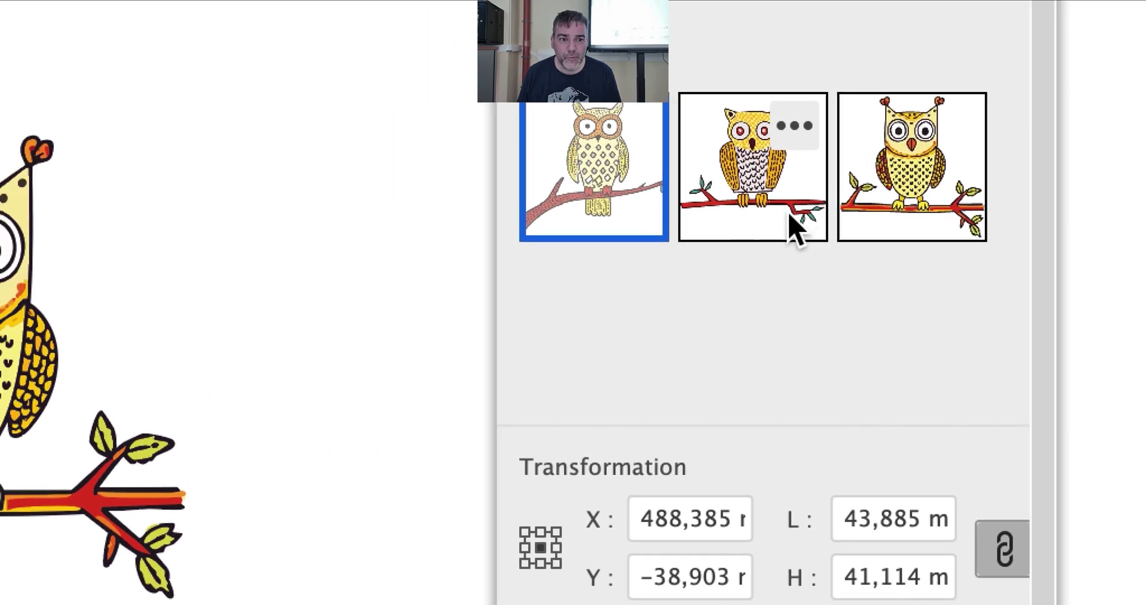
pyautogui.click(783, 225)
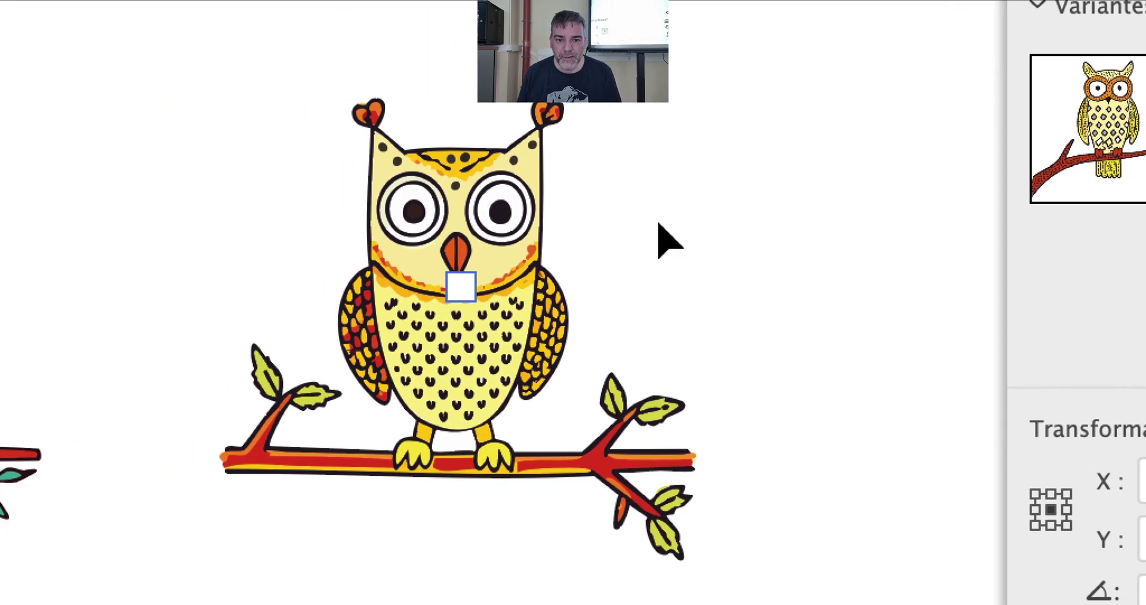
pyautogui.click(460, 257)
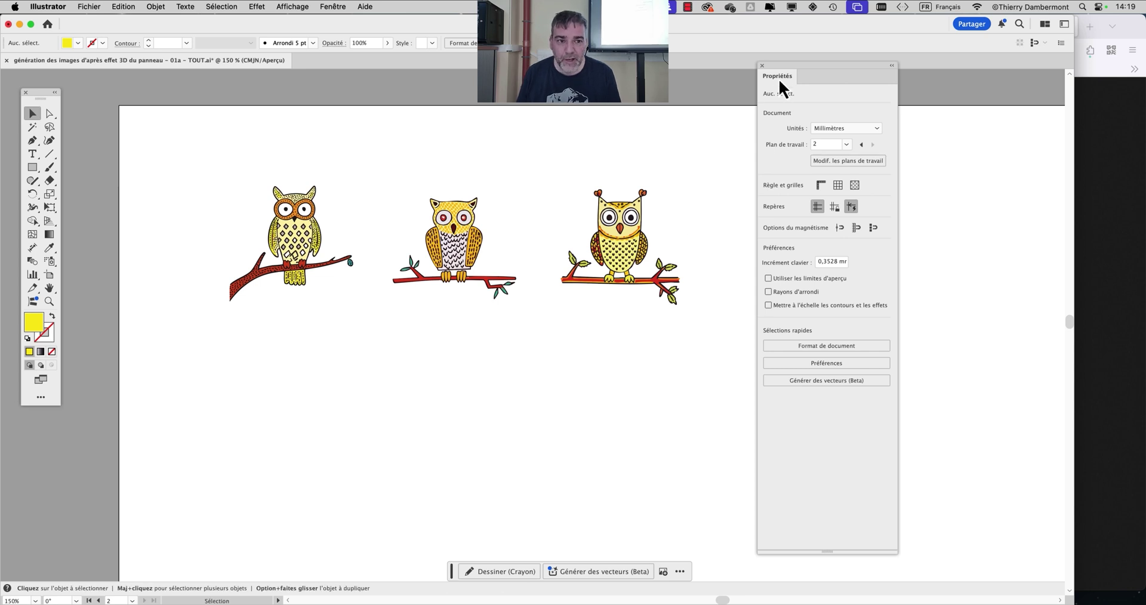
pyautogui.moveTo(781, 64); pyautogui.dragTo(872, 356)
pyautogui.scroll(2, 304, 240)
pyautogui.press('space')
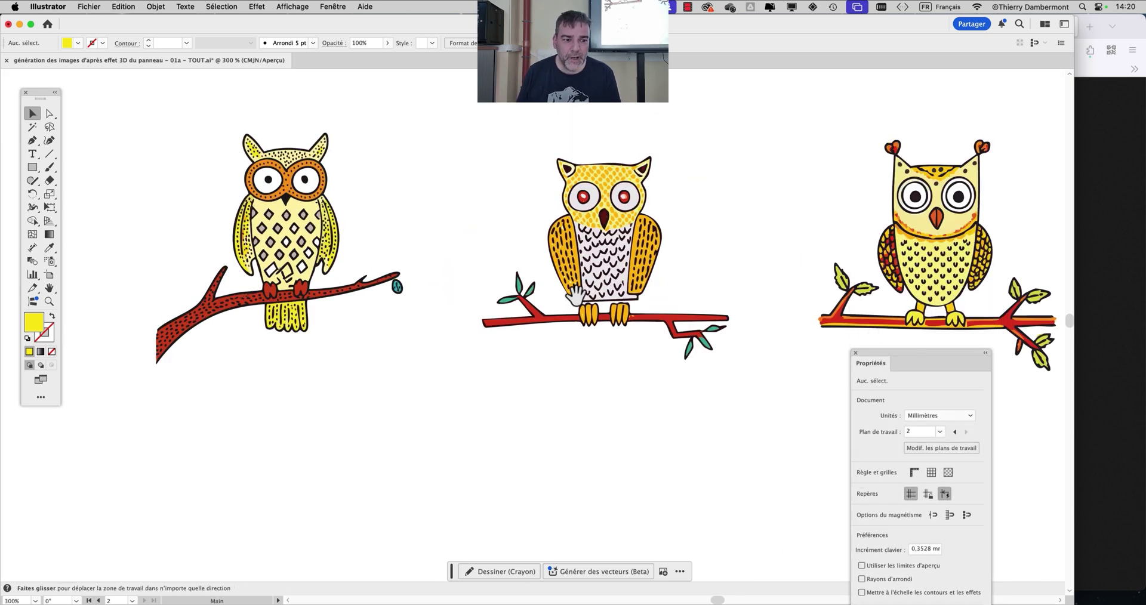
pyautogui.moveTo(561, 307); pyautogui.dragTo(500, 291)
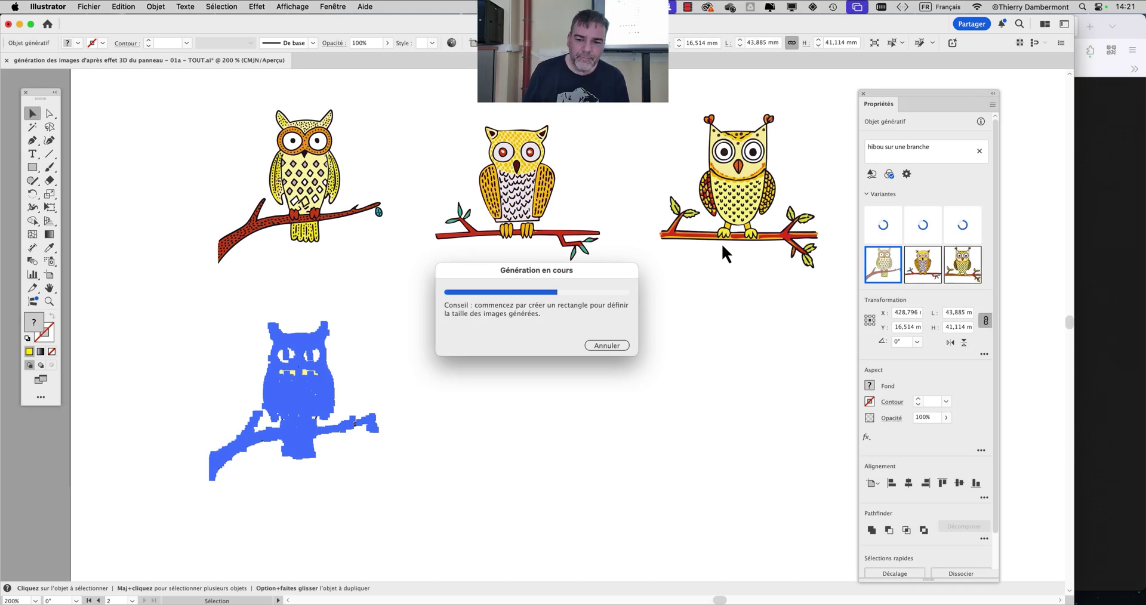
# - Duplicate the owls into a second row, swapping in the leafy yellow and orange variants
pyautogui.moveTo(316, 387); pyautogui.dragTo(722, 382)
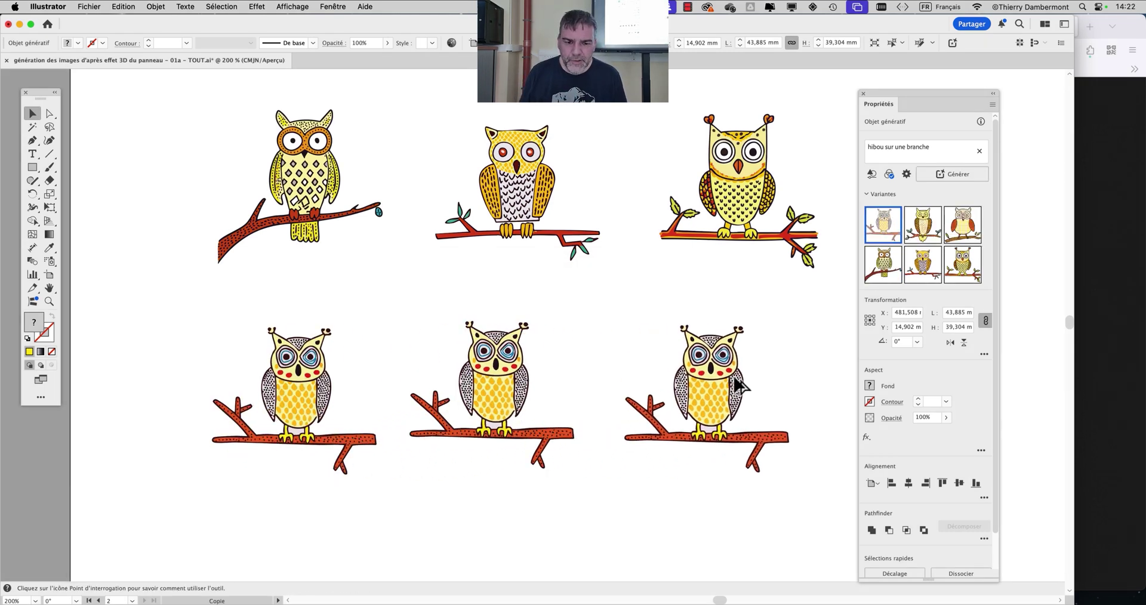
pyautogui.click(505, 382)
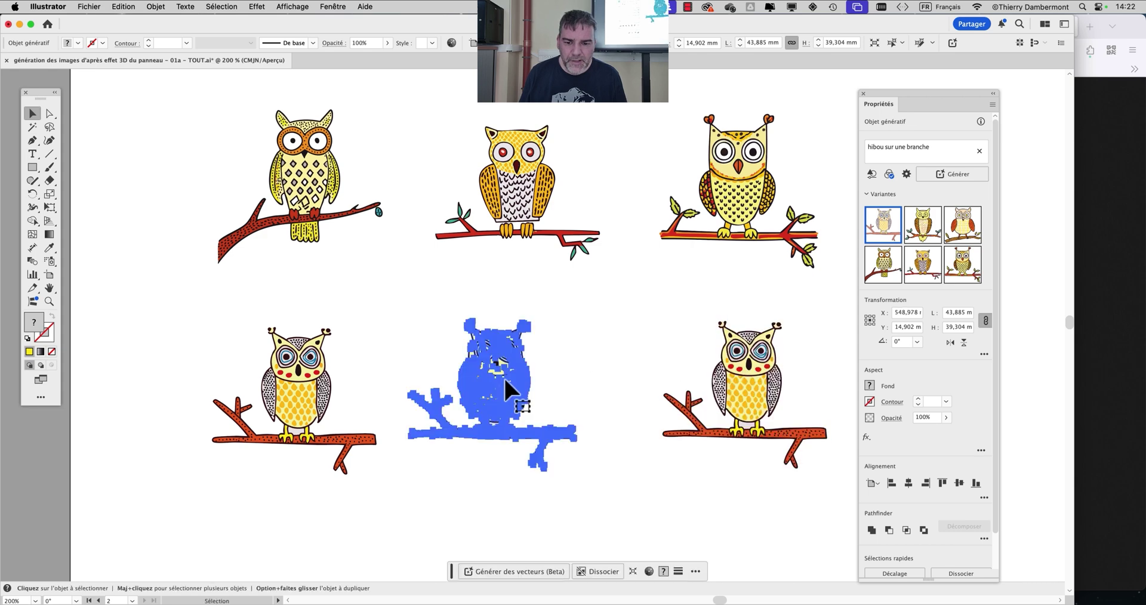
pyautogui.click(924, 230)
pyautogui.click(795, 352)
pyautogui.click(965, 238)
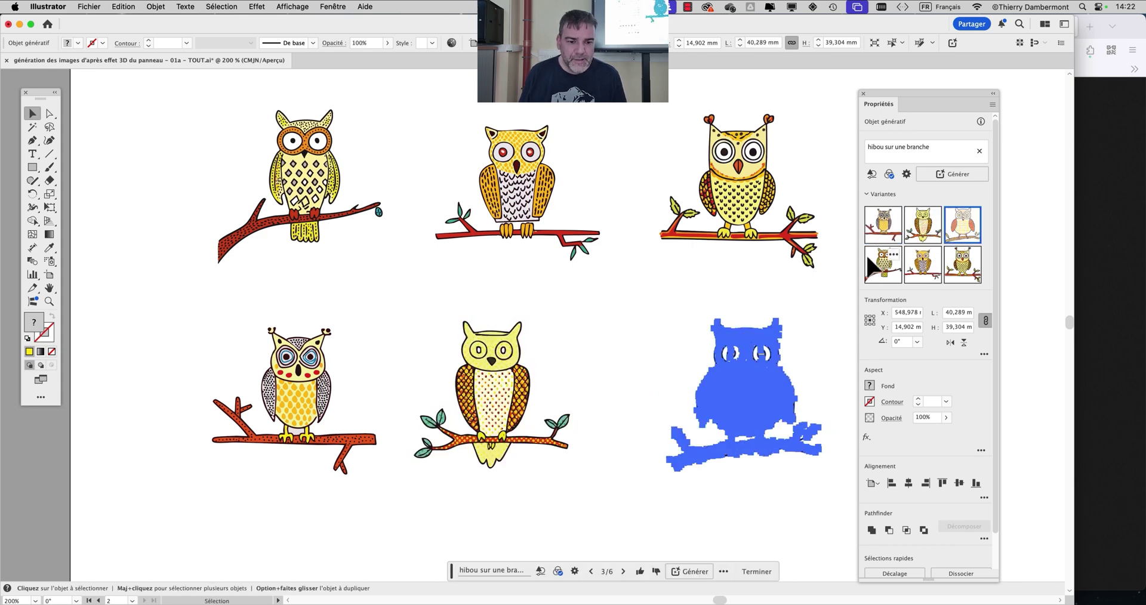
pyautogui.click(674, 334)
# - Pan and zoom between the Keith Haring artboard and the owl artboard to review both rows
pyautogui.scroll(2, 276, 448)
pyautogui.scroll(-4, 275, 440)
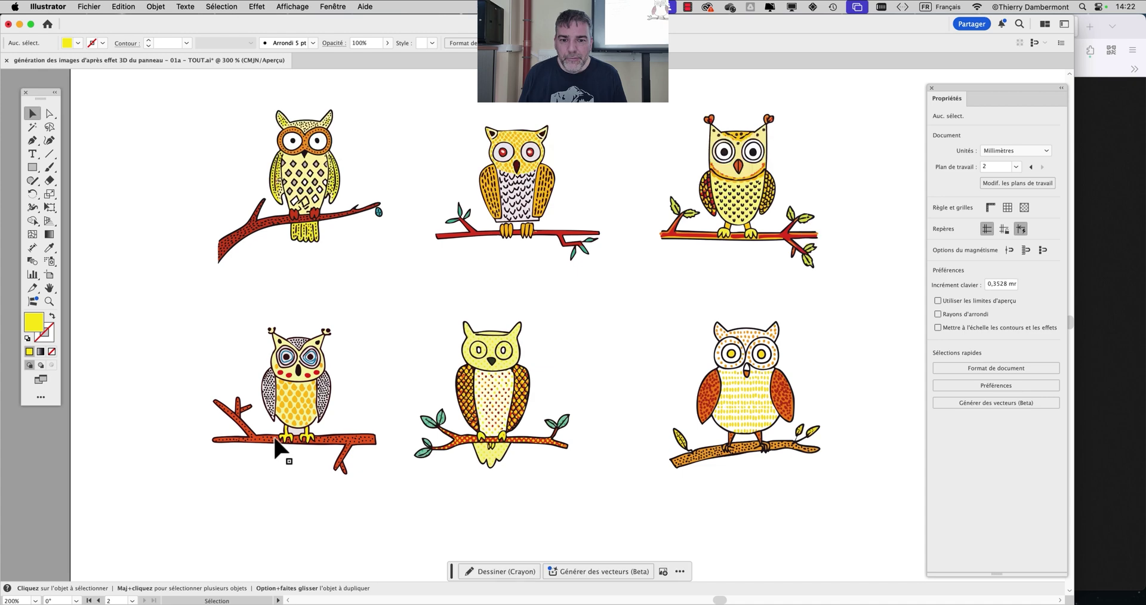
pyautogui.moveTo(648, 392); pyautogui.dragTo(348, 334)
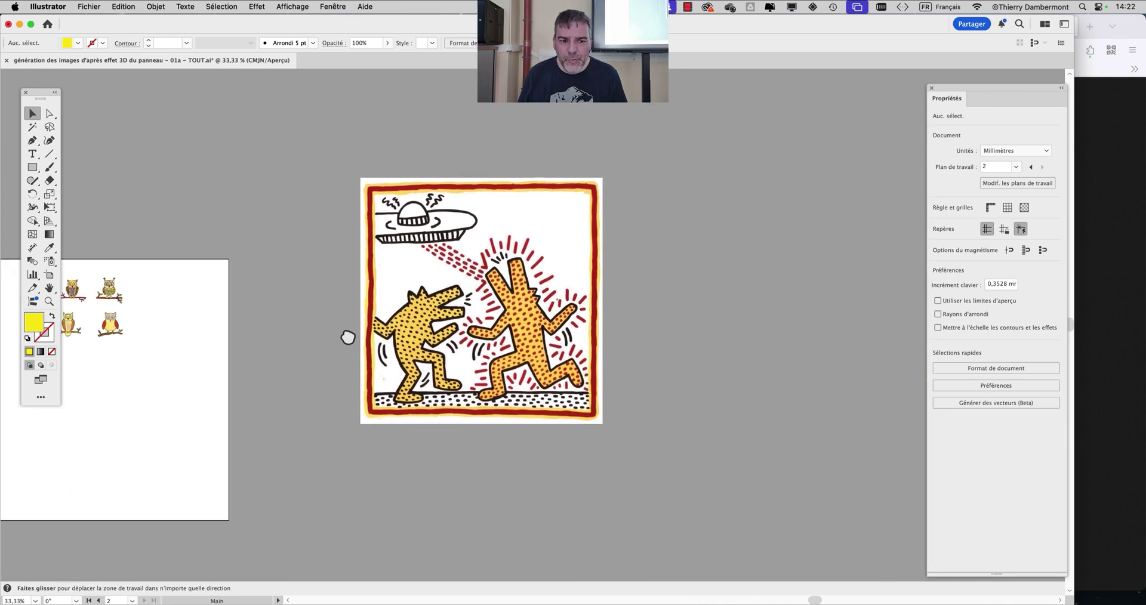
pyautogui.scroll(3, 501, 319)
pyautogui.scroll(-2, 498, 328)
pyautogui.scroll(-1, 496, 327)
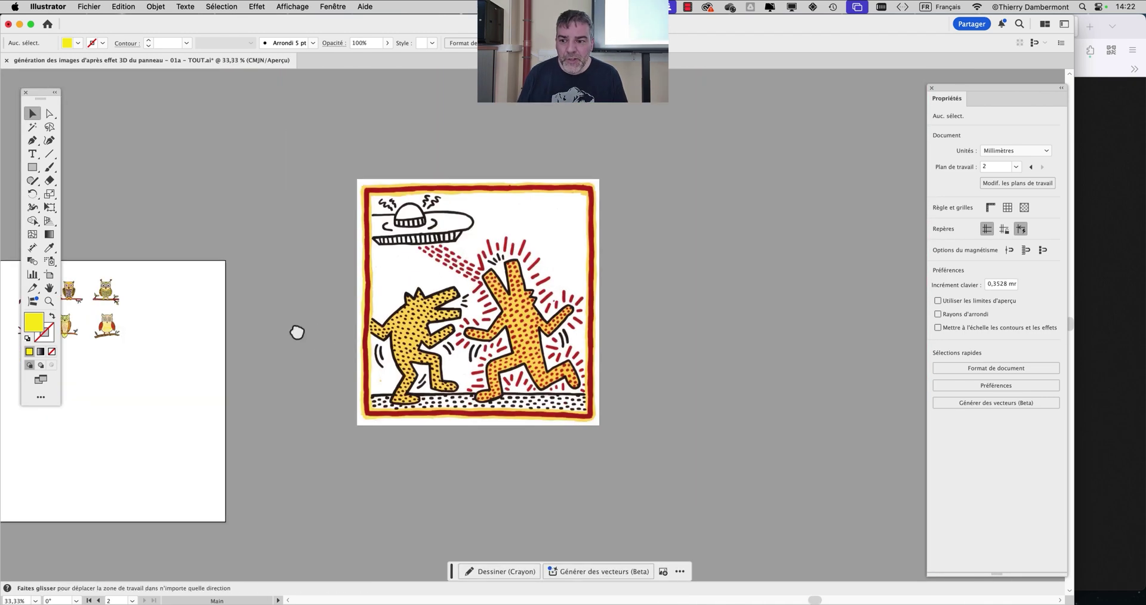
pyautogui.hscroll(-5, 346, 307)
pyautogui.scroll(3, 382, 281)
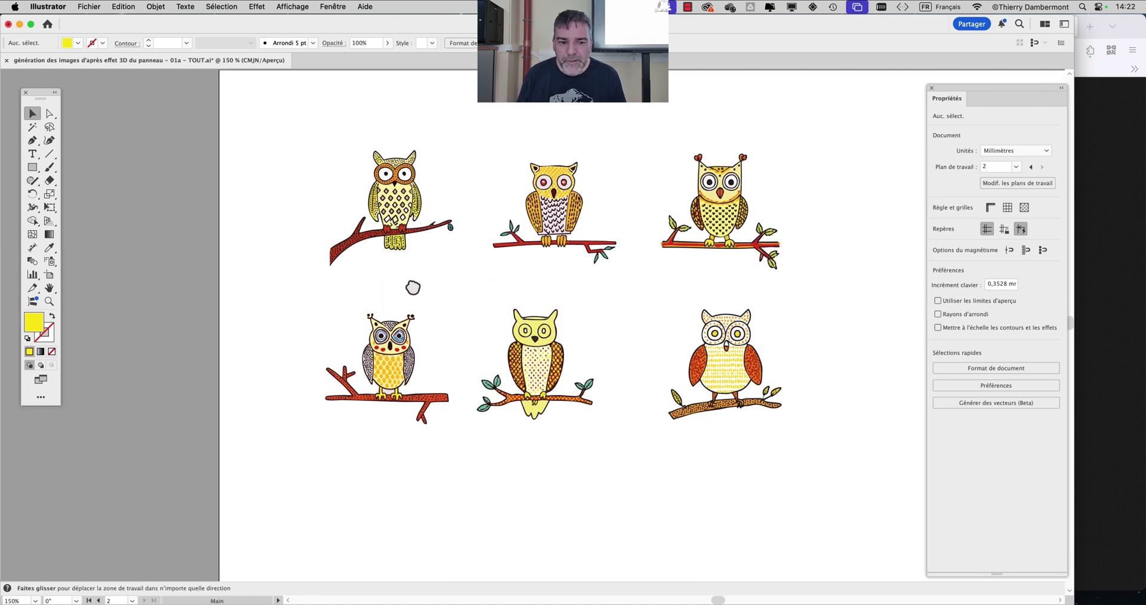
pyautogui.keyDown('super'); pyautogui.click(412, 288); pyautogui.keyUp('super')
pyautogui.moveTo(224, 337); pyautogui.dragTo(720, 417)
pyautogui.click(708, 473)
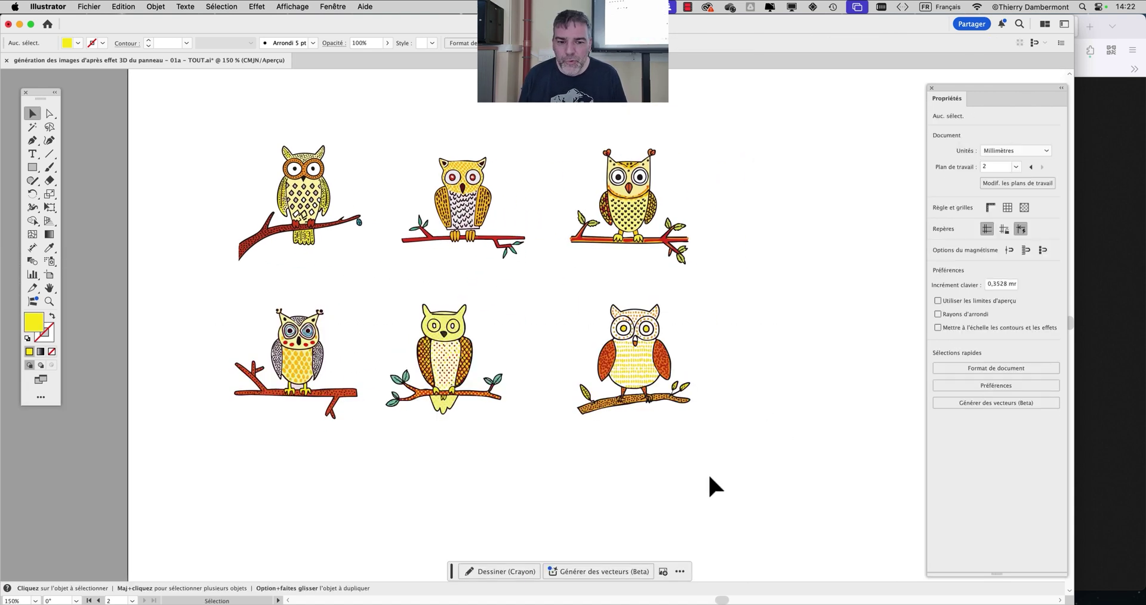
pyautogui.moveTo(612, 442); pyautogui.dragTo(599, 352)
pyautogui.press('super+1')
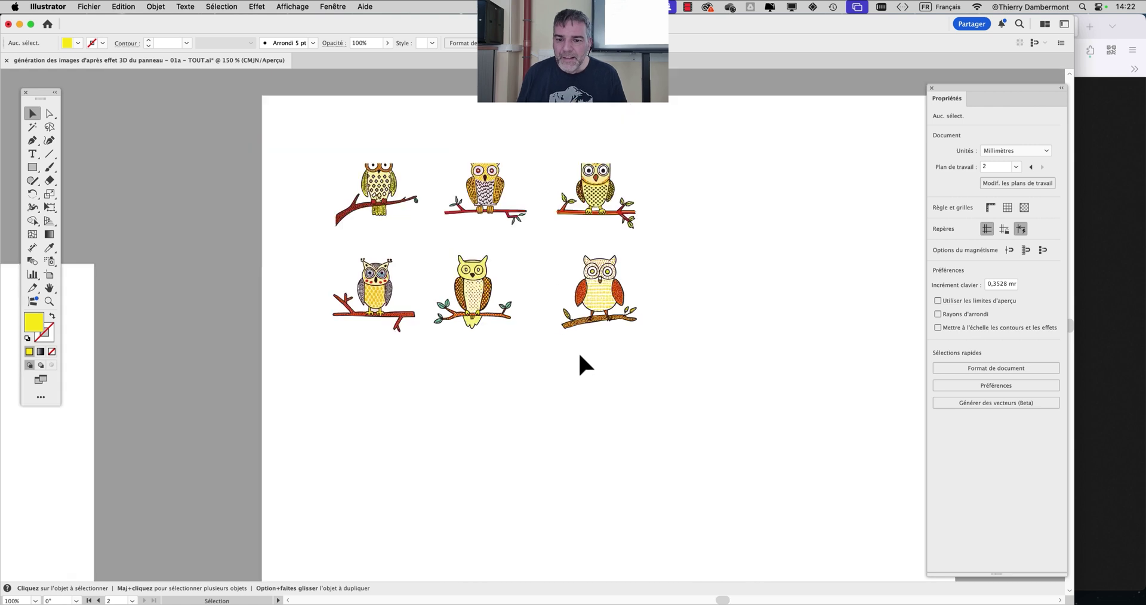
# - Place a copy of the bottom-left owl below the second row
pyautogui.click(380, 315)
pyautogui.scroll(-2, 358, 325)
pyautogui.hscroll(3, 358, 326)
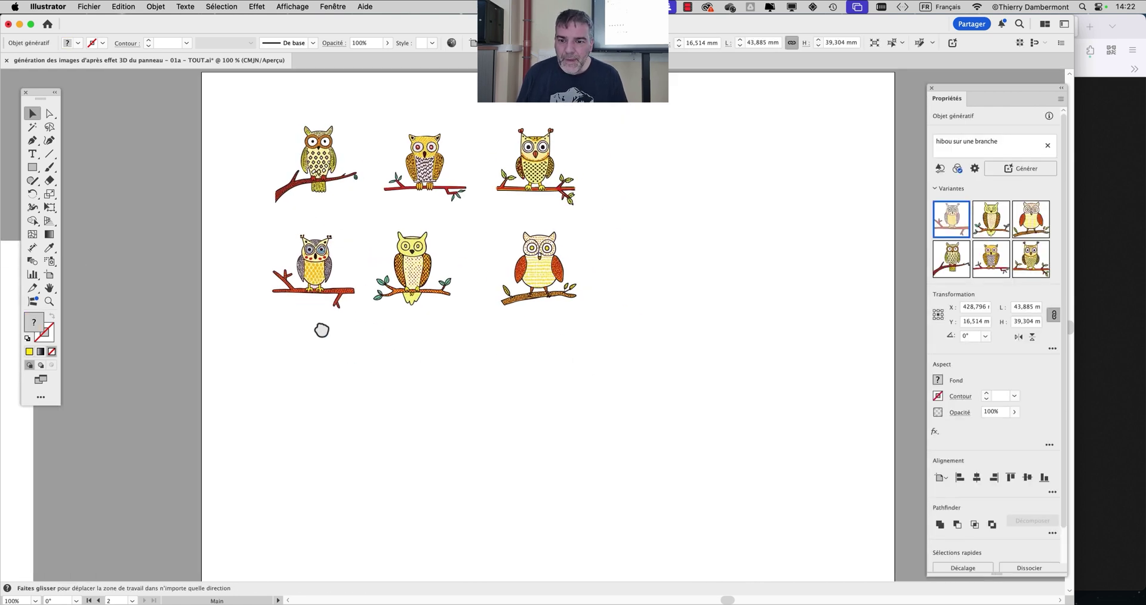
pyautogui.moveTo(289, 243); pyautogui.dragTo(276, 365)
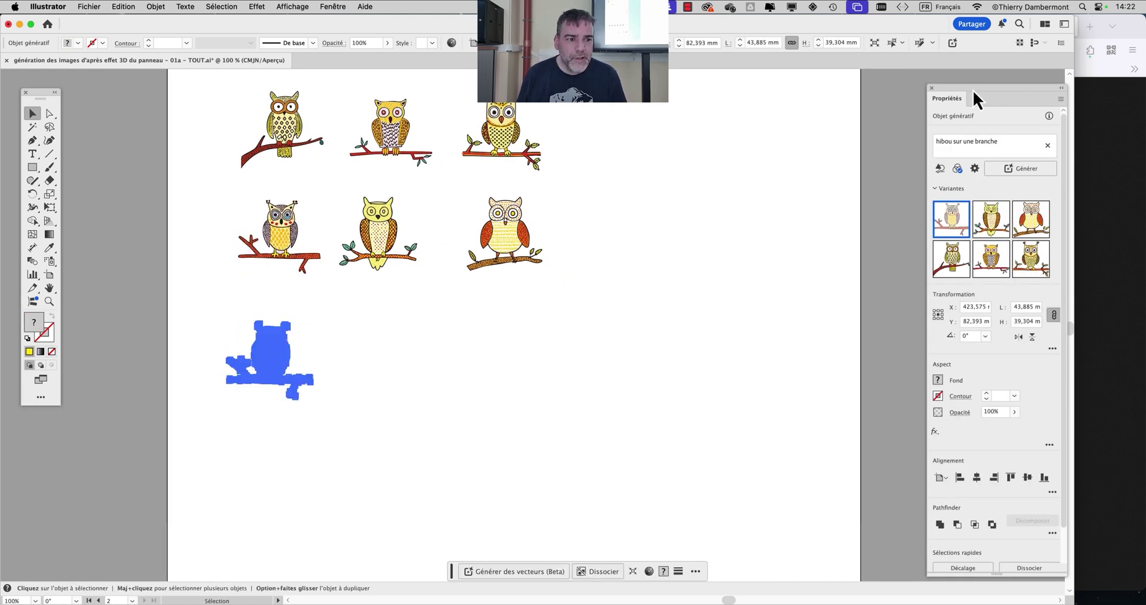
pyautogui.moveTo(973, 91); pyautogui.dragTo(822, 78)
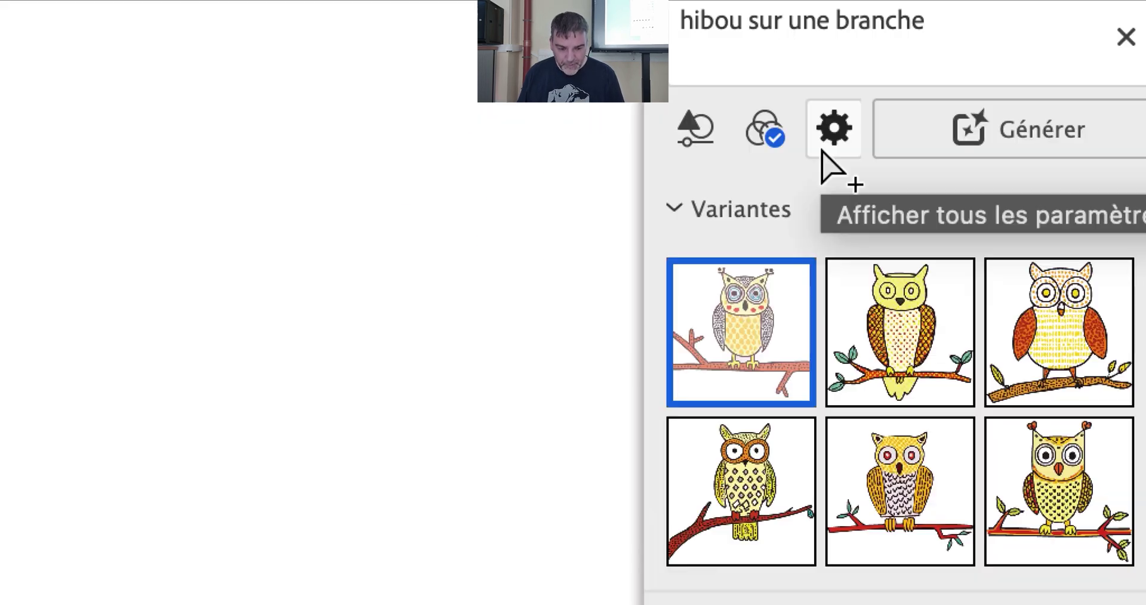
# - Regenerate the copied owl with content type Scène using the style reference
pyautogui.click(823, 148)
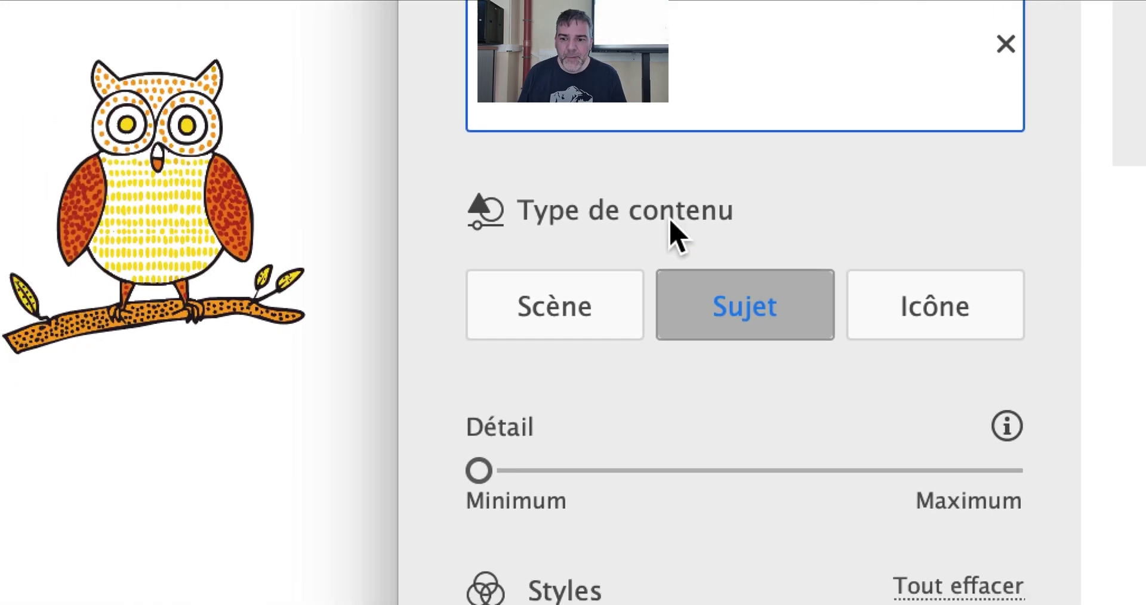
pyautogui.click(12, 597)
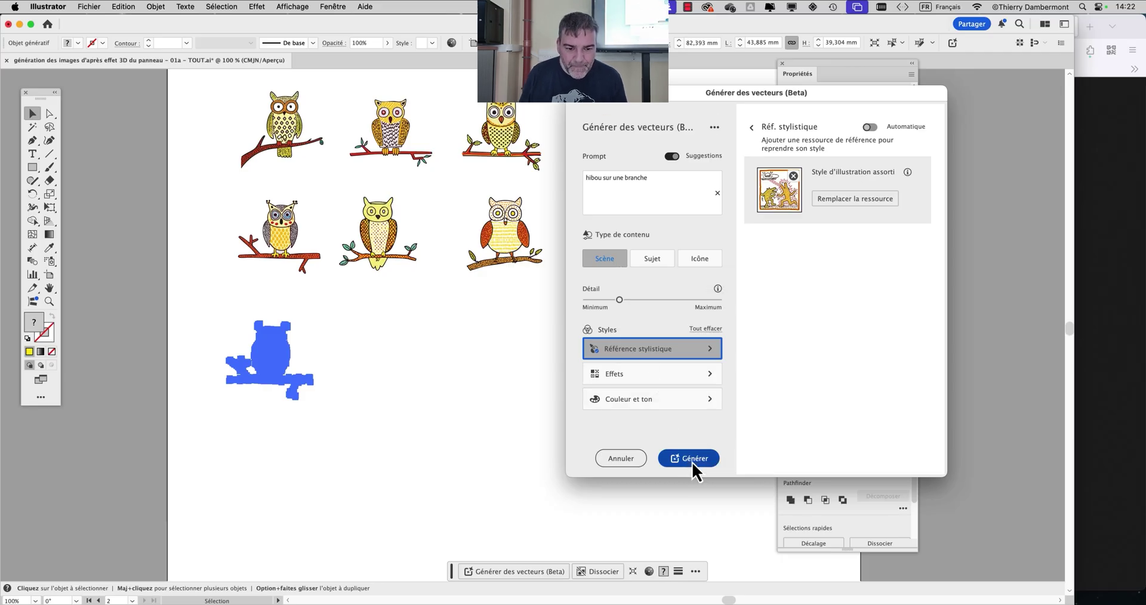
pyautogui.click(691, 461)
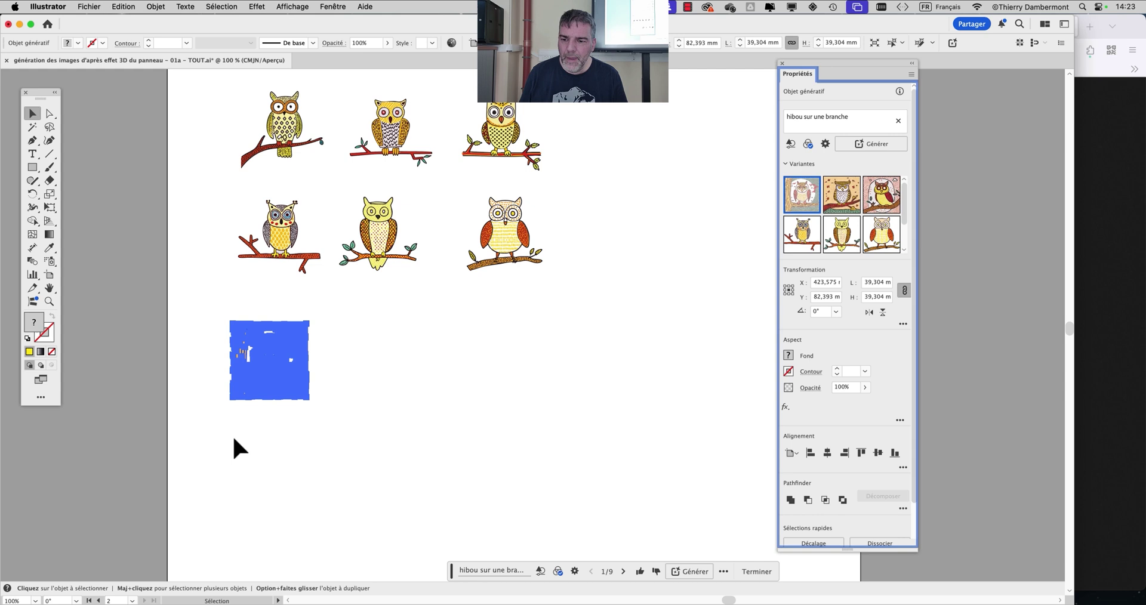
# - Duplicate the generated scene twice to the right and give the right copy the third variant
pyautogui.moveTo(257, 359); pyautogui.dragTo(528, 359)
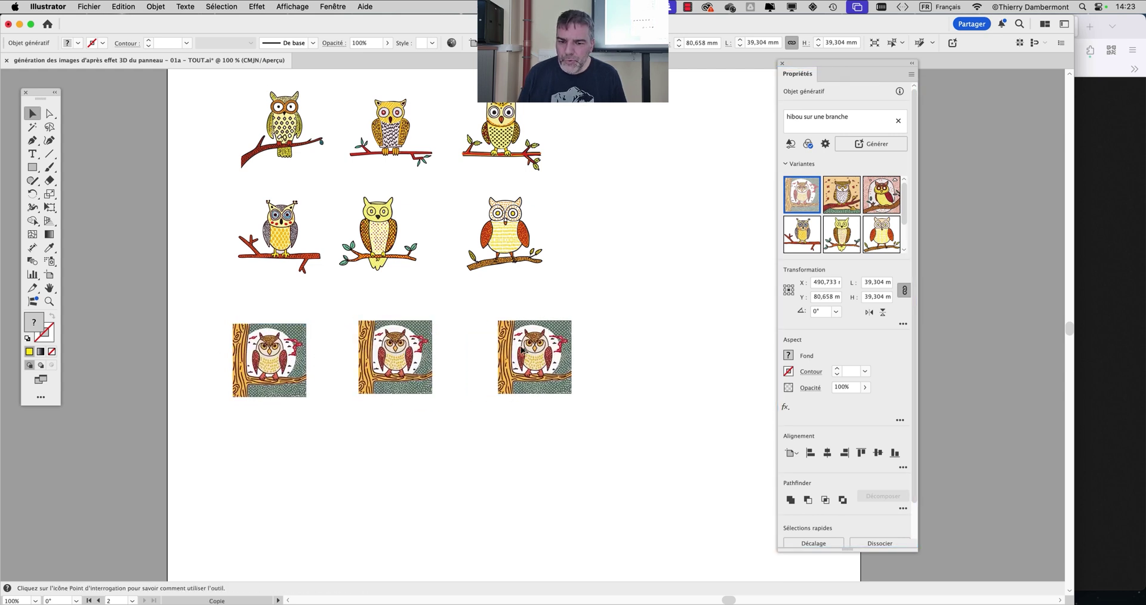
pyautogui.click(873, 203)
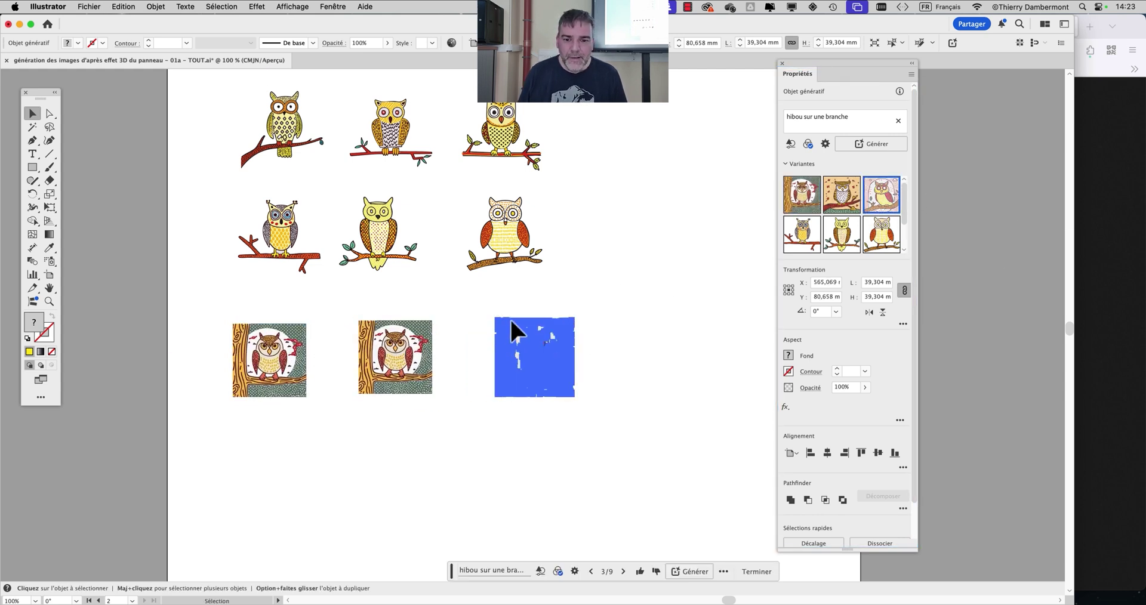
pyautogui.click(615, 378)
pyautogui.scroll(3, 301, 386)
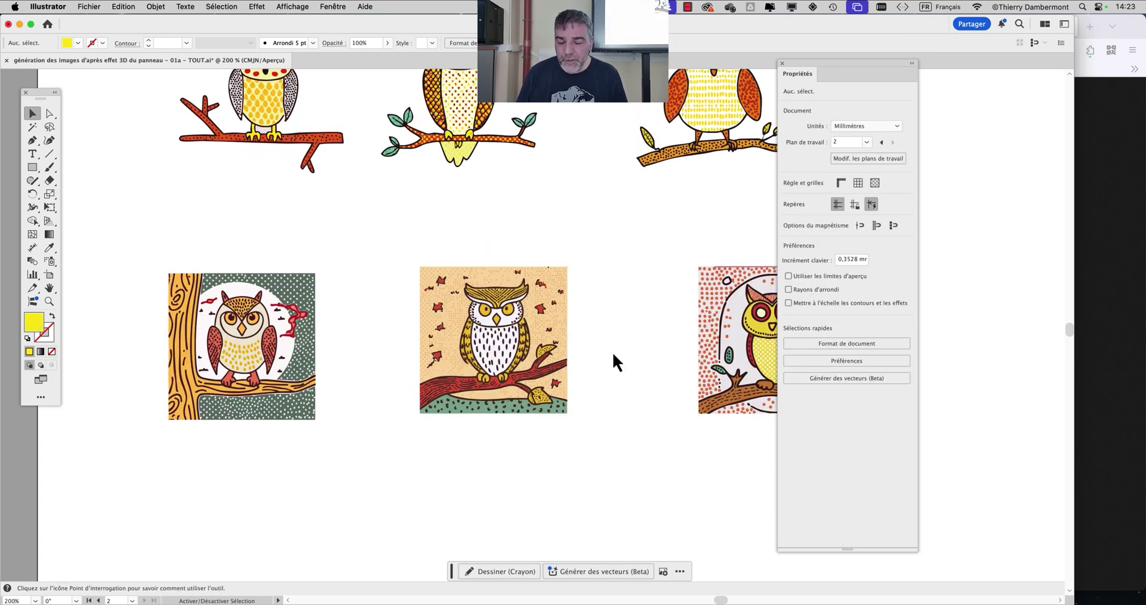
# - Zoom in and pan across the nine owl scenes to inspect them
pyautogui.hotkey('shift', 'Tab')
pyautogui.scroll(3, 194, 357)
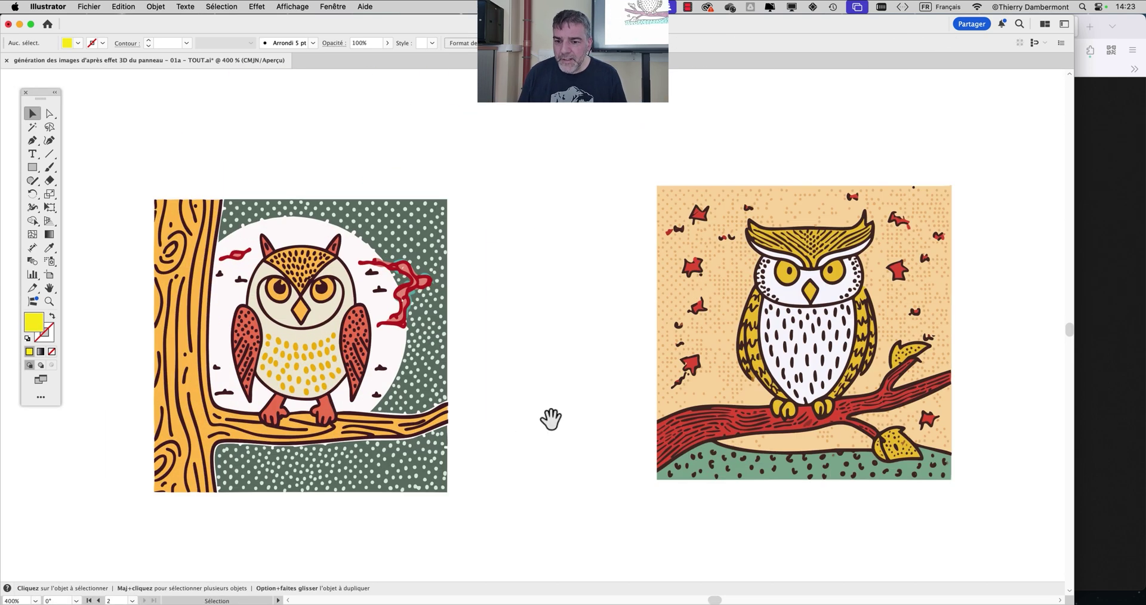
pyautogui.scroll(-2, 551, 419)
pyautogui.hscroll(10, 591, 414)
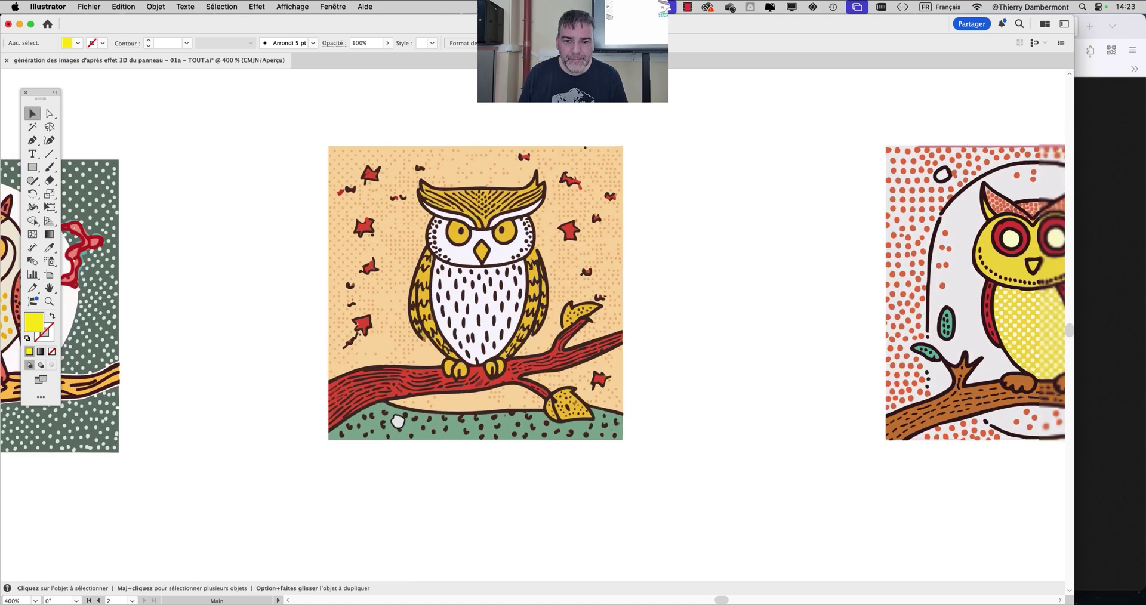
pyautogui.hscroll(4, 397, 422)
pyautogui.moveTo(581, 425); pyautogui.dragTo(404, 427)
pyautogui.scroll(-3, 536, 411)
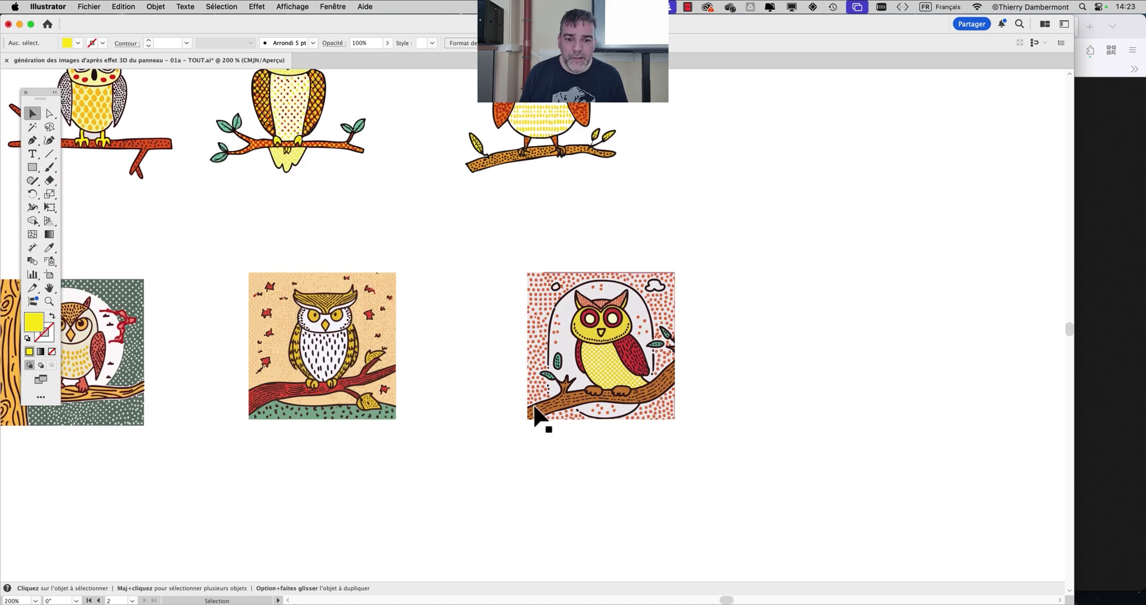
pyautogui.scroll(-5, 533, 406)
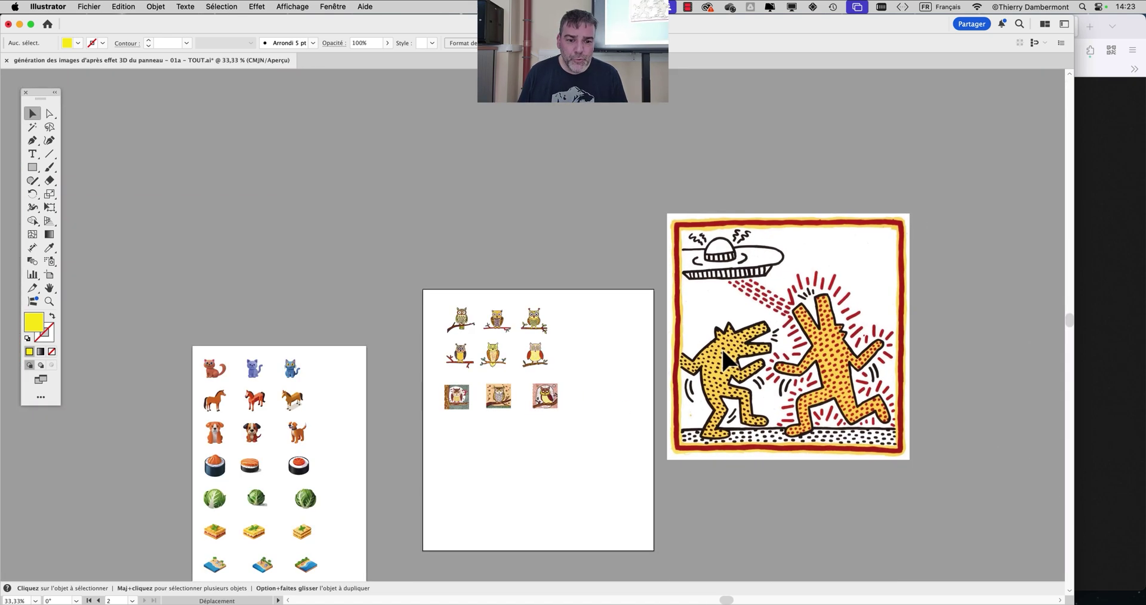
# - Select the Keith Haring image and move it further right, clear of the owl artboard
pyautogui.click(726, 361)
pyautogui.scroll(-4, 527, 396)
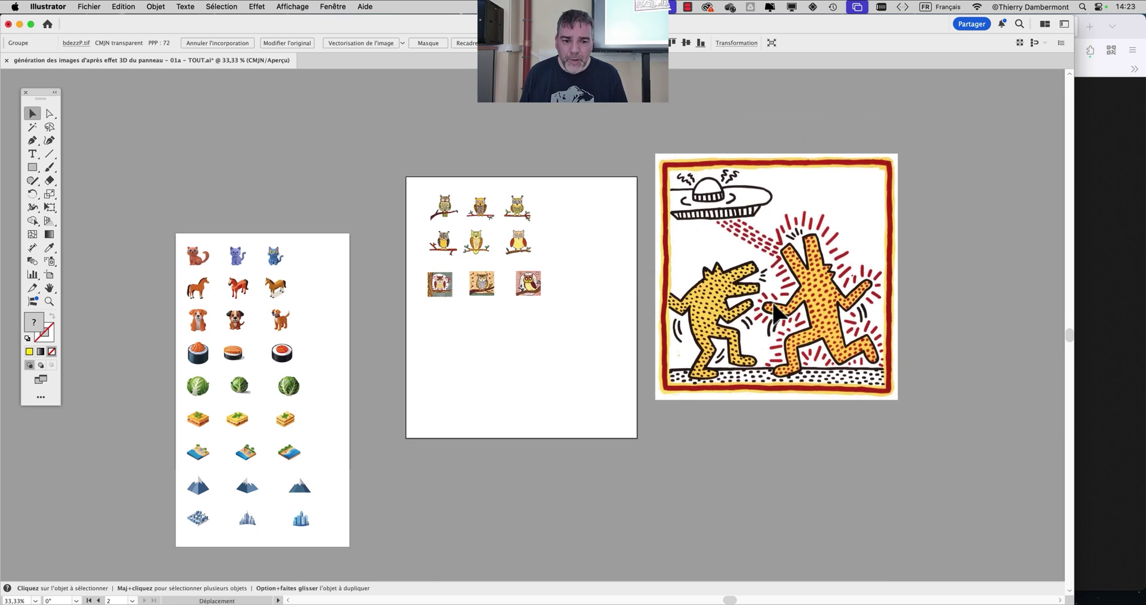
pyautogui.click(776, 314)
pyautogui.scroll(4, 472, 287)
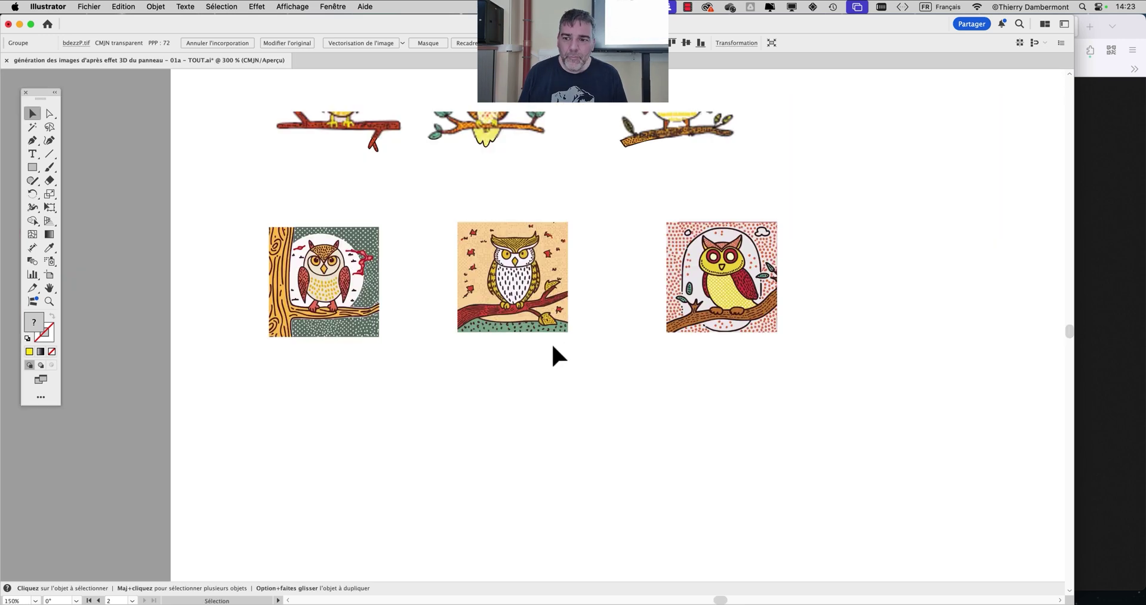
pyautogui.scroll(-4, 780, 318)
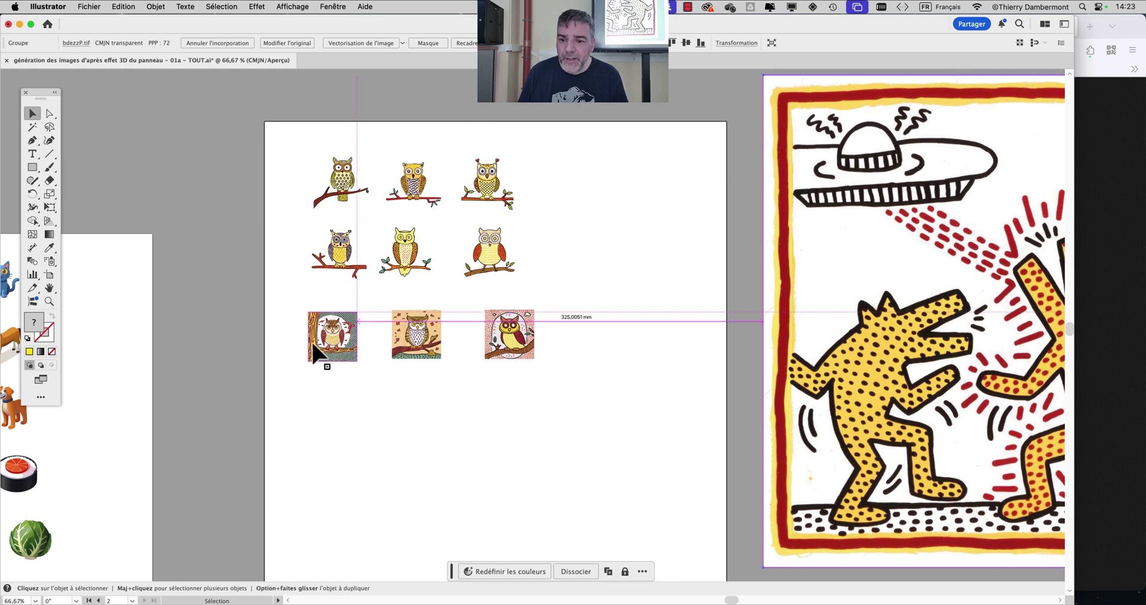
pyautogui.scroll(3, 315, 351)
pyautogui.scroll(1, 325, 412)
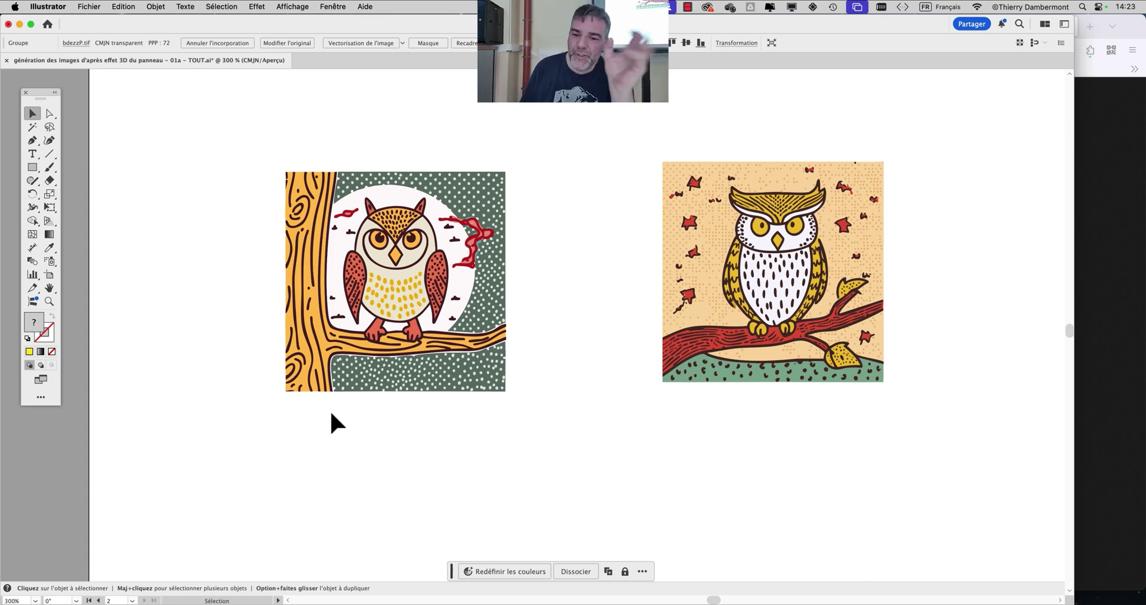
pyautogui.scroll(-4, 576, 431)
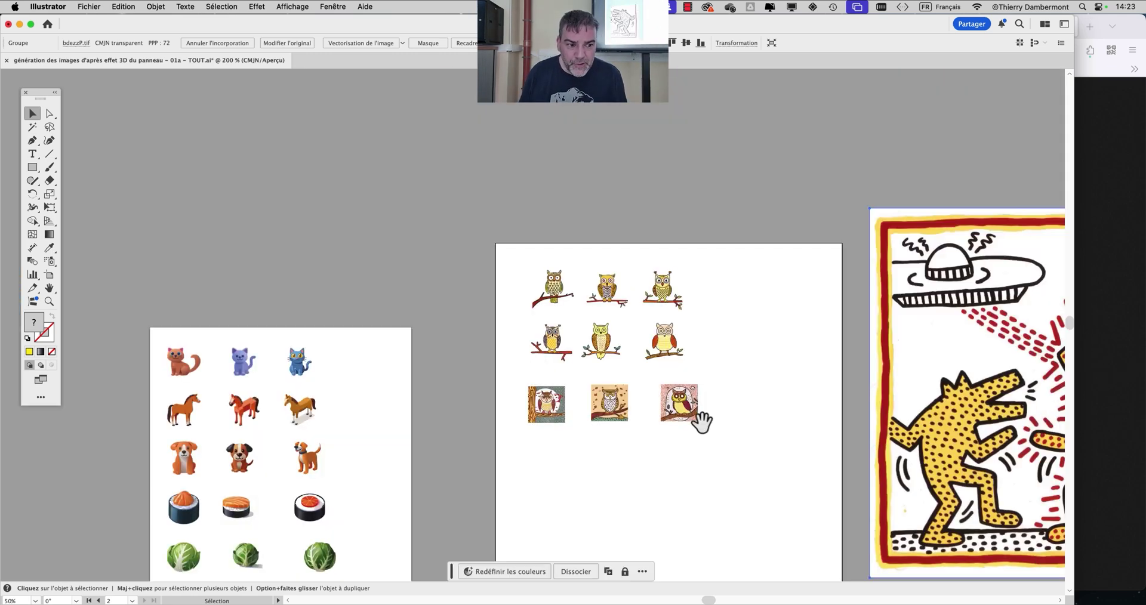
pyautogui.moveTo(758, 415); pyautogui.dragTo(406, 306)
pyautogui.scroll(2, 739, 353)
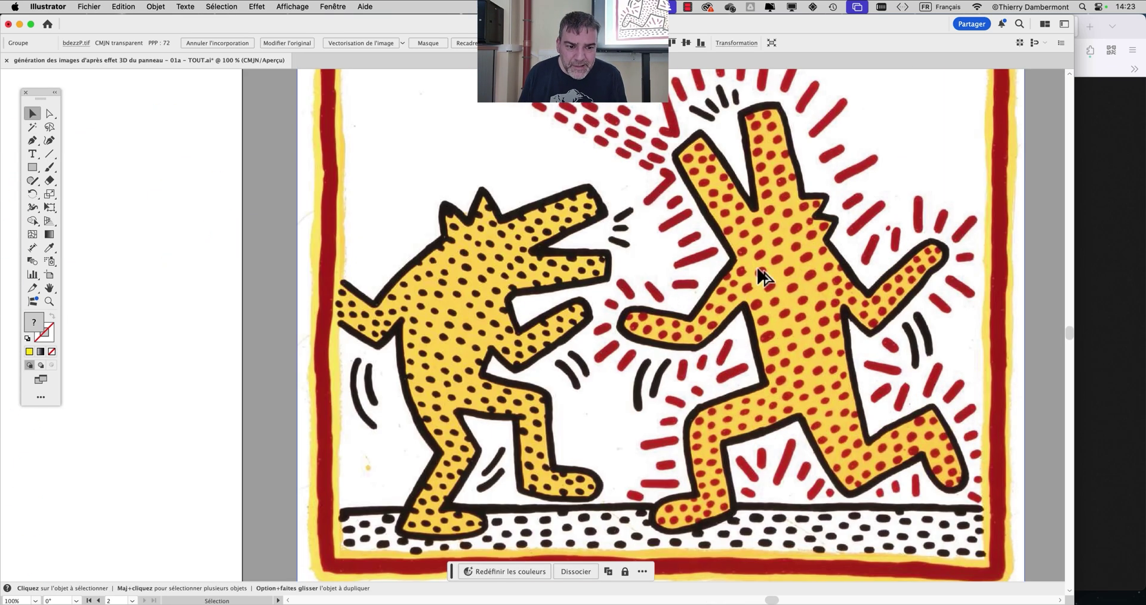
pyautogui.scroll(-3, 610, 295)
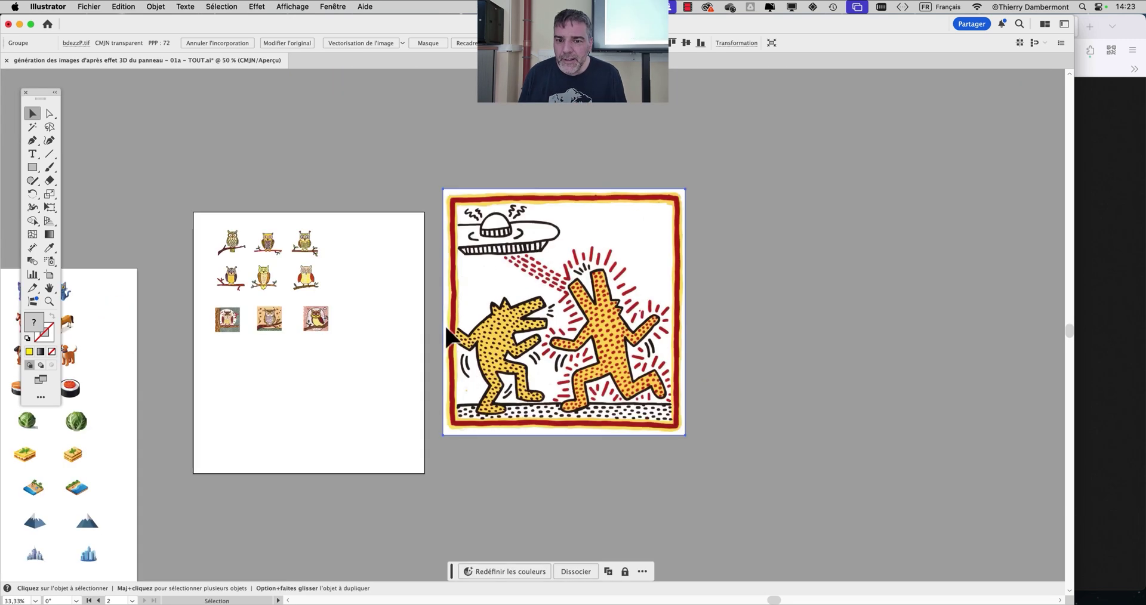
pyautogui.moveTo(379, 353); pyautogui.dragTo(378, 290)
pyautogui.scroll(1, 331, 298)
pyautogui.scroll(-1, 331, 300)
pyautogui.moveTo(443, 323); pyautogui.dragTo(395, 323)
pyautogui.moveTo(598, 269); pyautogui.dragTo(723, 273)
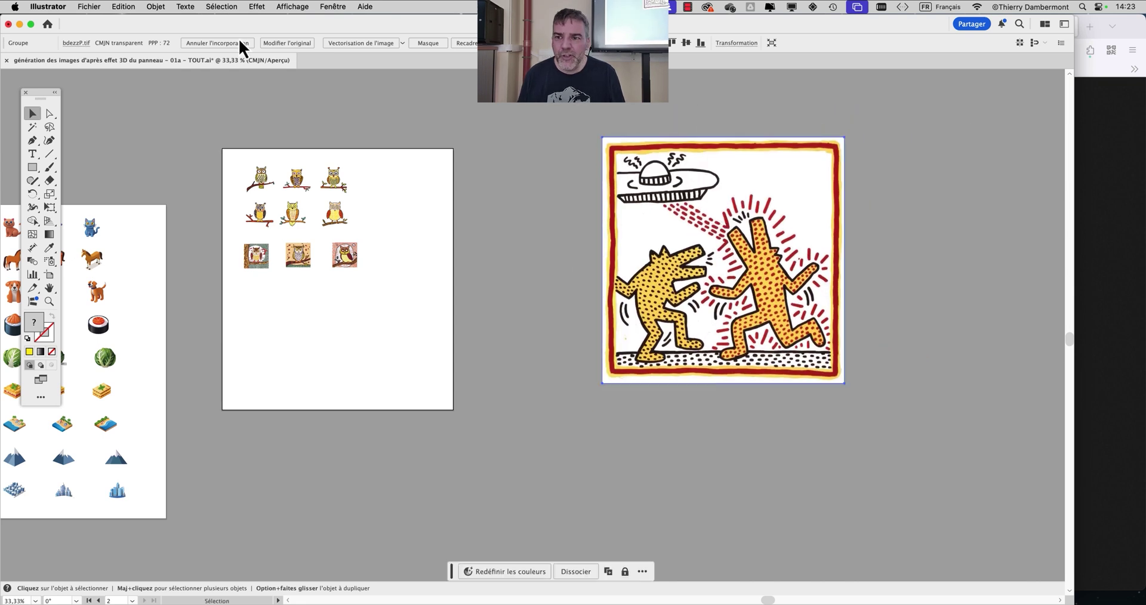
# - Crop the Haring image with Recadrer l'image down to the flying saucer and red beam
pyautogui.click(155, 7)
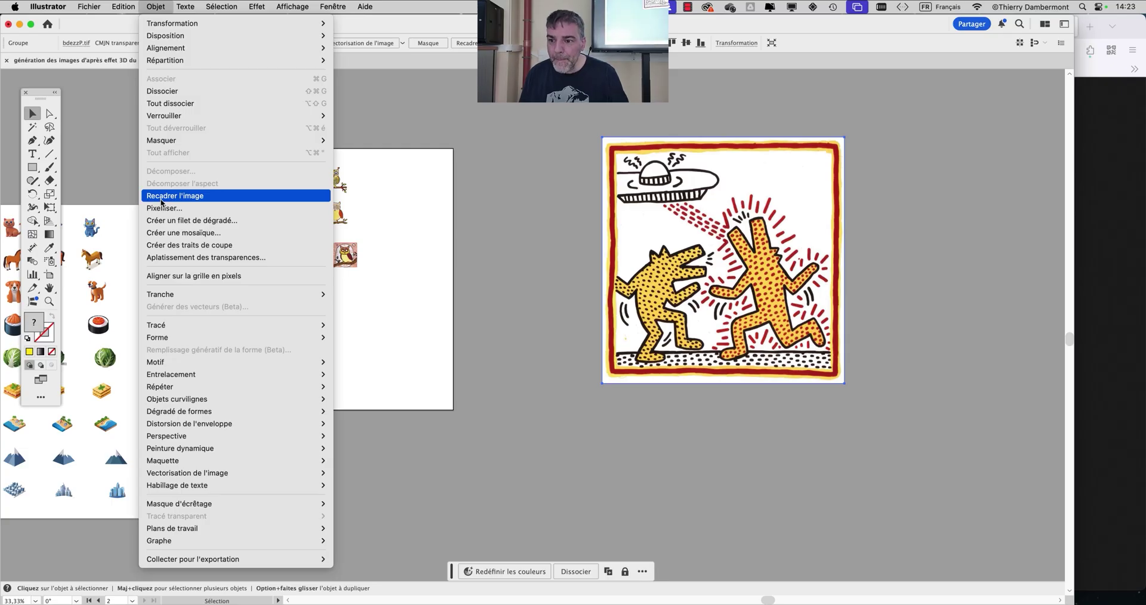
pyautogui.click(160, 197)
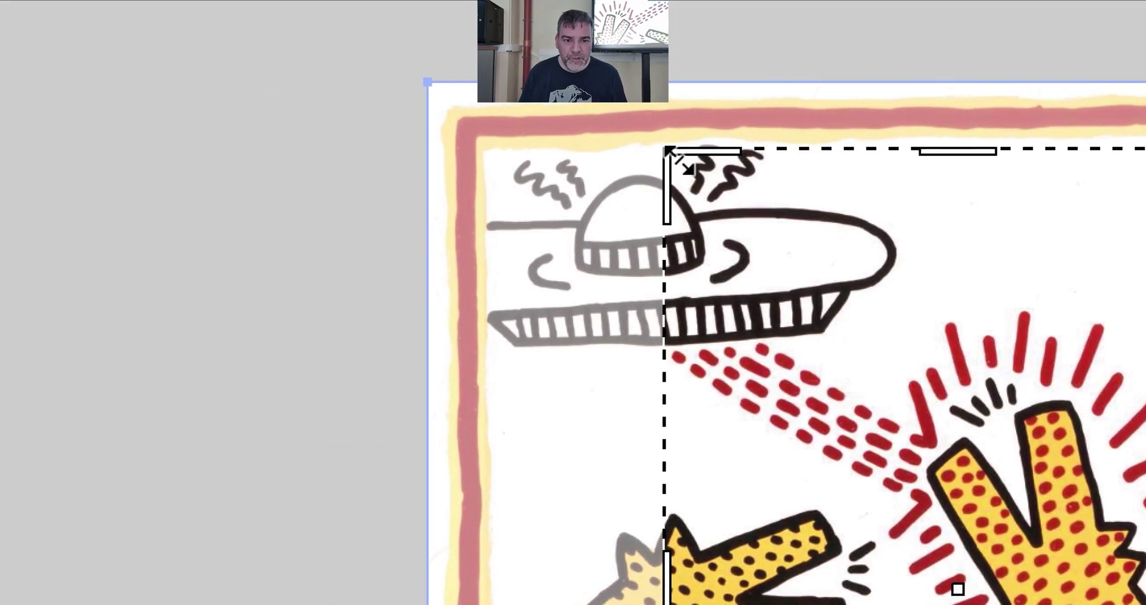
pyautogui.moveTo(670, 151); pyautogui.dragTo(634, 147)
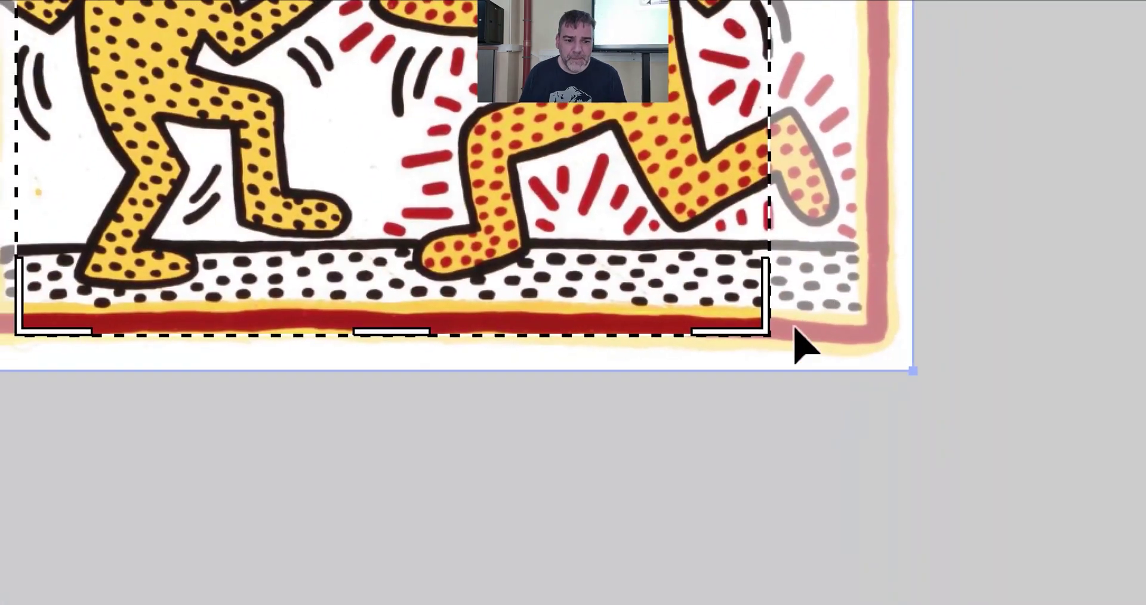
pyautogui.moveTo(768, 333); pyautogui.dragTo(774, 225)
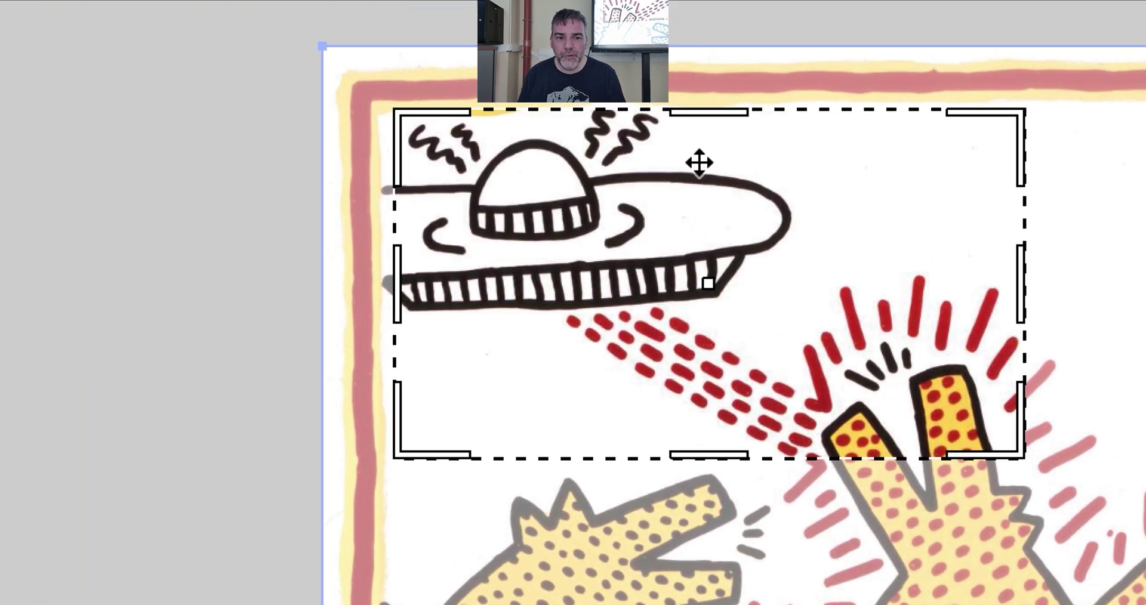
pyautogui.moveTo(769, 111); pyautogui.dragTo(770, 125)
pyautogui.moveTo(706, 158); pyautogui.dragTo(706, 160)
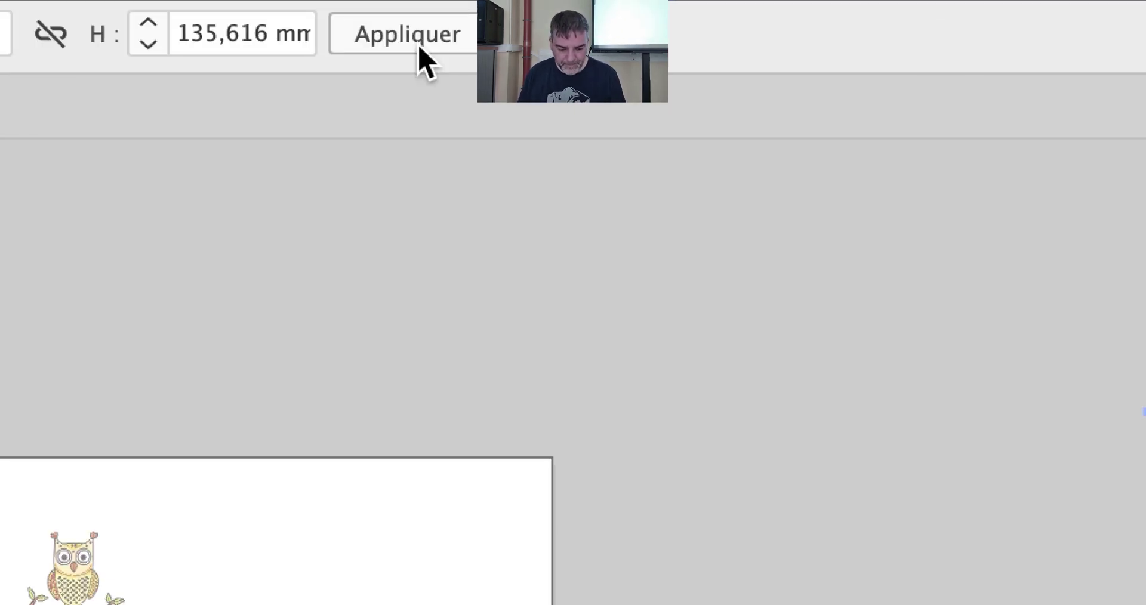
pyautogui.click(419, 46)
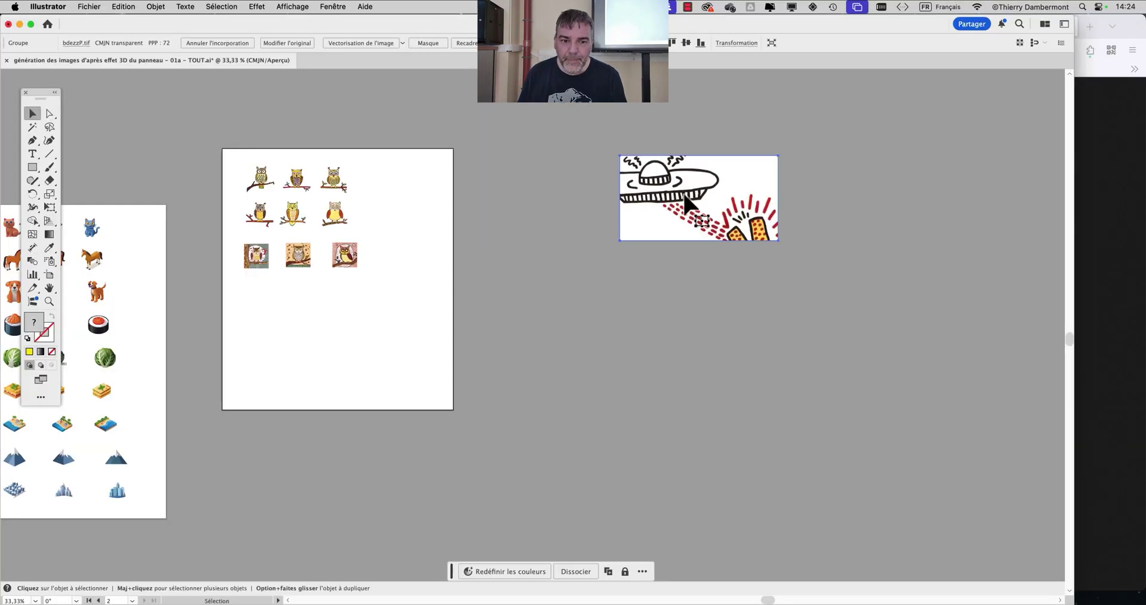
# - Option-drag a copy of the first framed owl below the original to start a fourth row
pyautogui.scroll(5, 263, 272)
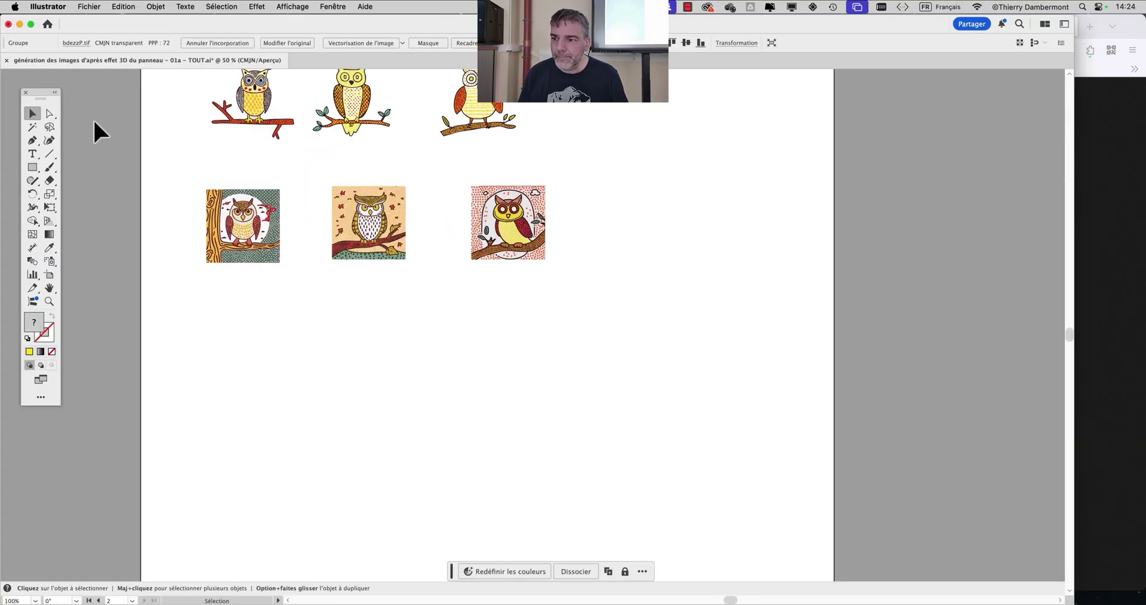
pyautogui.click(248, 228)
pyautogui.moveTo(248, 228); pyautogui.dragTo(250, 303)
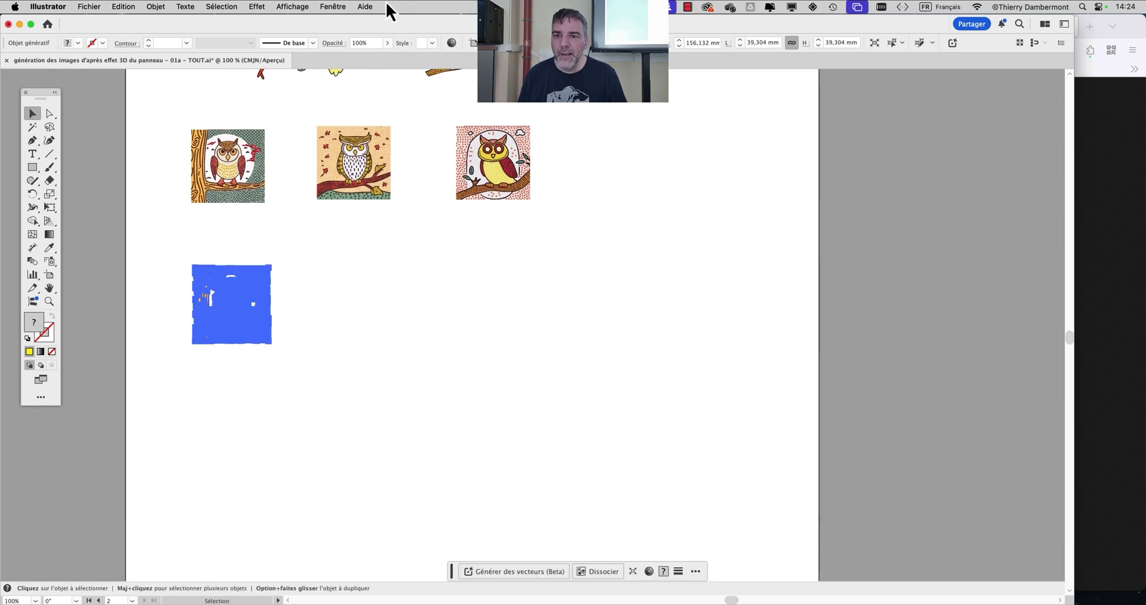
pyautogui.click(333, 6)
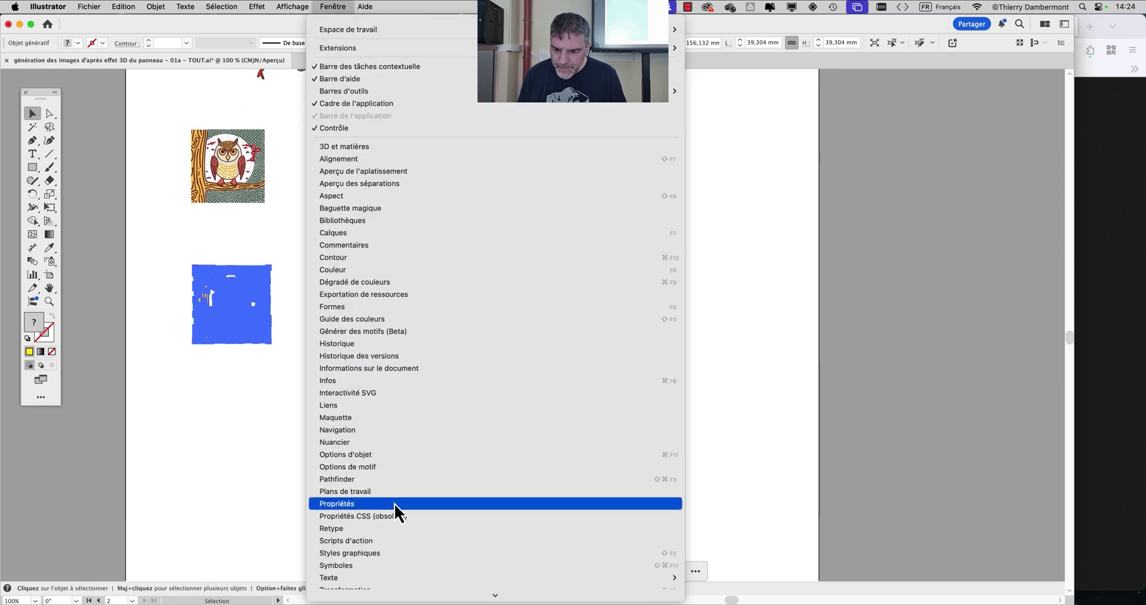
# - Replace the style reference with the cropped saucer image and regenerate the copied owl in that style
pyautogui.click(394, 506)
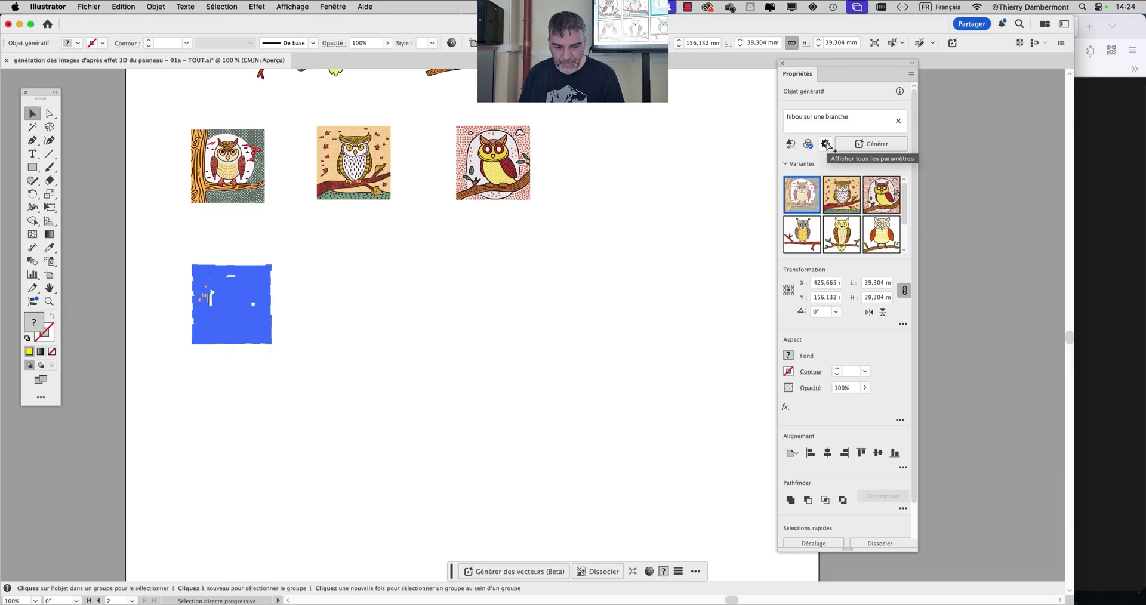
pyautogui.click(826, 144)
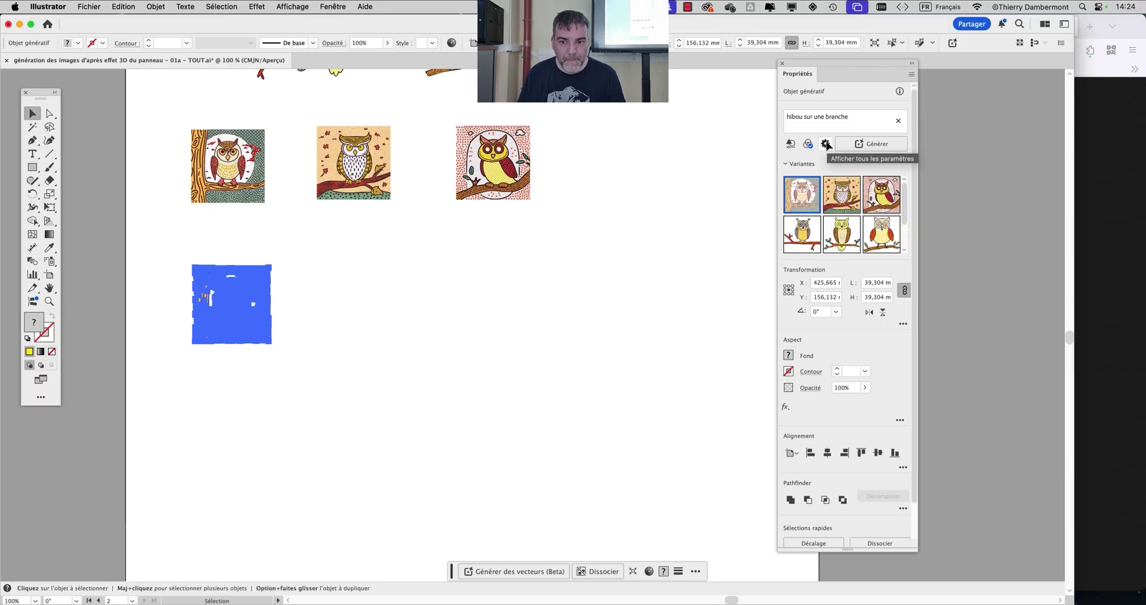
pyautogui.moveTo(716, 98); pyautogui.dragTo(876, 103)
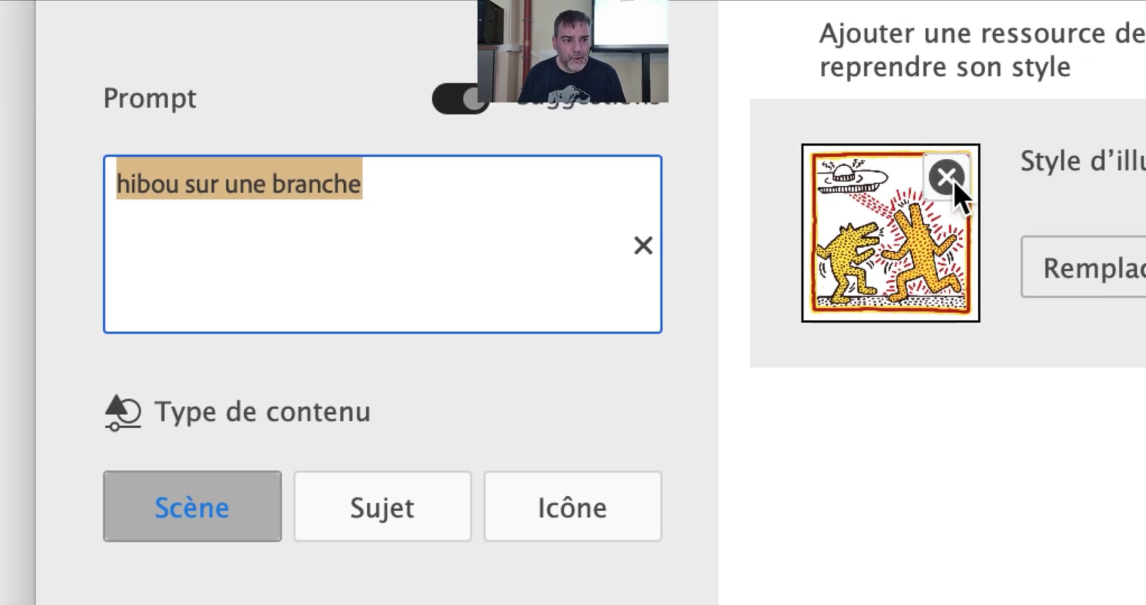
pyautogui.click(953, 185)
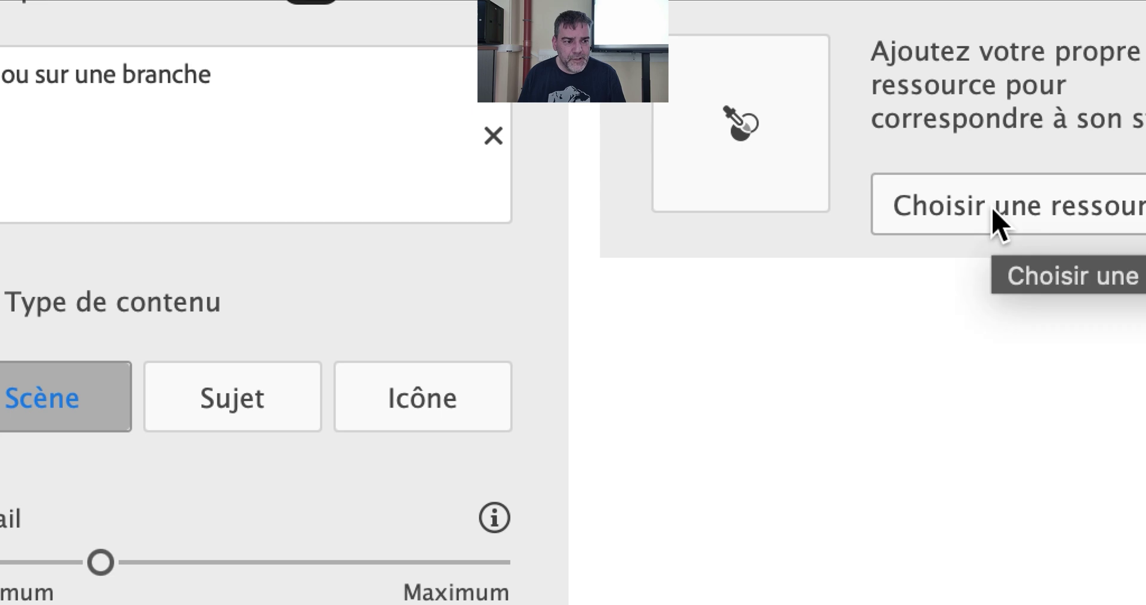
pyautogui.click(994, 221)
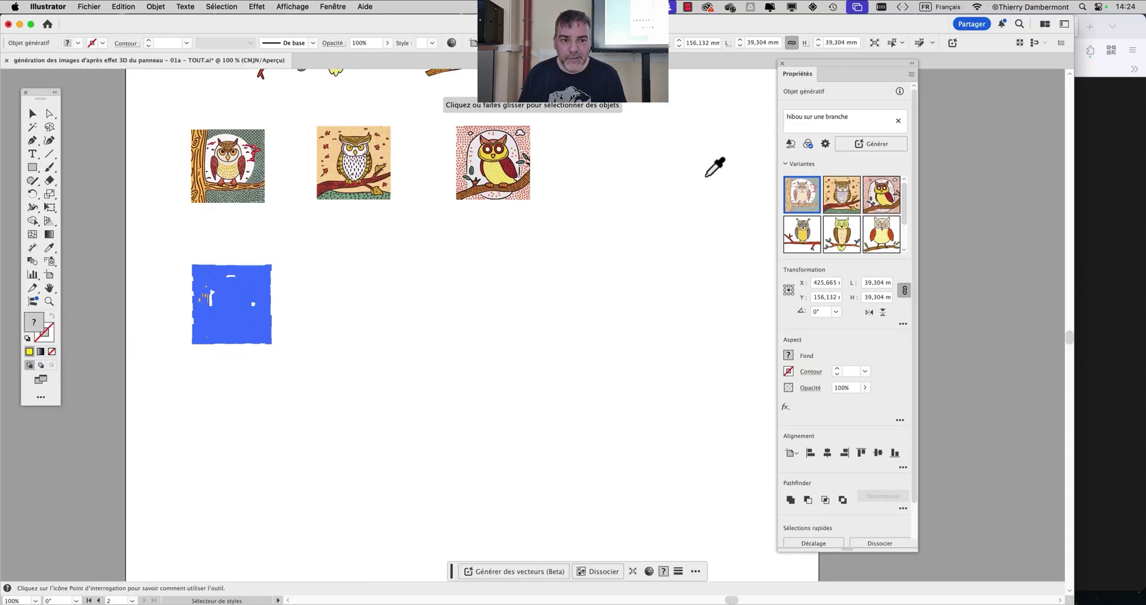
pyautogui.scroll(-2, 624, 246)
pyautogui.hscroll(10, 661, 274)
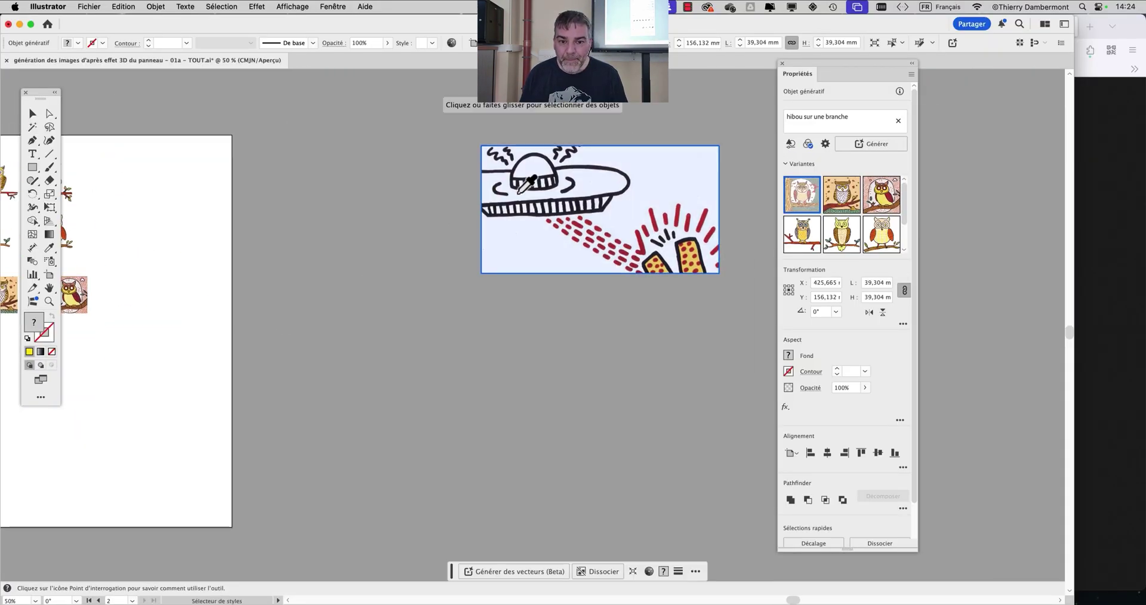
pyautogui.click(555, 187)
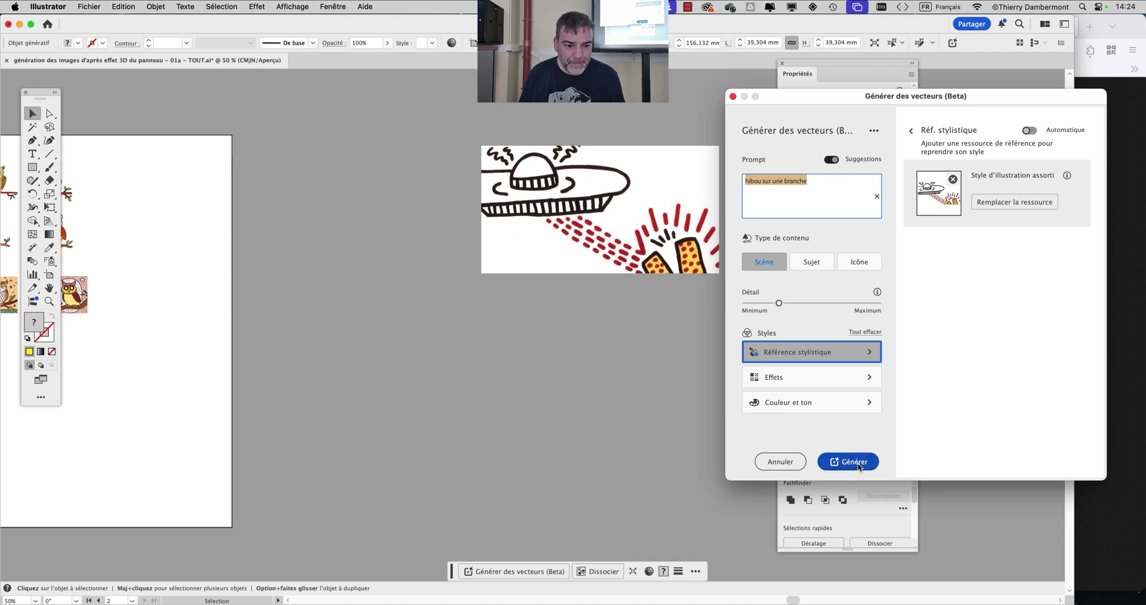
pyautogui.click(858, 464)
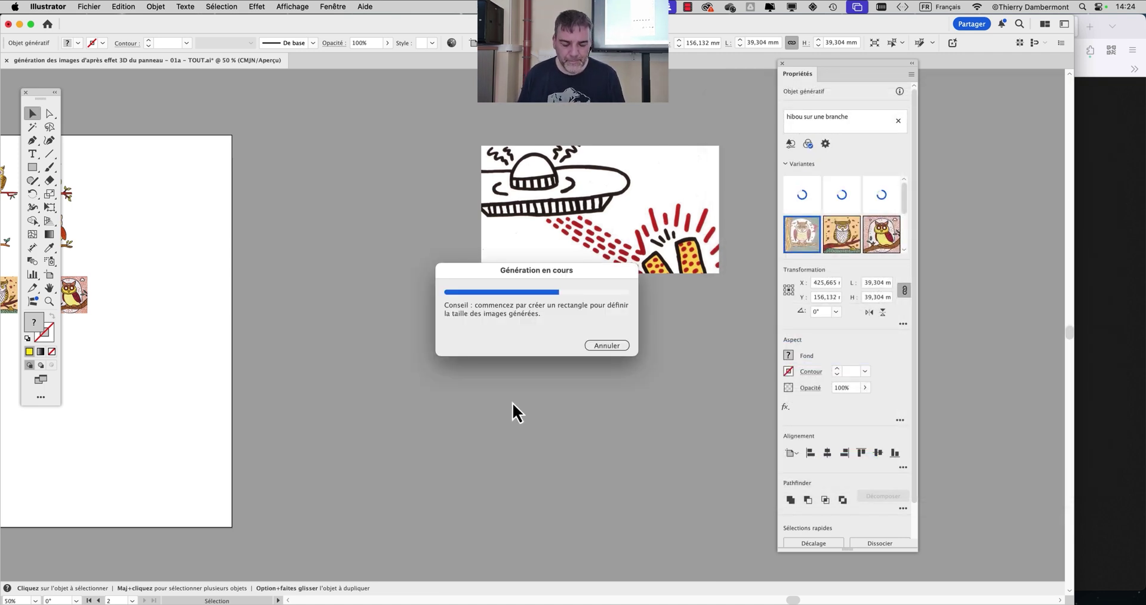
pyautogui.hscroll(-10, 535, 305)
# - Duplicate the new owl rightward, switching the copies to the yellow-moon and sun-and-grass variants
pyautogui.scroll(1, 253, 310)
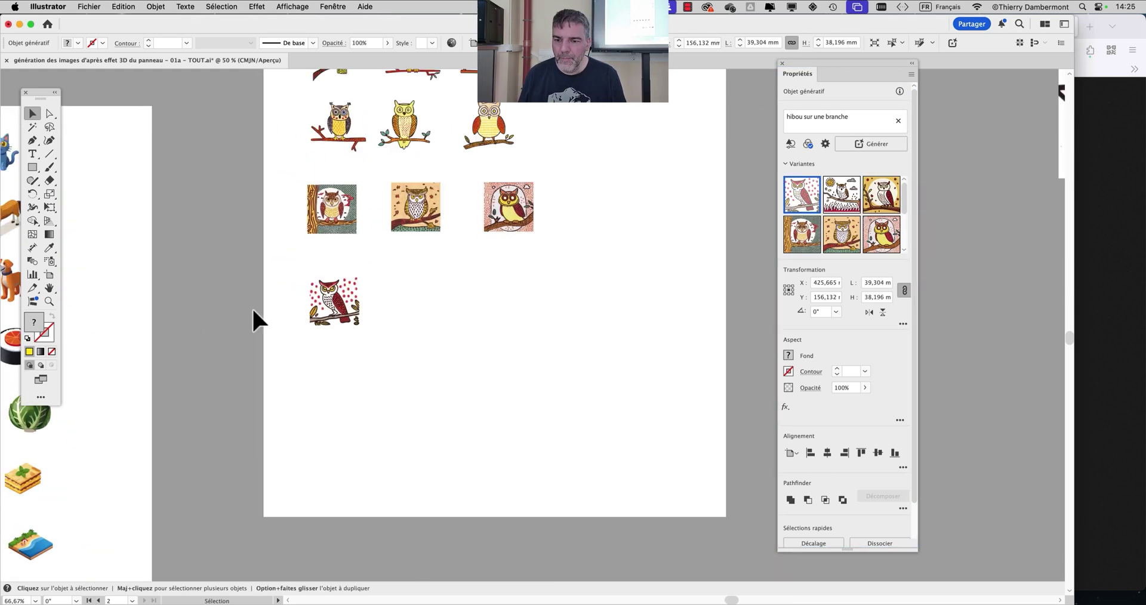
pyautogui.scroll(5, 254, 310)
pyautogui.moveTo(286, 266); pyautogui.dragTo(620, 262)
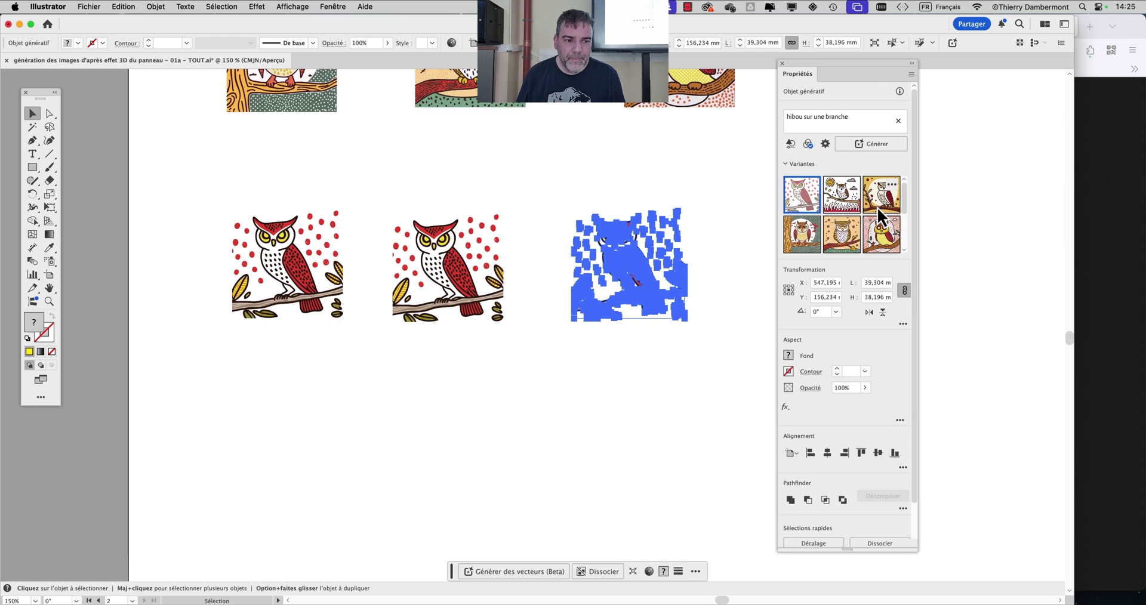
pyautogui.click(880, 203)
pyautogui.click(504, 269)
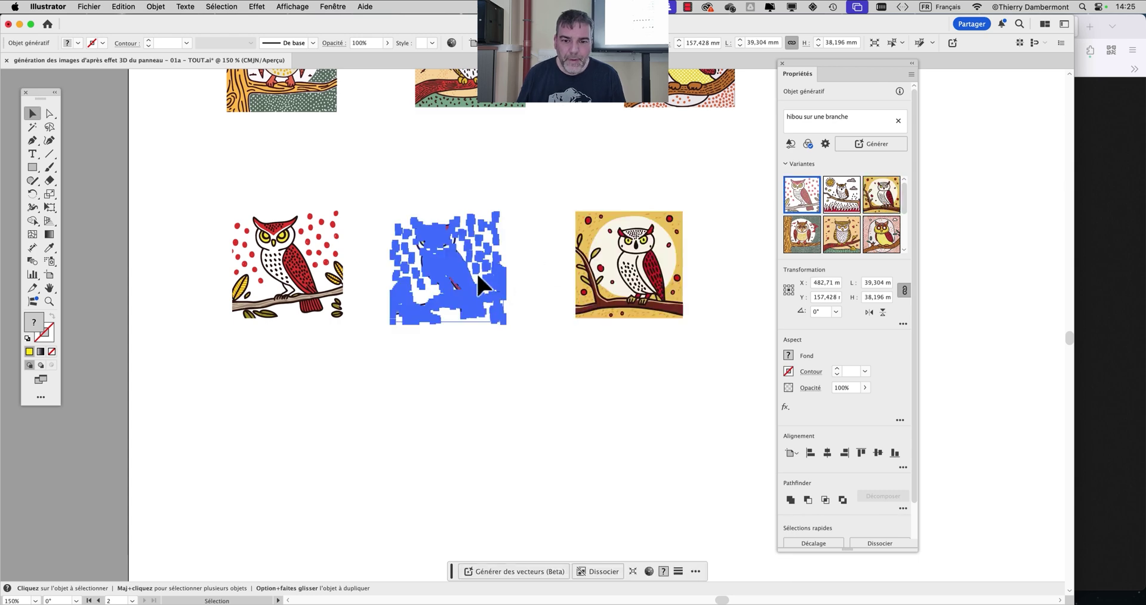
pyautogui.click(833, 203)
pyautogui.click(713, 310)
# - Move the properties panel off the owls so the rows are visible
pyautogui.scroll(1, 337, 288)
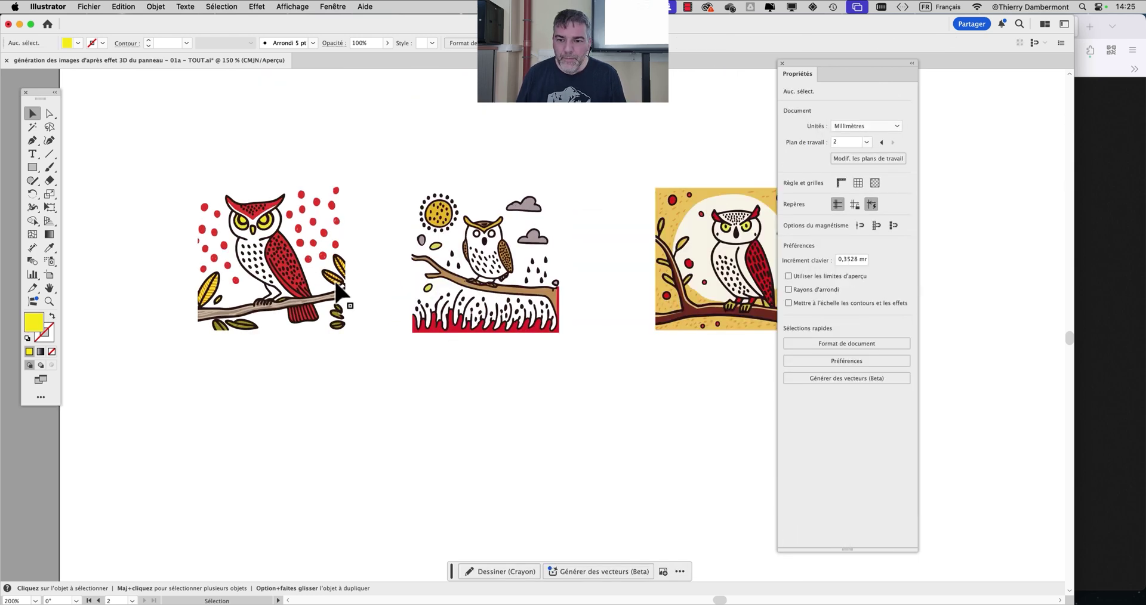
pyautogui.scroll(1, 337, 288)
pyautogui.moveTo(835, 63); pyautogui.dragTo(966, 293)
pyautogui.scroll(2, 460, 335)
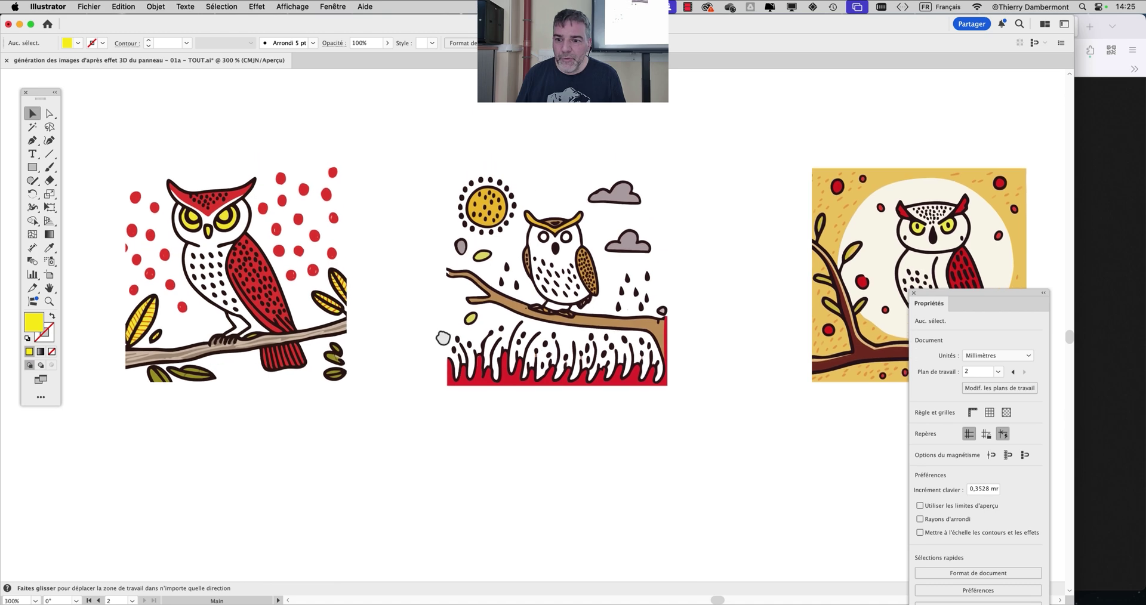
pyautogui.scroll(-1, 492, 299)
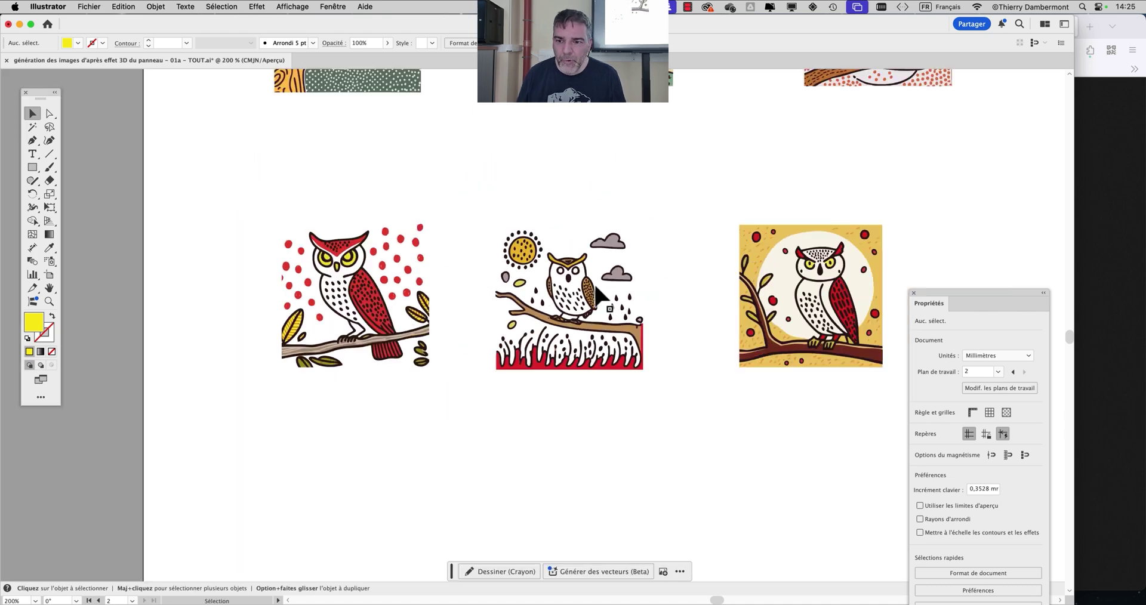
pyautogui.scroll(3, 435, 293)
# - Raise the lower row of owls and align each framed variant under the owl above it
pyautogui.moveTo(786, 446); pyautogui.dragTo(791, 457)
pyautogui.moveTo(773, 399); pyautogui.dragTo(773, 295)
pyautogui.click(666, 379)
pyautogui.moveTo(602, 323); pyautogui.dragTo(645, 299)
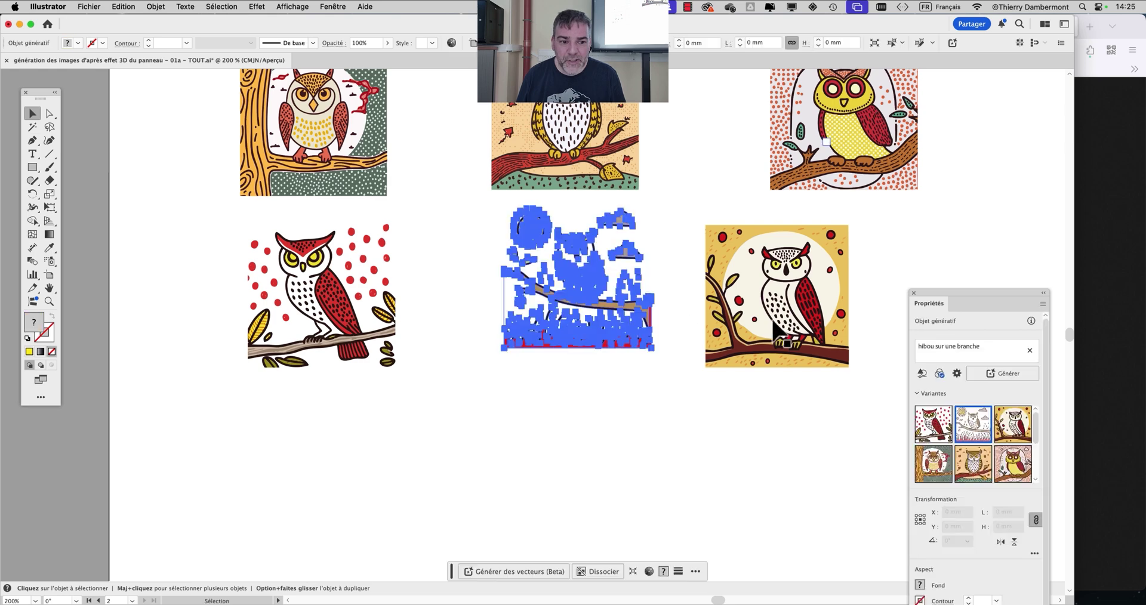
pyautogui.moveTo(776, 298); pyautogui.dragTo(843, 274)
pyautogui.moveTo(719, 424); pyautogui.dragTo(653, 505)
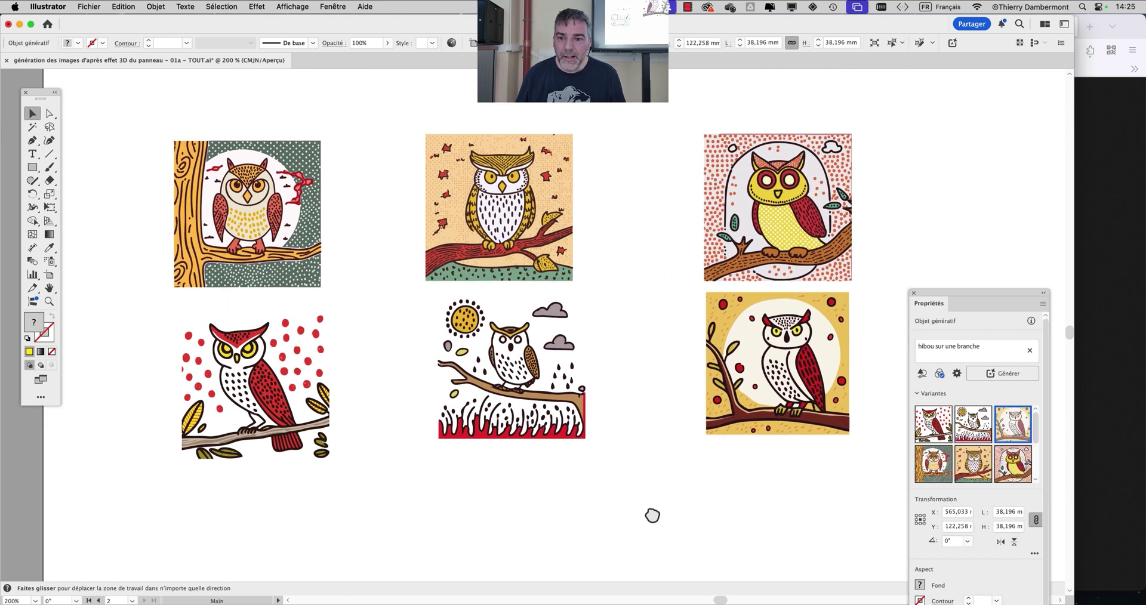
pyautogui.click(653, 517)
# - Zoom out to check the whole owl artboard and centre it in the window
pyautogui.press('super+minus')
pyautogui.press('super+minus')
pyautogui.press('super+minus')
pyautogui.press('super+minus')
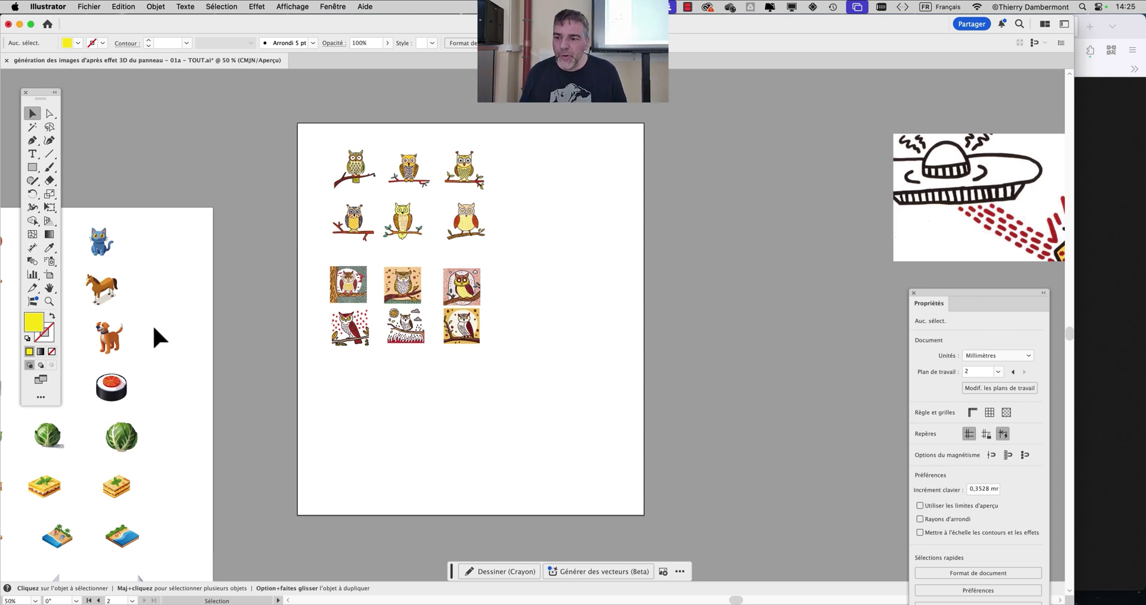
pyautogui.hscroll(-10, 156, 335)
pyautogui.scroll(3, 465, 358)
pyautogui.scroll(-5, 468, 363)
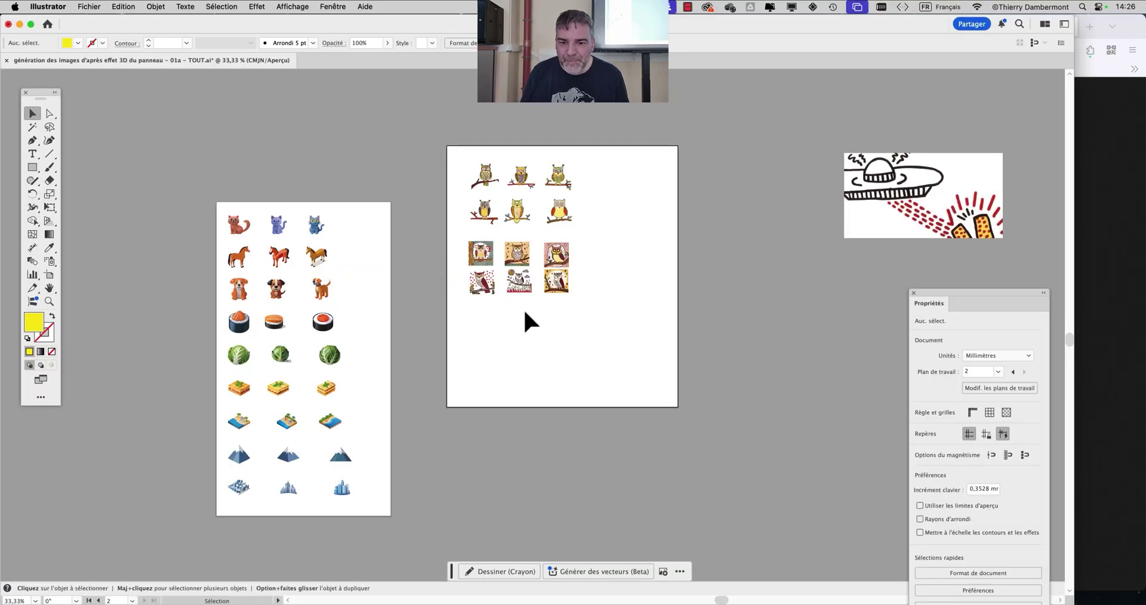
pyautogui.scroll(5, 482, 175)
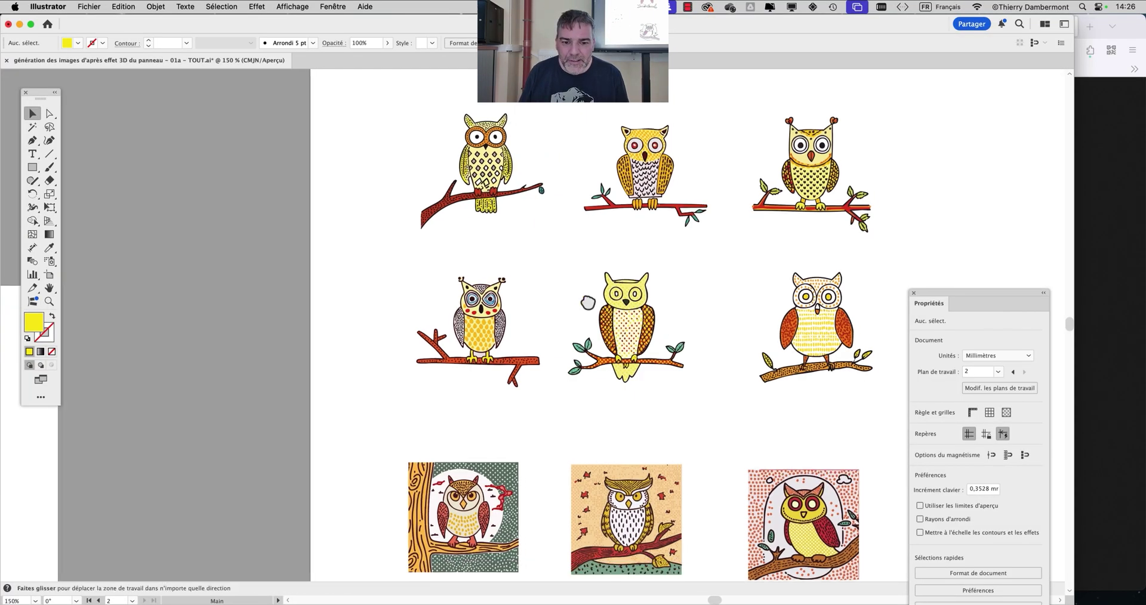
pyautogui.hscroll(3, 651, 352)
pyautogui.scroll(-6, 783, 383)
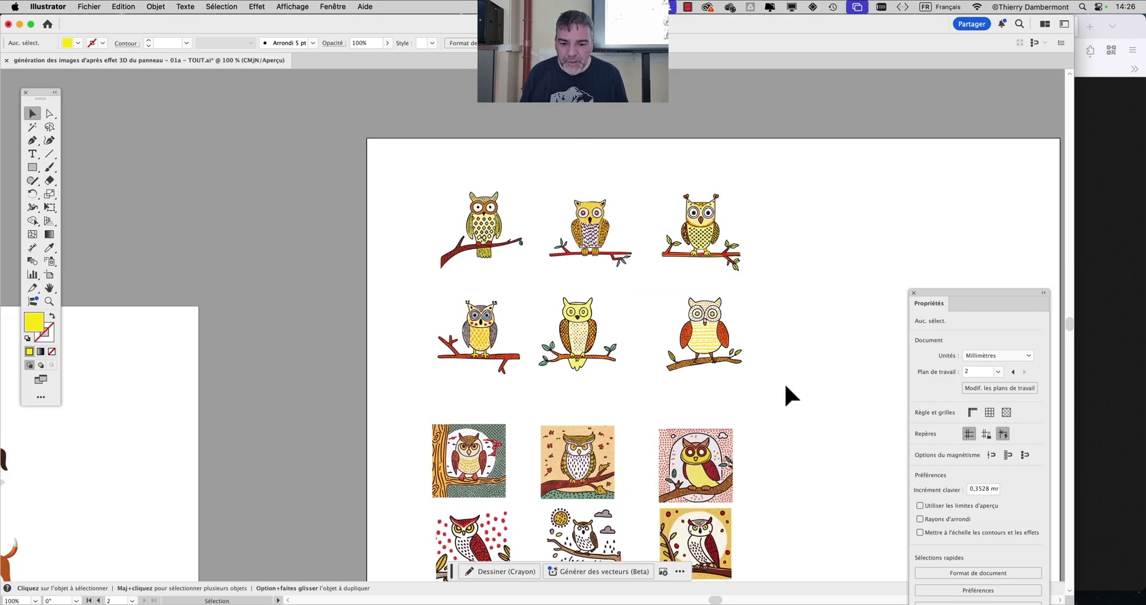
pyautogui.moveTo(689, 419); pyautogui.dragTo(589, 332)
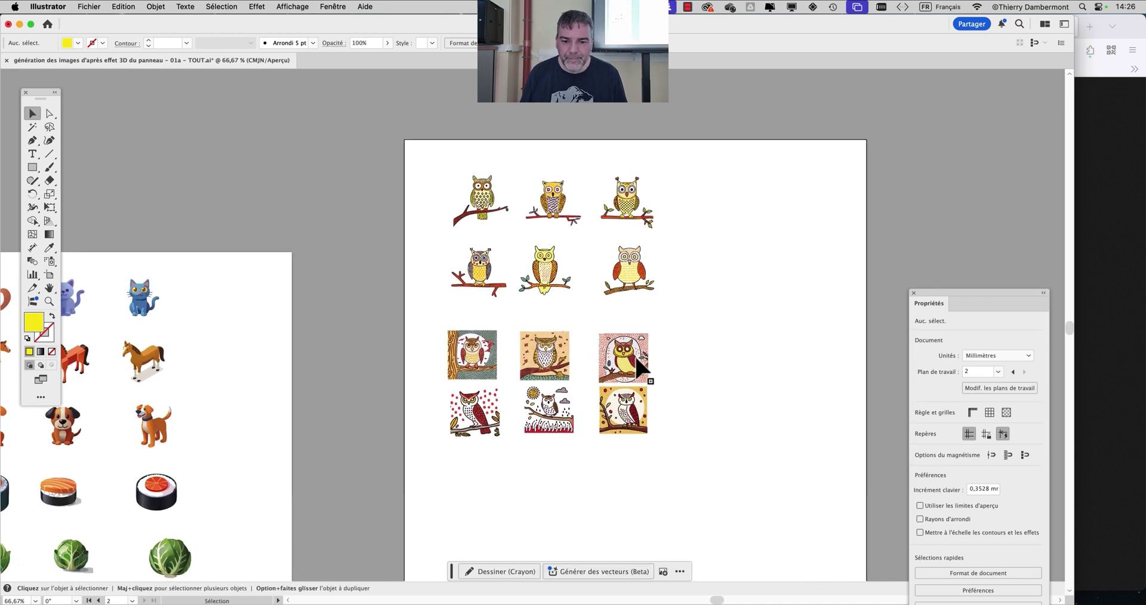
pyautogui.click(90, 7)
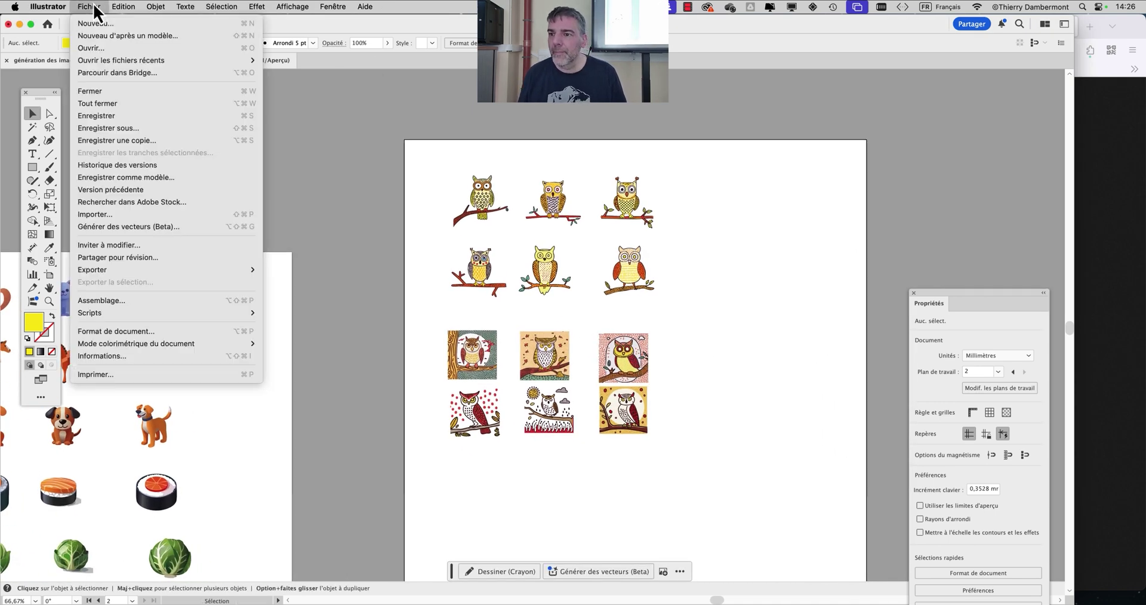
# - Choose Enregistrer sous for the owl document, then bring Finder to the front
pyautogui.click(145, 128)
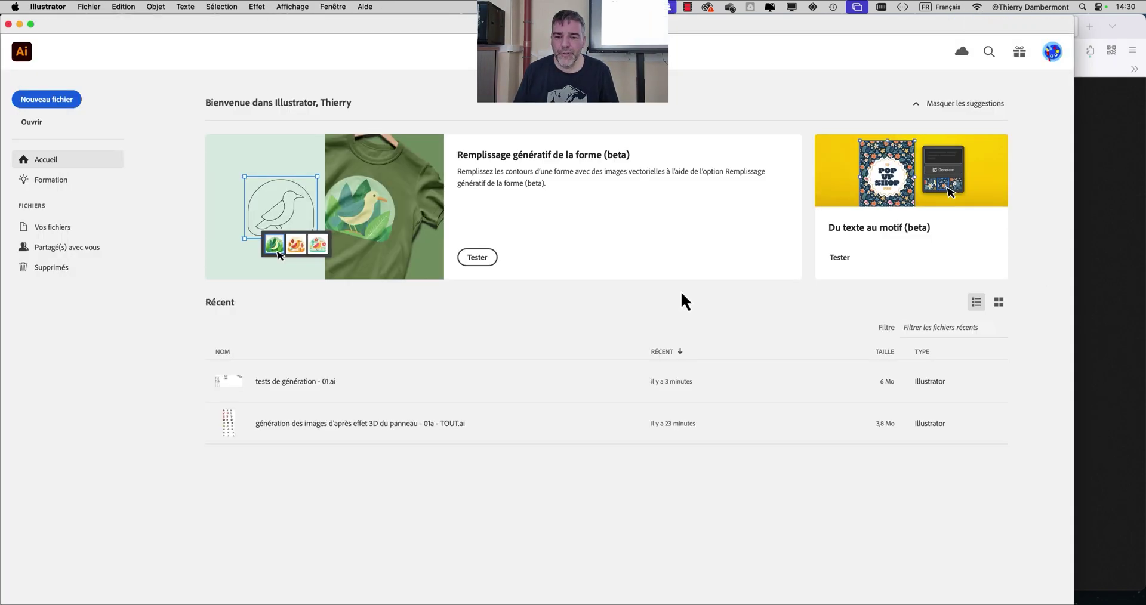
pyautogui.press('super+Tab')
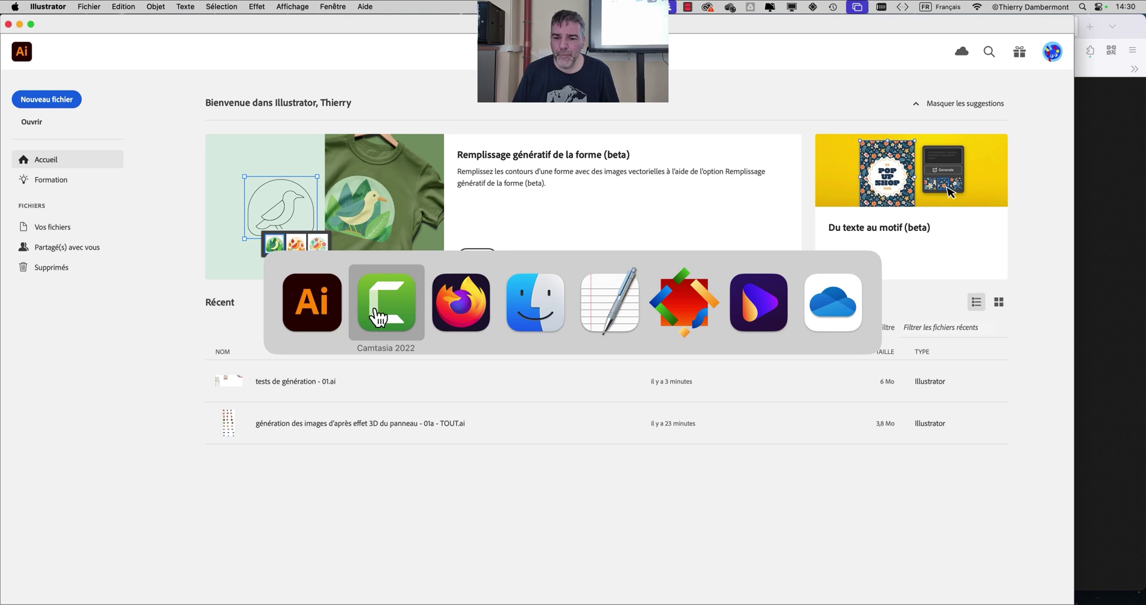
pyautogui.click(541, 325)
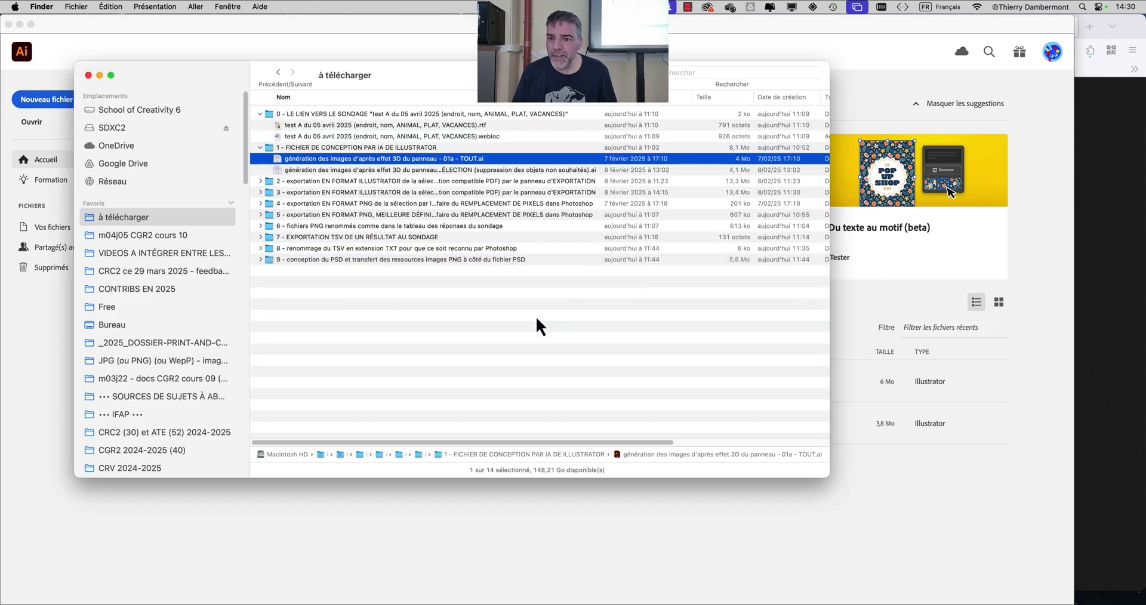
# - Select the 01b SÉLECTION .ai file, keeping its name, and drag it onto Illustrator to open it
pyautogui.click(400, 334)
pyautogui.click(334, 171)
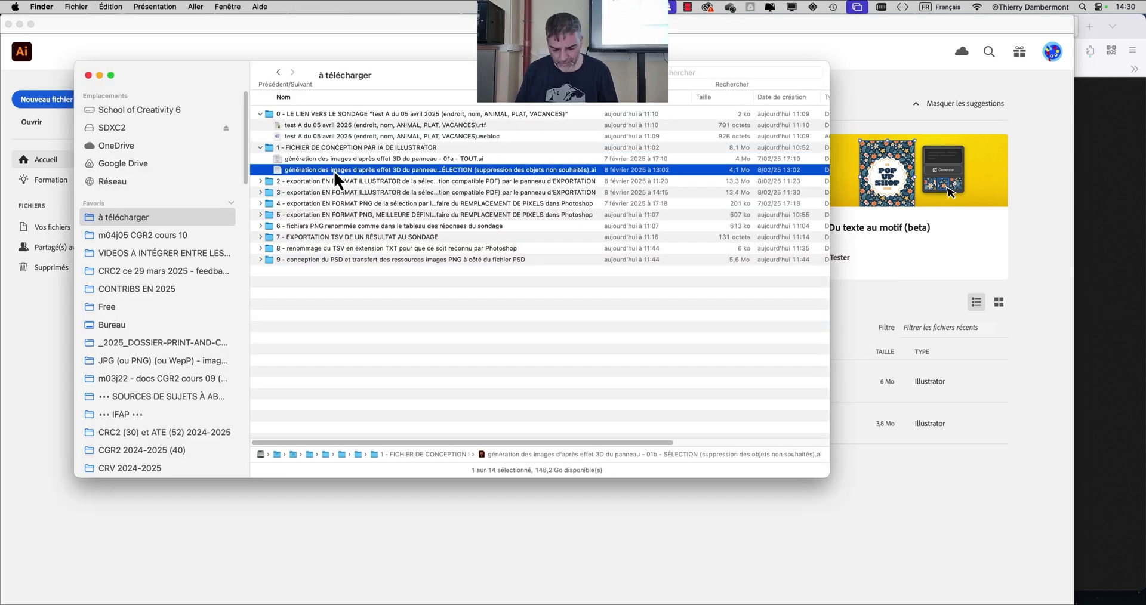
pyautogui.click(334, 171)
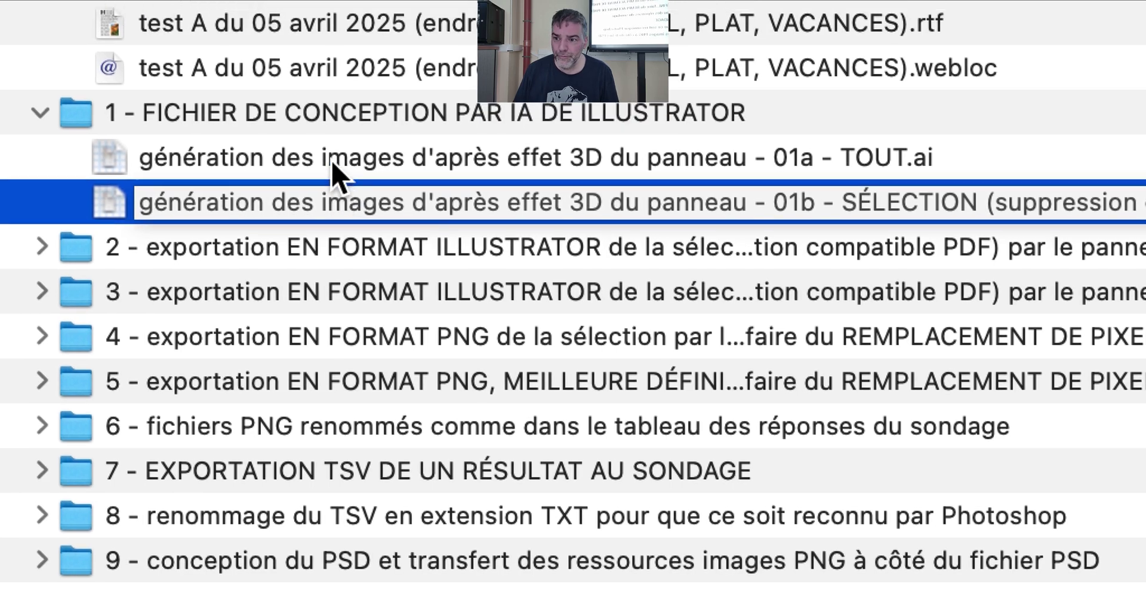
pyautogui.press('Return')
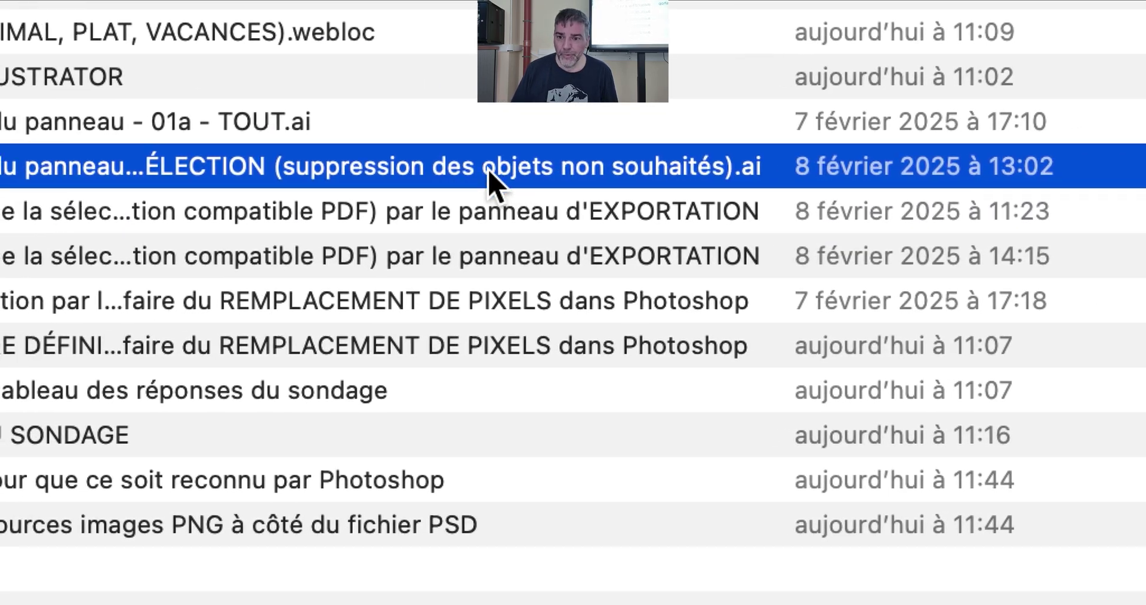
pyautogui.press('Return')
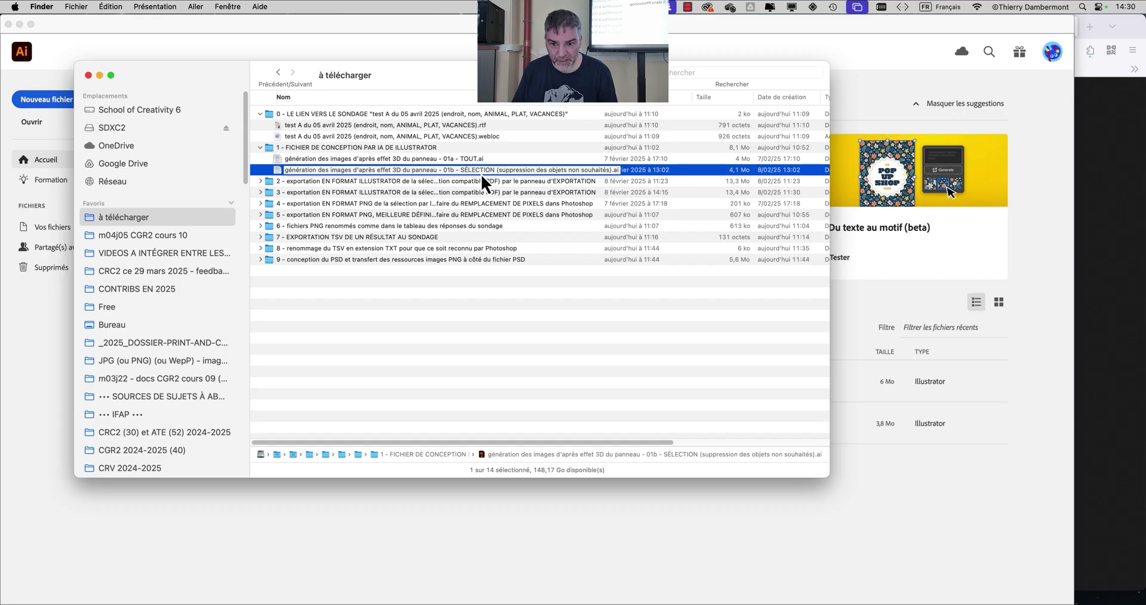
pyautogui.press('Return')
pyautogui.moveTo(277, 173); pyautogui.dragTo(28, 277)
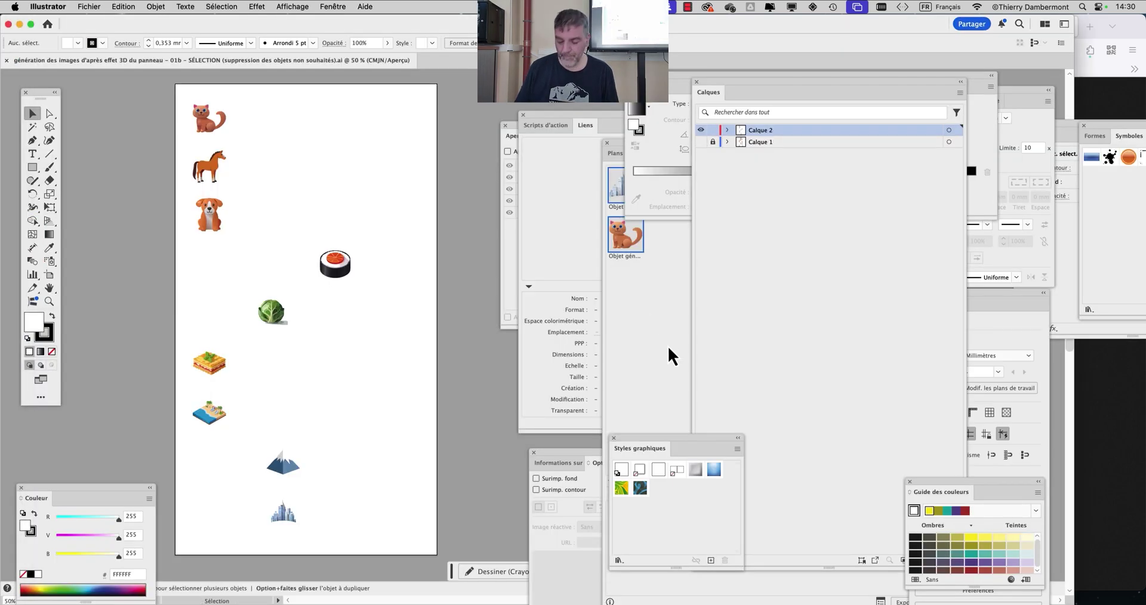
# - Hide the panels, review the 01b icon artboard, and close the 01b document
pyautogui.hotkey('shift', 'Tab')
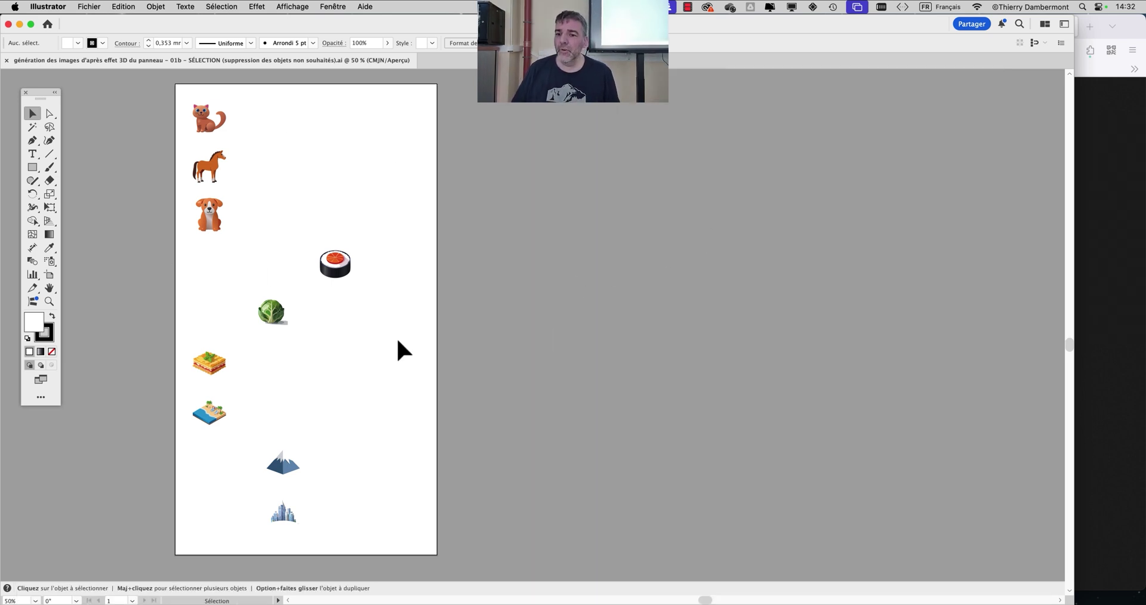
pyautogui.scroll(2, 209, 113)
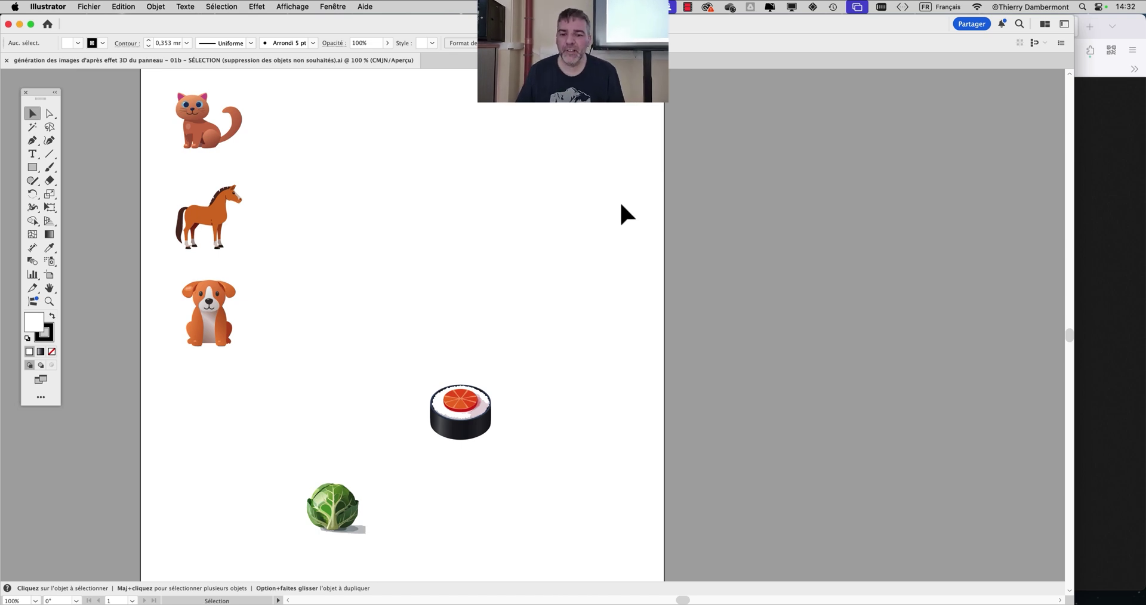
pyautogui.scroll(-2, 588, 248)
pyautogui.moveTo(460, 255); pyautogui.dragTo(388, 198)
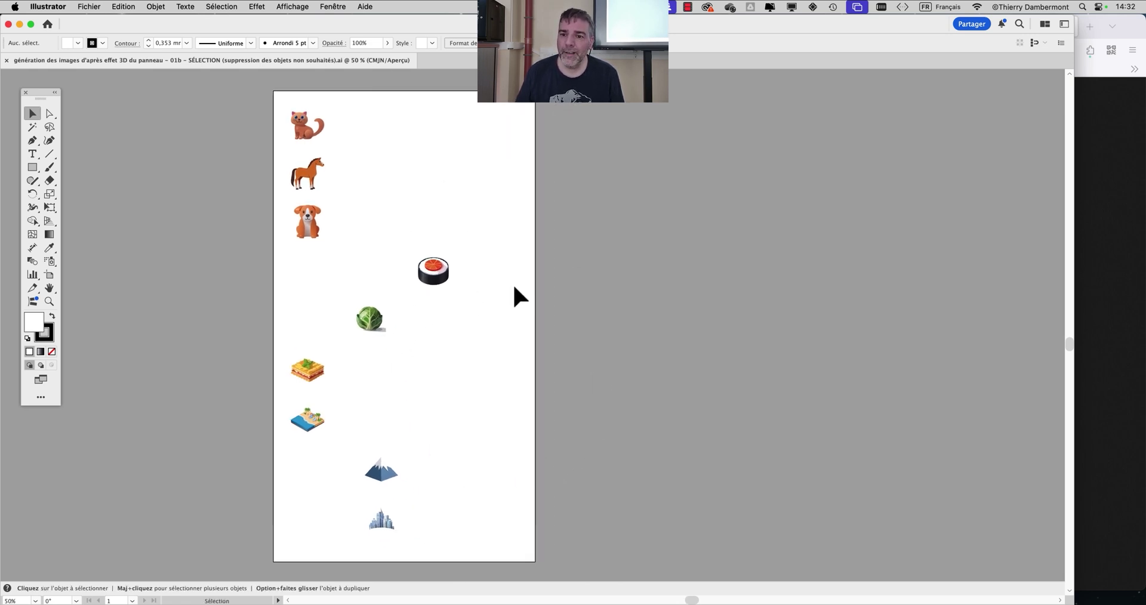
pyautogui.click(7, 60)
pyautogui.press('super+Tab')
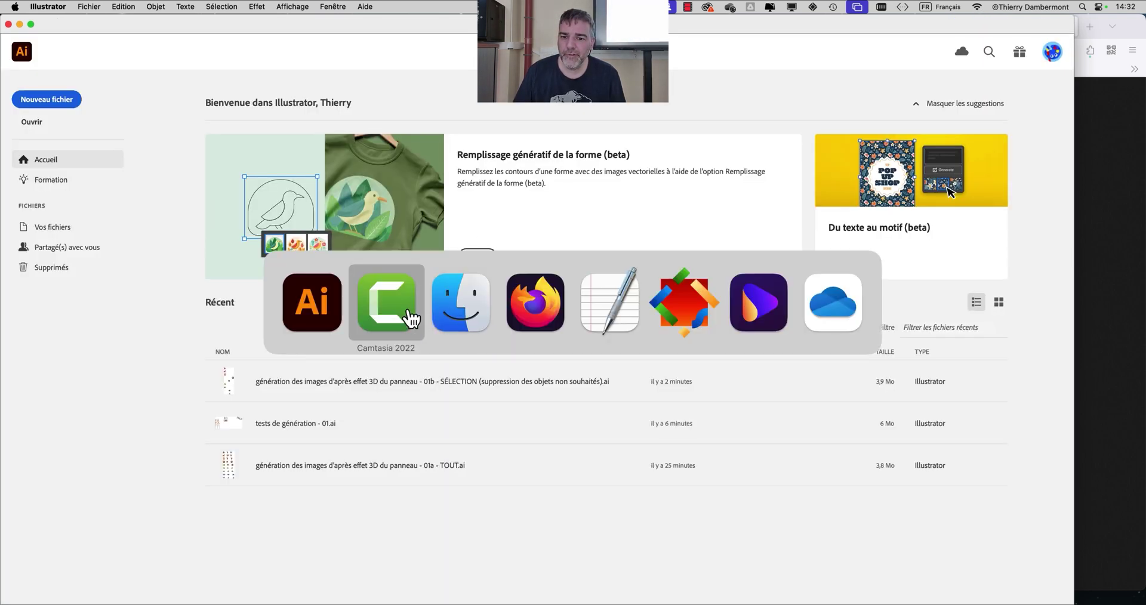
# - Expand folder 2 and its AI subfolder in Finder and browse Objet génératif (2) through (9).ai
pyautogui.click(469, 316)
pyautogui.click(271, 181)
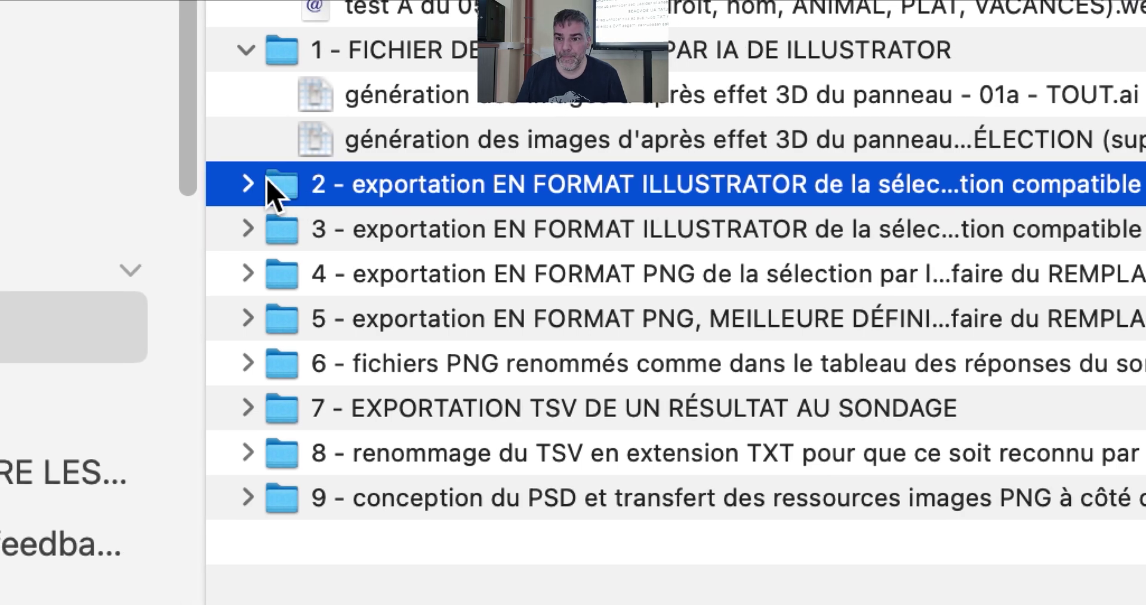
pyautogui.click(228, 182)
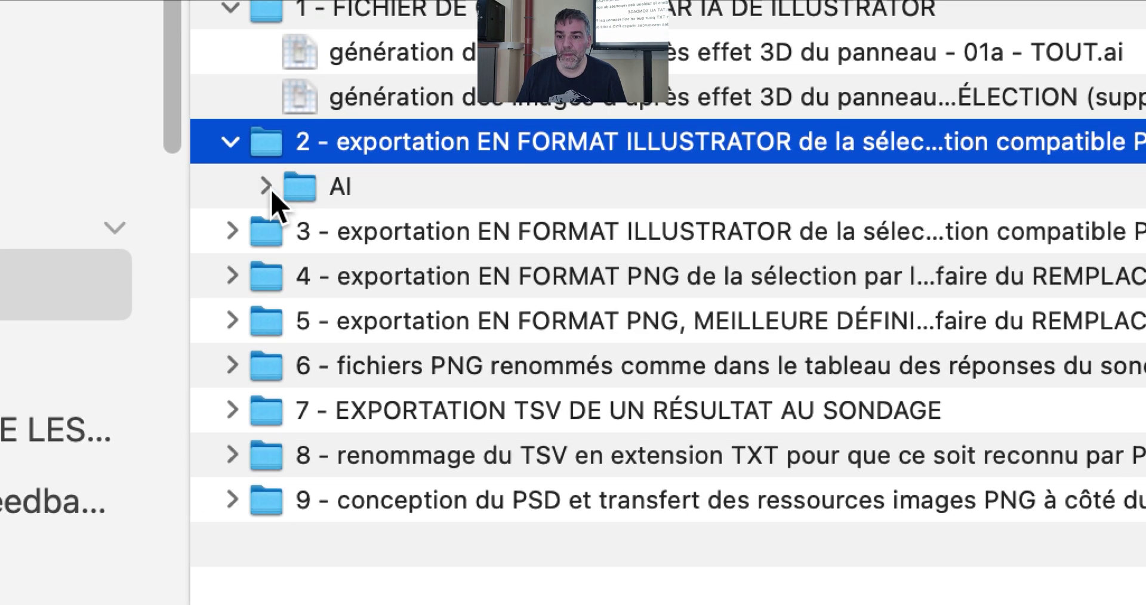
pyautogui.click(266, 188)
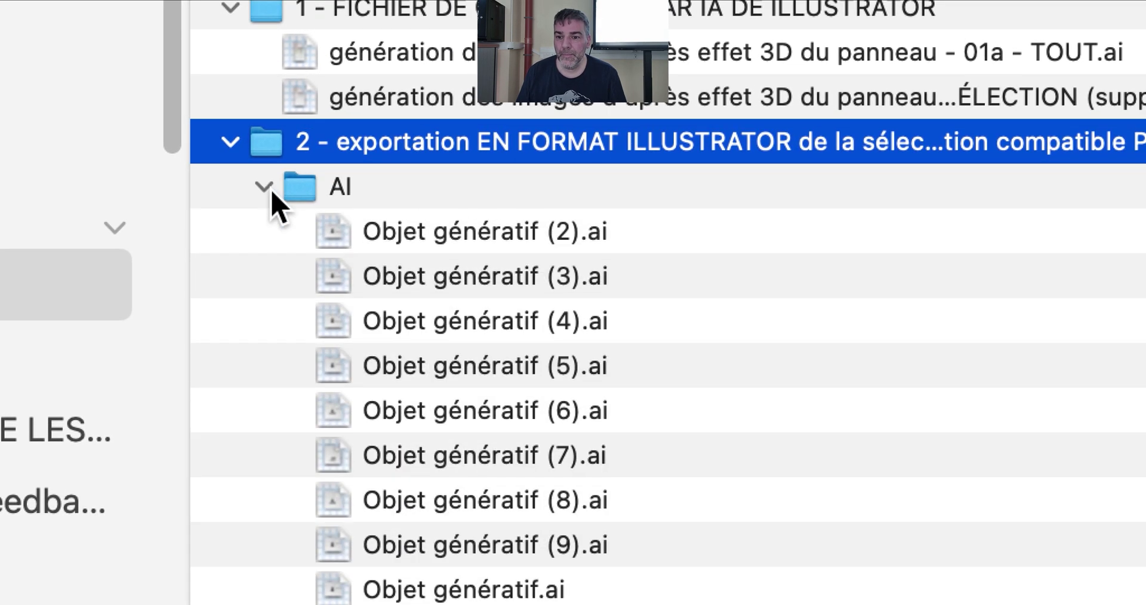
pyautogui.click(394, 238)
pyautogui.press('Down')
pyautogui.press('Down')
pyautogui.press('Down')
pyautogui.press('Down')
pyautogui.press('Down')
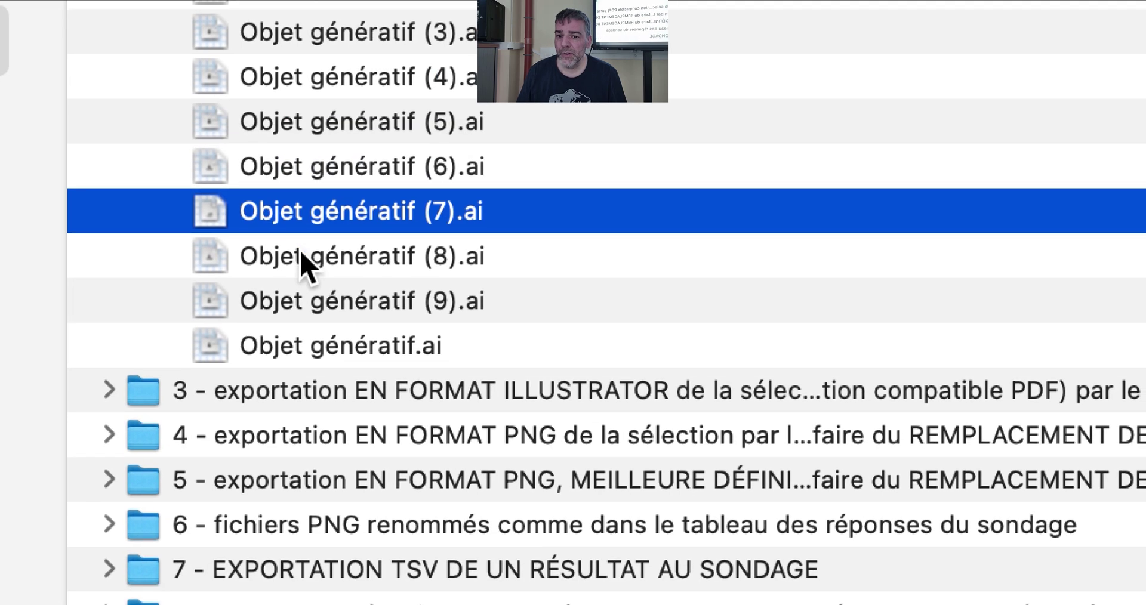
pyautogui.press('Down')
pyautogui.press('Down')
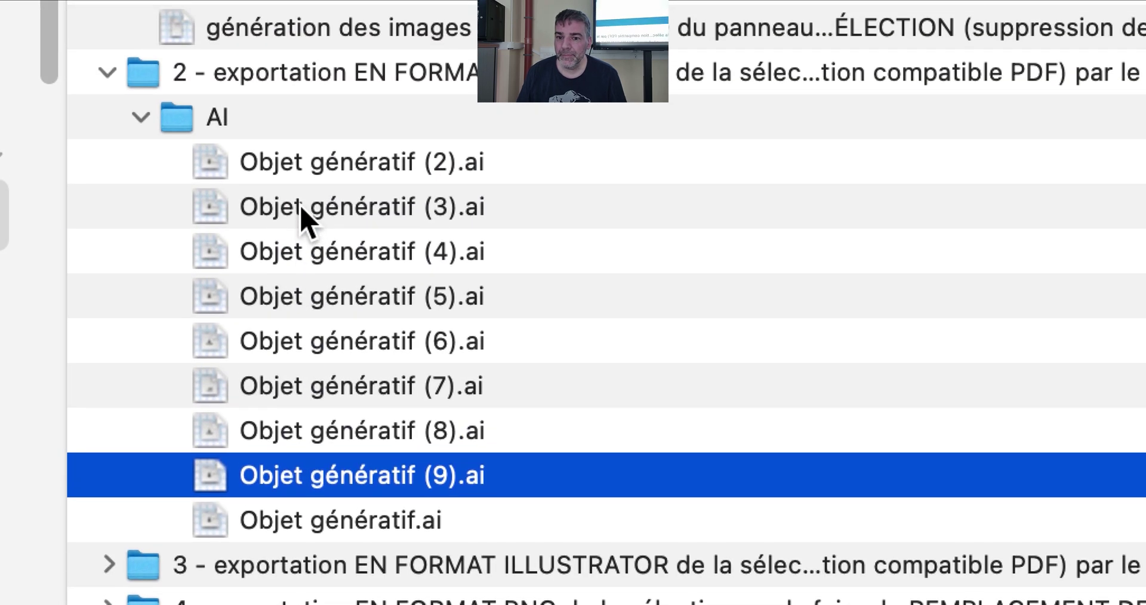
pyautogui.press('Up')
pyautogui.press('Up')
pyautogui.press('Up')
pyautogui.press('Up')
pyautogui.press('Up')
pyautogui.press('Up')
pyautogui.press('Up')
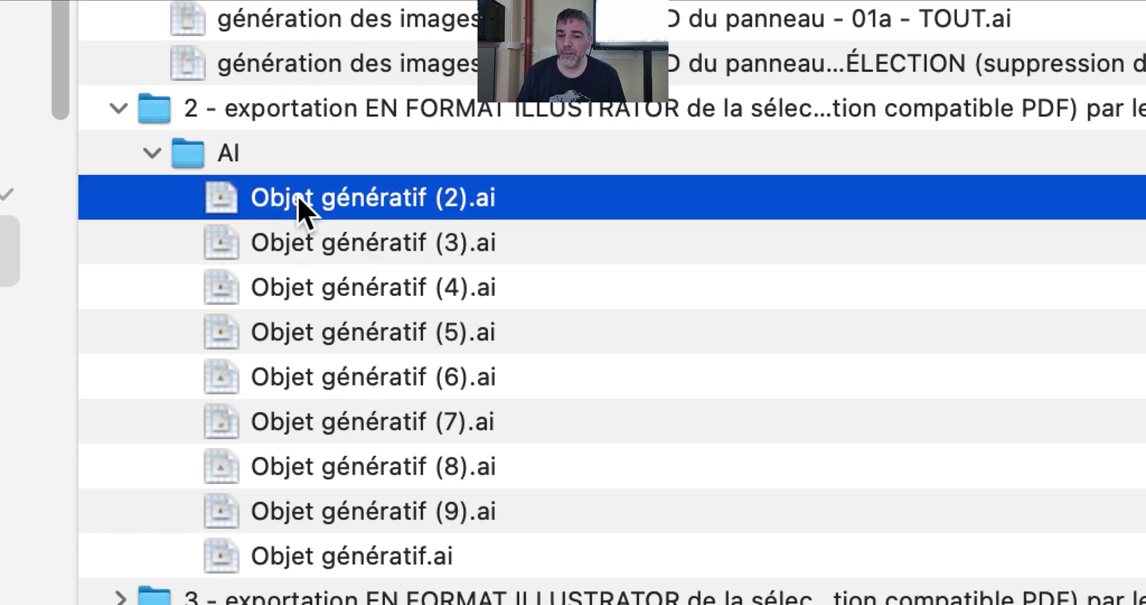
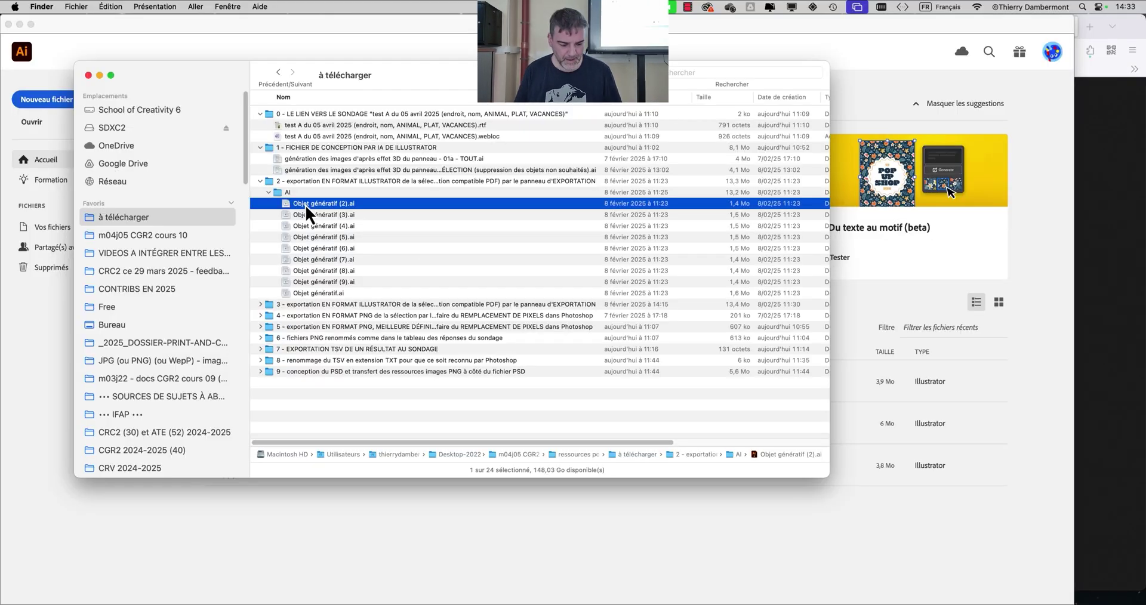
# - Select Objet génératif (4) through (6).ai and Quick Look (6).ai
pyautogui.click(328, 226)
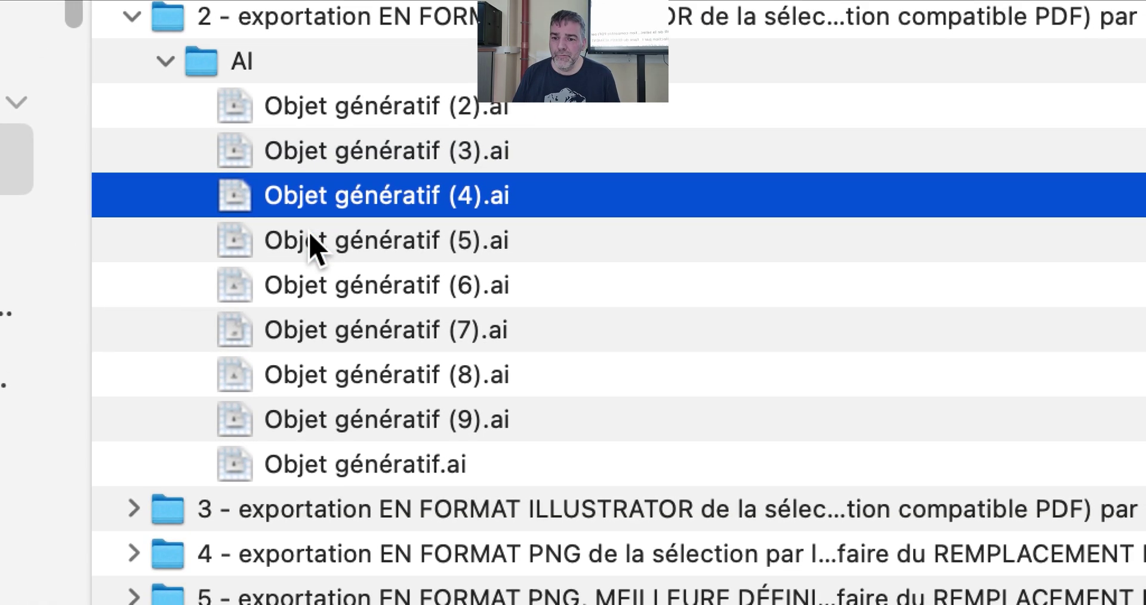
pyautogui.click(312, 240)
pyautogui.click(314, 286)
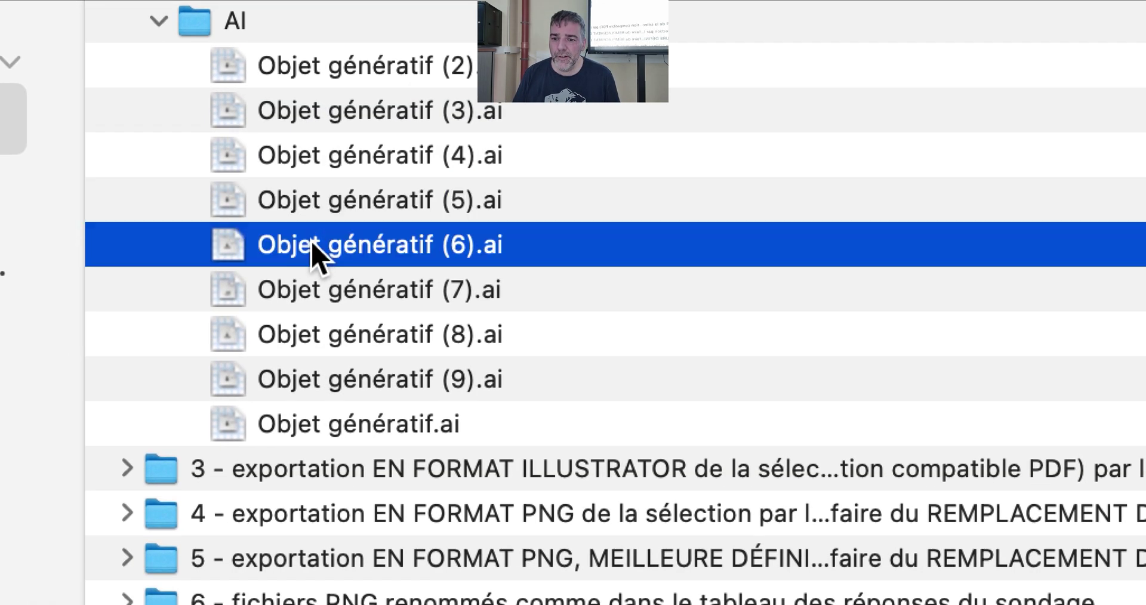
pyautogui.press('space')
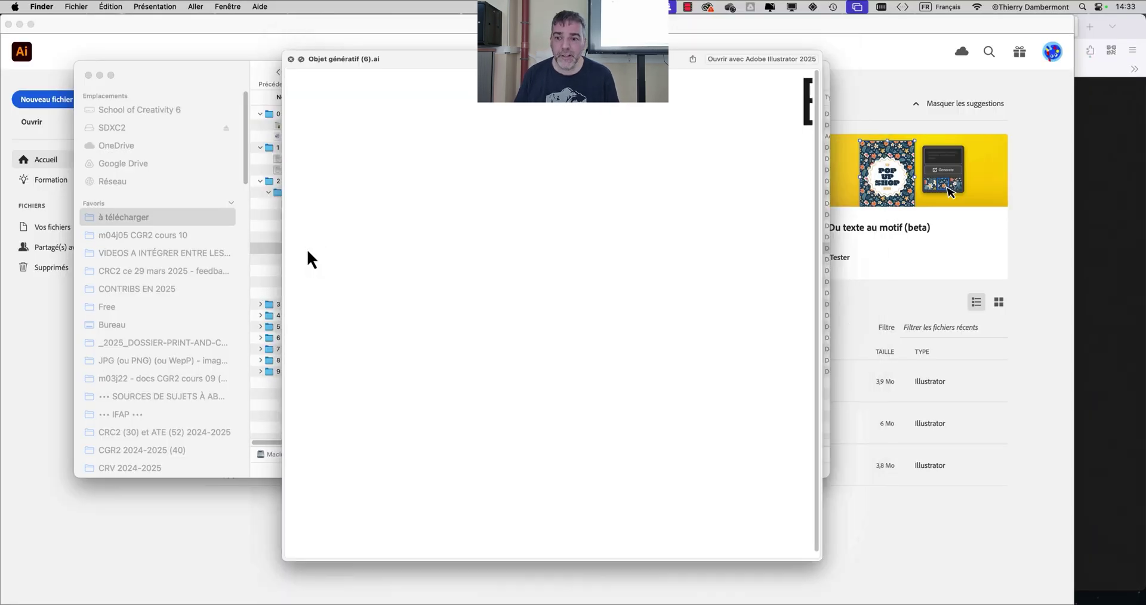
pyautogui.press('space')
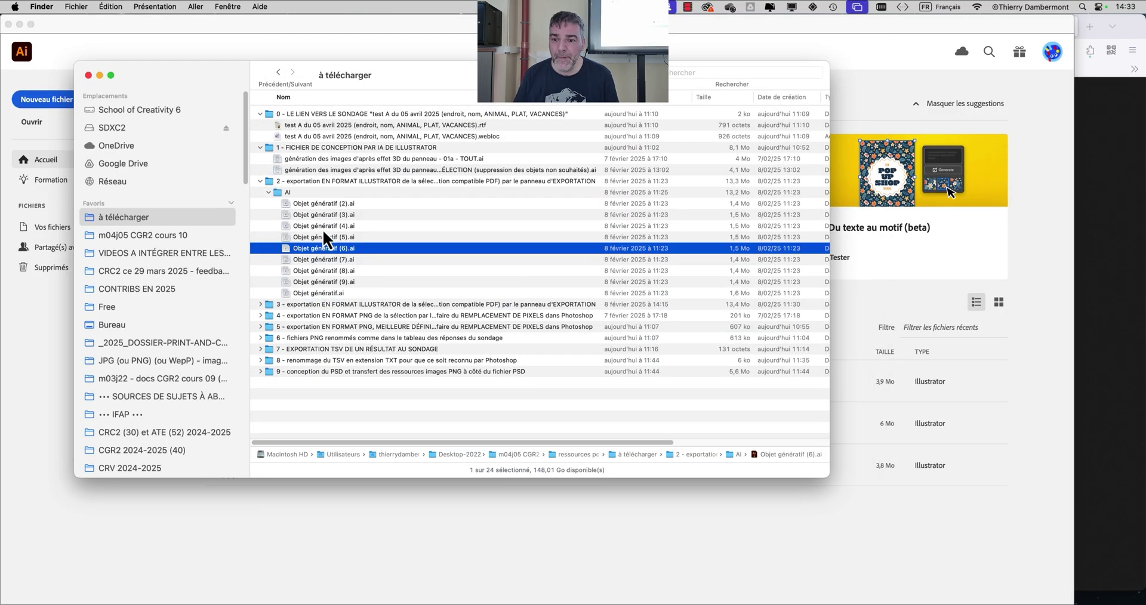
# - Open the AI folder in large-icon view and enlarge the window to show the files
pyautogui.click(299, 195)
pyautogui.doubleClick(298, 194)
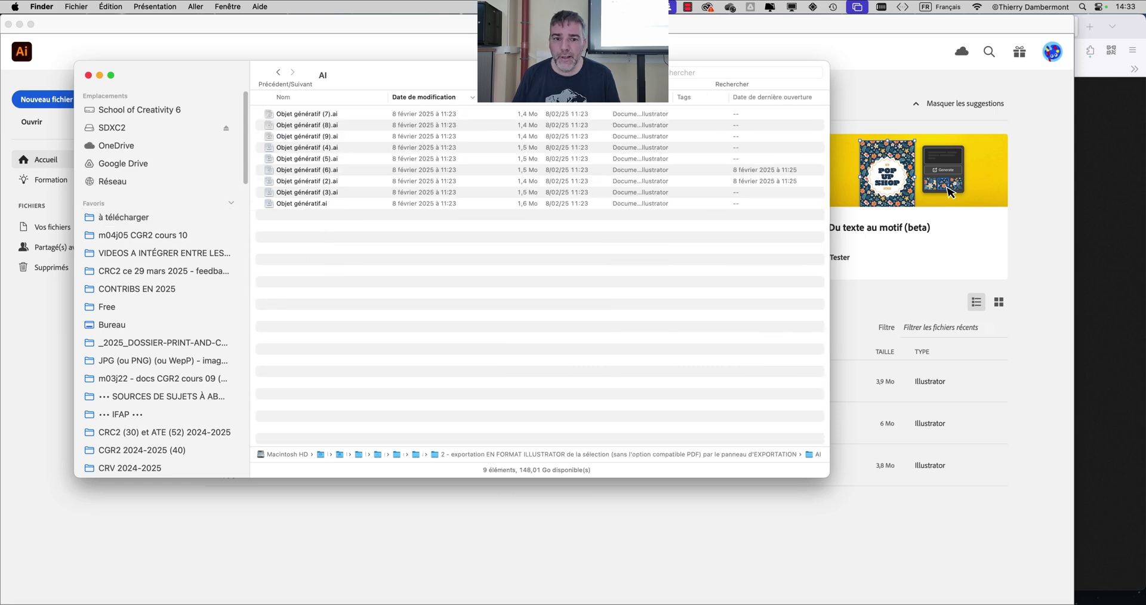
pyautogui.click(564, 72)
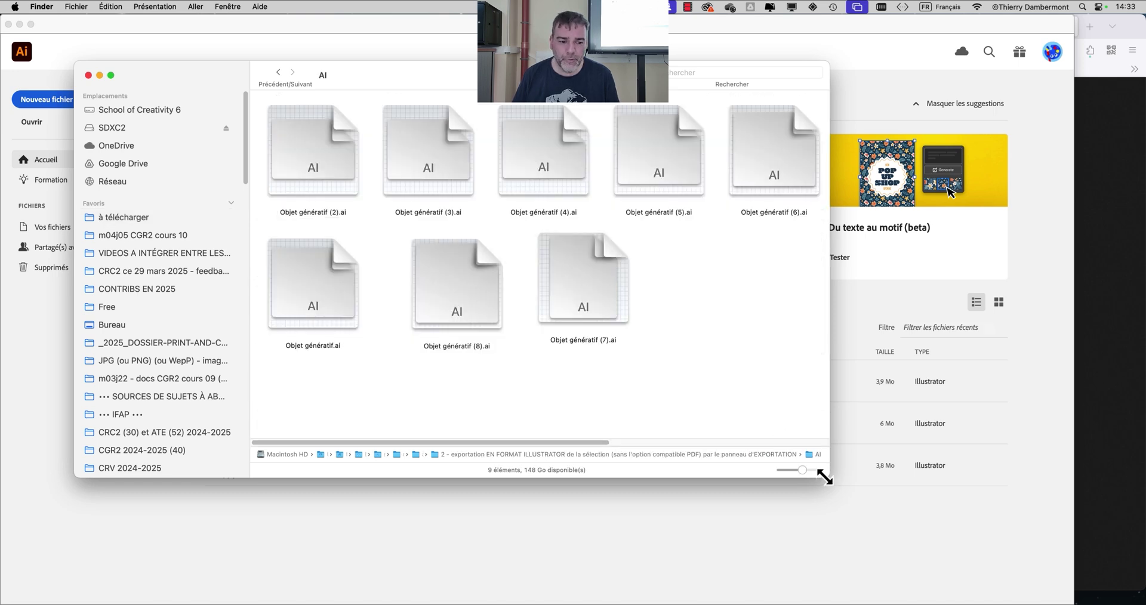
pyautogui.moveTo(829, 477); pyautogui.dragTo(1095, 563)
pyautogui.click(428, 161)
pyautogui.click(539, 166)
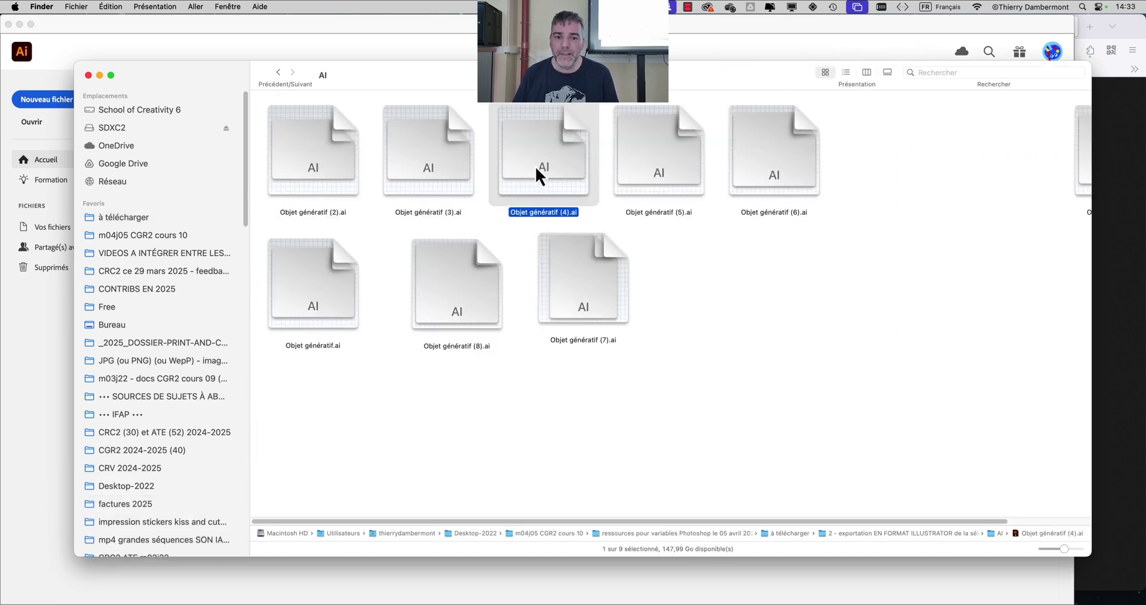
pyautogui.click(665, 170)
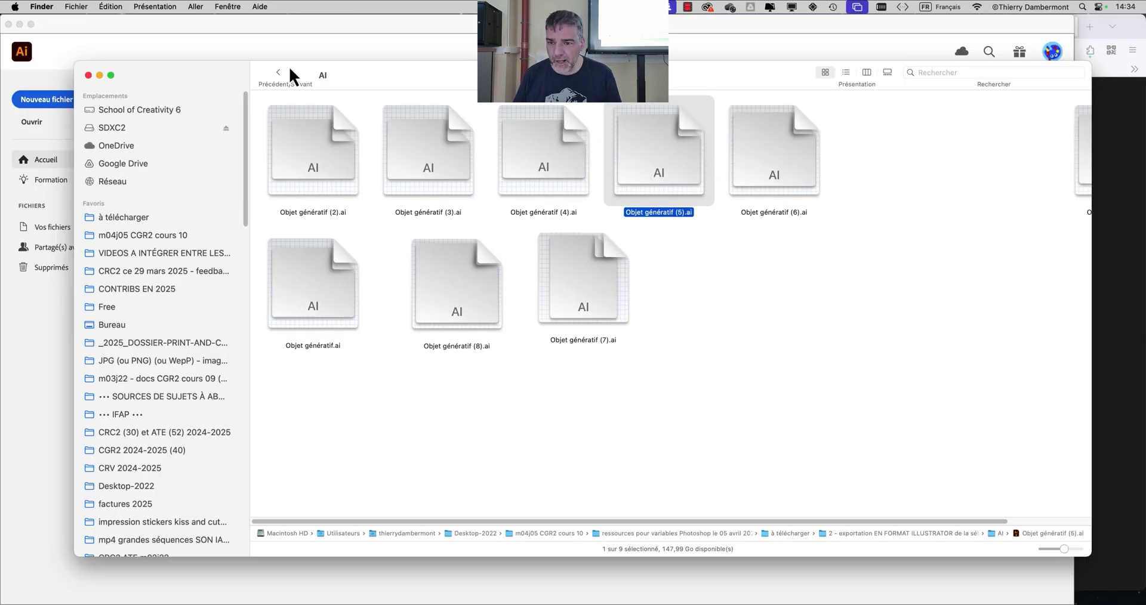
# - Back in à télécharger, expand folder 3 and its AI subfolder, and preview Objet génératif (5).ai
pyautogui.click(280, 71)
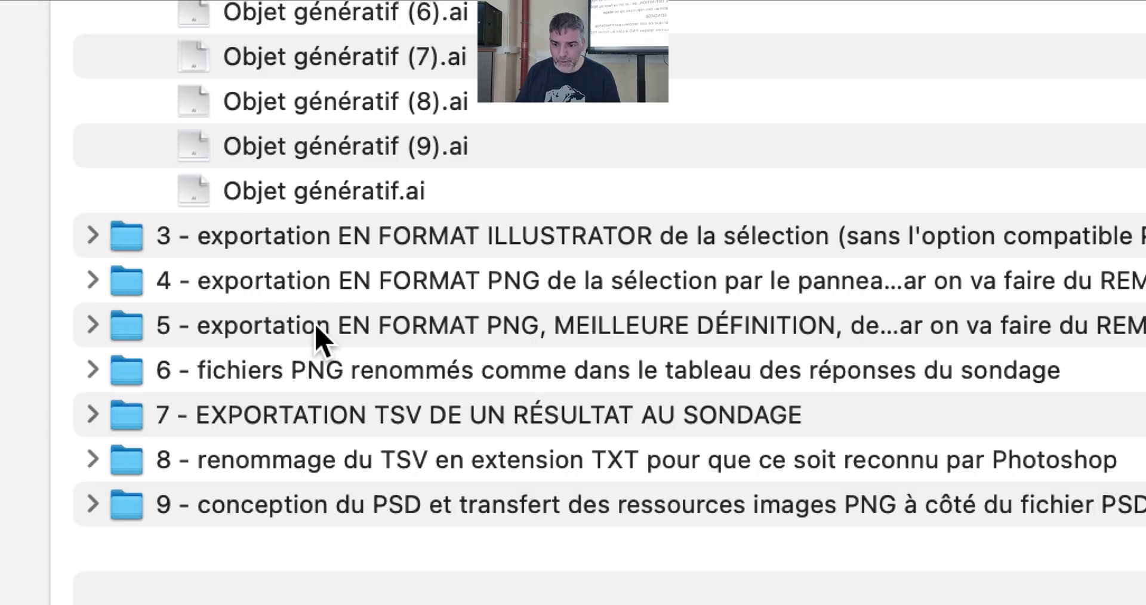
pyautogui.scroll(3, 320, 334)
pyautogui.click(320, 320)
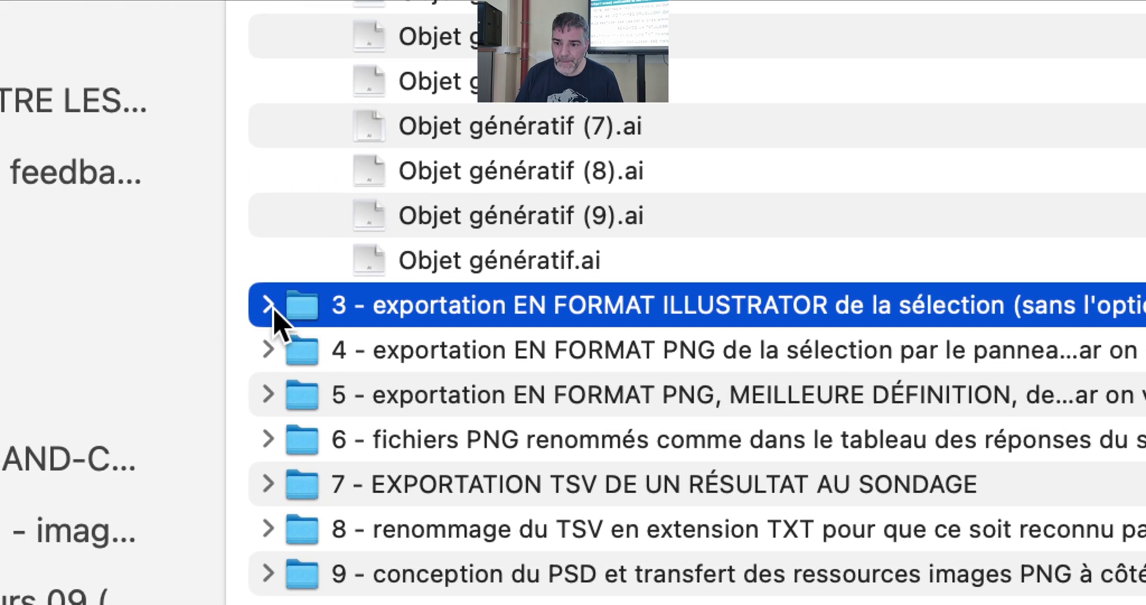
pyautogui.click(268, 305)
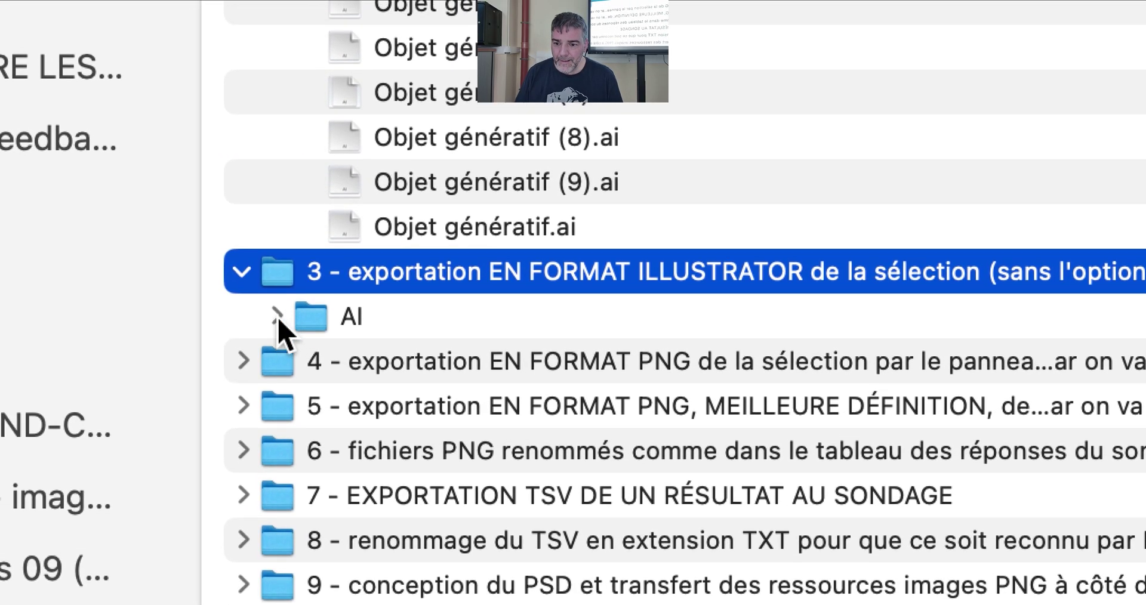
pyautogui.click(300, 350)
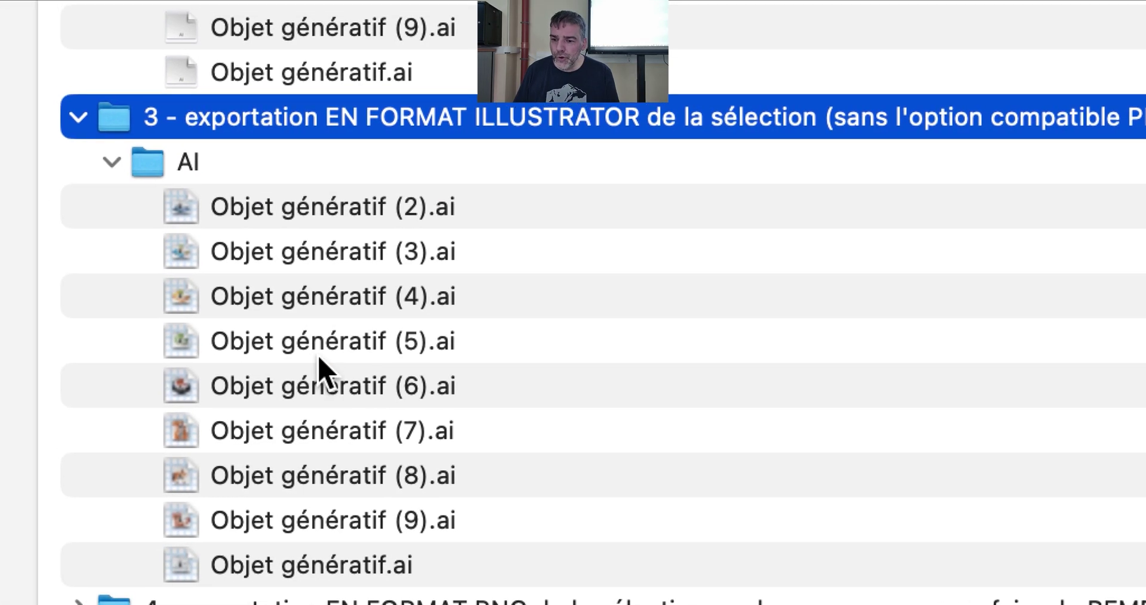
pyautogui.click(202, 447)
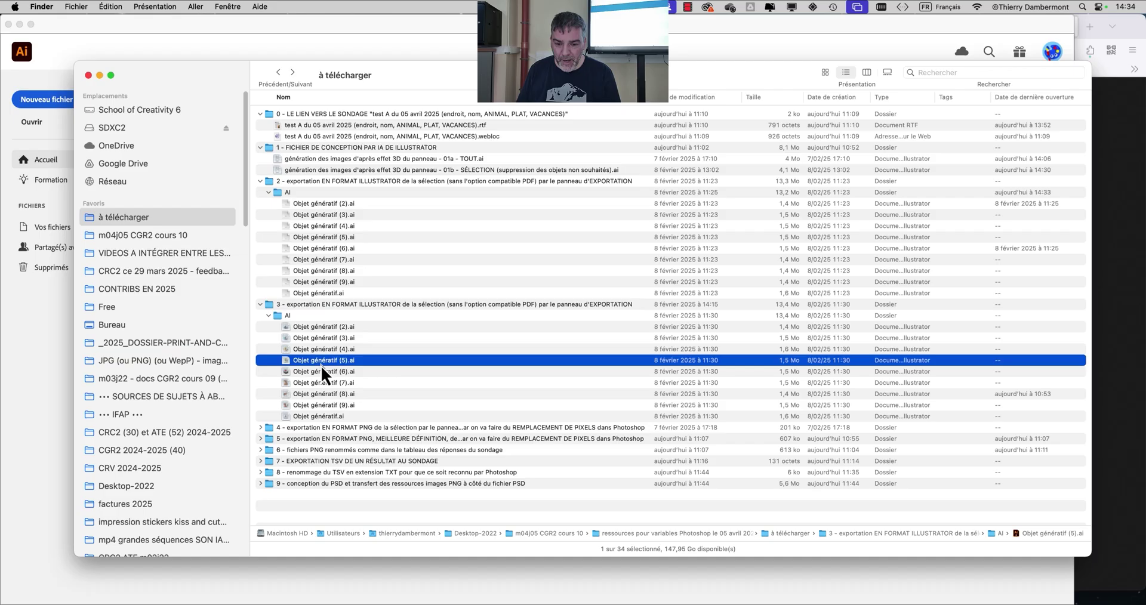
pyautogui.press('space')
pyautogui.press('space')
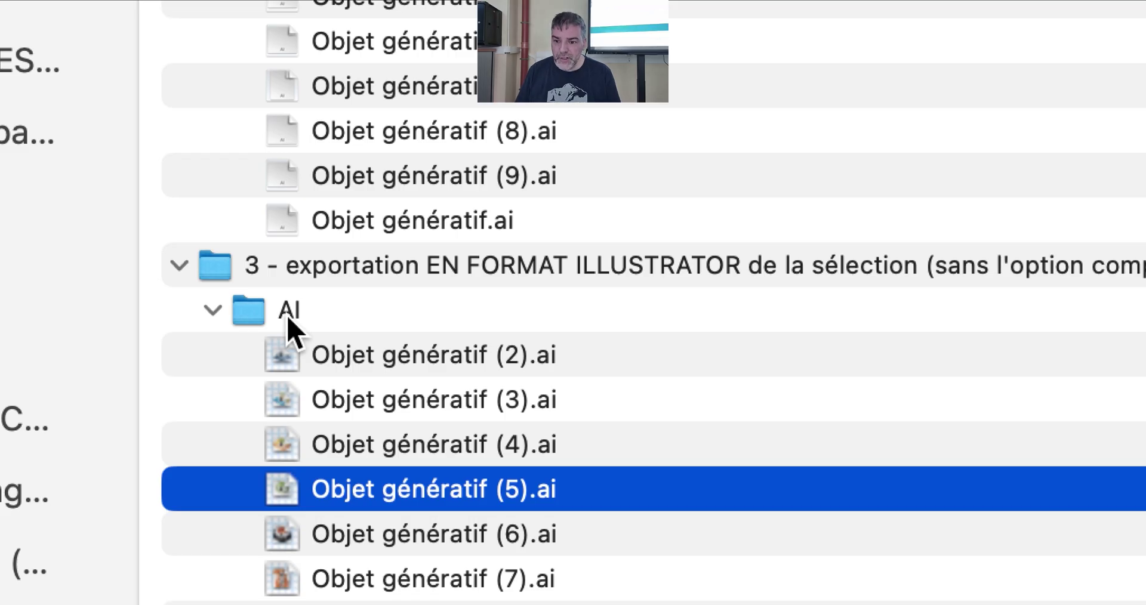
# - View folder 3's AI subfolder as icons with artwork thumbnails, then return to à télécharger
pyautogui.doubleClick(288, 316)
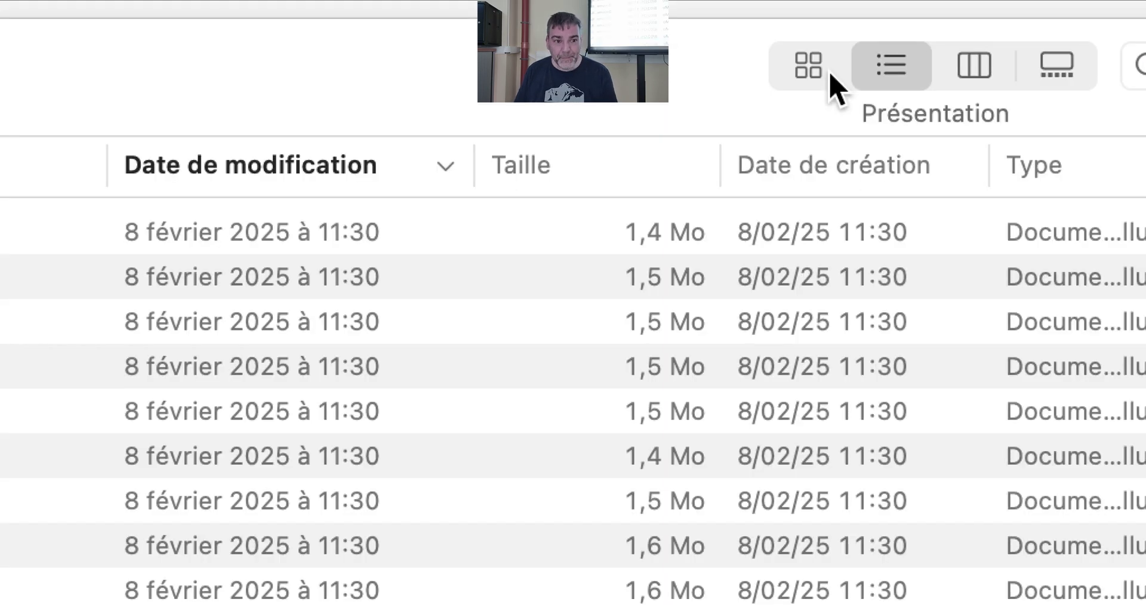
pyautogui.click(830, 73)
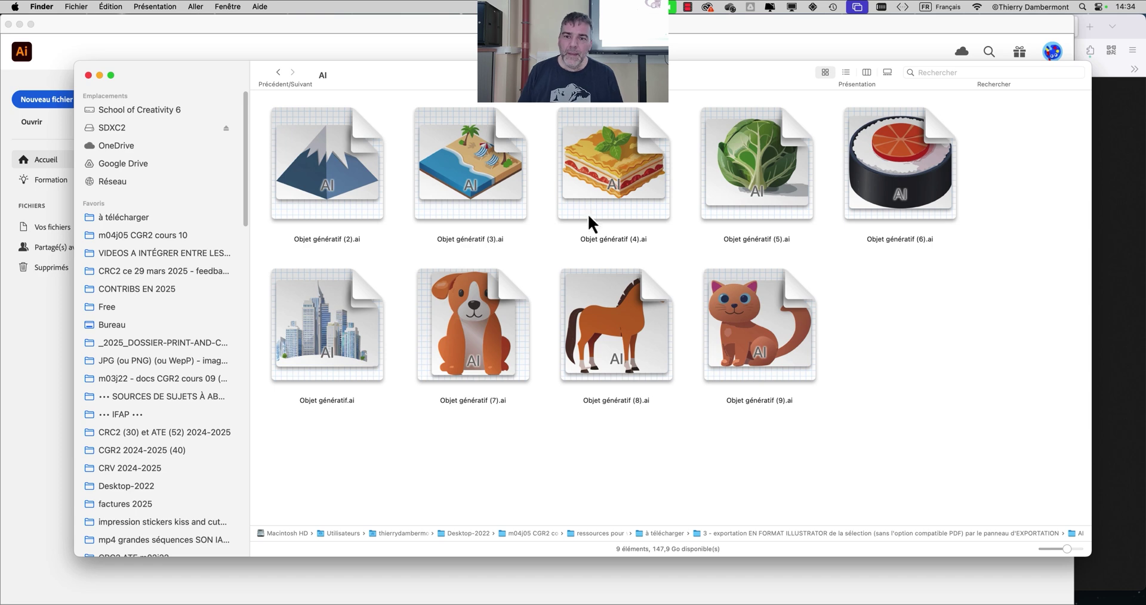
pyautogui.click(278, 73)
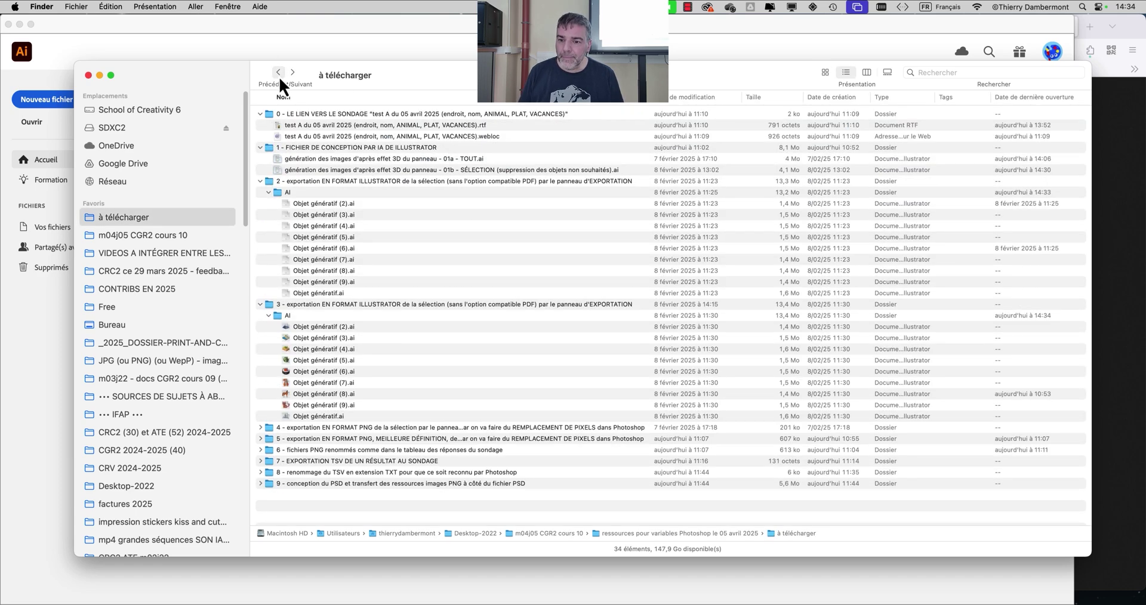
# - Select PNG export folder 4, resize the Finder window and widen the Nom column for full names
pyautogui.click(331, 428)
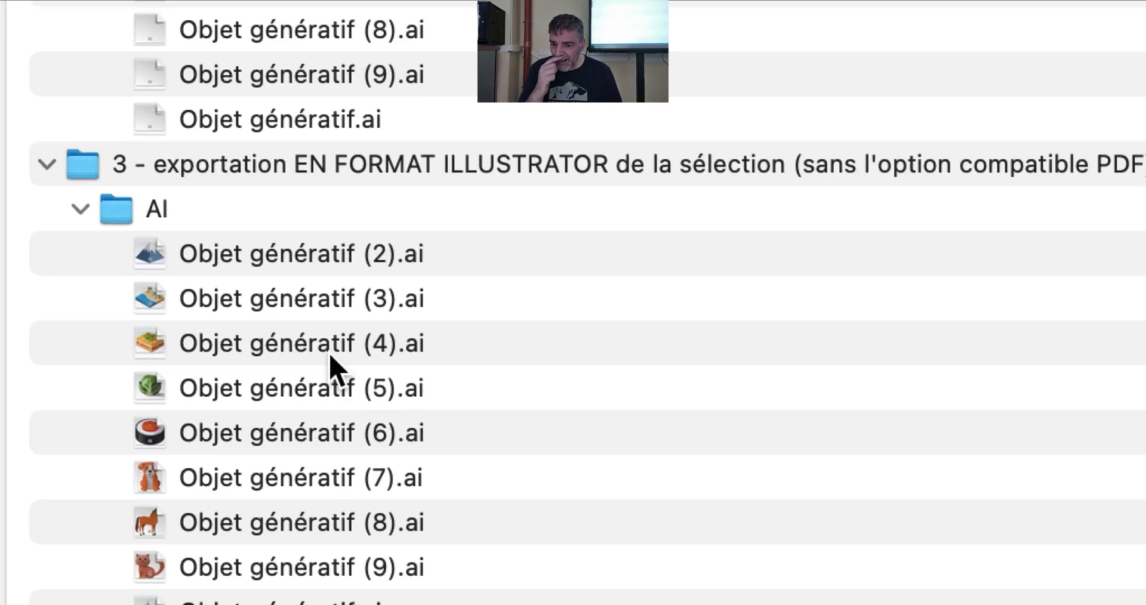
pyautogui.scroll(6, 331, 358)
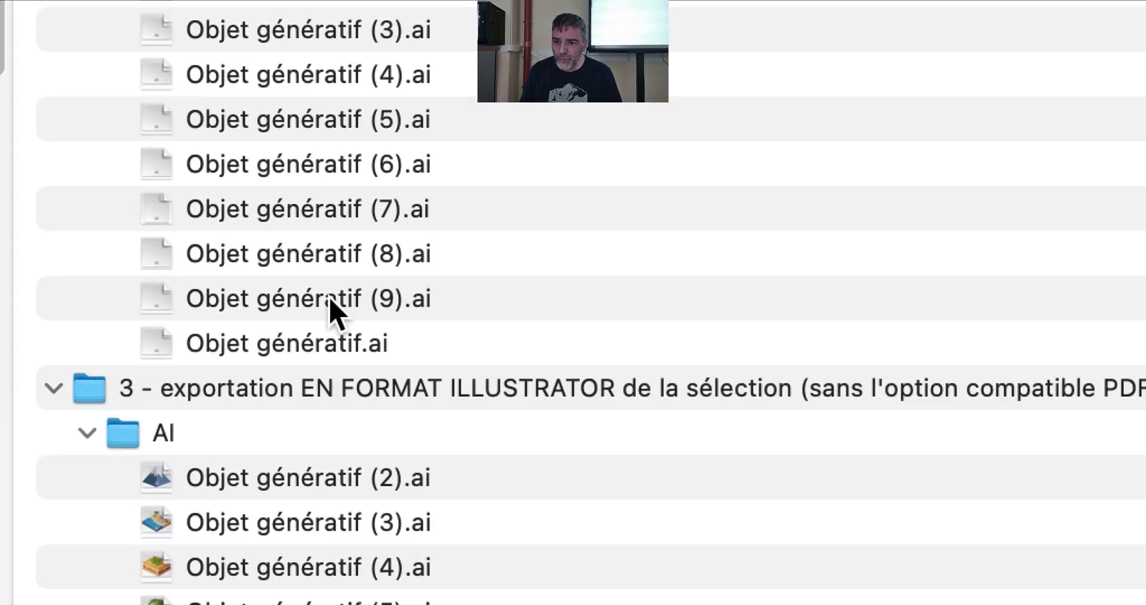
pyautogui.scroll(-8, 402, 267)
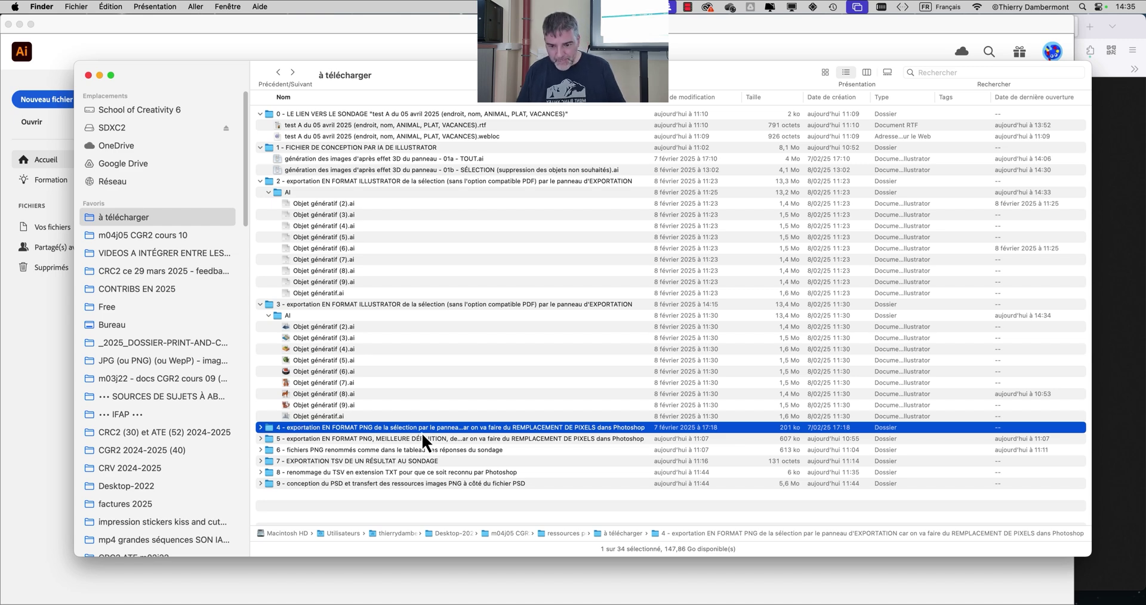
pyautogui.moveTo(1086, 555); pyautogui.dragTo(751, 460)
pyautogui.scroll(-2, 433, 299)
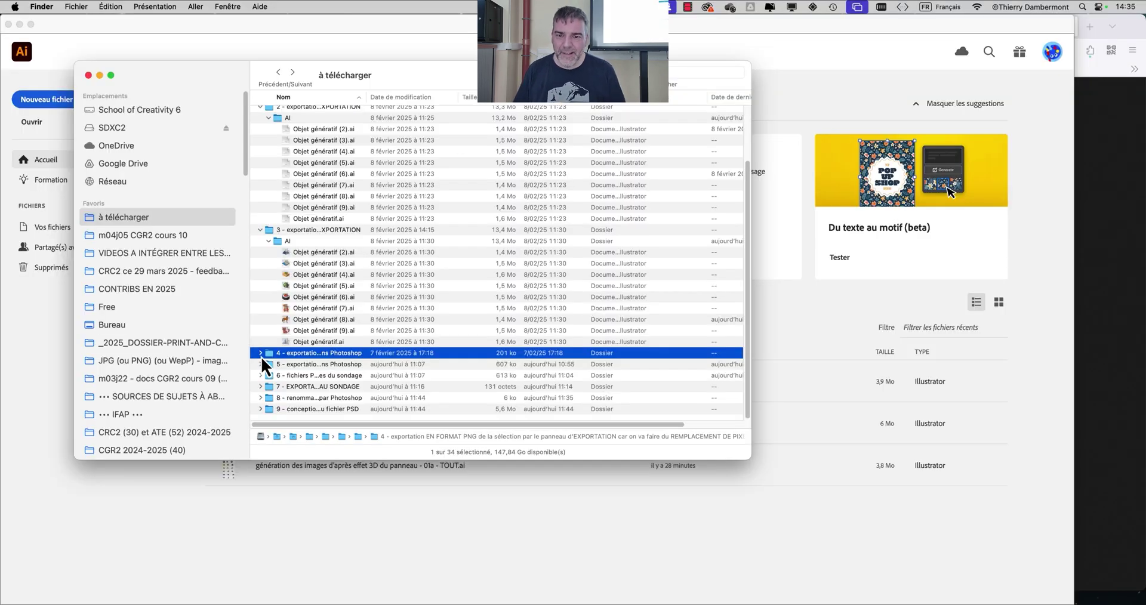
pyautogui.moveTo(366, 97); pyautogui.dragTo(609, 140)
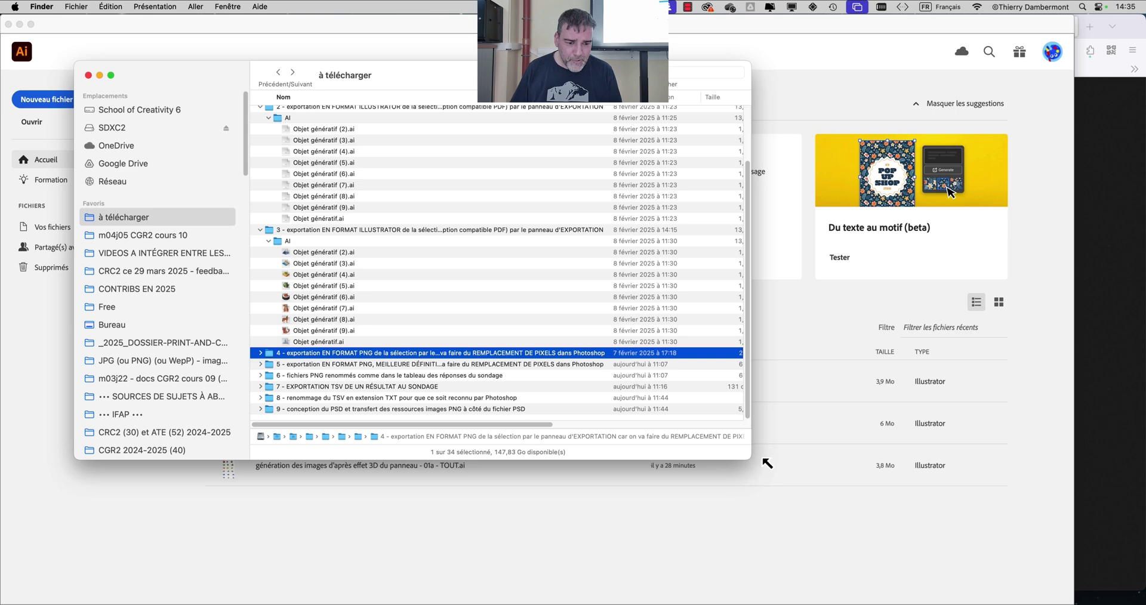
pyautogui.moveTo(751, 460); pyautogui.dragTo(1102, 493)
pyautogui.moveTo(670, 95); pyautogui.dragTo(782, 128)
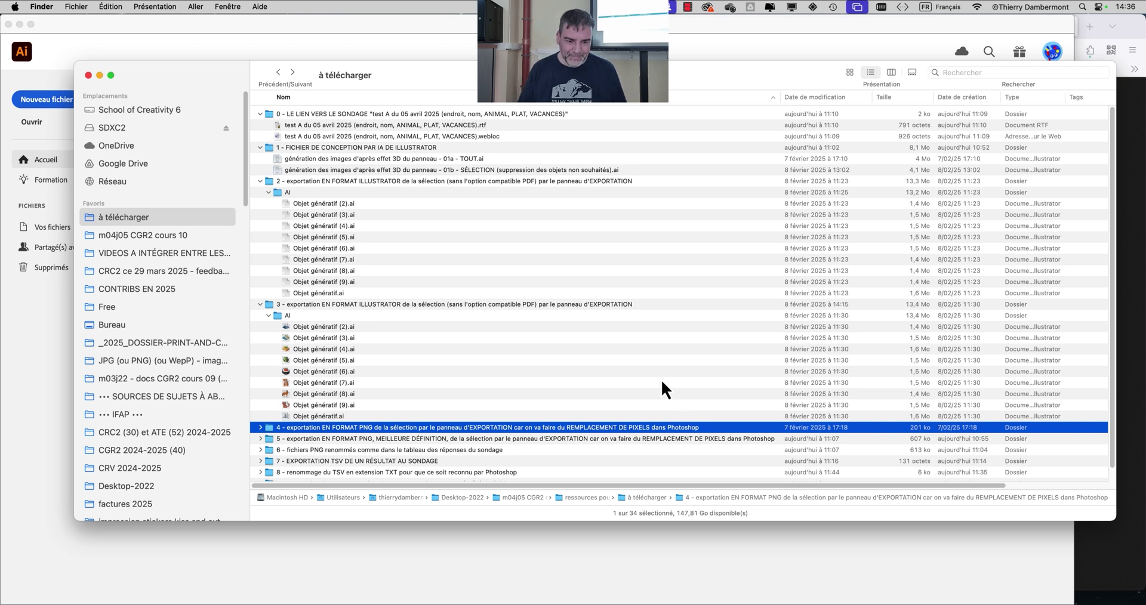
pyautogui.moveTo(1115, 520); pyautogui.dragTo(1085, 527)
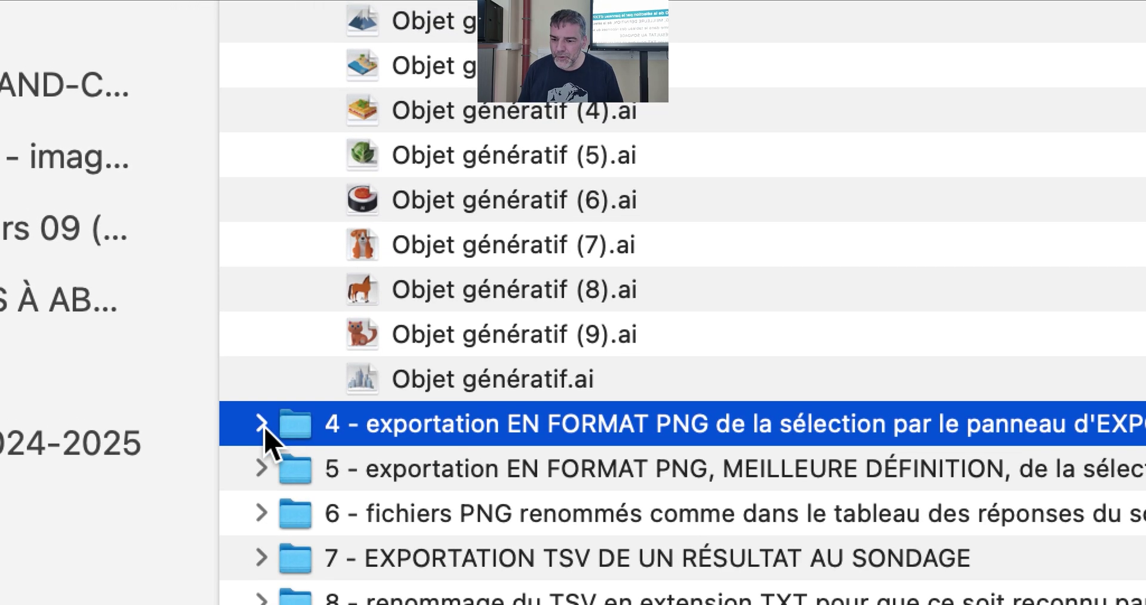
pyautogui.click(262, 424)
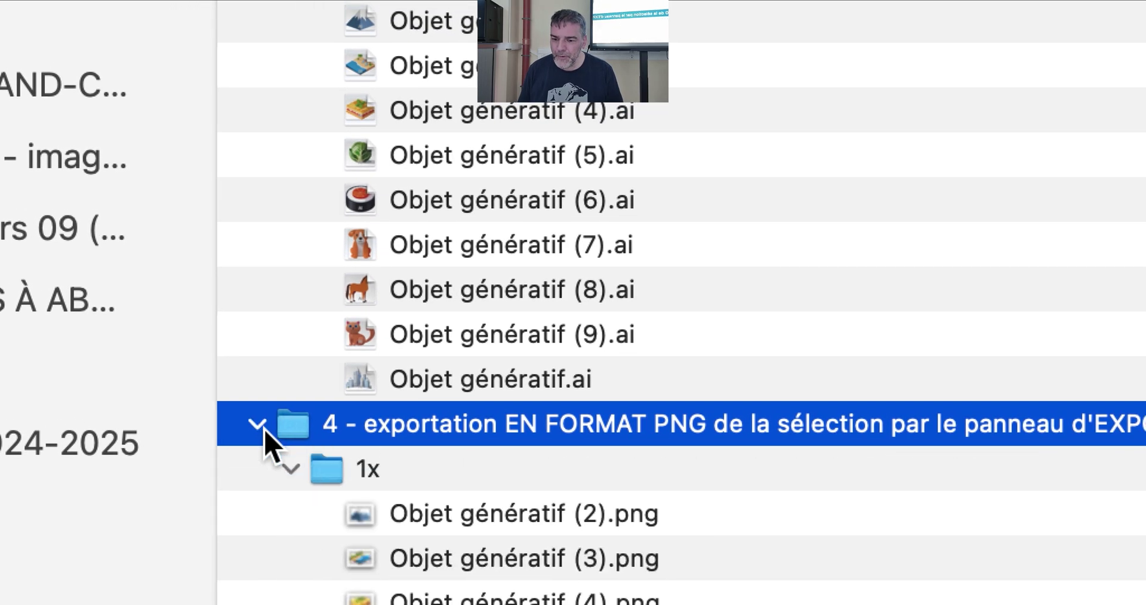
pyautogui.scroll(-3, 343, 475)
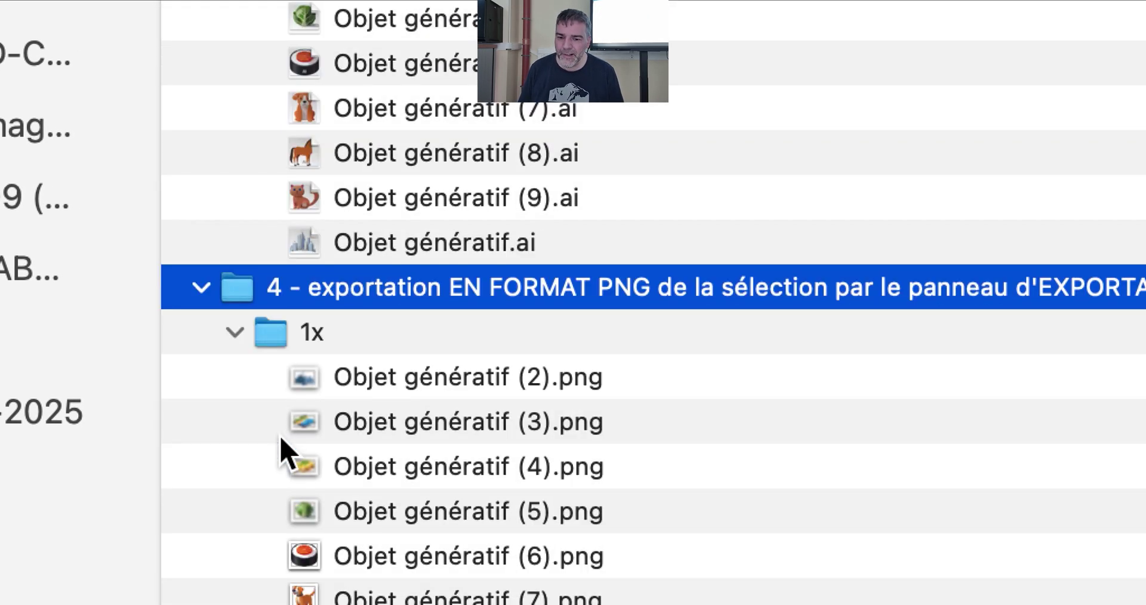
pyautogui.scroll(-5, 287, 449)
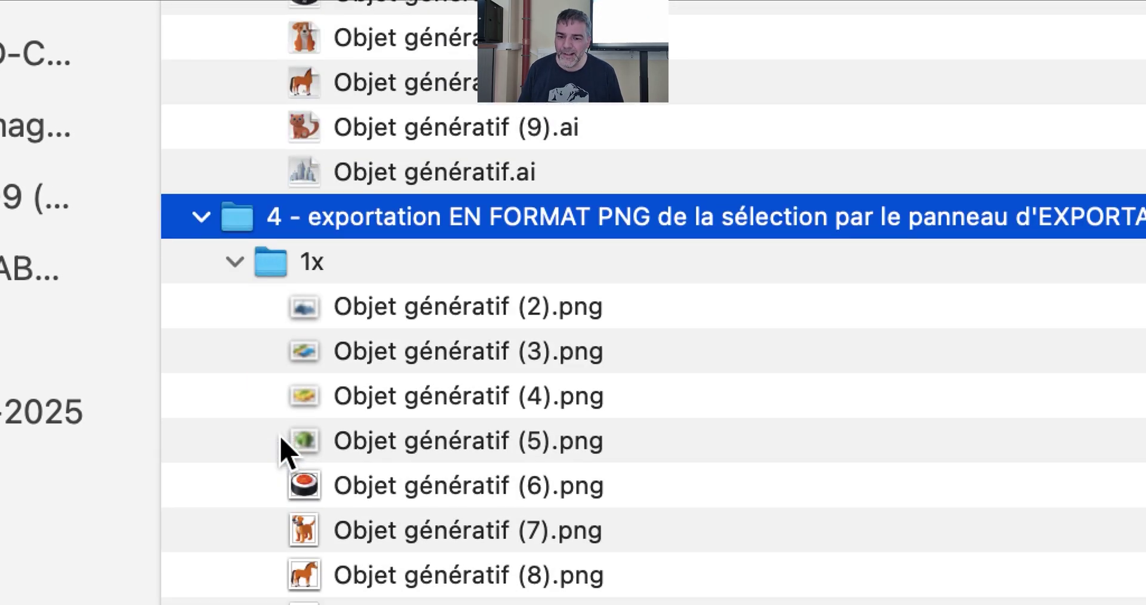
pyautogui.scroll(3, 287, 445)
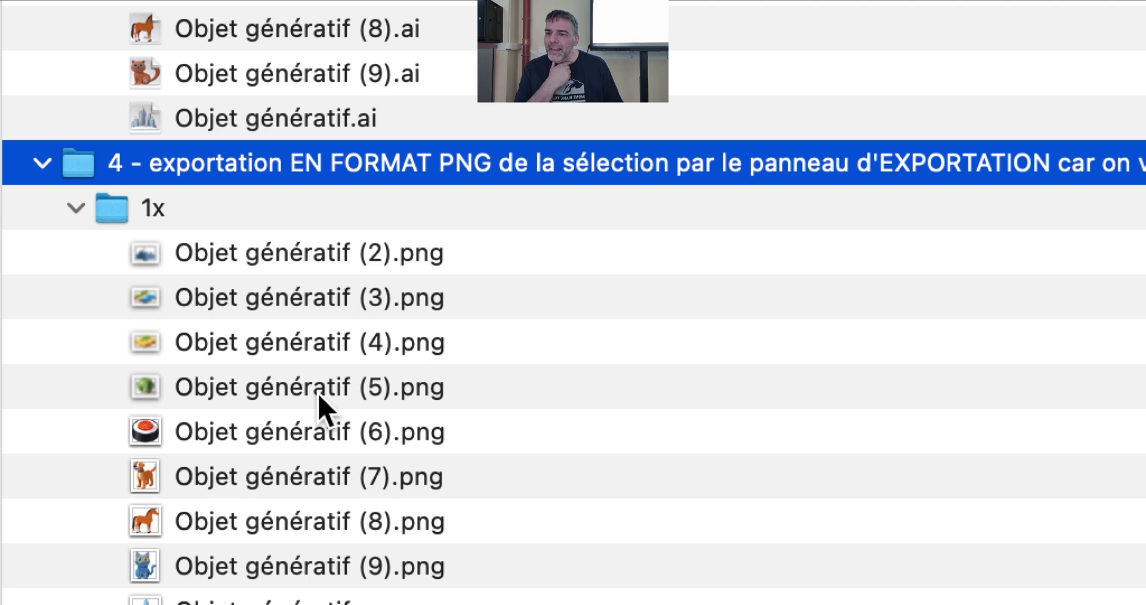
pyautogui.scroll(-2, 321, 410)
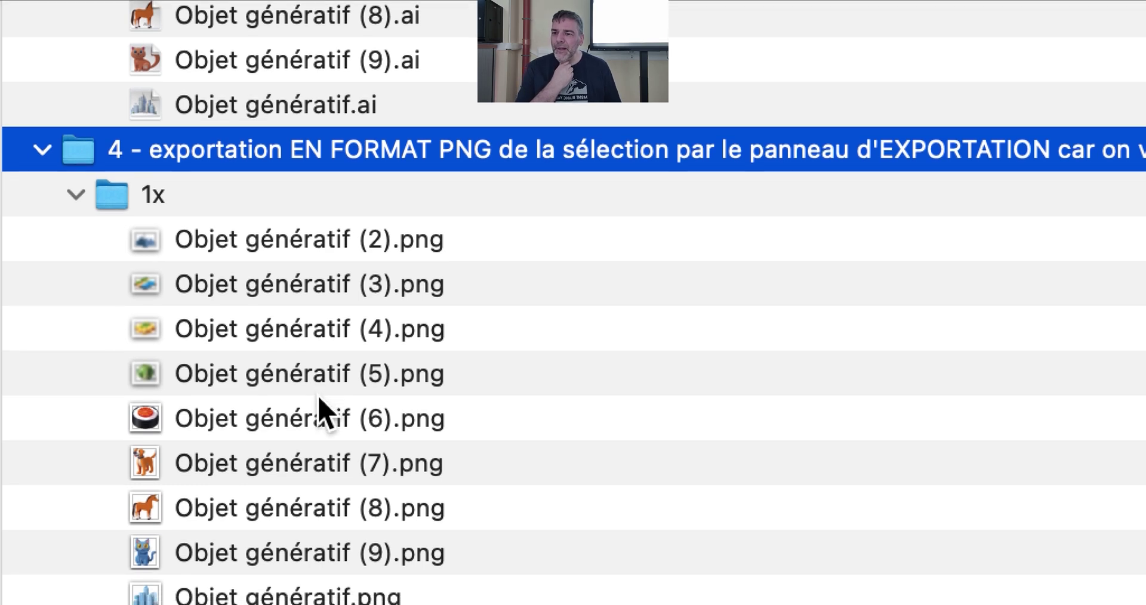
pyautogui.scroll(1, 321, 412)
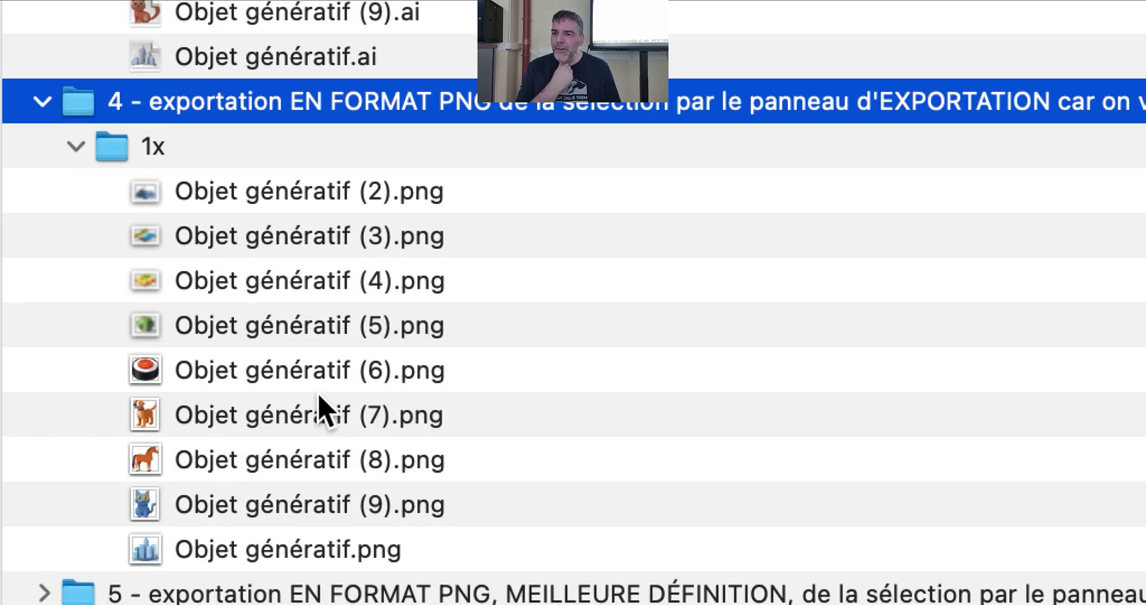
pyautogui.scroll(2, 323, 406)
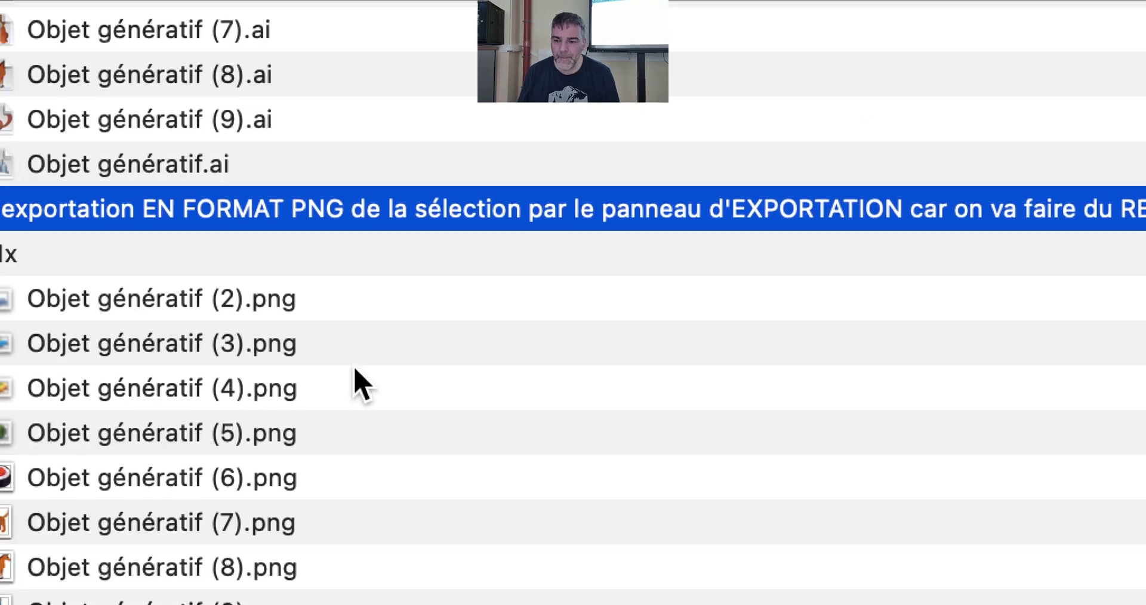
pyautogui.click(308, 394)
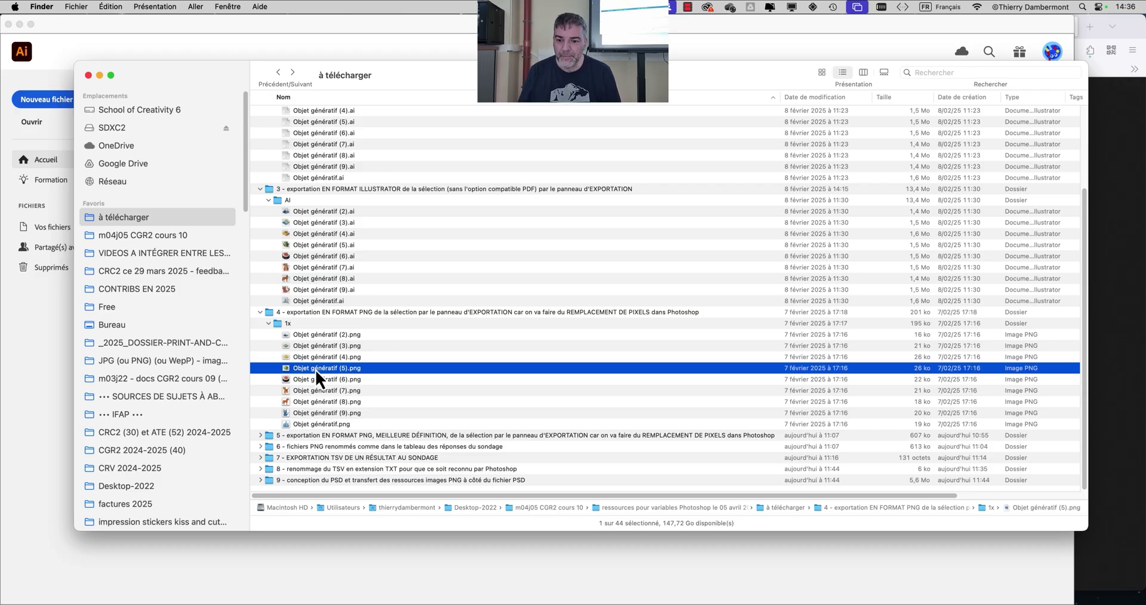
pyautogui.press('space')
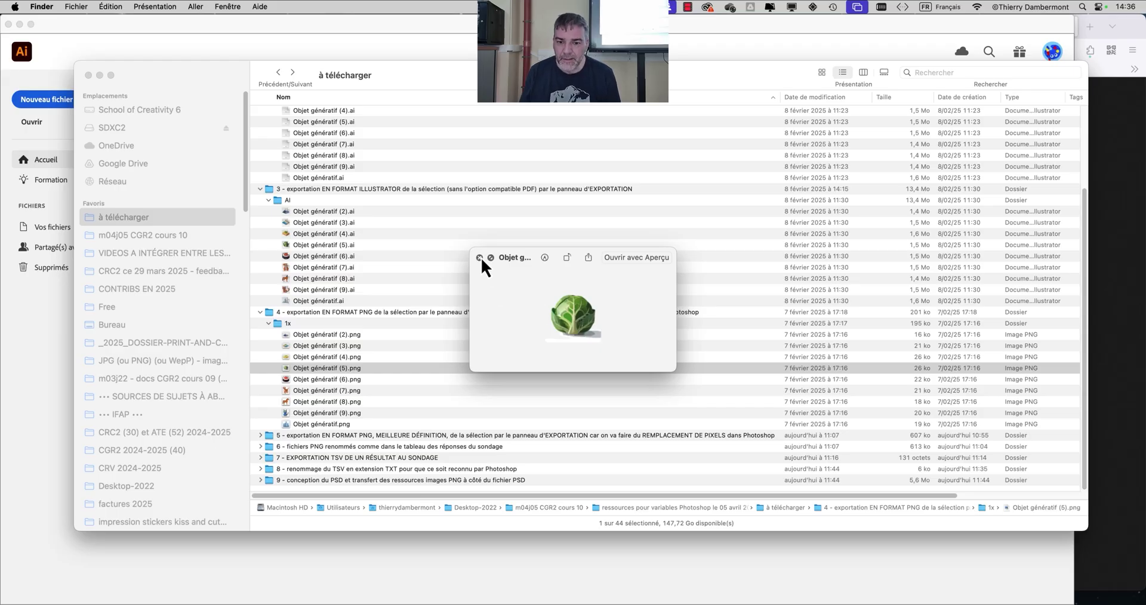
pyautogui.click(480, 257)
pyautogui.click(391, 436)
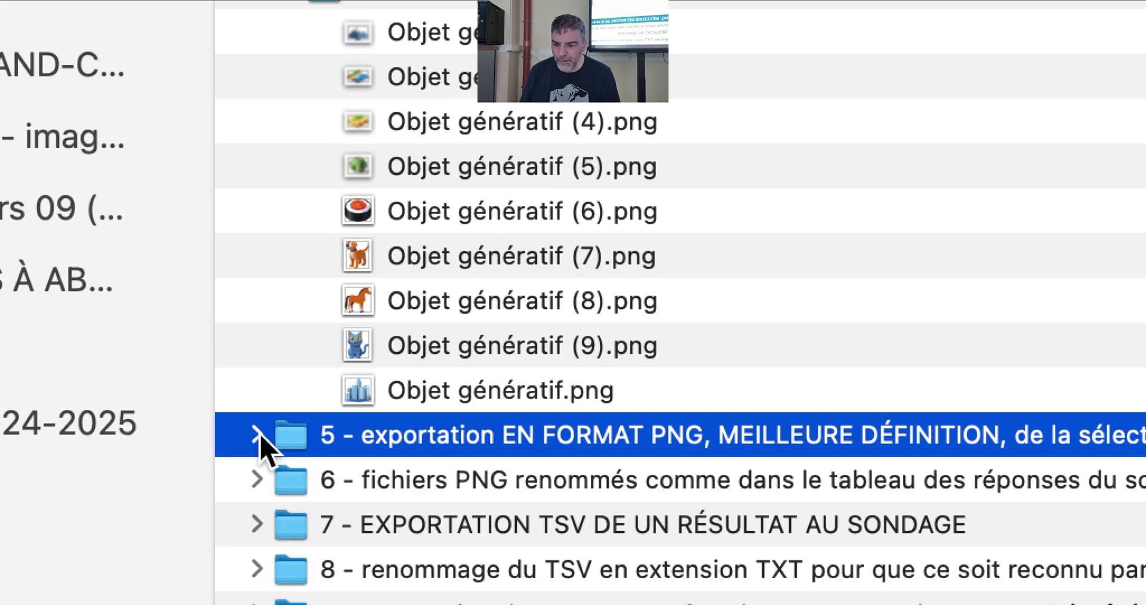
# - Expand folder 5 and its 400h subfolder, and preview the higher-definition Objet génératif (5).png
pyautogui.click(257, 436)
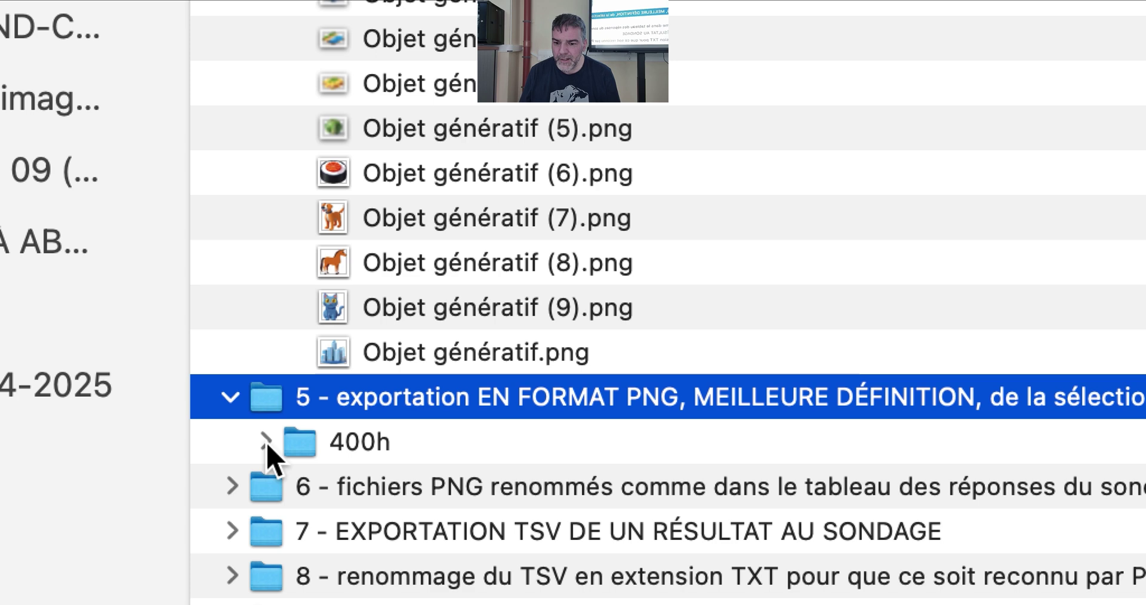
pyautogui.click(267, 443)
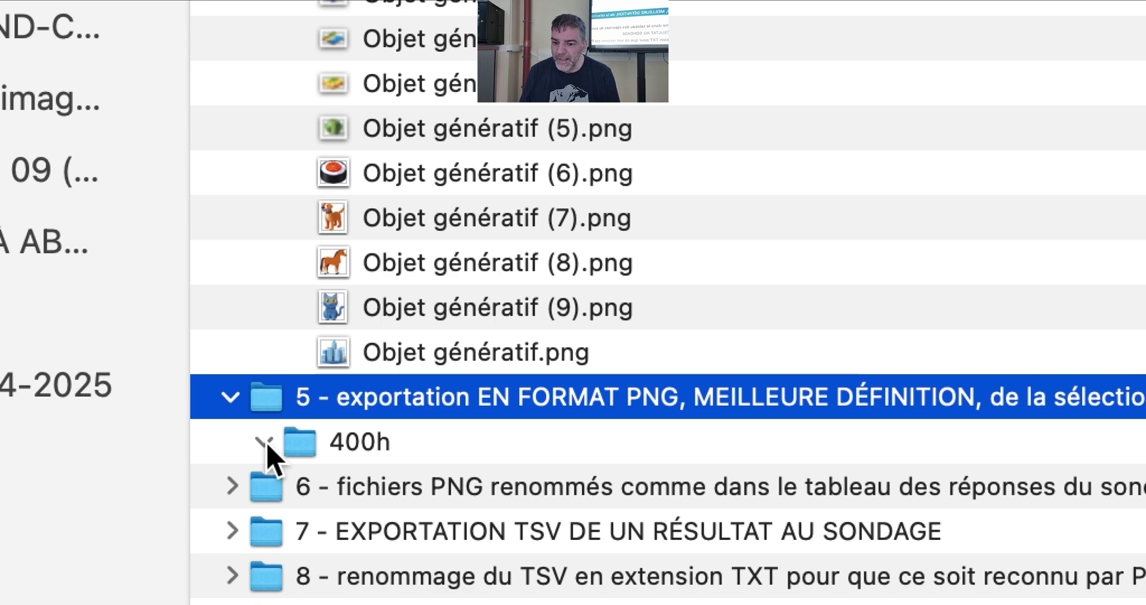
pyautogui.scroll(-5, 267, 445)
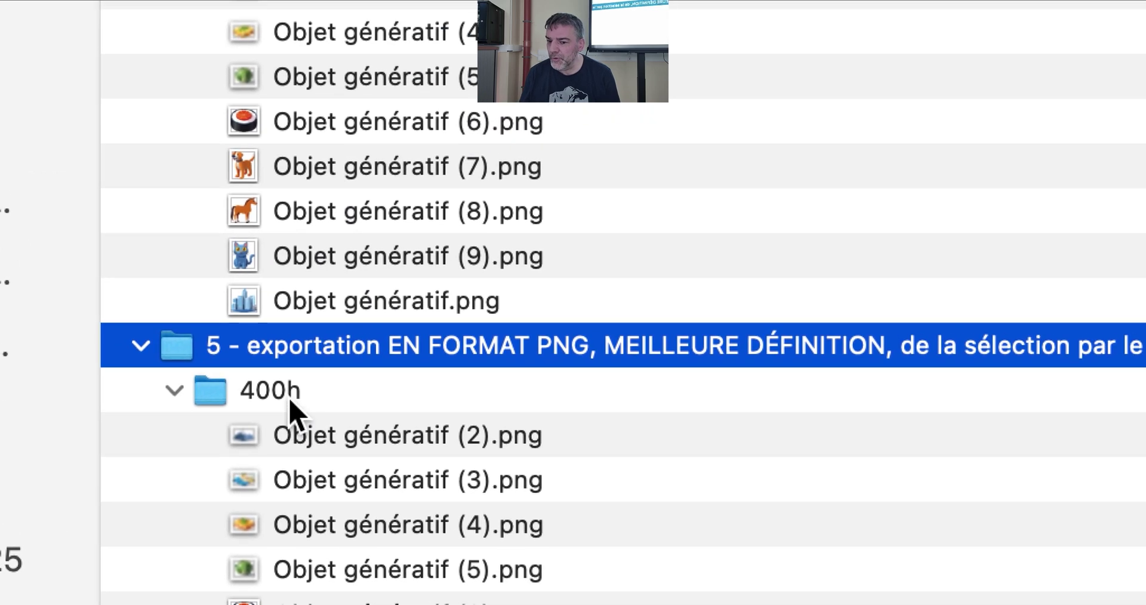
pyautogui.click(381, 216)
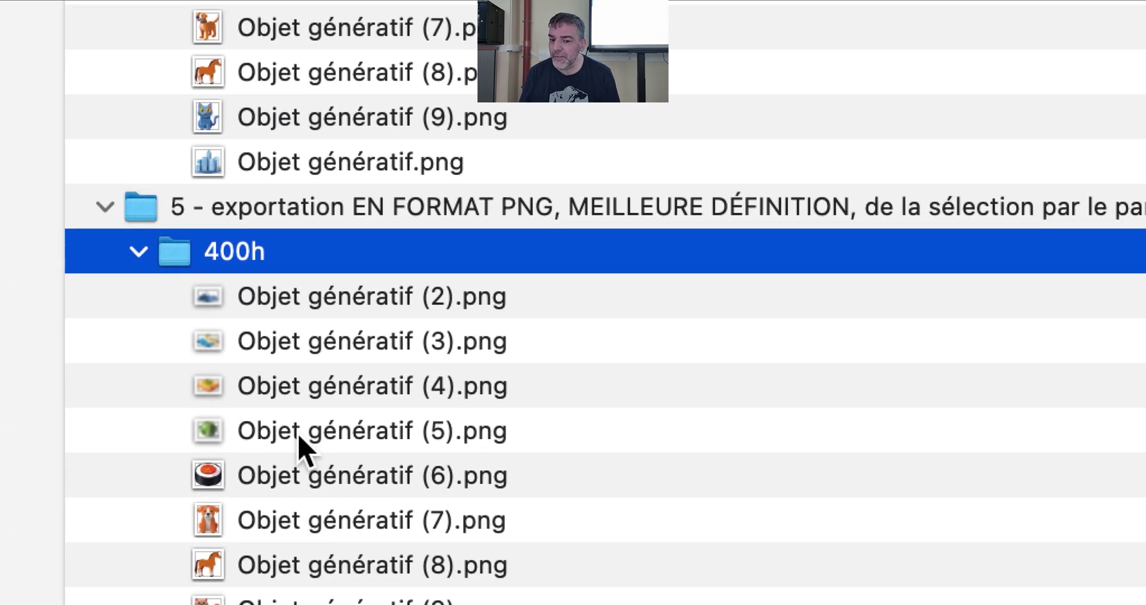
pyautogui.click(317, 538)
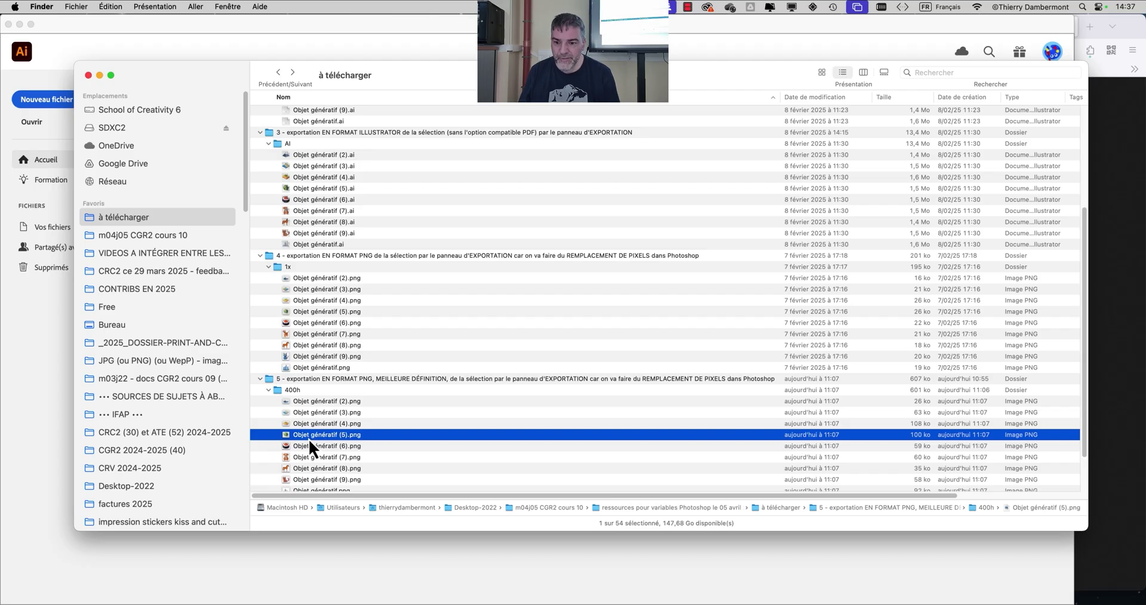
pyautogui.scroll(-1, 309, 439)
pyautogui.press('space')
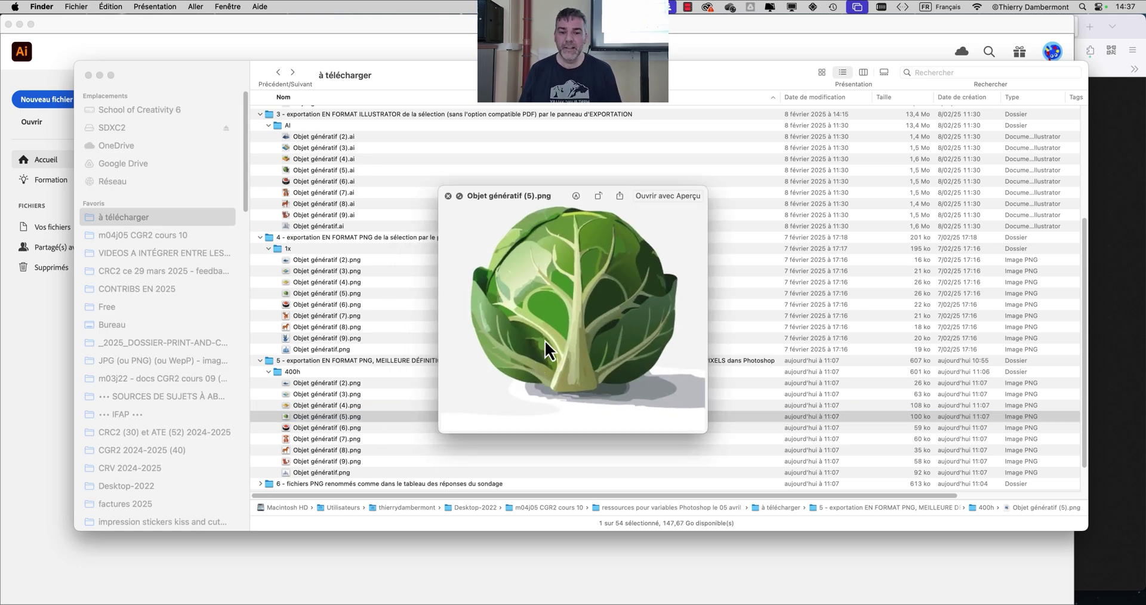
pyautogui.press('space')
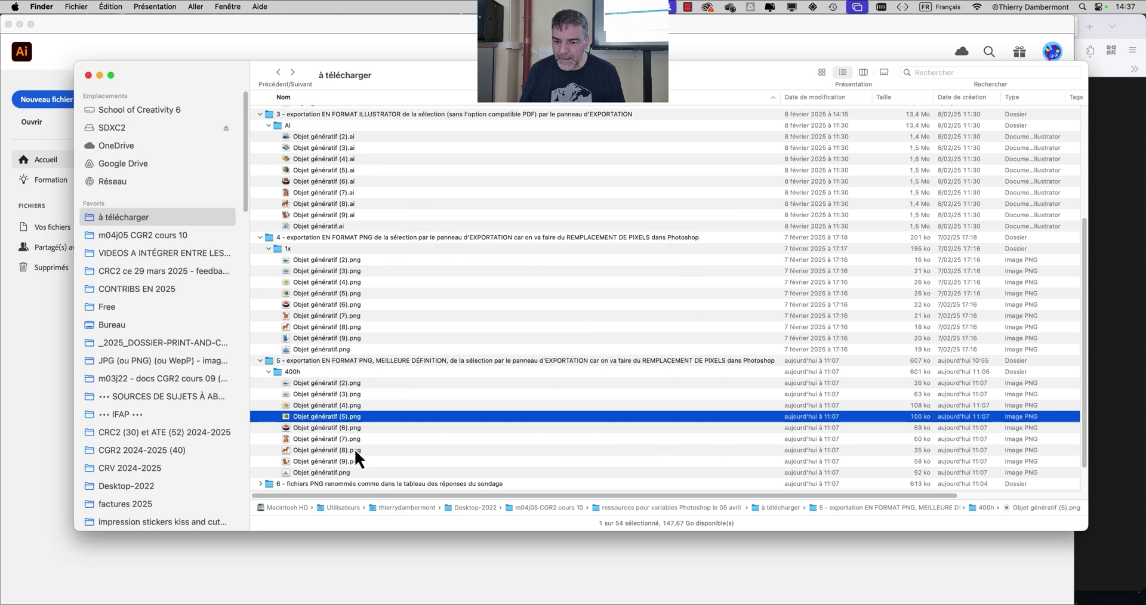
# - Preview Objet génératif (8).png, then select folder 6
pyautogui.click(354, 449)
pyautogui.press('space')
pyautogui.press('space')
pyautogui.scroll(-2, 304, 379)
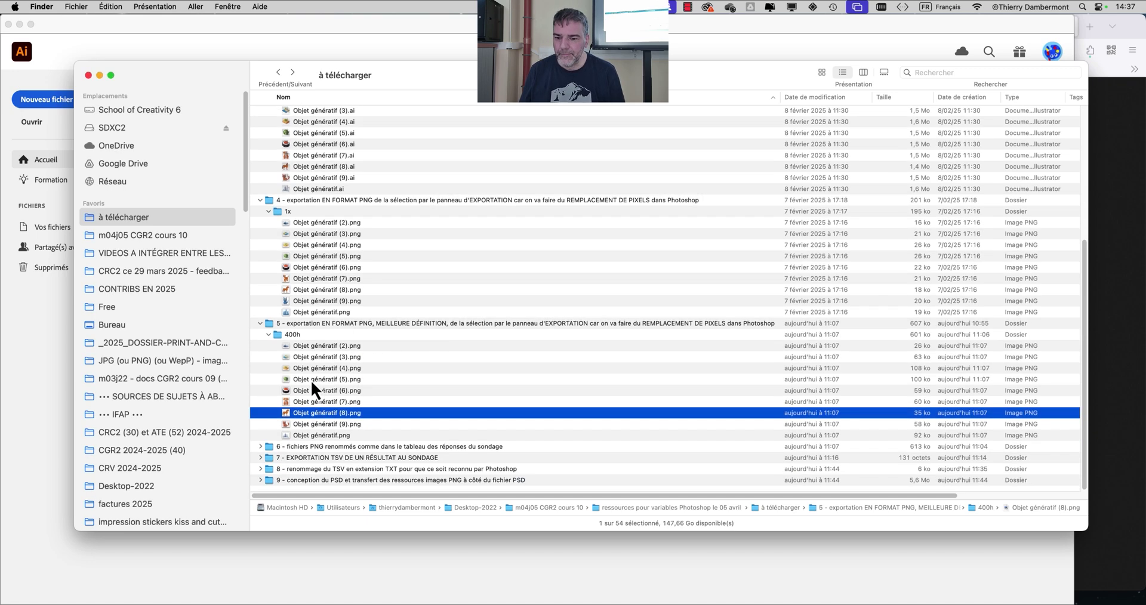
pyautogui.click(336, 449)
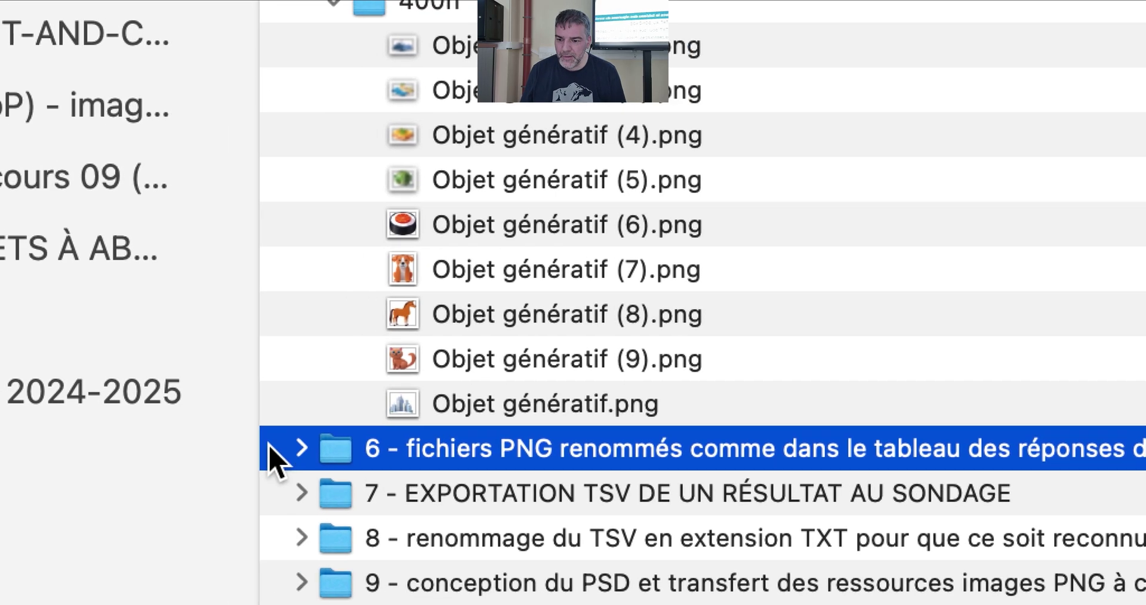
# - Expand folder 6 and browse montagne, plage, sushis, lasagnes, grande-ville and choux-de-bruxelles.png
pyautogui.click(278, 449)
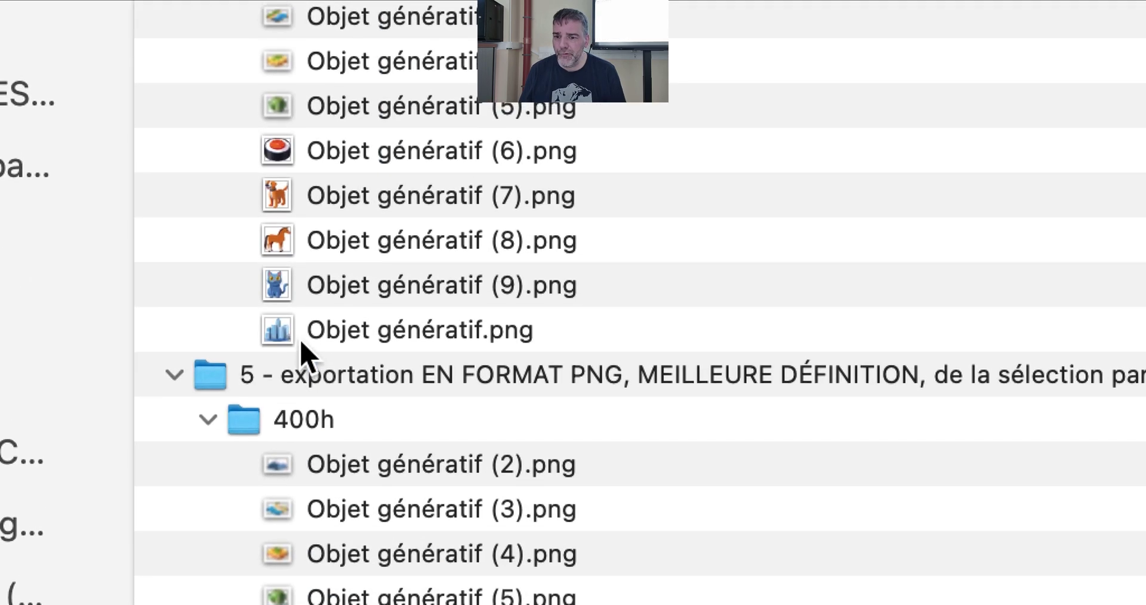
pyautogui.scroll(-5, 313, 415)
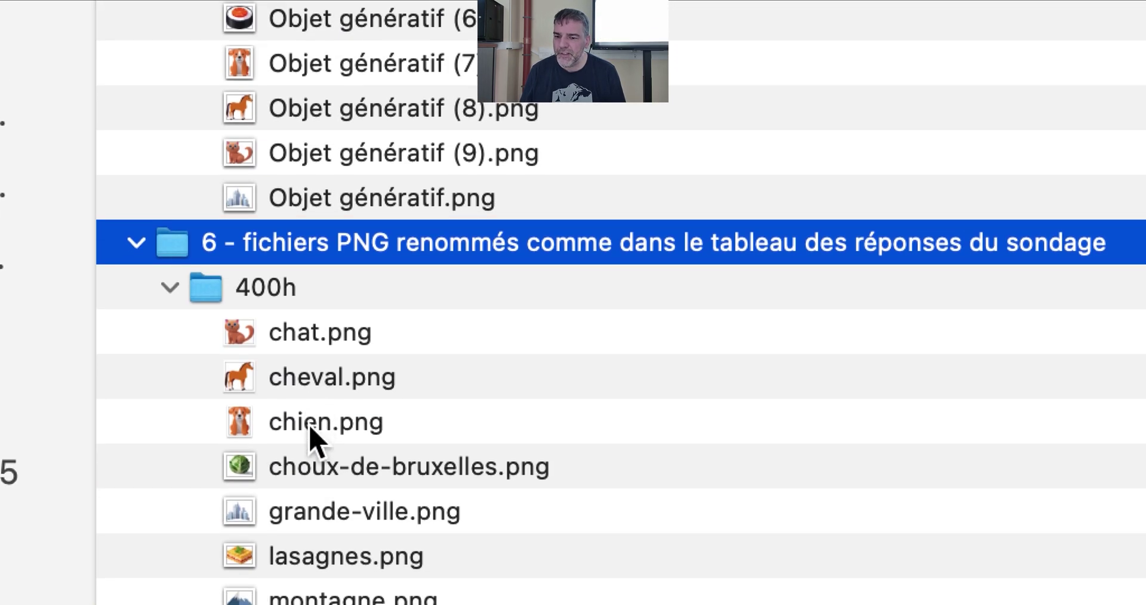
pyautogui.scroll(-3, 310, 439)
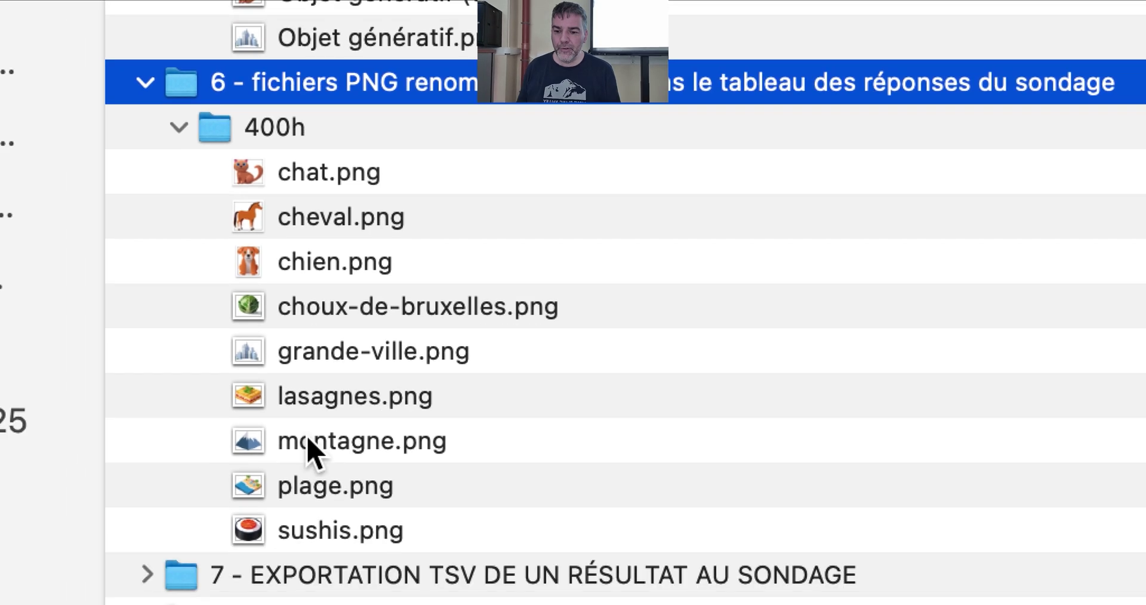
pyautogui.click(311, 454)
pyautogui.click(313, 486)
pyautogui.click(313, 531)
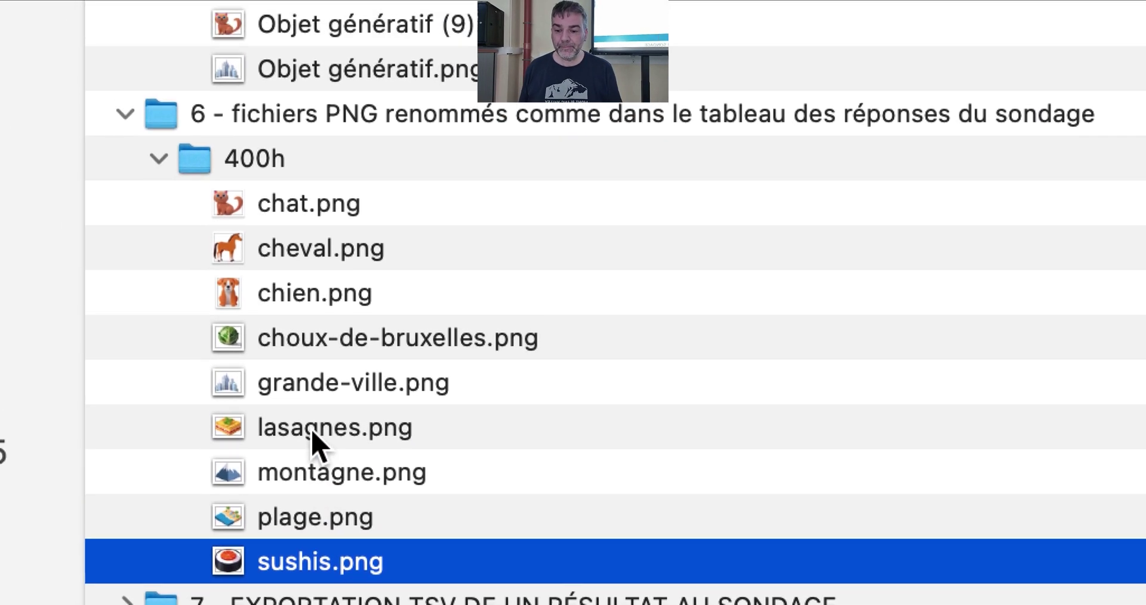
pyautogui.click(313, 327)
pyautogui.click(314, 281)
pyautogui.click(312, 412)
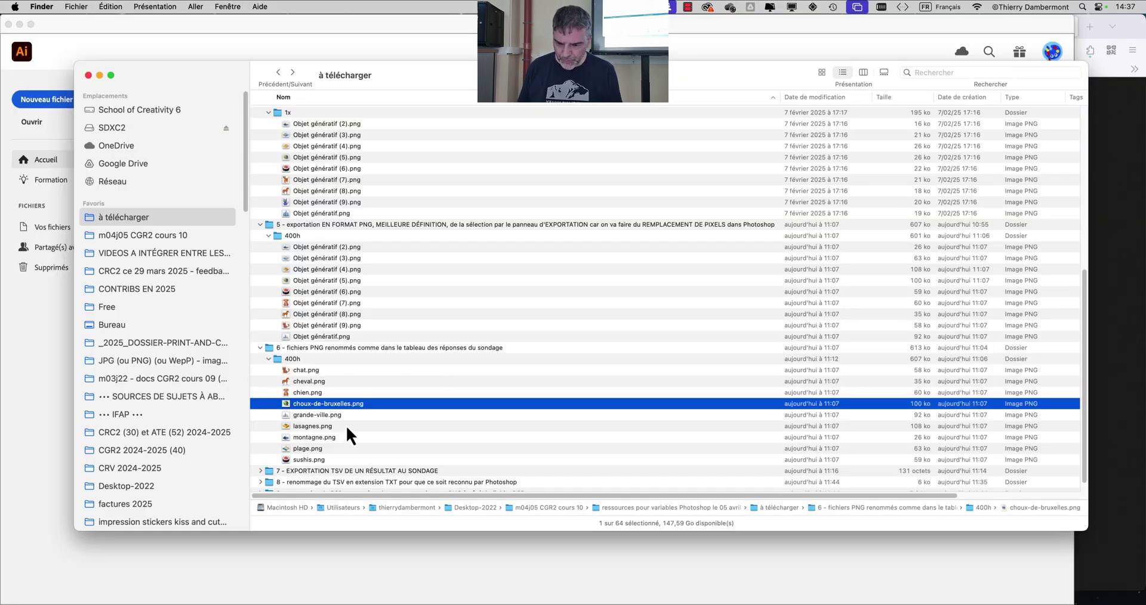
pyautogui.scroll(-1, 461, 399)
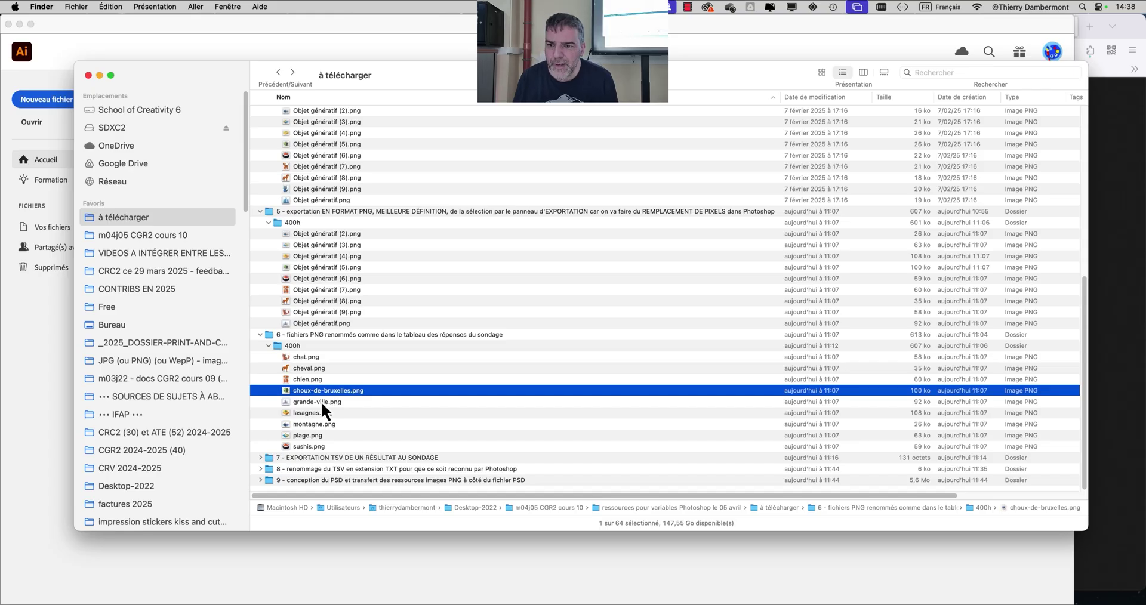
# - Drag the 01b - SÉLECTION .ai file from folder 1 onto Illustrator in the Dock
pyautogui.scroll(15, 345, 374)
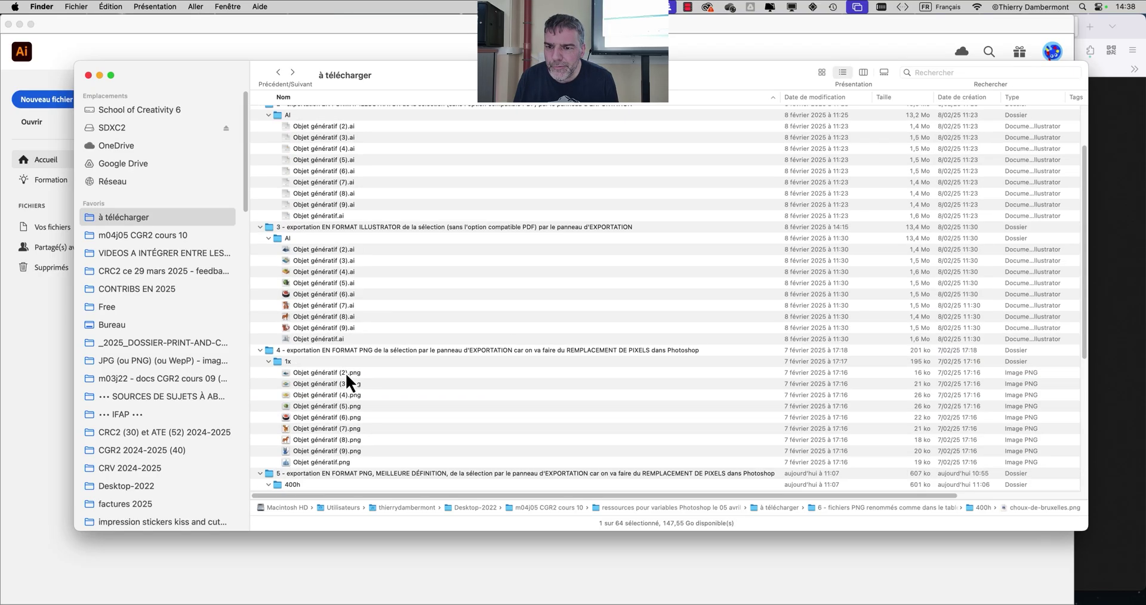
pyautogui.click(309, 171)
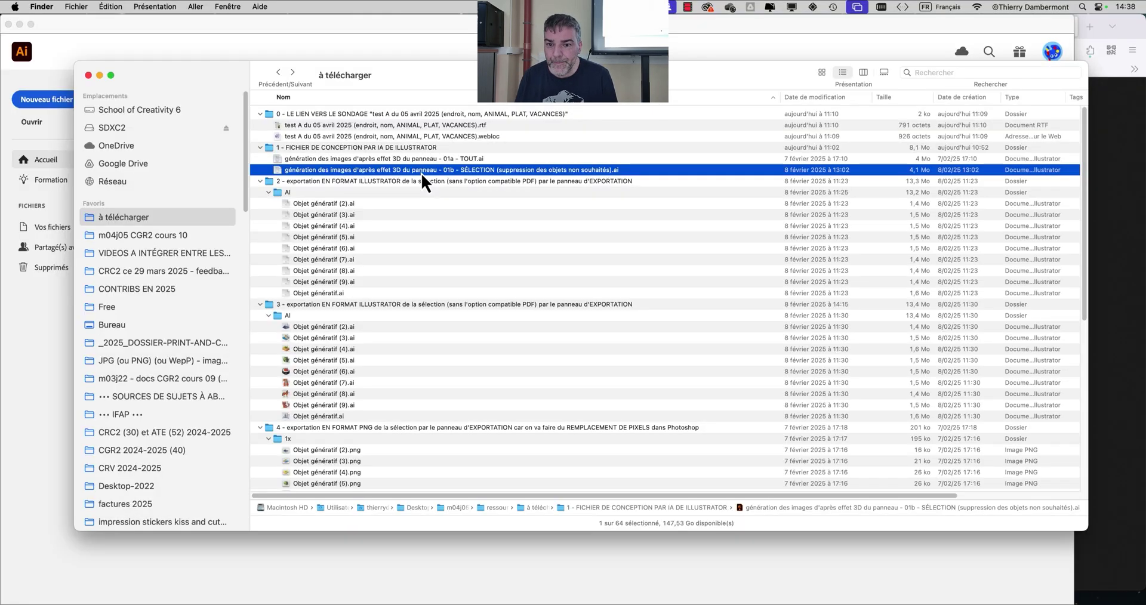
pyautogui.moveTo(421, 173); pyautogui.dragTo(32, 278)
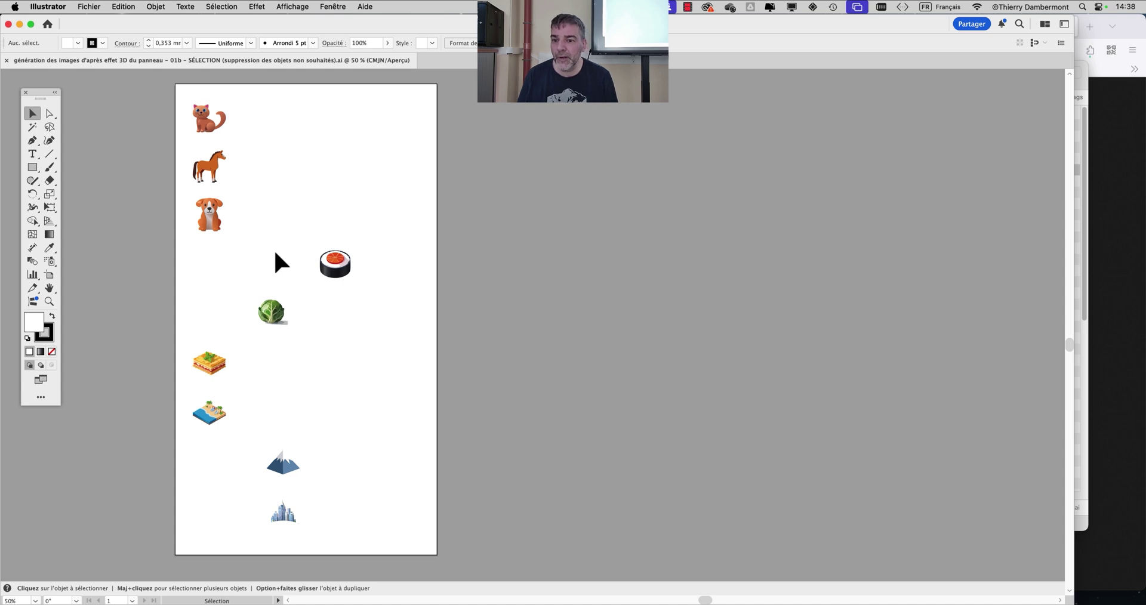
# - Try selecting the generative object and the cat image, then clear the selection
pyautogui.click(218, 189)
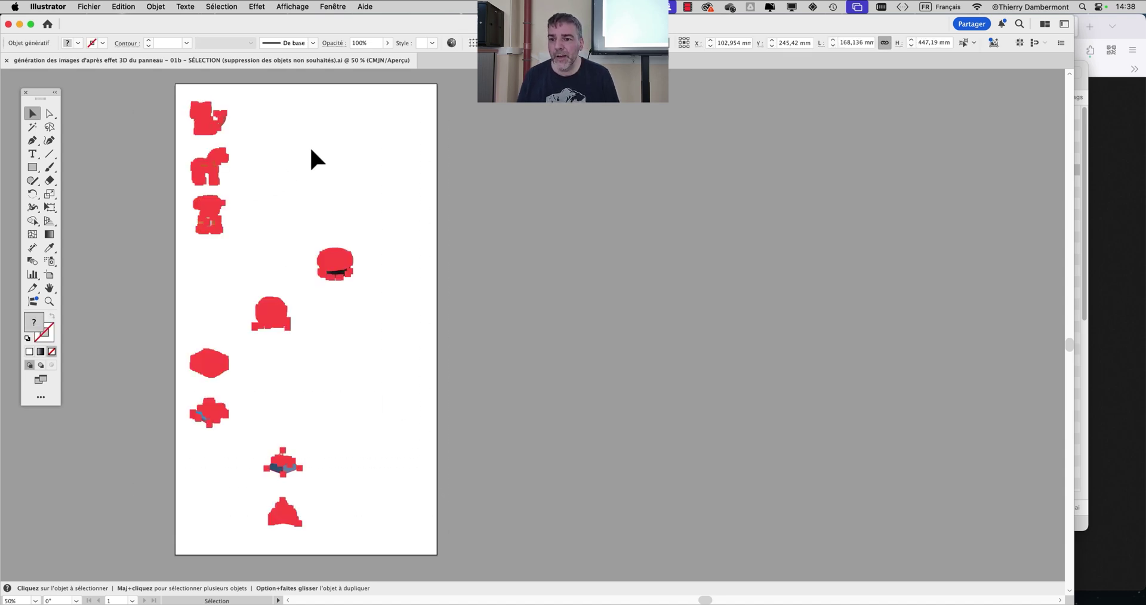
pyautogui.click(317, 160)
pyautogui.moveTo(179, 112); pyautogui.dragTo(246, 135)
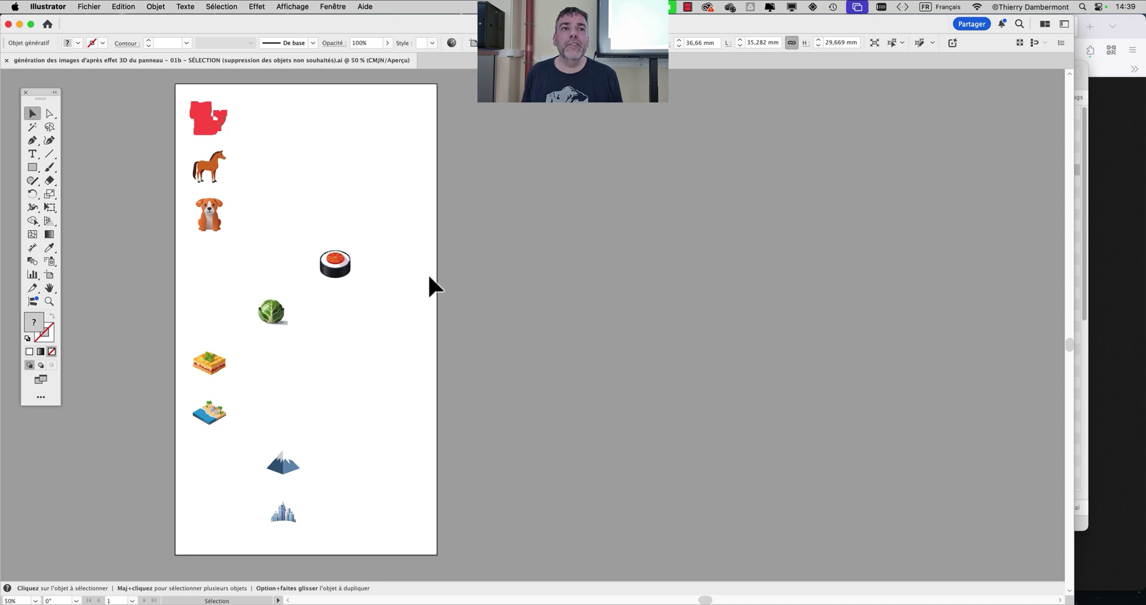
pyautogui.click(360, 205)
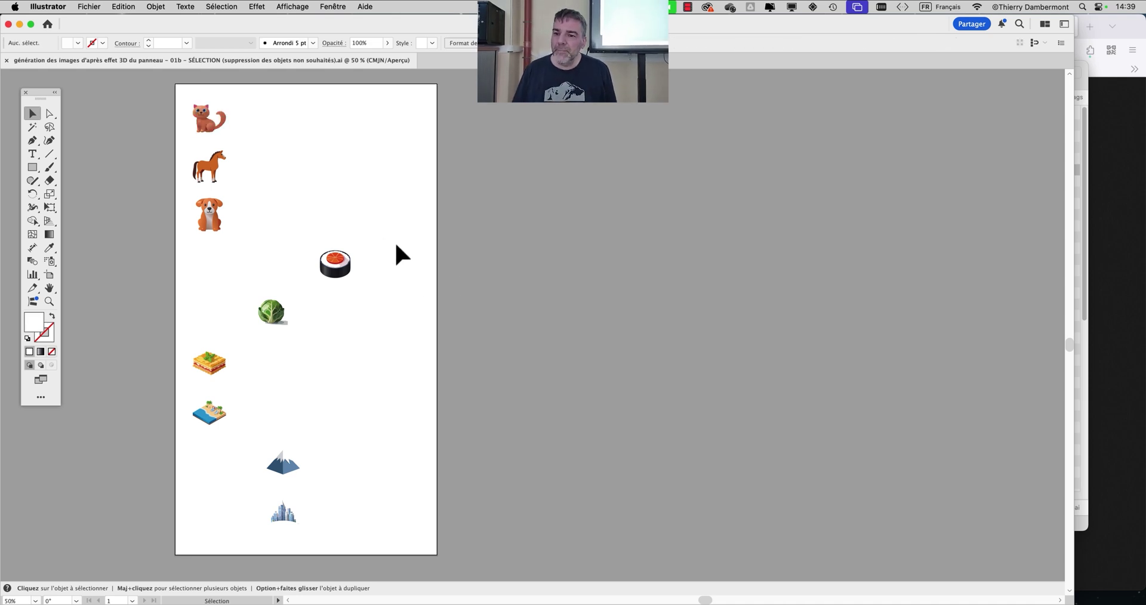
pyautogui.moveTo(331, 200); pyautogui.dragTo(278, 197)
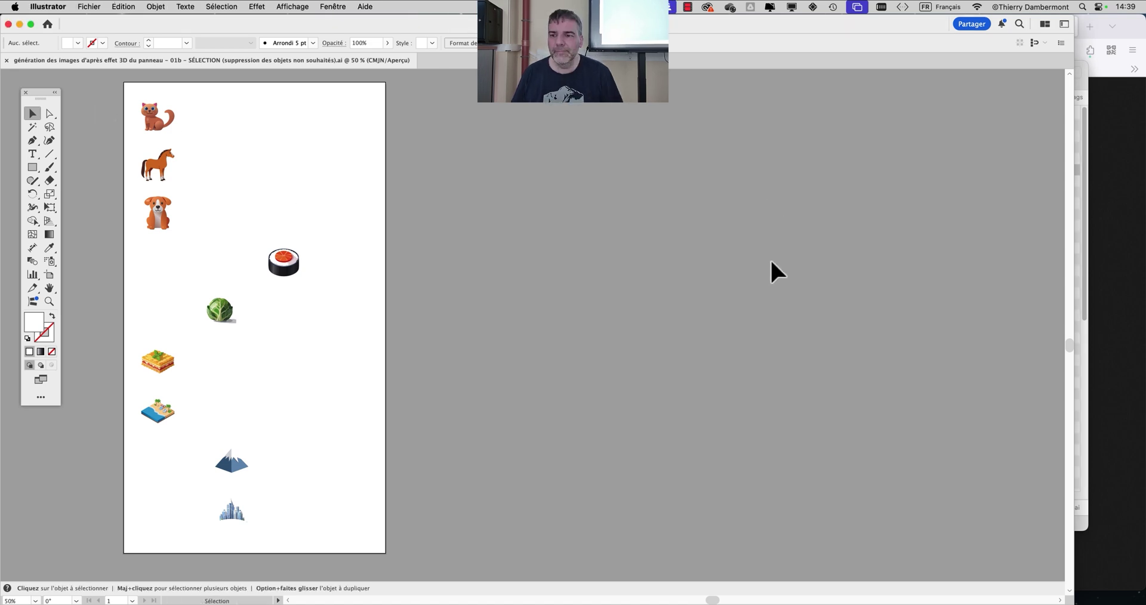
# - Marquee-select all nine images and choose Fichier > Exporter > Exporter la sélection
pyautogui.moveTo(119, 100); pyautogui.dragTo(414, 533)
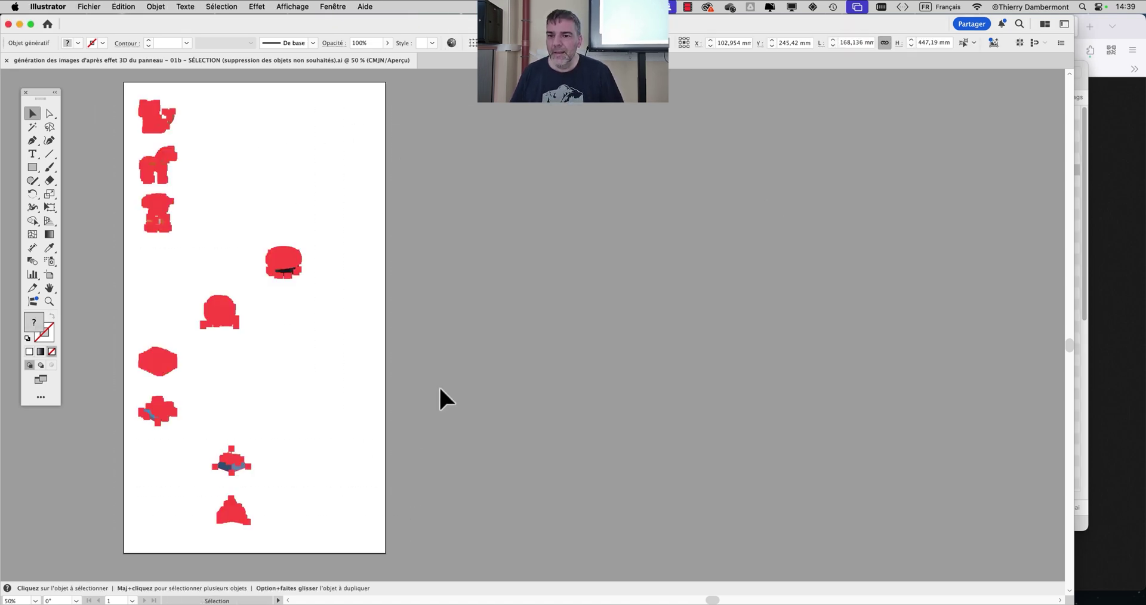
pyautogui.rightClick(286, 261)
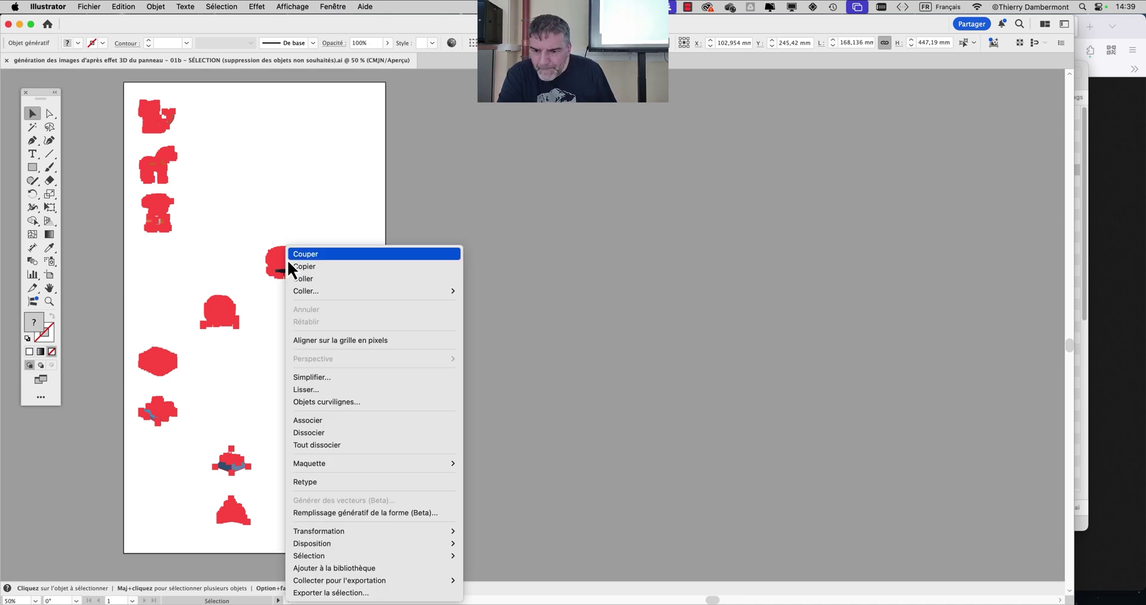
pyautogui.click(99, 11)
pyautogui.click(99, 9)
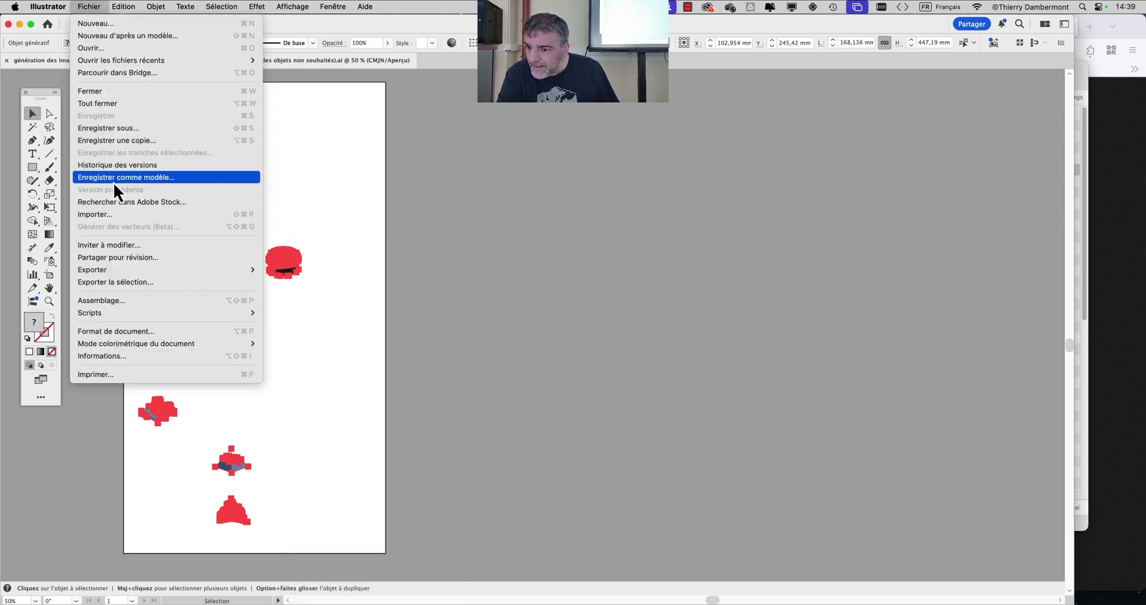
pyautogui.moveTo(114, 274)
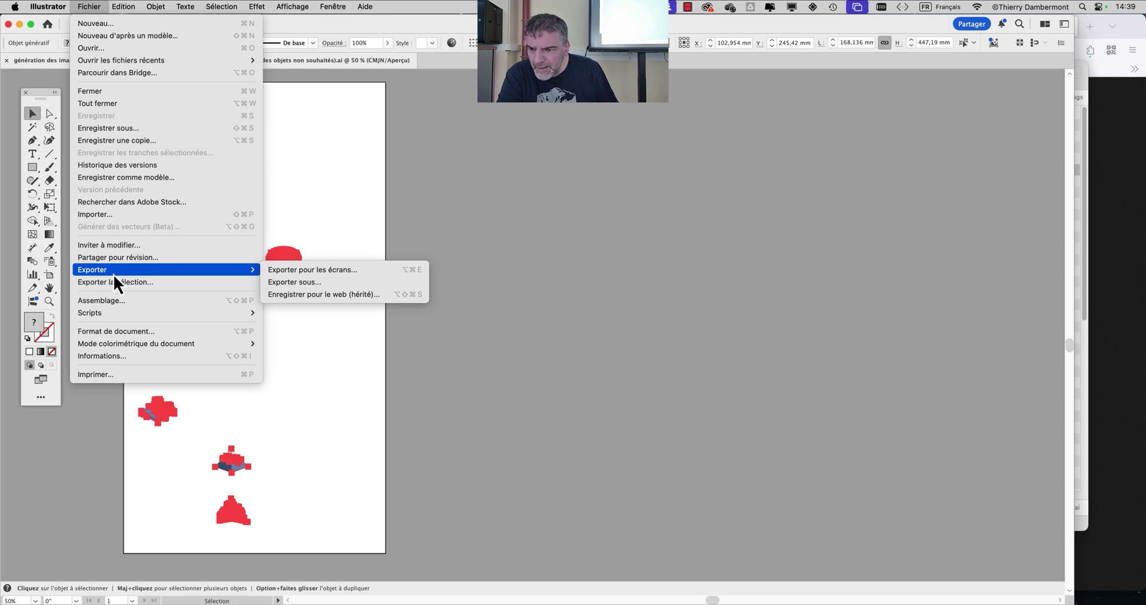
pyautogui.click(118, 283)
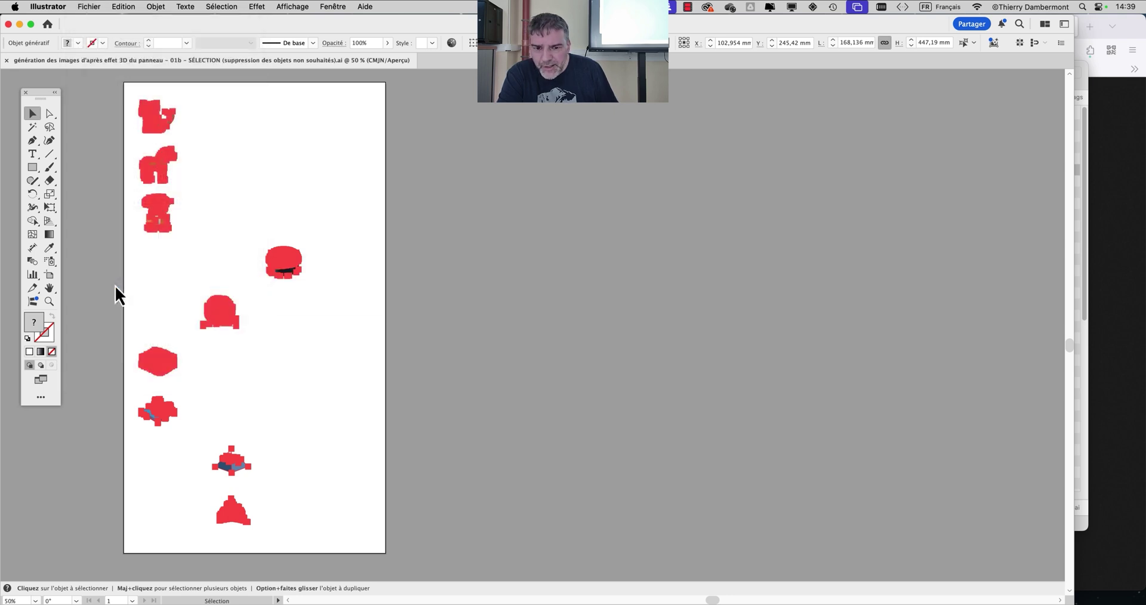
# - Cancel the export dialog and reopen the Exportation de ressources panel from Fenêtre
pyautogui.moveTo(796, 101); pyautogui.dragTo(671, 116)
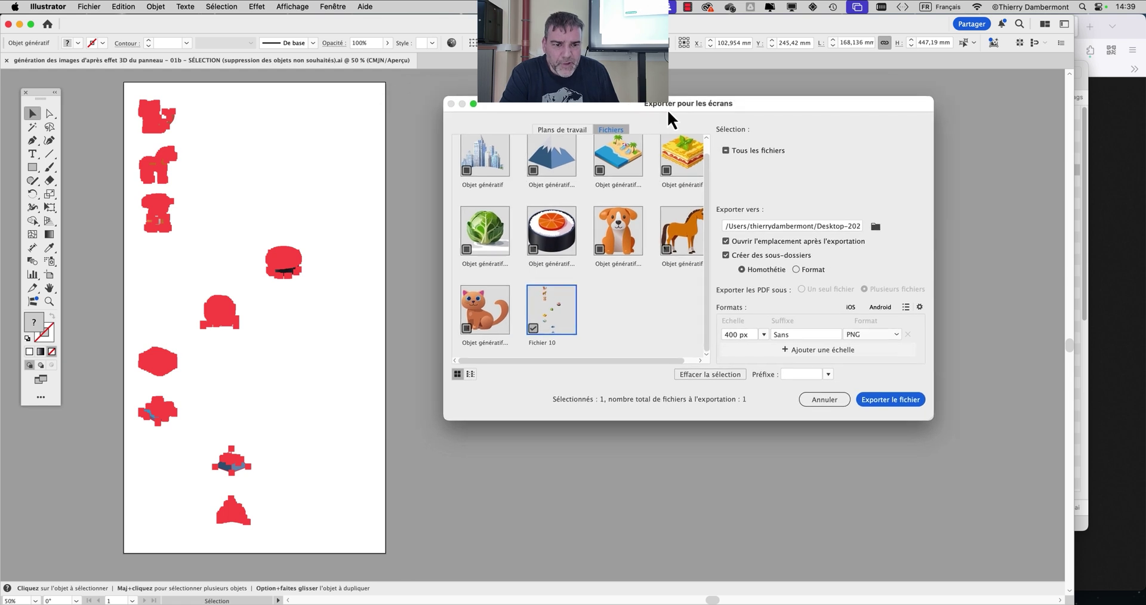
pyautogui.click(834, 400)
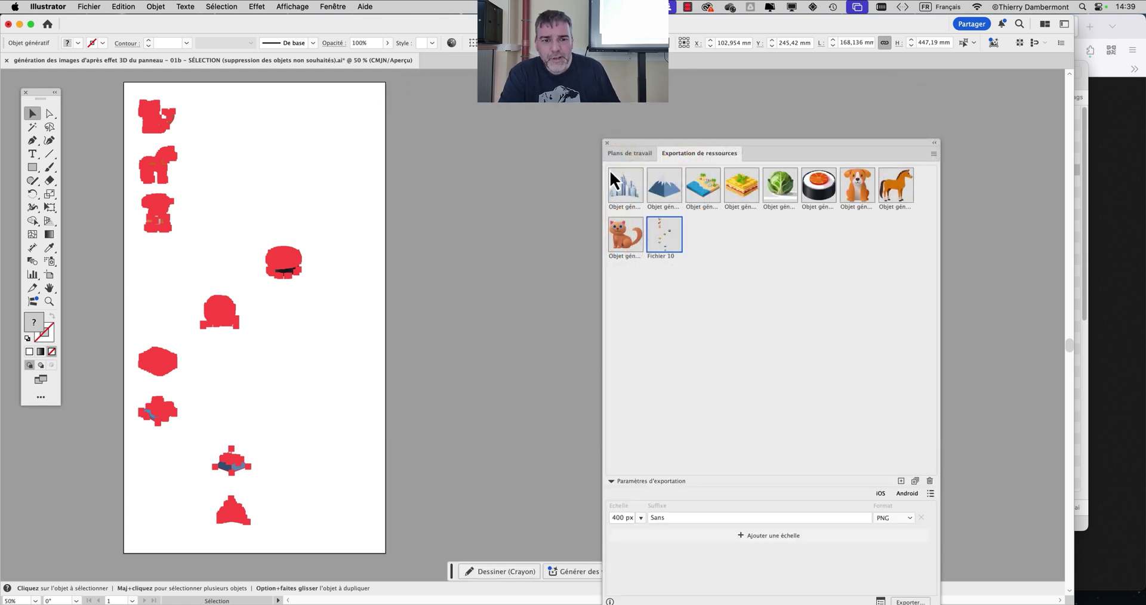
pyautogui.click(607, 145)
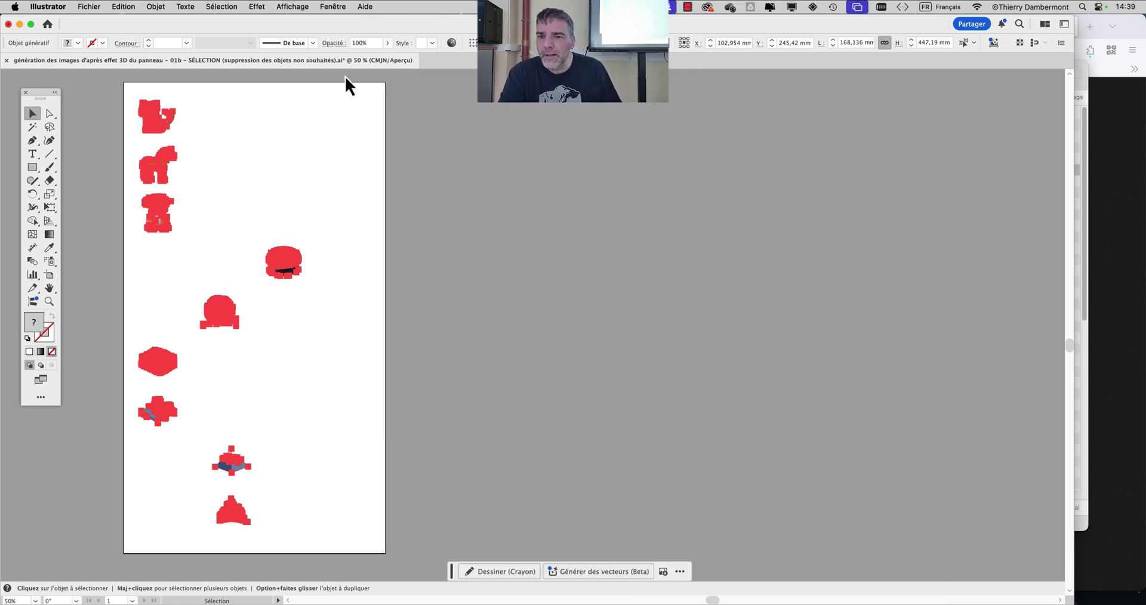
pyautogui.click(342, 7)
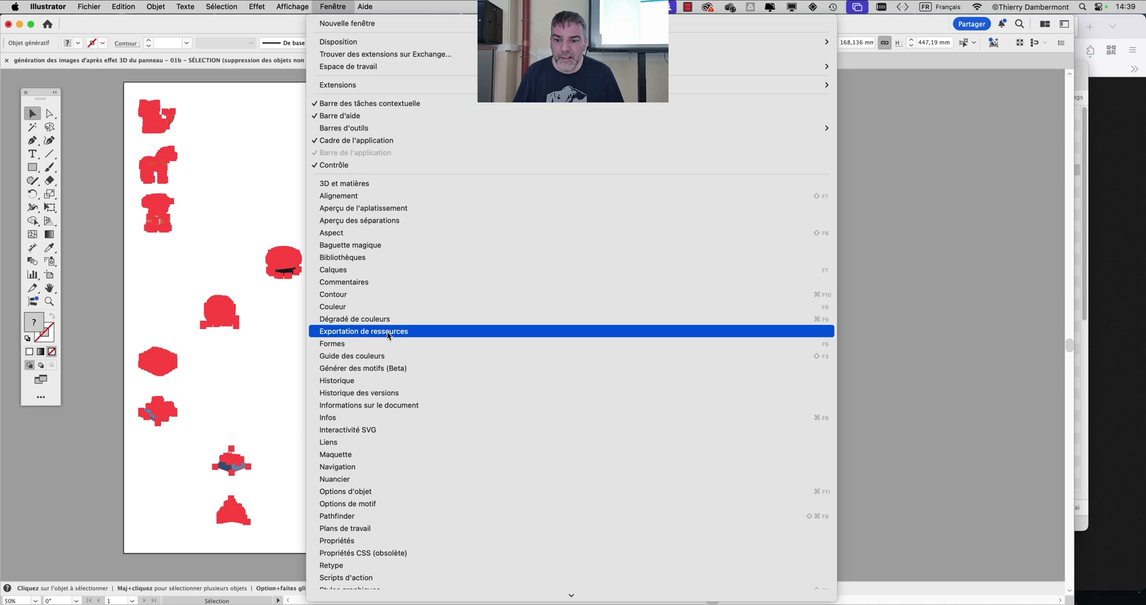
pyautogui.click(387, 335)
# - Reposition and shorten the Asset Export panel, then delete the Fichier 10 asset
pyautogui.moveTo(660, 146); pyautogui.dragTo(659, 90)
pyautogui.moveTo(927, 550); pyautogui.dragTo(1031, 378)
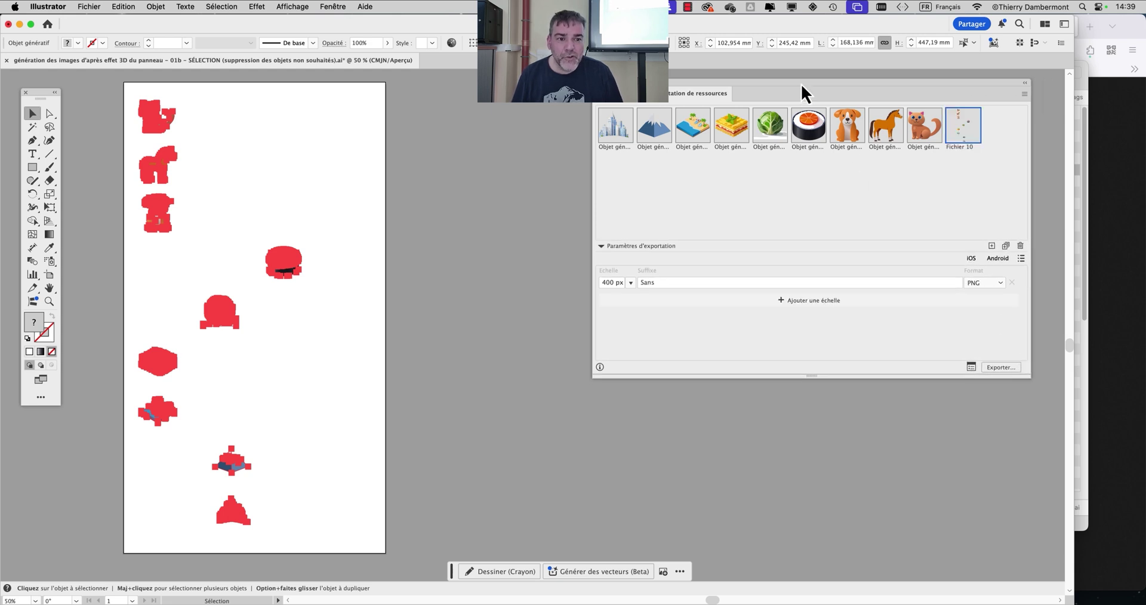
pyautogui.moveTo(801, 85); pyautogui.dragTo(788, 132)
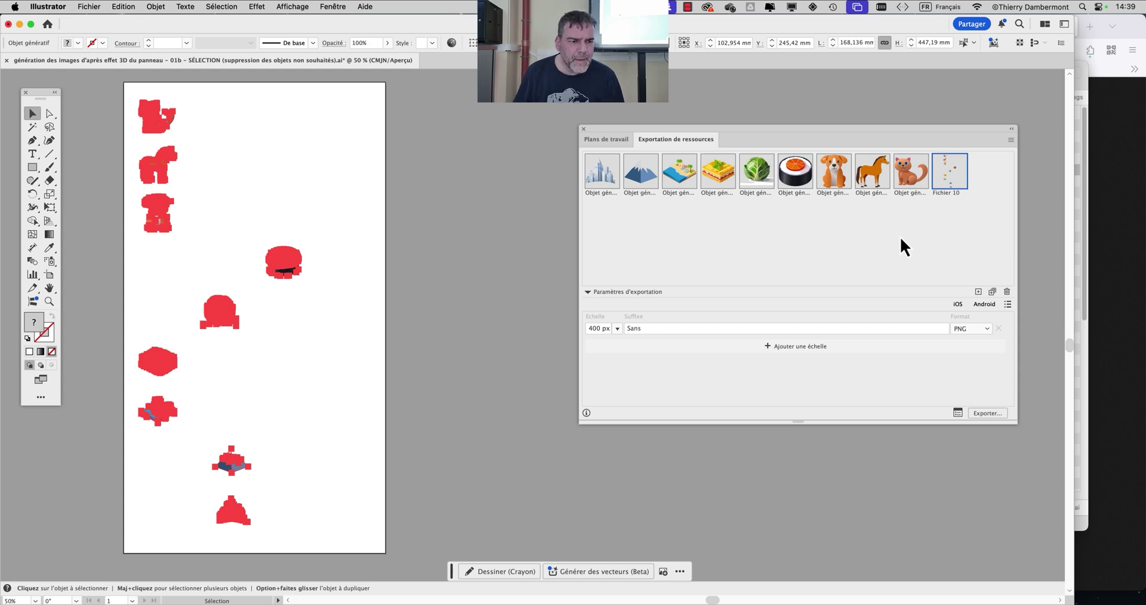
pyautogui.press('super')
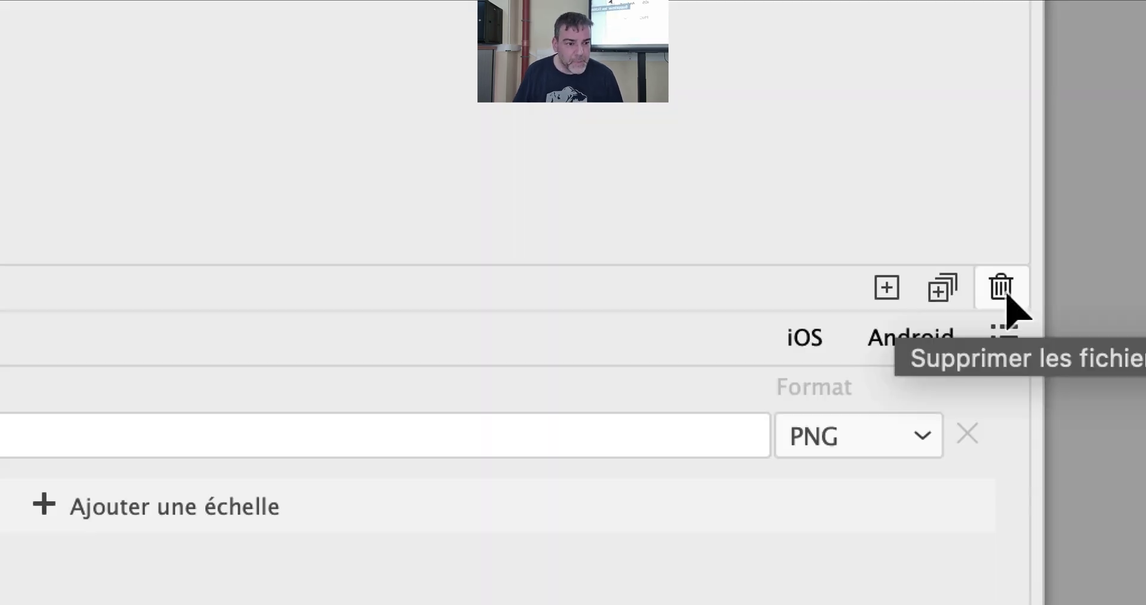
pyautogui.click(1008, 293)
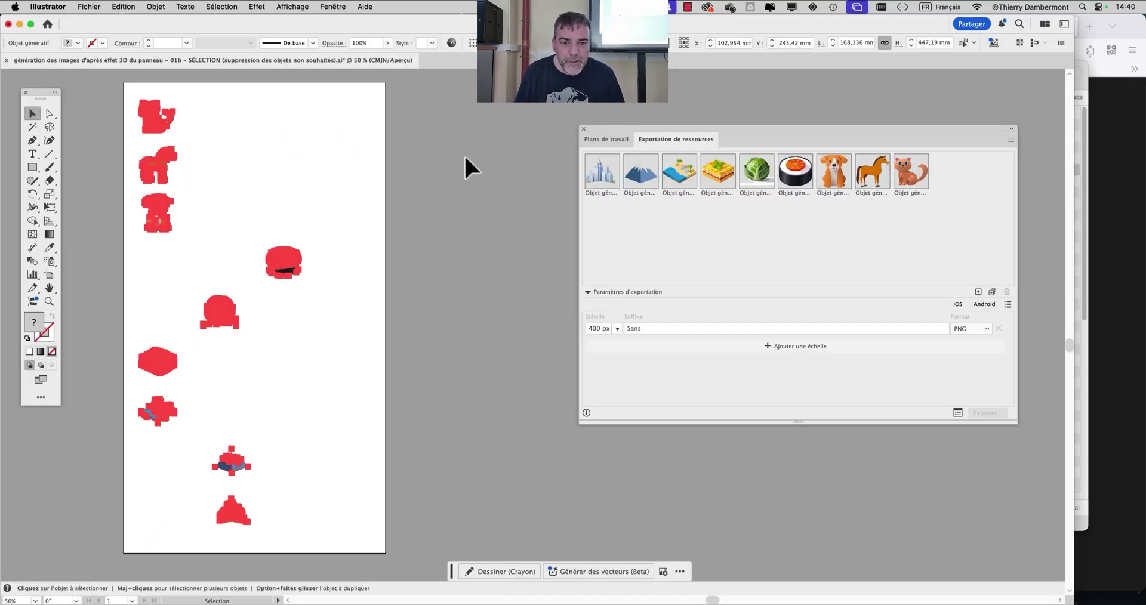
# - Delete all assets, then drag the marquee-selected artwork back in as separate assets
pyautogui.click(603, 179)
pyautogui.keyDown('shift'); pyautogui.click(912, 179); pyautogui.keyUp('shift')
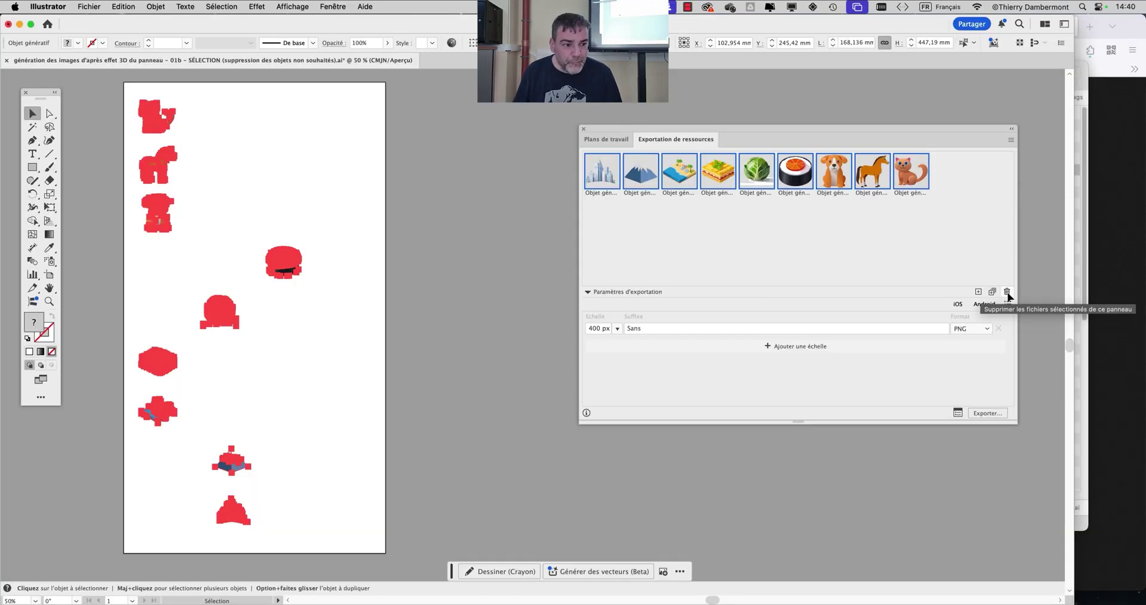
pyautogui.click(1007, 292)
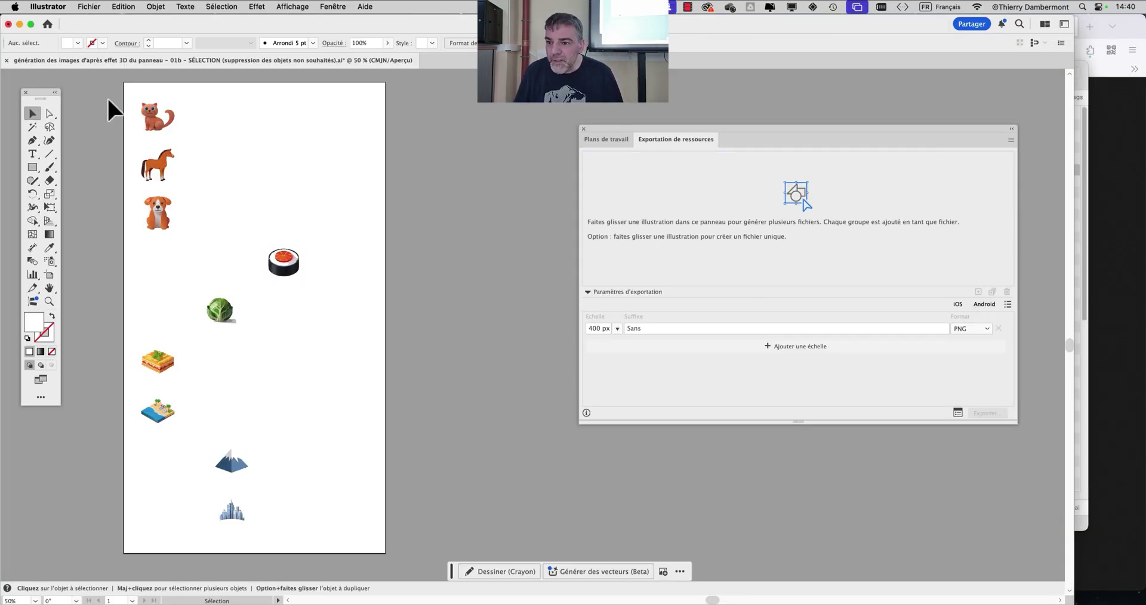
pyautogui.moveTo(109, 100); pyautogui.dragTo(351, 494)
pyautogui.moveTo(172, 191); pyautogui.dragTo(770, 215)
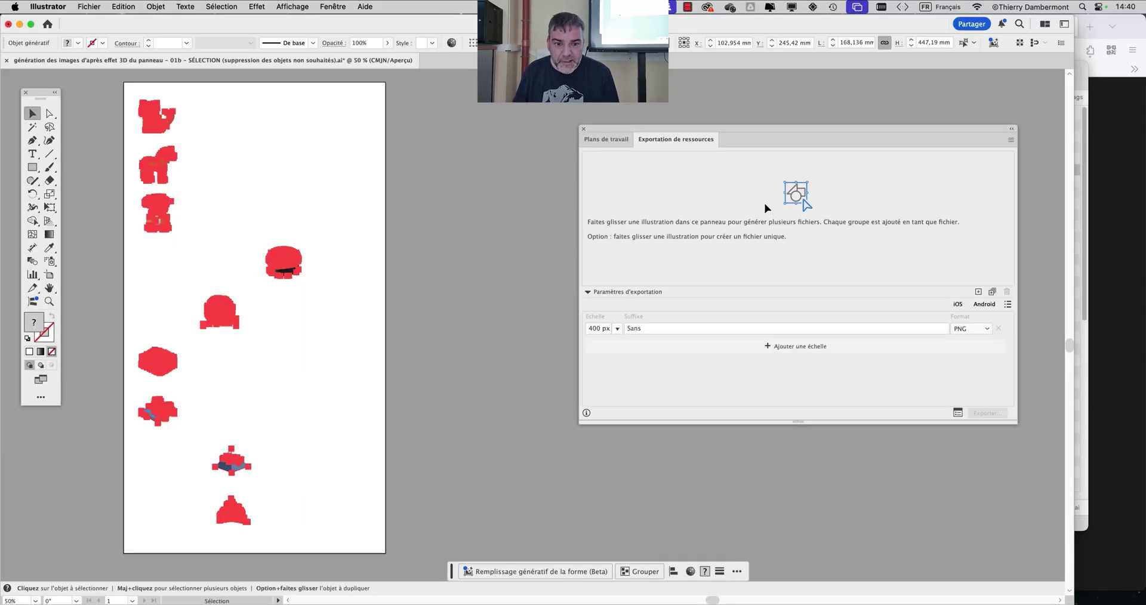
pyautogui.moveTo(159, 117); pyautogui.dragTo(690, 180)
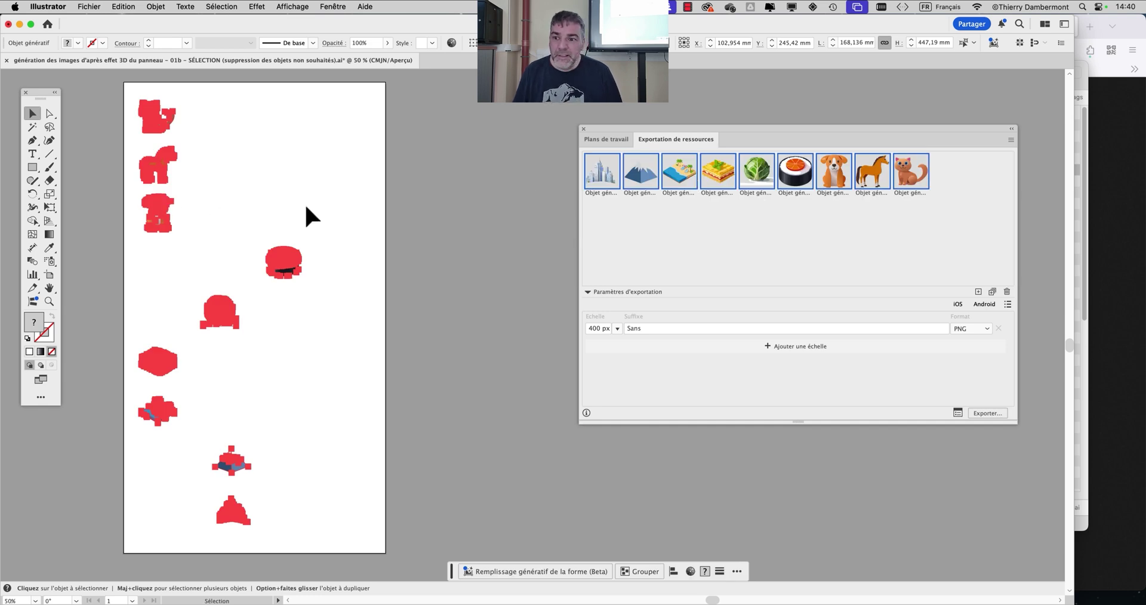
pyautogui.click(184, 173)
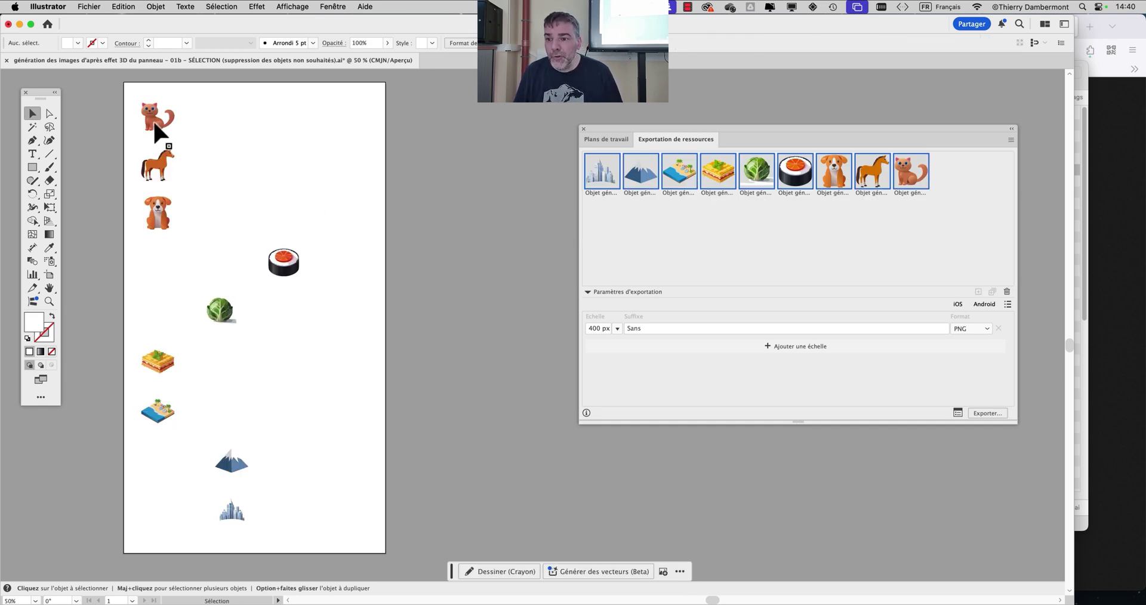
pyautogui.scroll(8, 152, 119)
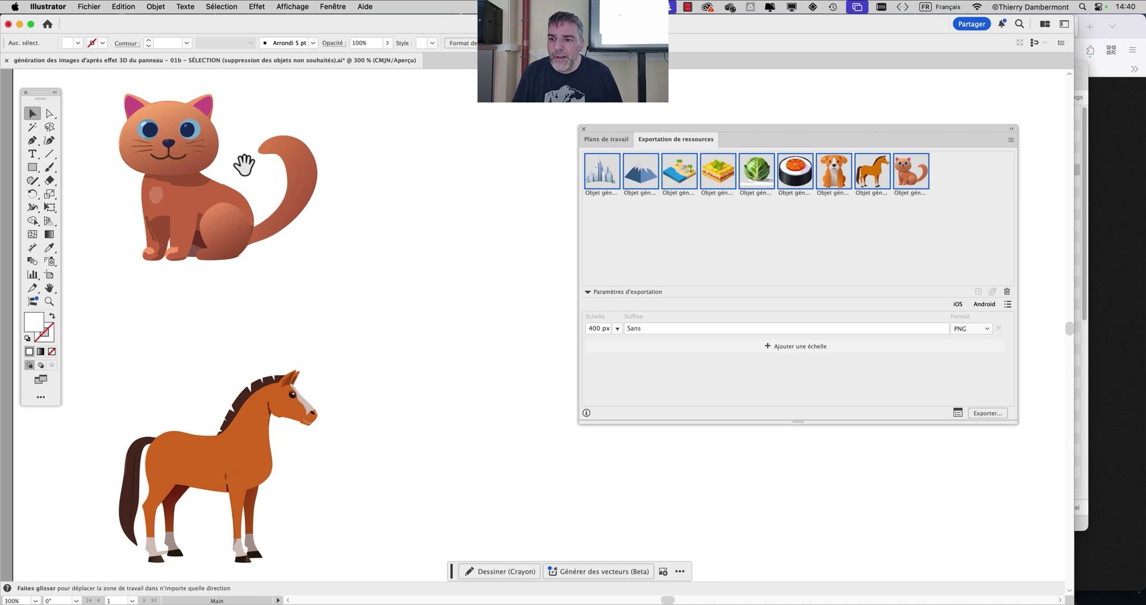
pyautogui.scroll(1, 243, 162)
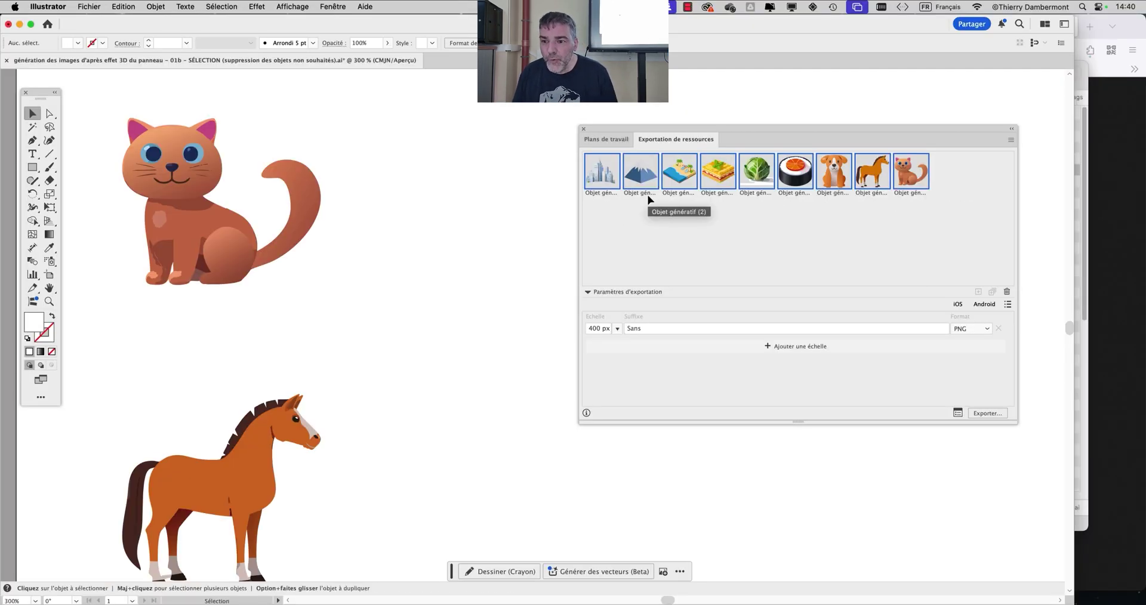
pyautogui.click(196, 165)
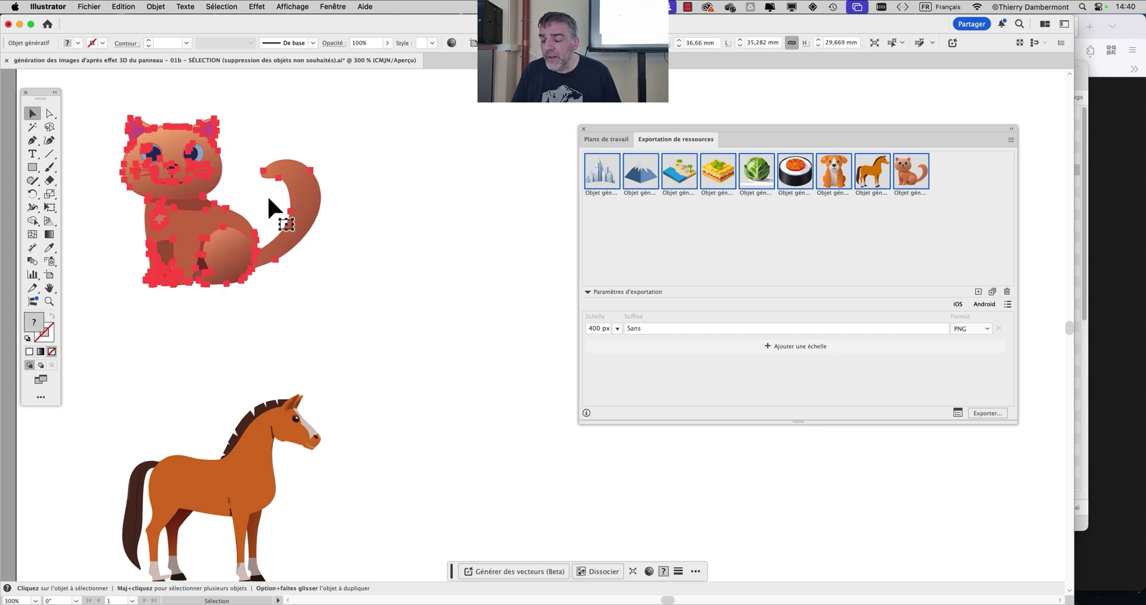
pyautogui.click(293, 357)
pyautogui.click(275, 419)
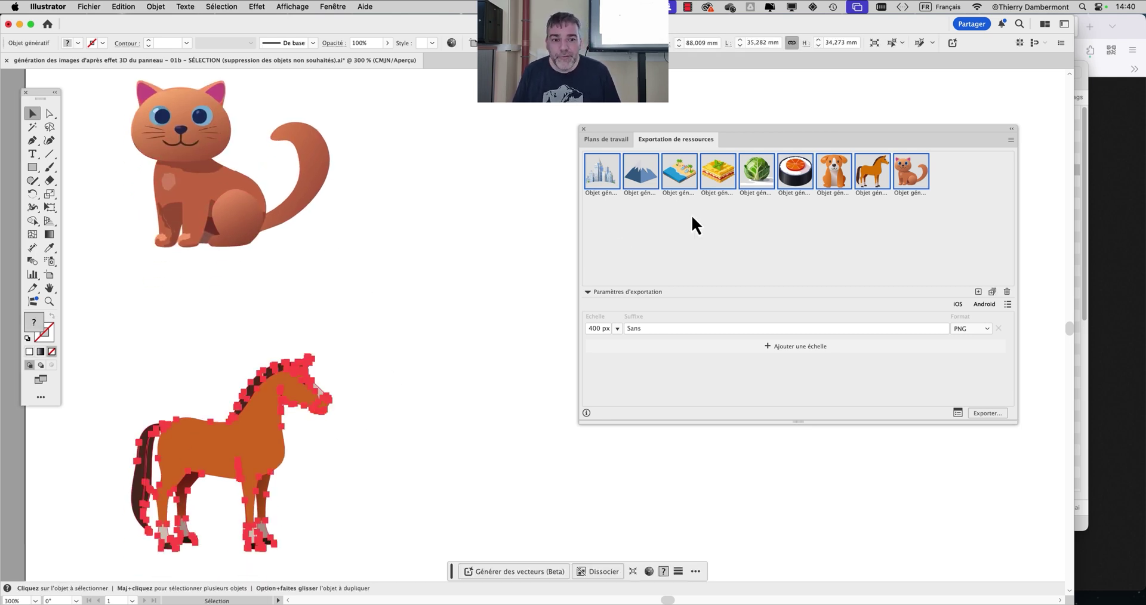
pyautogui.scroll(-3, 468, 358)
pyautogui.moveTo(460, 396); pyautogui.dragTo(377, 339)
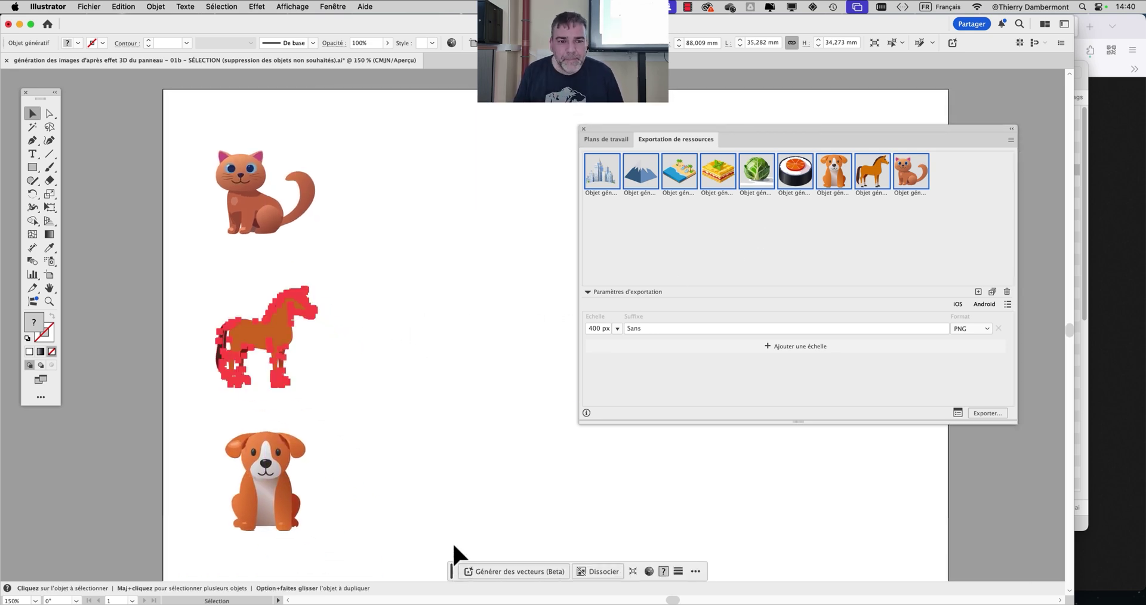
pyautogui.click(663, 204)
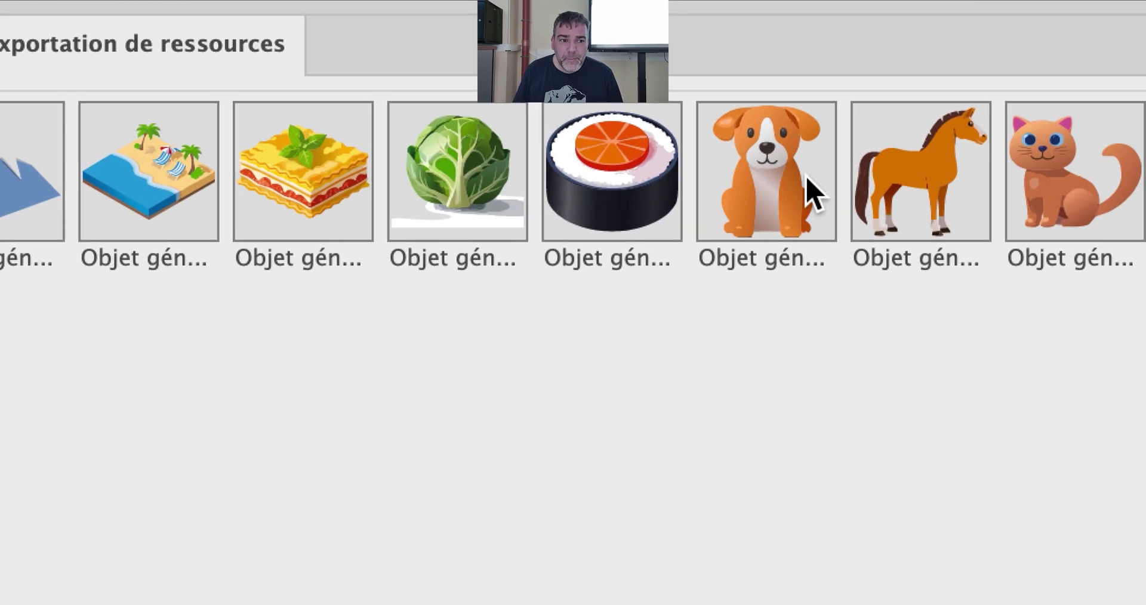
pyautogui.keyDown('shift'); pyautogui.click(875, 197); pyautogui.keyUp('shift')
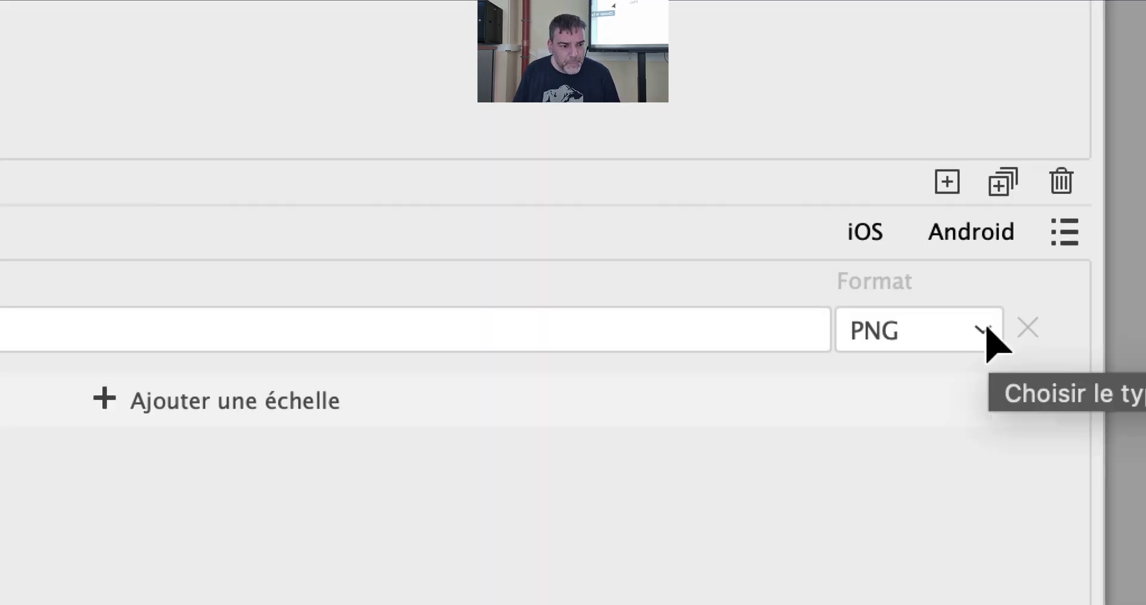
# - Confirm the asset export settings: PNG format, scaled by Hauteur to 400 px
pyautogui.click(984, 332)
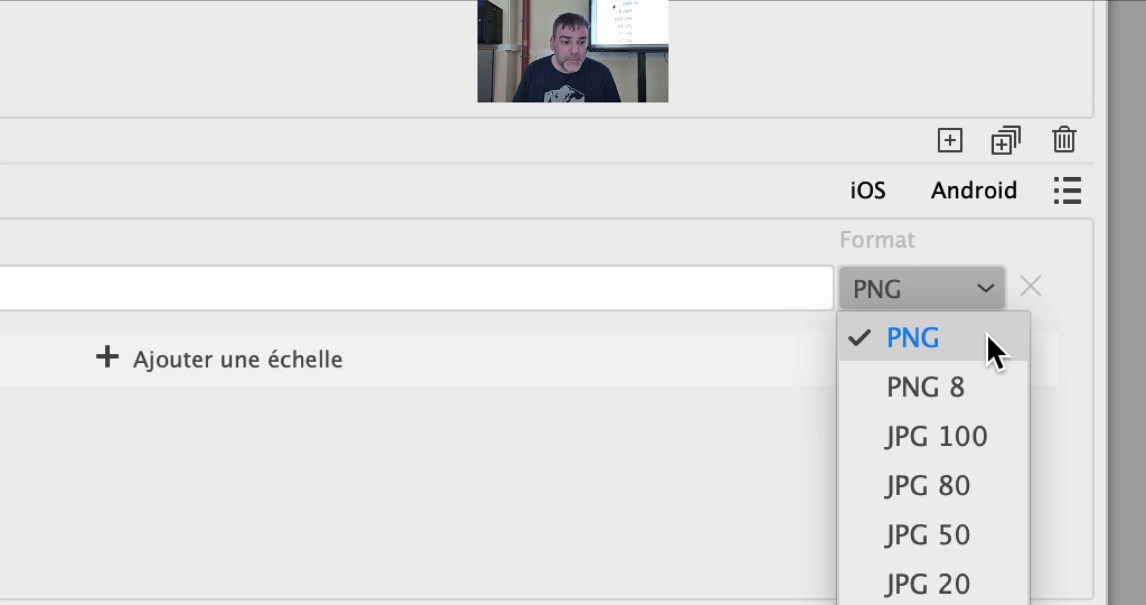
pyautogui.click(991, 349)
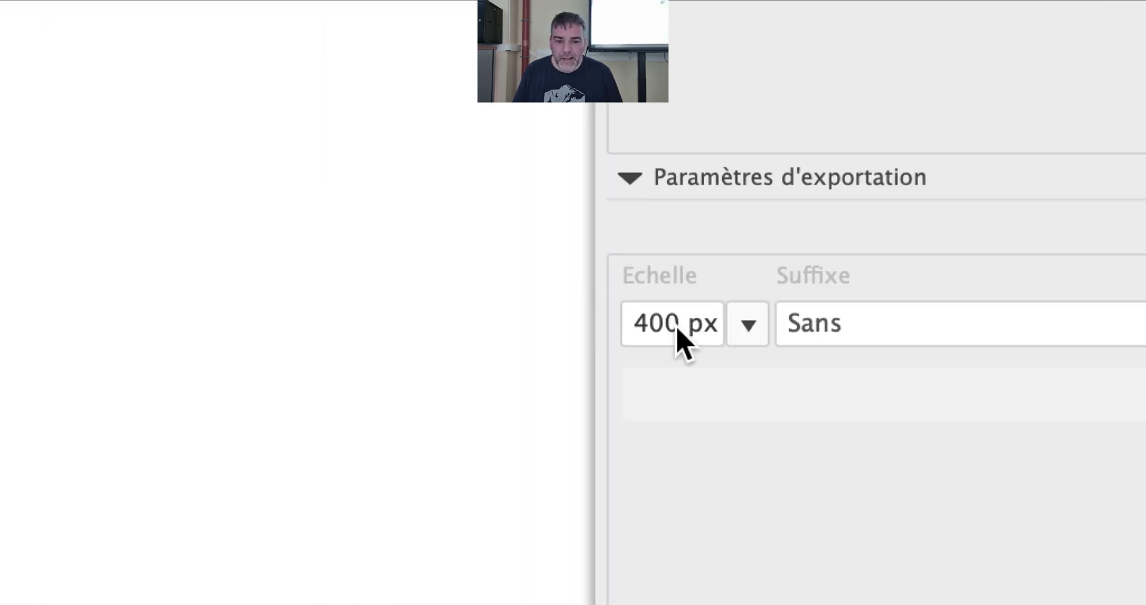
pyautogui.click(749, 324)
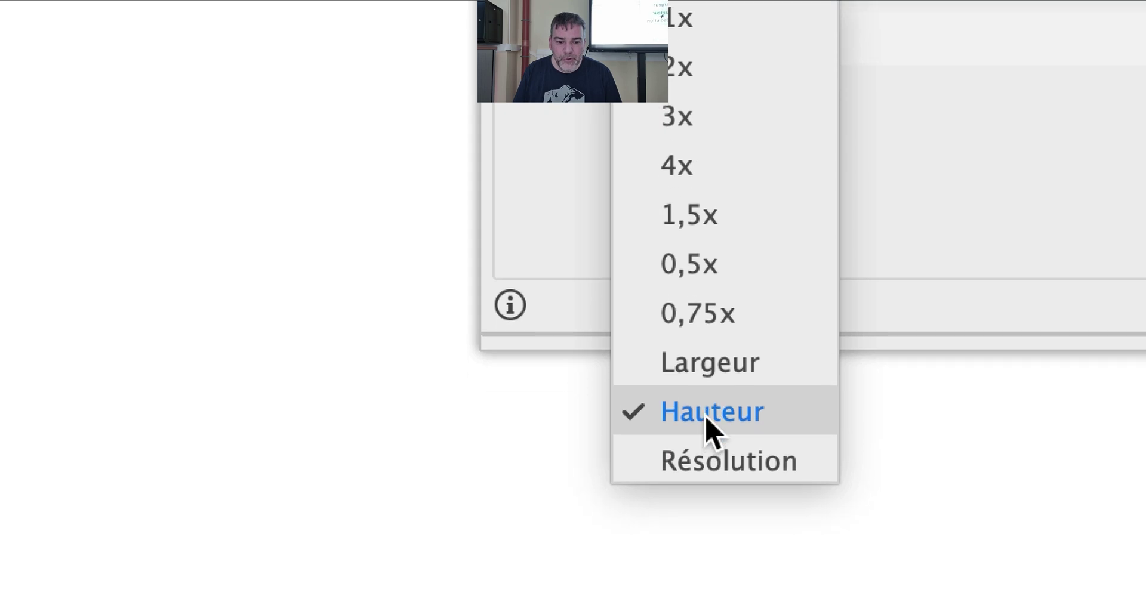
pyautogui.click(713, 449)
pyautogui.click(679, 330)
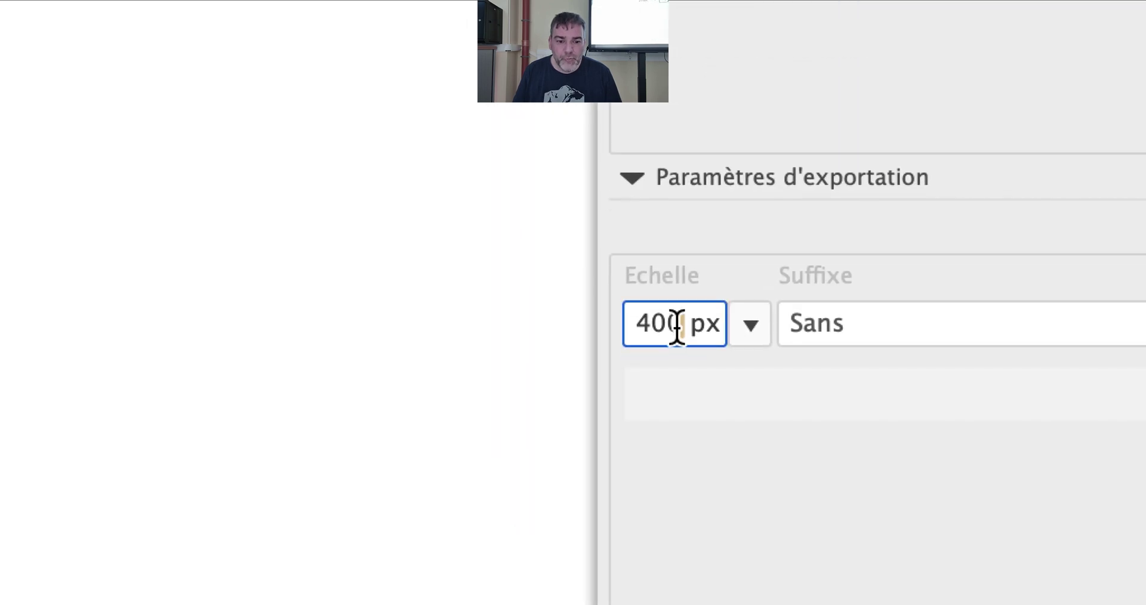
pyautogui.click(738, 335)
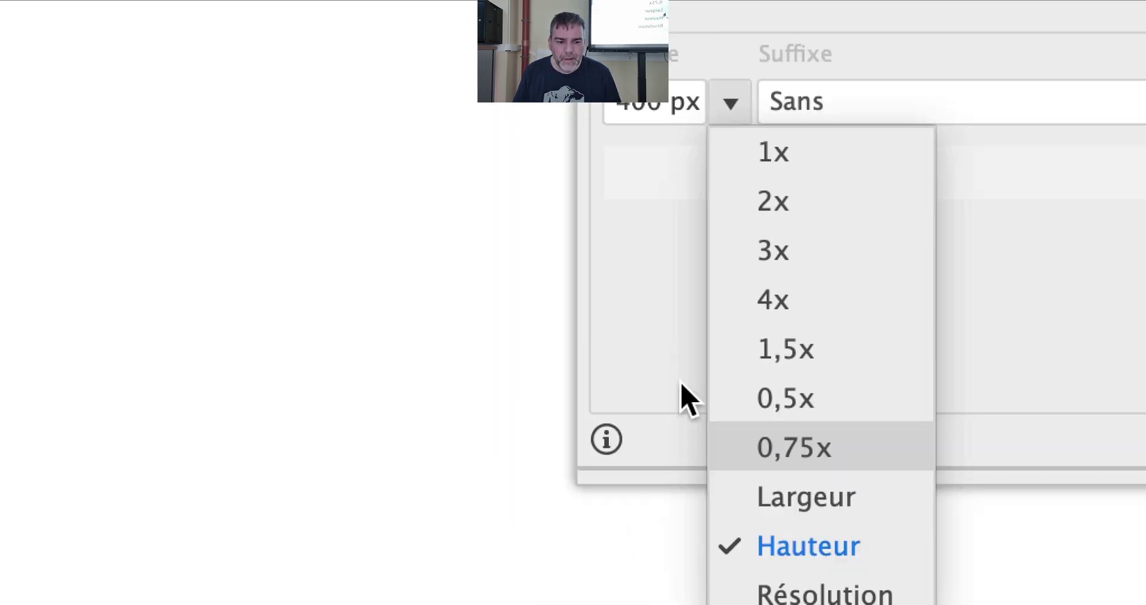
pyautogui.click(590, 399)
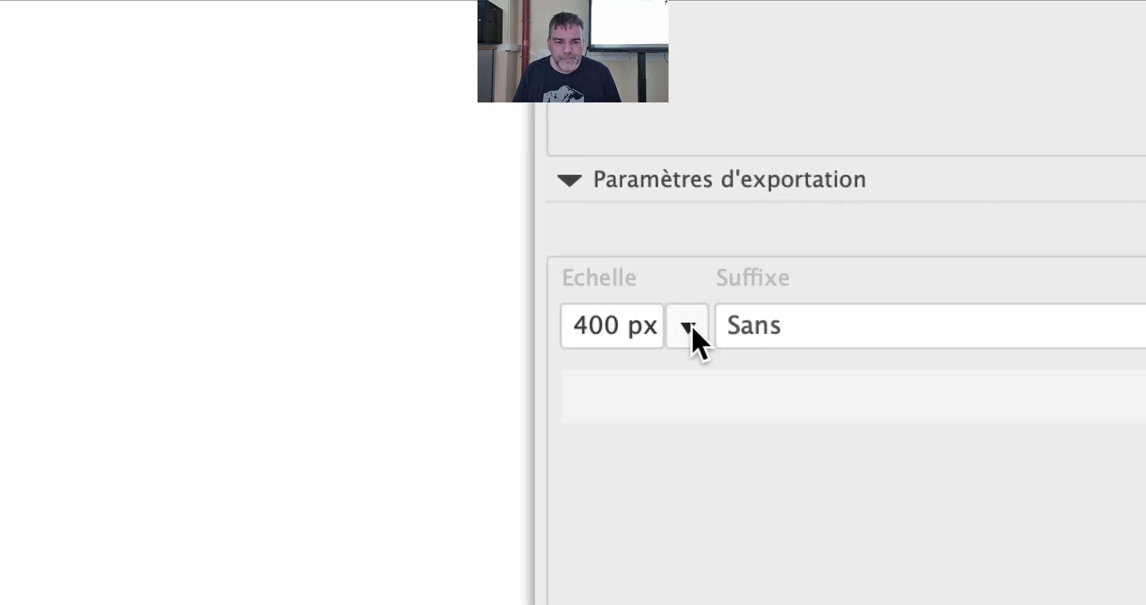
pyautogui.click(764, 282)
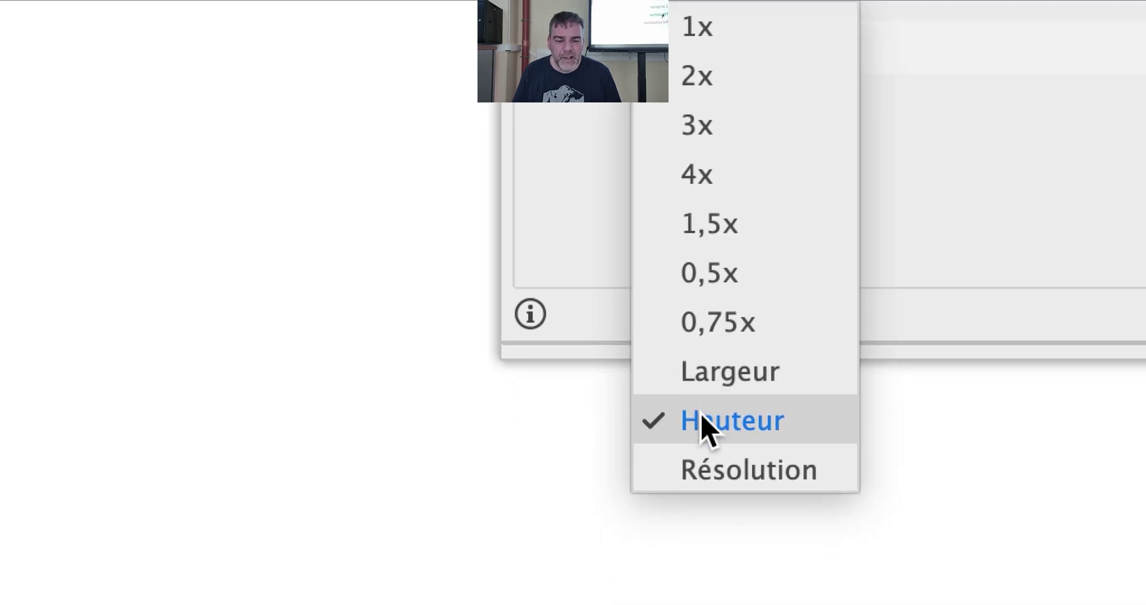
pyautogui.click(586, 0)
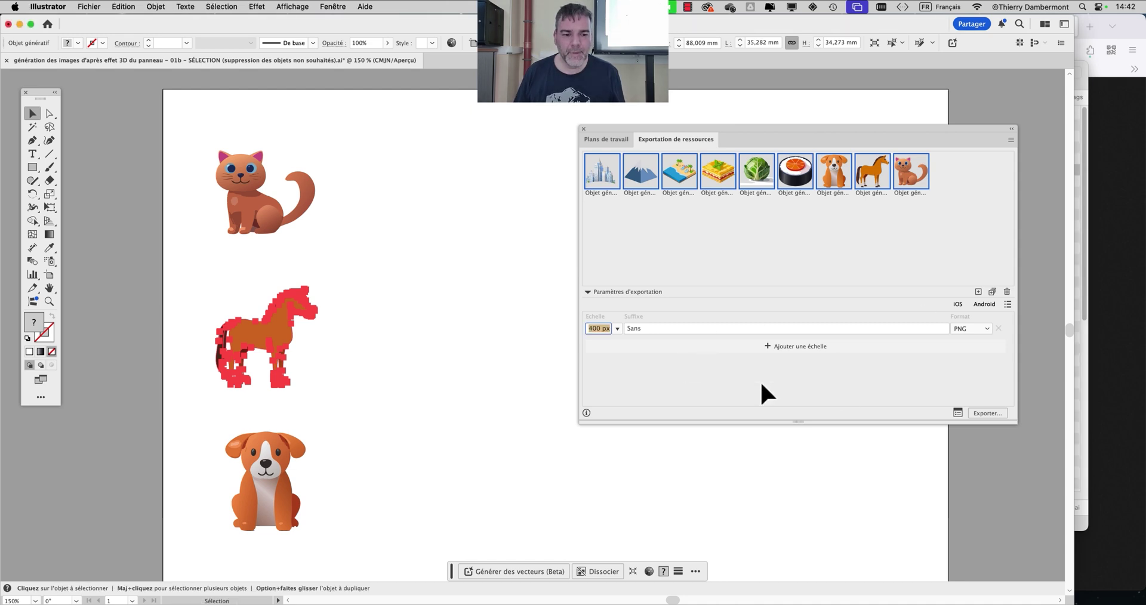
pyautogui.hotkey('ctrl', 'alt')
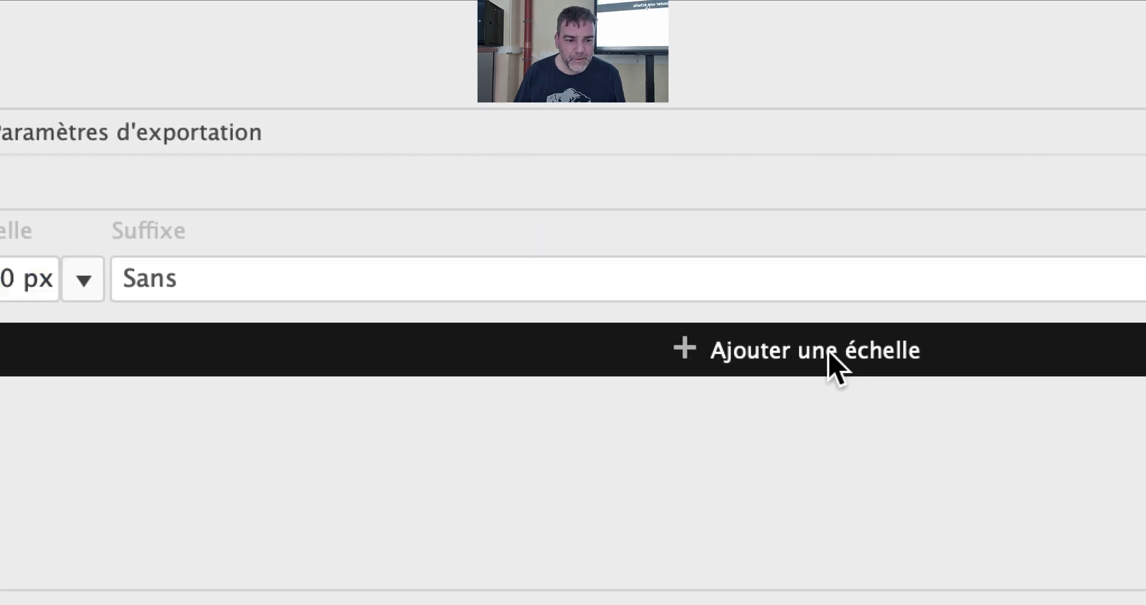
# - Add a second export scale row in AI format beneath the 400 px PNG row
pyautogui.click(830, 356)
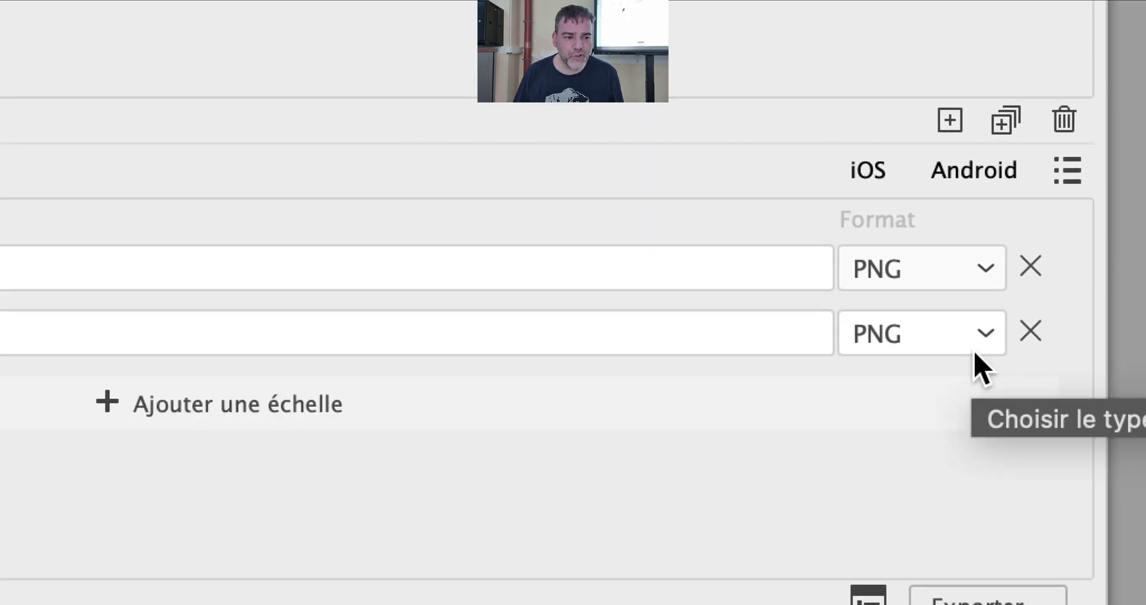
pyautogui.click(977, 353)
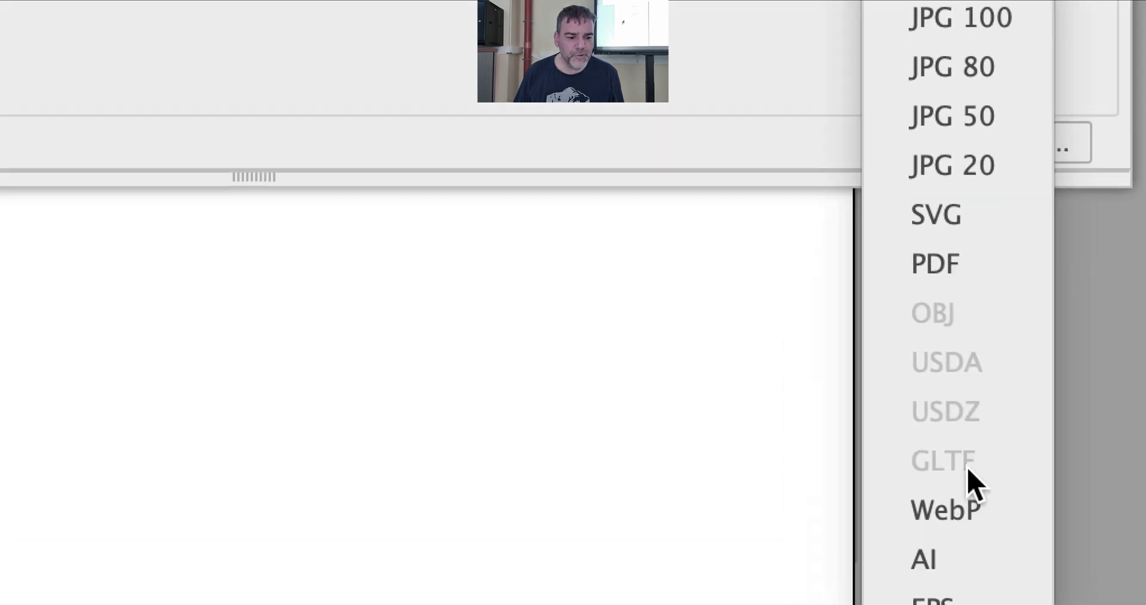
pyautogui.click(970, 564)
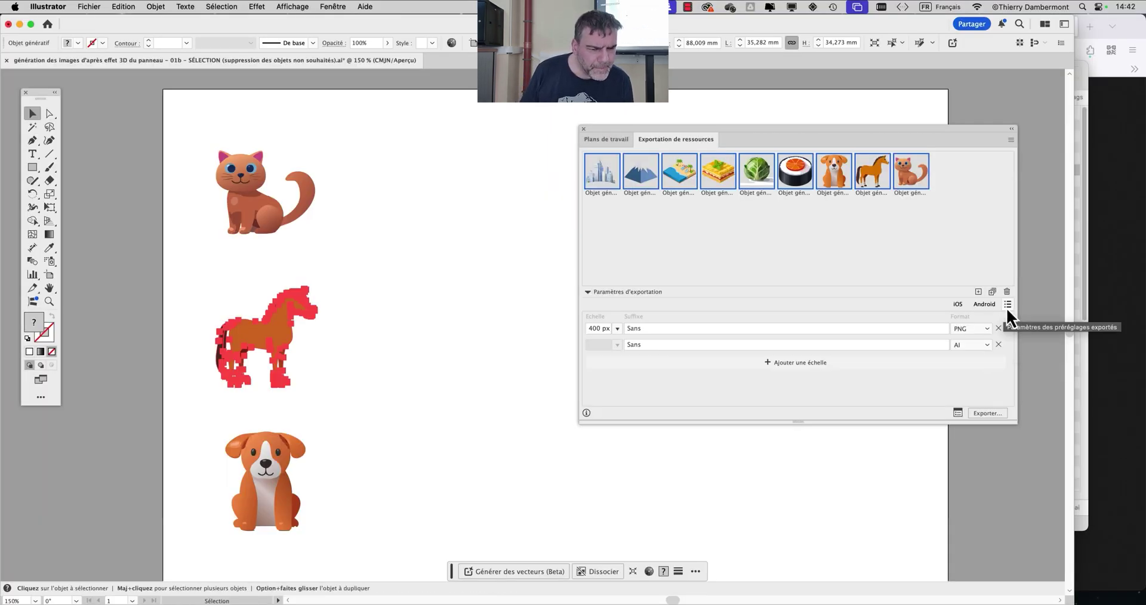
pyautogui.click(1008, 305)
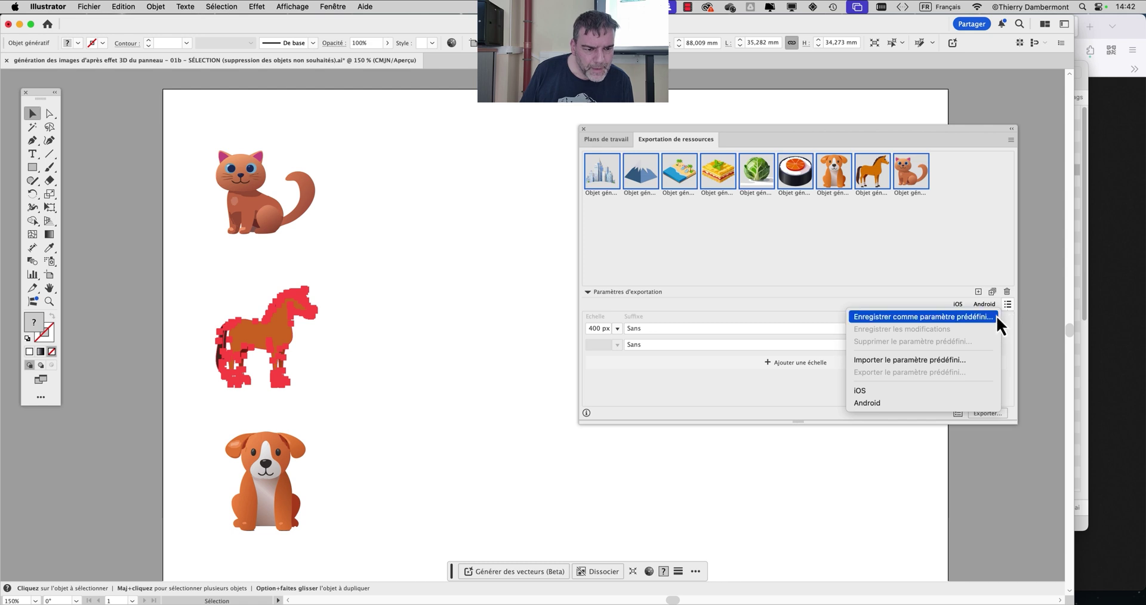
pyautogui.click(789, 394)
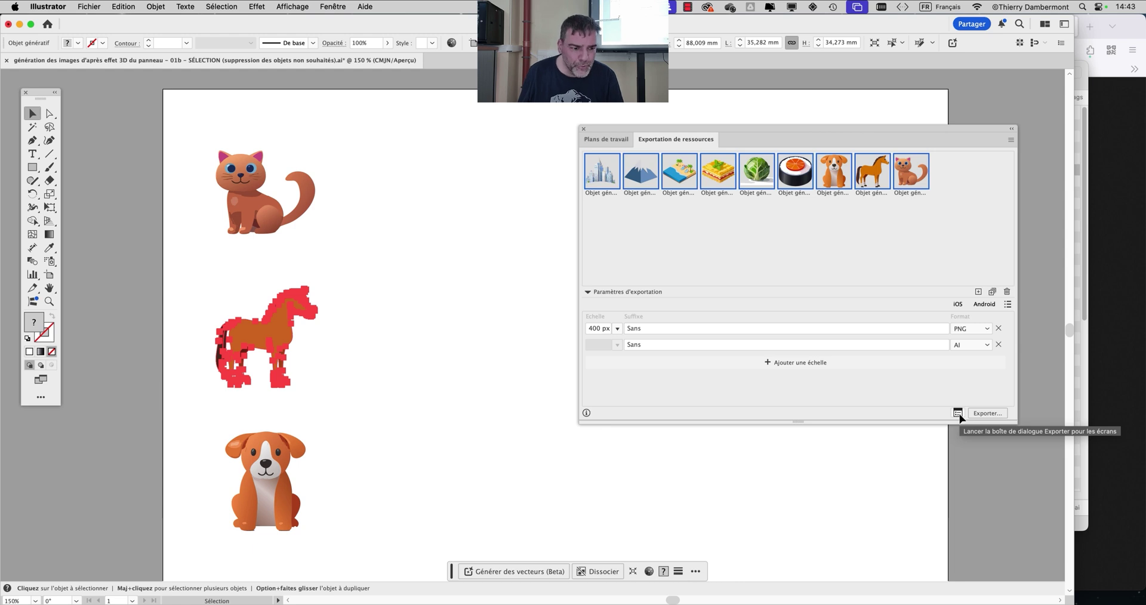
pyautogui.click(958, 413)
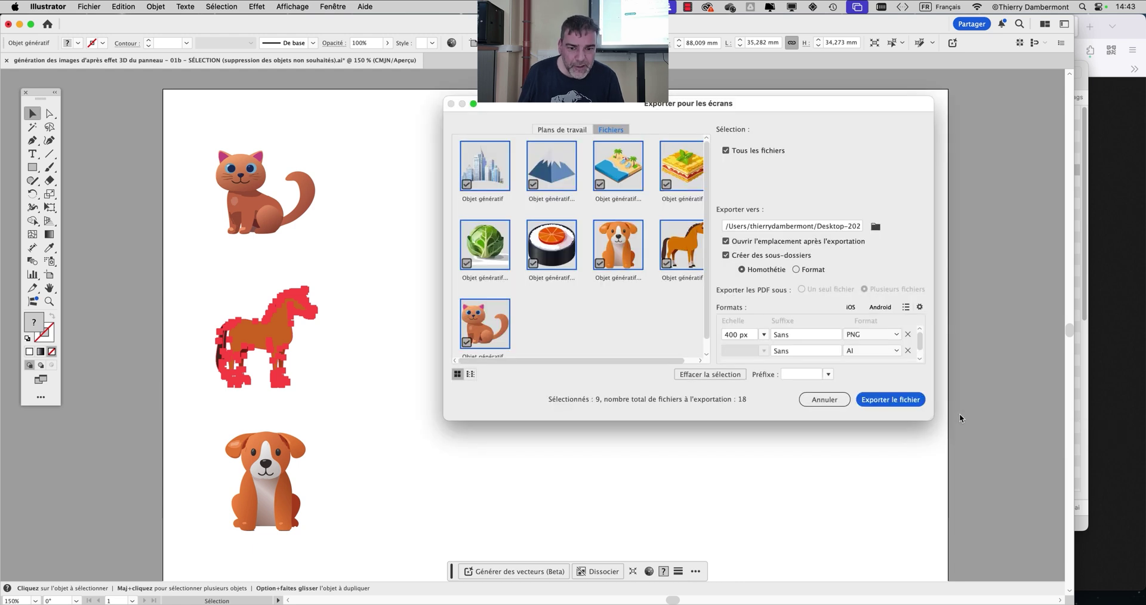
pyautogui.moveTo(724, 109); pyautogui.dragTo(629, 120)
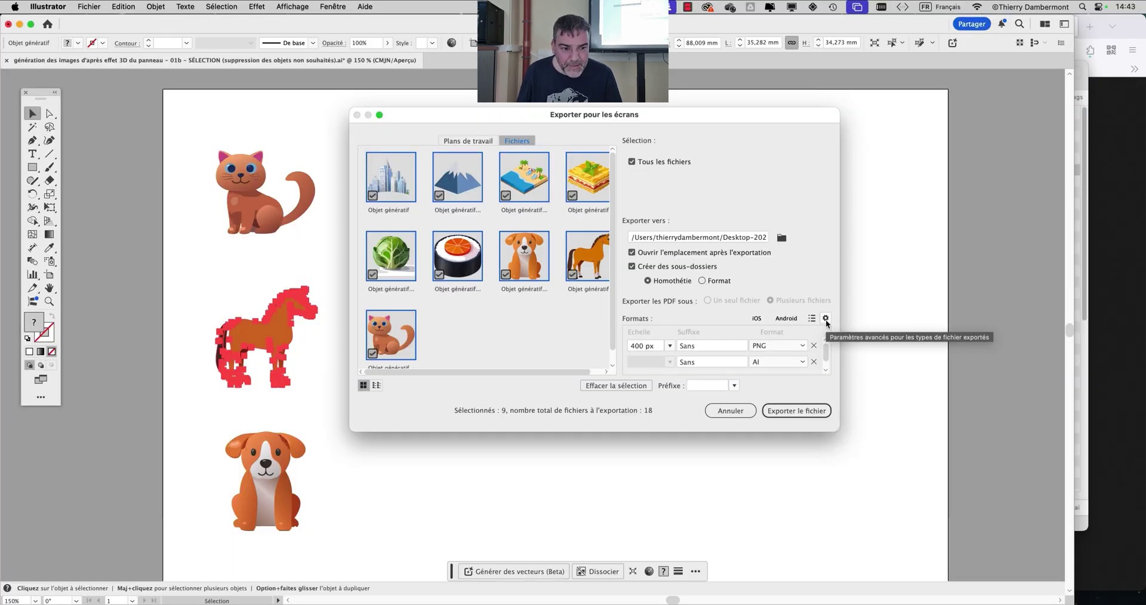
pyautogui.click(826, 321)
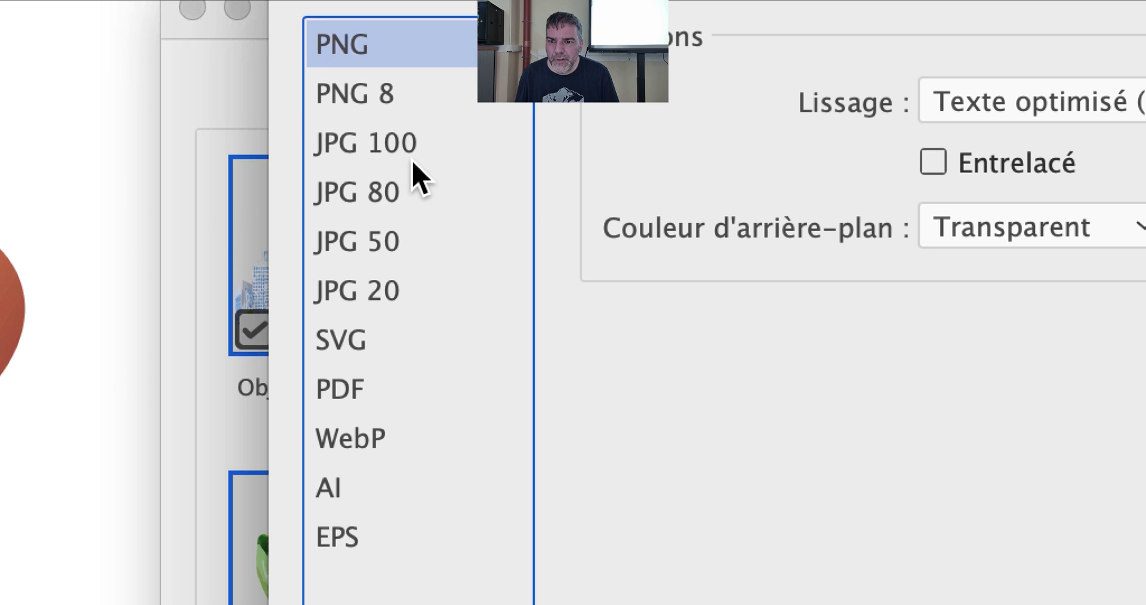
pyautogui.click(418, 488)
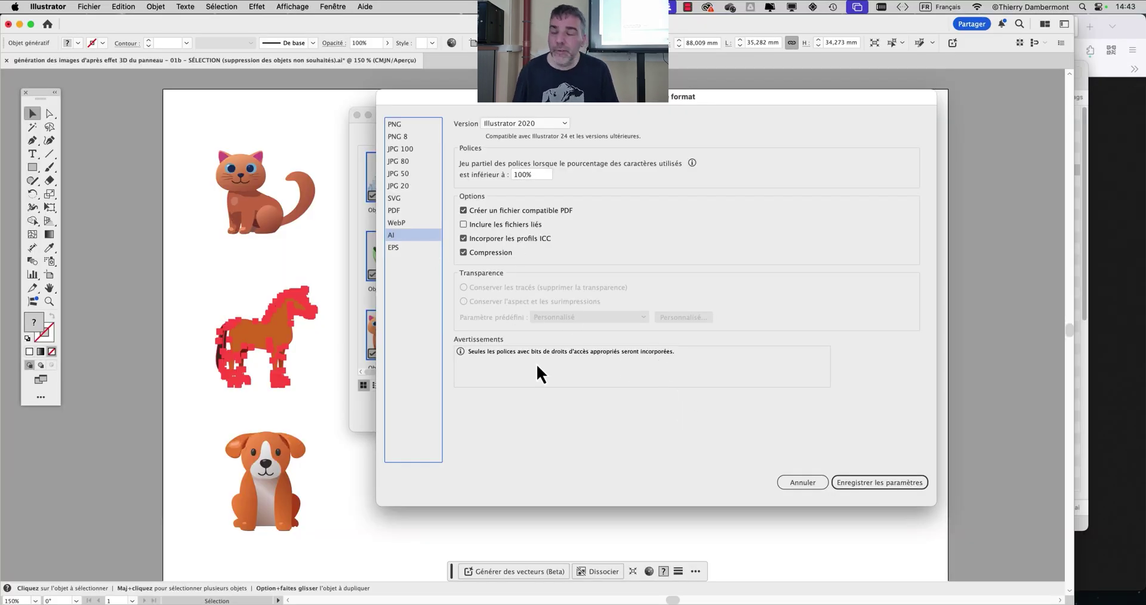
pyautogui.click(803, 488)
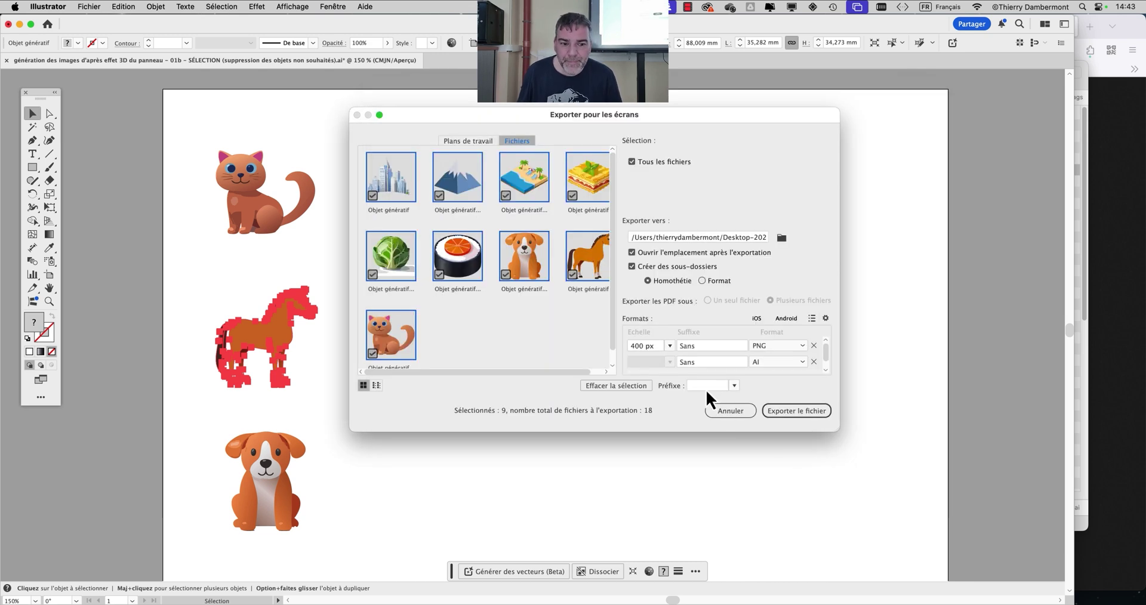
# - Close Export for Screens, the Asset Export panel and the 01b SÉLECTION document without saving
pyautogui.click(726, 419)
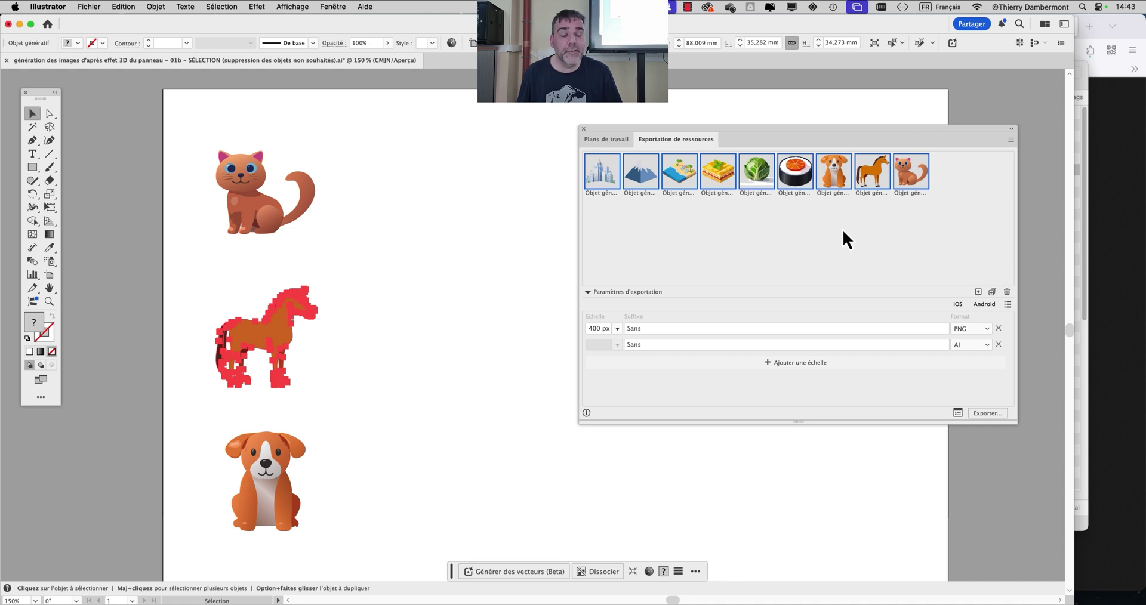
pyautogui.click(584, 129)
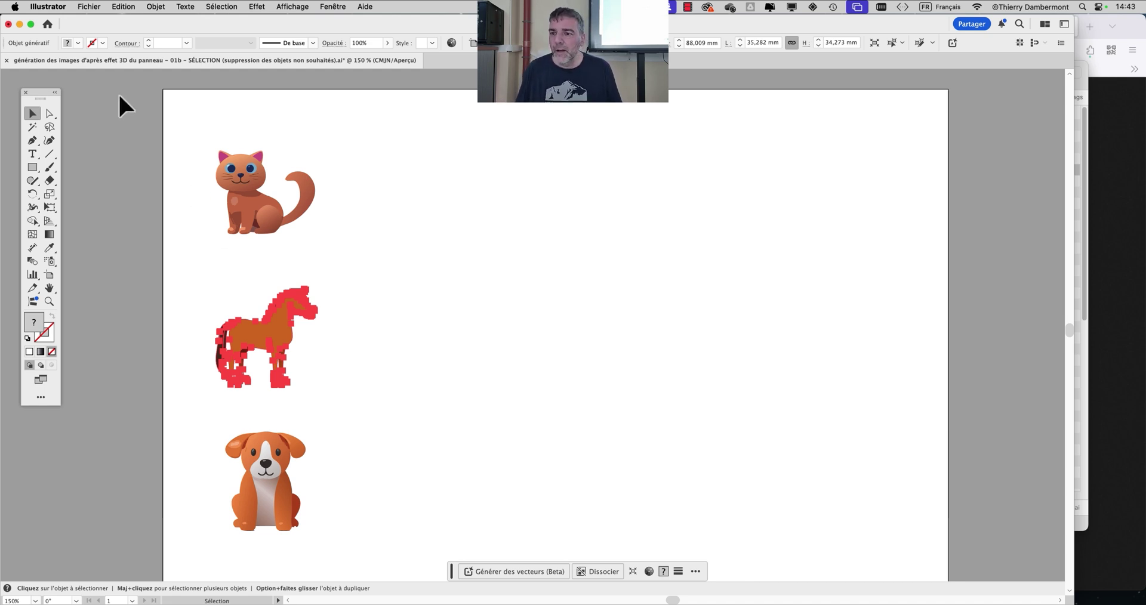
pyautogui.click(6, 60)
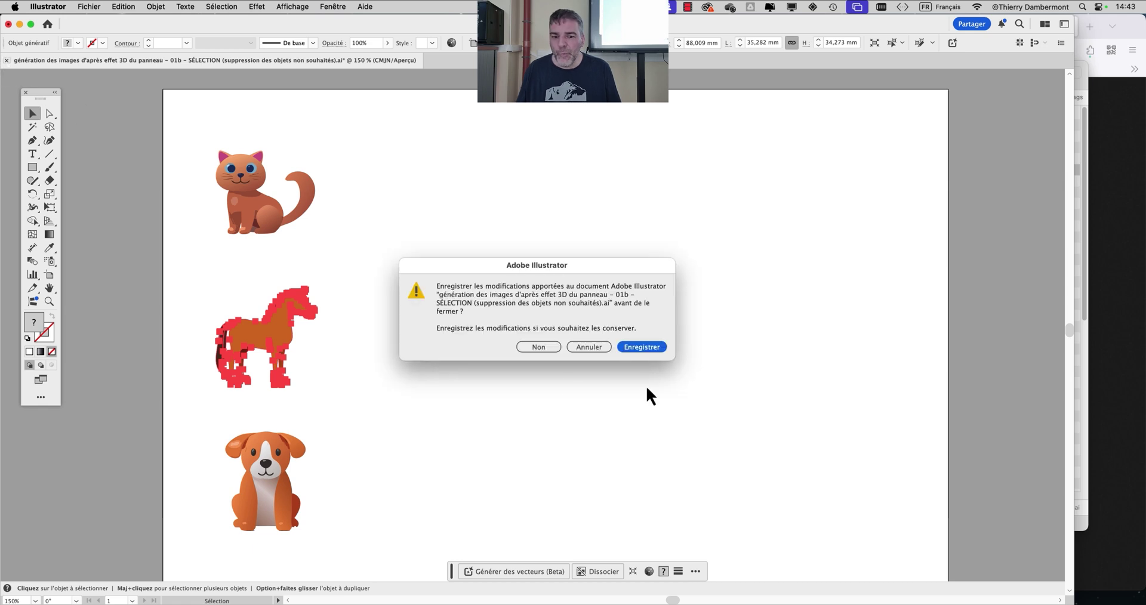
pyautogui.click(554, 352)
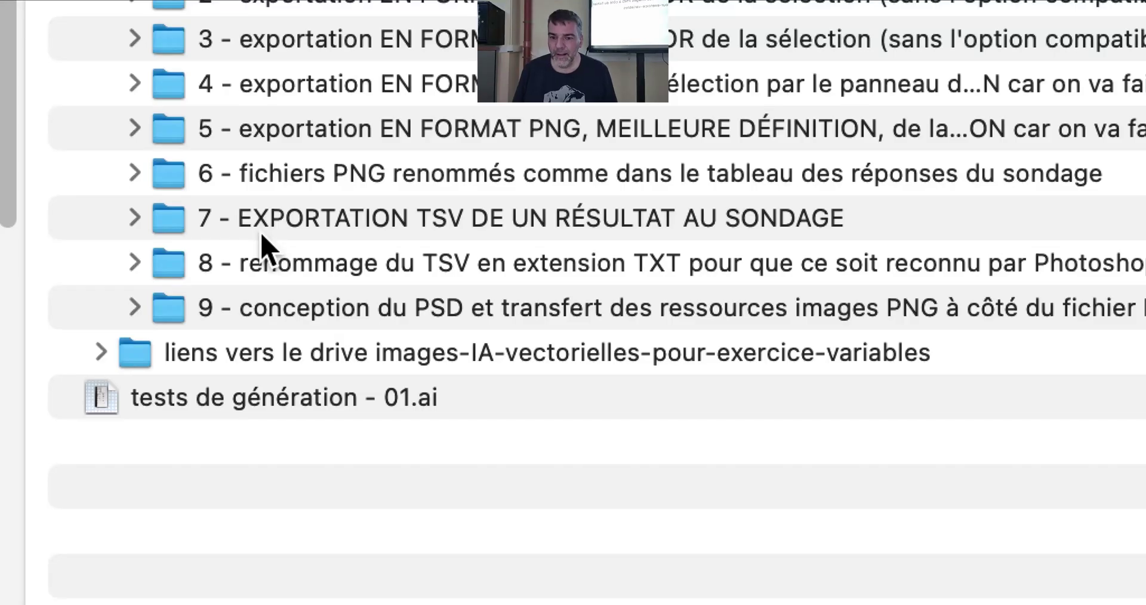
pyautogui.click(262, 234)
# - Toggle folders 7 and 8 open and closed, then expand folder 9 to list its files
pyautogui.click(135, 222)
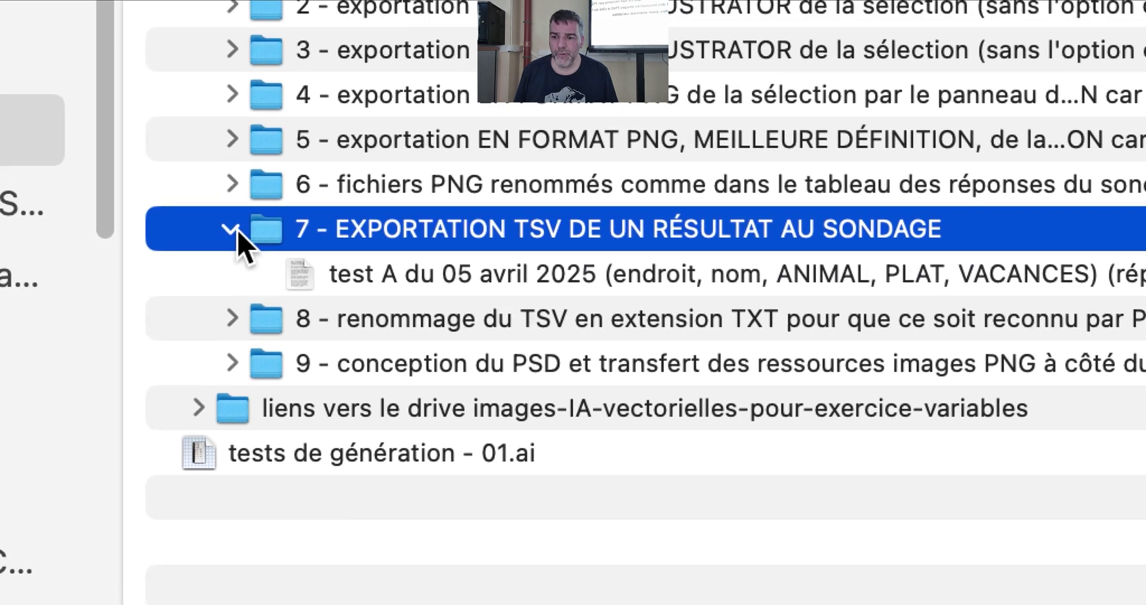
pyautogui.click(235, 231)
pyautogui.click(235, 231)
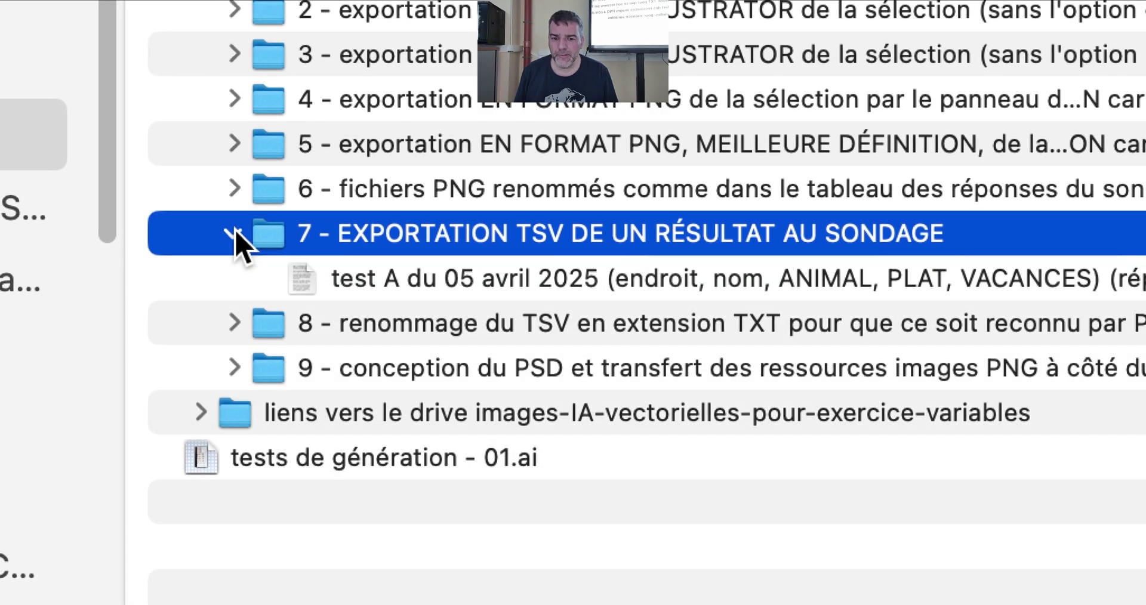
pyautogui.click(236, 234)
pyautogui.click(276, 292)
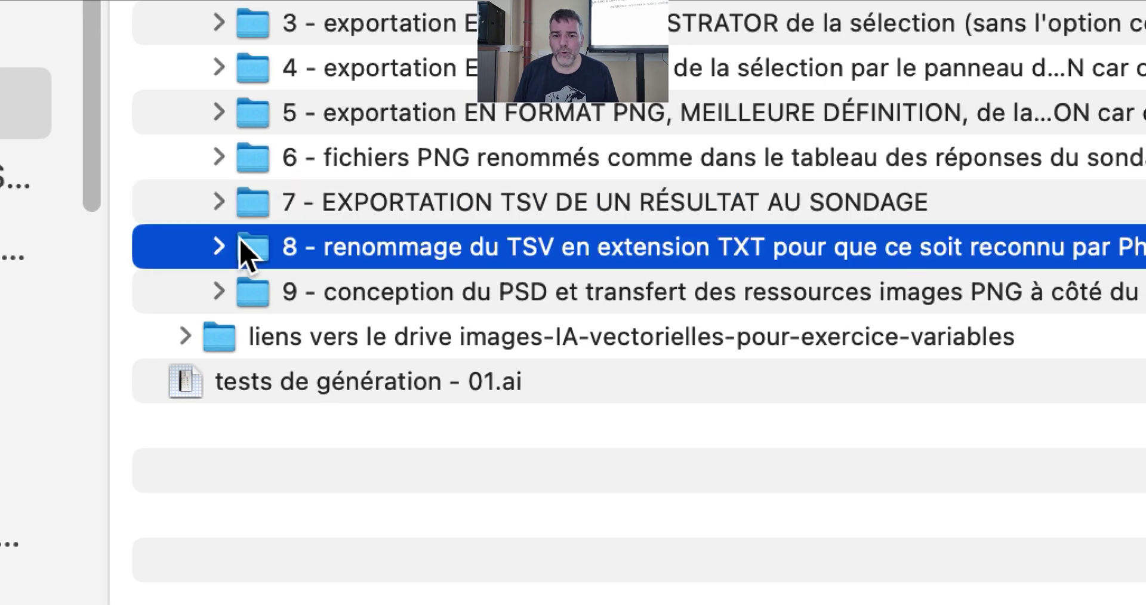
pyautogui.click(206, 238)
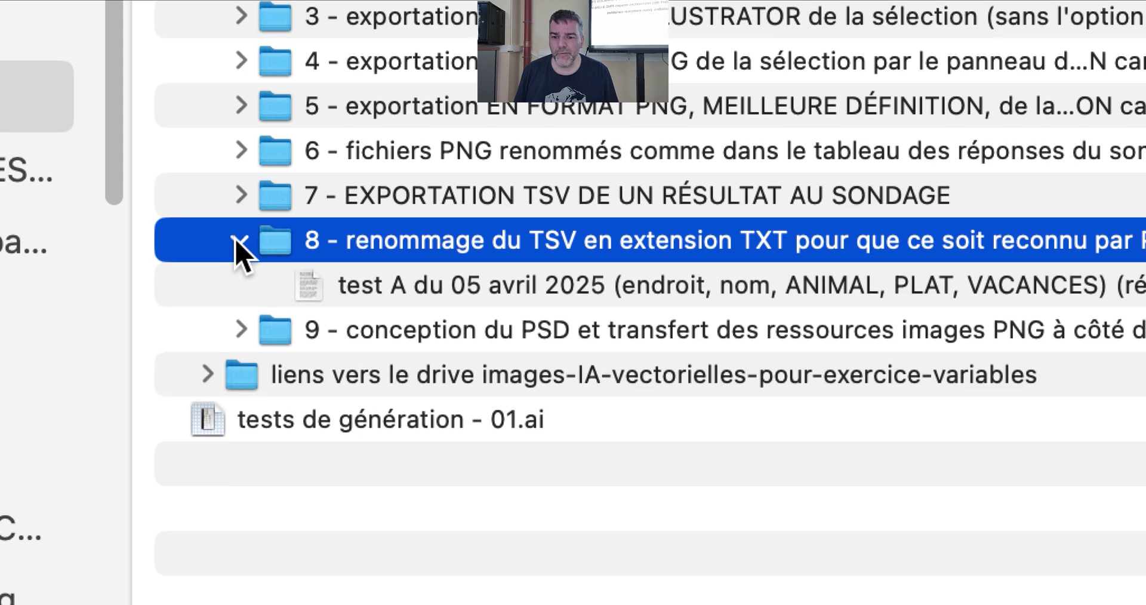
pyautogui.click(206, 237)
pyautogui.click(263, 273)
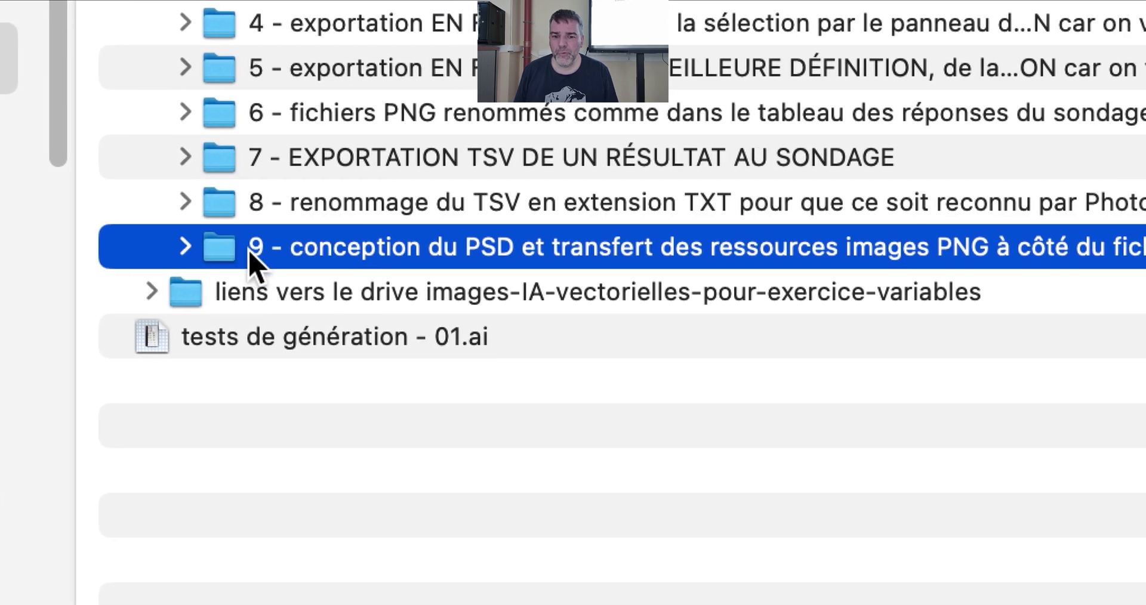
pyautogui.click(206, 247)
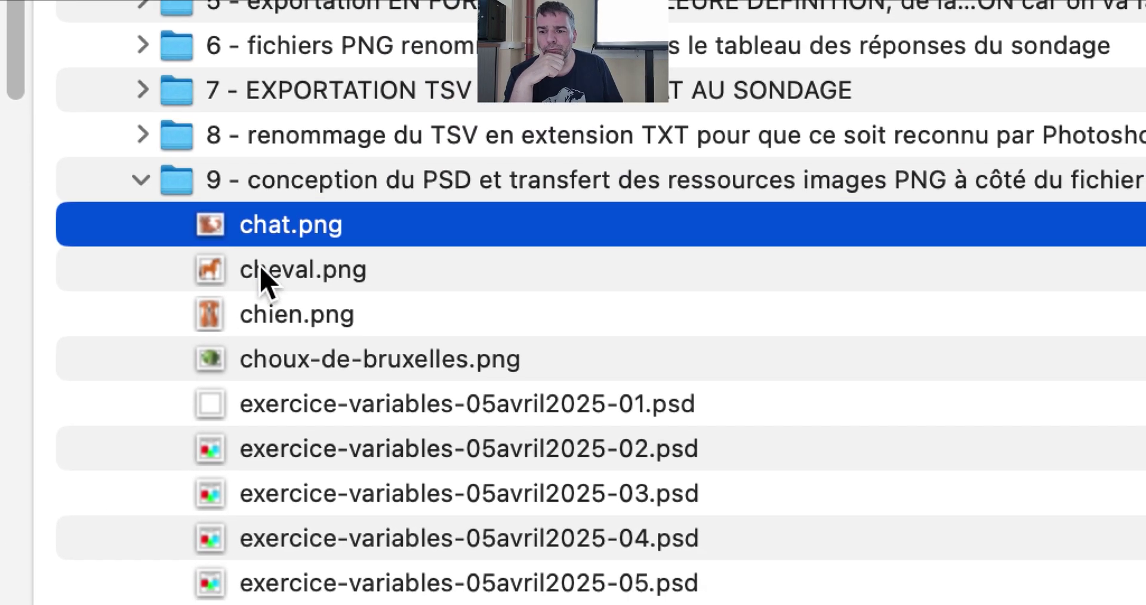
# - Review folder 9's animal, food and place PNGs, the PSD templates and the test A text file
pyautogui.click(303, 299)
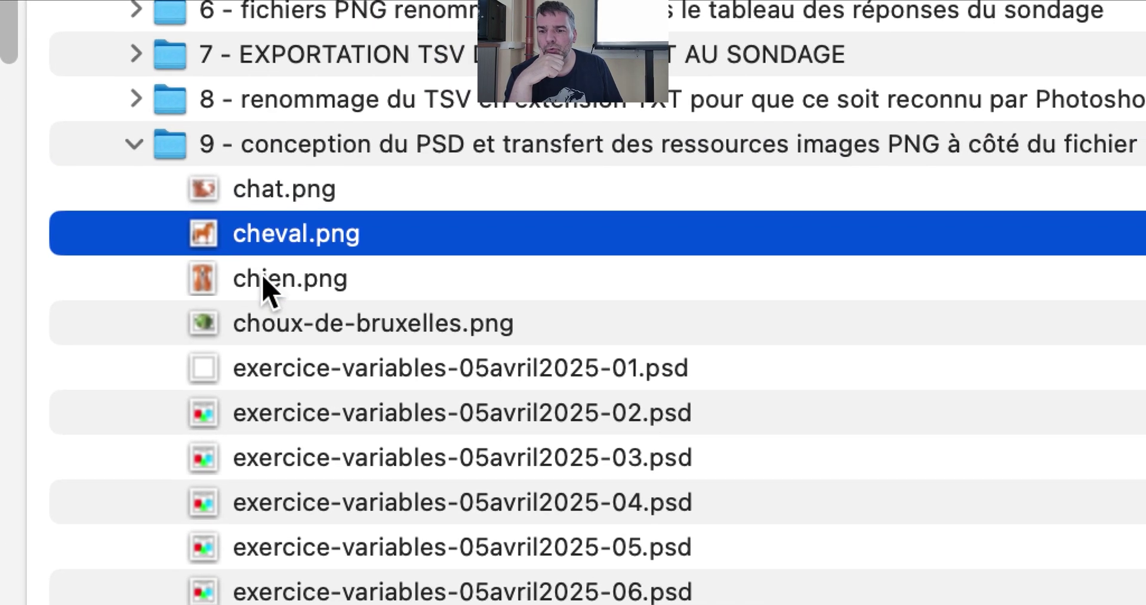
pyautogui.click(303, 352)
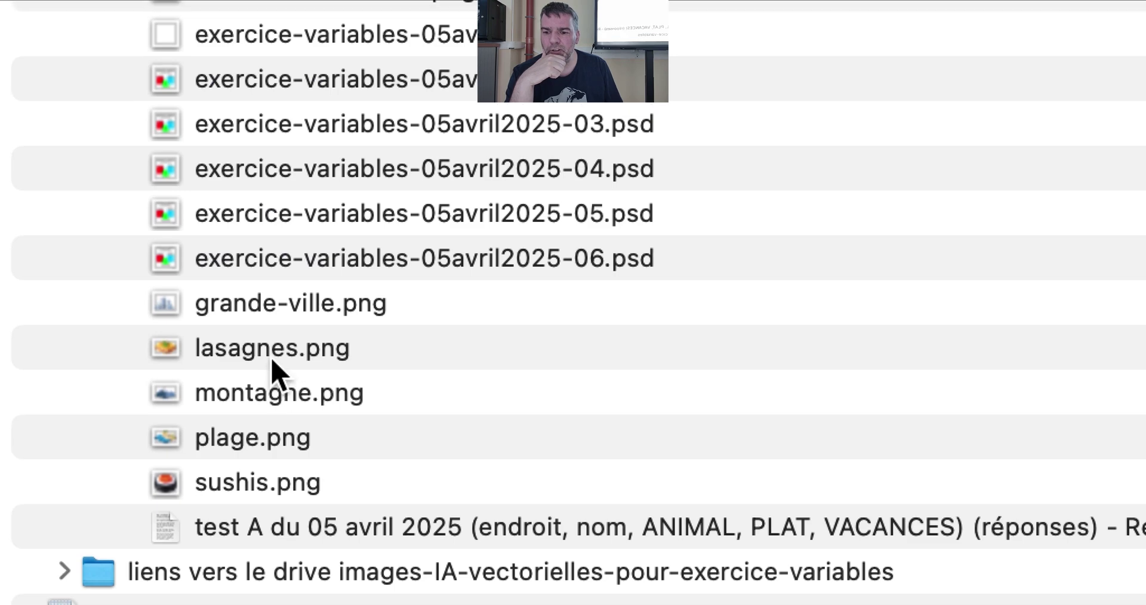
pyautogui.click(272, 361)
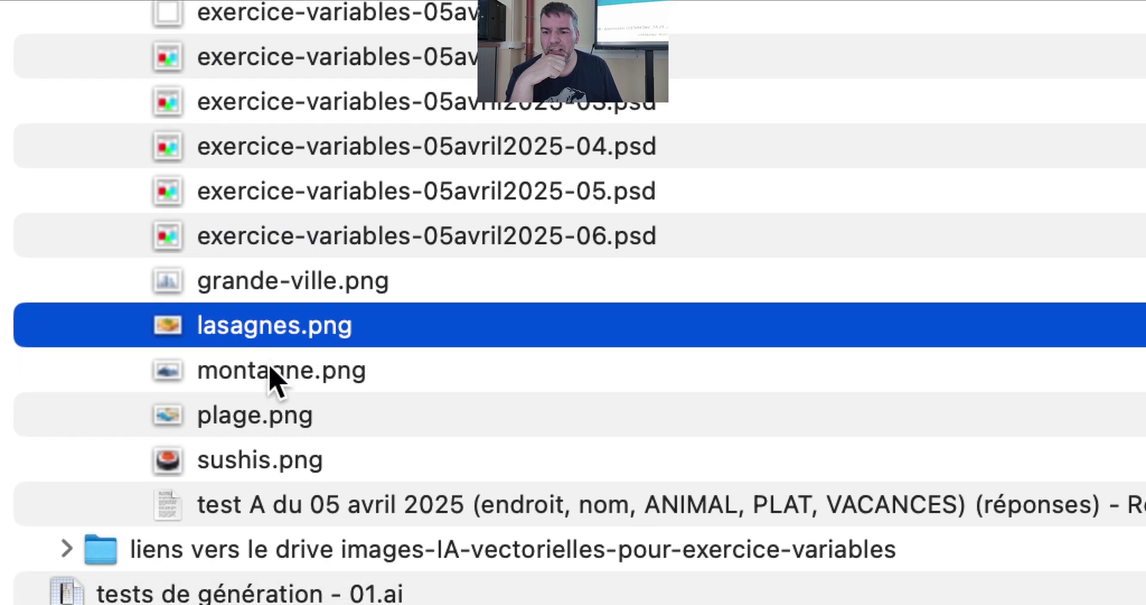
pyautogui.click(272, 398)
pyautogui.click(270, 445)
pyautogui.click(270, 400)
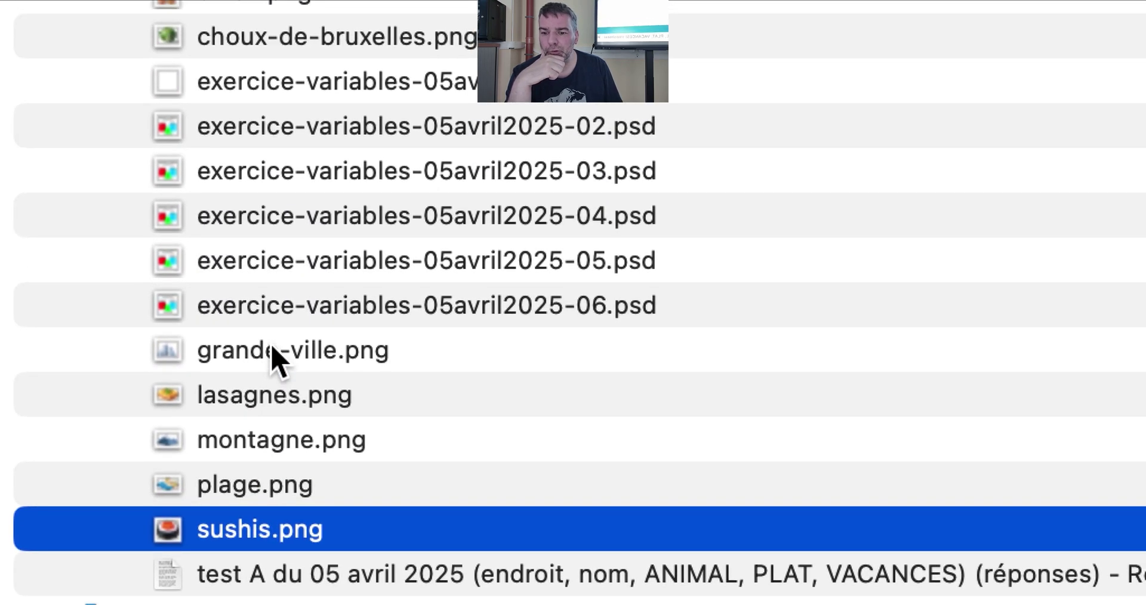
pyautogui.click(276, 224)
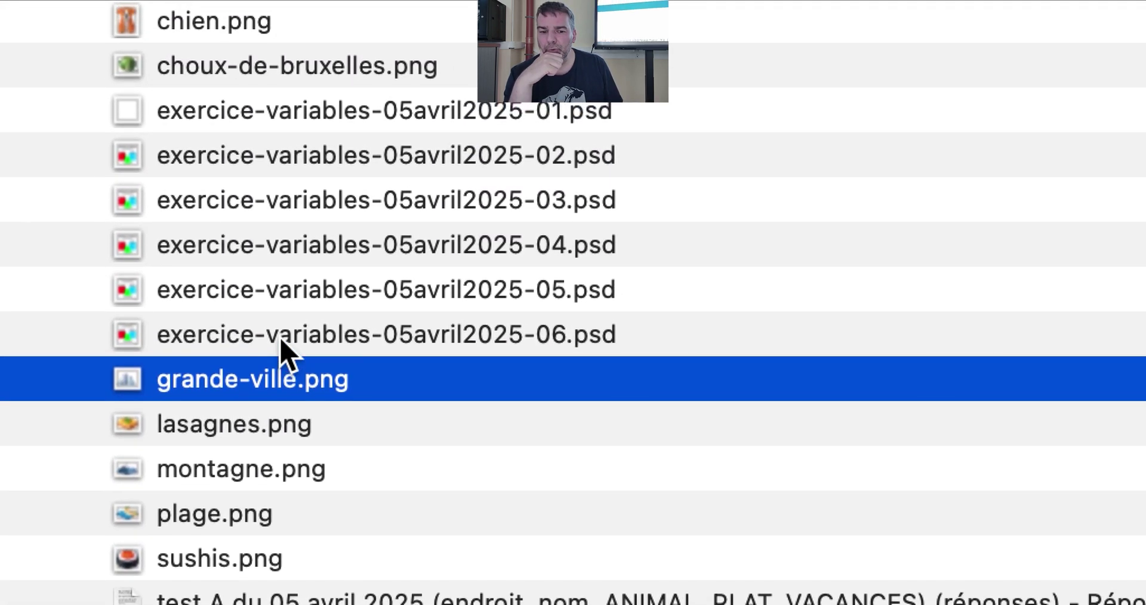
pyautogui.click(317, 299)
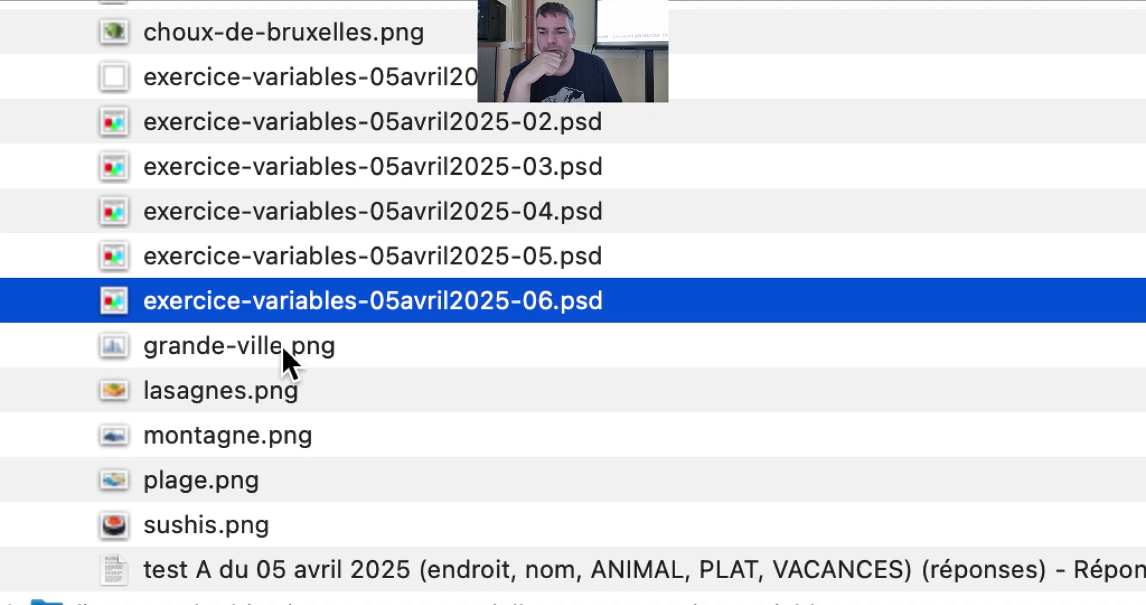
pyautogui.click(233, 389)
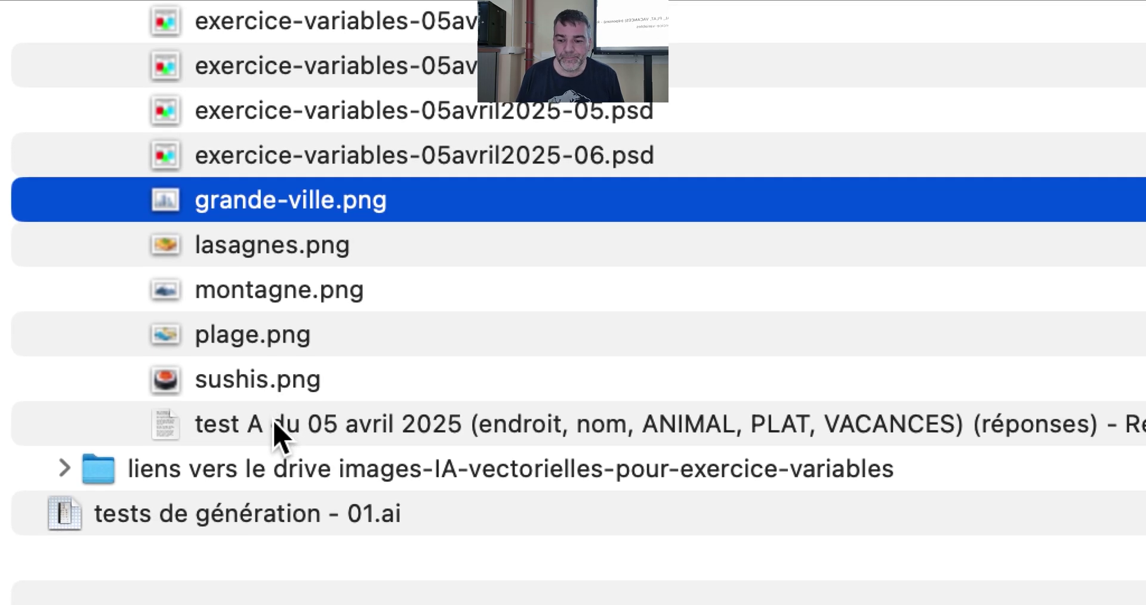
pyautogui.click(275, 425)
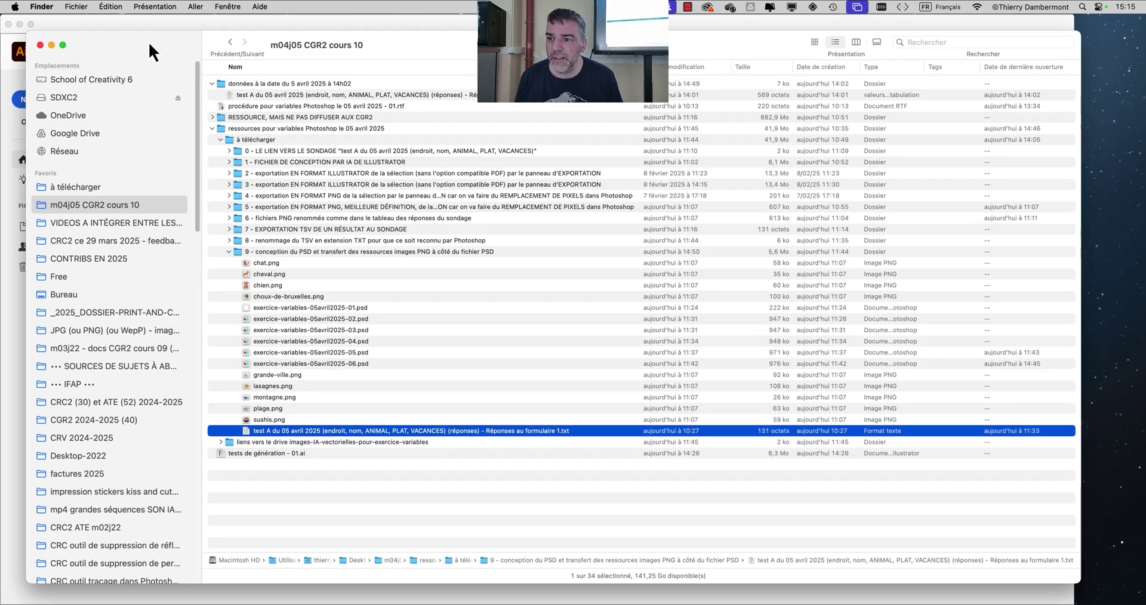
# - Open a second Finder window and select the test A survey file in the données folder
pyautogui.moveTo(149, 42); pyautogui.dragTo(143, 26)
pyautogui.click(79, 6)
pyautogui.click(96, 26)
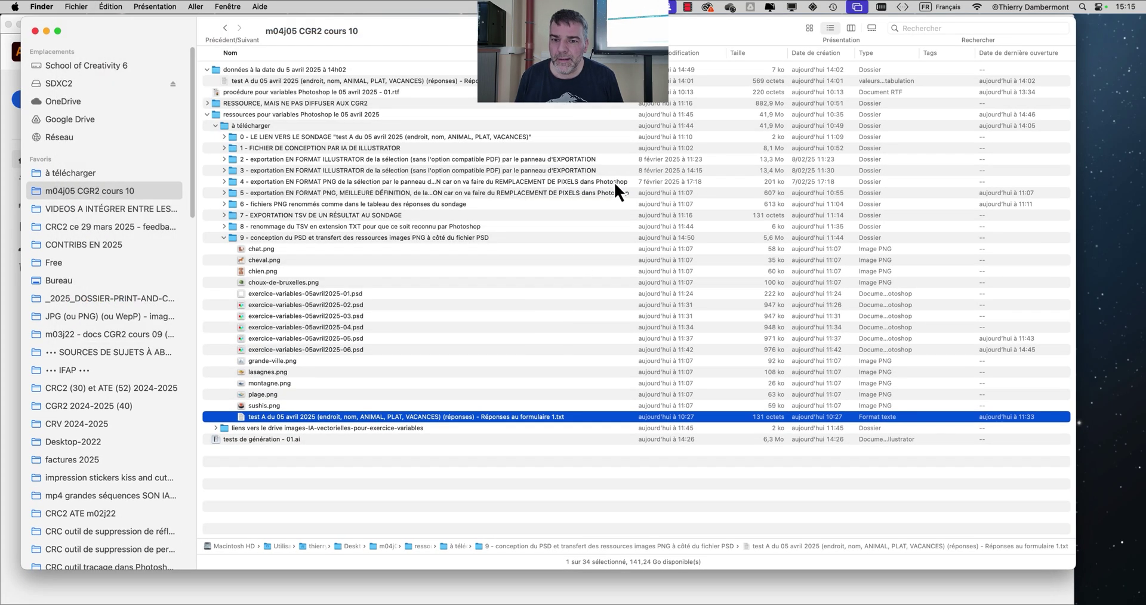
pyautogui.moveTo(281, 64); pyautogui.dragTo(470, 65)
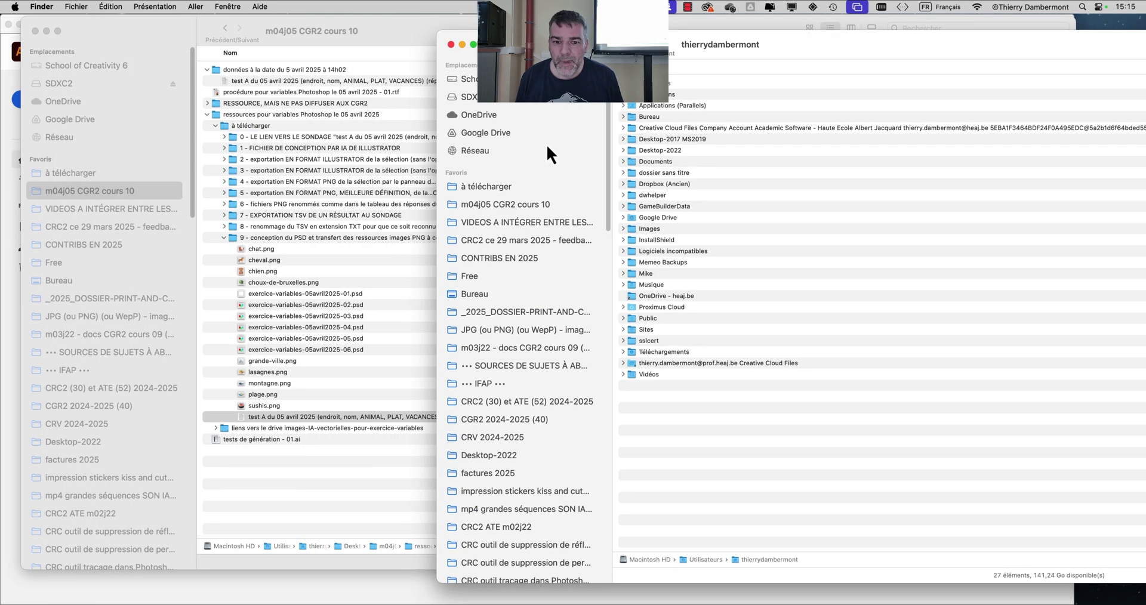
pyautogui.click(530, 206)
pyautogui.click(631, 140)
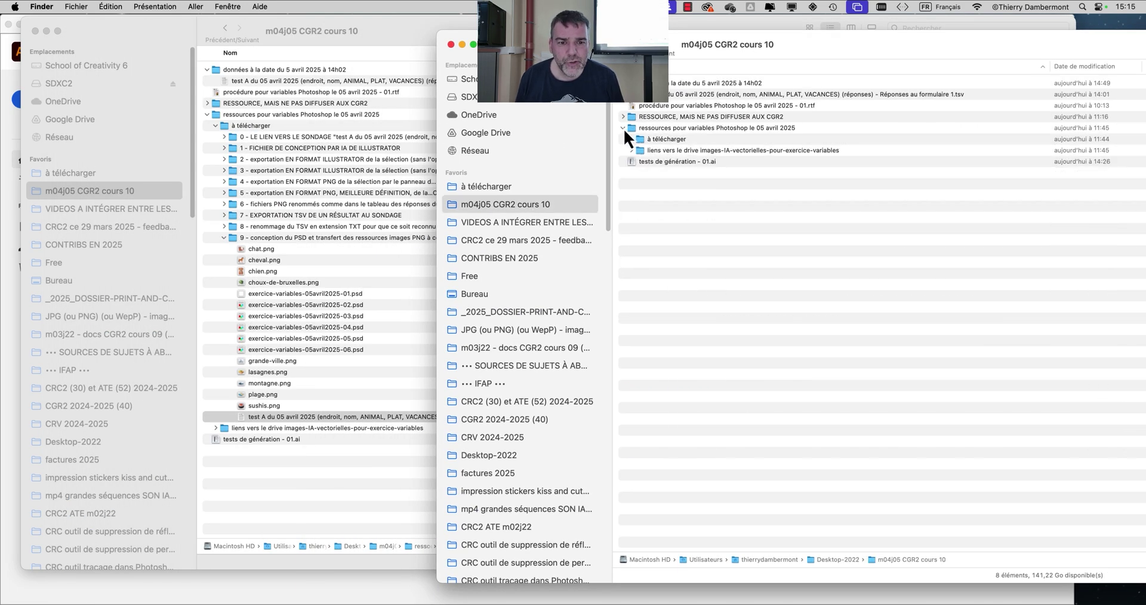
pyautogui.click(624, 128)
pyautogui.click(651, 83)
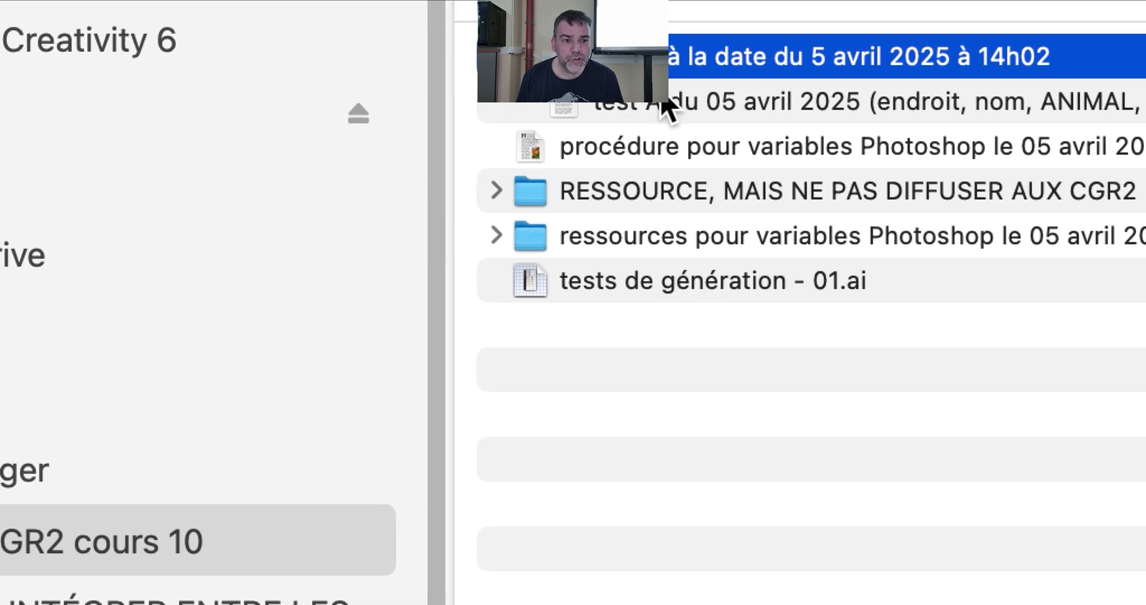
pyautogui.click(707, 96)
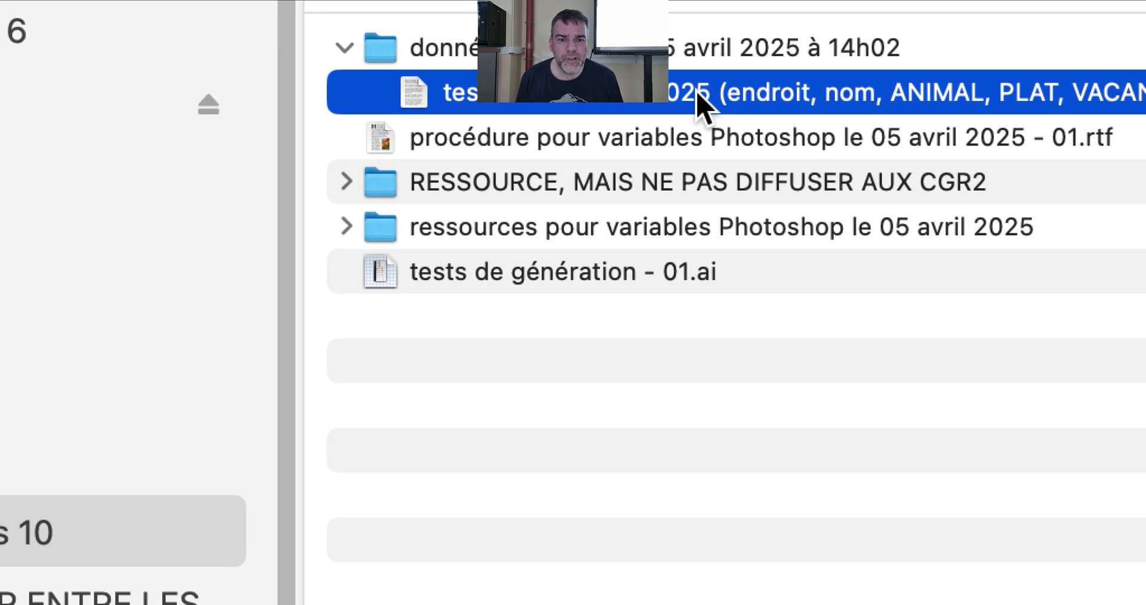
# - Rename the test A file to include 'à 14h02' and Option-drag a copy into folder 9
pyautogui.click(698, 96)
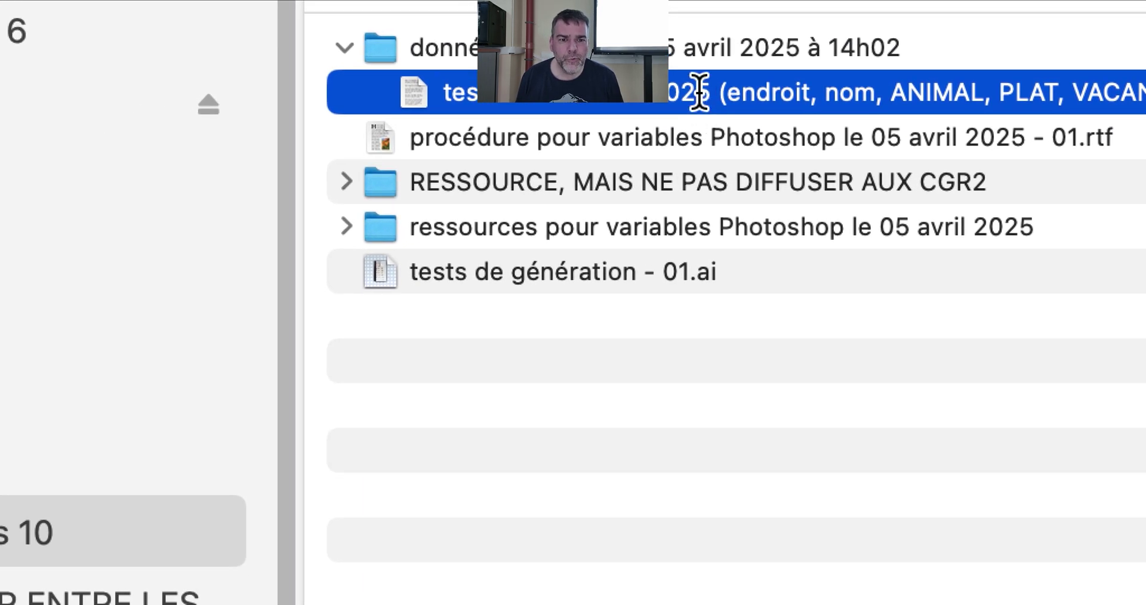
pyautogui.click(725, 94)
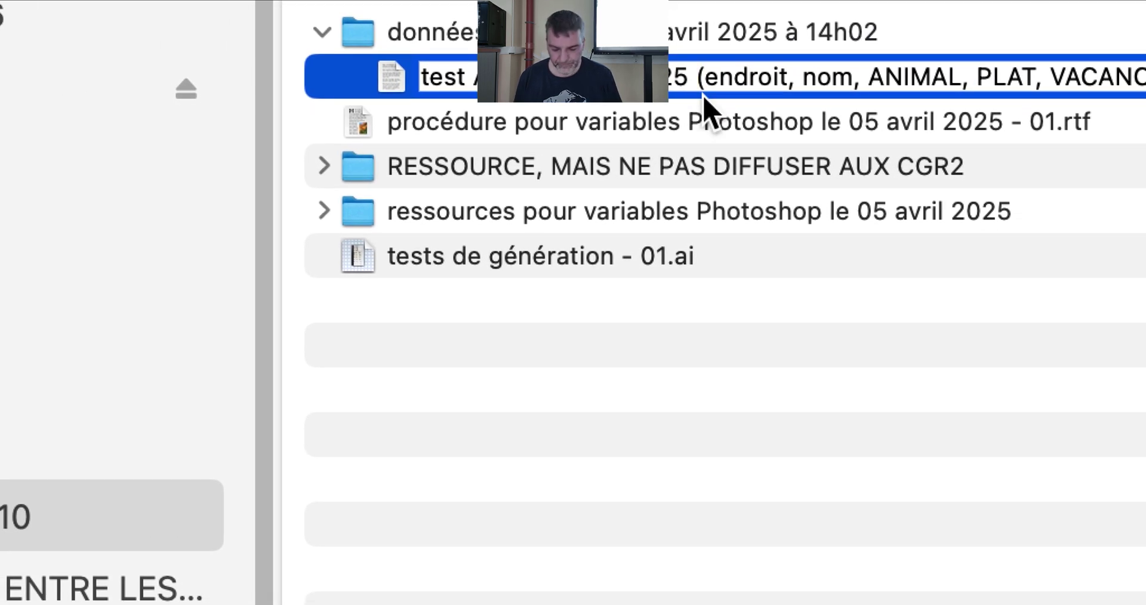
pyautogui.write('à 14h02')
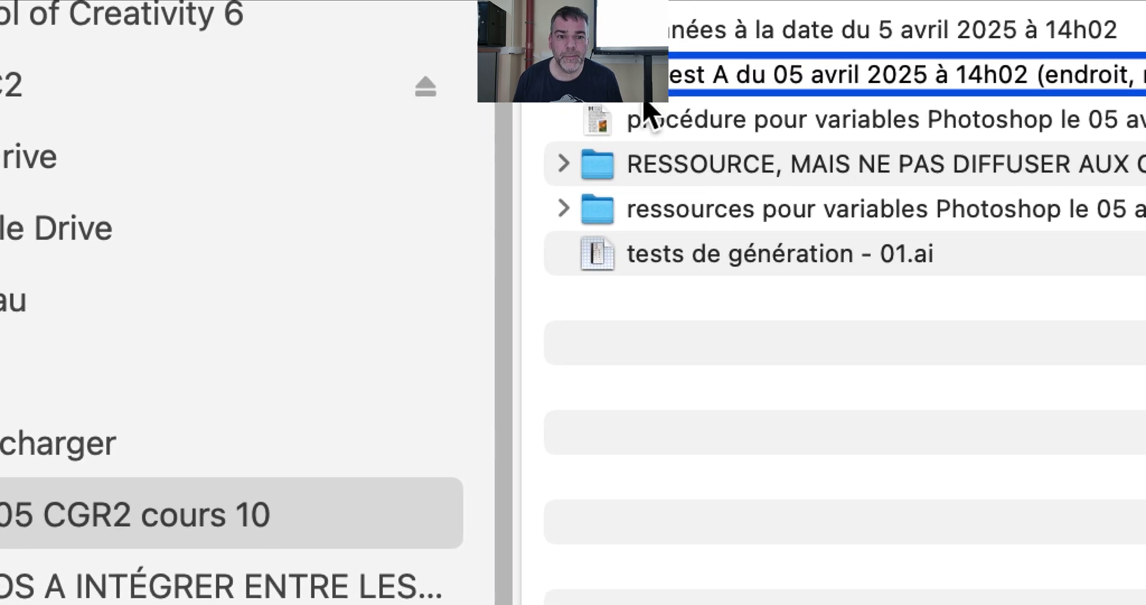
pyautogui.press('Return')
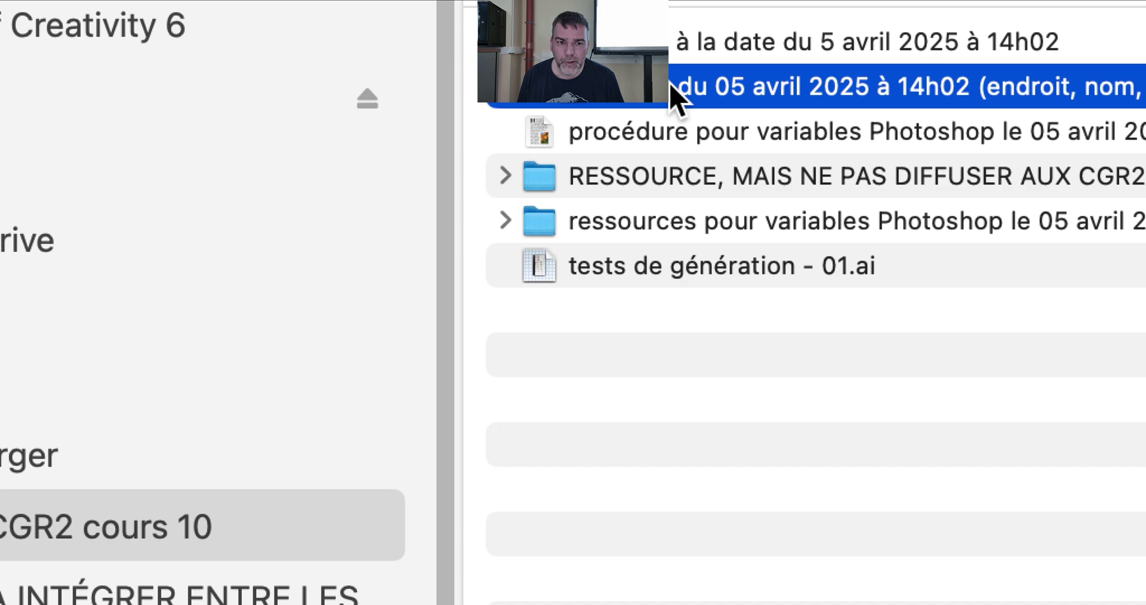
pyautogui.moveTo(672, 90); pyautogui.dragTo(0, 550)
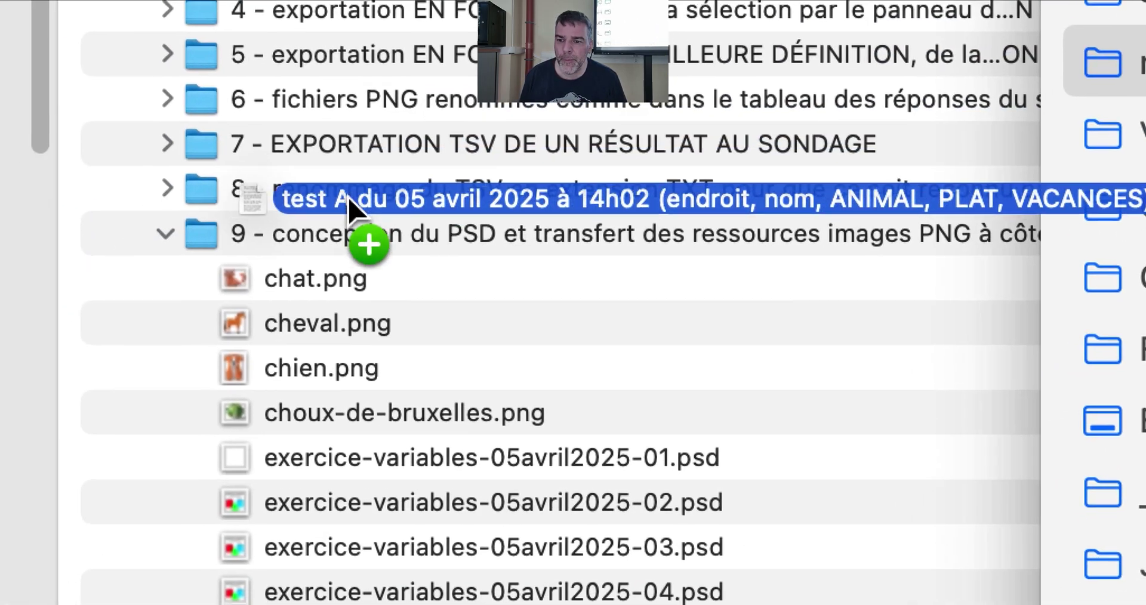
pyautogui.moveTo(349, 203); pyautogui.dragTo(320, 245)
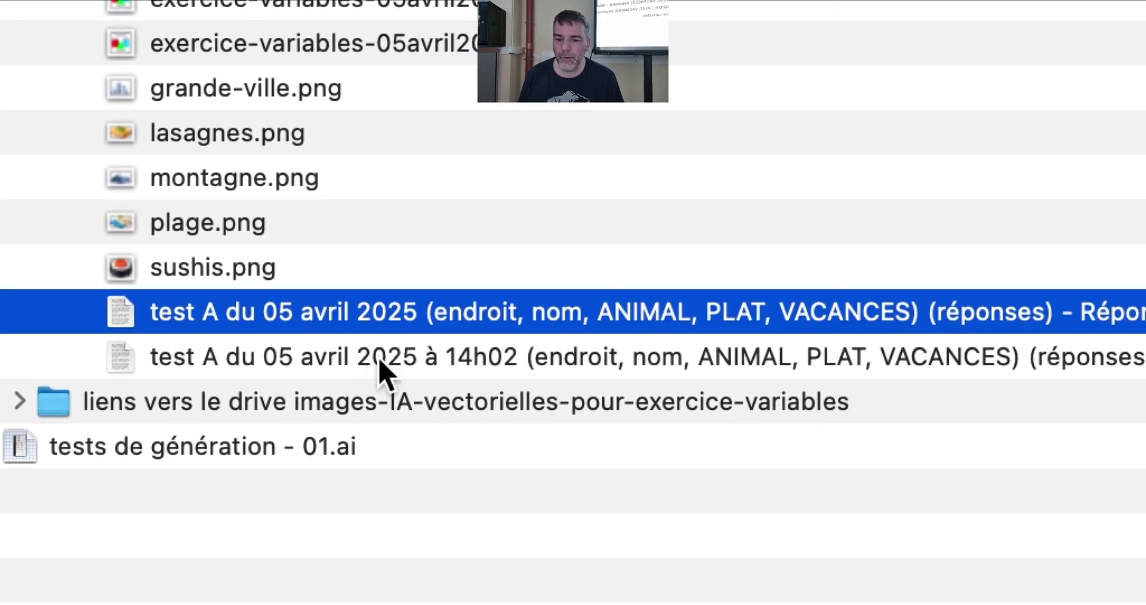
# - Change the folder 9 copy's extension from .tsv to .txt
pyautogui.click(381, 366)
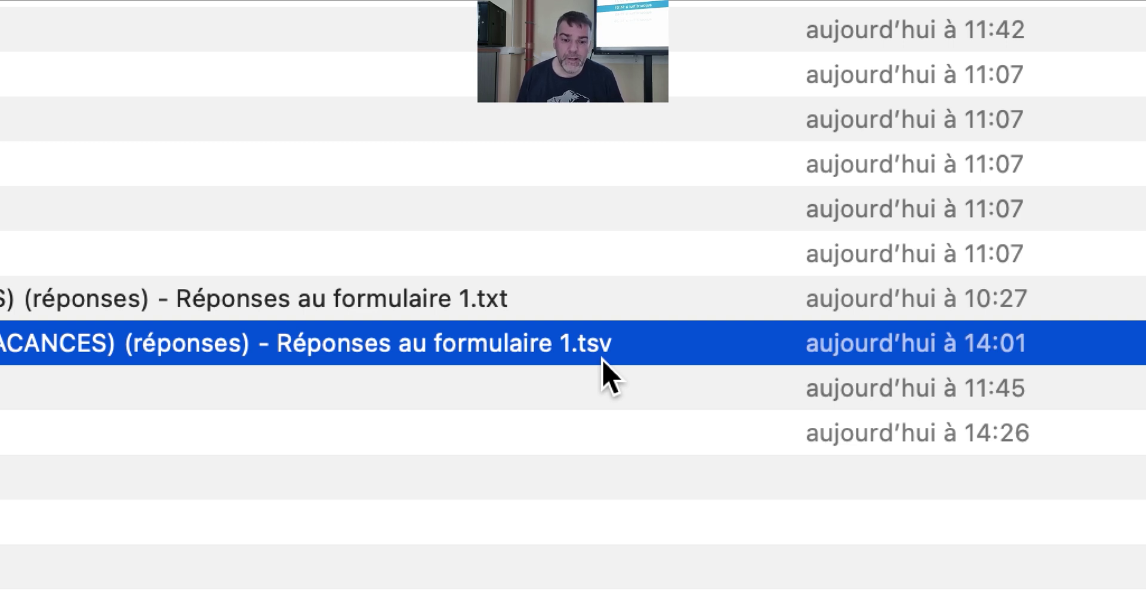
pyautogui.click(602, 361)
pyautogui.moveTo(588, 357); pyautogui.dragTo(619, 350)
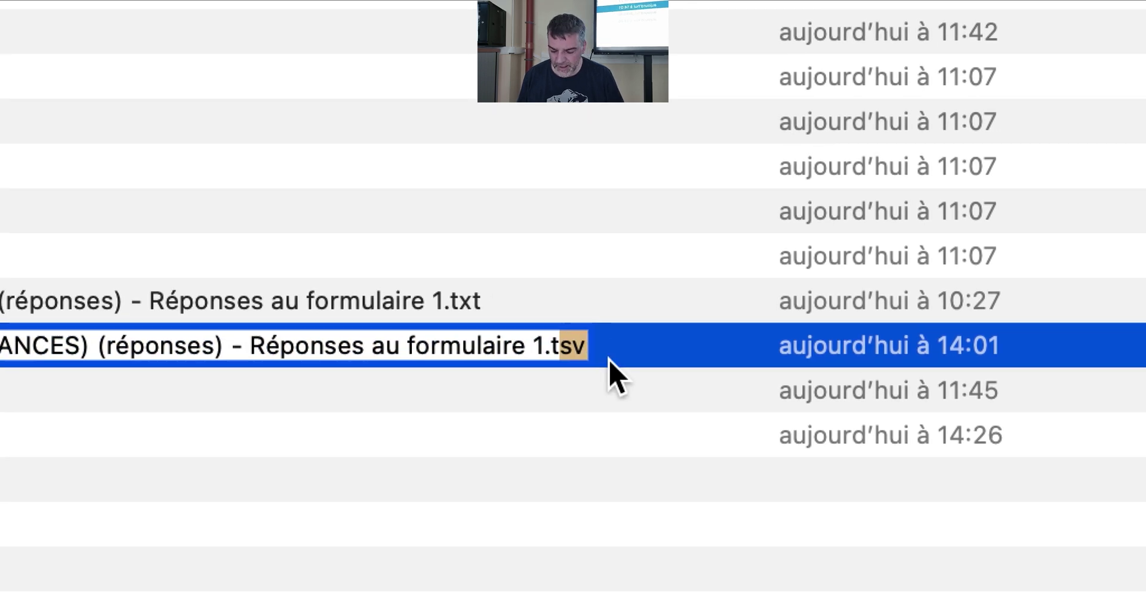
pyautogui.write('x')
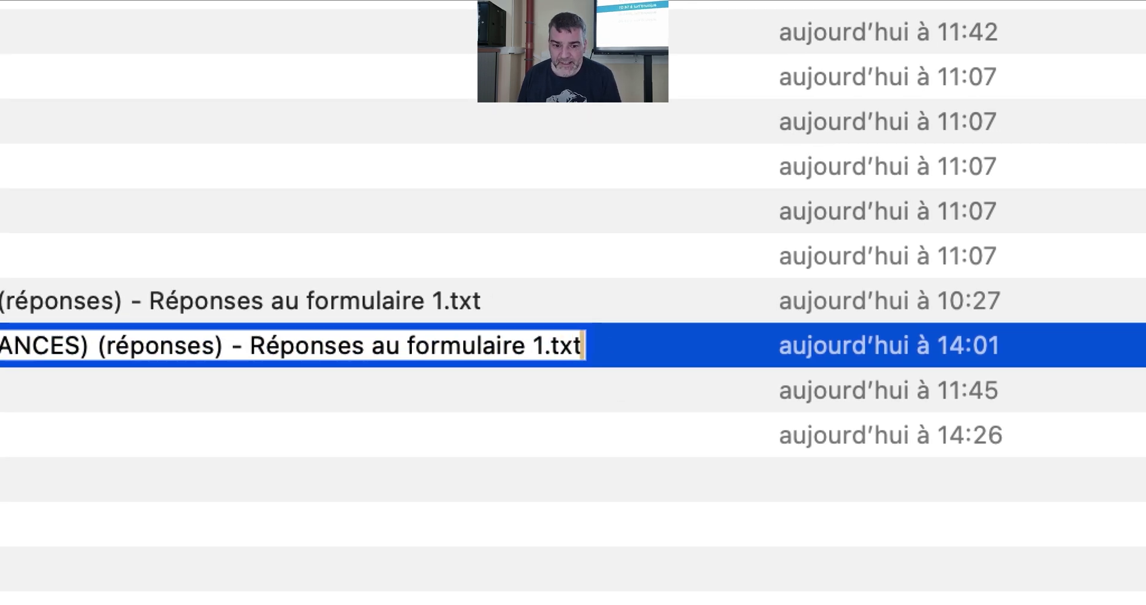
pyautogui.write('t')
pyautogui.press('Return')
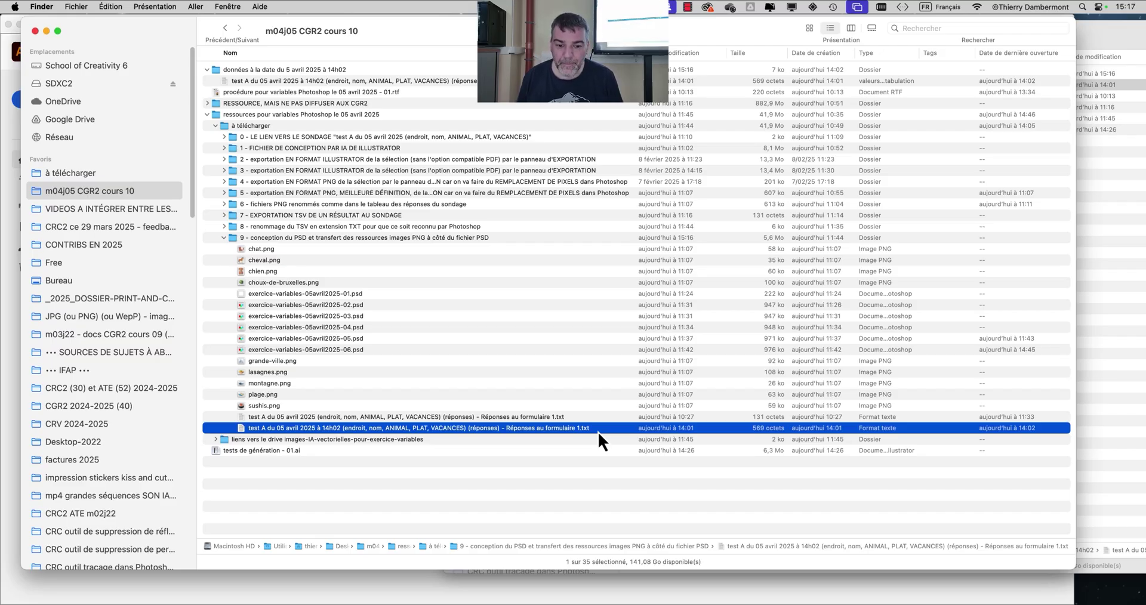
pyautogui.click(392, 350)
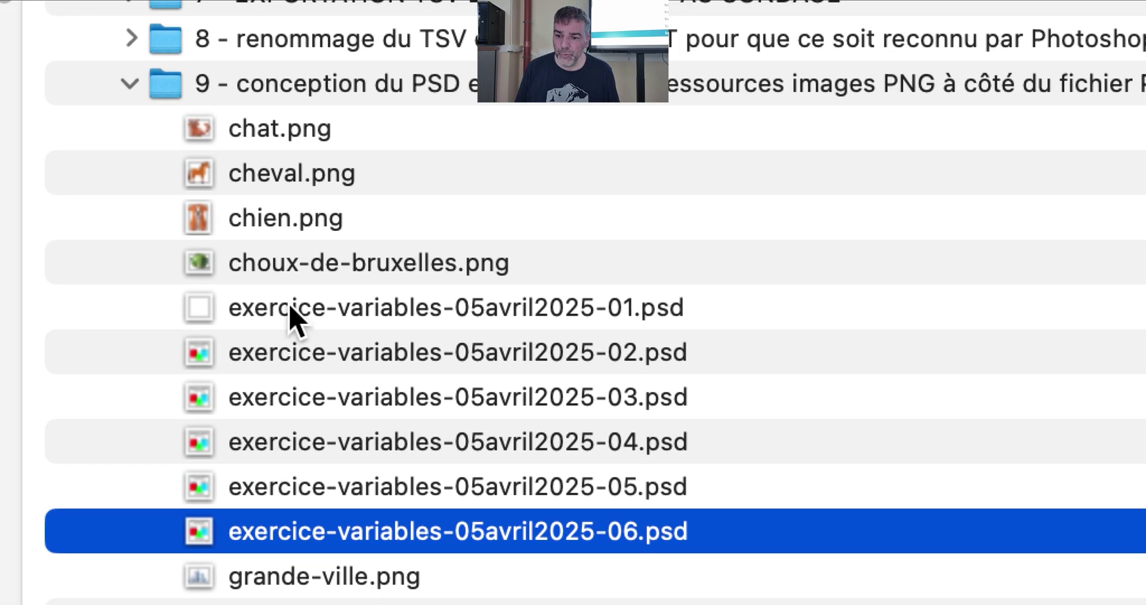
pyautogui.click(137, 126)
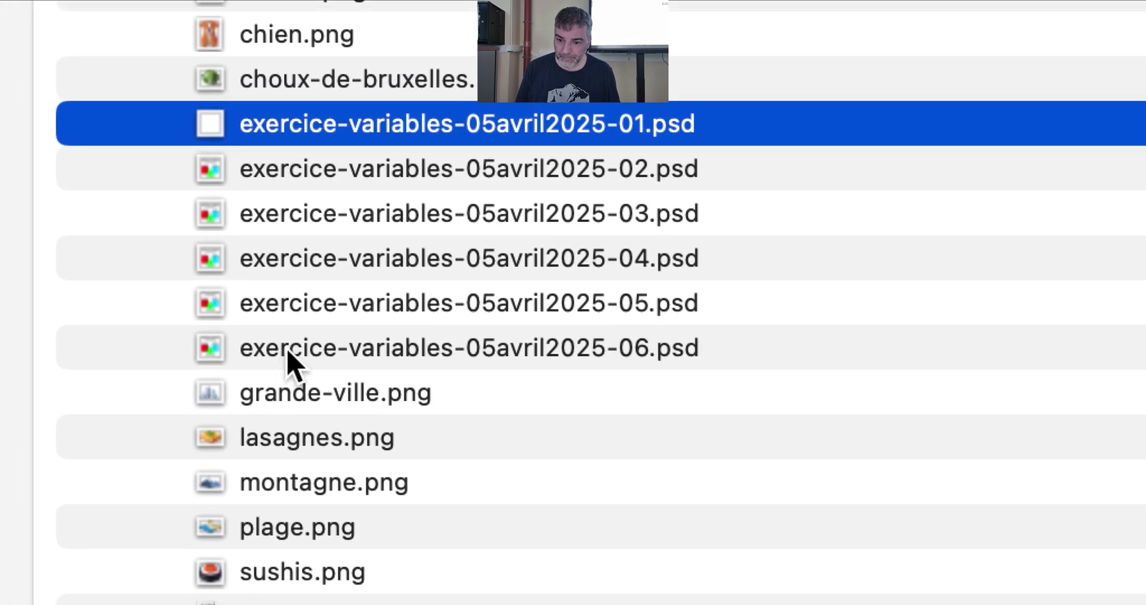
pyautogui.click(292, 359)
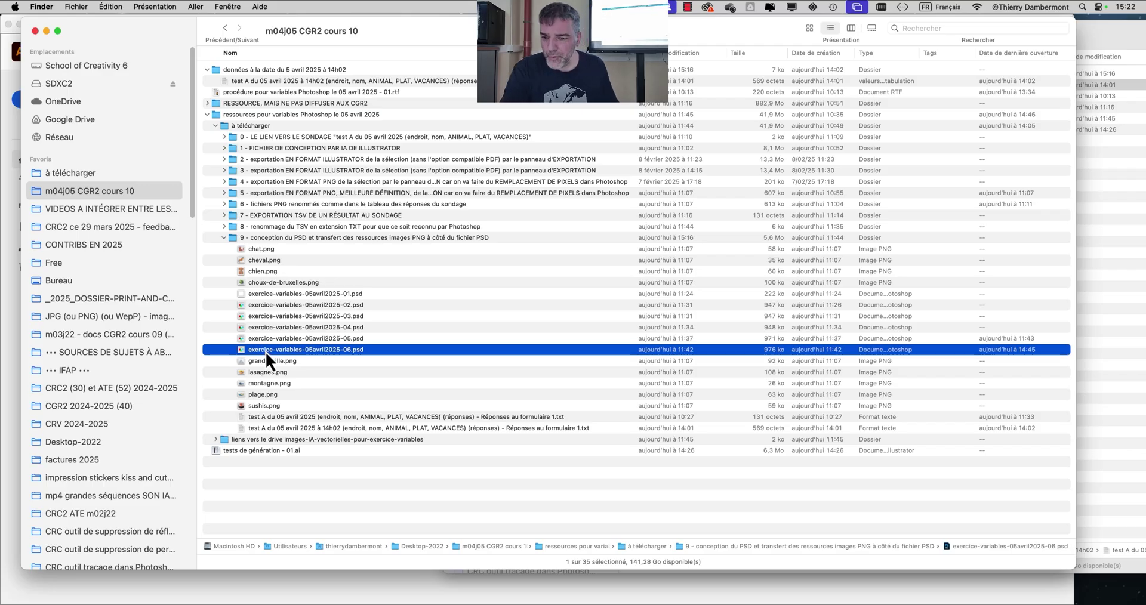
pyautogui.moveTo(266, 353); pyautogui.dragTo(23, 312)
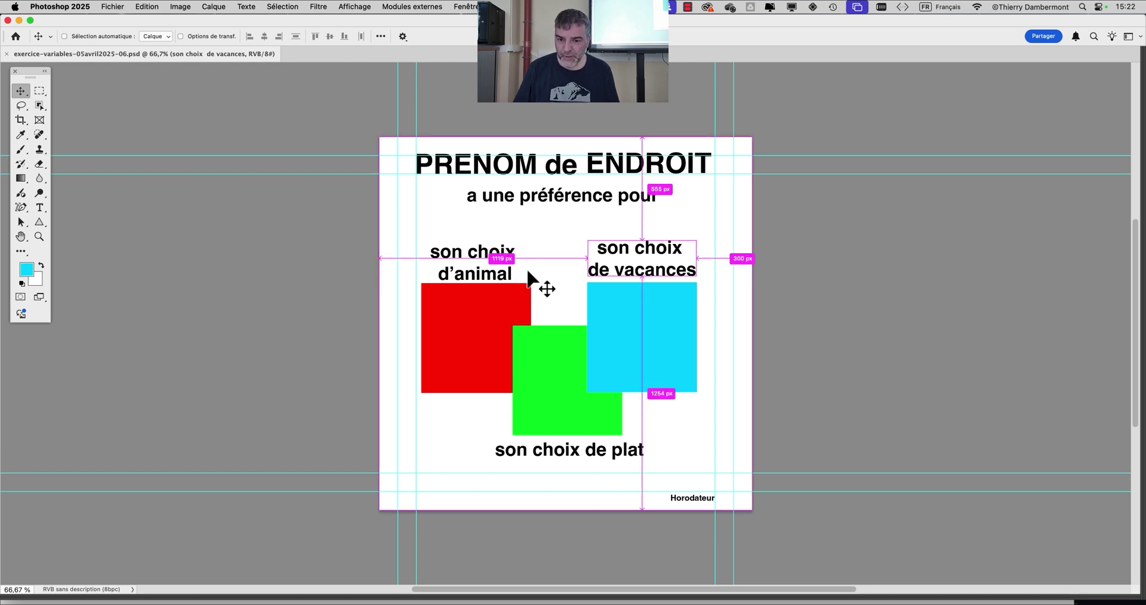
pyautogui.press('super+h')
pyautogui.press('super+h')
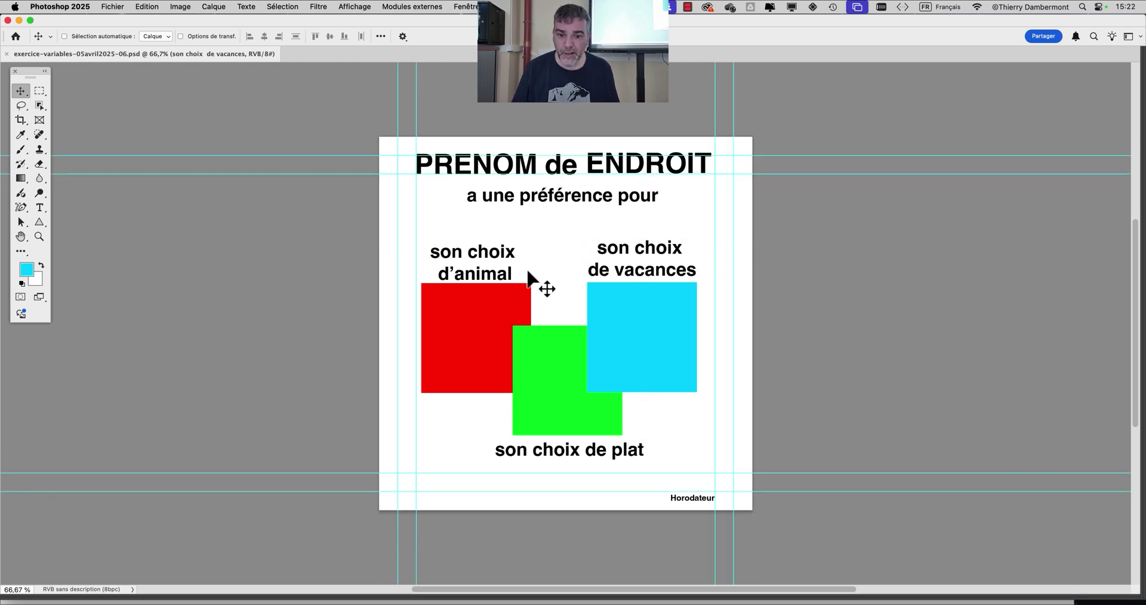
pyautogui.press('super+h')
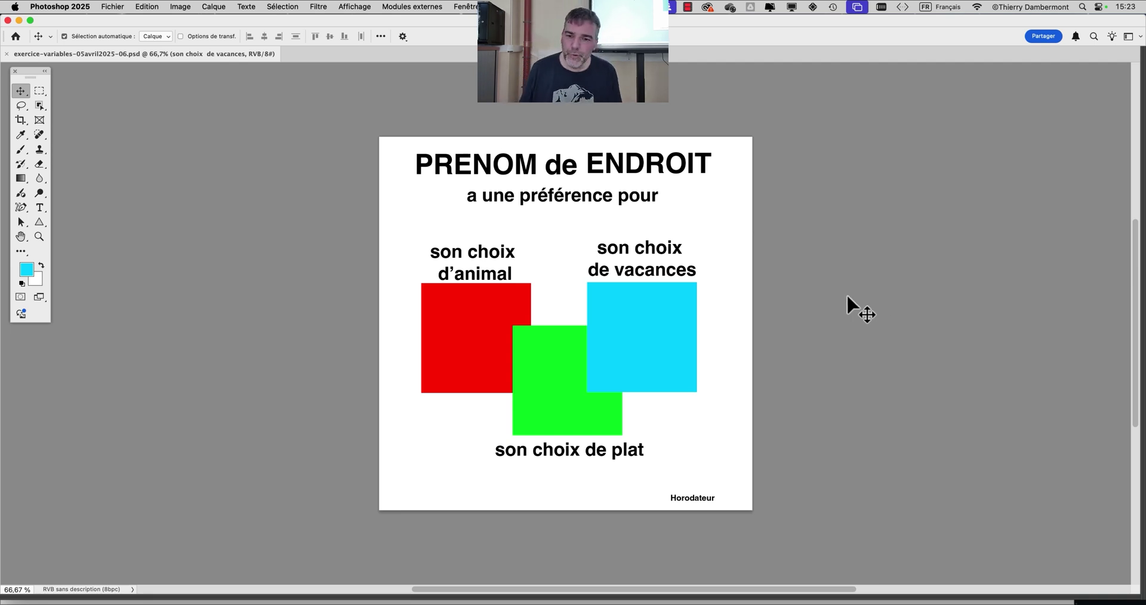
pyautogui.press('super+h')
pyautogui.press('super+h')
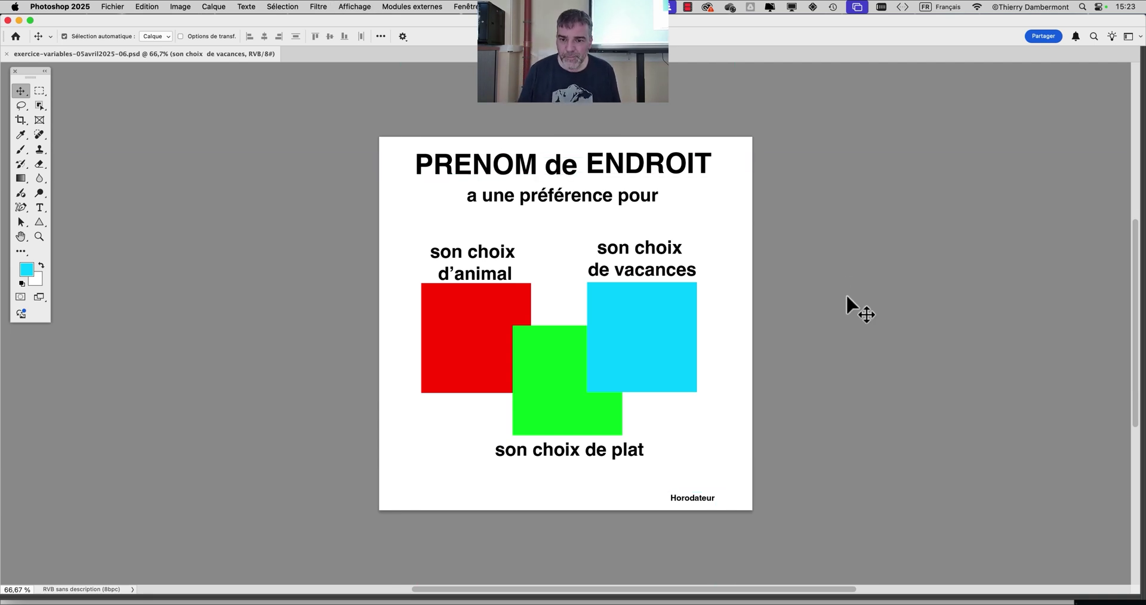
pyautogui.scroll(5, 557, 200)
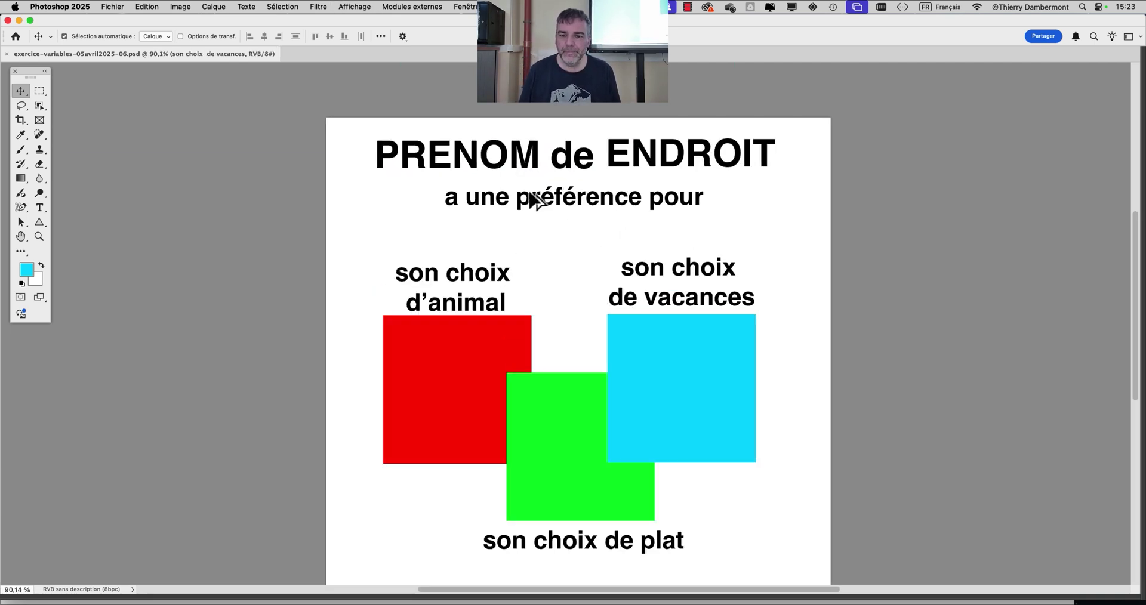
pyautogui.hscroll(3, 335, 182)
pyautogui.scroll(-1, 336, 182)
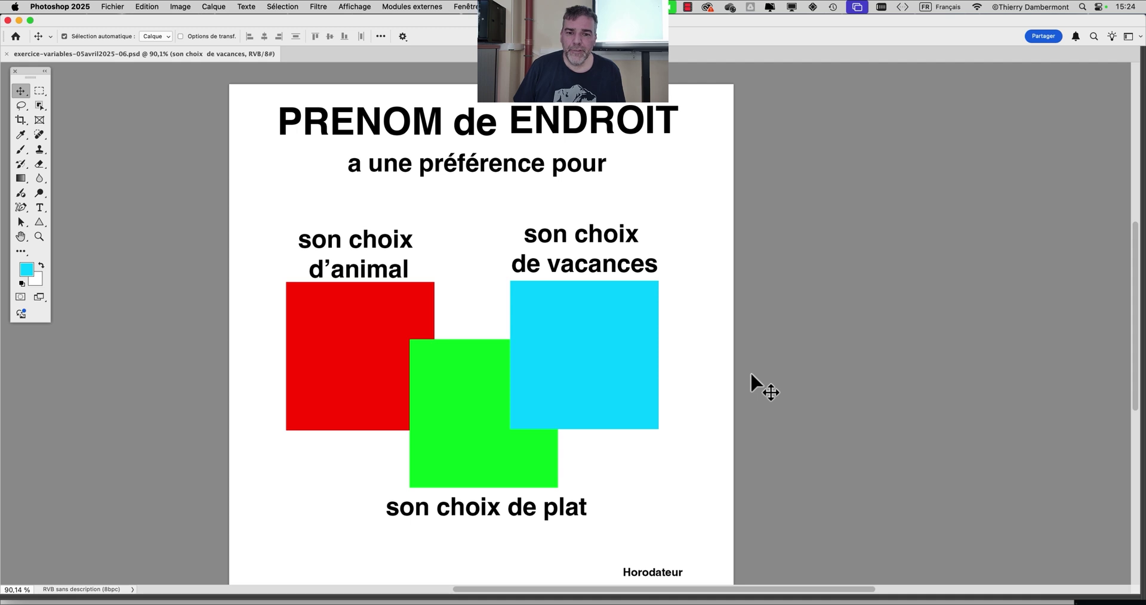
pyautogui.hscroll(4, 597, 226)
pyautogui.scroll(-1, 598, 226)
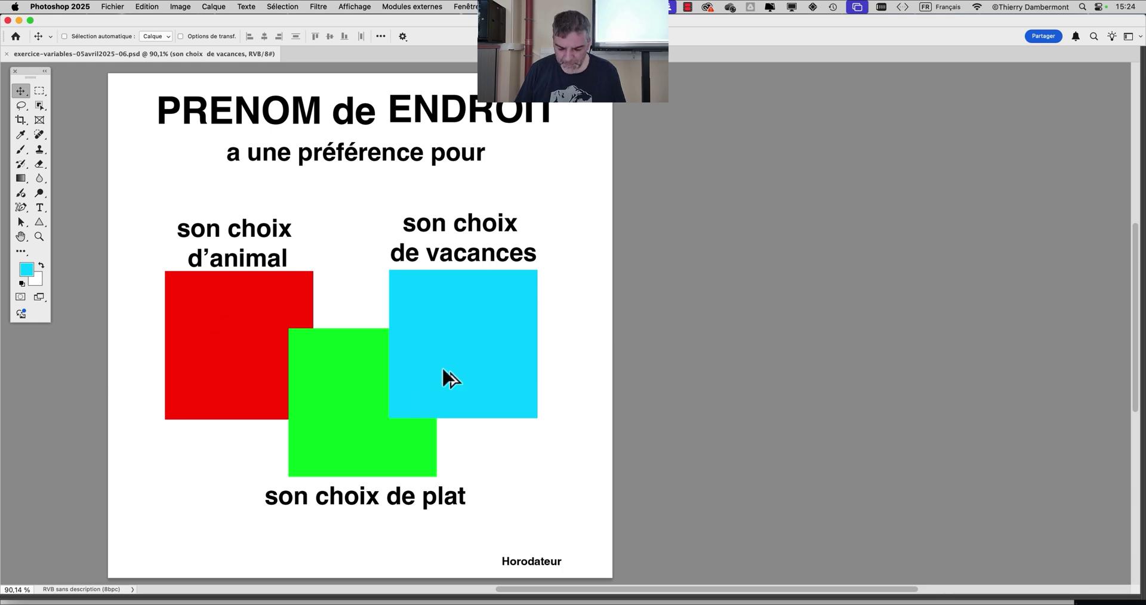
pyautogui.press('alt+super+8')
pyautogui.press('alt+super+8')
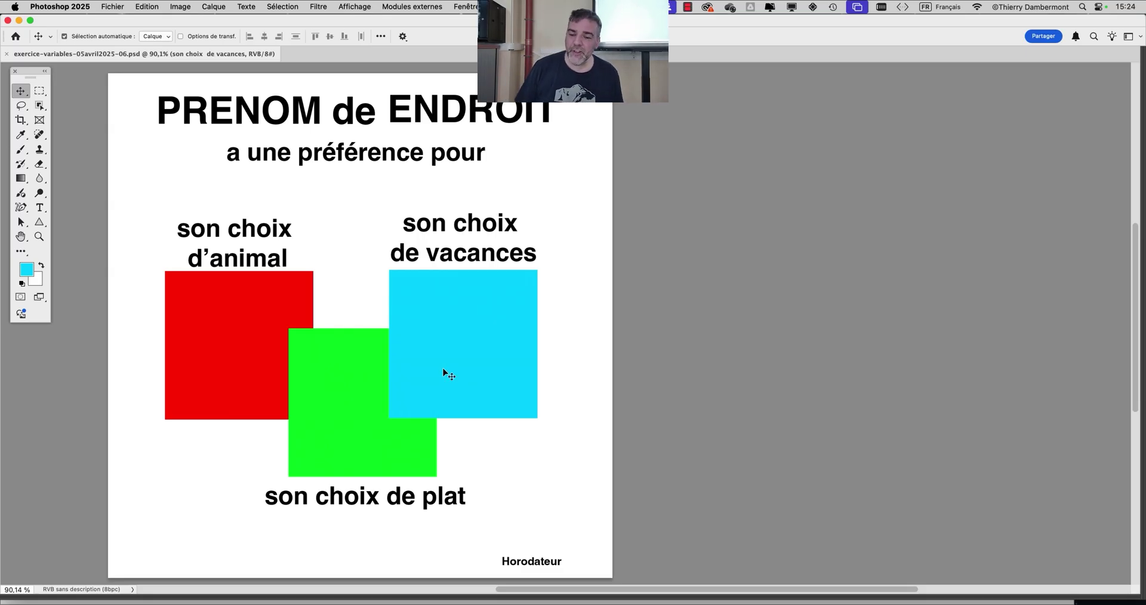
pyautogui.moveTo(436, 341); pyautogui.dragTo(418, 342)
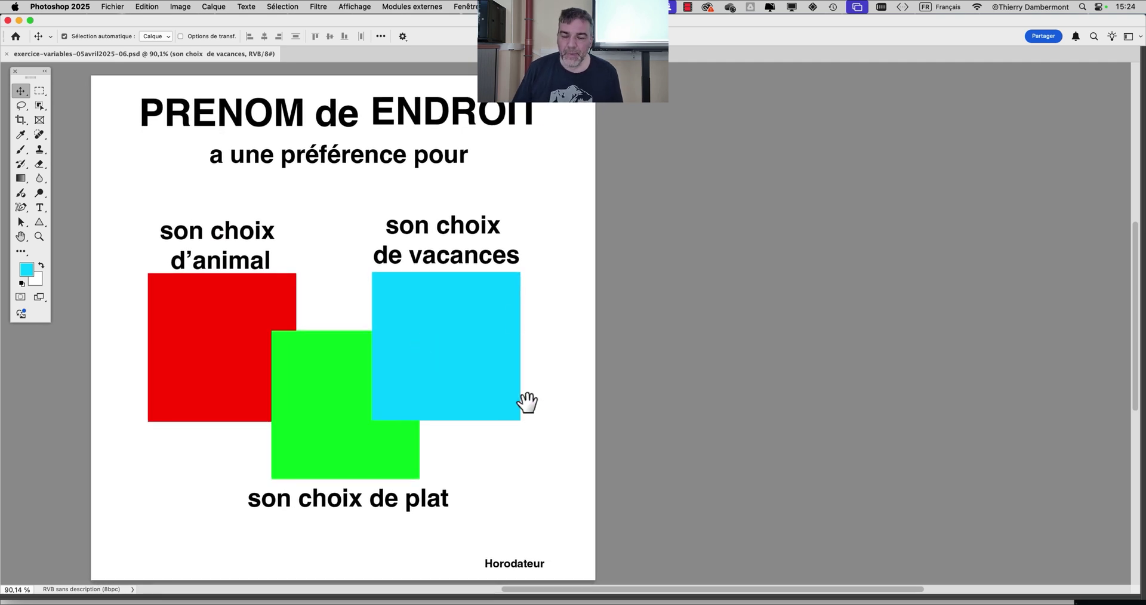
# - Show the Layers panel via Fenêtre > Calques, make it taller and move it to the upper right
pyautogui.click(466, 7)
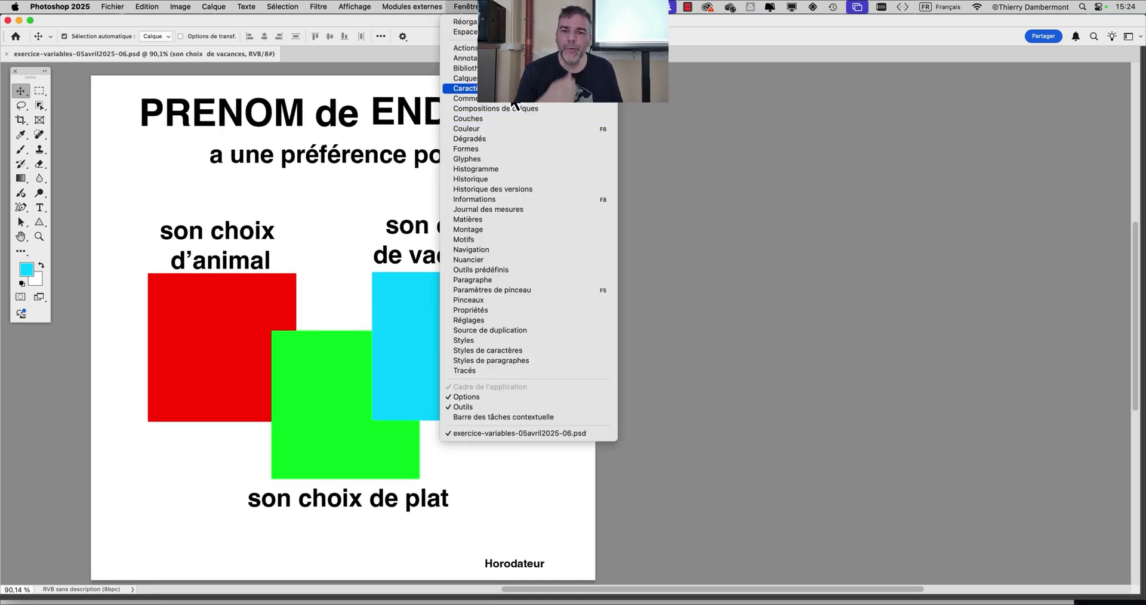
pyautogui.click(467, 79)
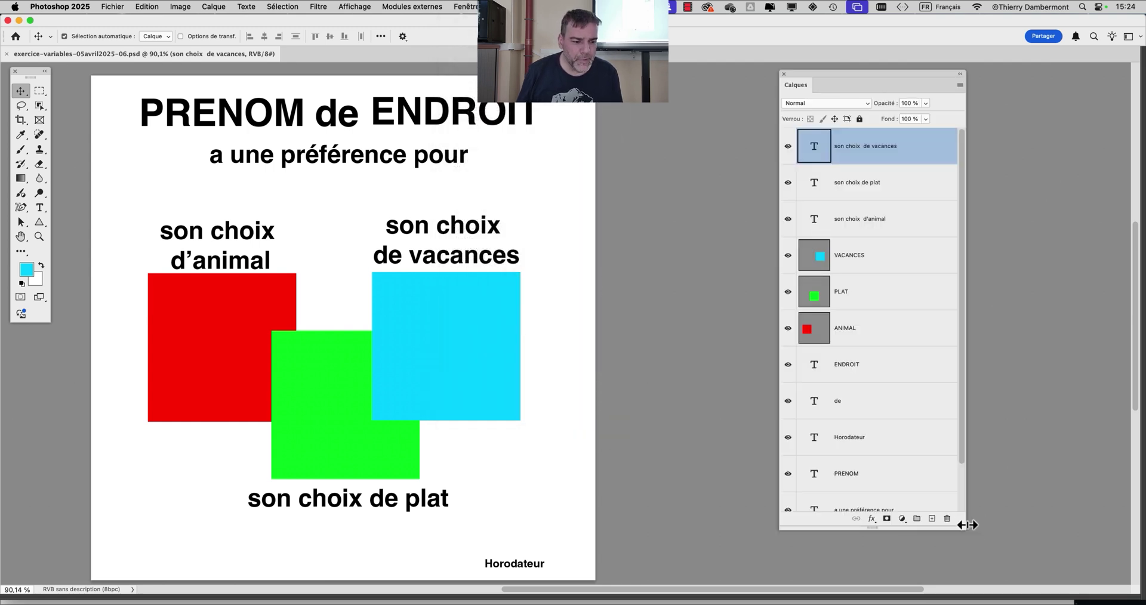
pyautogui.moveTo(965, 532); pyautogui.dragTo(1056, 592)
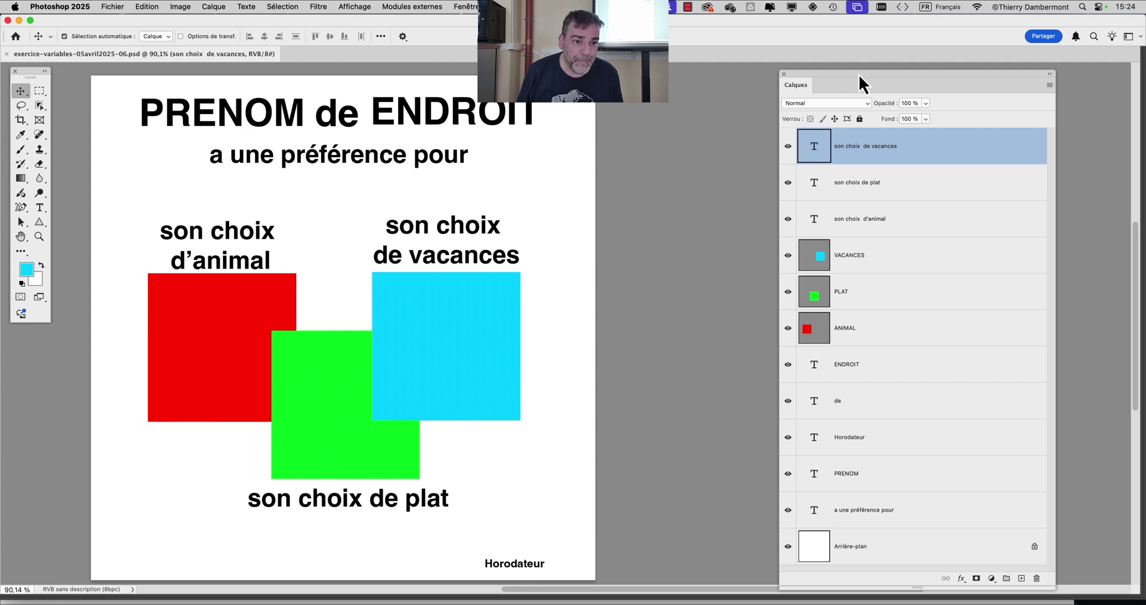
pyautogui.moveTo(859, 74); pyautogui.dragTo(842, 31)
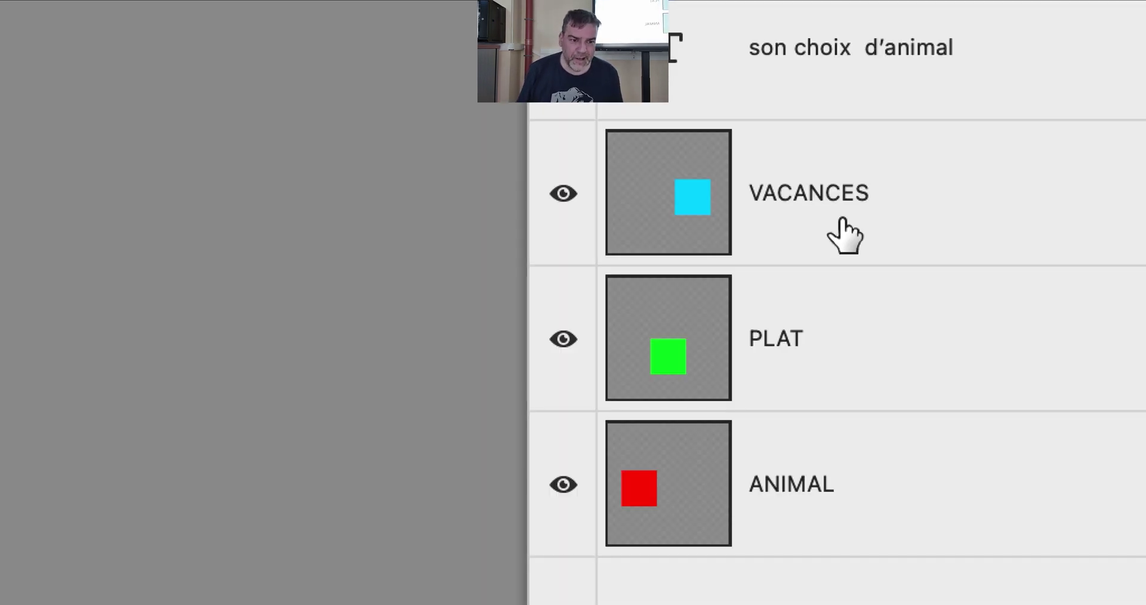
pyautogui.moveTo(842, 225)
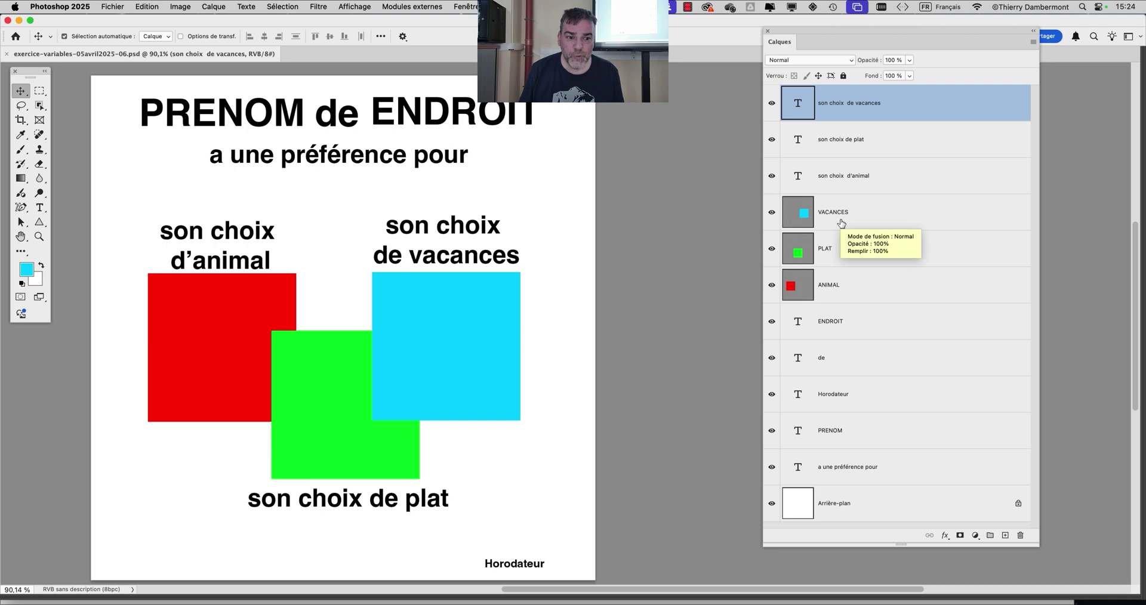
pyautogui.press('super+Tab')
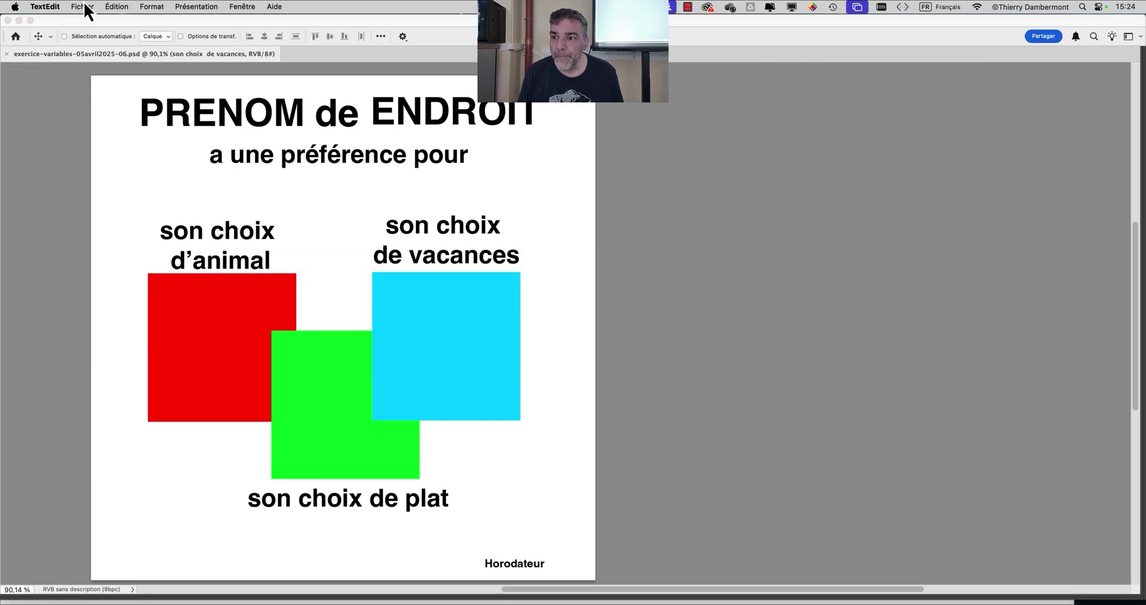
pyautogui.click(84, 7)
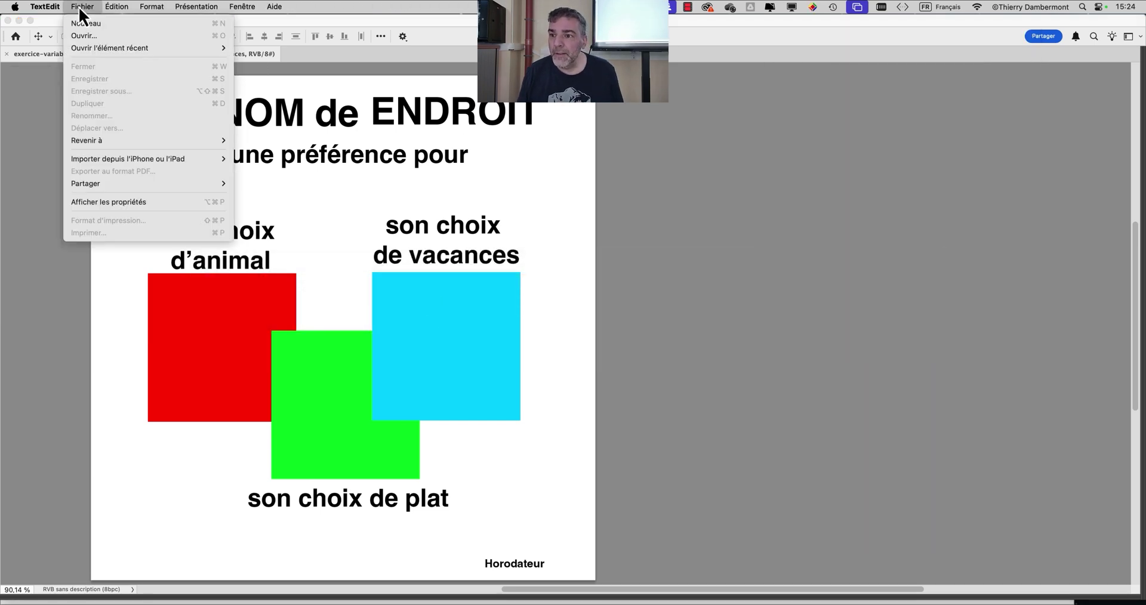
pyautogui.click(763, 212)
pyautogui.press('super+Tab')
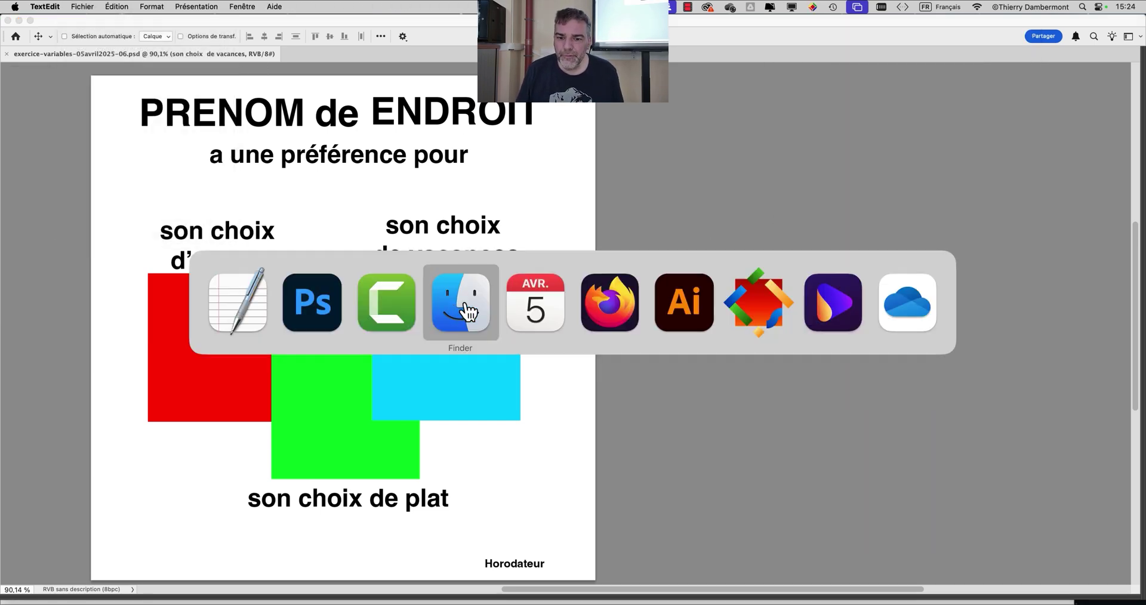
pyautogui.click(343, 431)
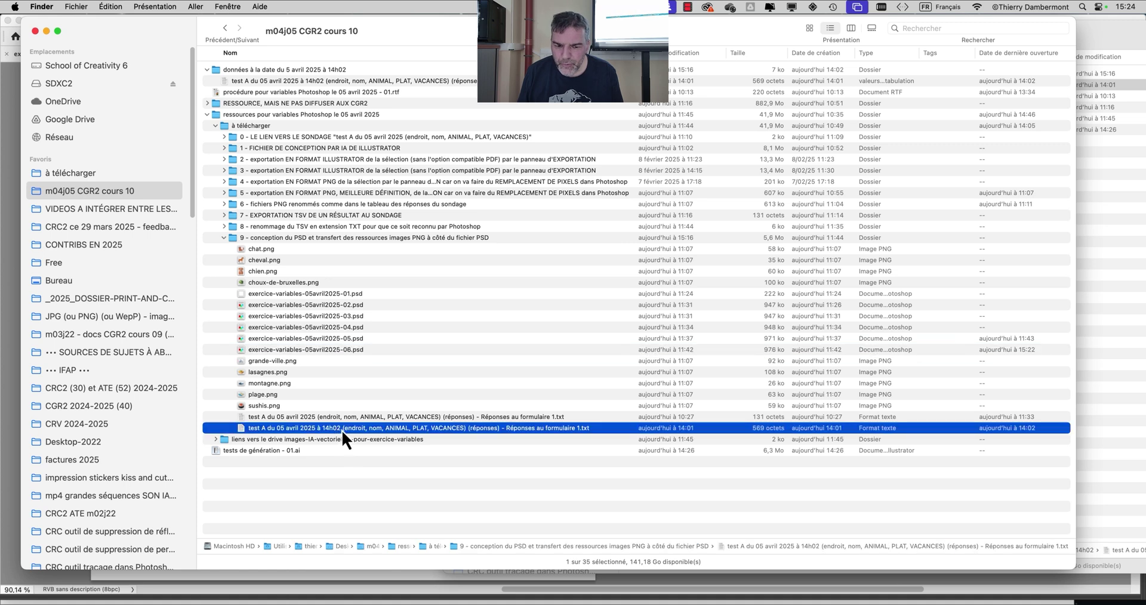
pyautogui.doubleClick(341, 430)
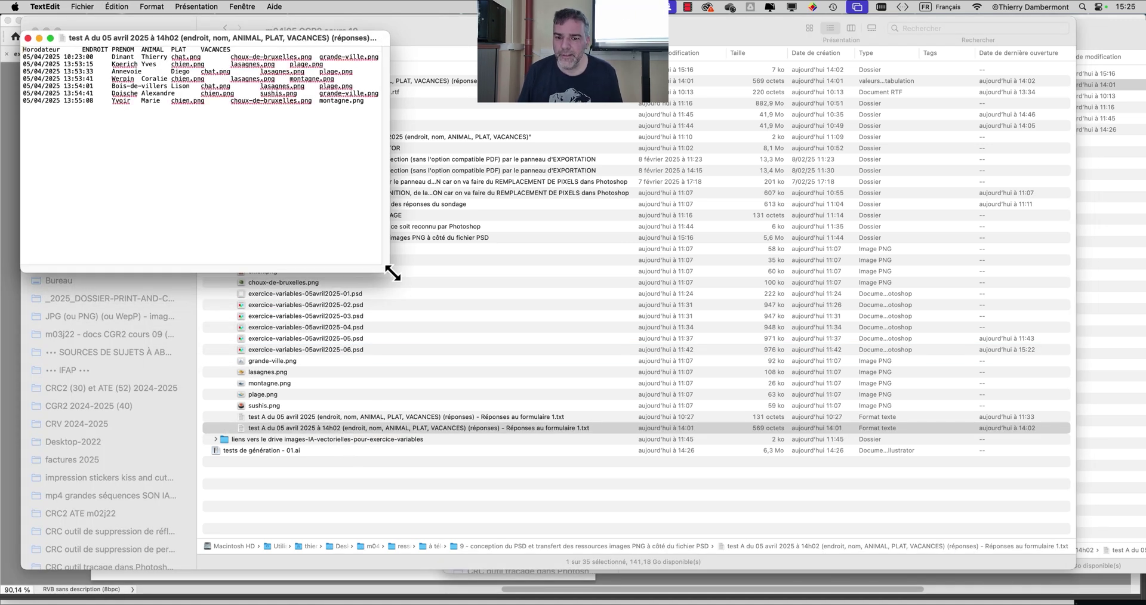
pyautogui.moveTo(386, 270); pyautogui.dragTo(1104, 486)
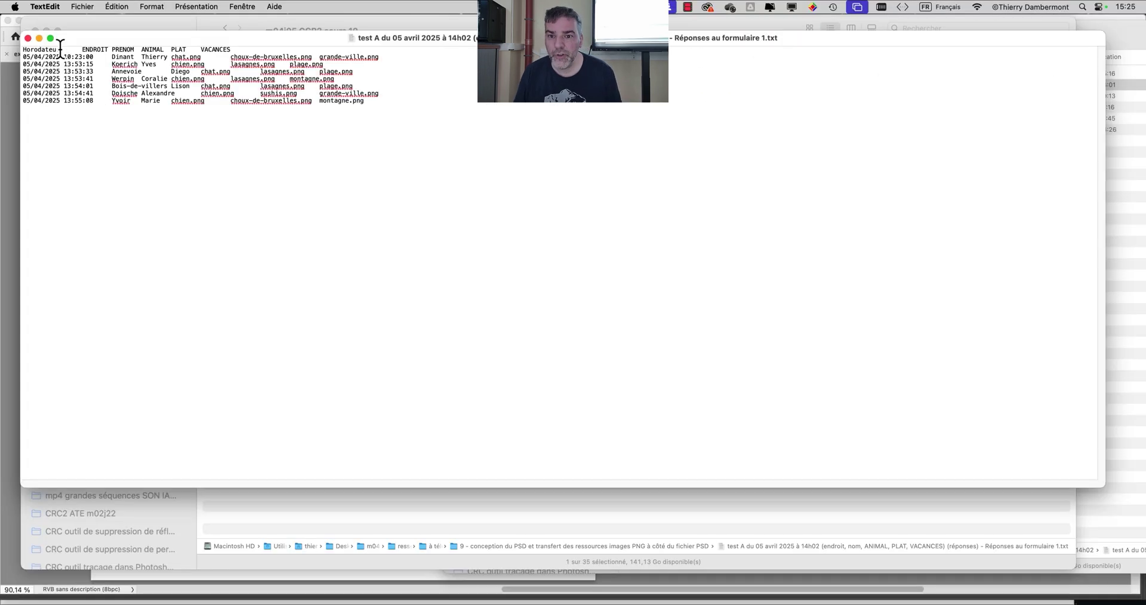
pyautogui.click(28, 38)
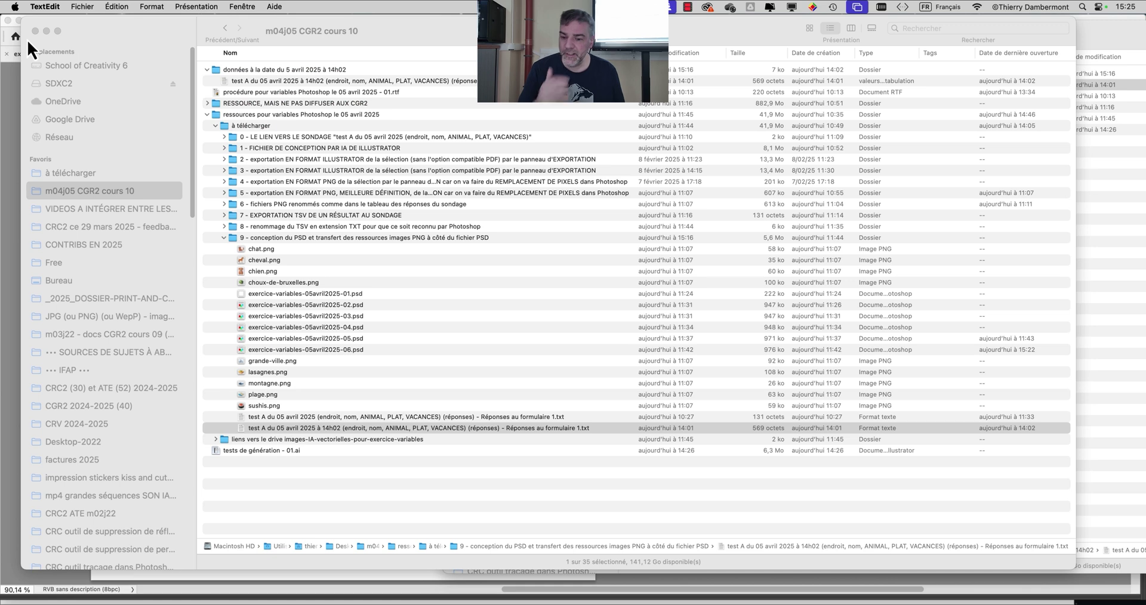
pyautogui.moveTo(108, 27); pyautogui.dragTo(833, 42)
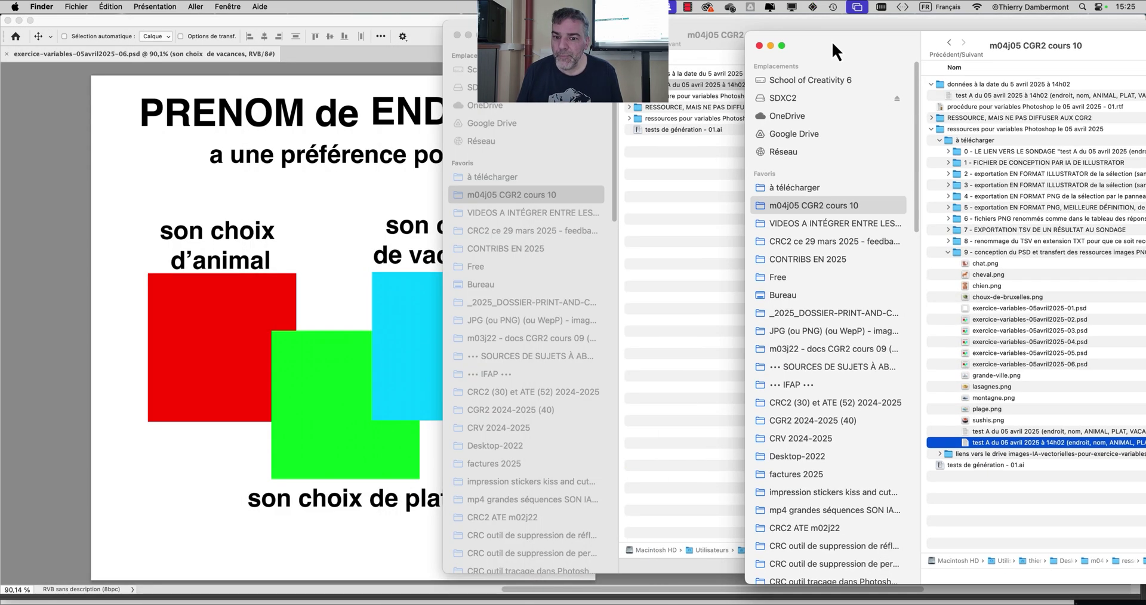
pyautogui.click(164, 73)
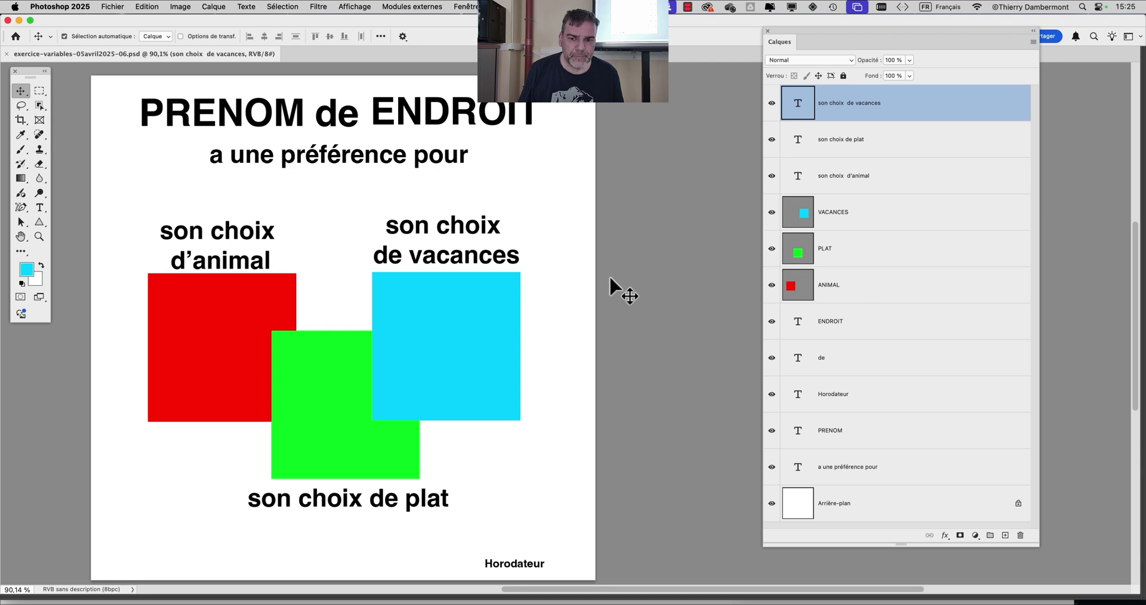
# - Open Image > Variables > Ensembles de données to preview Data Set 1, moving the dialog aside
pyautogui.click(202, 4)
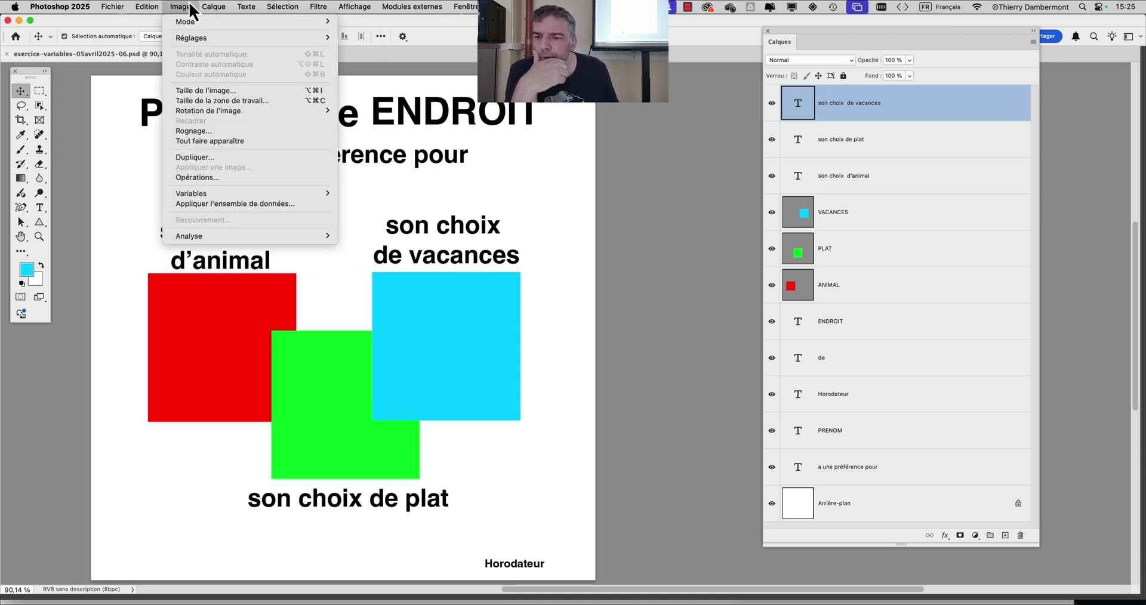
pyautogui.moveTo(198, 196)
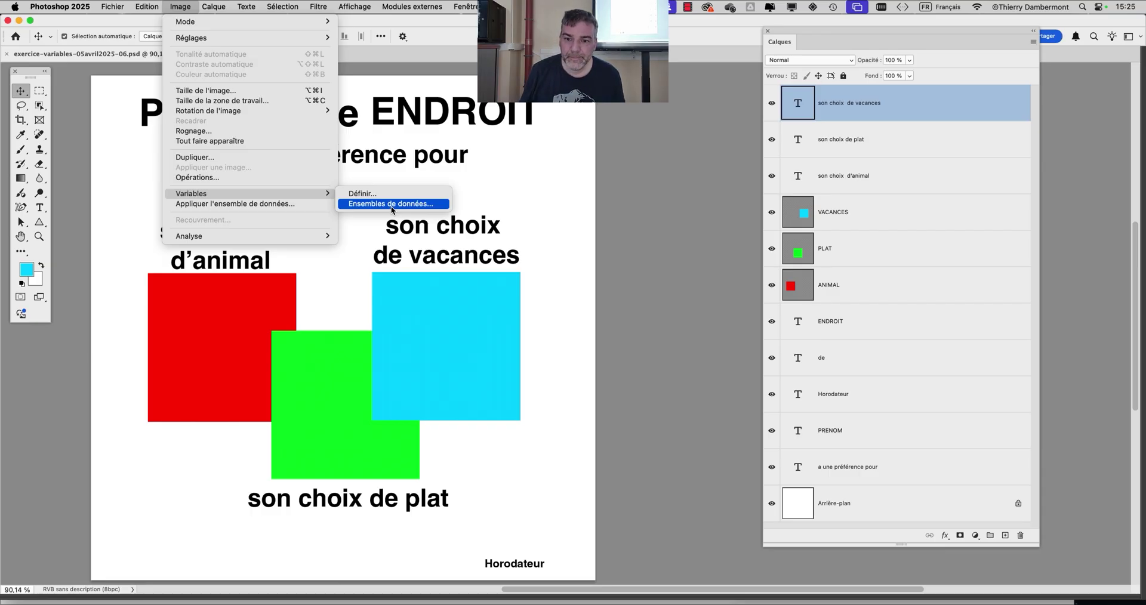
pyautogui.click(391, 204)
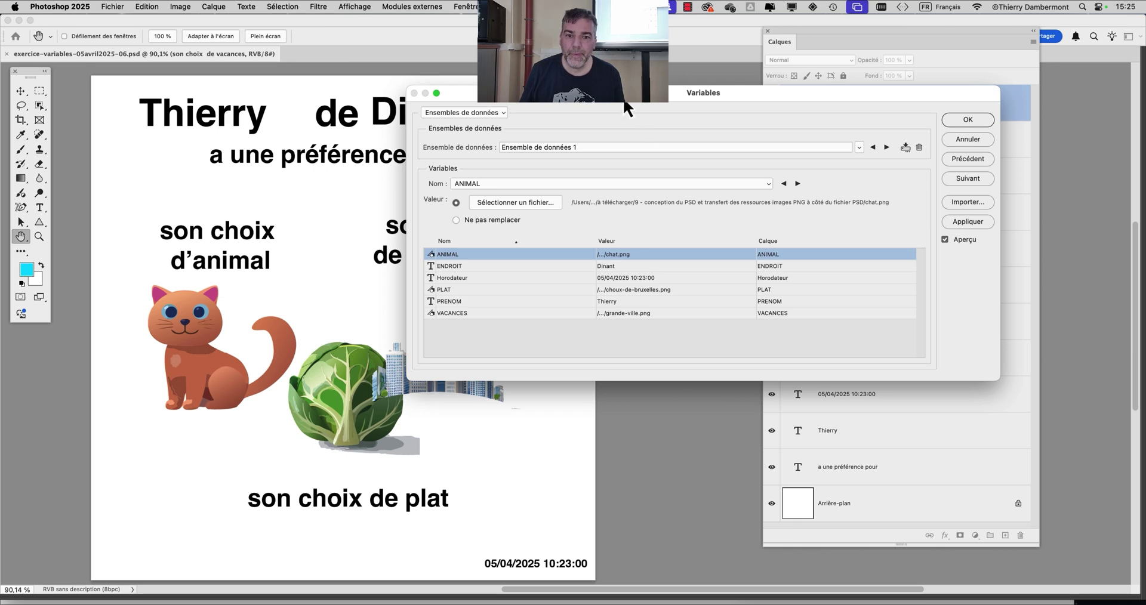
pyautogui.moveTo(623, 98); pyautogui.dragTo(716, 162)
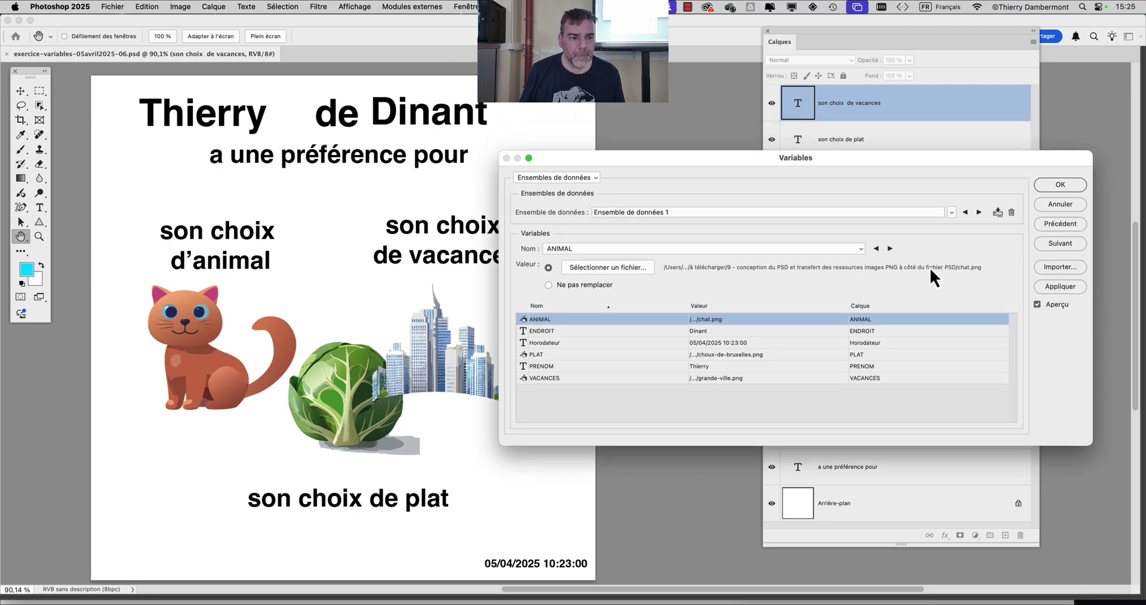
pyautogui.moveTo(984, 163); pyautogui.dragTo(964, 183)
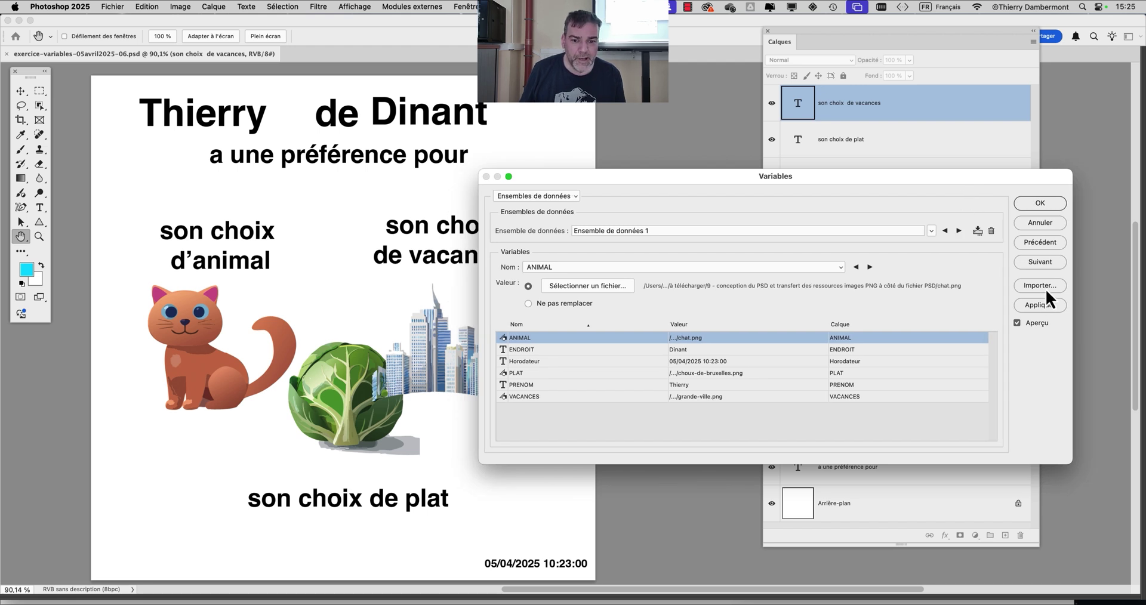
pyautogui.press('alt')
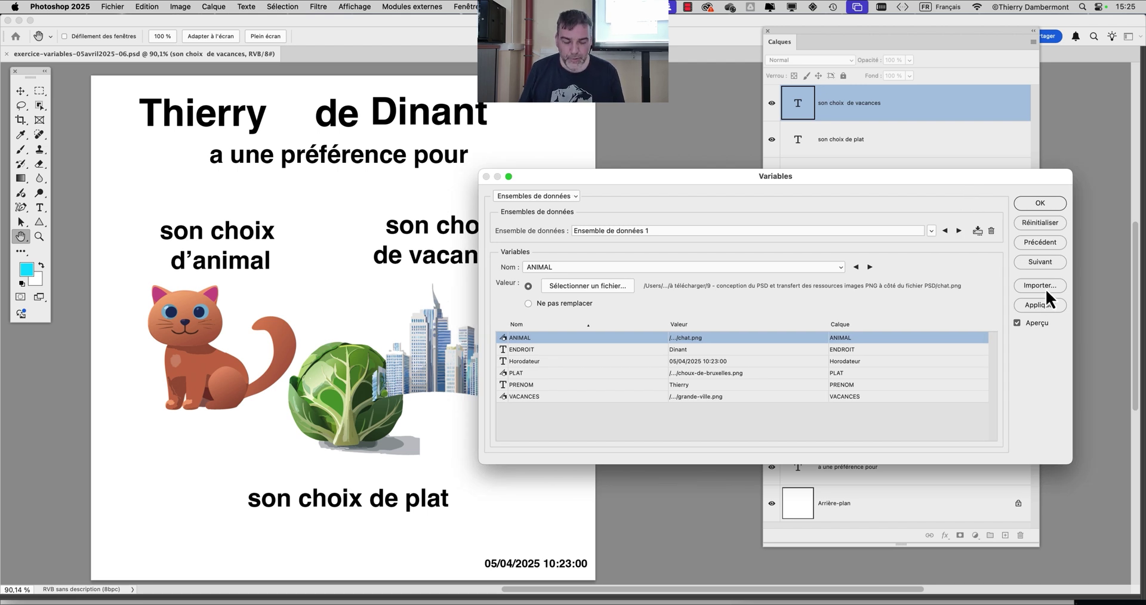
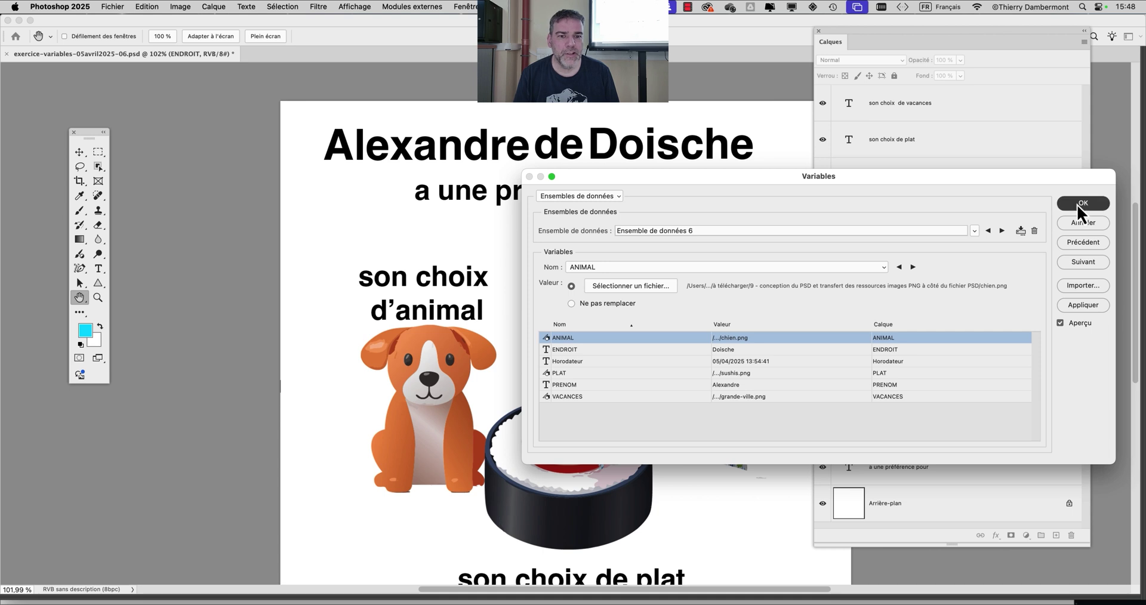
# - Apply the variable definitions, then scale the 'de' text layer down to about 71%
pyautogui.press('v')
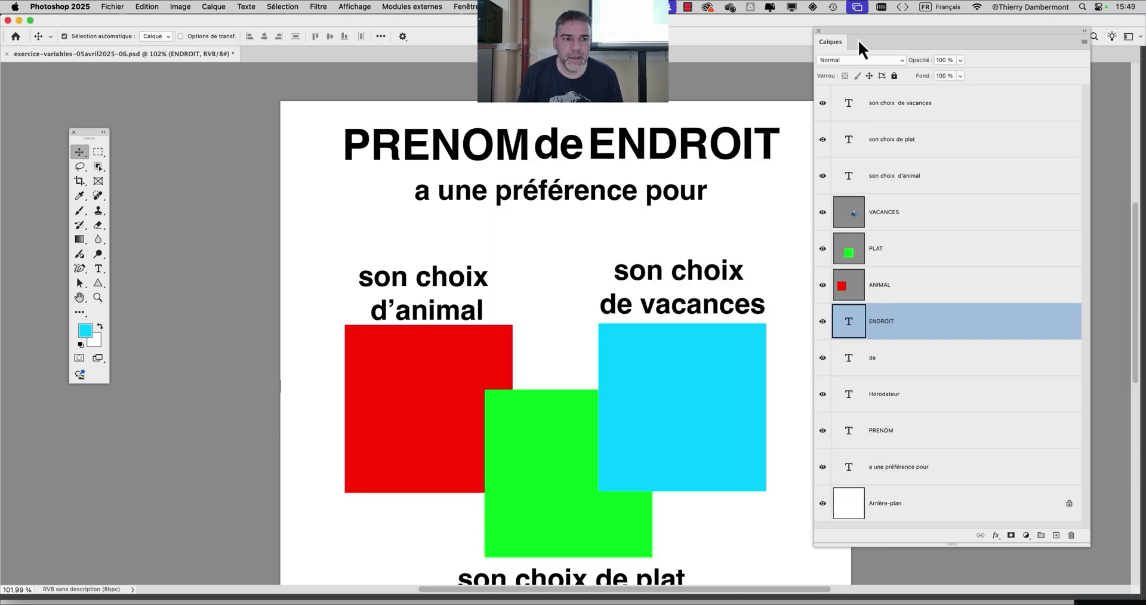
pyautogui.moveTo(858, 39); pyautogui.dragTo(914, 40)
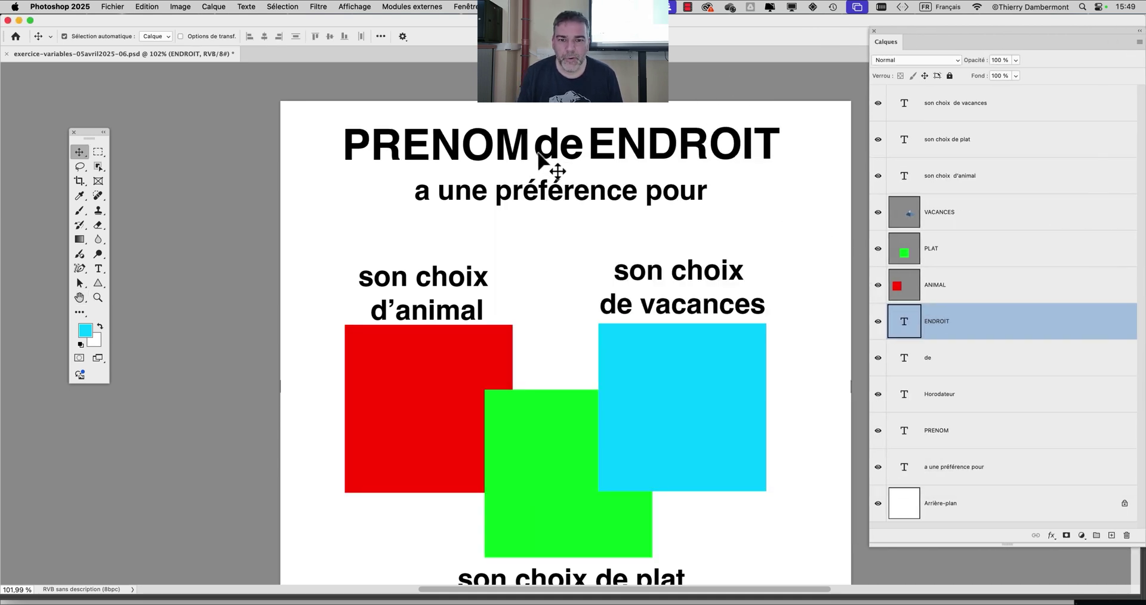
pyautogui.click(537, 153)
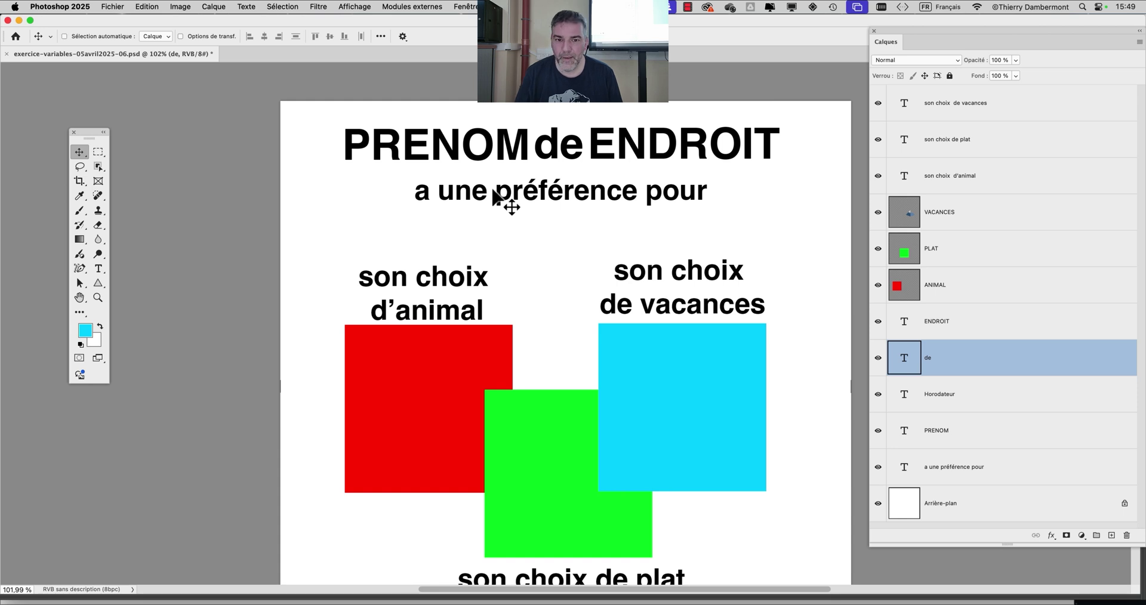
pyautogui.press('super+t')
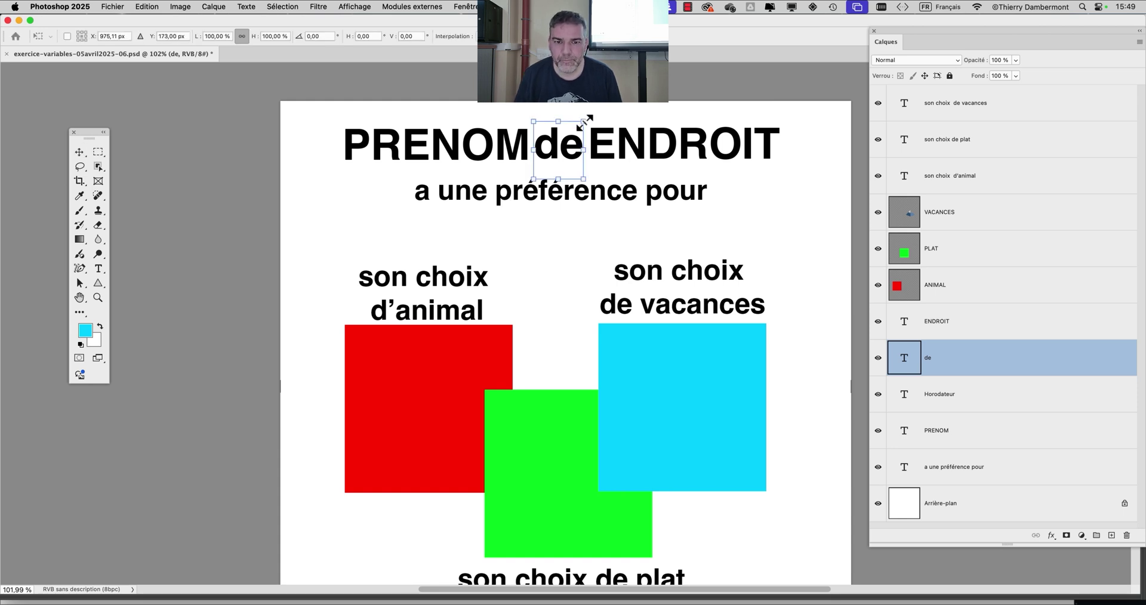
pyautogui.moveTo(584, 122); pyautogui.dragTo(549, 154)
pyautogui.click(80, 156)
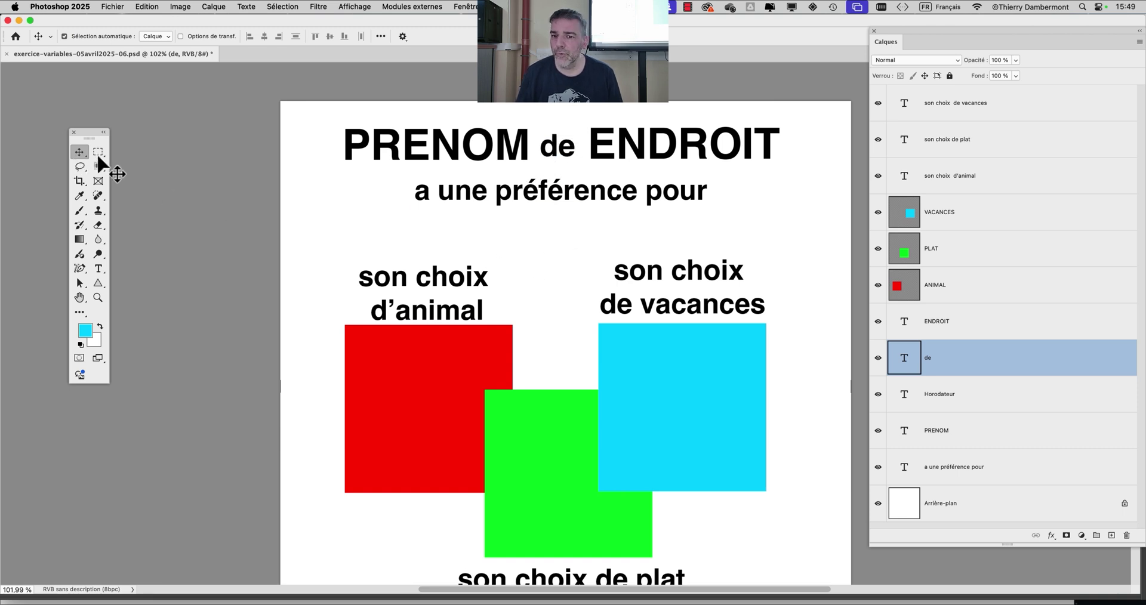
# - Deselect all layers and pan the canvas to view the whole layout
pyautogui.click(250, 281)
pyautogui.moveTo(379, 338); pyautogui.dragTo(248, 279)
pyautogui.scroll(-3, 329, 309)
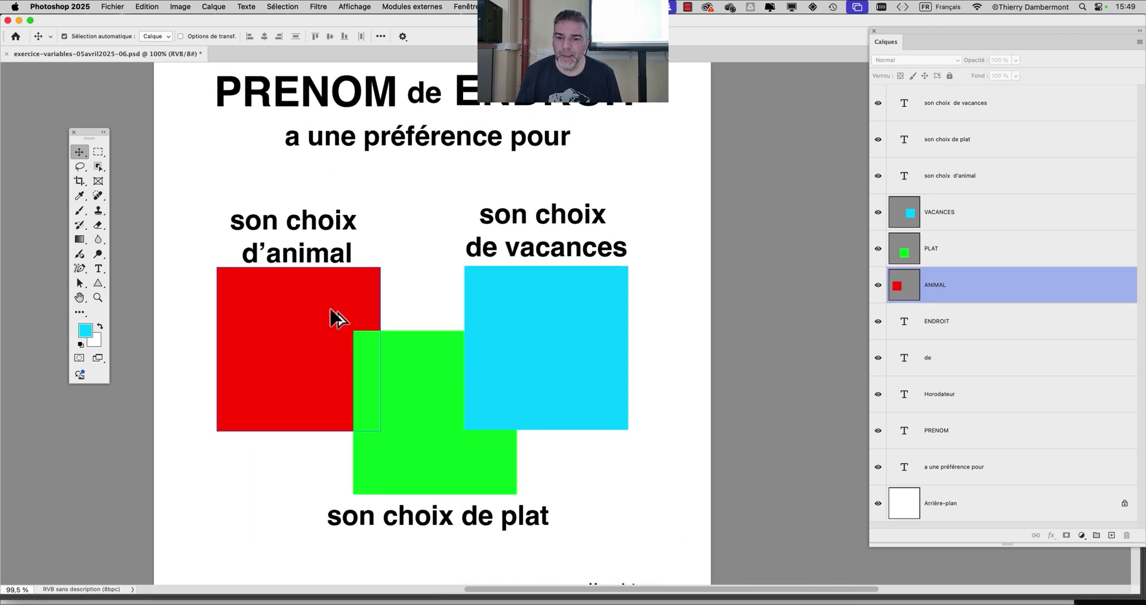
# - Save a copy as exercice-variables-05avril2025-07.psd, accepting the compatibility prompt
pyautogui.click(112, 6)
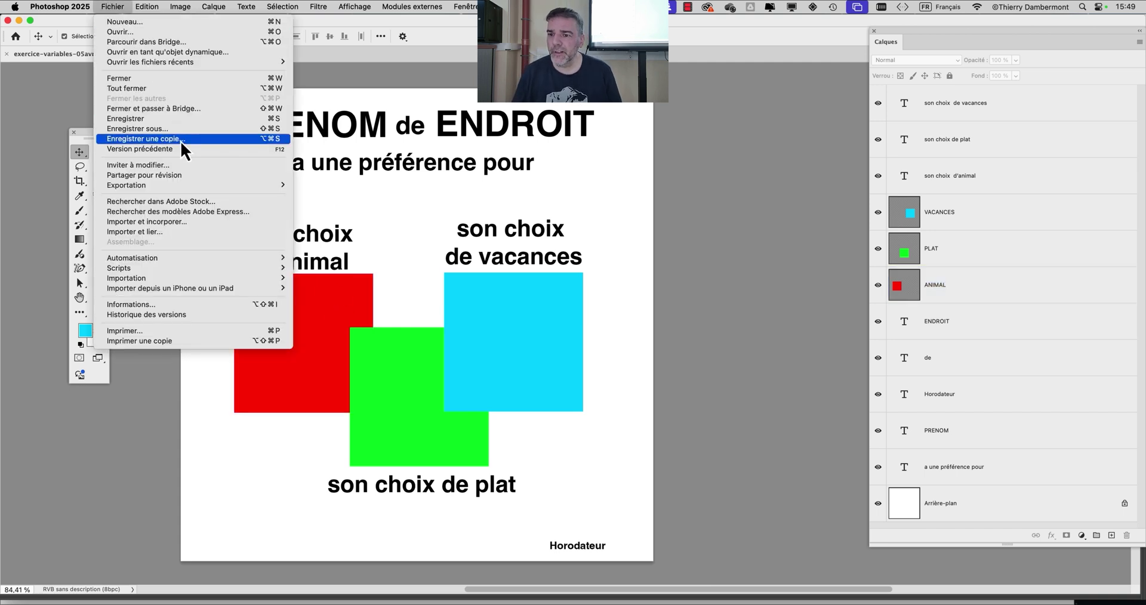
pyautogui.click(182, 139)
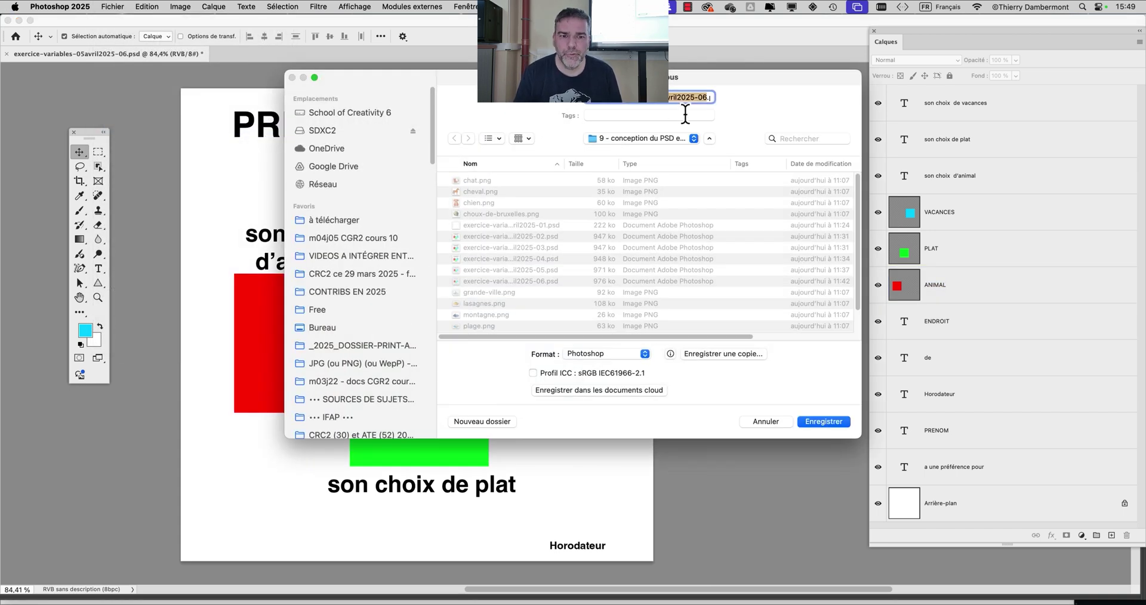
pyautogui.click(689, 97)
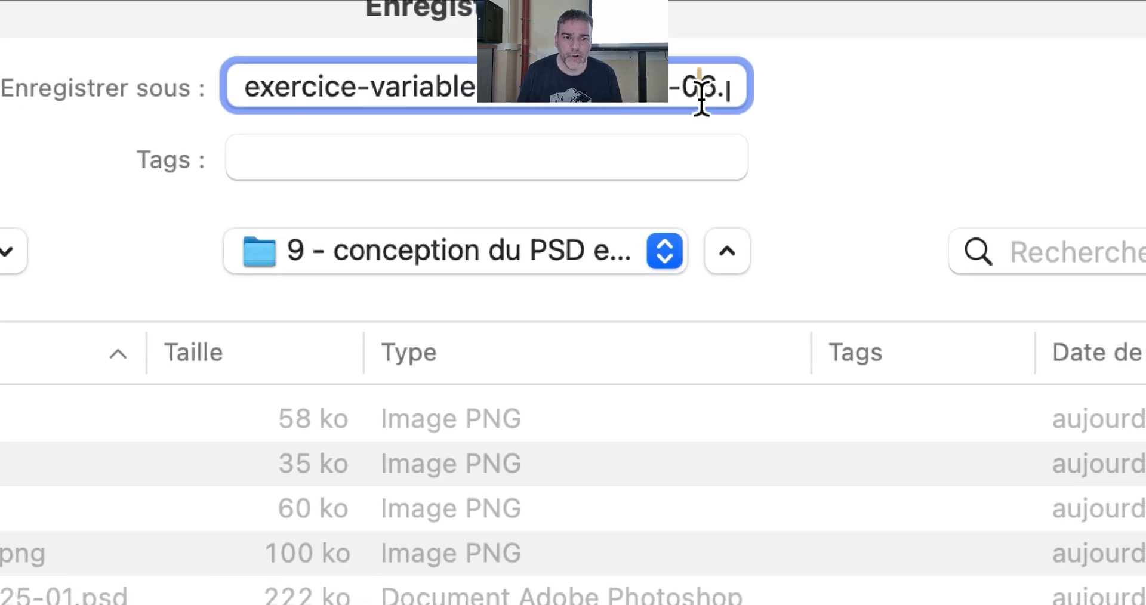
pyautogui.moveTo(739, 104); pyautogui.dragTo(754, 104)
pyautogui.write('7')
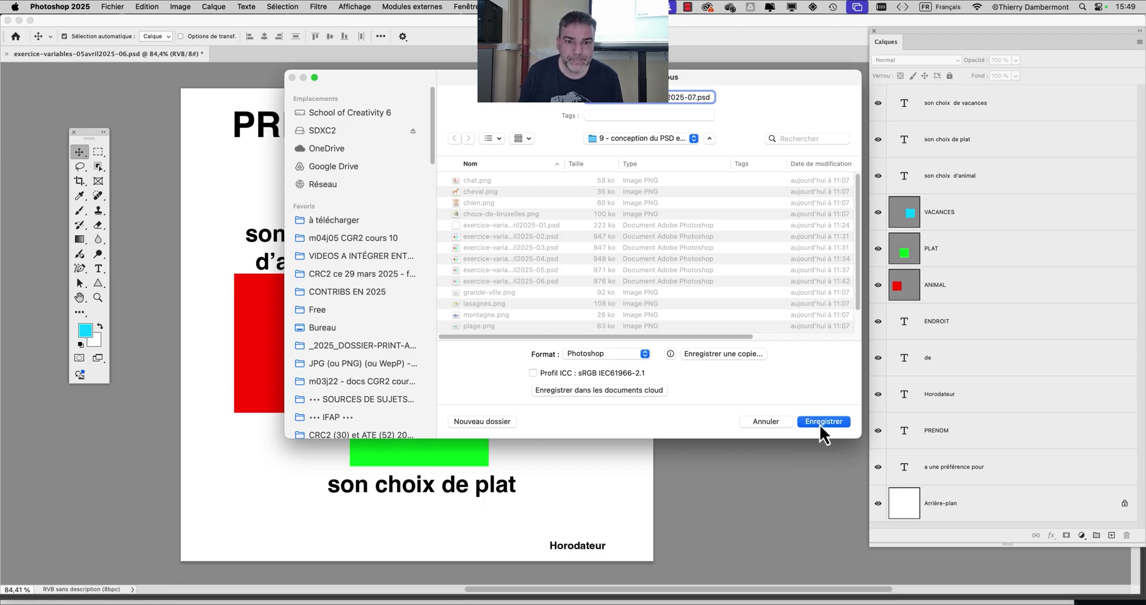
pyautogui.click(821, 425)
pyautogui.click(711, 278)
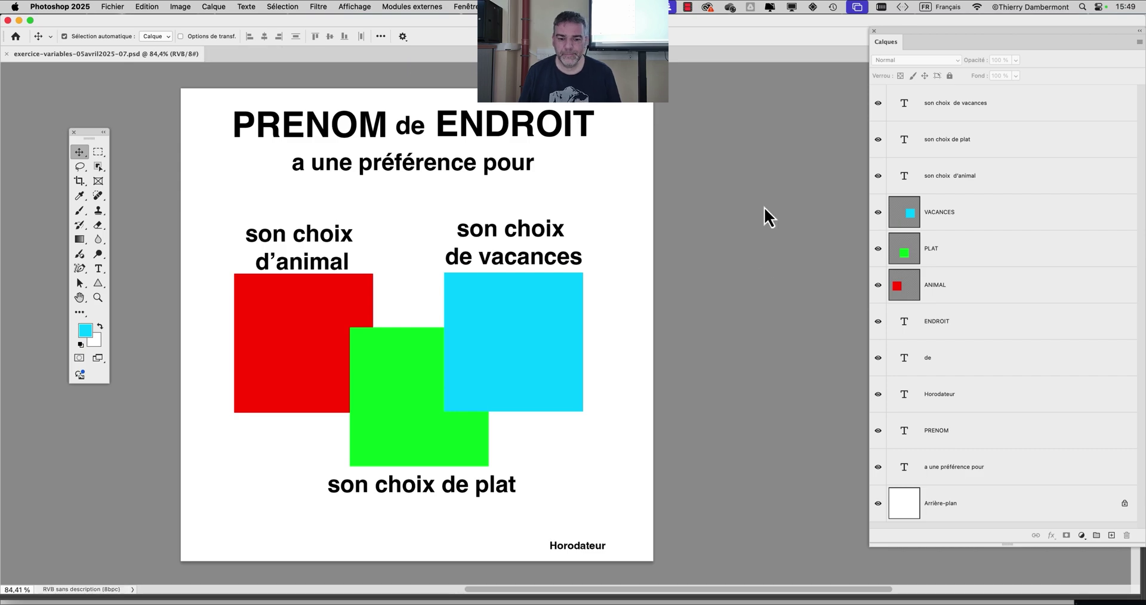
# - Close the variables document and start a new document
pyautogui.click(7, 54)
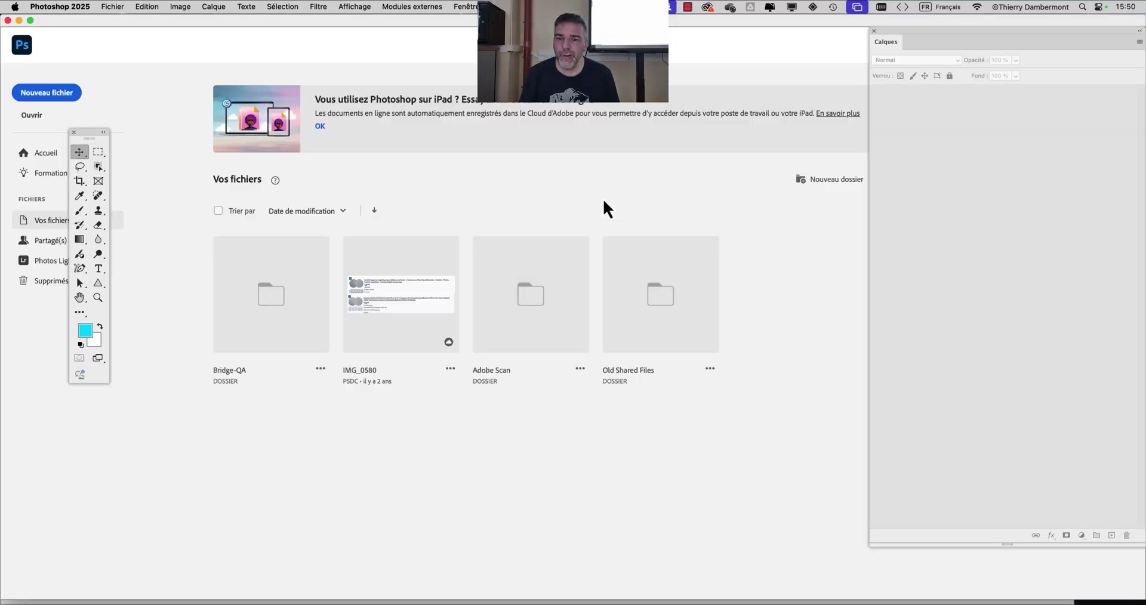
pyautogui.moveTo(88, 139); pyautogui.dragTo(59, 53)
pyautogui.click(104, 8)
pyautogui.click(123, 25)
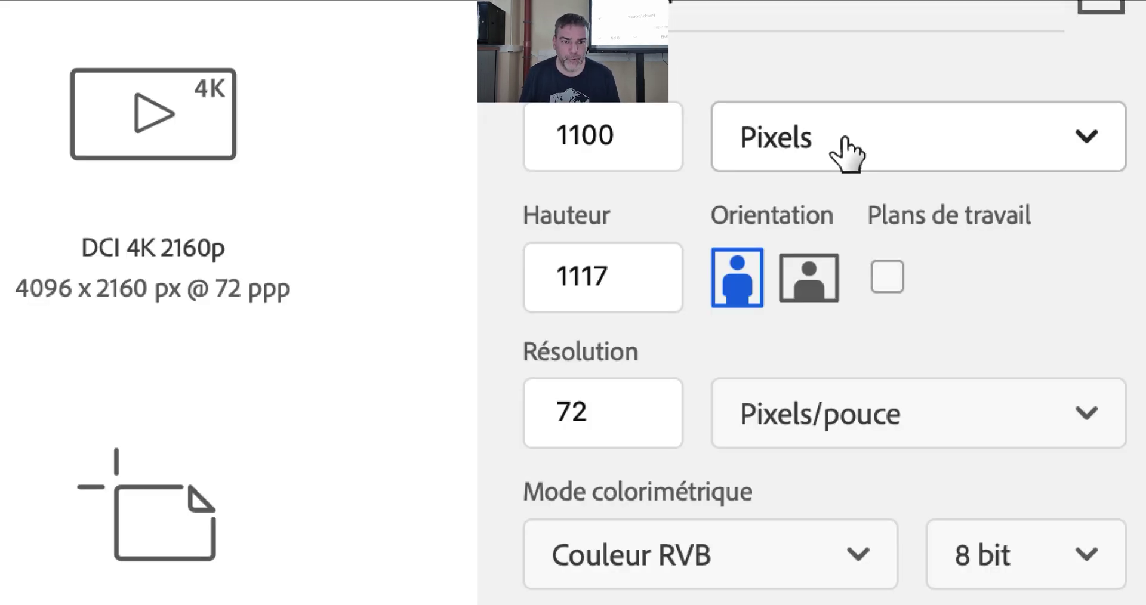
# - Enter width 3000 and height 1000, then switch the size units to centimetres
pyautogui.doubleClick(621, 140)
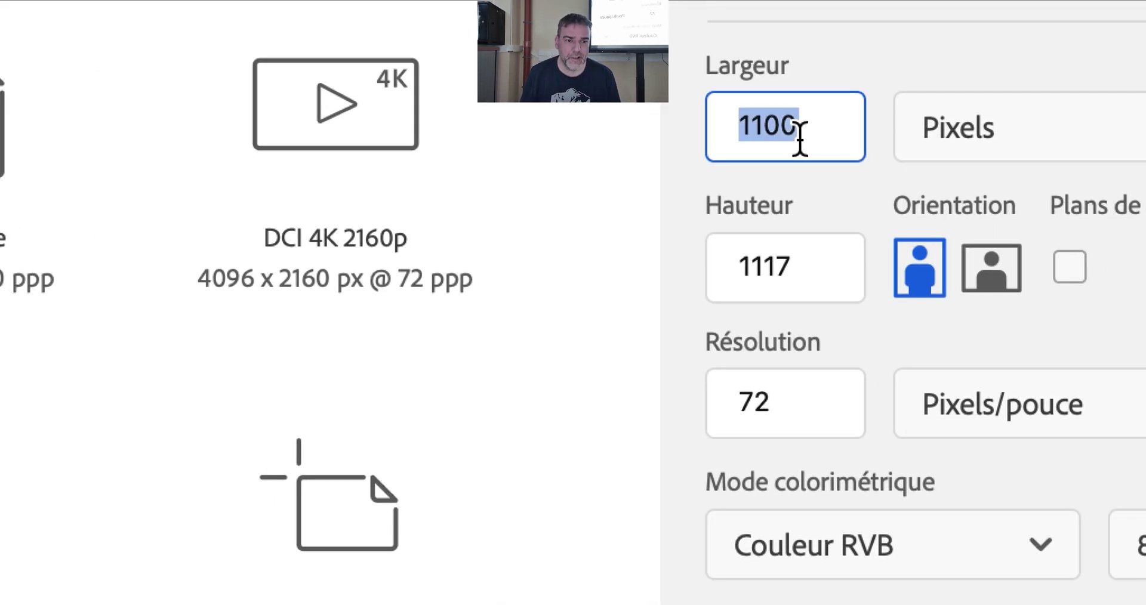
pyautogui.press('Tab')
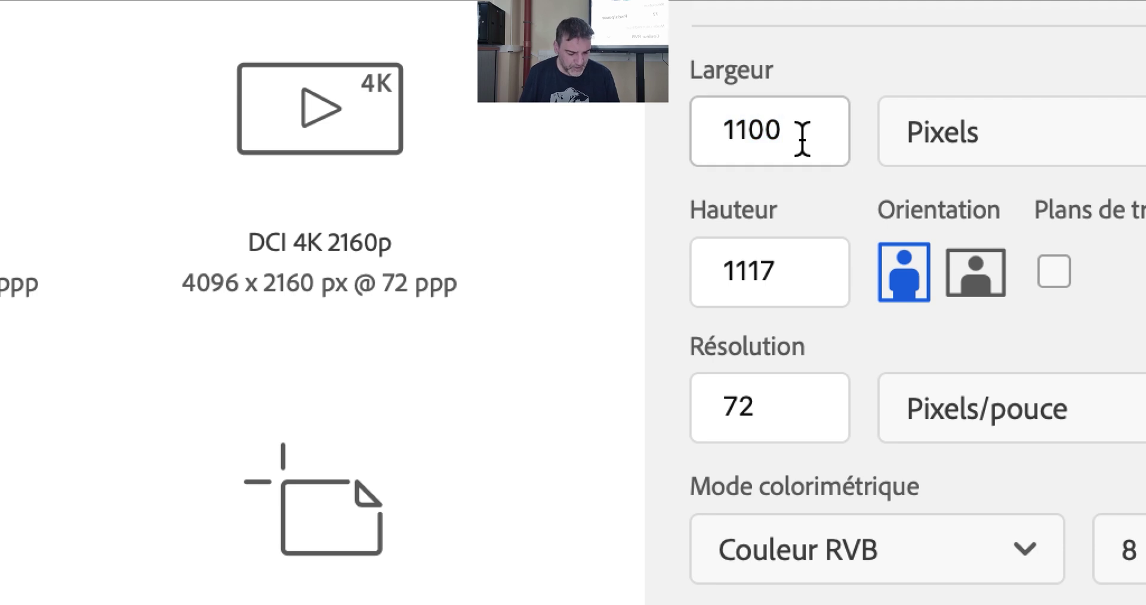
pyautogui.doubleClick(802, 139)
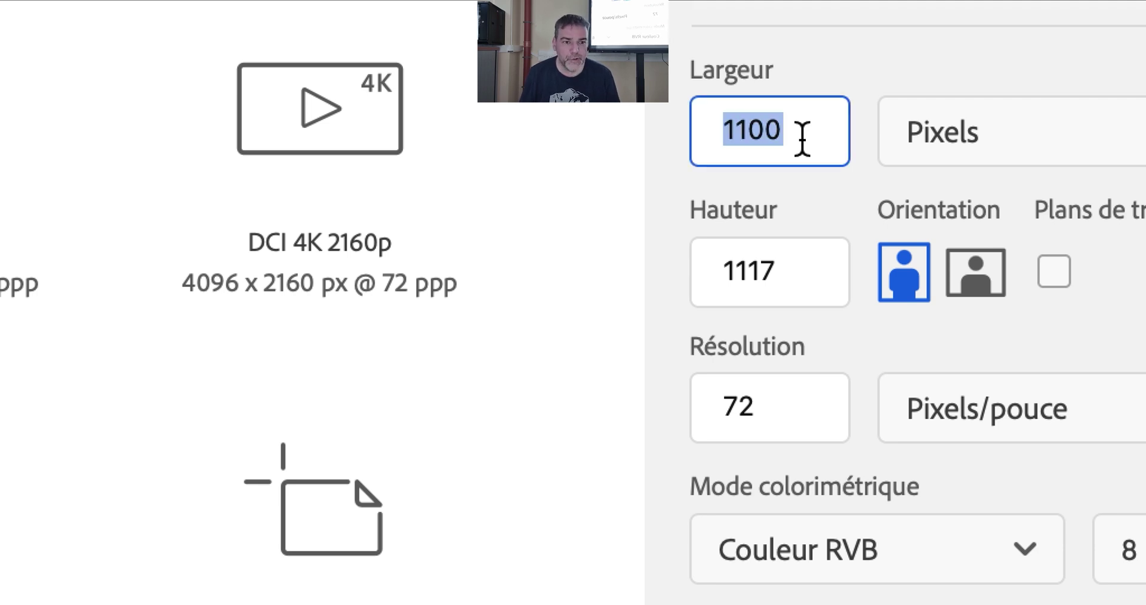
pyautogui.write('300')
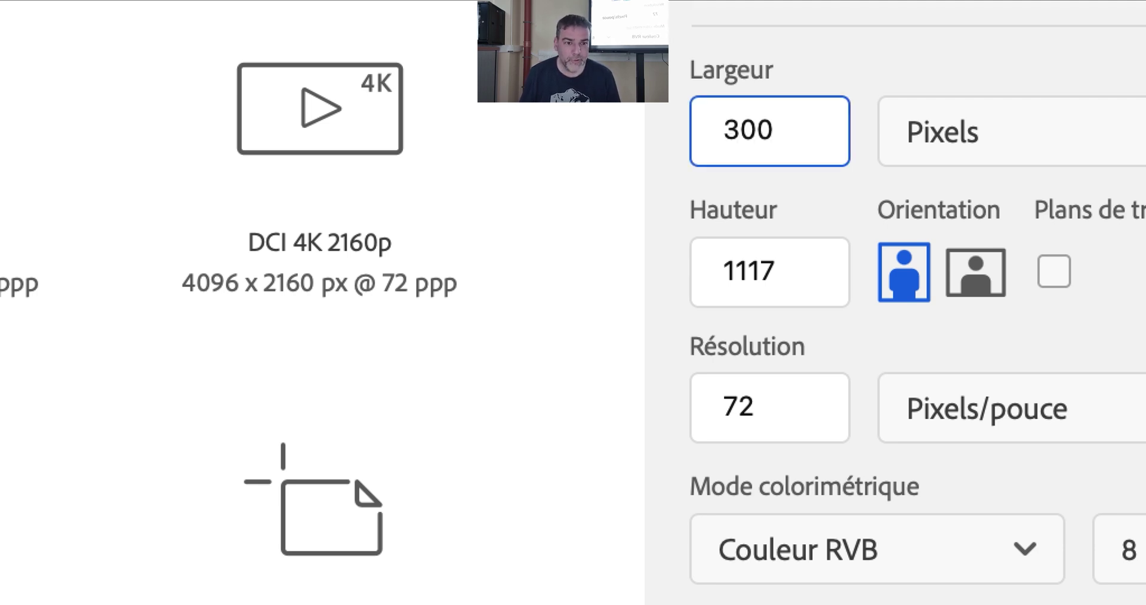
pyautogui.write('0')
pyautogui.press('Tab')
pyautogui.doubleClick(724, 252)
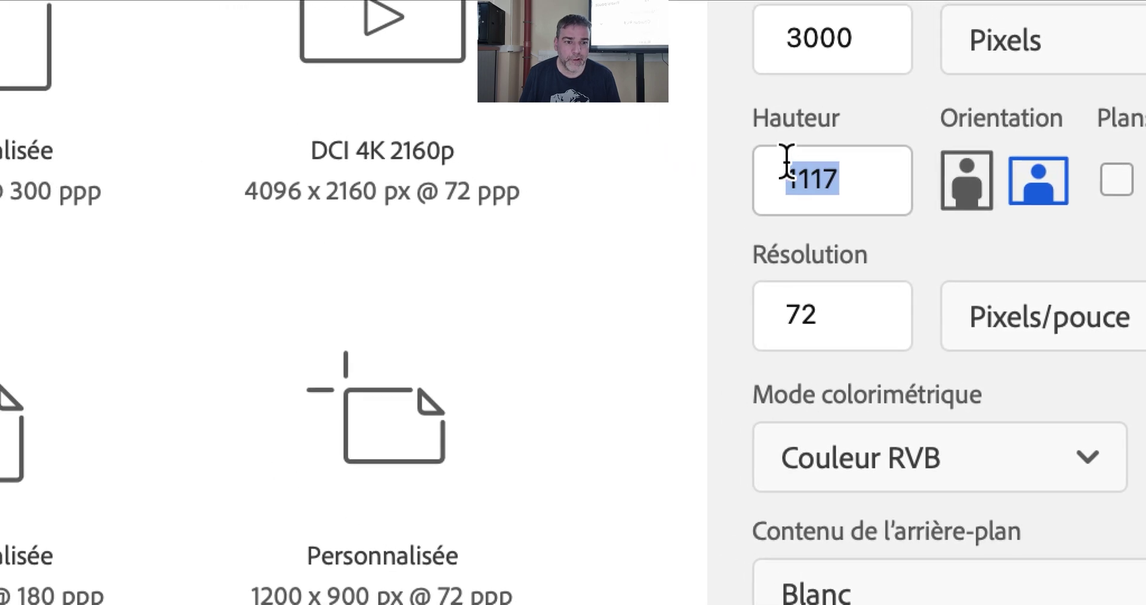
pyautogui.write('1000')
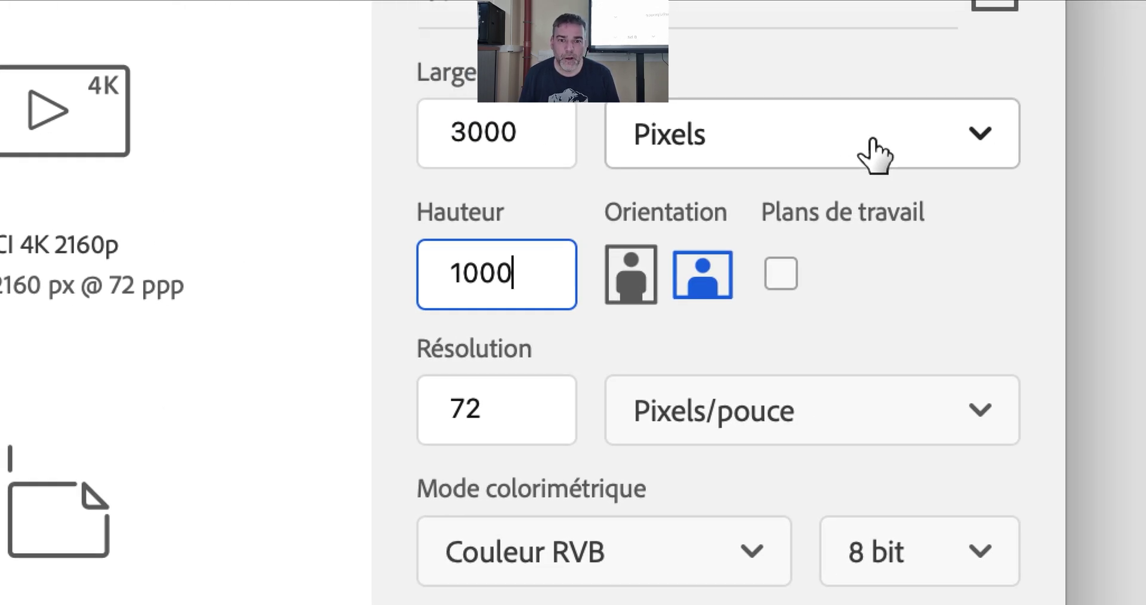
pyautogui.click(751, 142)
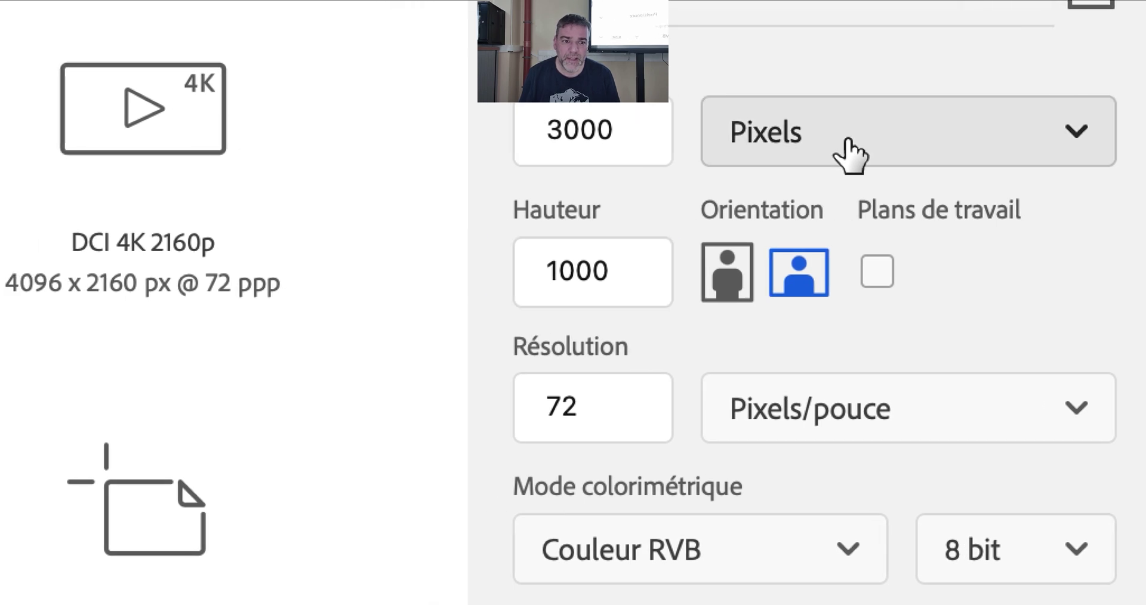
pyautogui.click(860, 239)
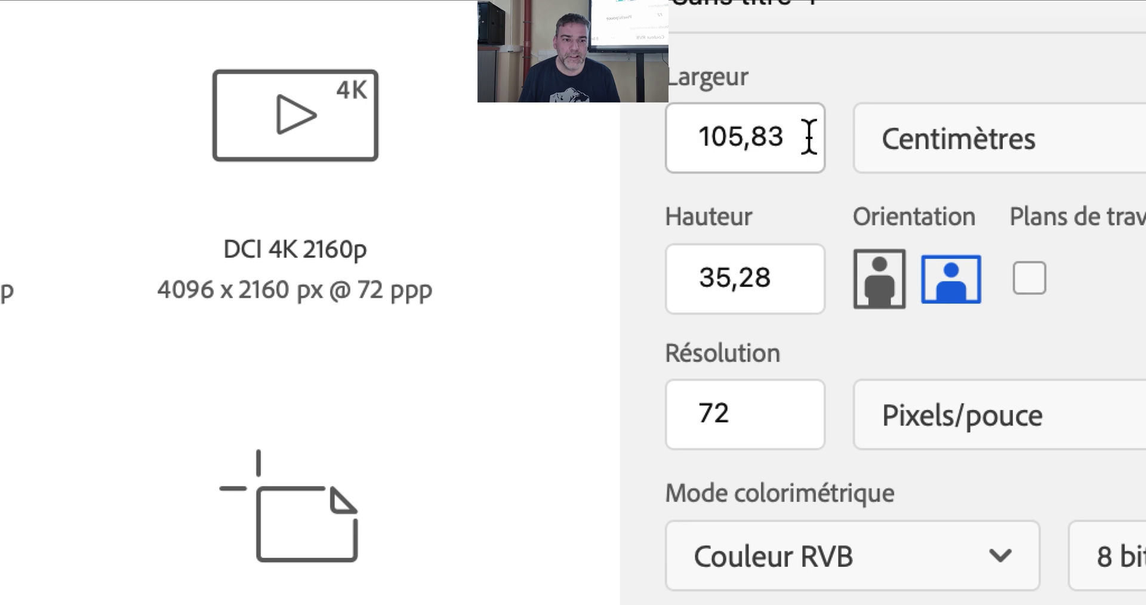
# - Return the units to pixels, re-enter 3000 × 1000 and create the white document
pyautogui.click(677, 142)
pyautogui.write('3000')
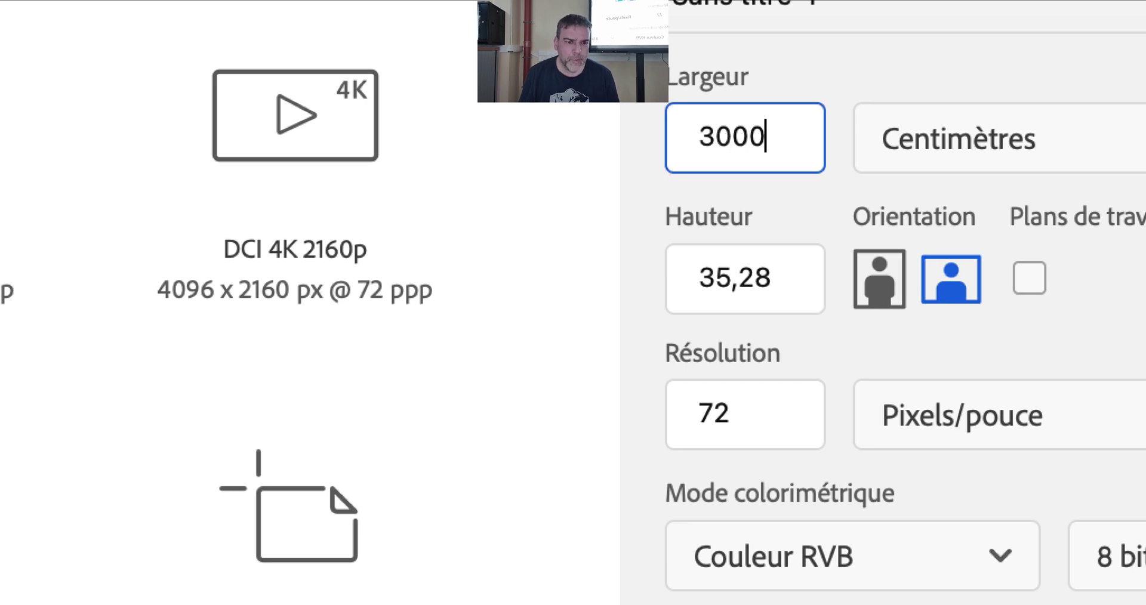
pyautogui.press('Tab')
pyautogui.write('1000')
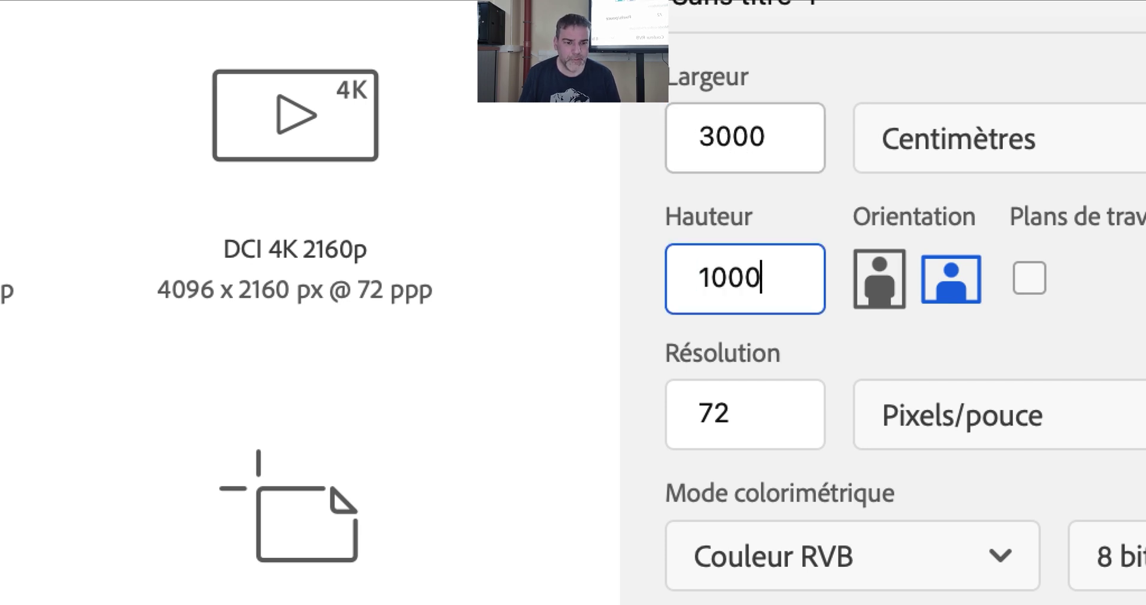
pyautogui.press('Tab')
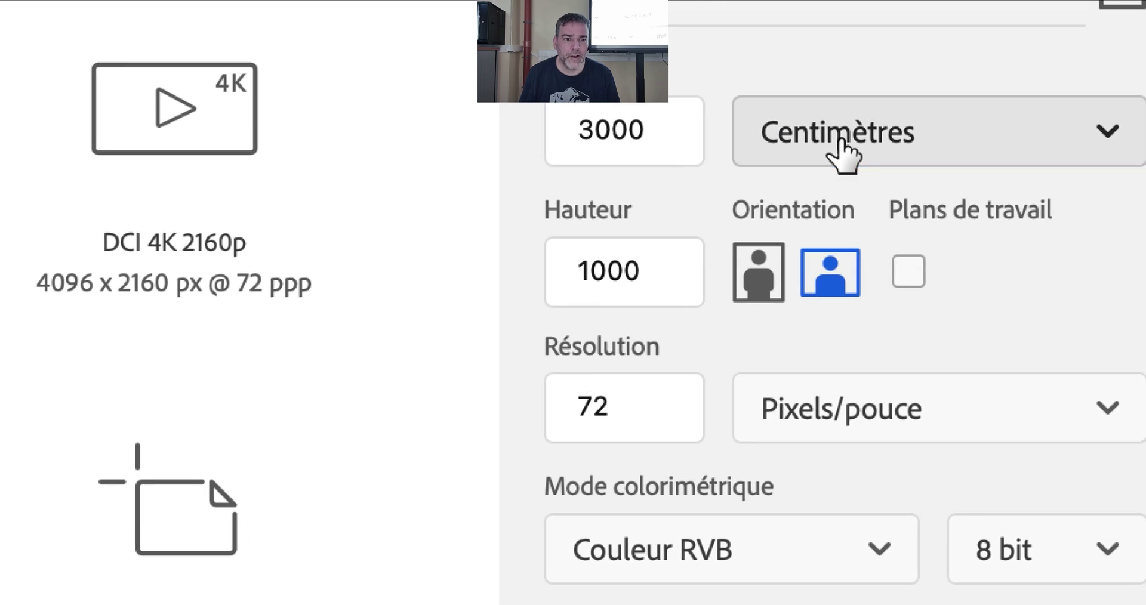
pyautogui.click(943, 149)
pyautogui.click(842, 156)
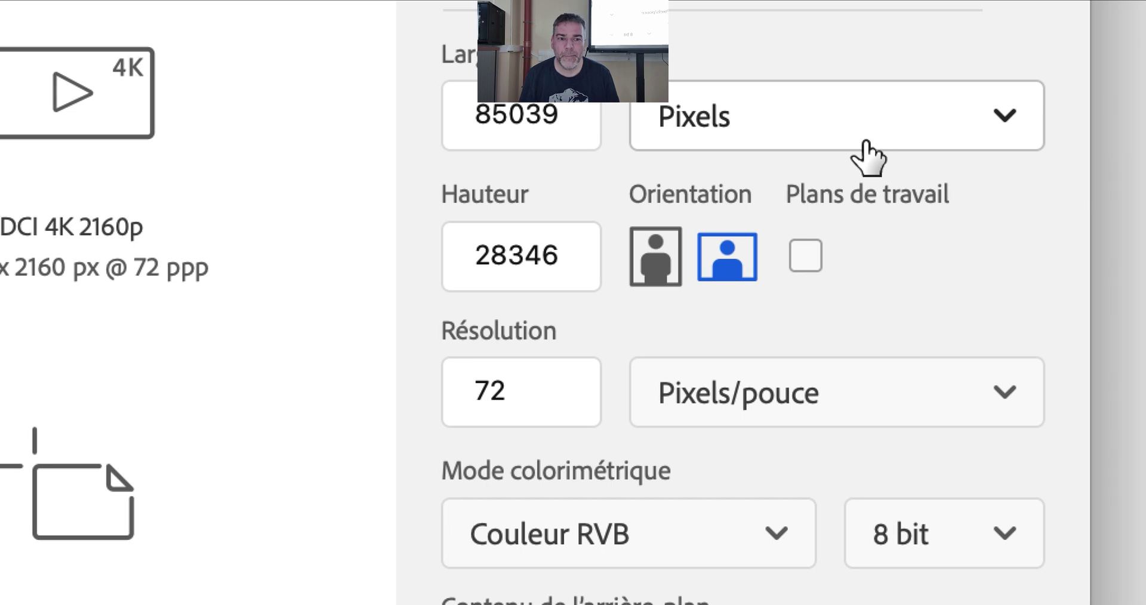
pyautogui.doubleClick(791, 137)
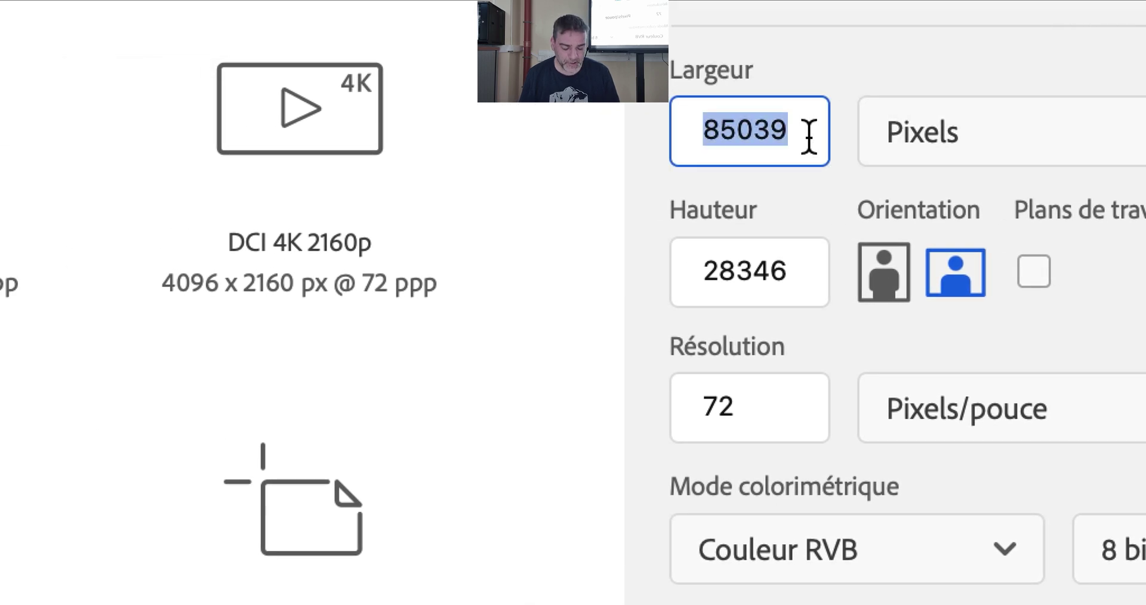
pyautogui.write('3000')
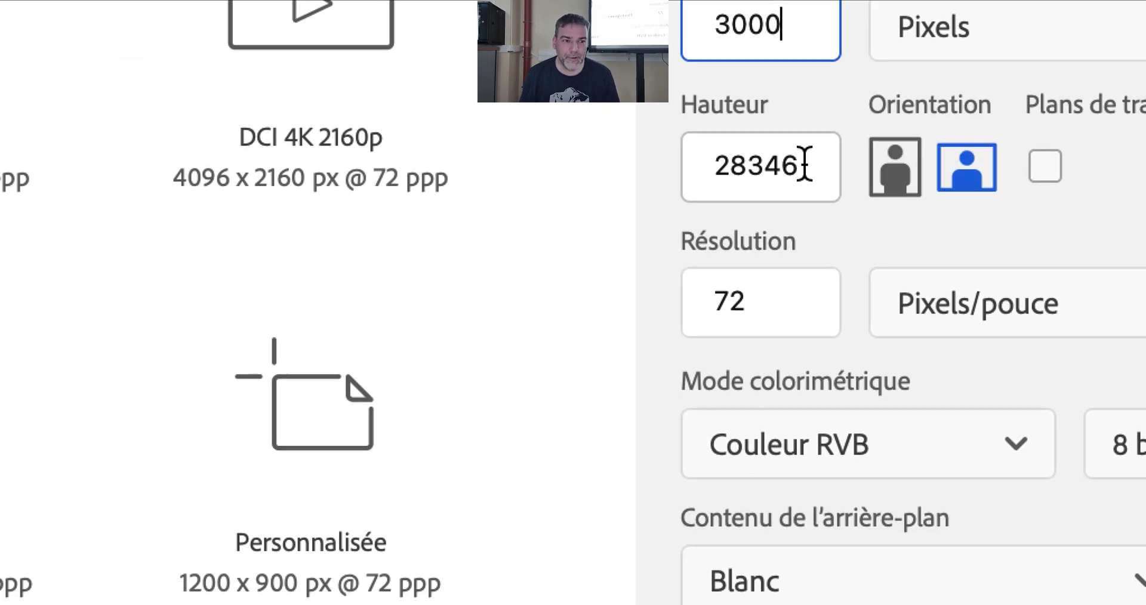
pyautogui.doubleClick(802, 166)
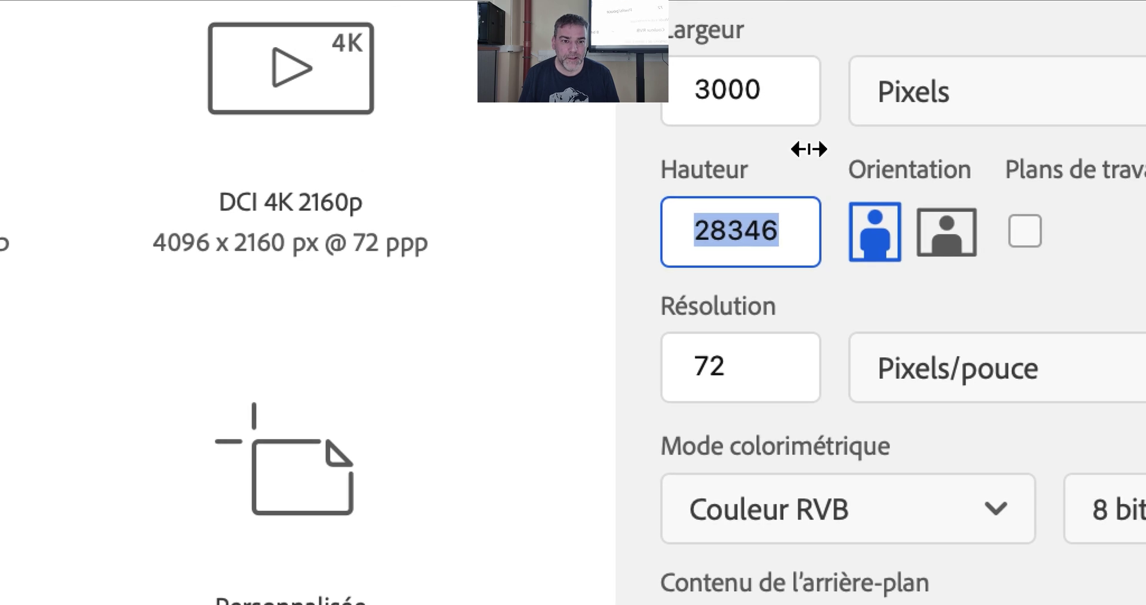
pyautogui.write('1000')
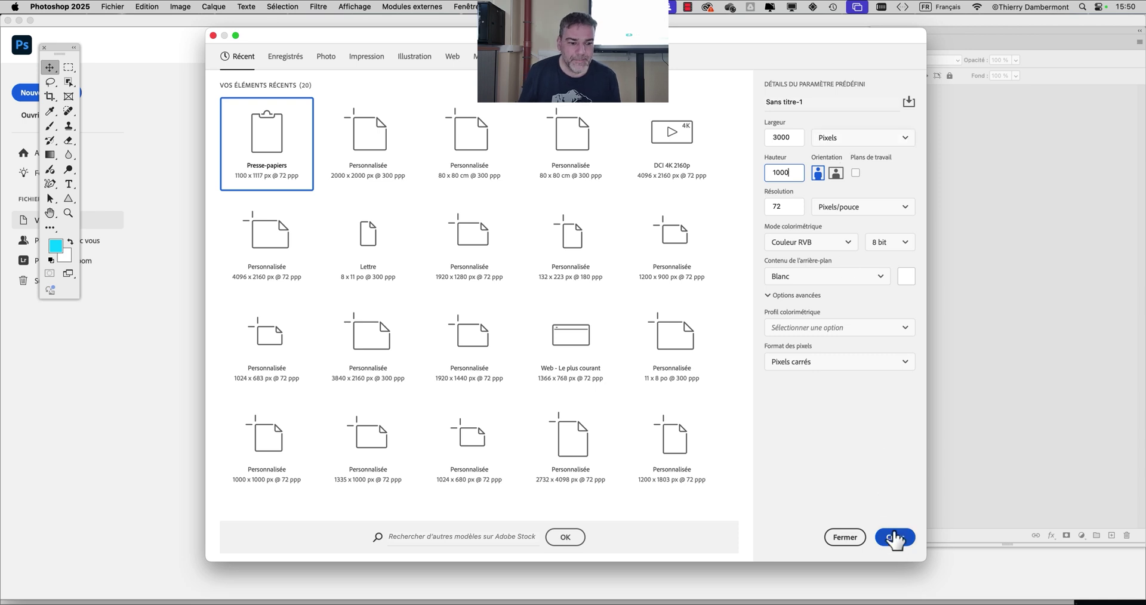
pyautogui.click(895, 538)
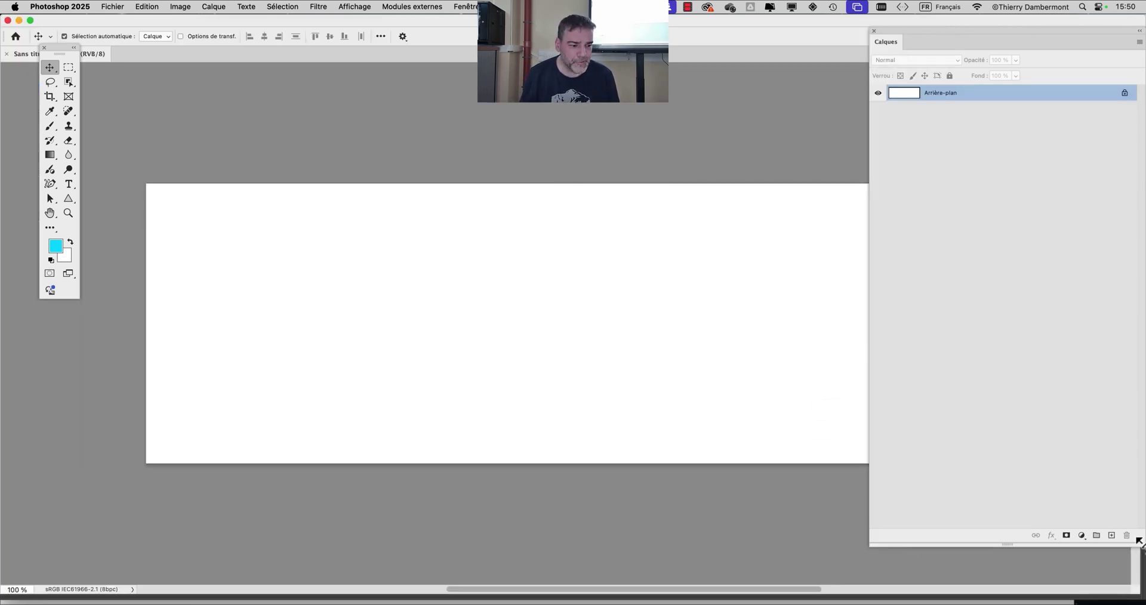
# - Rearrange the Layers and Tools panels to uncover the new canvas
pyautogui.moveTo(1139, 541); pyautogui.dragTo(1023, 323)
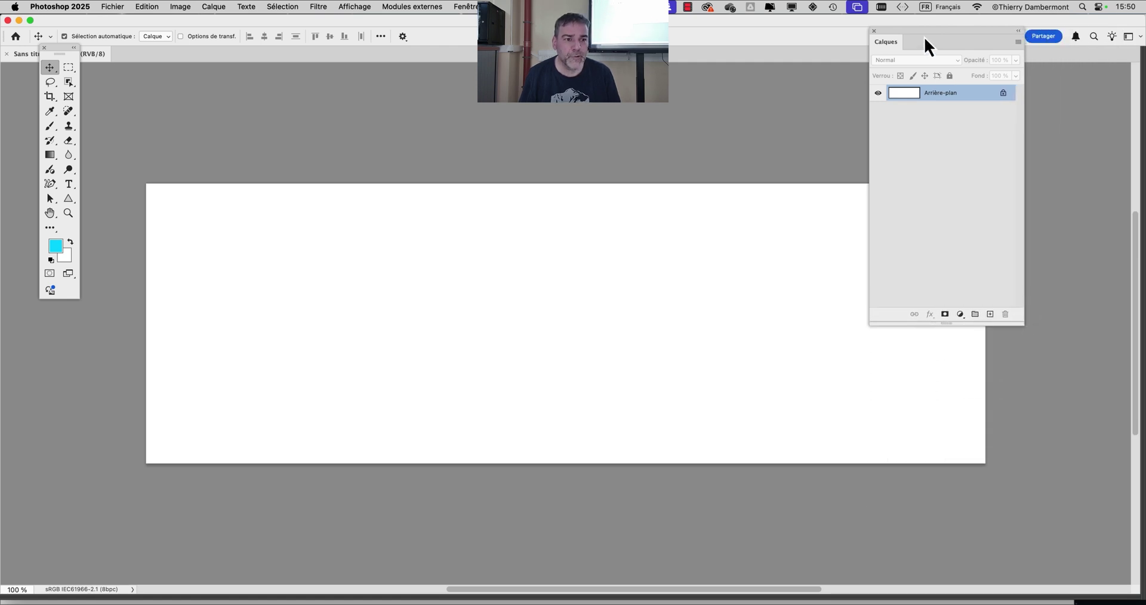
pyautogui.moveTo(925, 45); pyautogui.dragTo(981, 123)
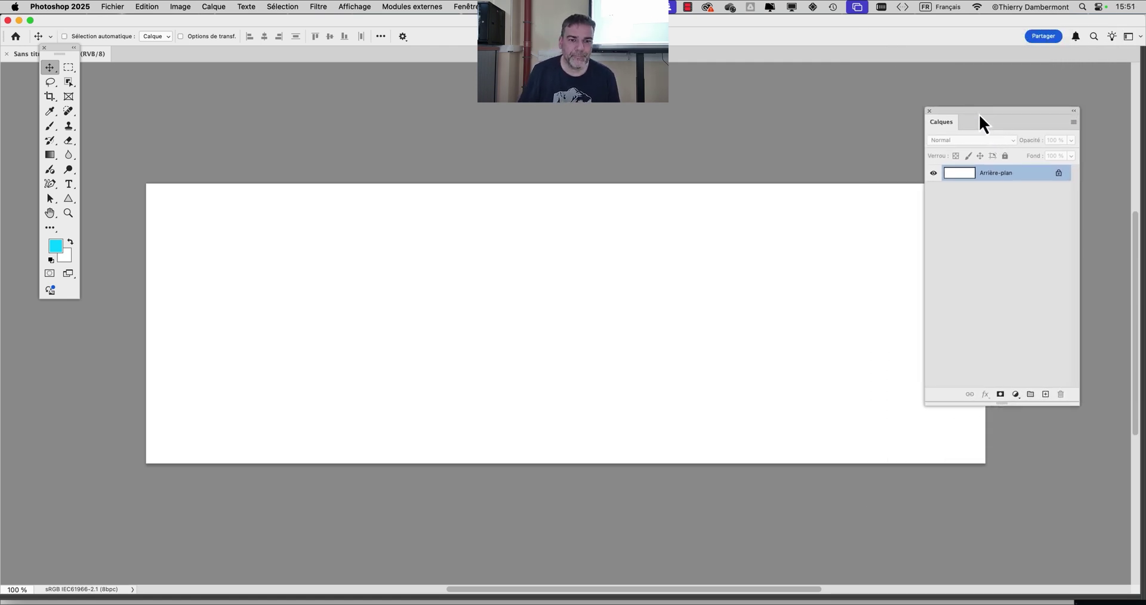
pyautogui.click(213, 7)
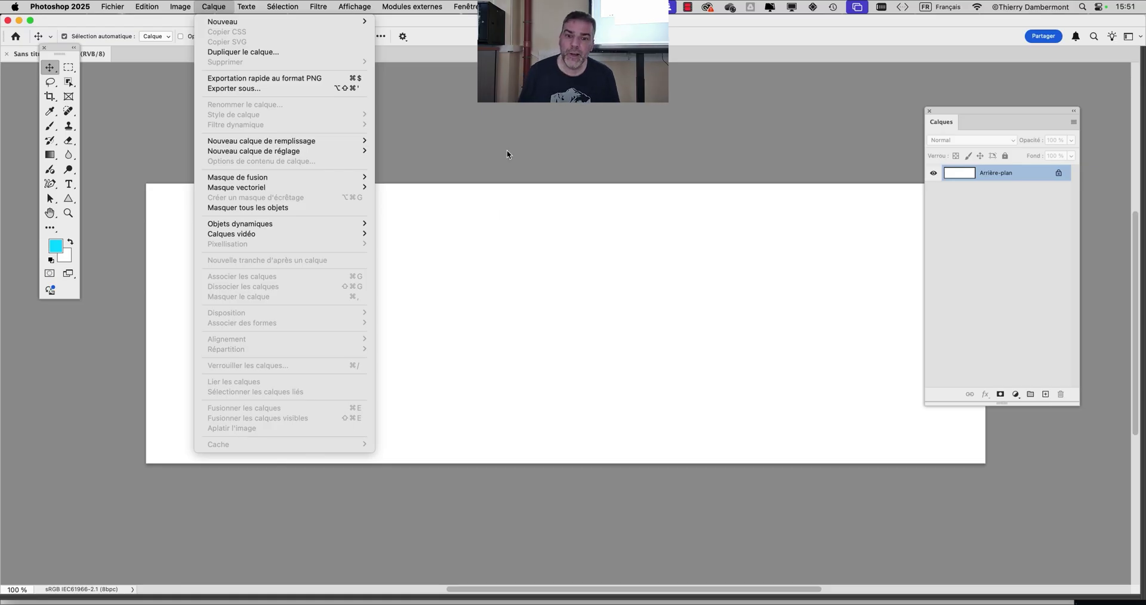
pyautogui.click(507, 155)
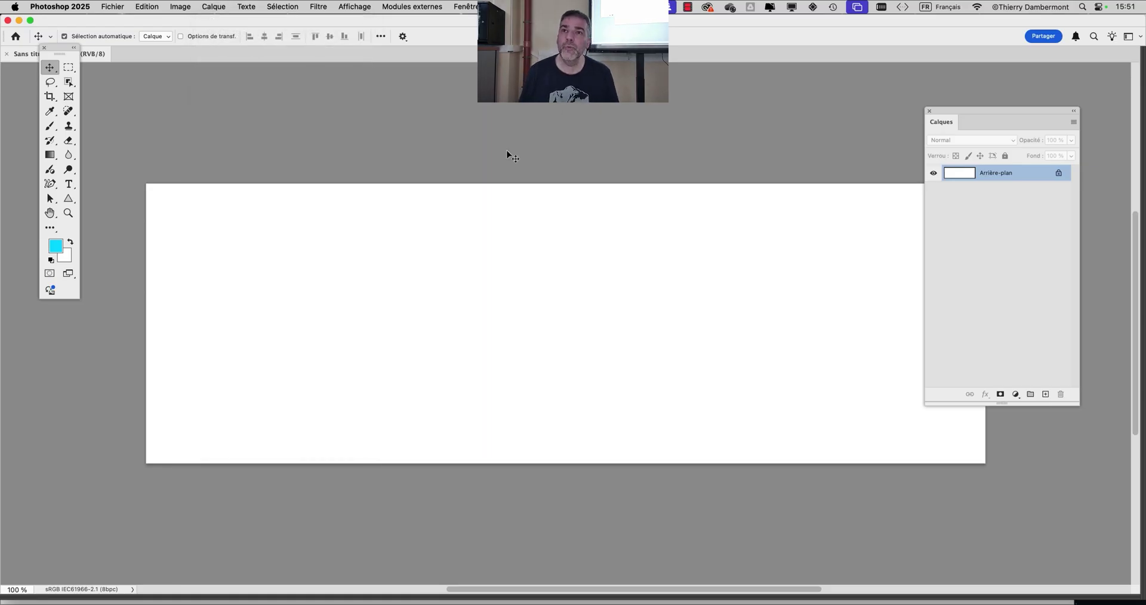
pyautogui.moveTo(375, 198); pyautogui.dragTo(324, 158)
pyautogui.moveTo(65, 50); pyautogui.dragTo(120, 110)
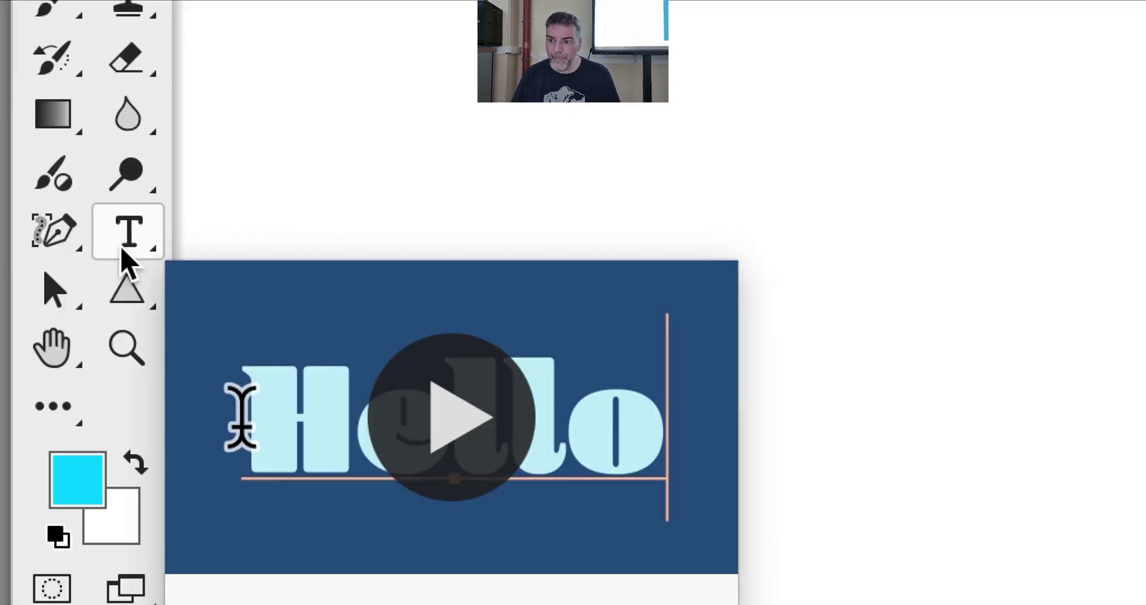
# - Type PRENOM with the Type tool near the canvas's top left and commit it
pyautogui.click(122, 249)
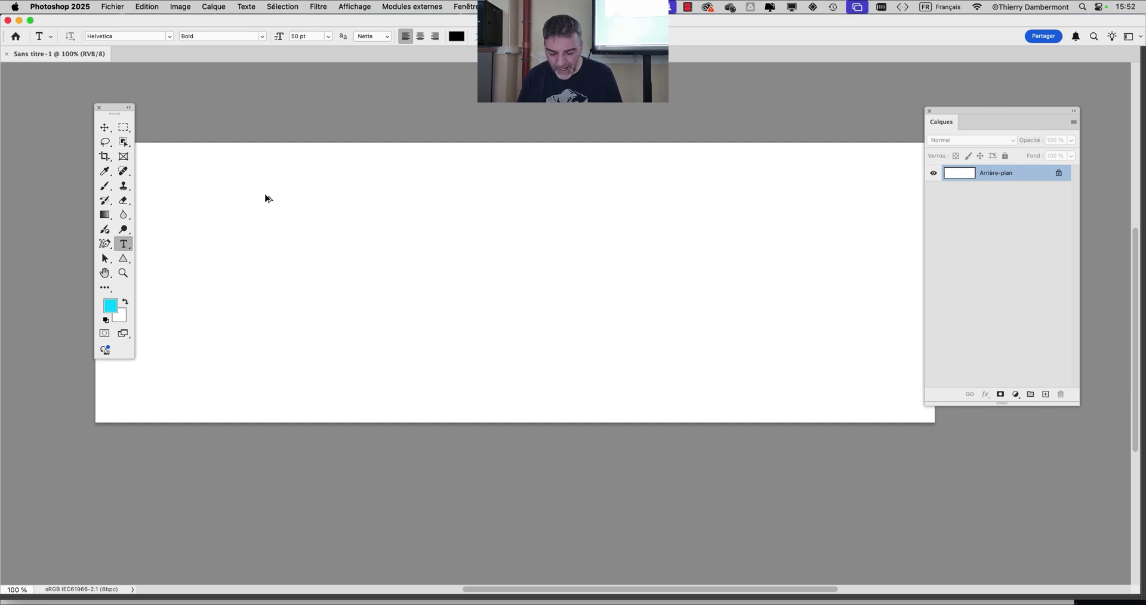
pyautogui.click(266, 192)
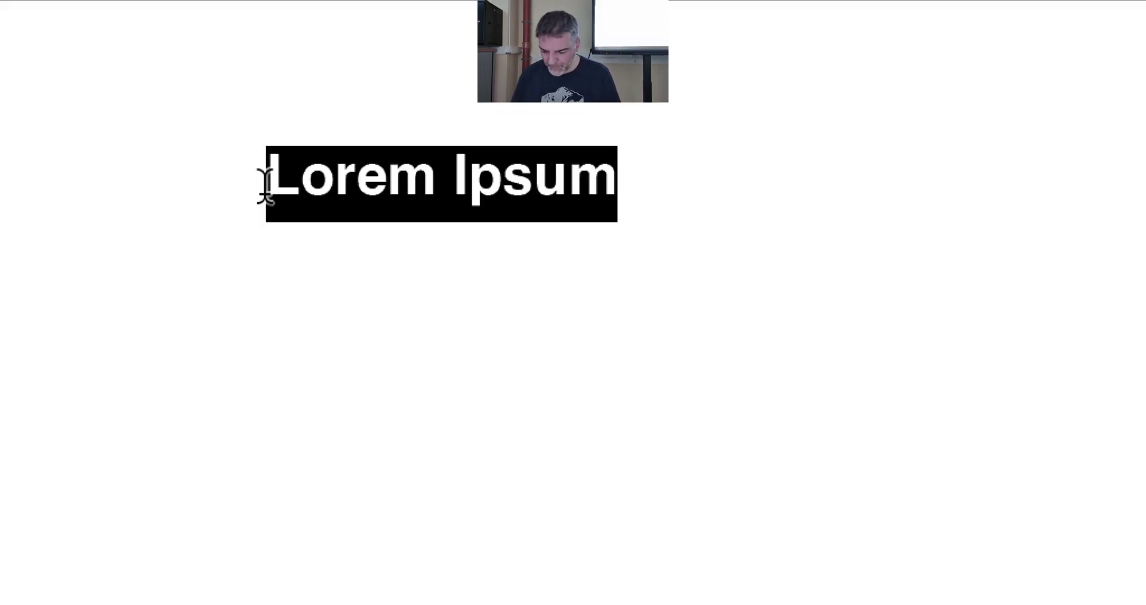
pyautogui.write('PRENOM')
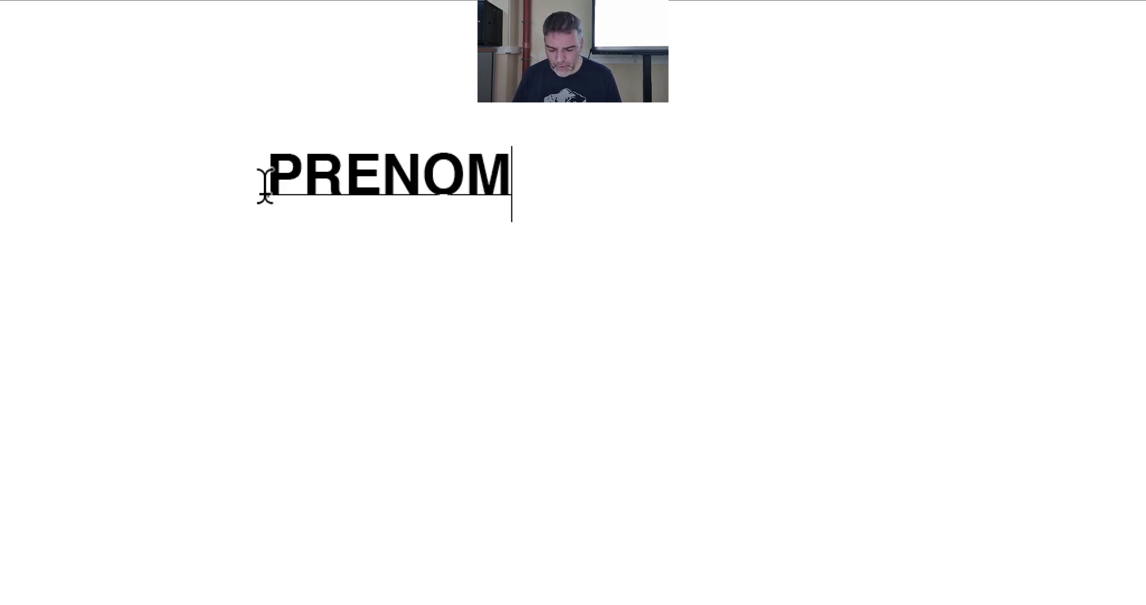
pyautogui.press('super+Return')
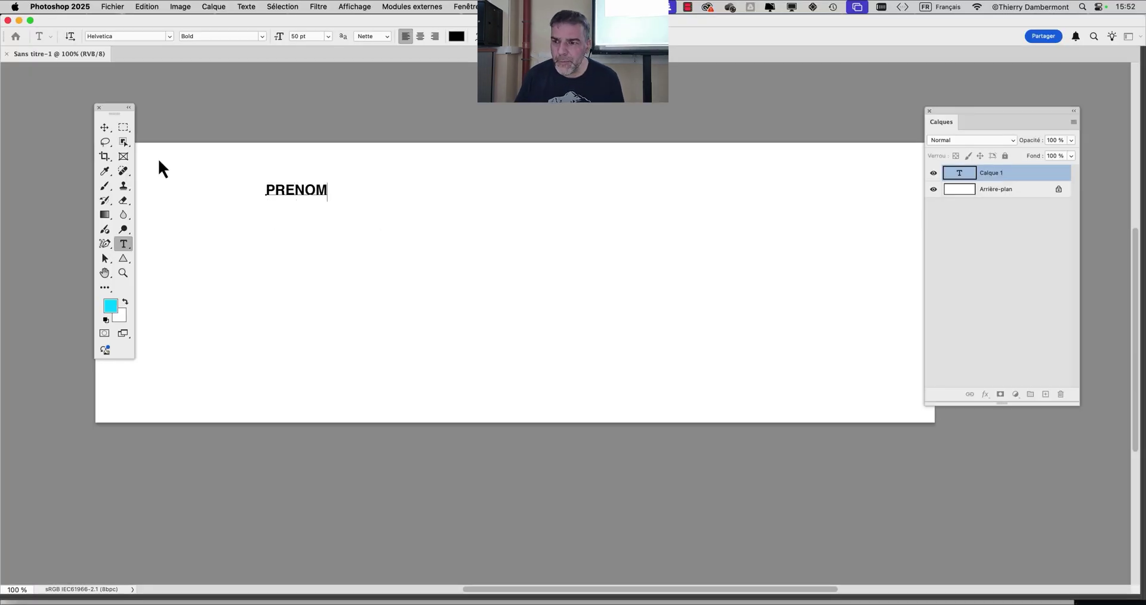
pyautogui.click(107, 131)
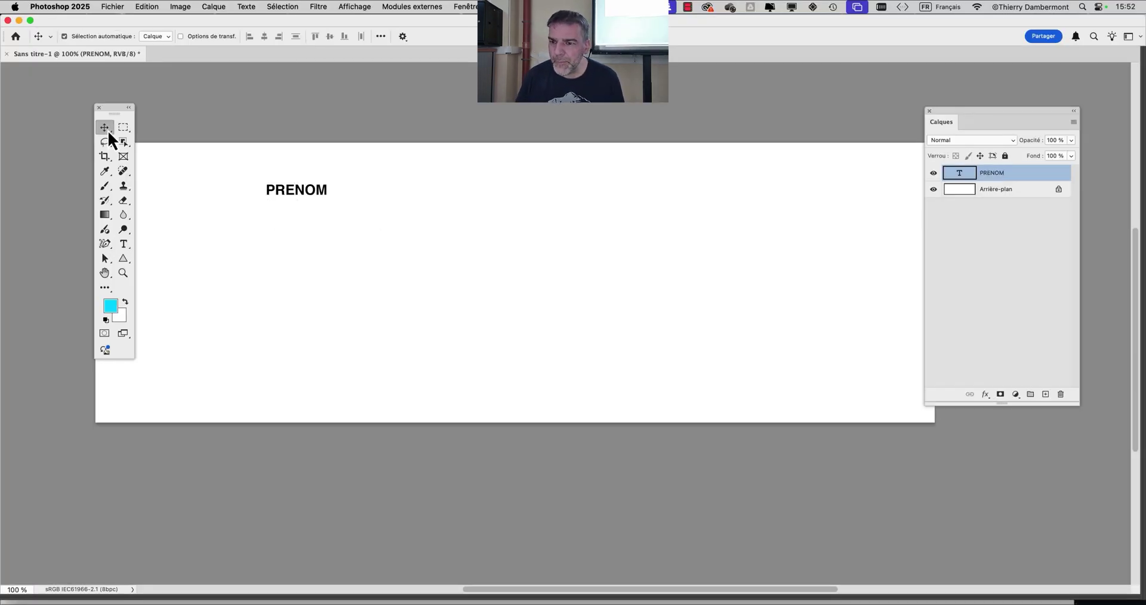
pyautogui.press('super+Tab')
pyautogui.press('Tab')
pyautogui.press('Tab')
pyautogui.press('Tab')
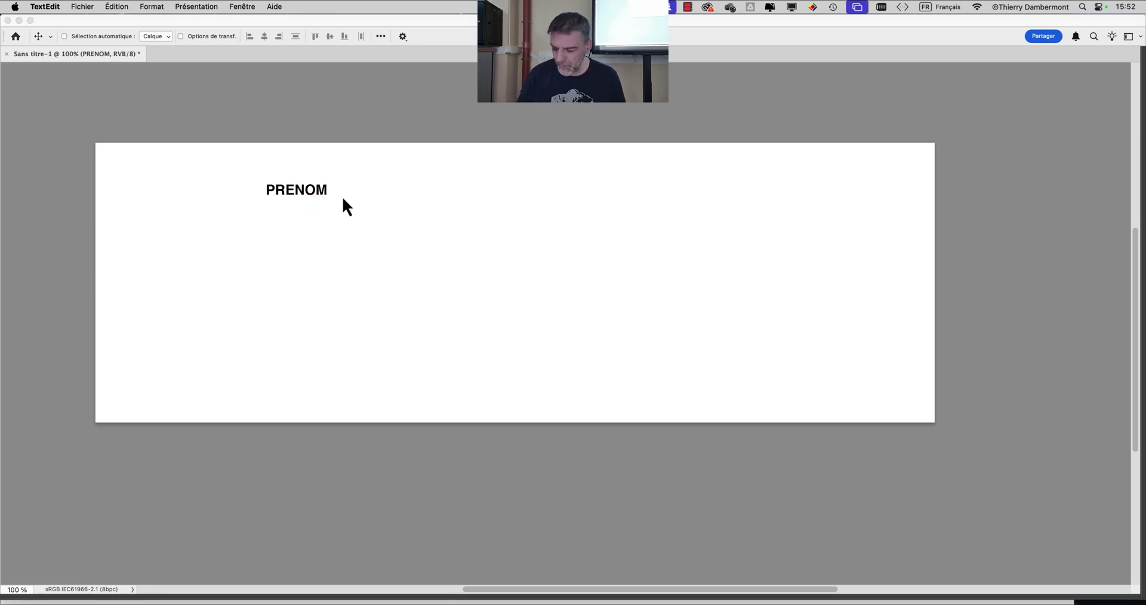
pyautogui.press('super+Tab')
pyautogui.click(473, 312)
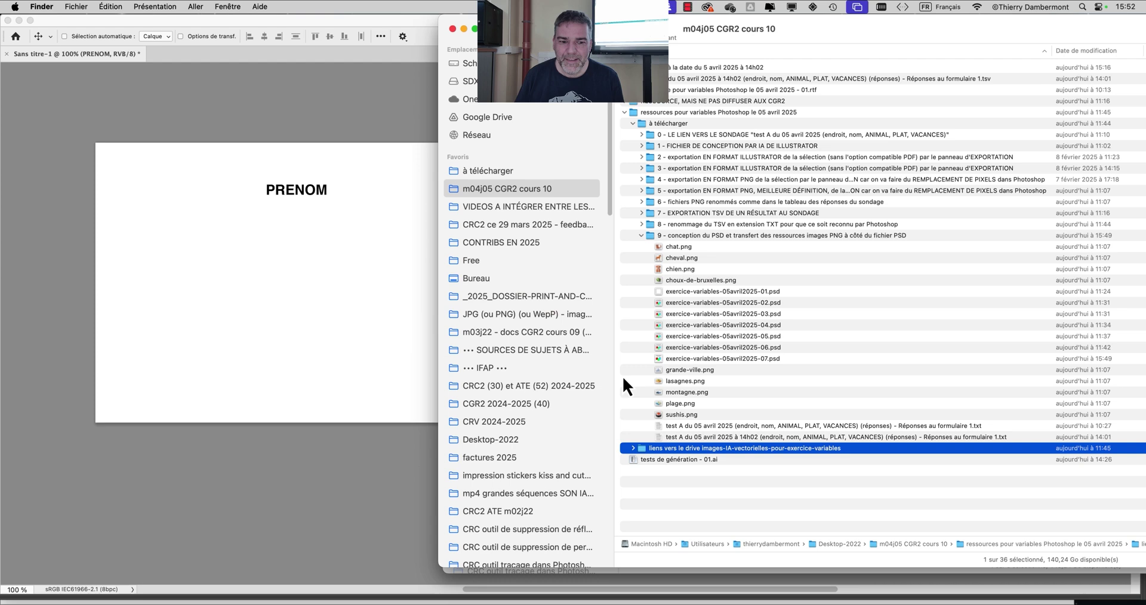
pyautogui.click(903, 440)
pyautogui.press('space')
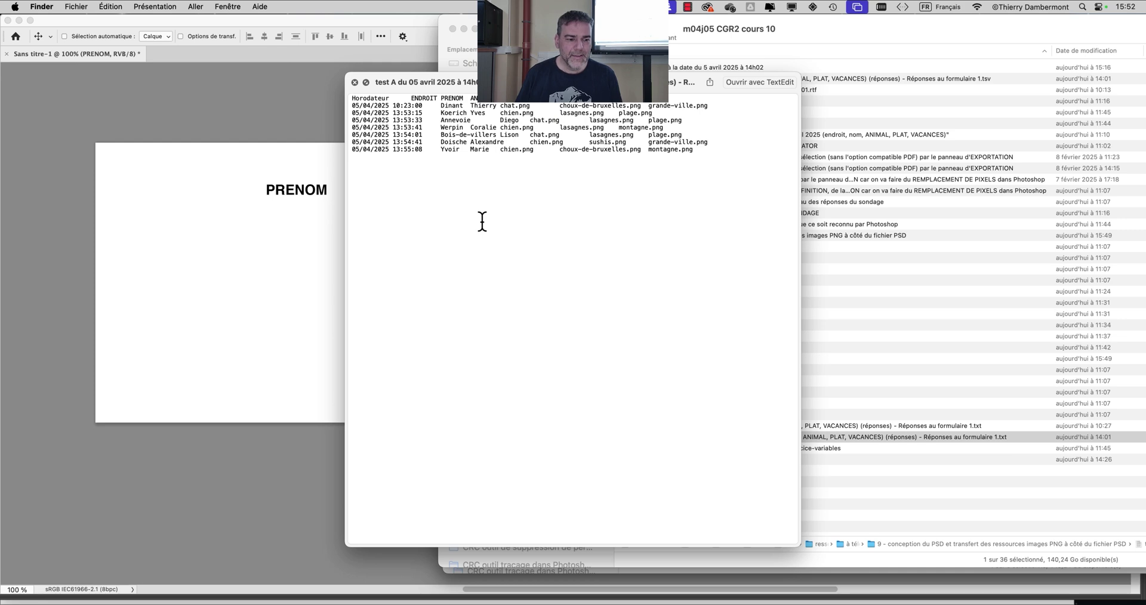
pyautogui.press('space')
pyautogui.press('space')
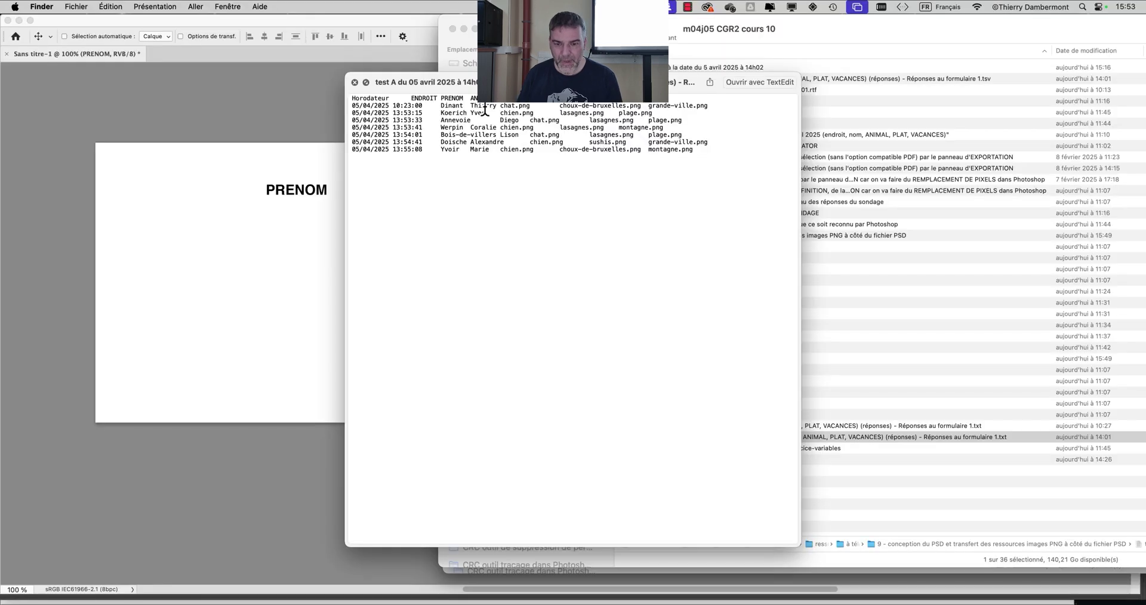
pyautogui.click(355, 83)
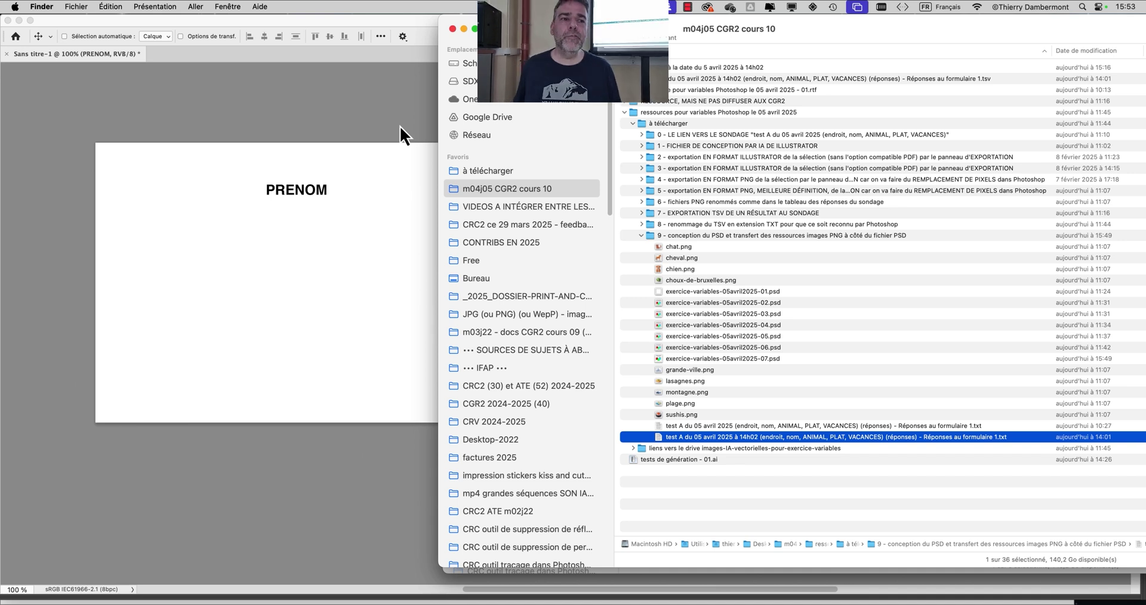
pyautogui.click(342, 70)
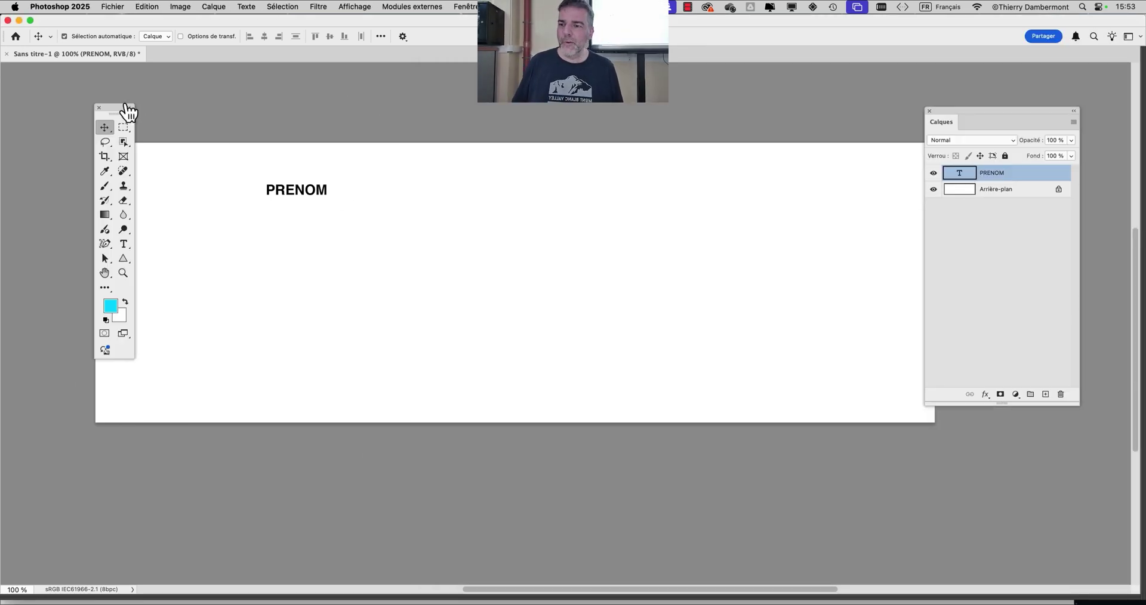
pyautogui.moveTo(123, 110); pyautogui.dragTo(61, 90)
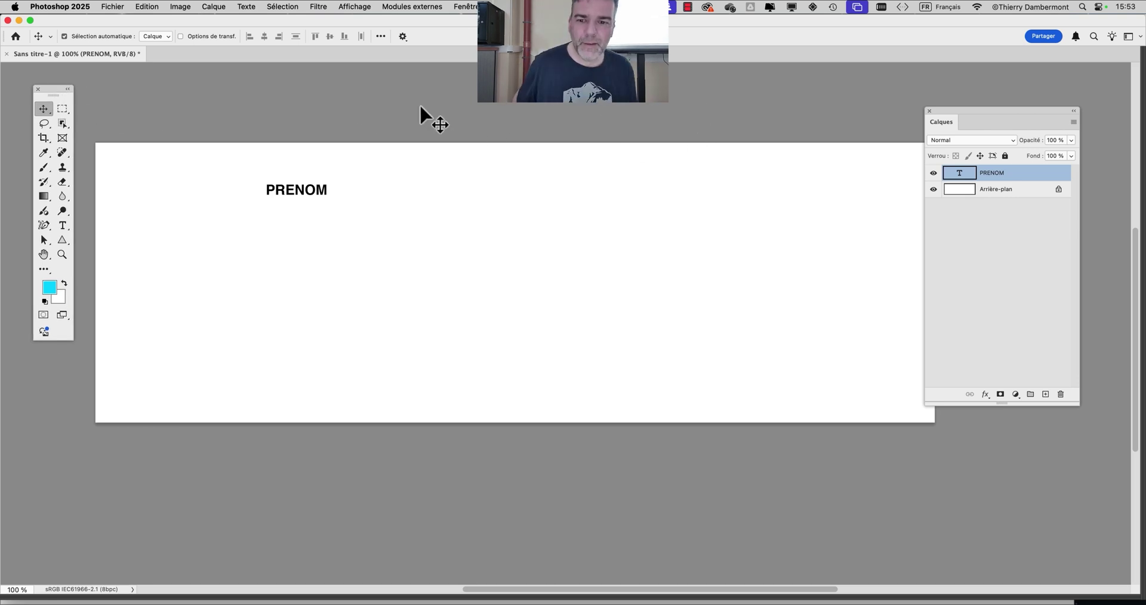
pyautogui.press('super+Tab')
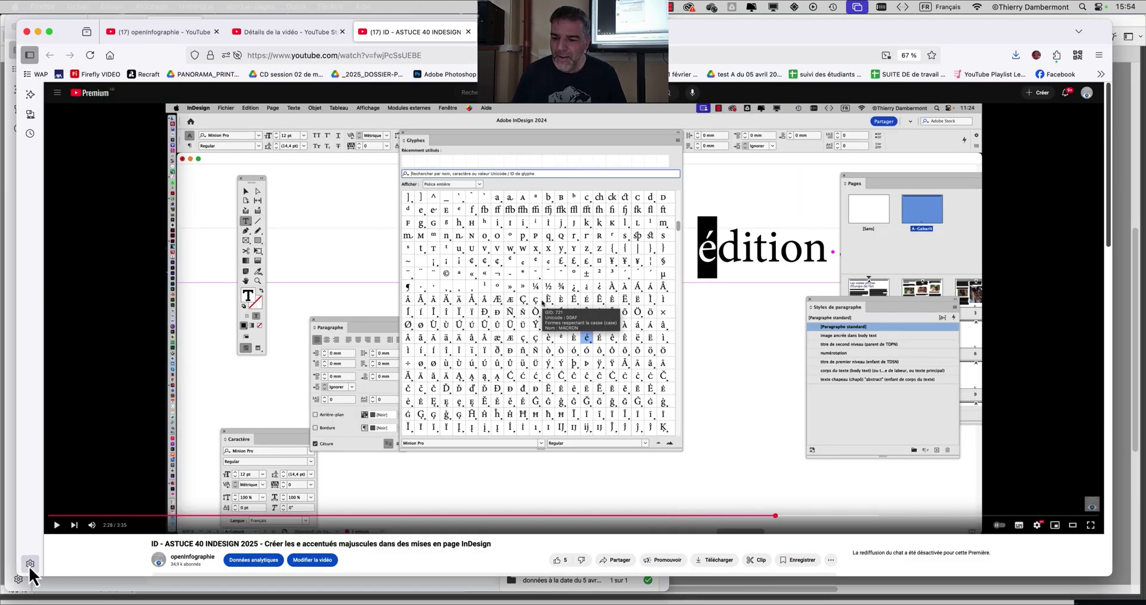
pyautogui.moveTo(152, 545); pyautogui.dragTo(473, 544)
pyautogui.click(348, 544)
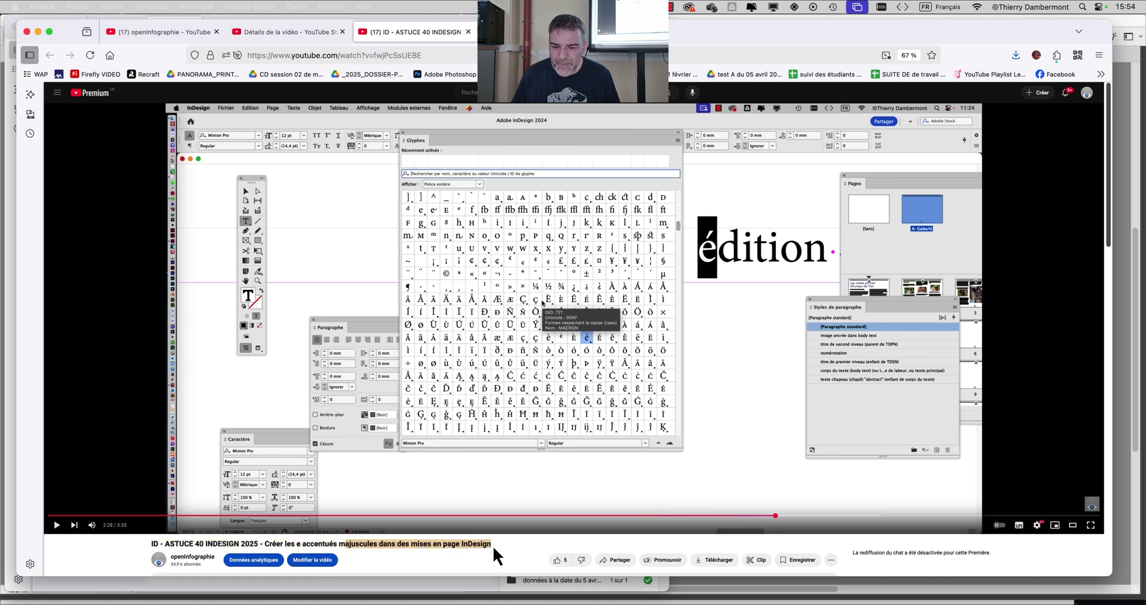
pyautogui.click(1078, 56)
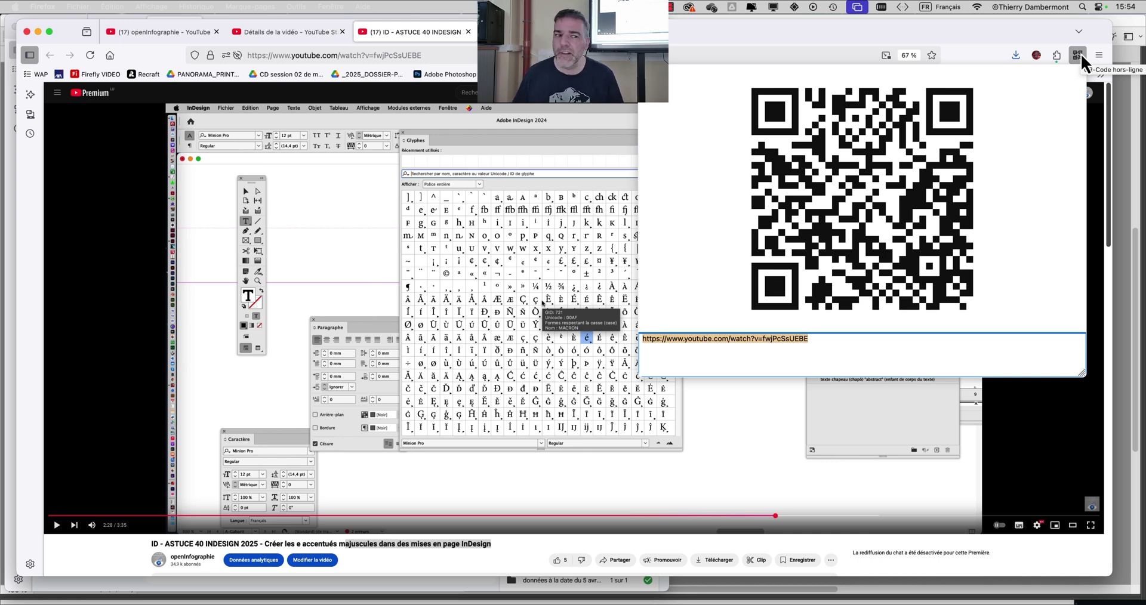
pyautogui.click(1083, 57)
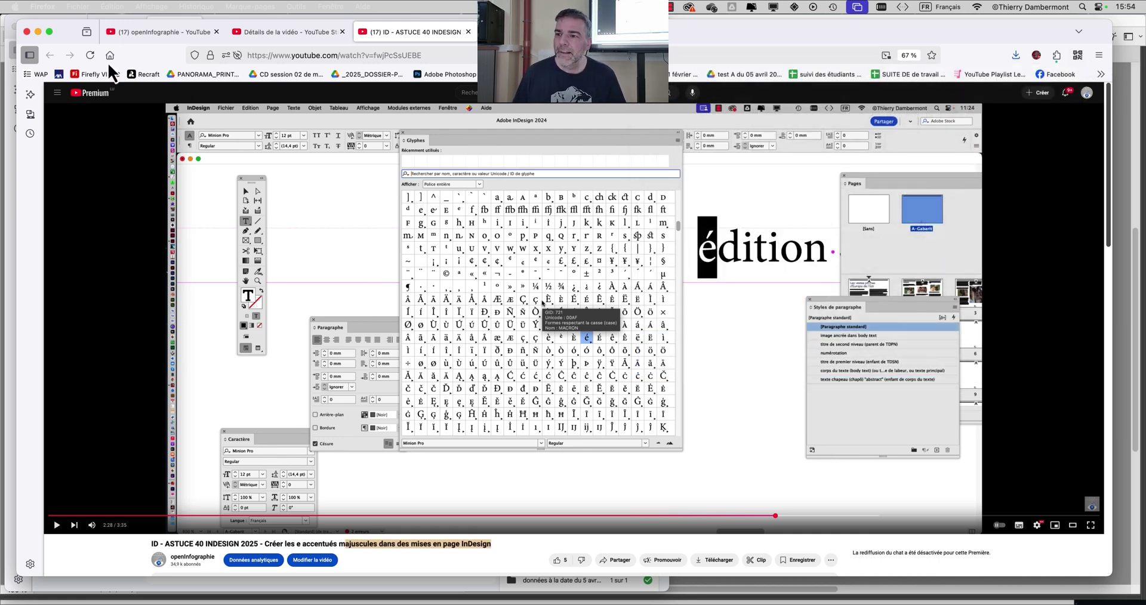
pyautogui.click(37, 31)
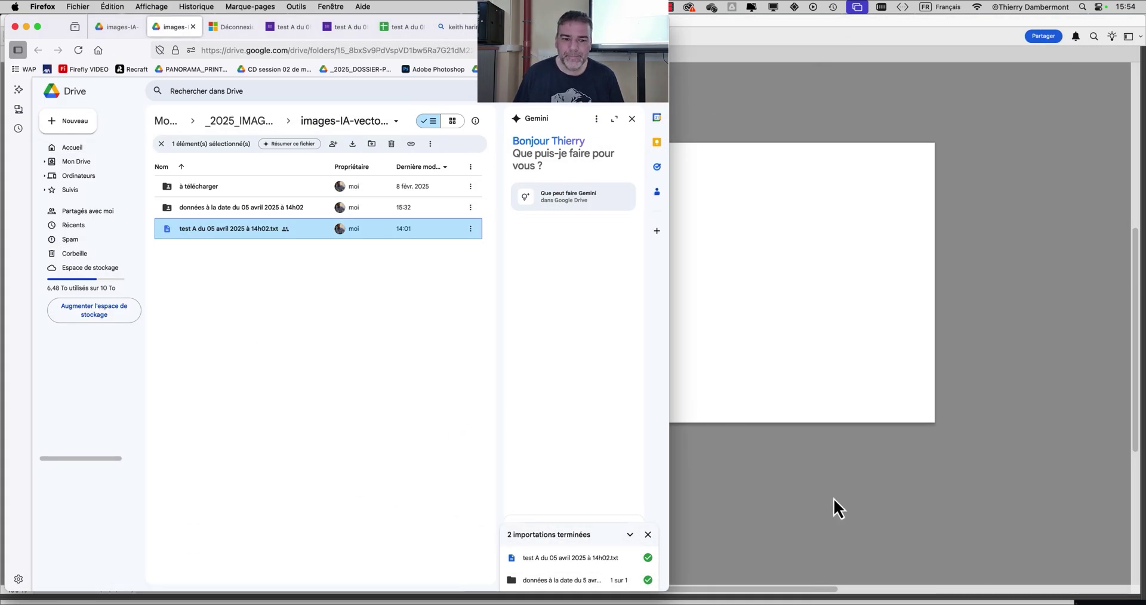
pyautogui.click(833, 499)
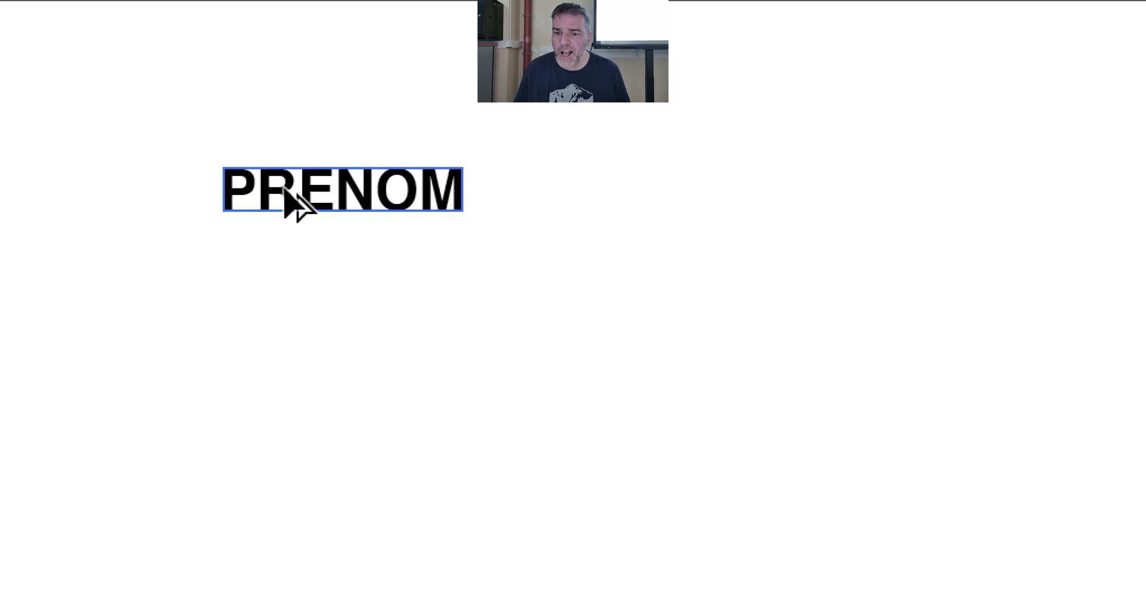
# - Alt-drag a copy of PRENOM to the lower right and rename the layer ENDROIT
pyautogui.moveTo(284, 187); pyautogui.dragTo(840, 305)
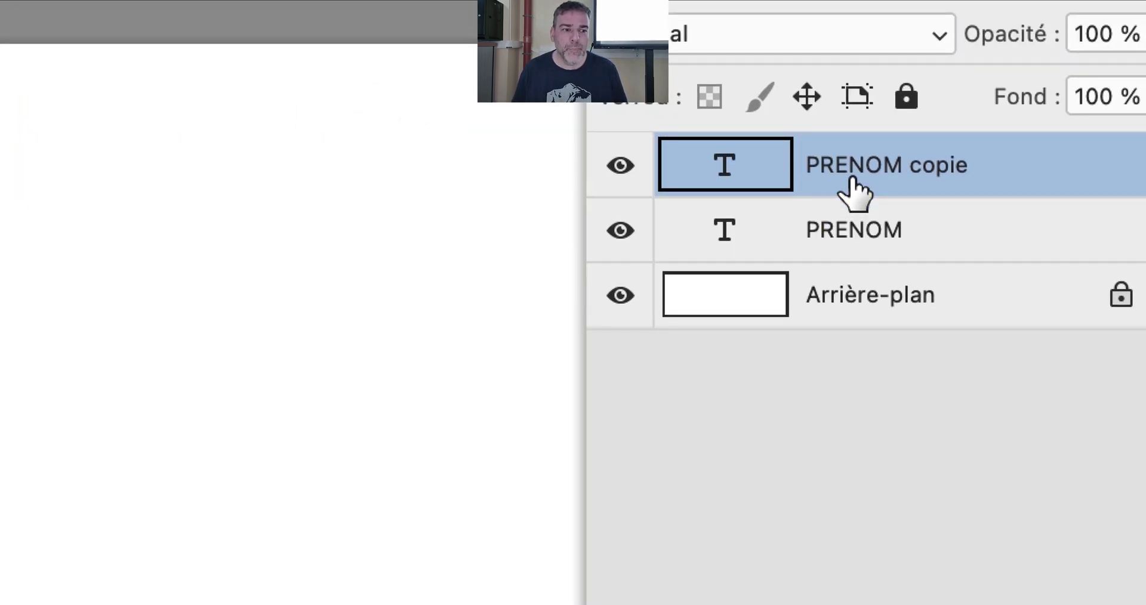
pyautogui.doubleClick(889, 167)
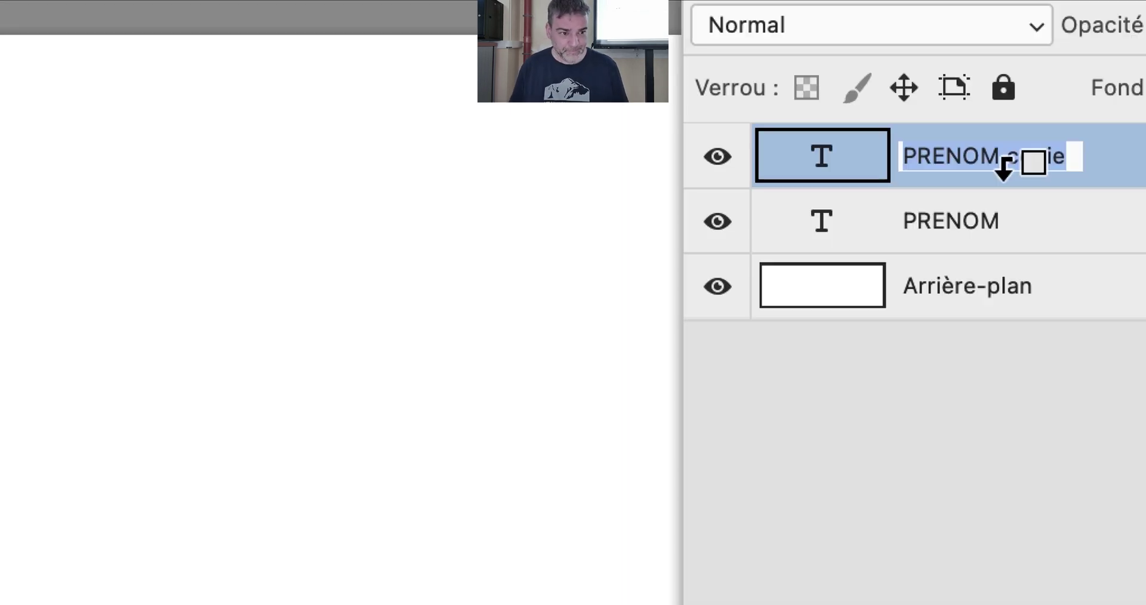
pyautogui.write('ENDROIT')
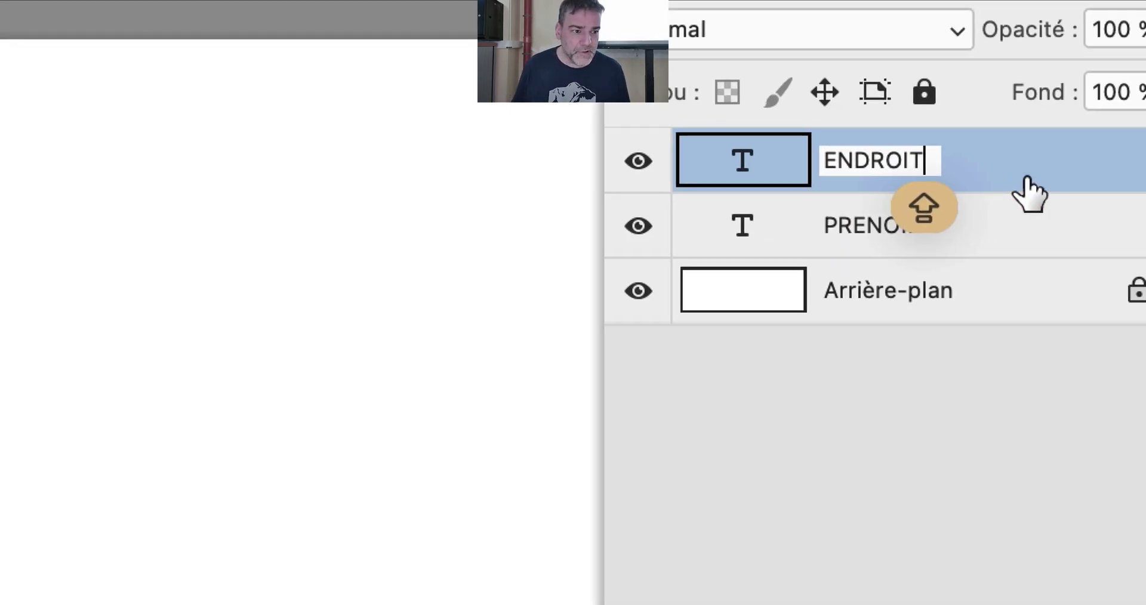
pyautogui.click(1027, 194)
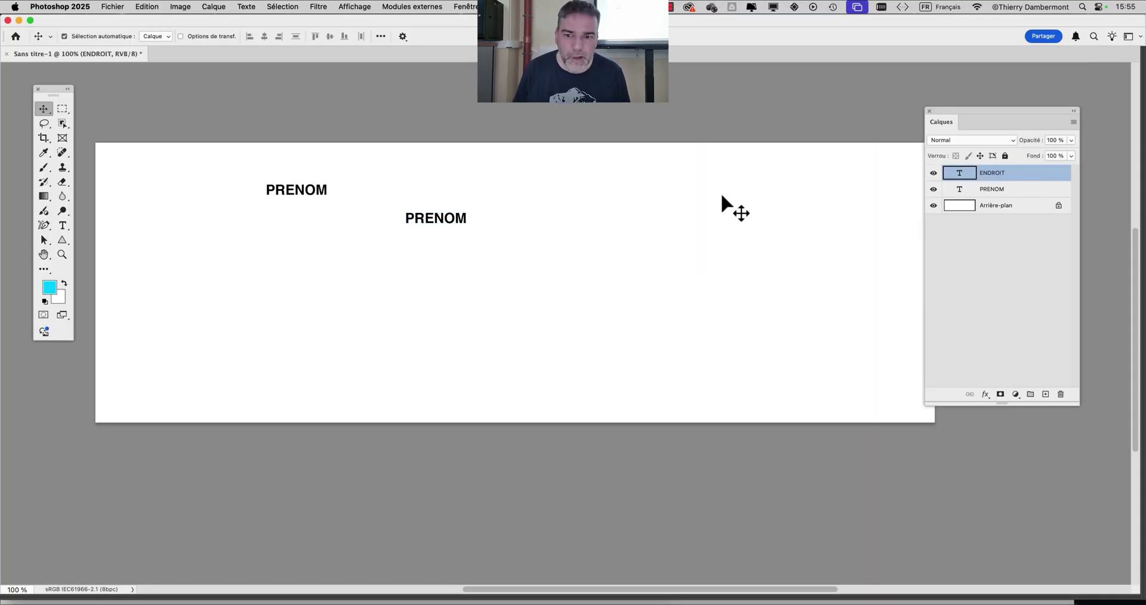
# - Change the copied text to read ENDROIT
pyautogui.doubleClick(441, 221)
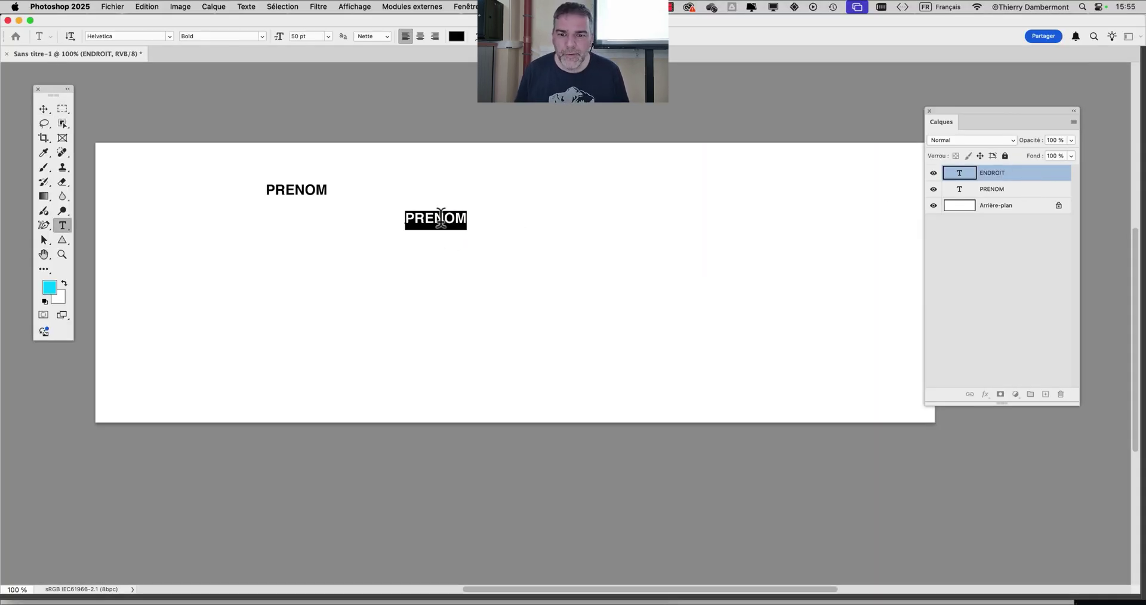
pyautogui.write('END')
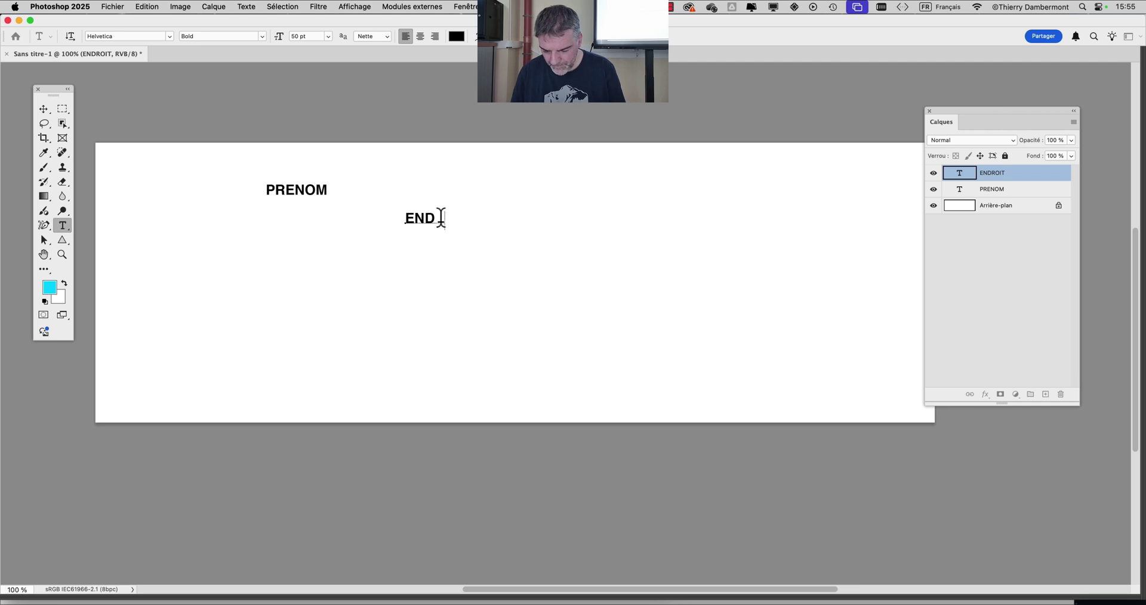
pyautogui.click(45, 110)
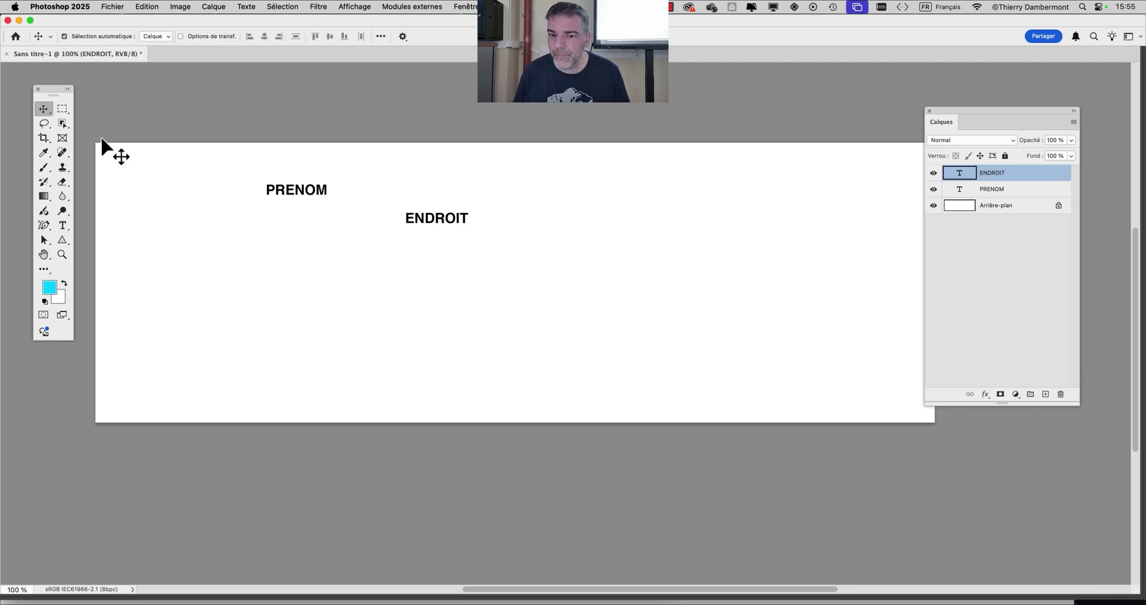
pyautogui.scroll(5, 420, 222)
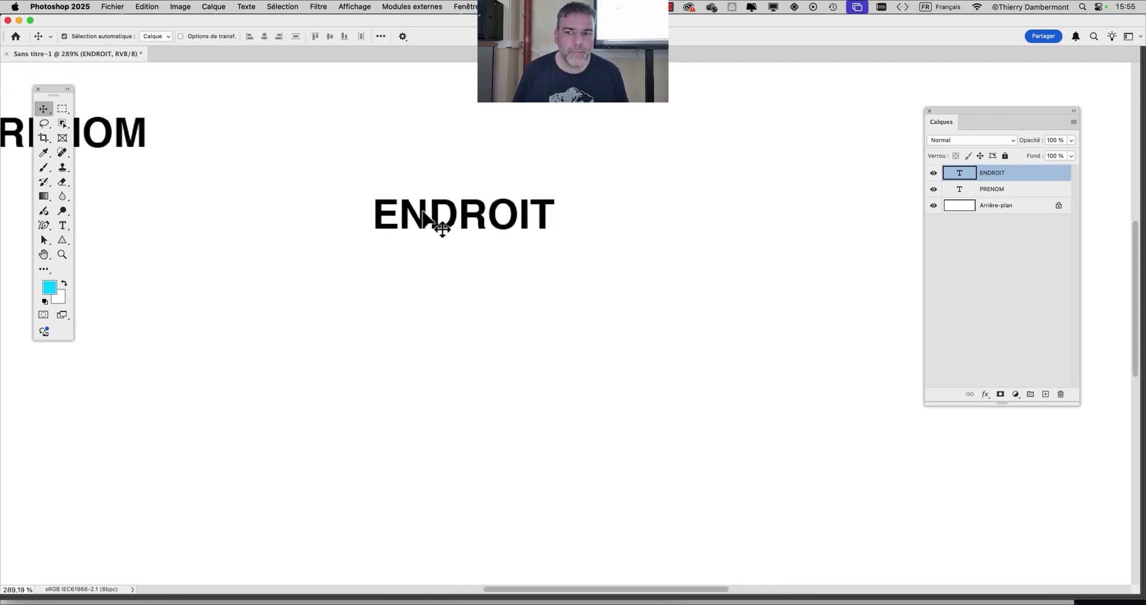
# - Move PRENOM toward the upper left and ENDROIT lower, nearer the centre
pyautogui.moveTo(127, 146); pyautogui.dragTo(535, 169)
pyautogui.scroll(-2, 561, 292)
pyautogui.scroll(3, 514, 374)
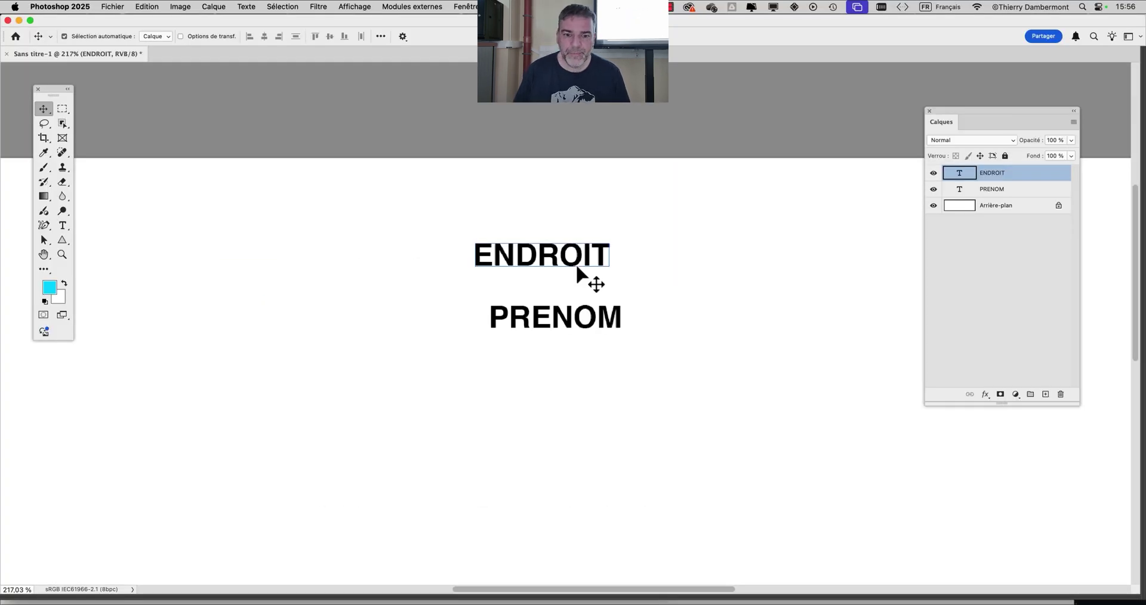
pyautogui.moveTo(578, 270); pyautogui.dragTo(268, 286)
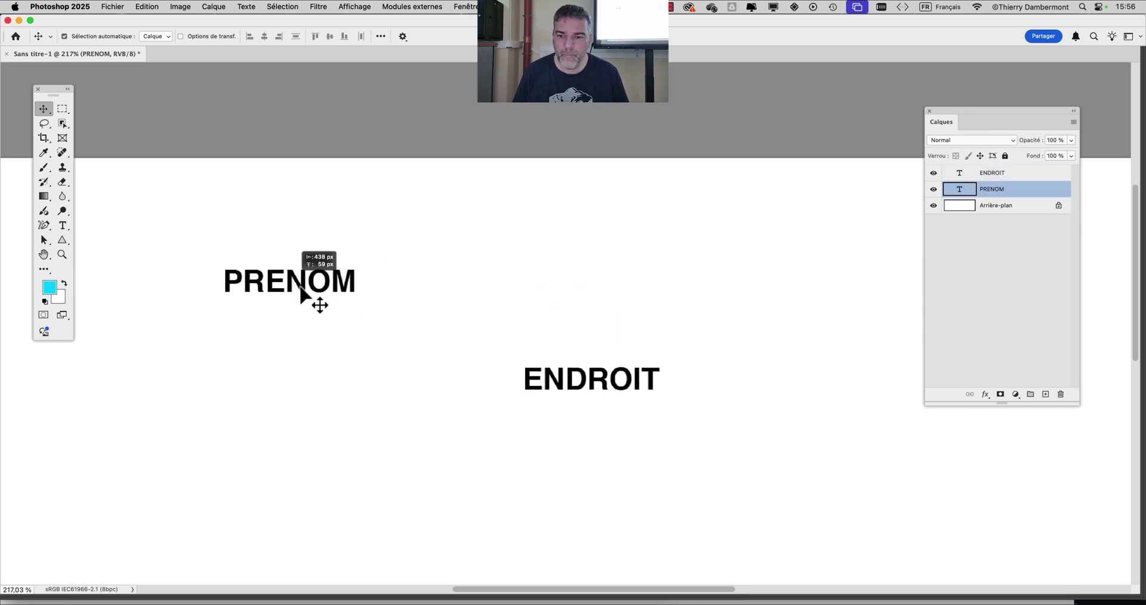
pyautogui.moveTo(597, 389); pyautogui.dragTo(425, 274)
pyautogui.scroll(-5, 607, 387)
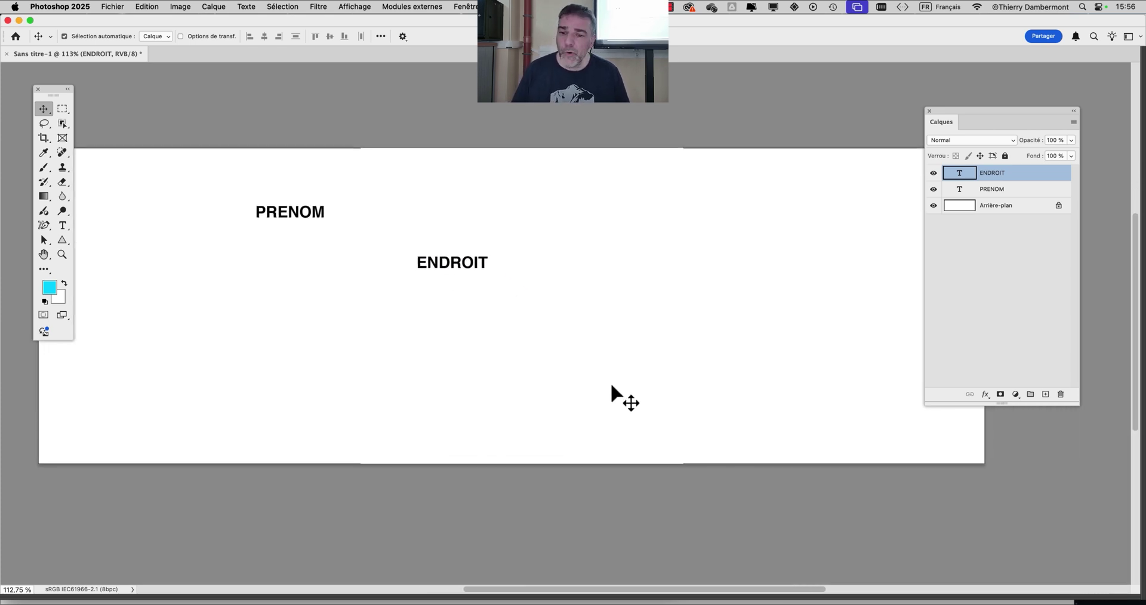
pyautogui.click(462, 7)
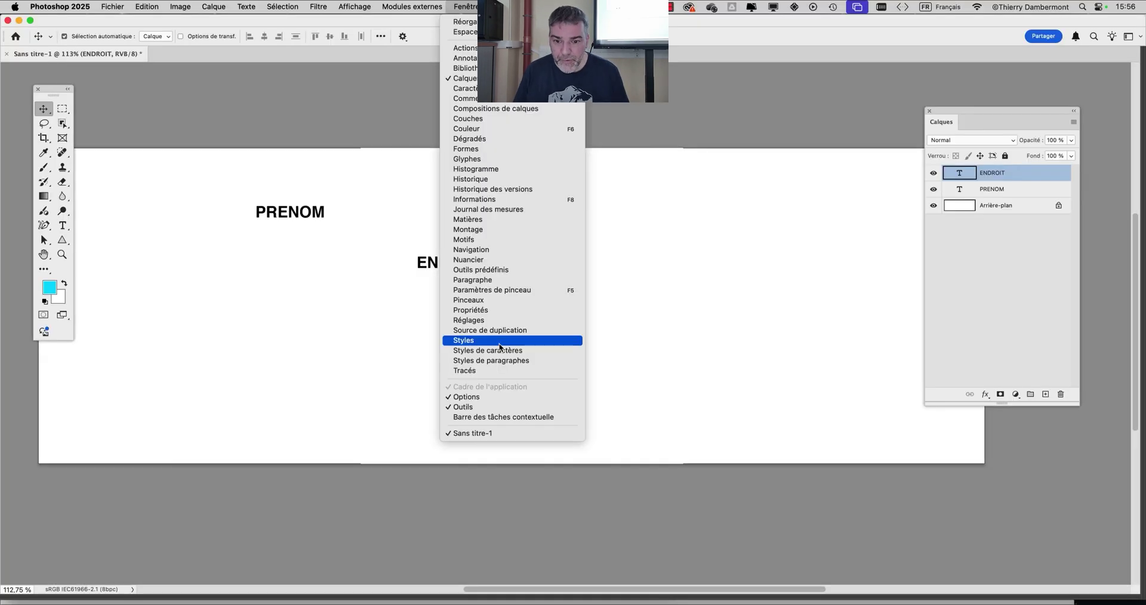
# - Float the Styles panel and apply the leopard Fur style to PRENOM
pyautogui.click(499, 337)
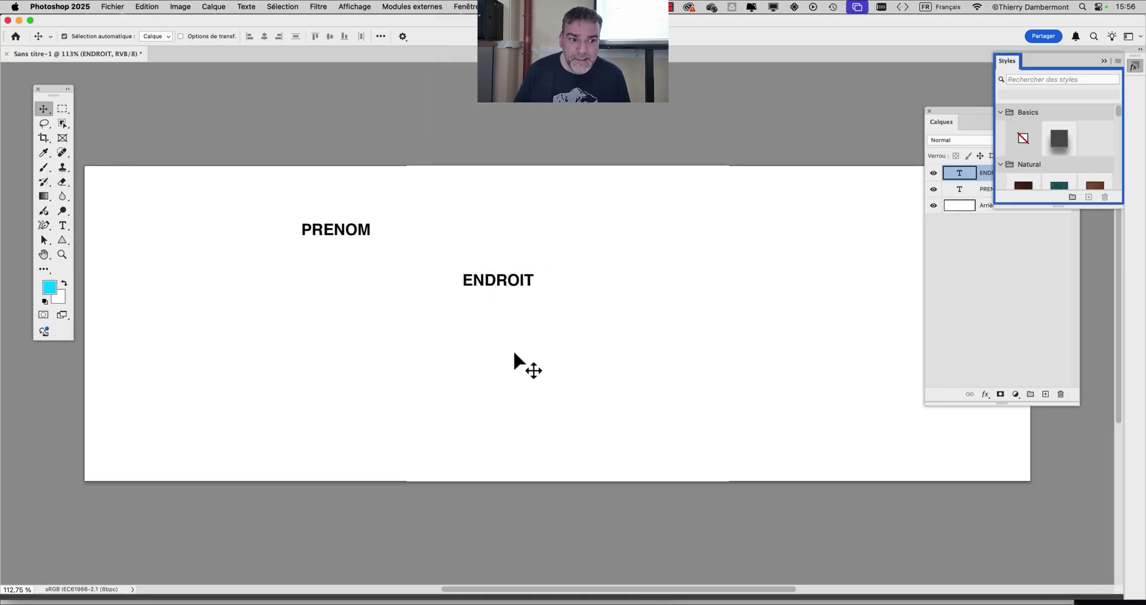
pyautogui.moveTo(1018, 55); pyautogui.dragTo(763, 87)
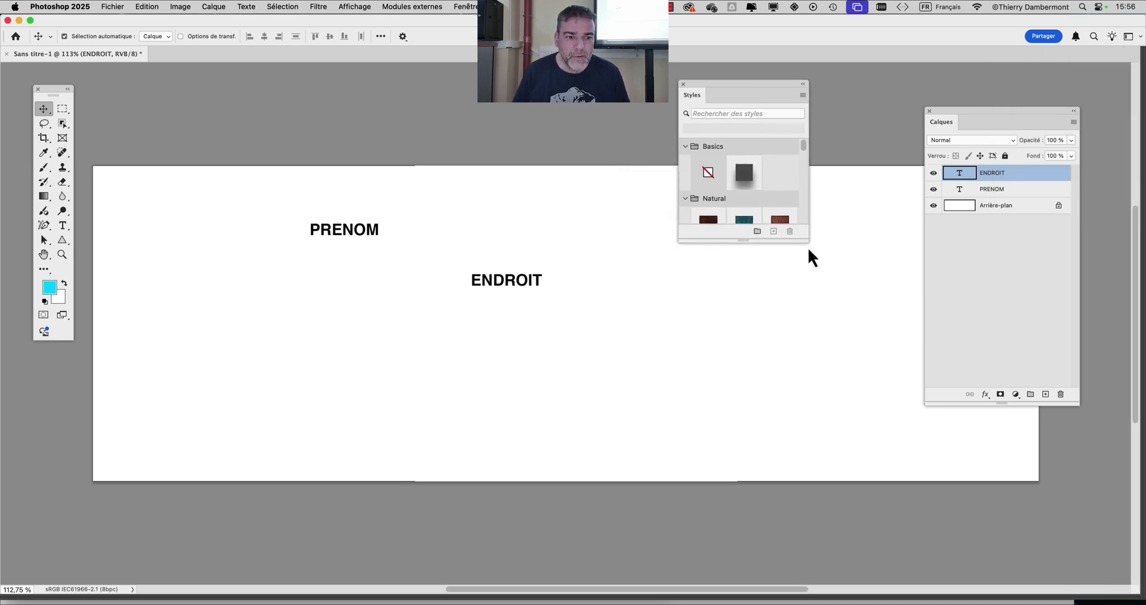
pyautogui.moveTo(809, 244); pyautogui.dragTo(880, 511)
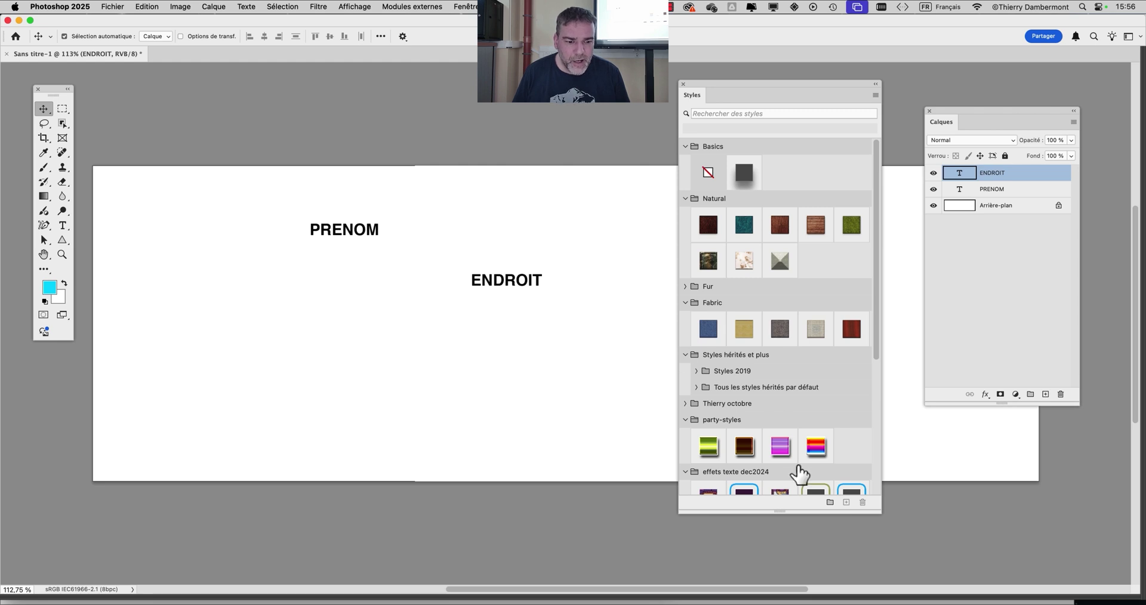
pyautogui.click(816, 449)
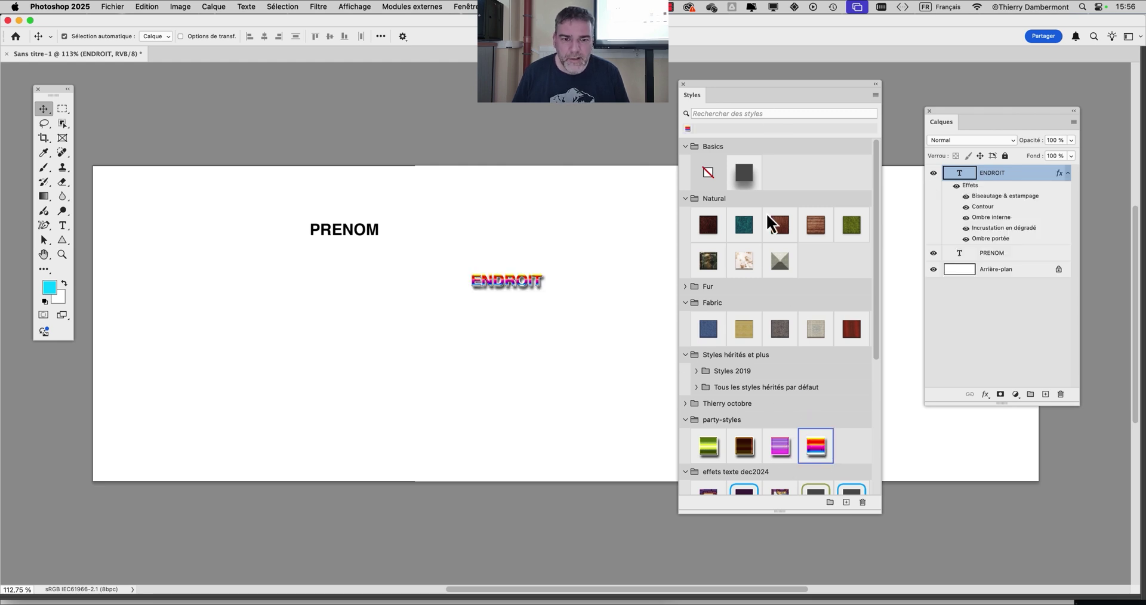
pyautogui.moveTo(749, 92); pyautogui.dragTo(780, 76)
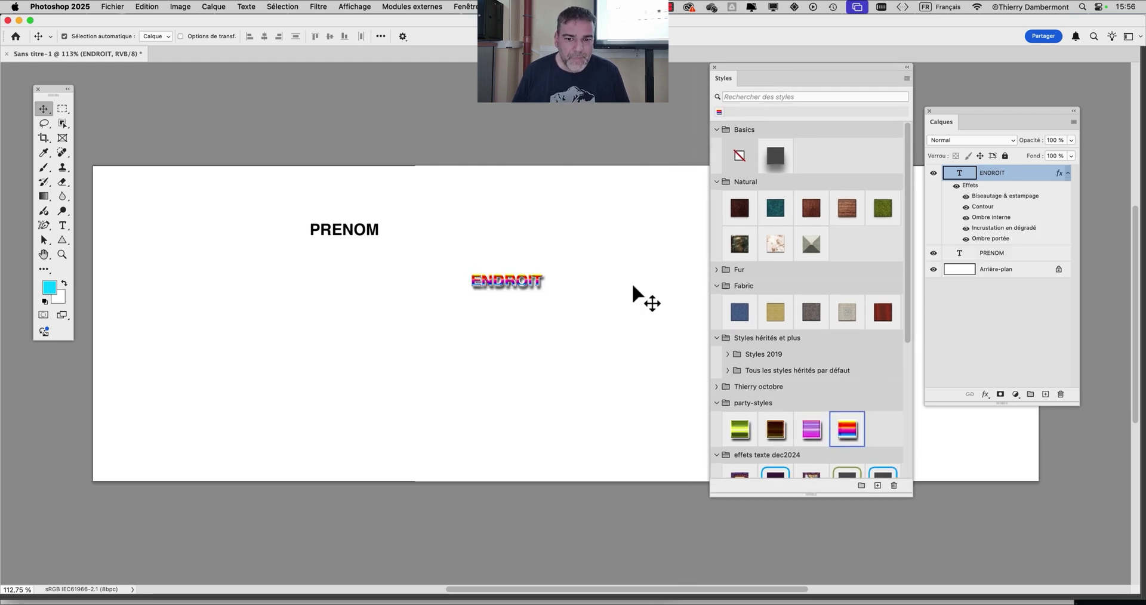
pyautogui.click(979, 257)
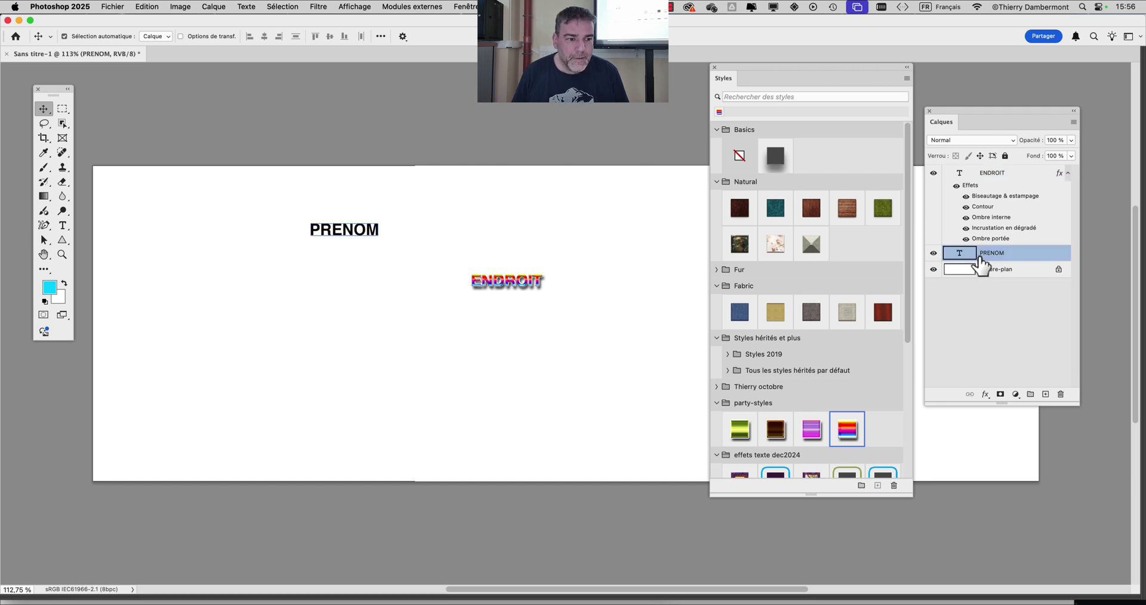
pyautogui.scroll(-5, 823, 412)
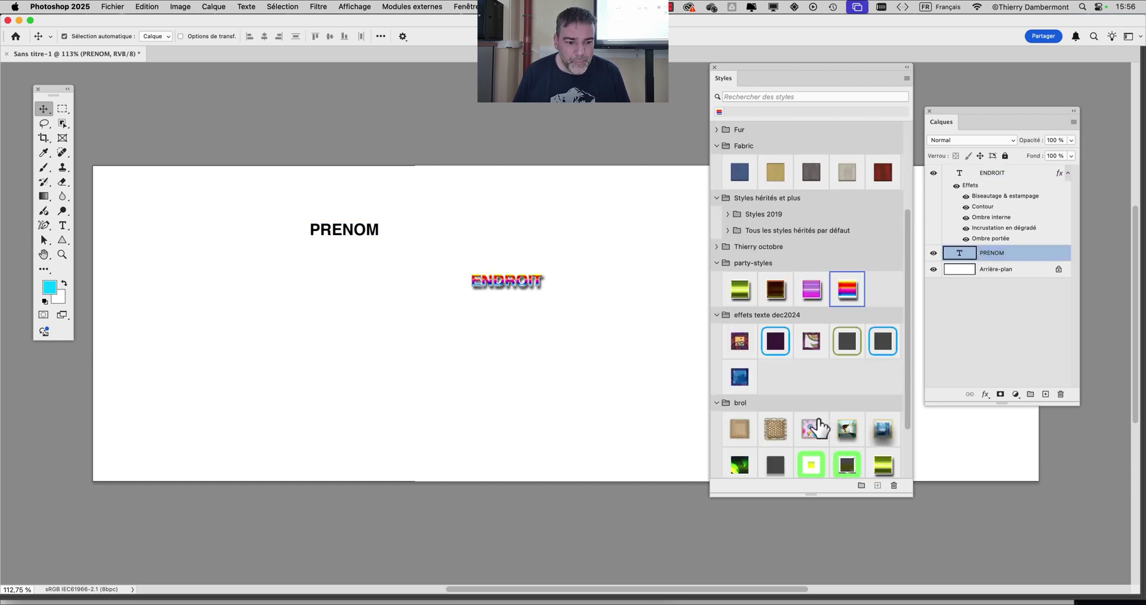
pyautogui.scroll(2, 792, 382)
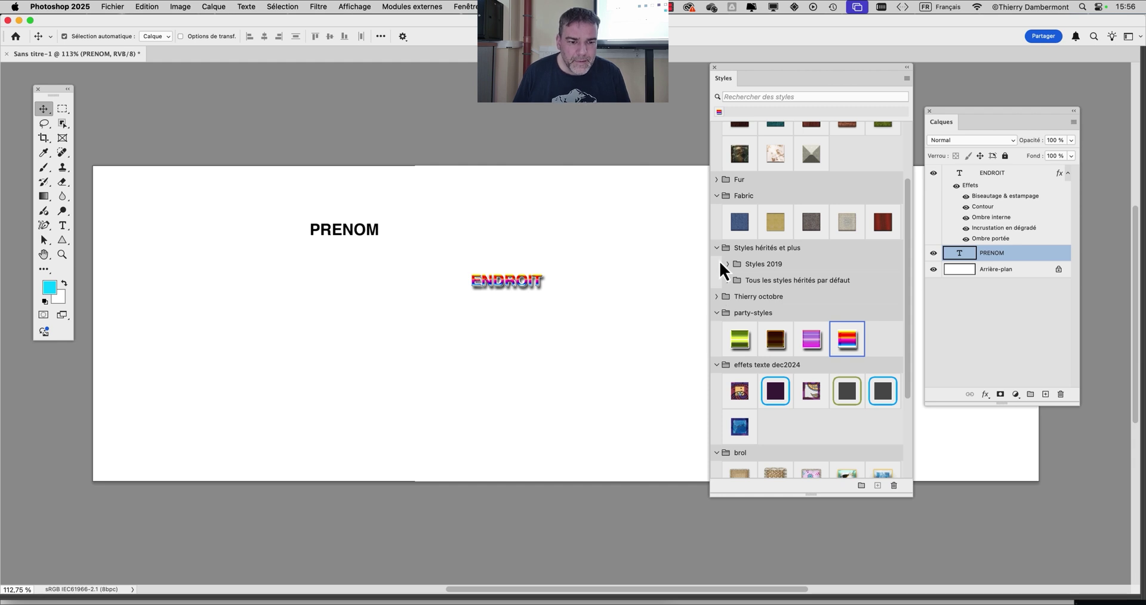
pyautogui.click(717, 180)
pyautogui.click(848, 212)
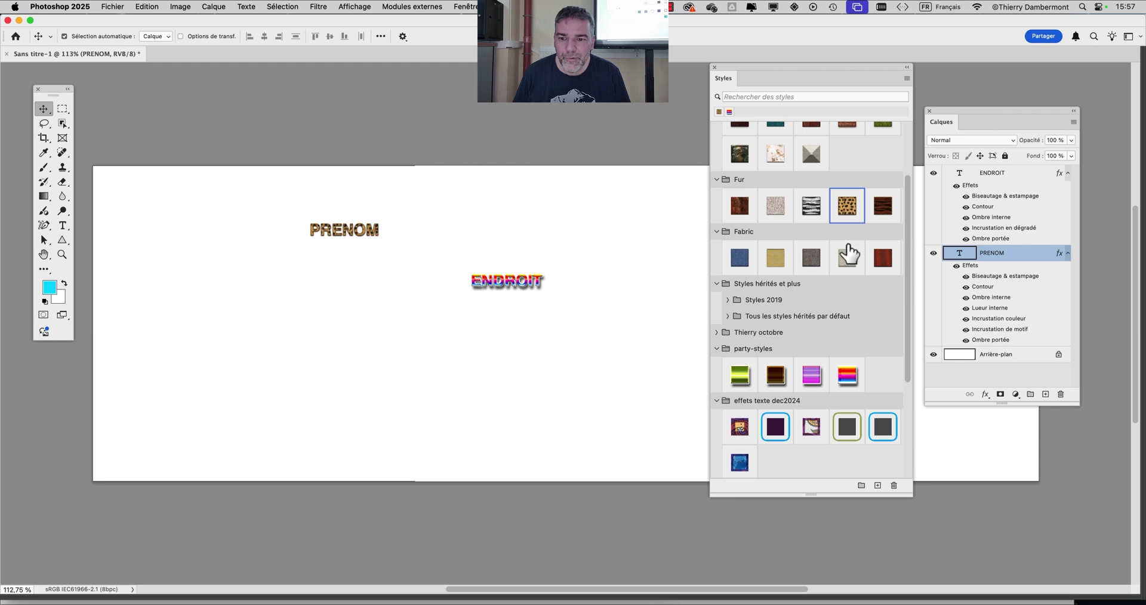
pyautogui.click(715, 67)
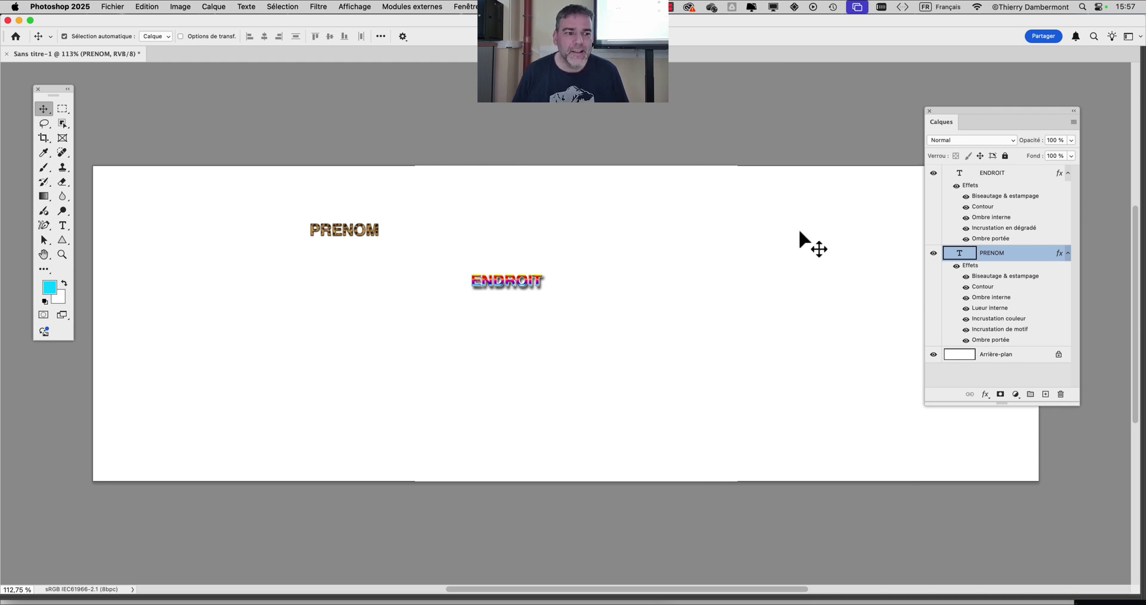
# - Reopen Styles and apply the light beige Fabric style to ENDROIT
pyautogui.click(533, 285)
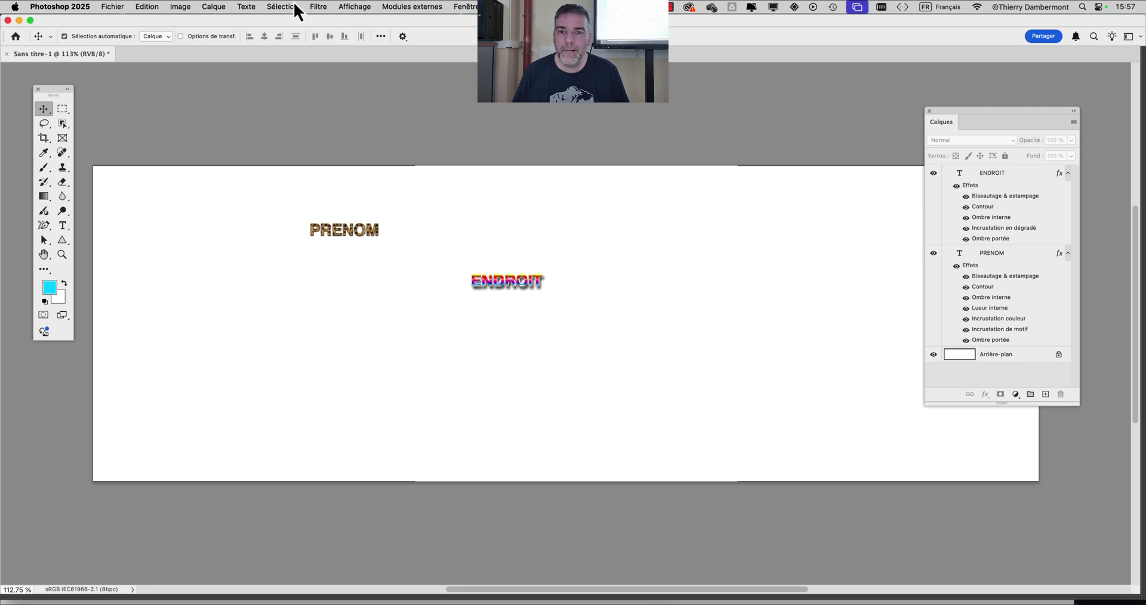
pyautogui.click(455, 4)
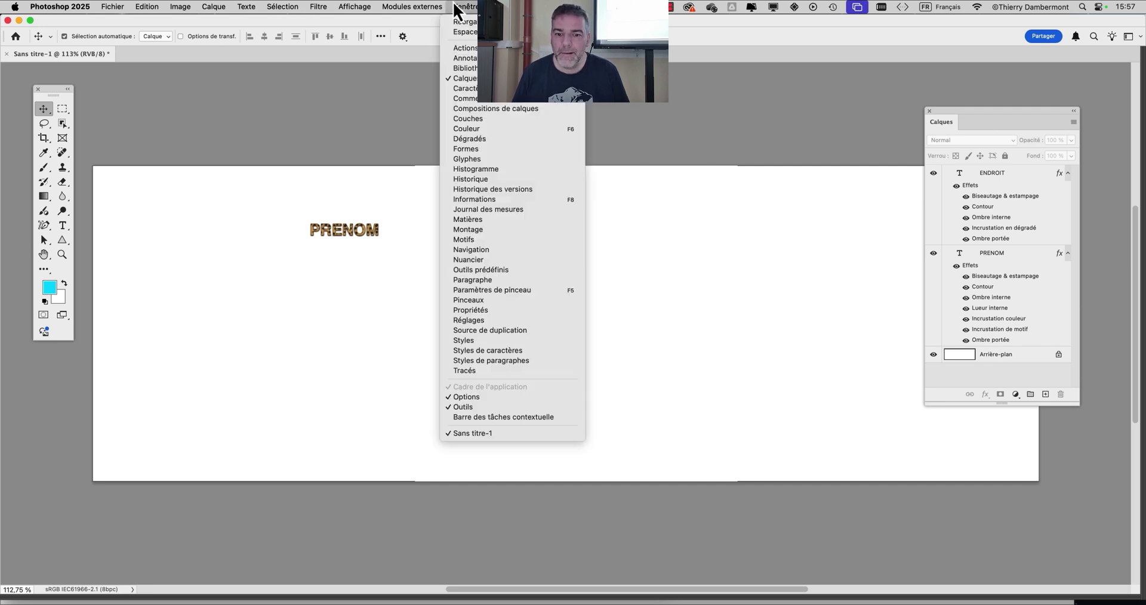
pyautogui.click(513, 340)
pyautogui.click(809, 258)
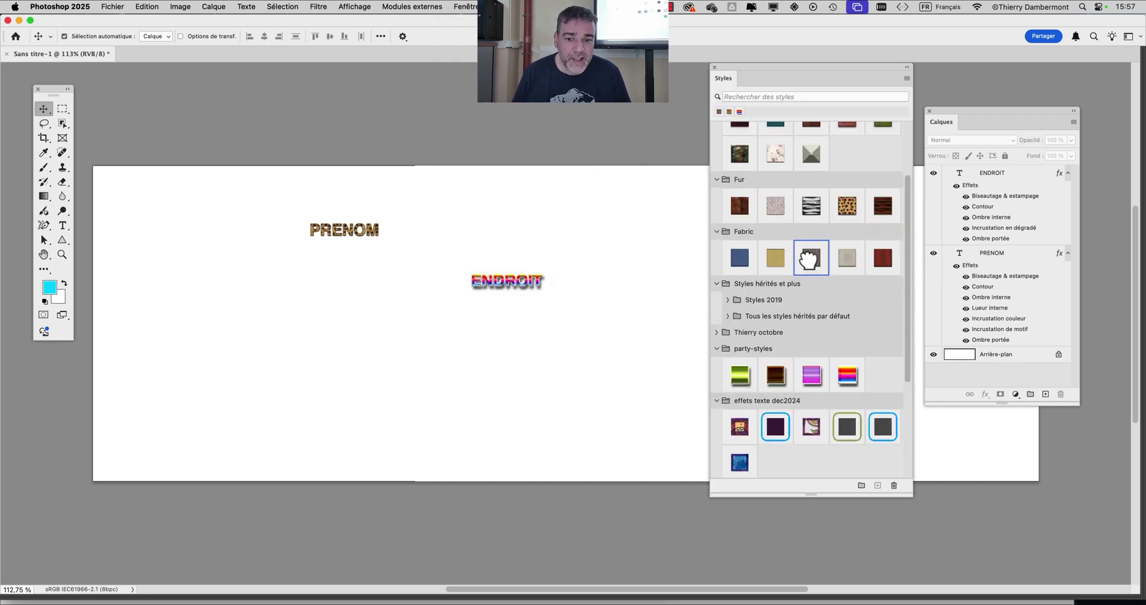
pyautogui.click(1023, 230)
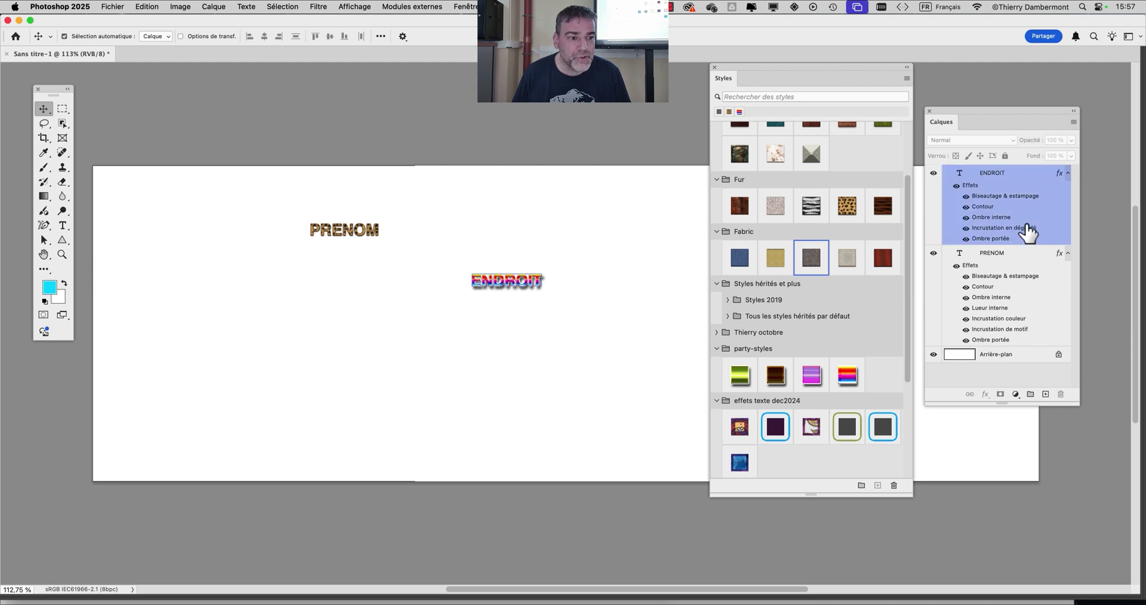
pyautogui.click(992, 173)
pyautogui.click(818, 266)
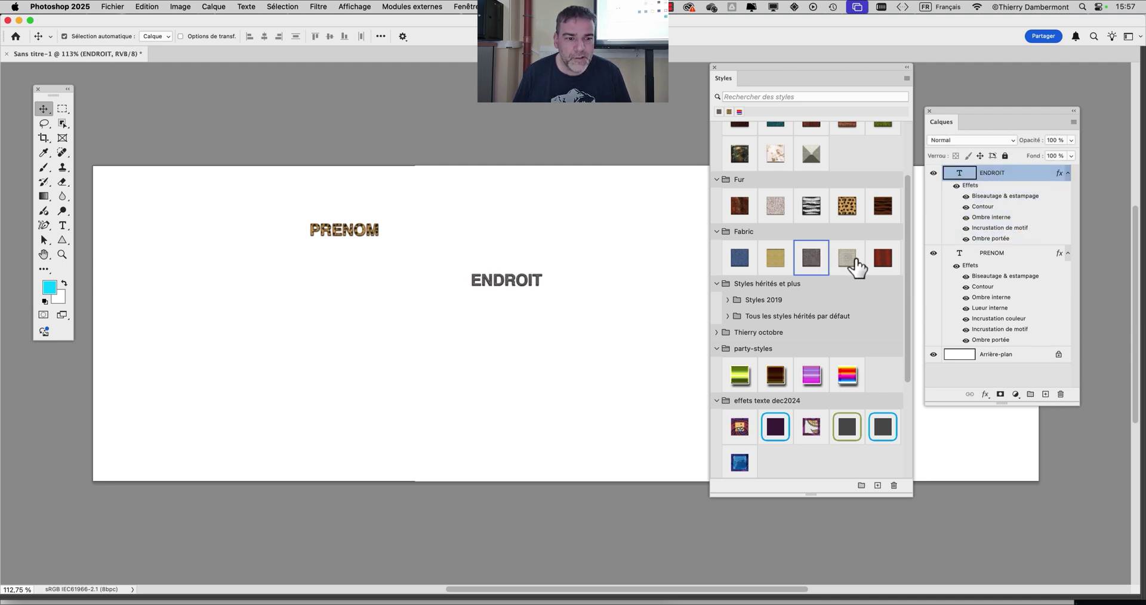
pyautogui.click(847, 261)
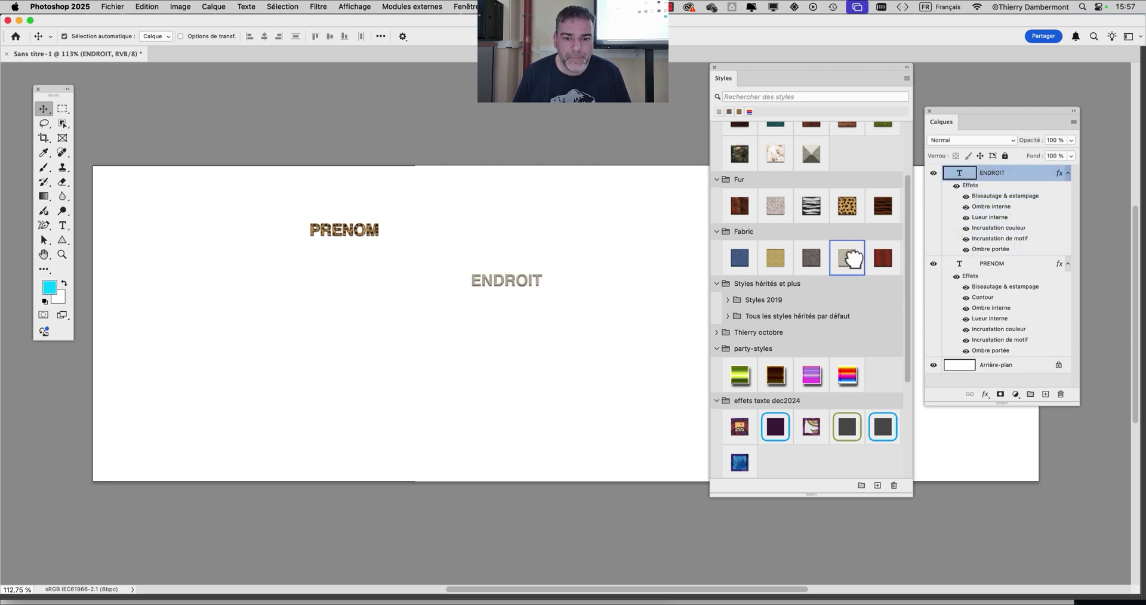
pyautogui.click(715, 68)
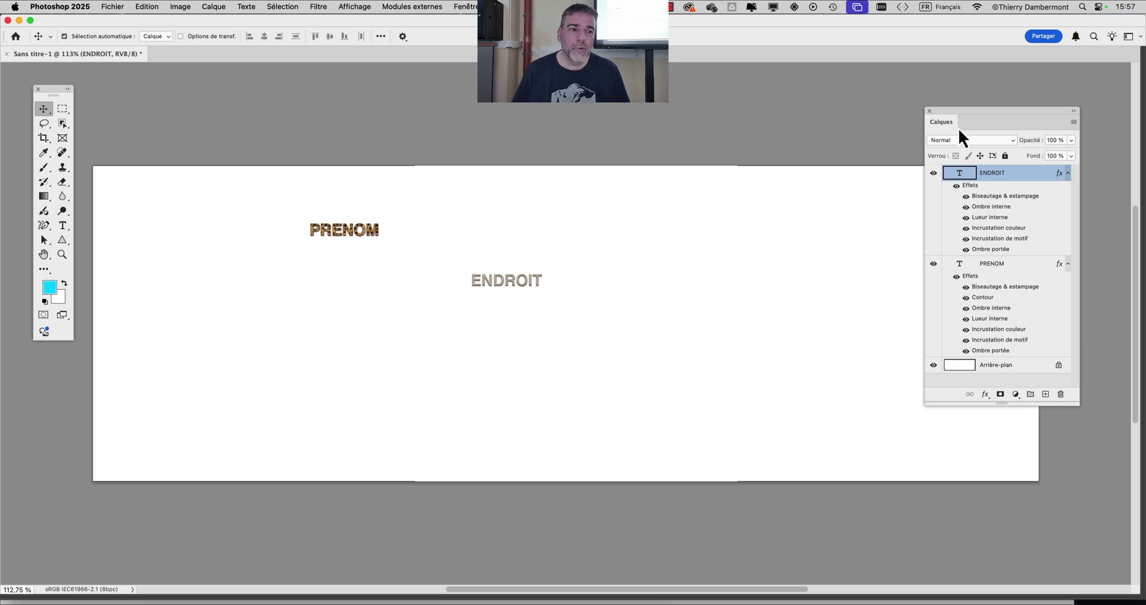
# - Move the Layers panel up-right and collapse the fx lists of ENDROIT and PRENOM
pyautogui.moveTo(949, 113); pyautogui.dragTo(973, 92)
pyautogui.click(972, 273)
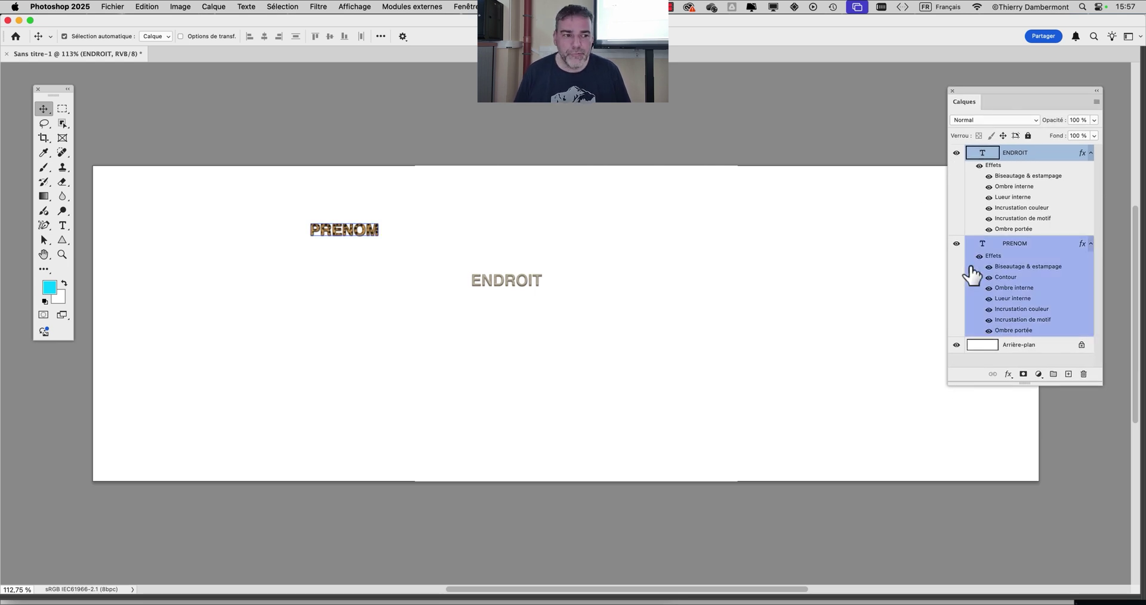
pyautogui.moveTo(970, 274); pyautogui.dragTo(710, 356)
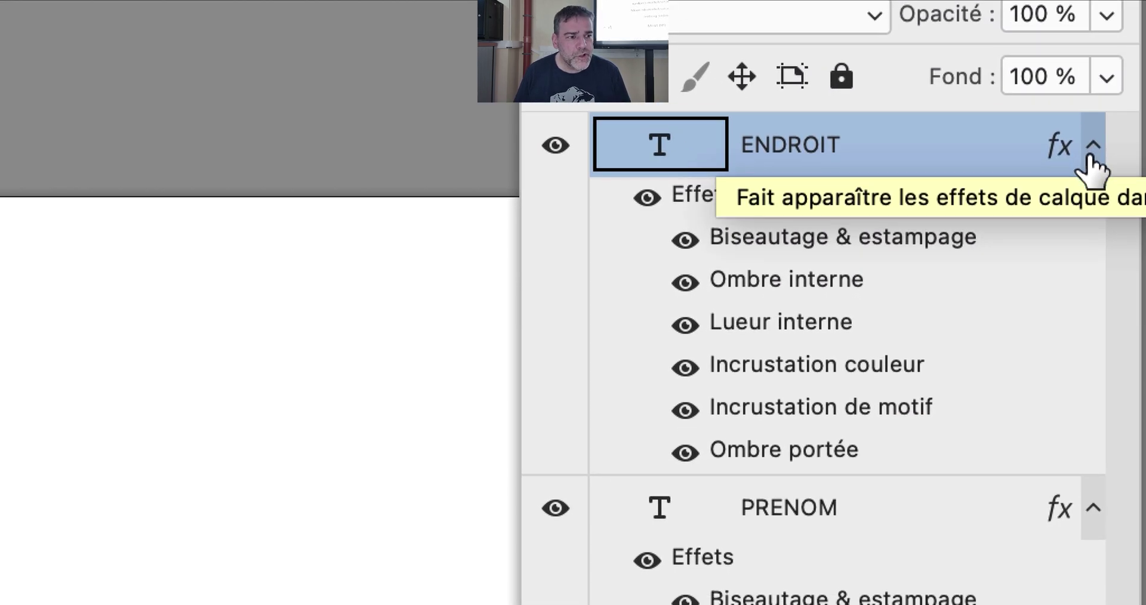
pyautogui.click(1104, 156)
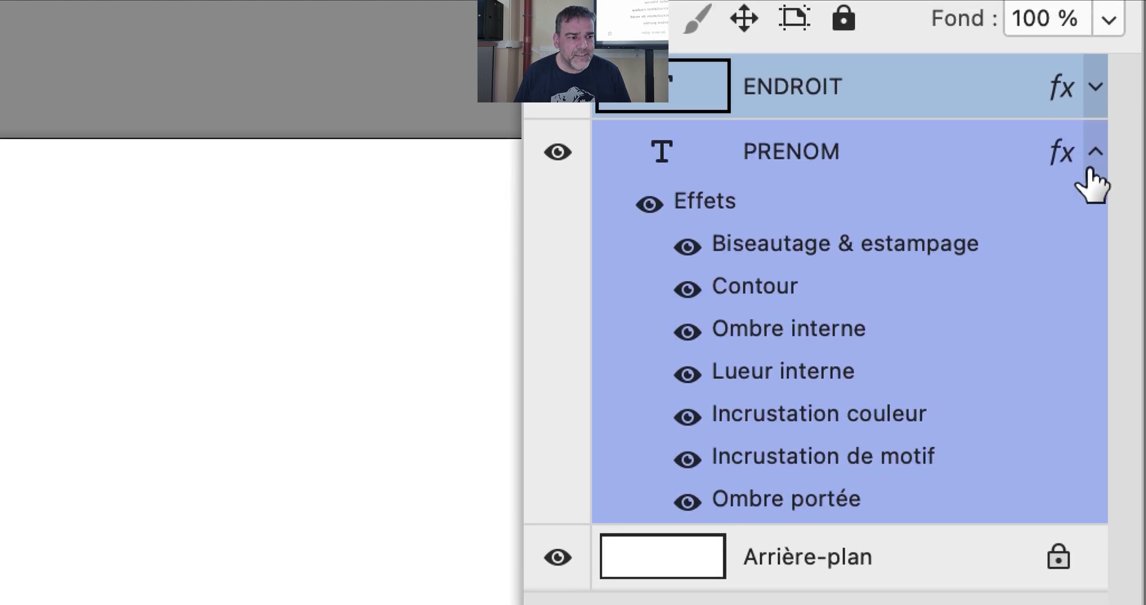
pyautogui.click(1096, 149)
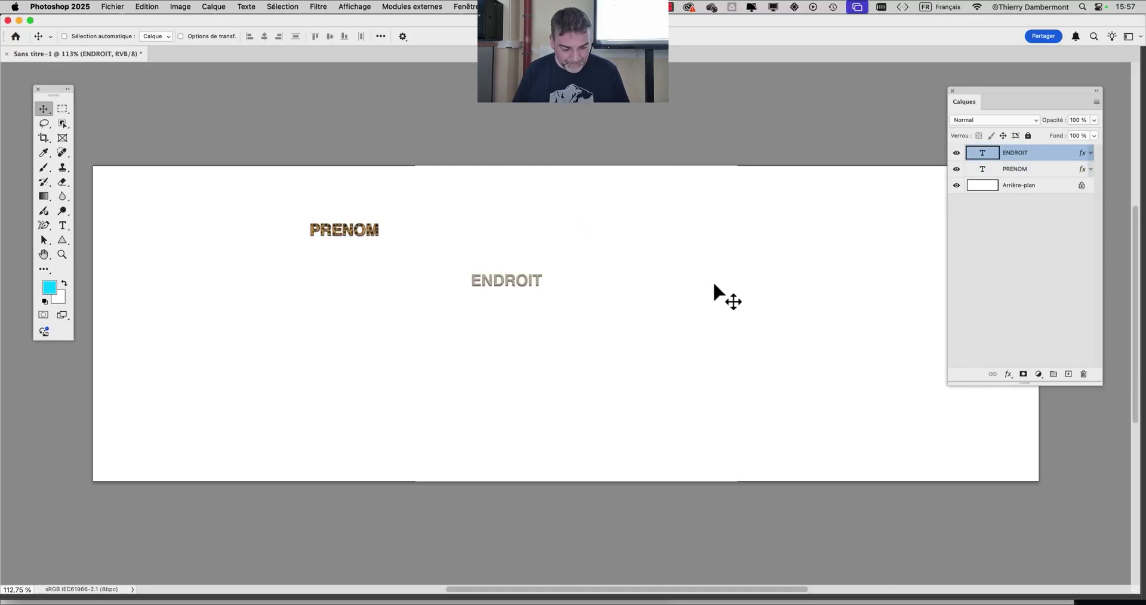
pyautogui.press('super')
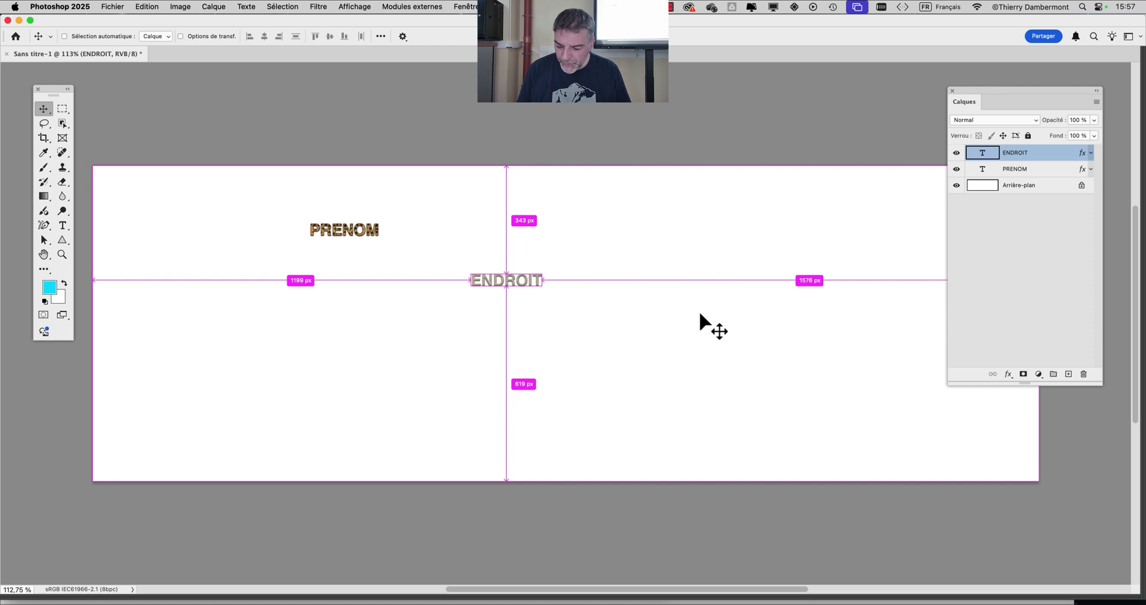
# - Scale ENDROIT up to about 464% and place it right of centre
pyautogui.press('super+t')
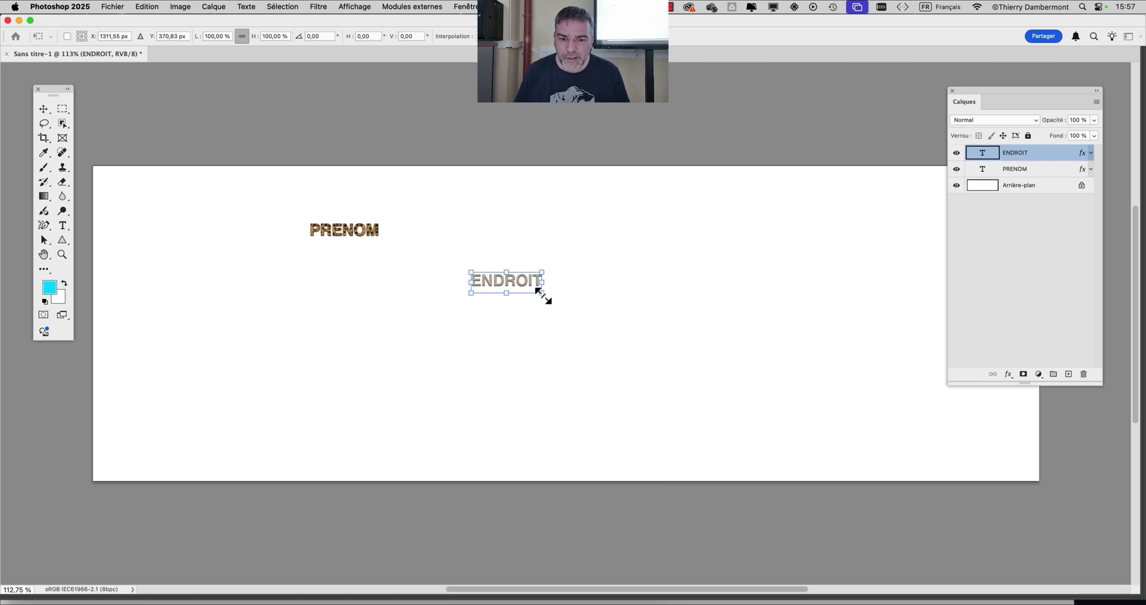
pyautogui.moveTo(544, 295); pyautogui.dragTo(890, 417)
pyautogui.moveTo(470, 273); pyautogui.dragTo(561, 302)
pyautogui.moveTo(618, 343); pyautogui.dragTo(585, 286)
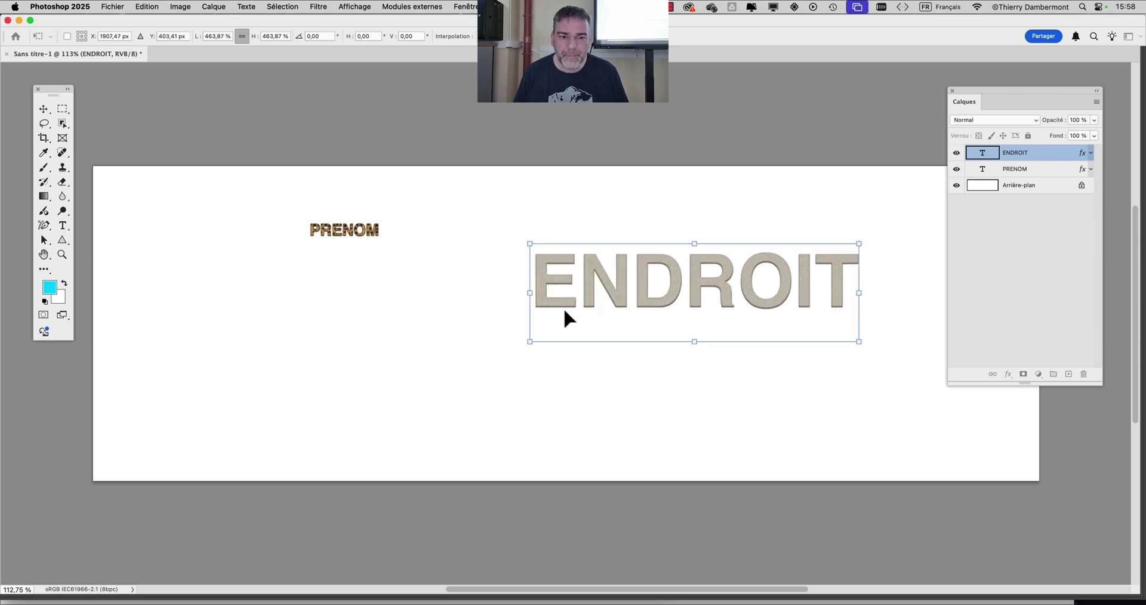
pyautogui.click(1060, 173)
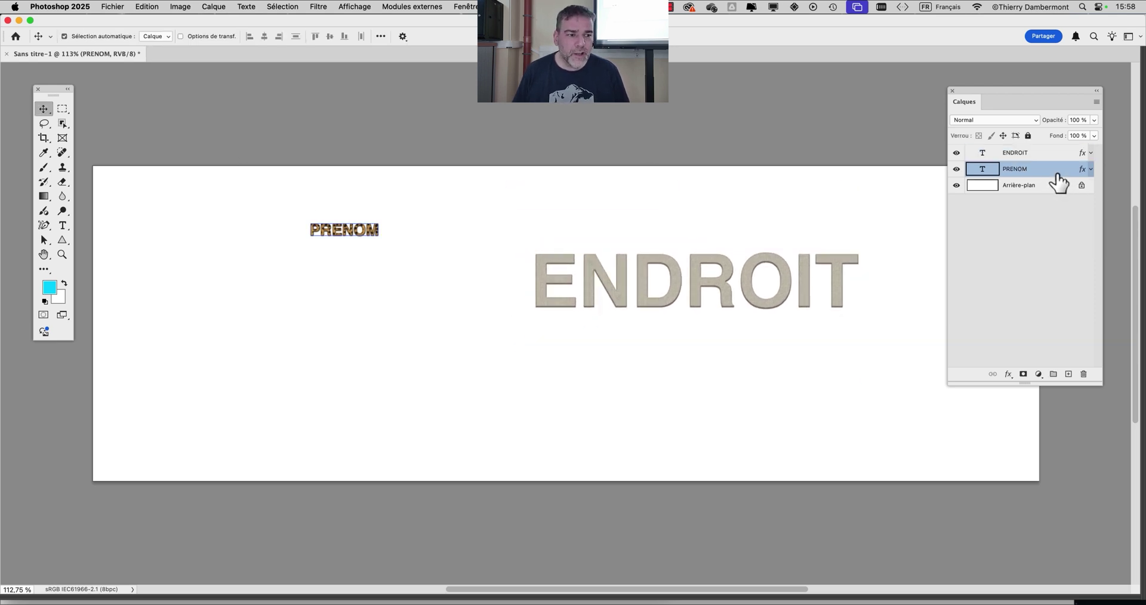
# - Scale PRENOM to about 500% and move it left beside ENDROIT
pyautogui.press('super+t')
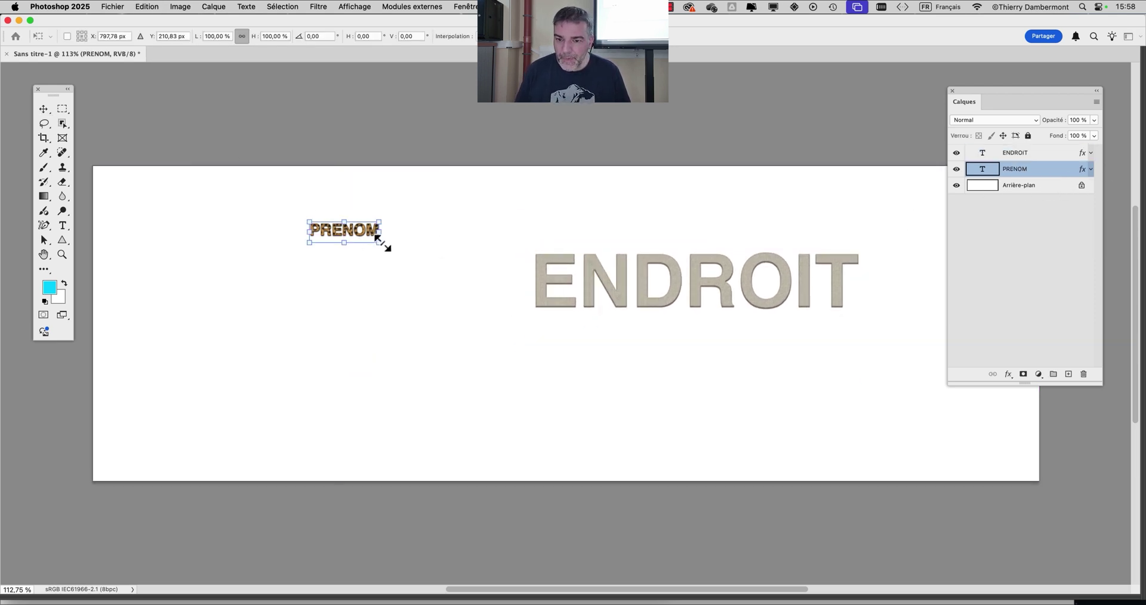
pyautogui.moveTo(379, 241); pyautogui.dragTo(770, 399)
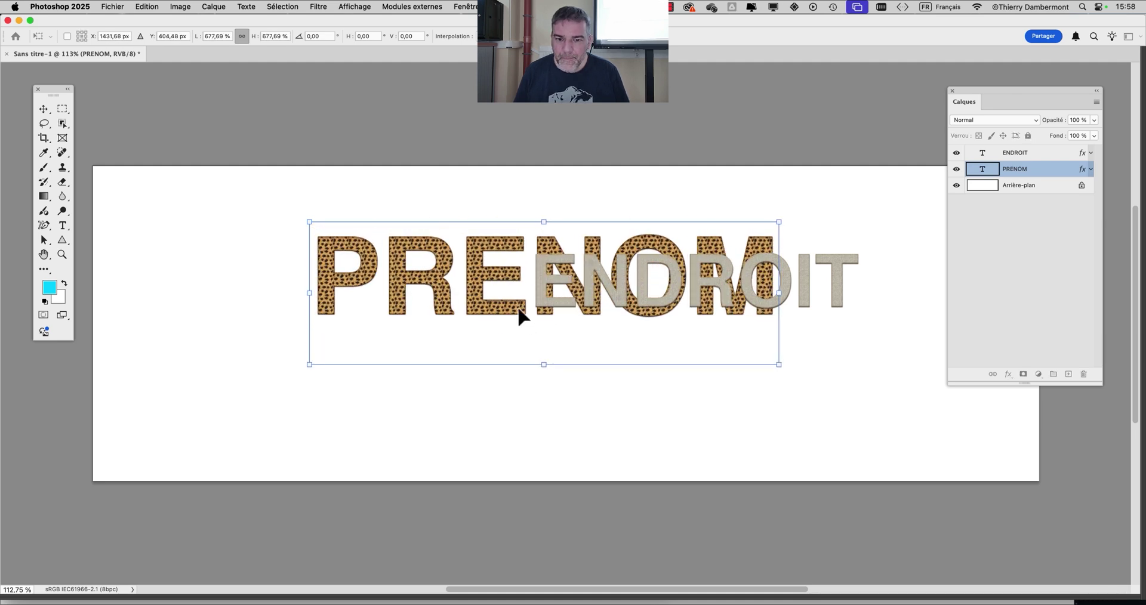
pyautogui.moveTo(522, 317); pyautogui.dragTo(350, 265)
pyautogui.moveTo(640, 328); pyautogui.dragTo(519, 289)
# - Place PRENOM left of ENDROIT, commit it, and select both text layers
pyautogui.moveTo(478, 253); pyautogui.dragTo(457, 294)
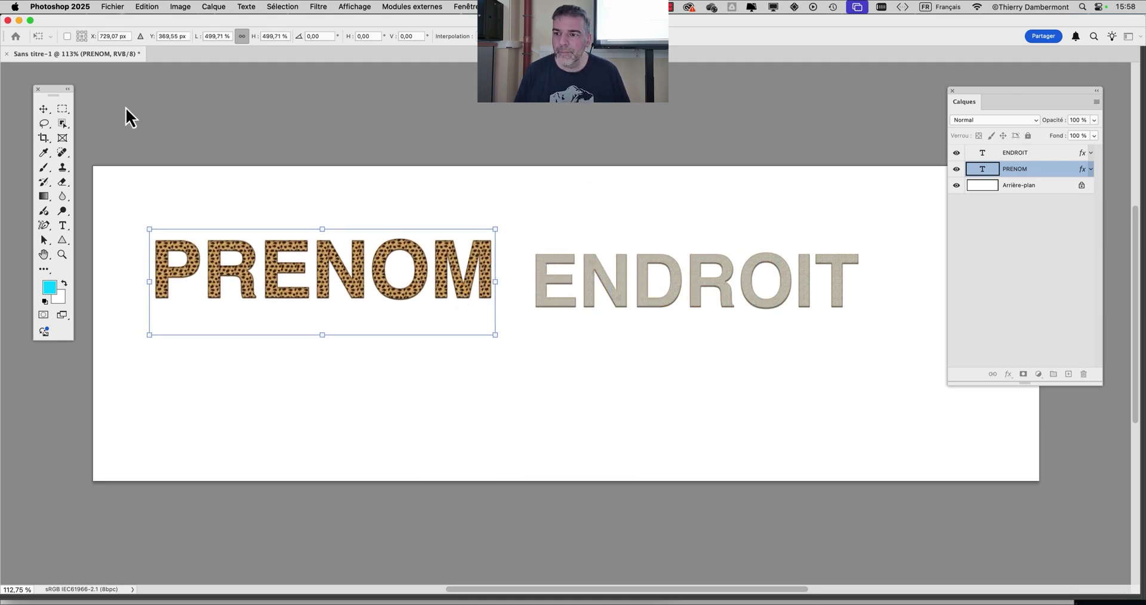
pyautogui.click(45, 106)
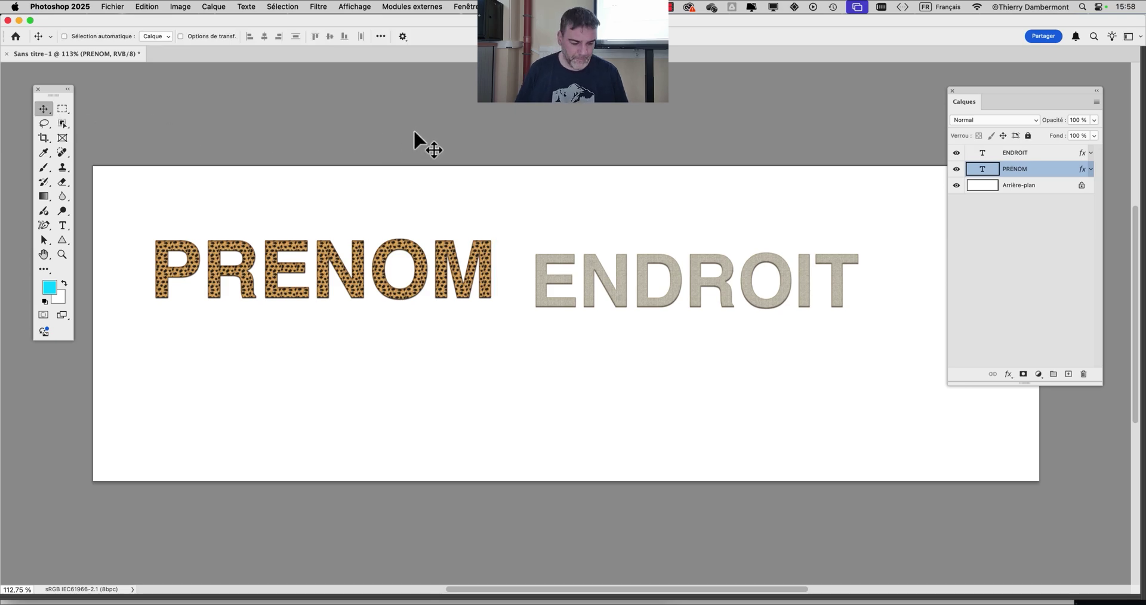
pyautogui.keyDown('shift'); pyautogui.click(789, 304); pyautogui.keyUp('shift')
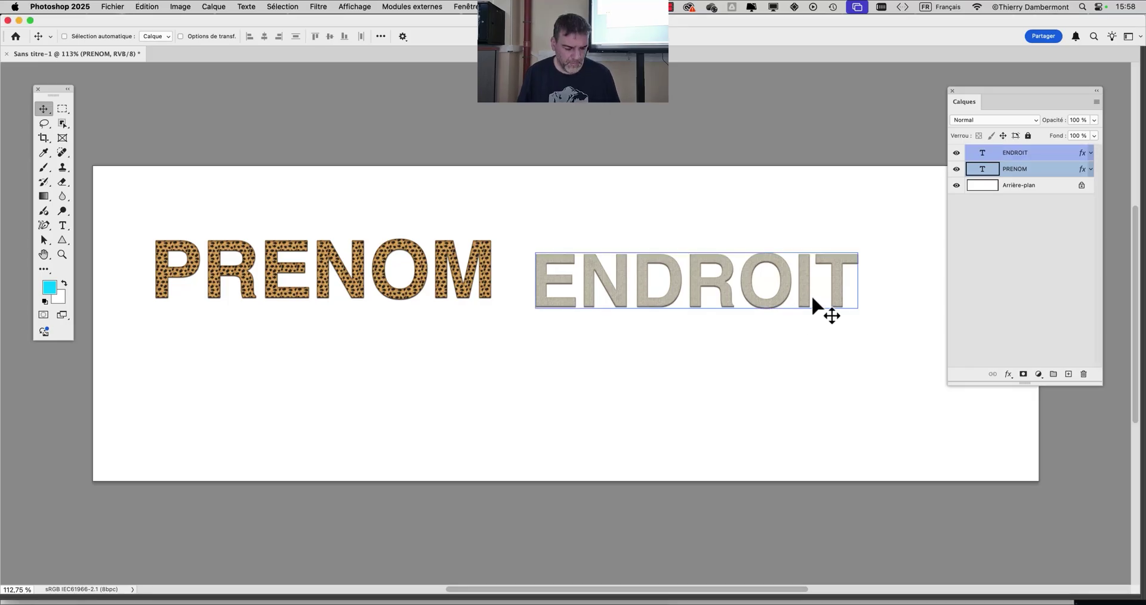
pyautogui.keyDown('shift'); pyautogui.click(1017, 157); pyautogui.keyUp('shift')
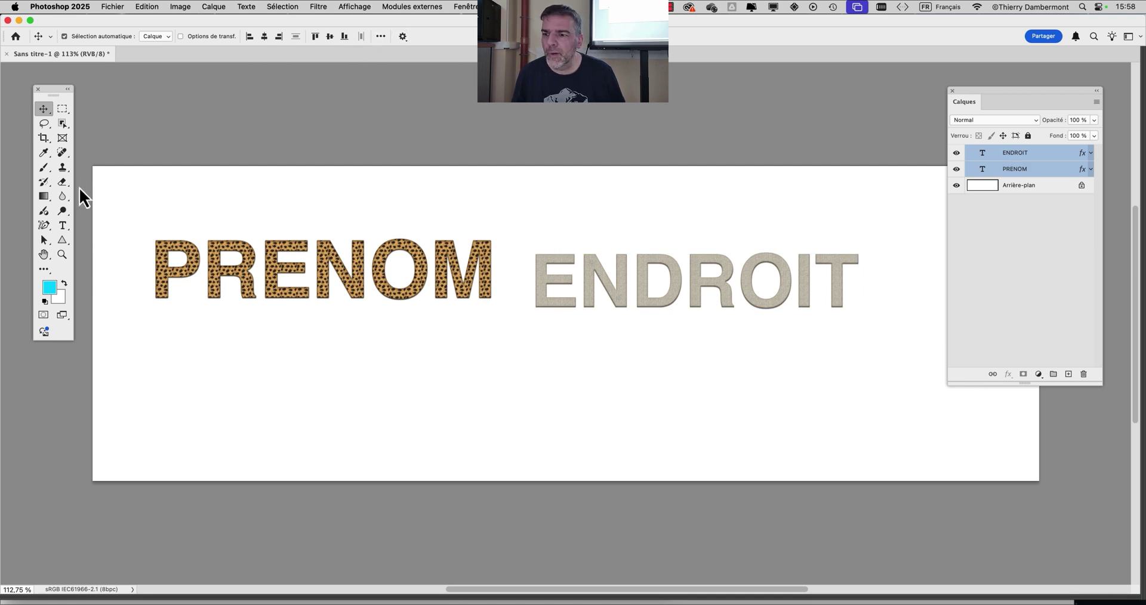
# - Set kerning to Optique in the Character panel, then reselect only PRENOM
pyautogui.click(62, 226)
pyautogui.click(497, 36)
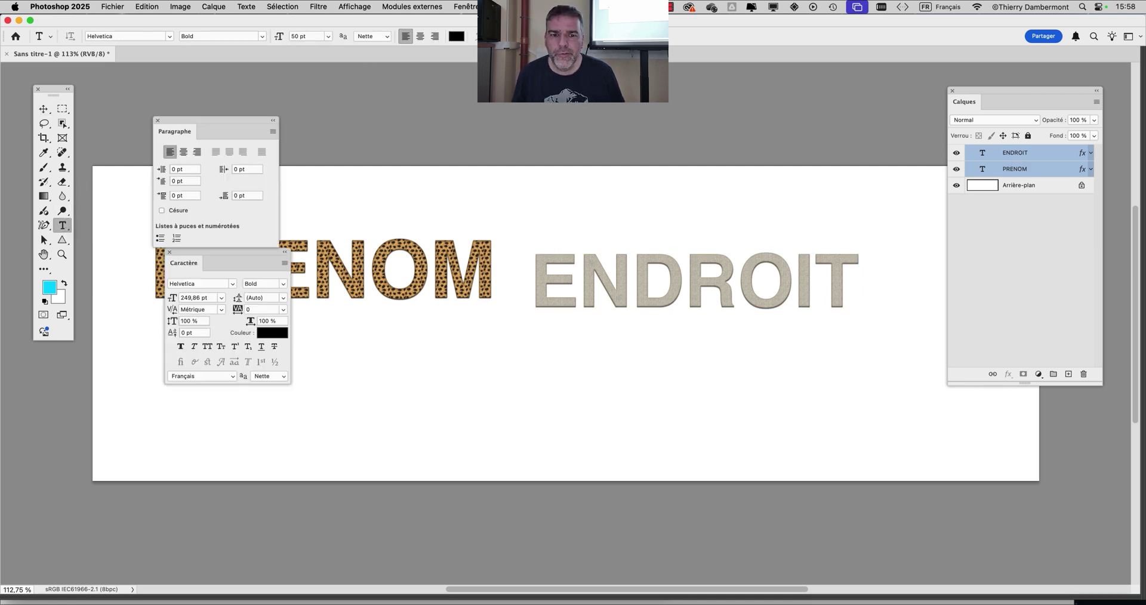
pyautogui.moveTo(245, 128); pyautogui.dragTo(602, 357)
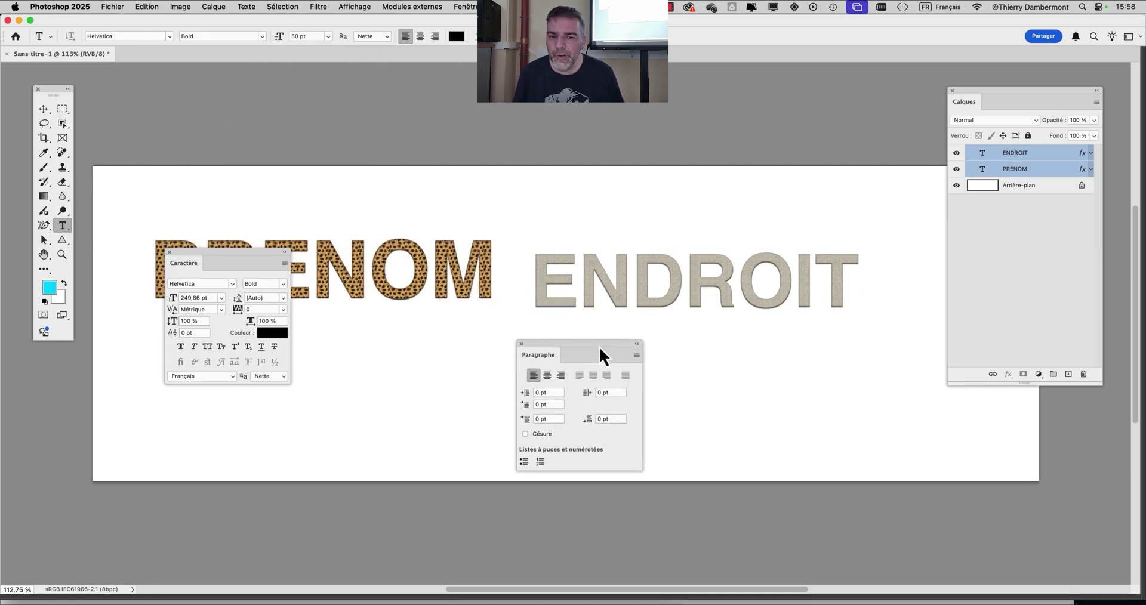
pyautogui.click(522, 344)
pyautogui.moveTo(252, 256); pyautogui.dragTo(745, 98)
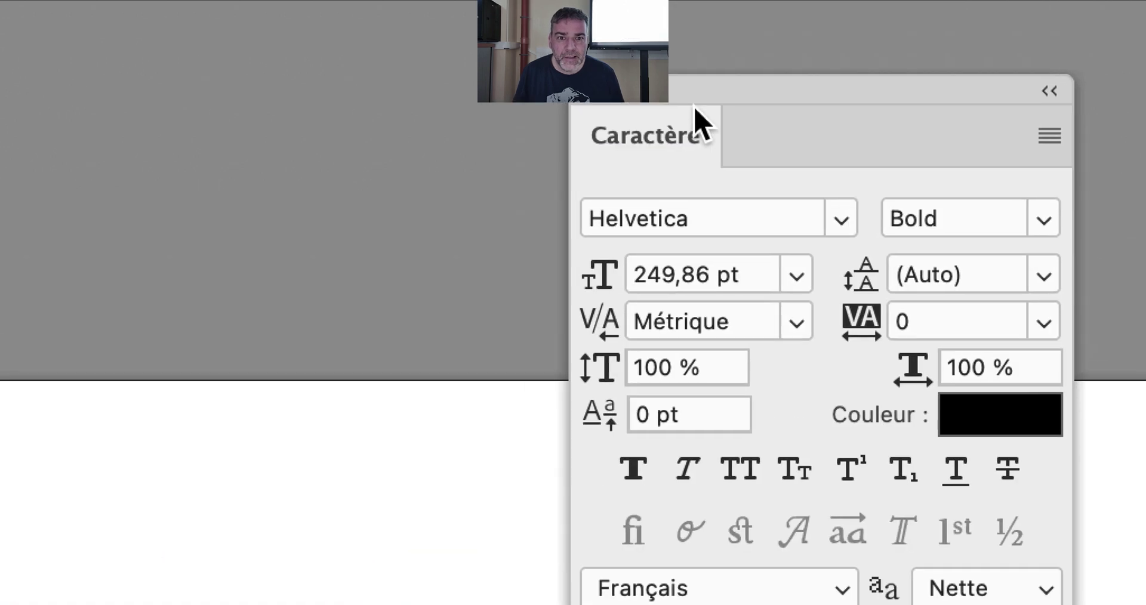
pyautogui.click(796, 322)
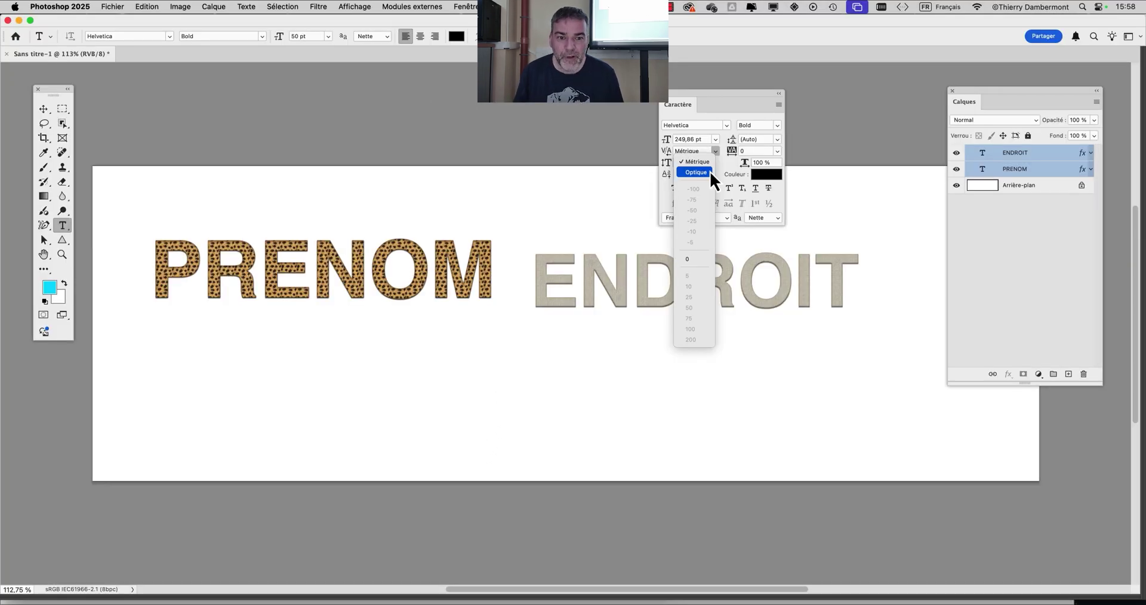
pyautogui.click(712, 173)
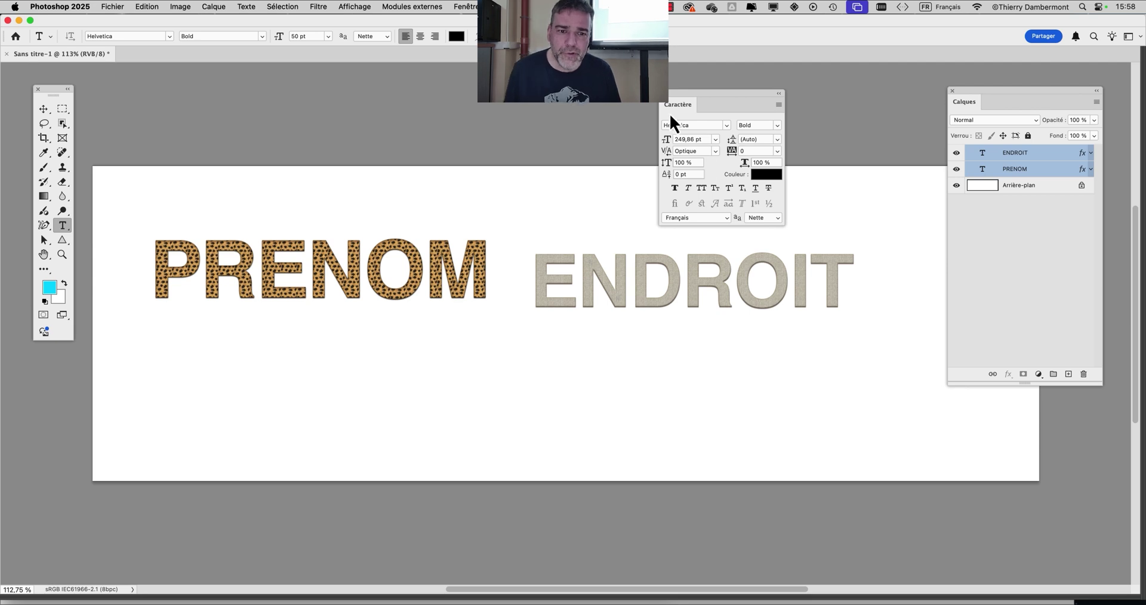
pyautogui.click(664, 95)
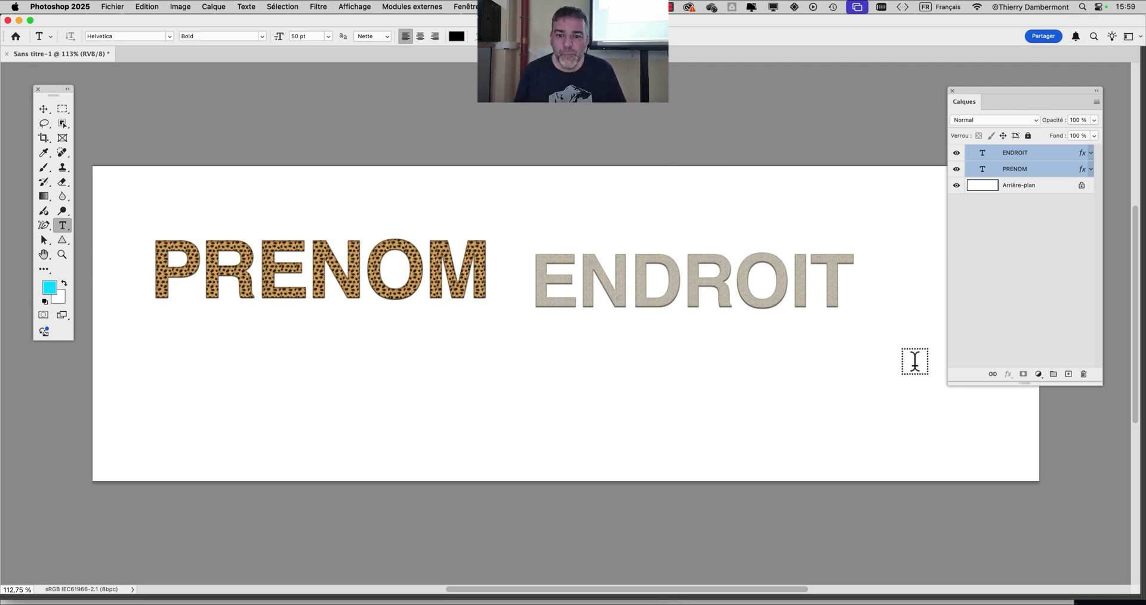
pyautogui.click(1017, 171)
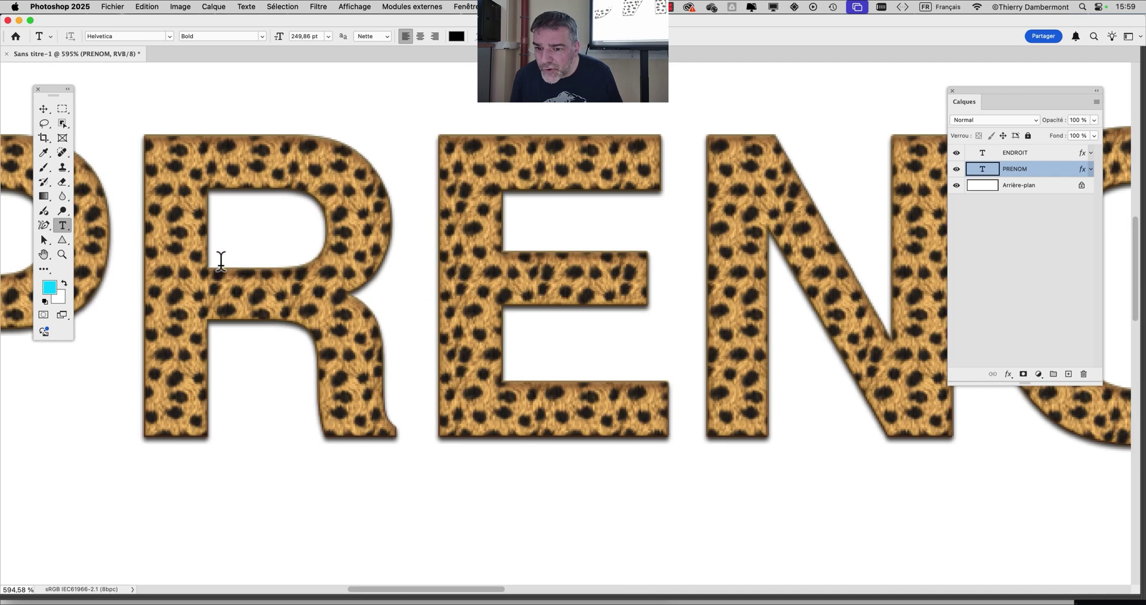
# - Scale PRENOM's layer effects to 341% so the leopard pattern gets much larger
pyautogui.scroll(-5, 221, 261)
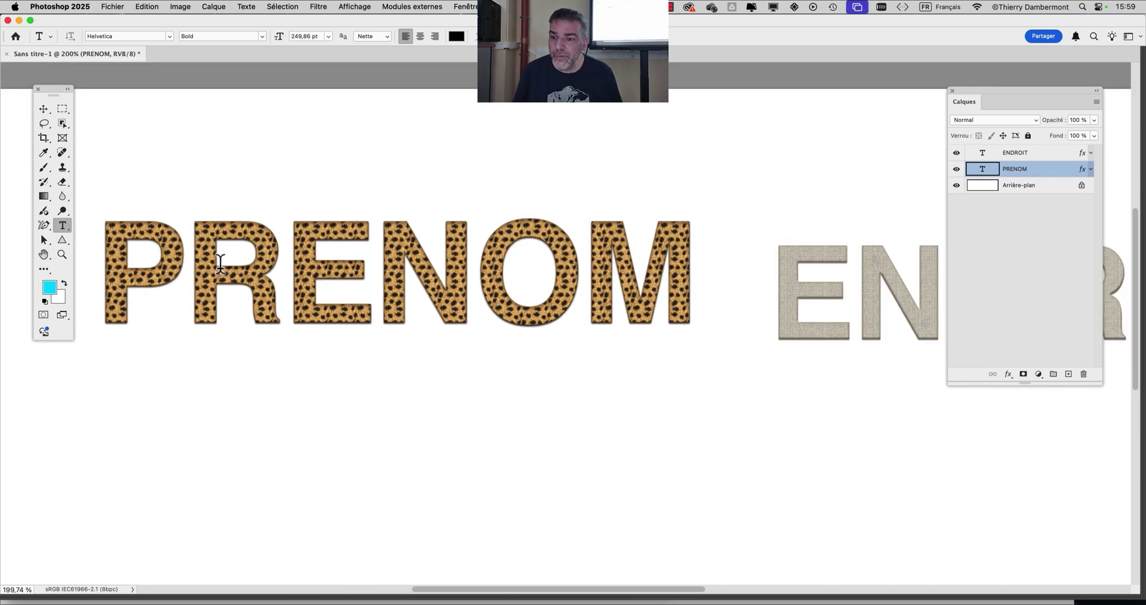
pyautogui.scroll(2, 220, 262)
pyautogui.scroll(-3, 221, 262)
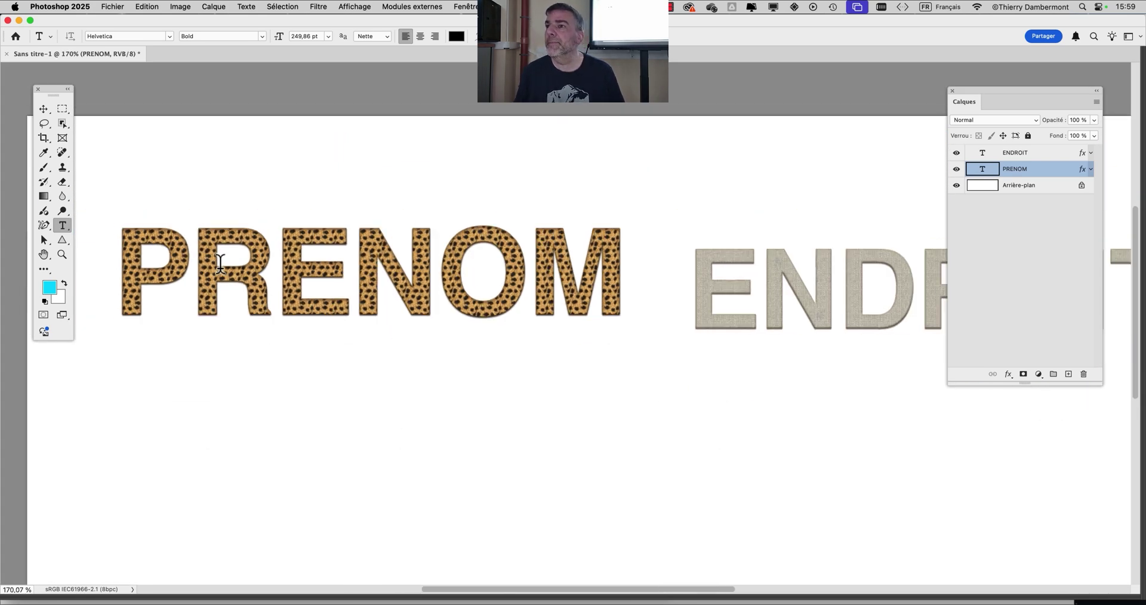
pyautogui.scroll(-1, 221, 263)
pyautogui.click(216, 7)
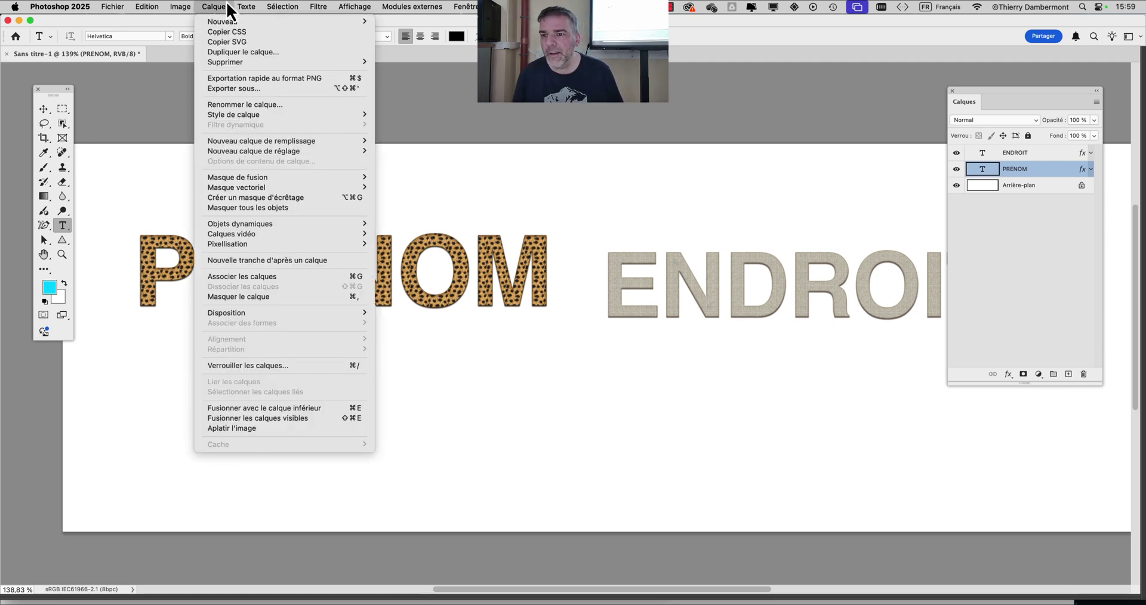
pyautogui.moveTo(231, 113)
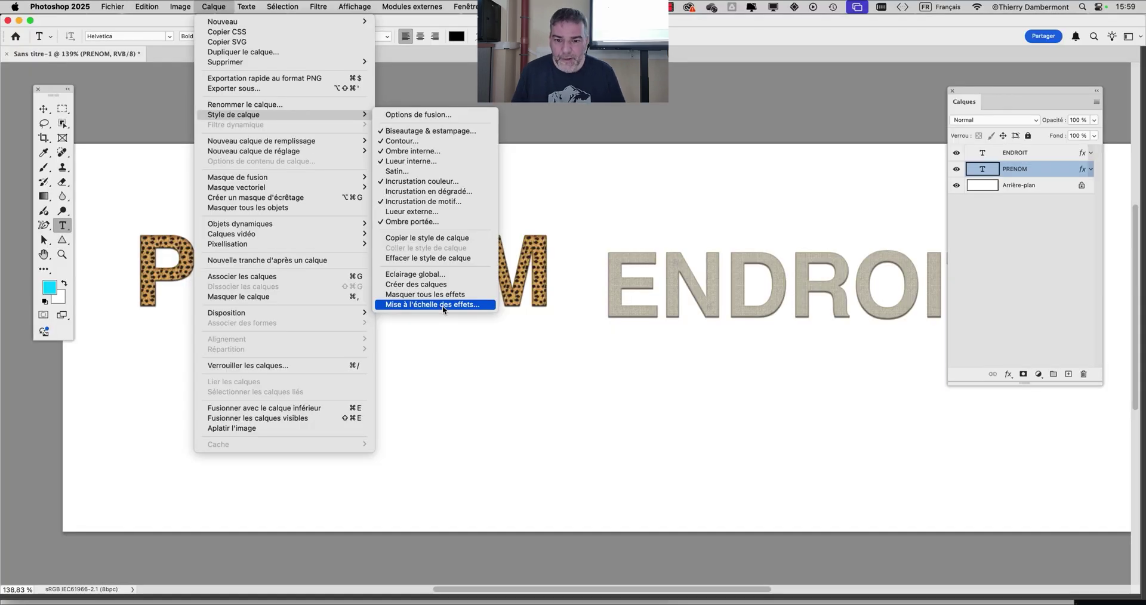
pyautogui.click(442, 306)
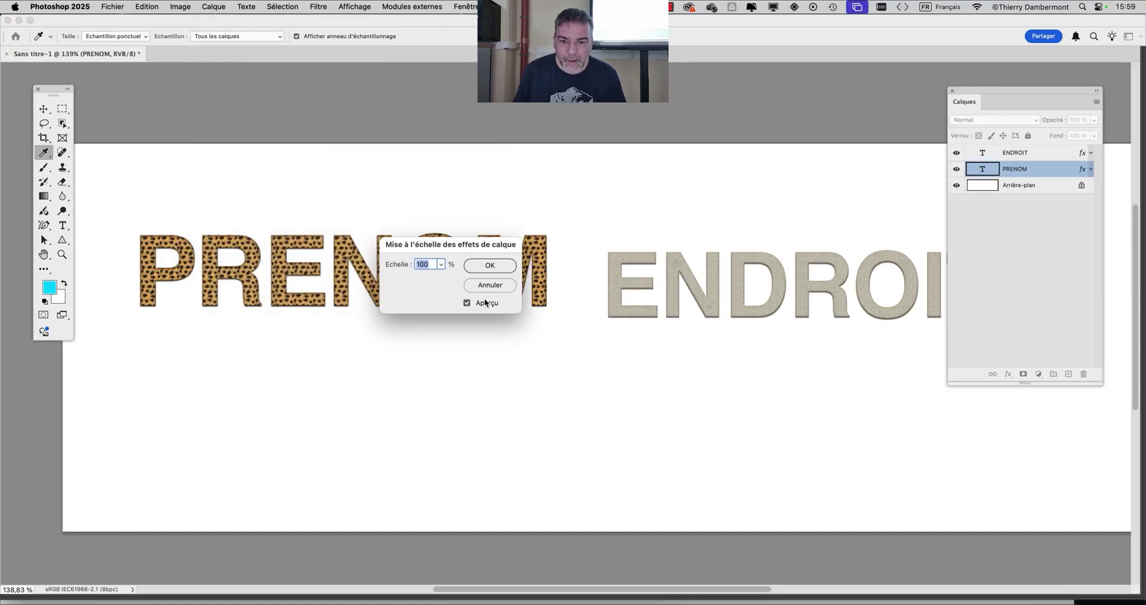
pyautogui.click(442, 264)
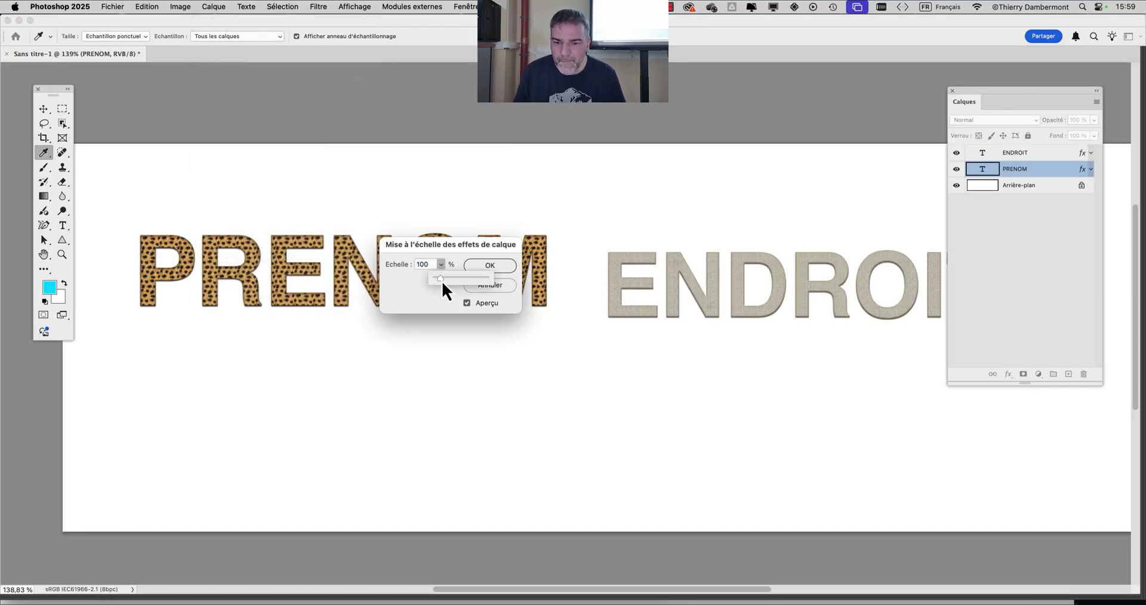
pyautogui.moveTo(442, 281); pyautogui.dragTo(469, 279)
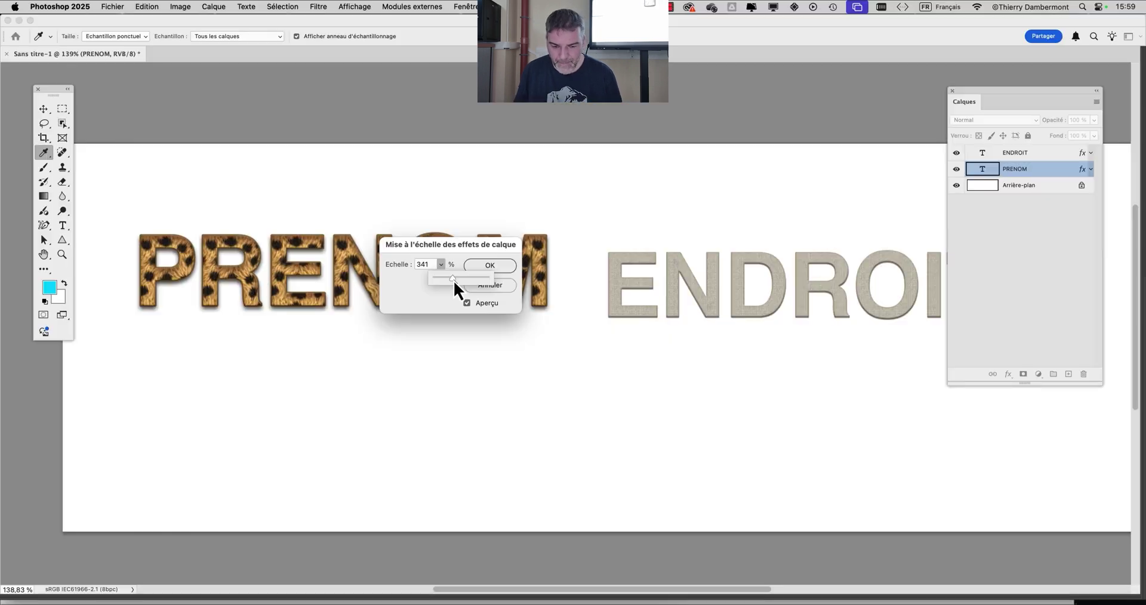
pyautogui.click(489, 265)
pyautogui.press('t')
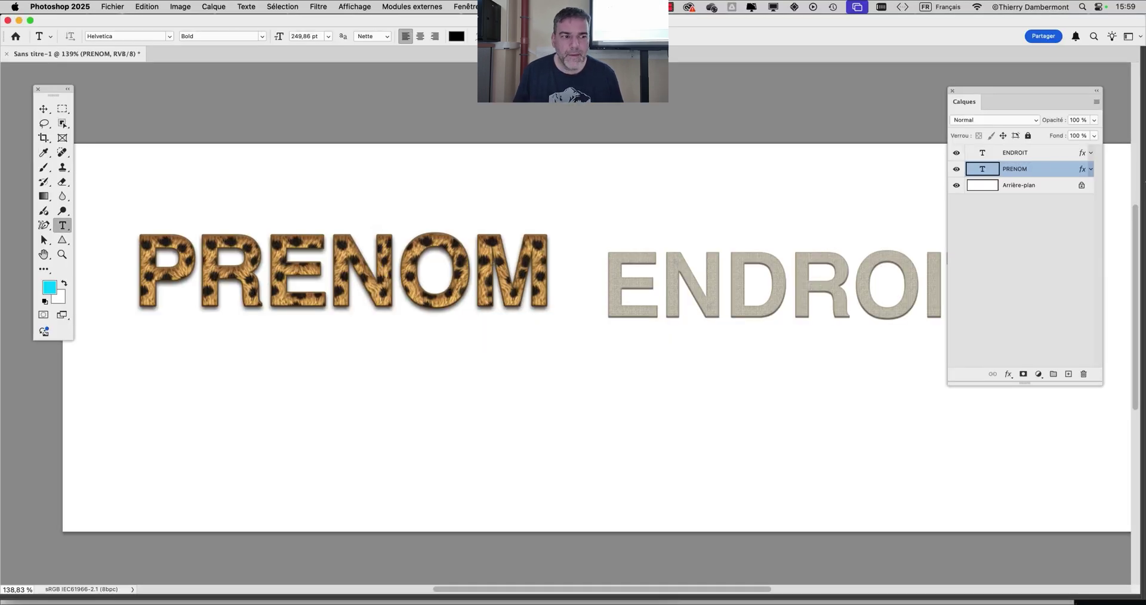
# - Inspect PRENOM's Layer Style pattern overlay settings, then cancel without changes
pyautogui.click(1091, 170)
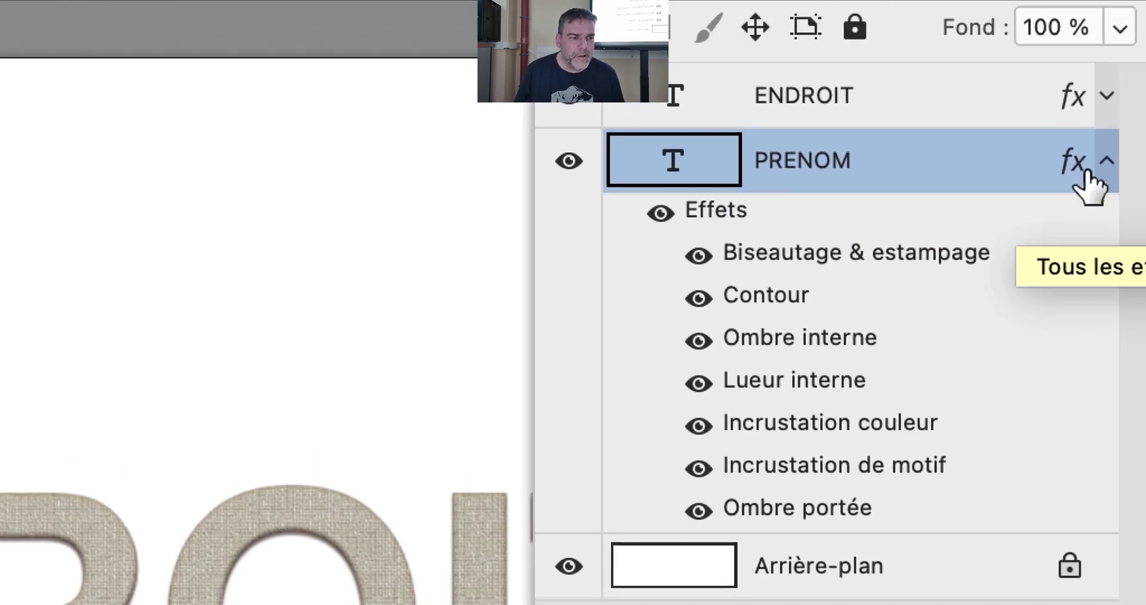
pyautogui.doubleClick(1081, 175)
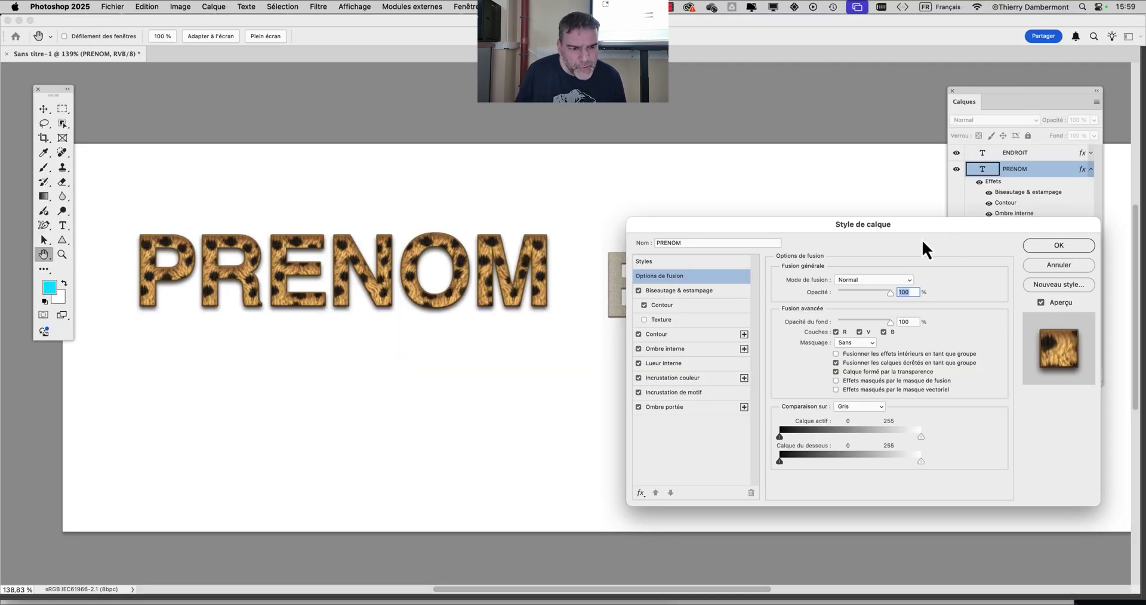
pyautogui.moveTo(862, 221); pyautogui.dragTo(796, 84)
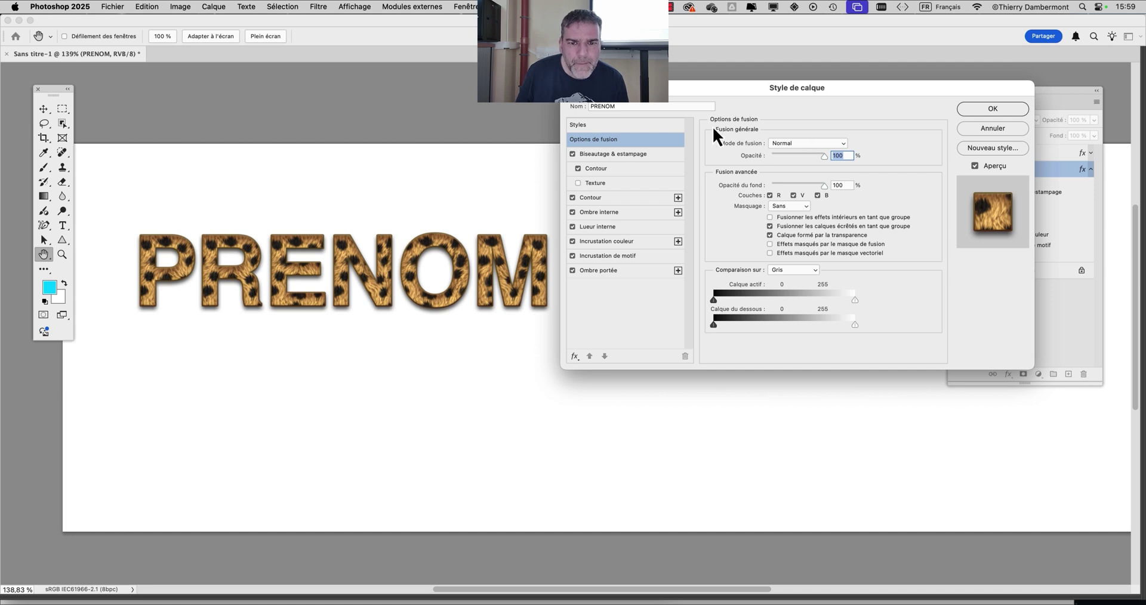
pyautogui.click(610, 256)
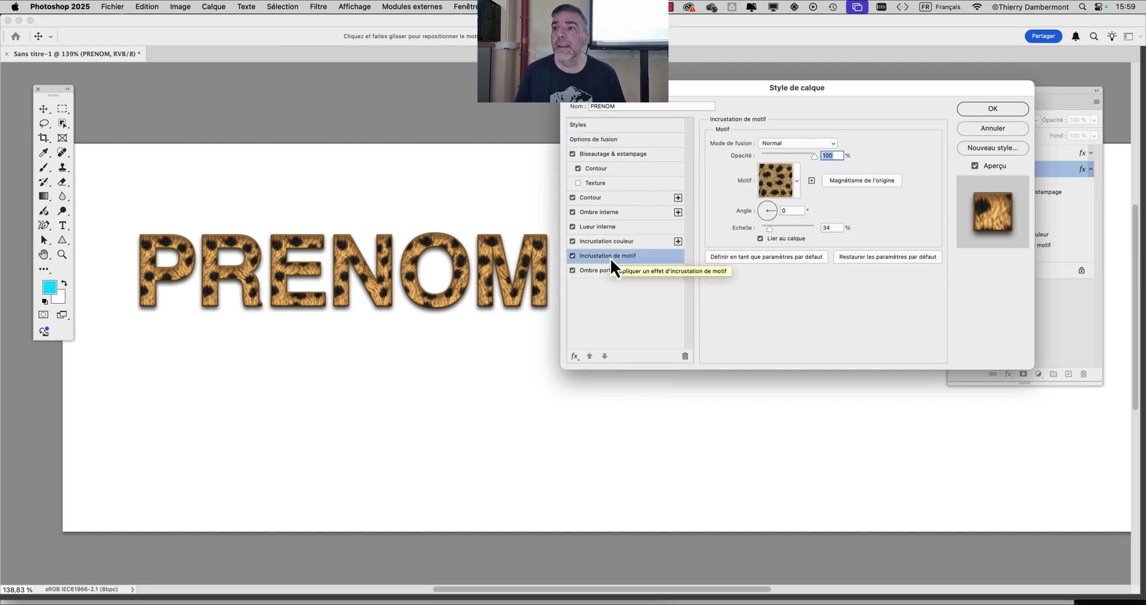
pyautogui.click(992, 128)
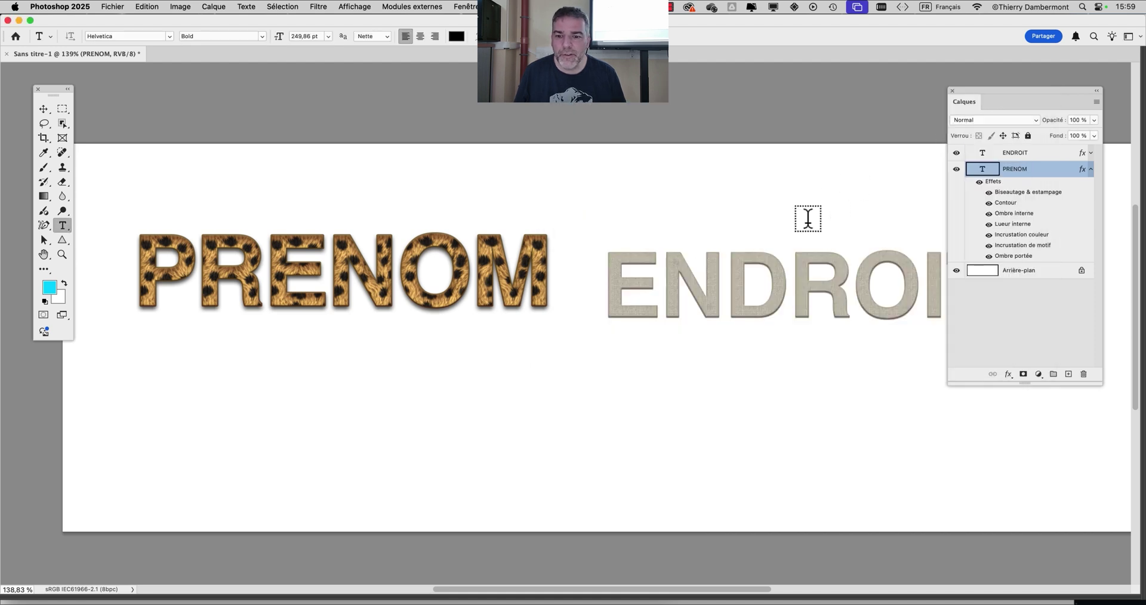
pyautogui.click(1090, 170)
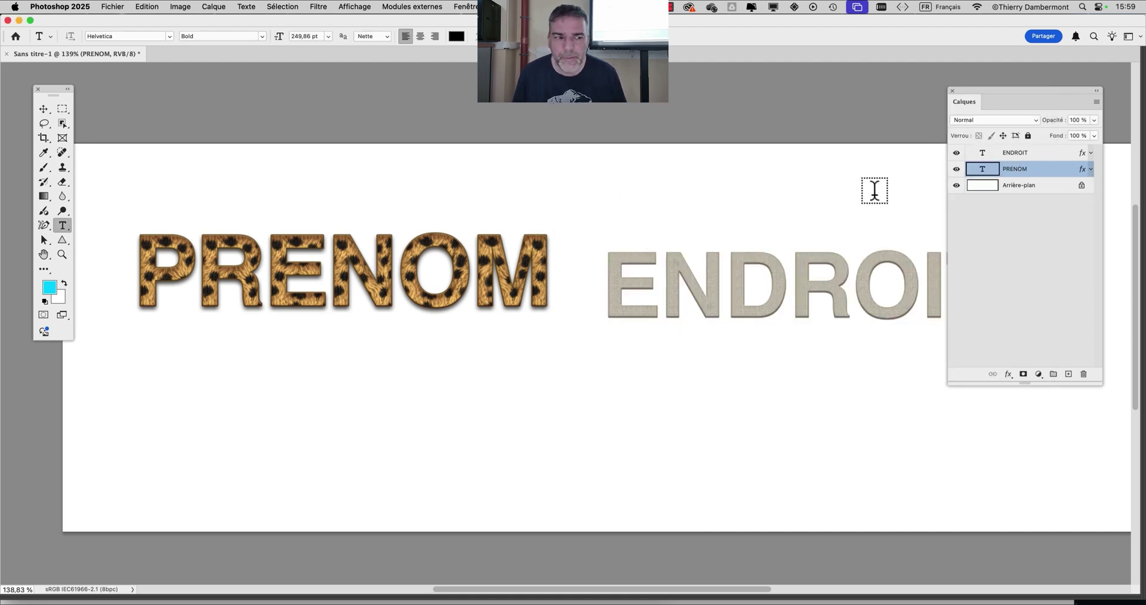
# - Select ENDROIT and raise its effect scale to enlarge the texture
pyautogui.click(1036, 153)
pyautogui.click(211, 6)
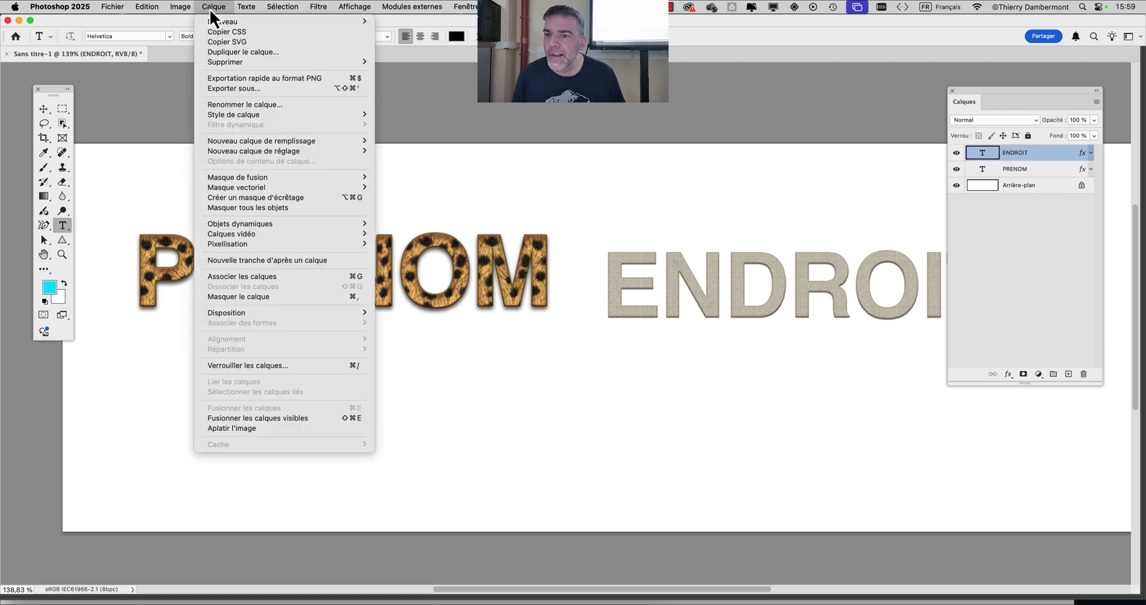
pyautogui.moveTo(231, 117)
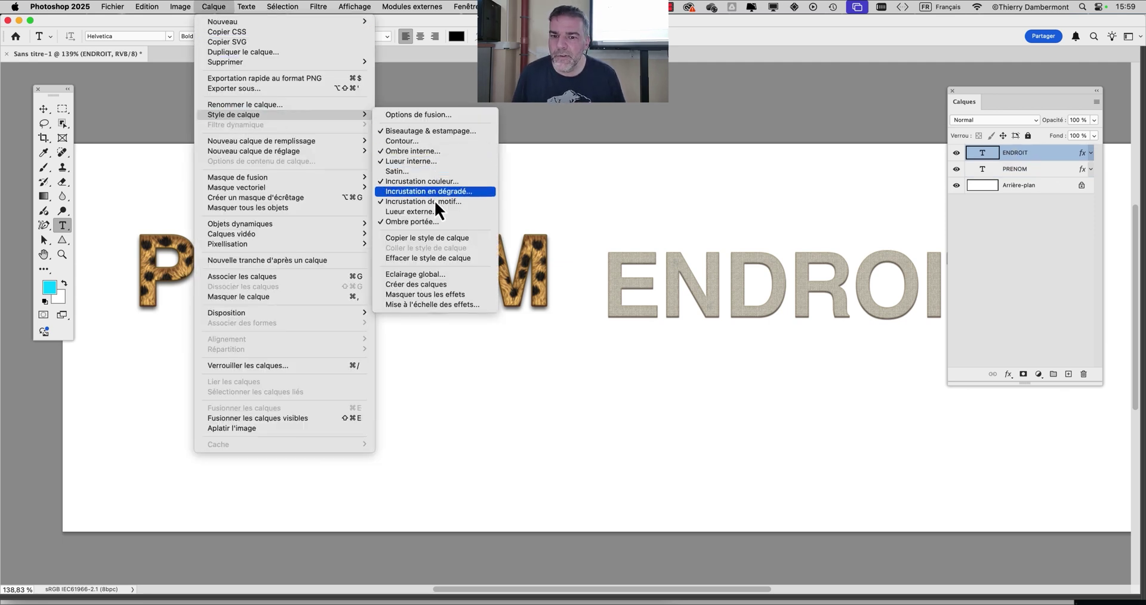
pyautogui.click(439, 305)
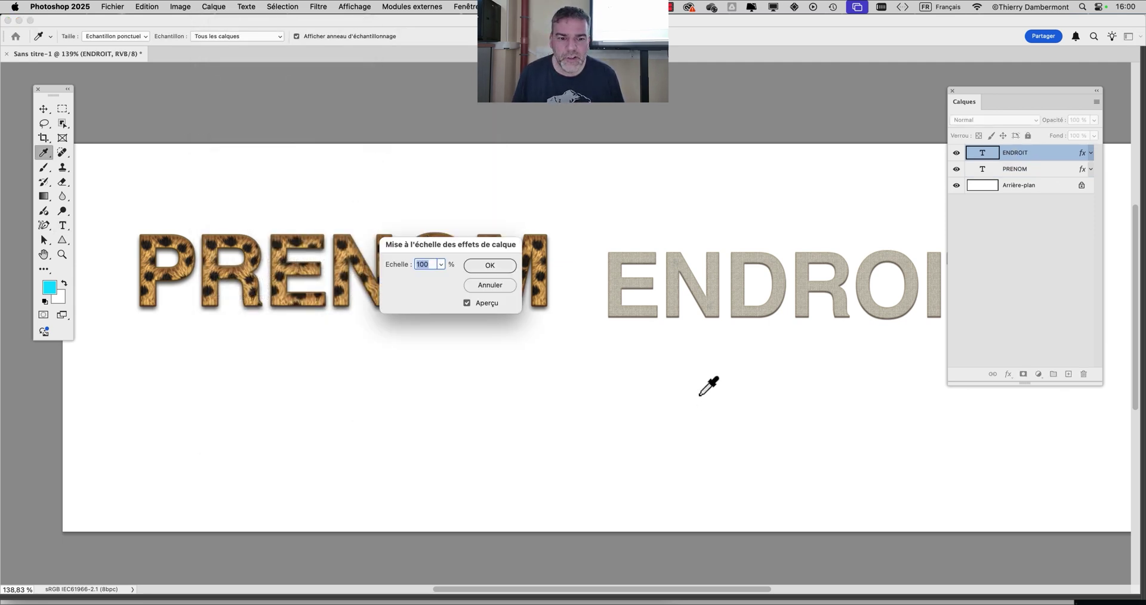
pyautogui.click(441, 265)
pyautogui.moveTo(442, 273)
pyautogui.mouseDown()
pyautogui.moveTo(475, 276)
pyautogui.moveTo(455, 280)
pyautogui.mouseUp()
pyautogui.scroll(10, 658, 298)
pyautogui.scroll(-2, 658, 298)
pyautogui.click(490, 266)
pyautogui.press('t')
# - With the Move tool, place PRENOM upper left and ENDROIT lower right
pyautogui.scroll(-8, 568, 337)
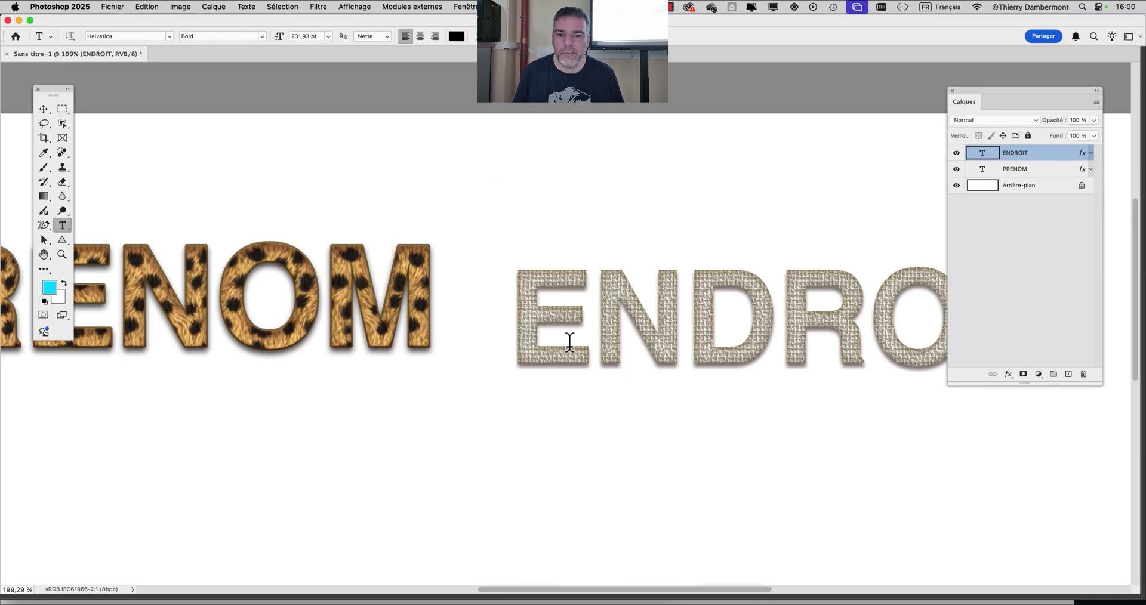
pyautogui.scroll(-2, 569, 341)
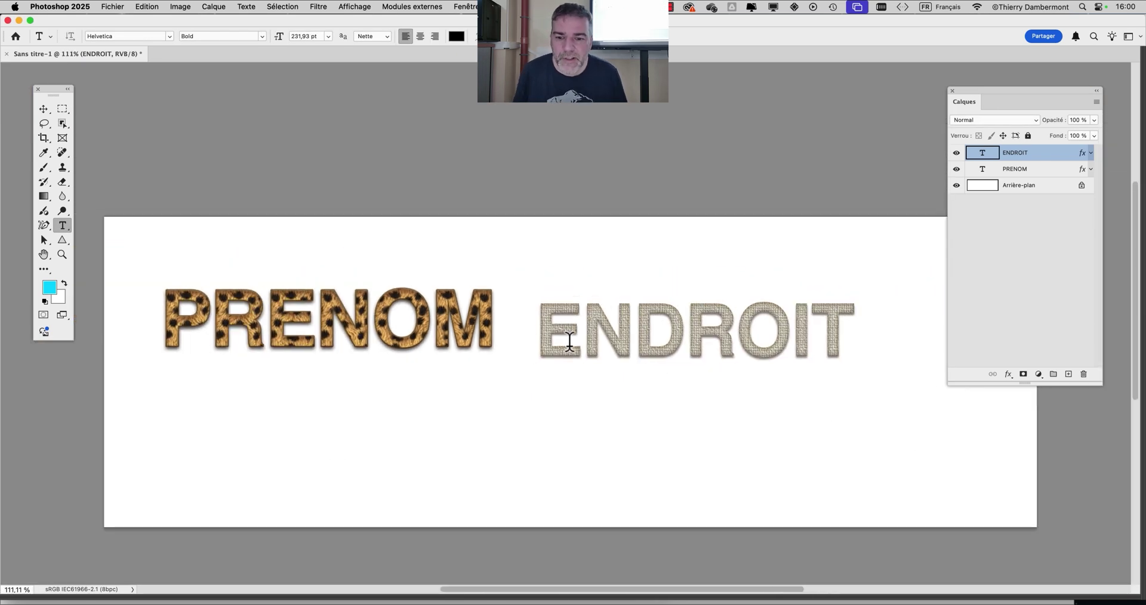
pyautogui.click(43, 108)
pyautogui.moveTo(568, 336); pyautogui.dragTo(584, 382)
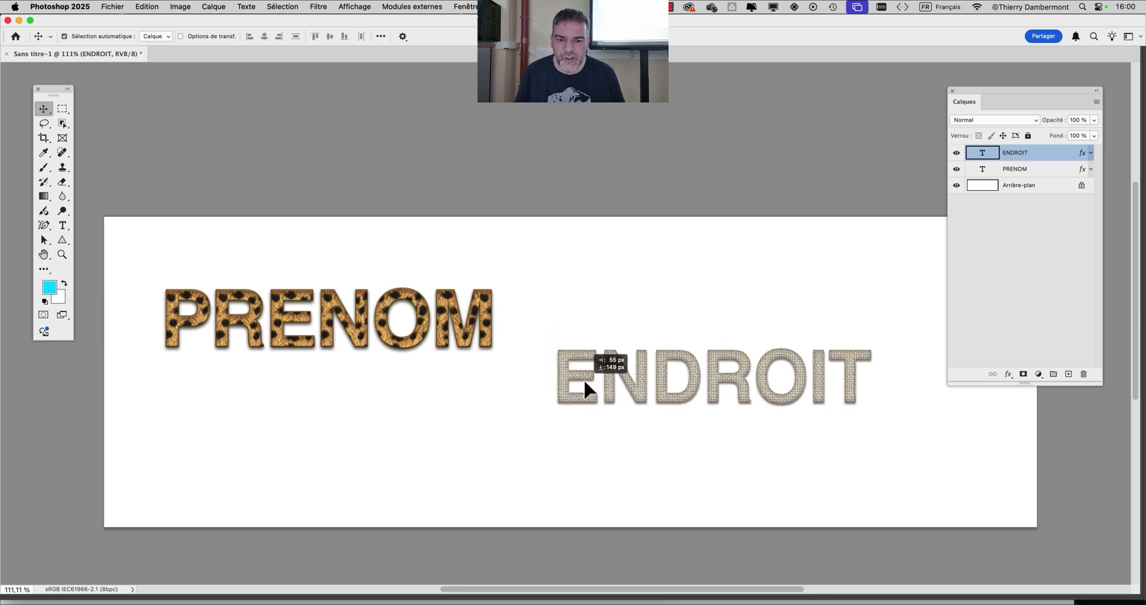
pyautogui.moveTo(444, 321); pyautogui.dragTo(491, 301)
pyautogui.keyDown('shift'); pyautogui.click(599, 374); pyautogui.keyUp('shift')
pyautogui.moveTo(599, 375); pyautogui.dragTo(563, 374)
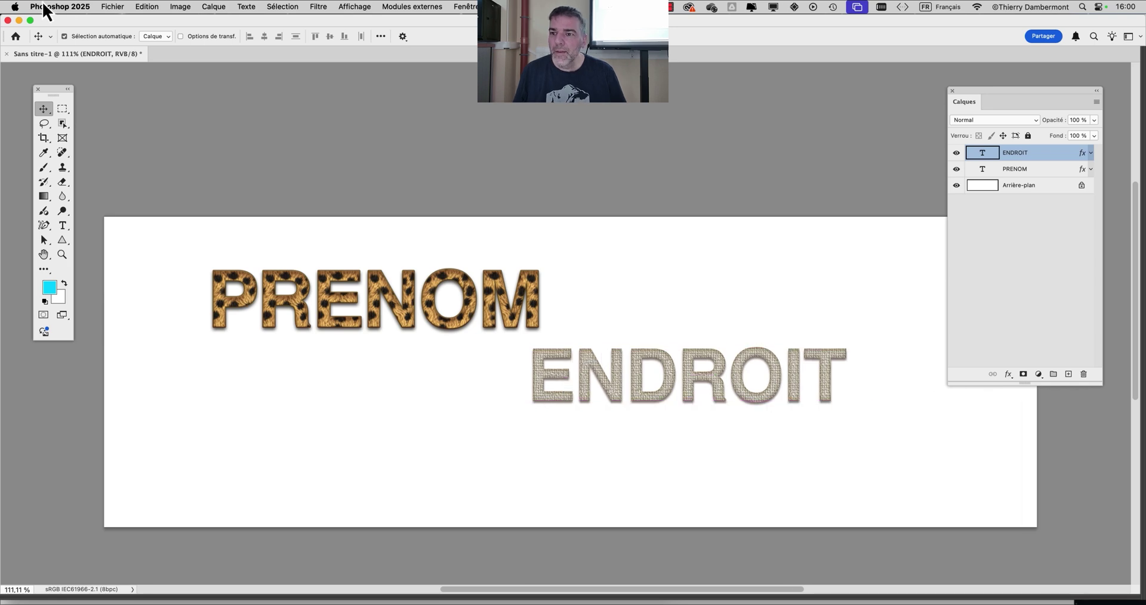
pyautogui.click(112, 6)
# - Save the layout as 'nouveau test - 01.psd', accepting maximised compatibility
pyautogui.click(153, 126)
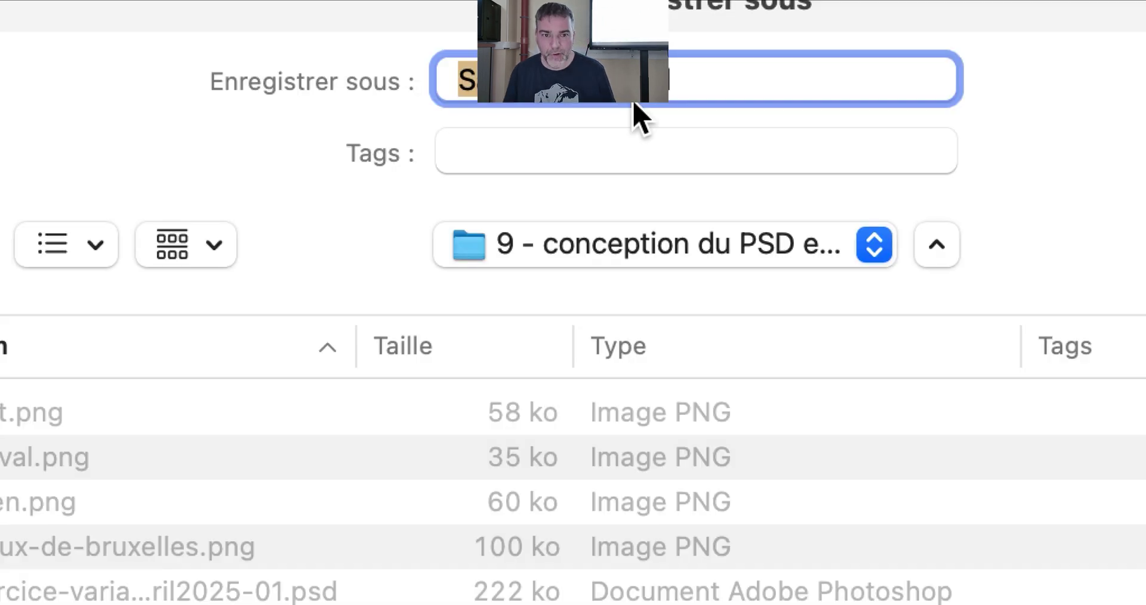
pyautogui.write('nouveau-fichi')
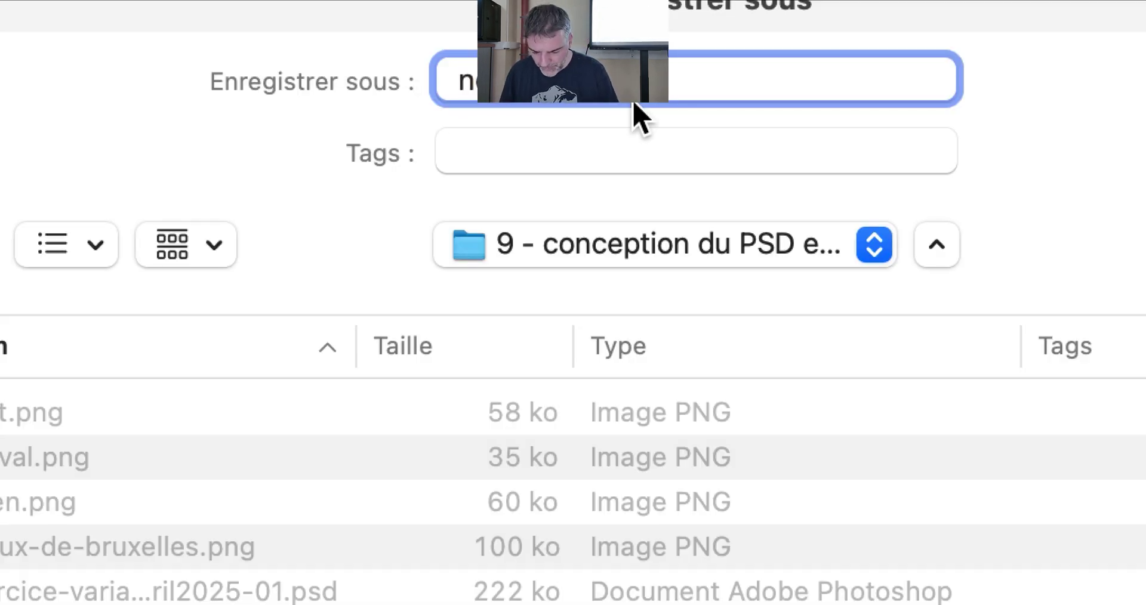
pyautogui.write('er-01')
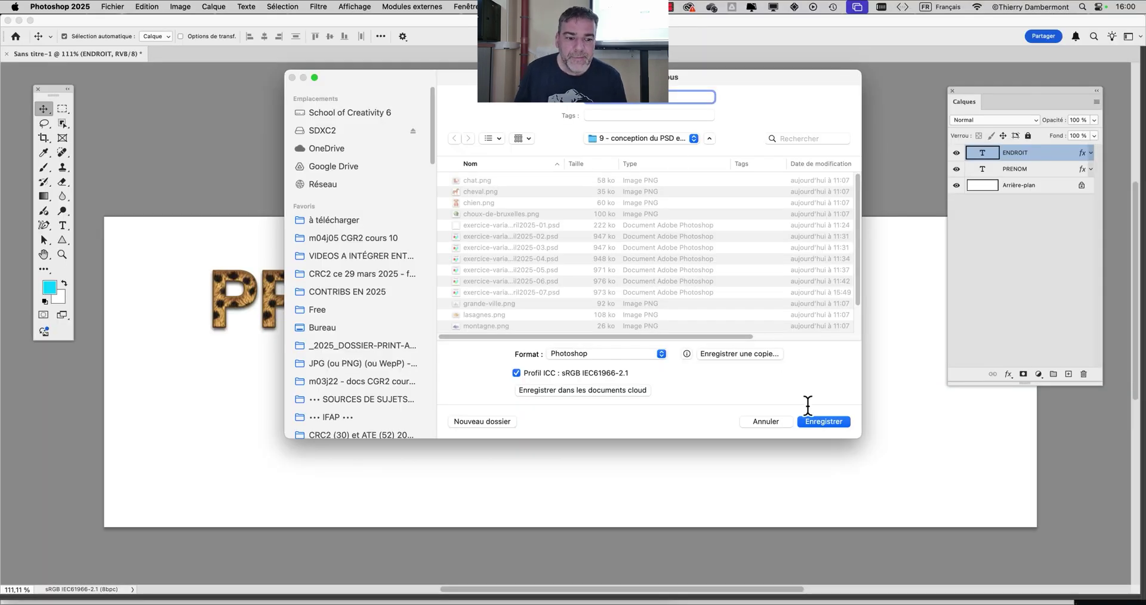
pyautogui.click(821, 420)
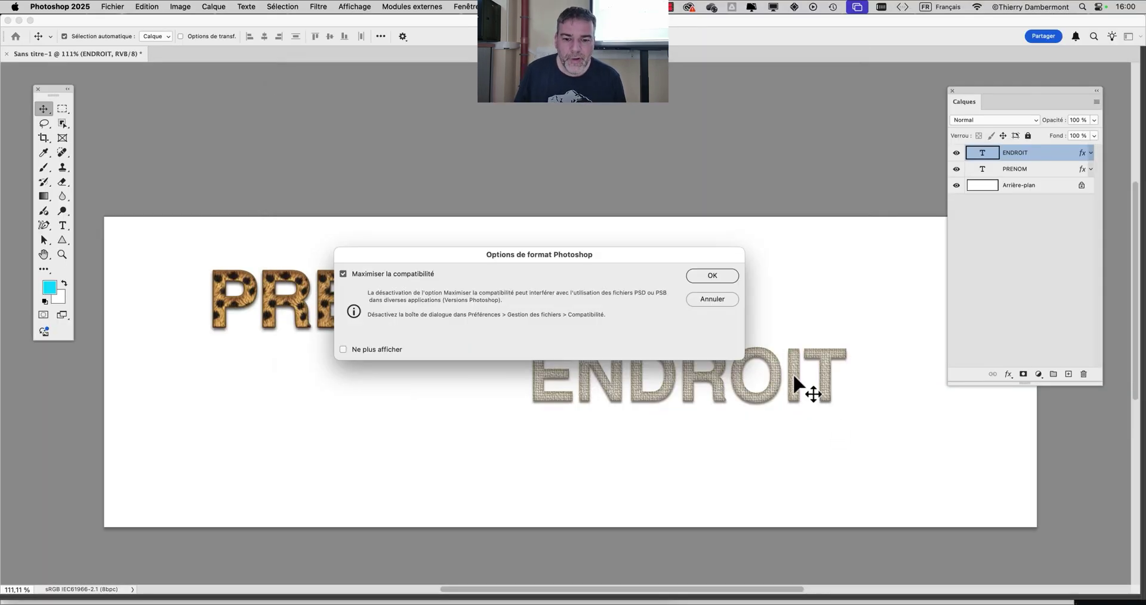
pyautogui.click(710, 277)
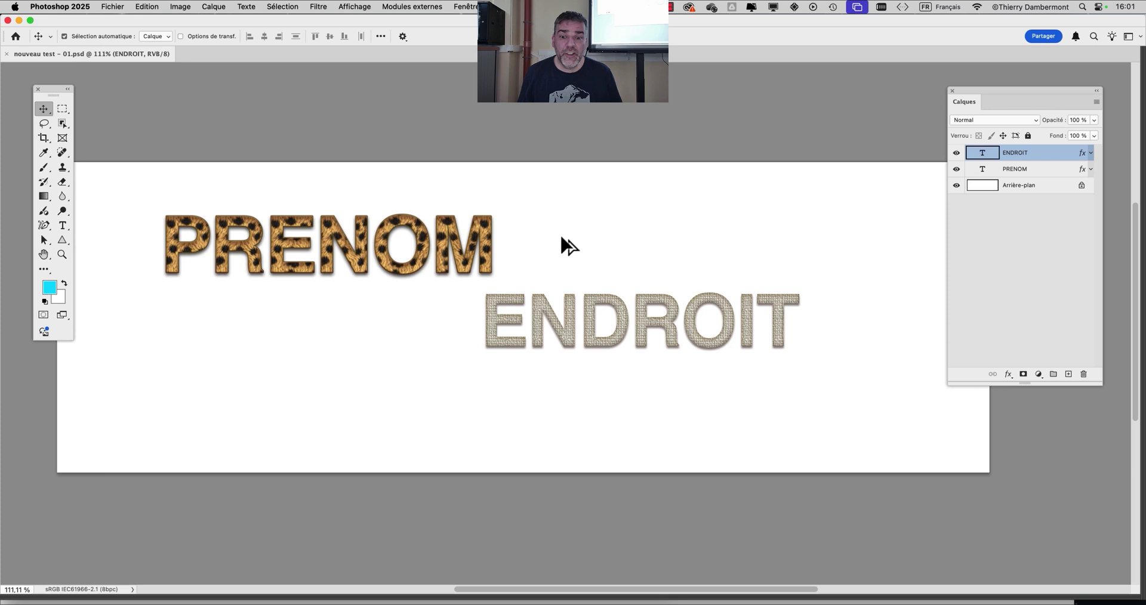
pyautogui.scroll(-5, 546, 239)
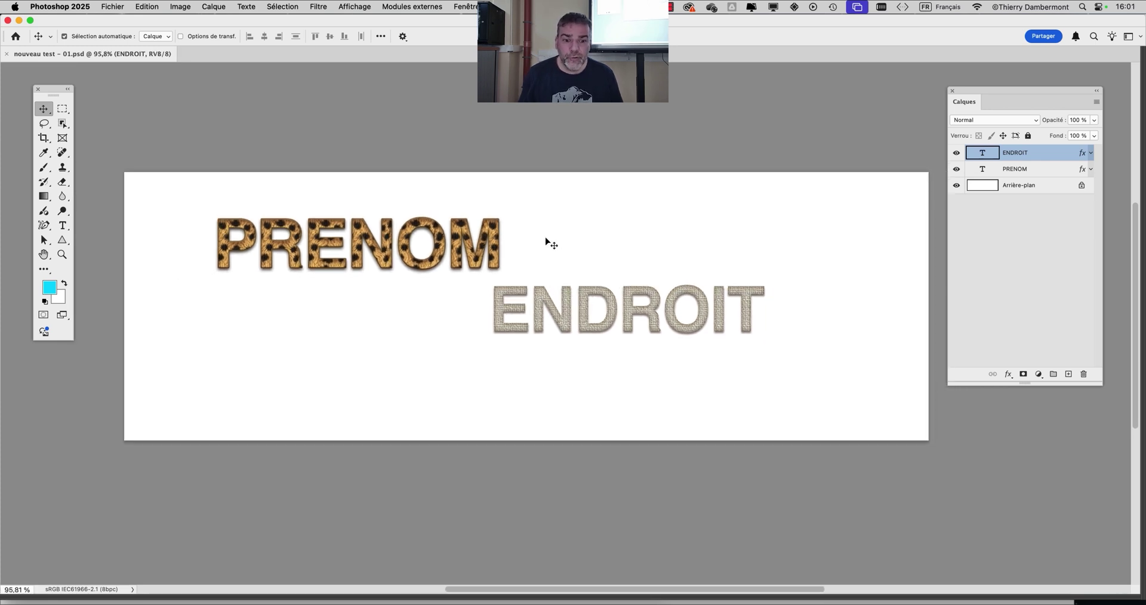
pyautogui.scroll(-3, 545, 239)
pyautogui.hscroll(3, 545, 239)
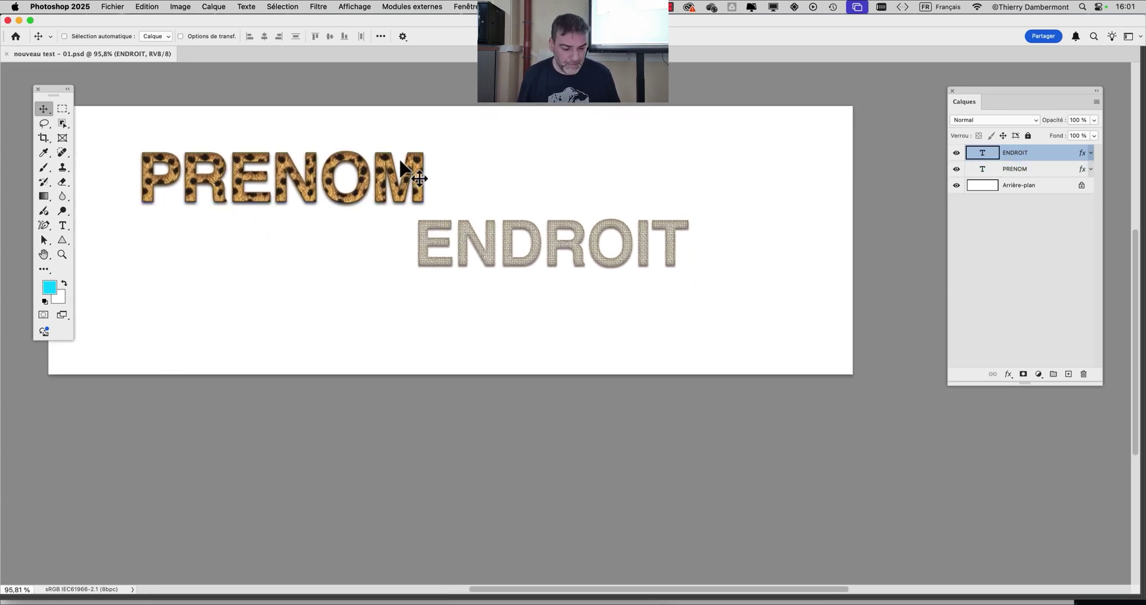
# - In Image > Variables > Define, give the PRENOM layer a text-replacement variable named PRENOM
pyautogui.click(182, 7)
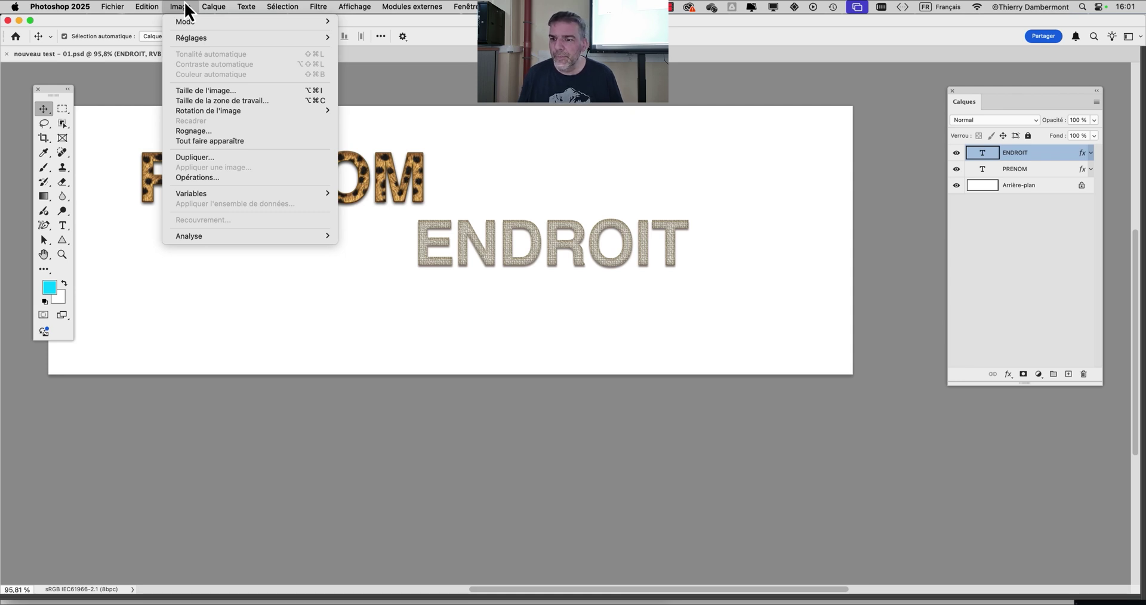
pyautogui.moveTo(195, 196)
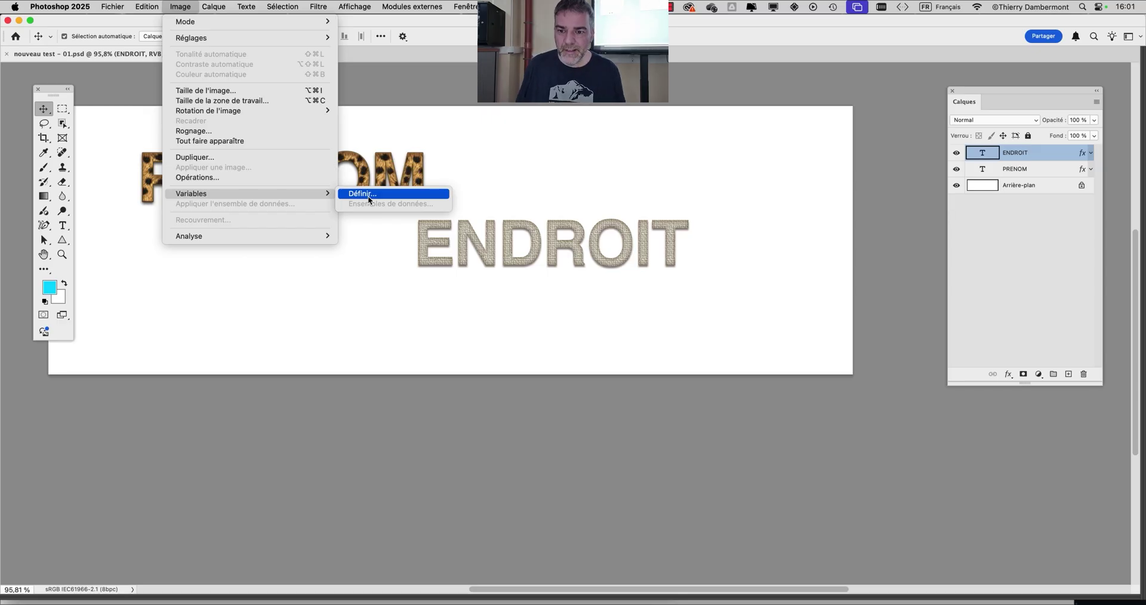
pyautogui.click(368, 190)
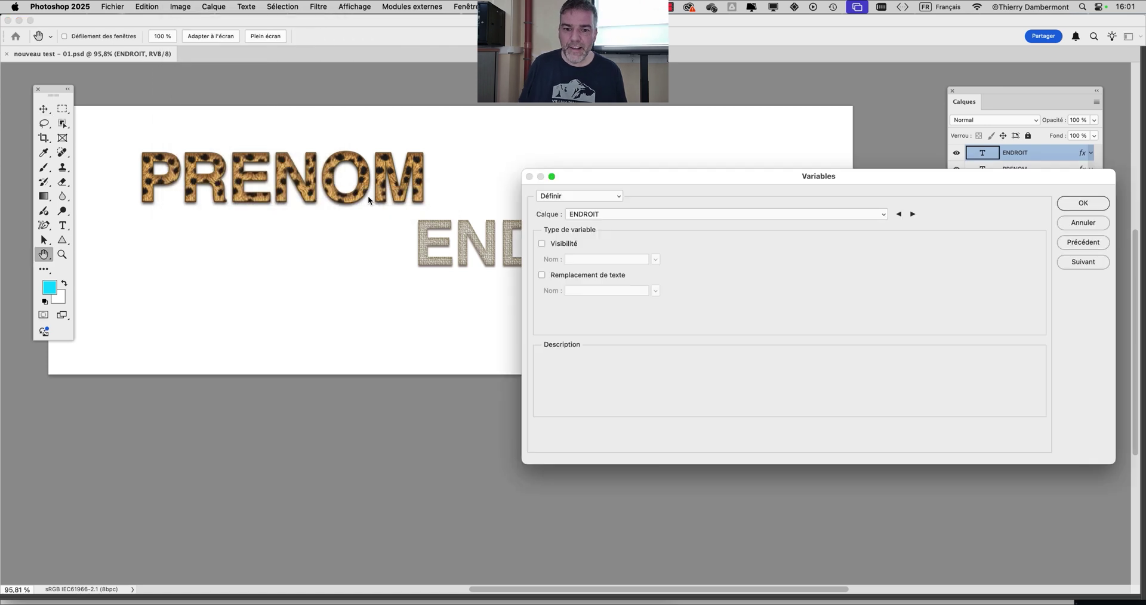
pyautogui.moveTo(585, 177); pyautogui.dragTo(236, 239)
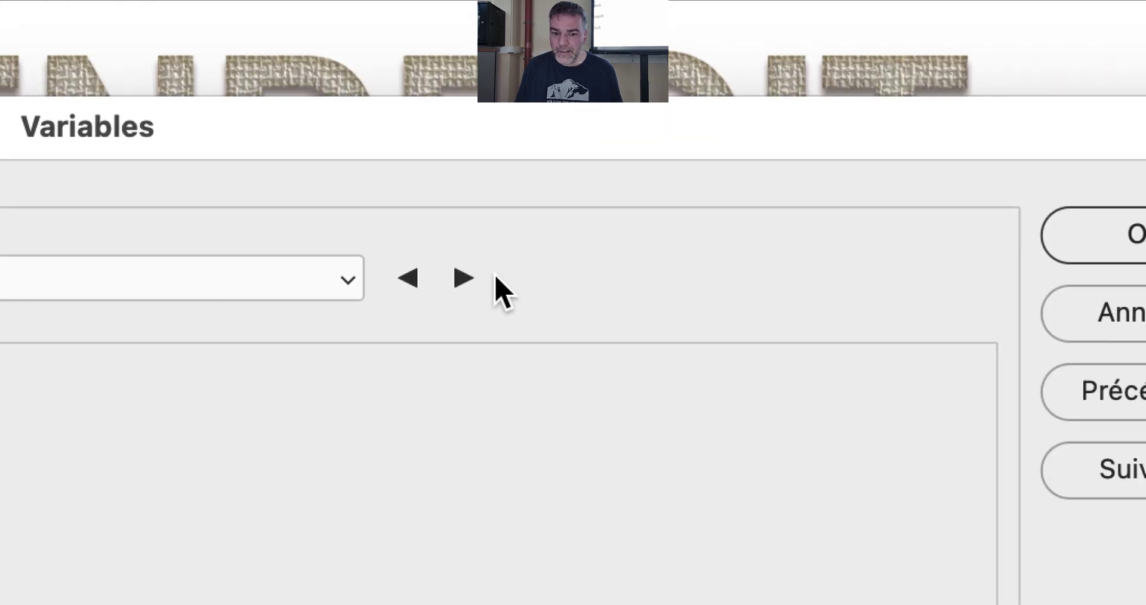
pyautogui.click(491, 280)
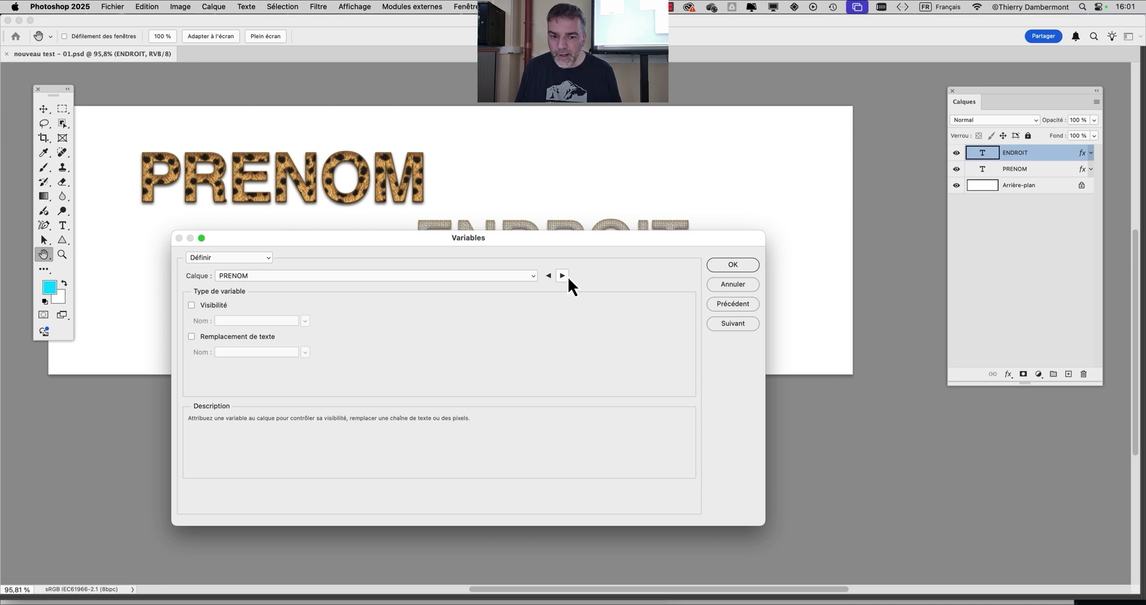
pyautogui.click(566, 277)
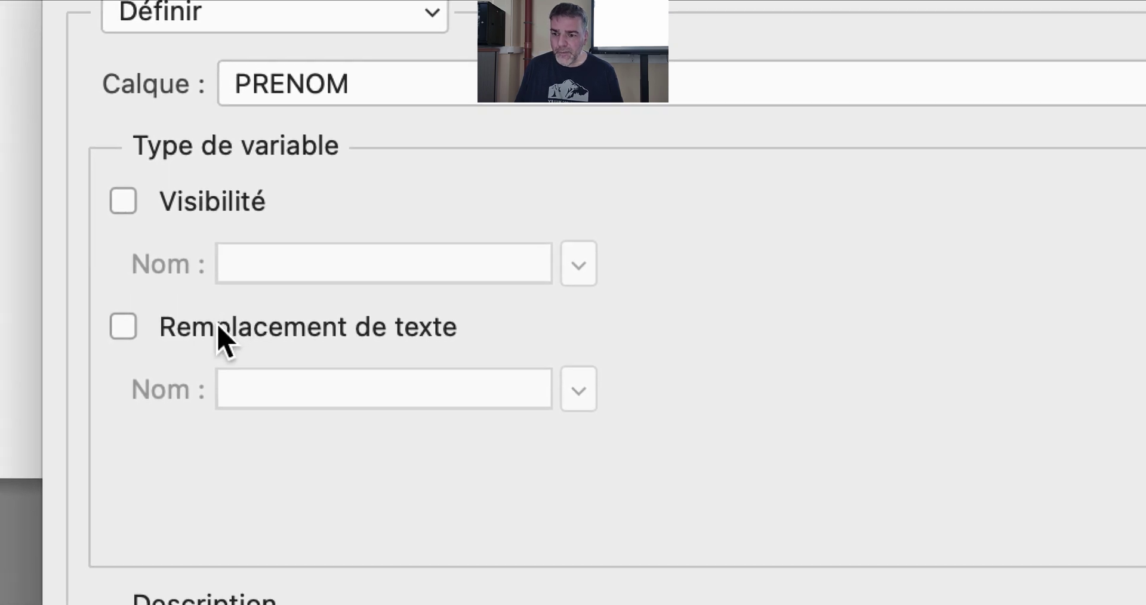
pyautogui.click(218, 327)
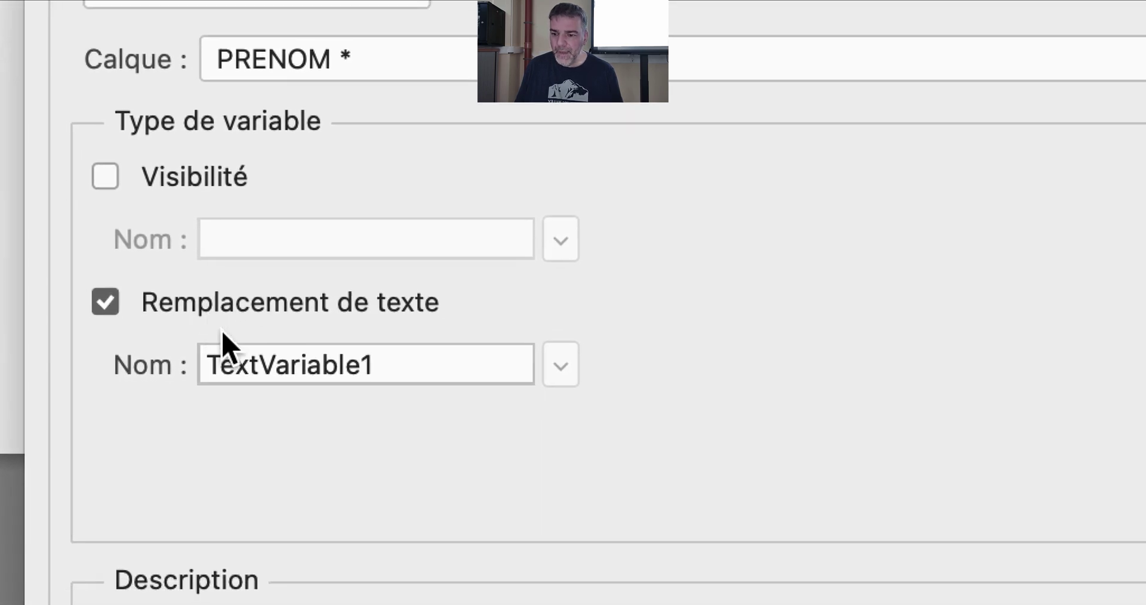
pyautogui.click(391, 389)
pyautogui.moveTo(391, 389); pyautogui.dragTo(282, 390)
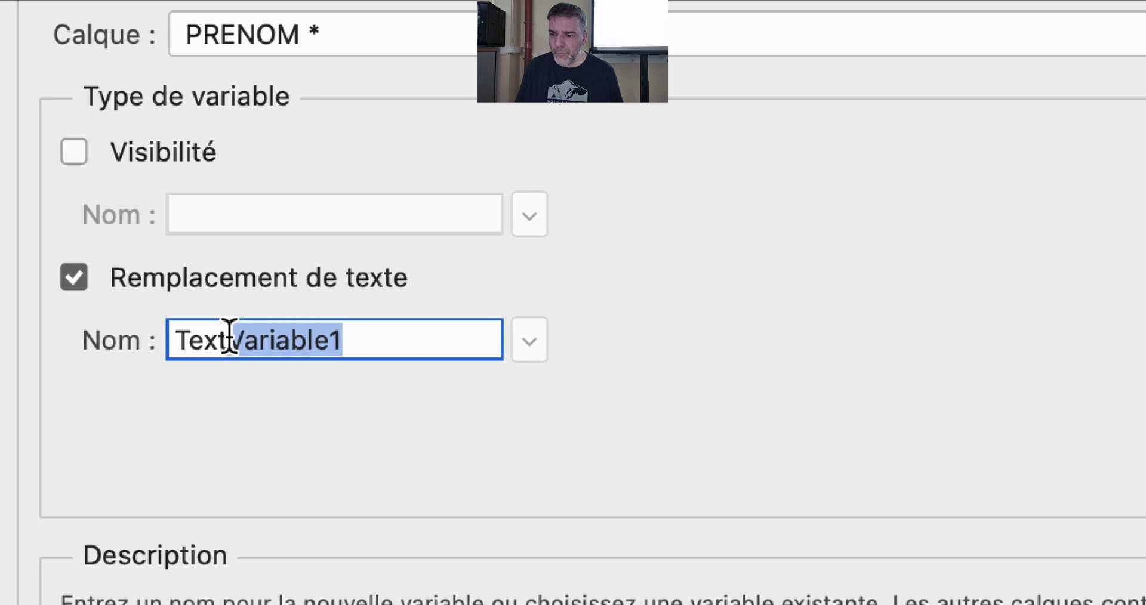
pyautogui.moveTo(229, 337); pyautogui.dragTo(112, 340)
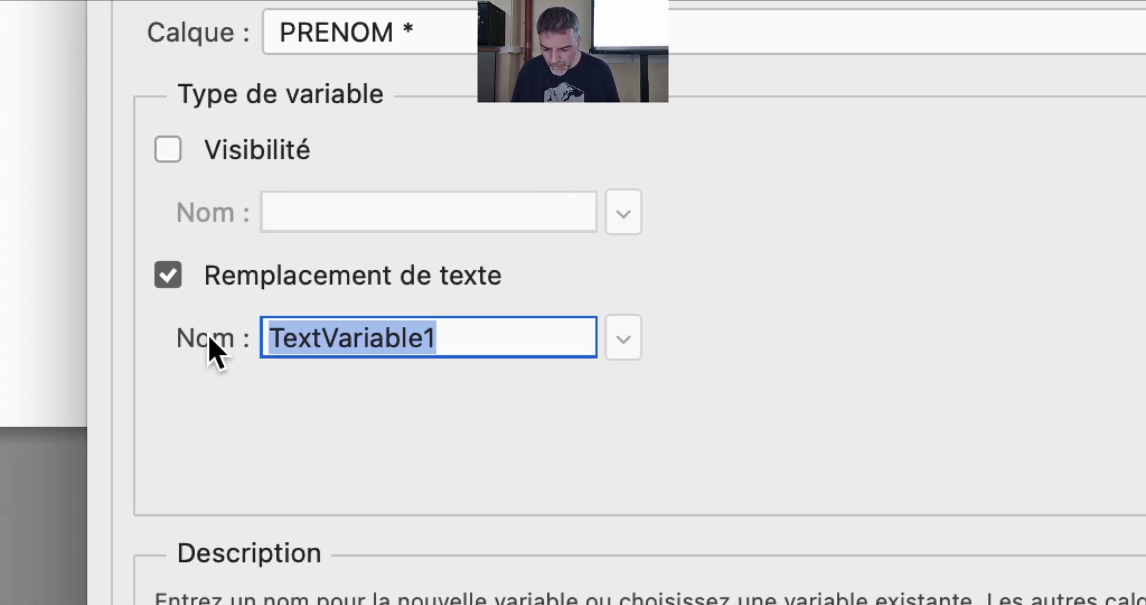
pyautogui.write('PRE')
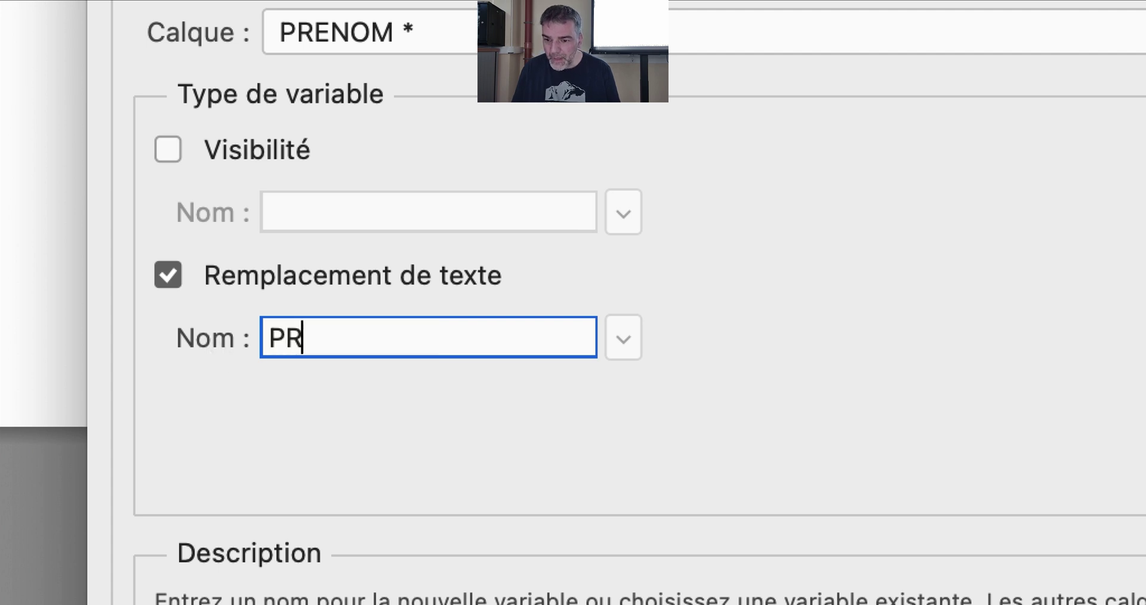
pyautogui.write('NOM')
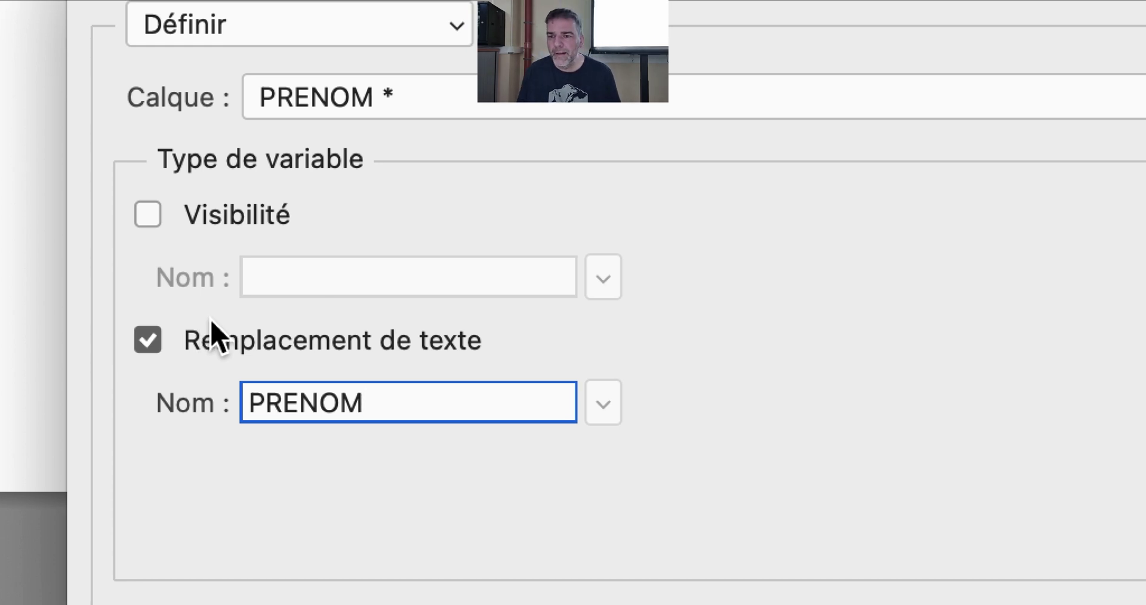
pyautogui.press('Tab')
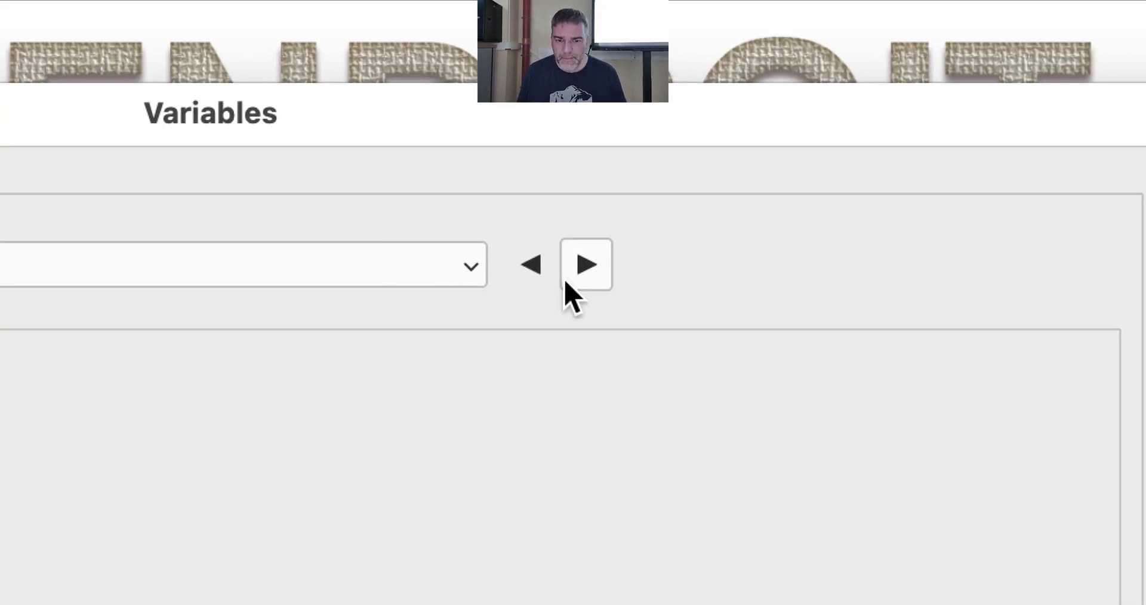
# - Give the ENDROIT layer a text-replacement variable named ENDROIT and apply the dialog
pyautogui.click(446, 262)
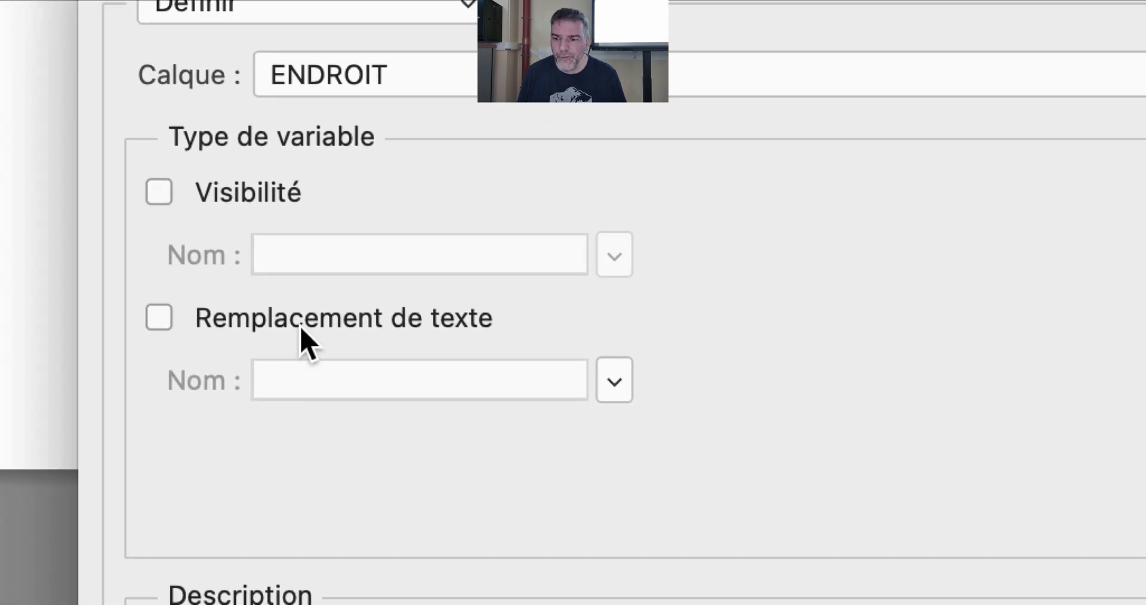
pyautogui.click(301, 329)
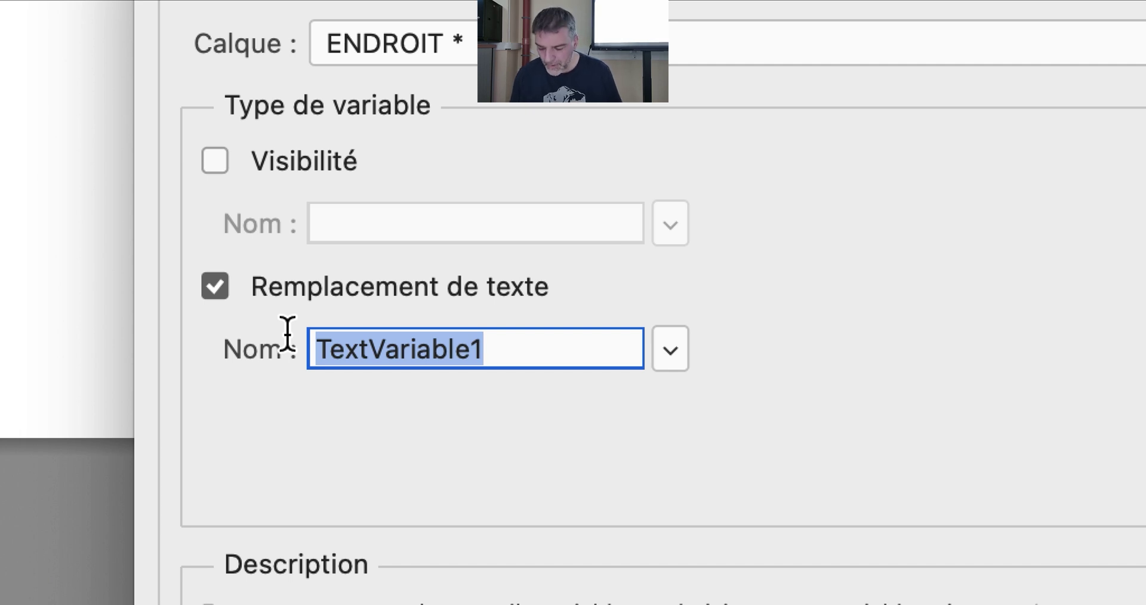
pyautogui.write('ENDROIT')
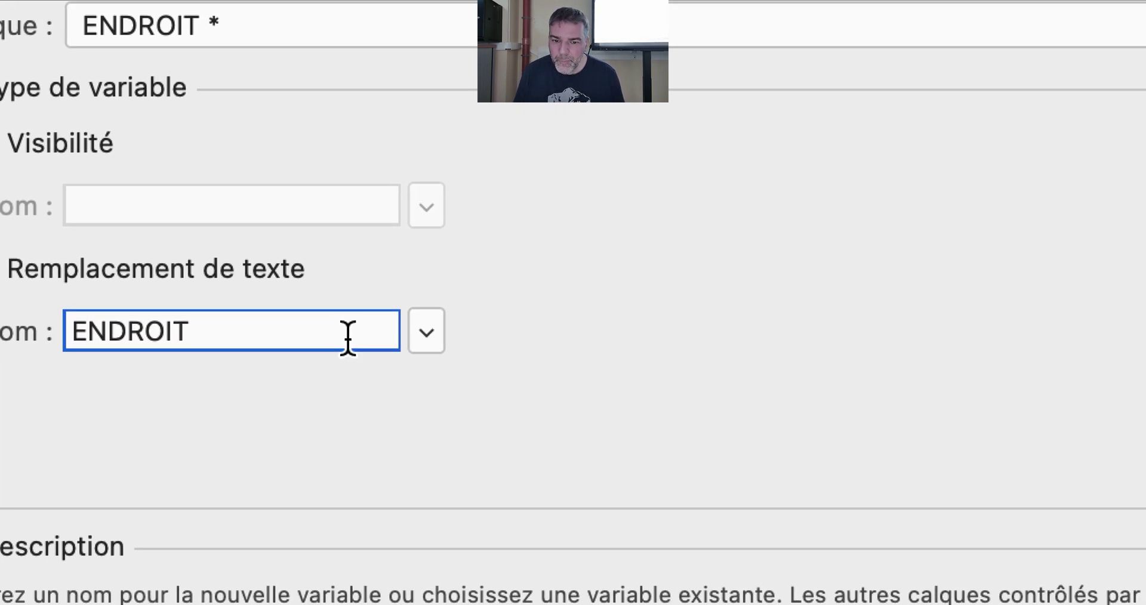
pyautogui.click(674, 359)
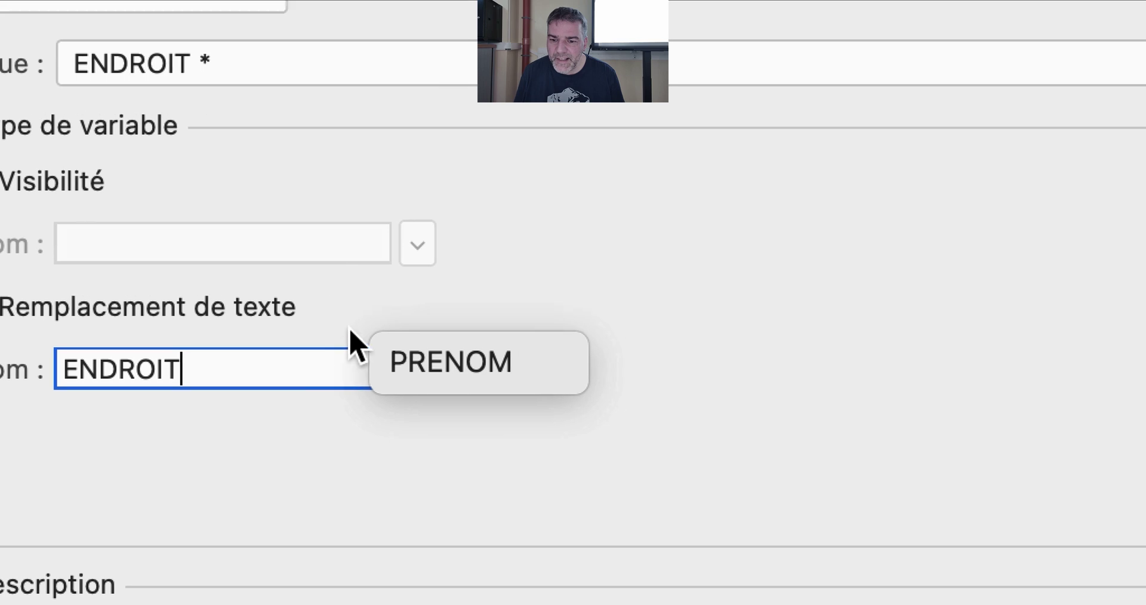
pyautogui.click(352, 340)
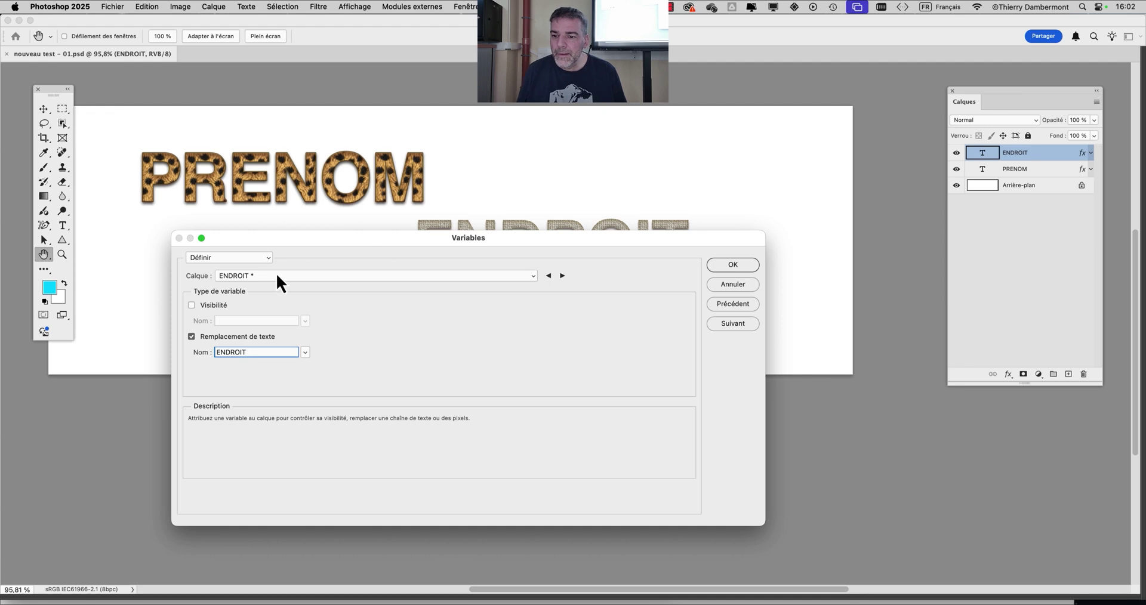
pyautogui.click(734, 267)
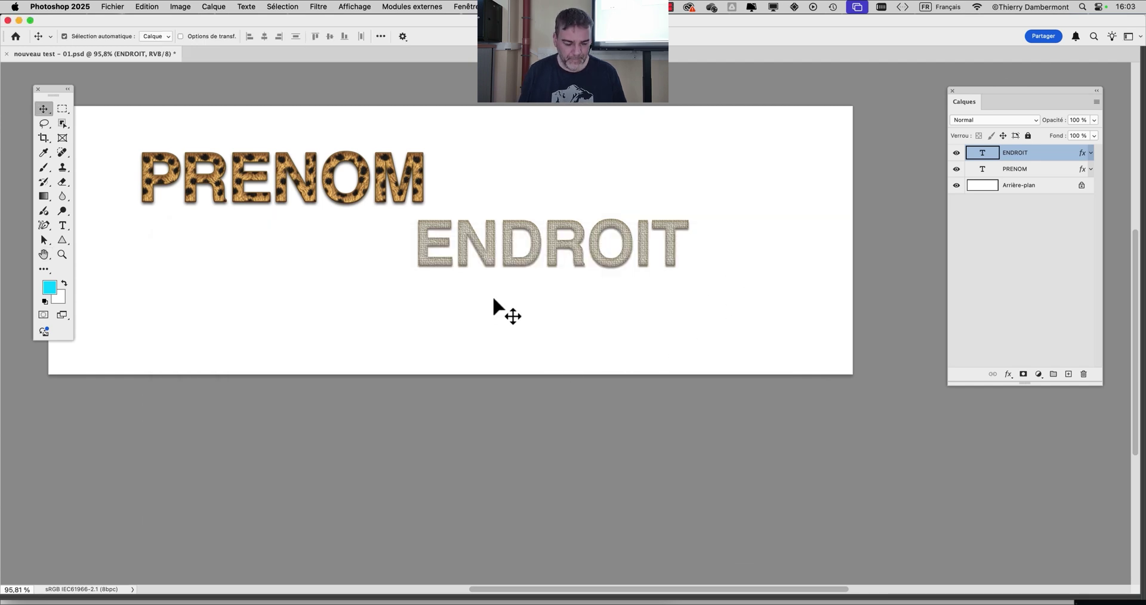
pyautogui.click(167, 6)
pyautogui.moveTo(202, 195)
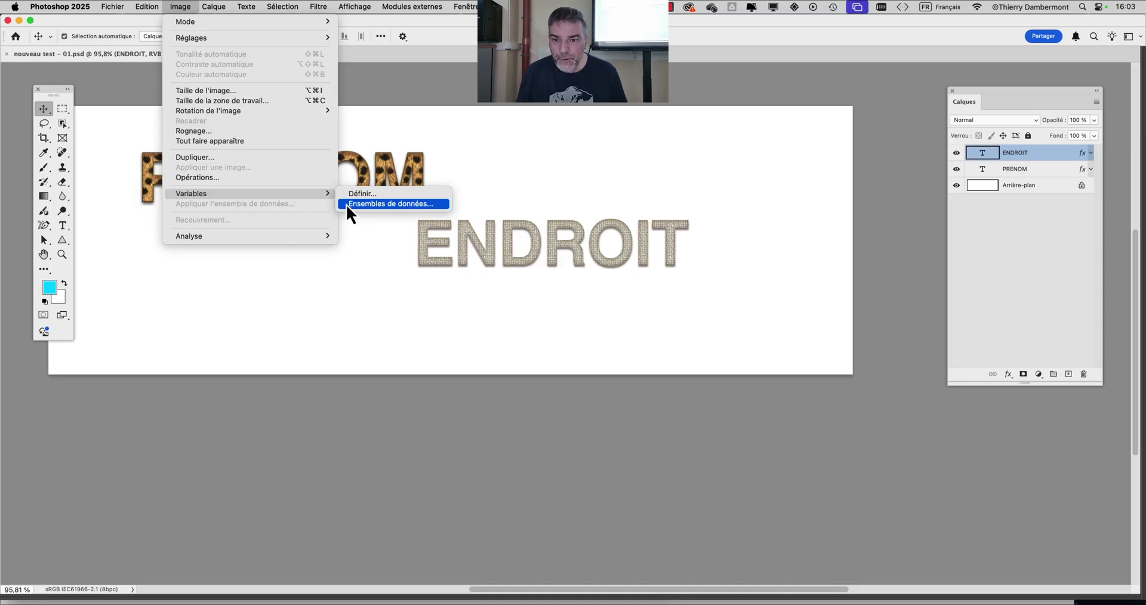
pyautogui.click(344, 206)
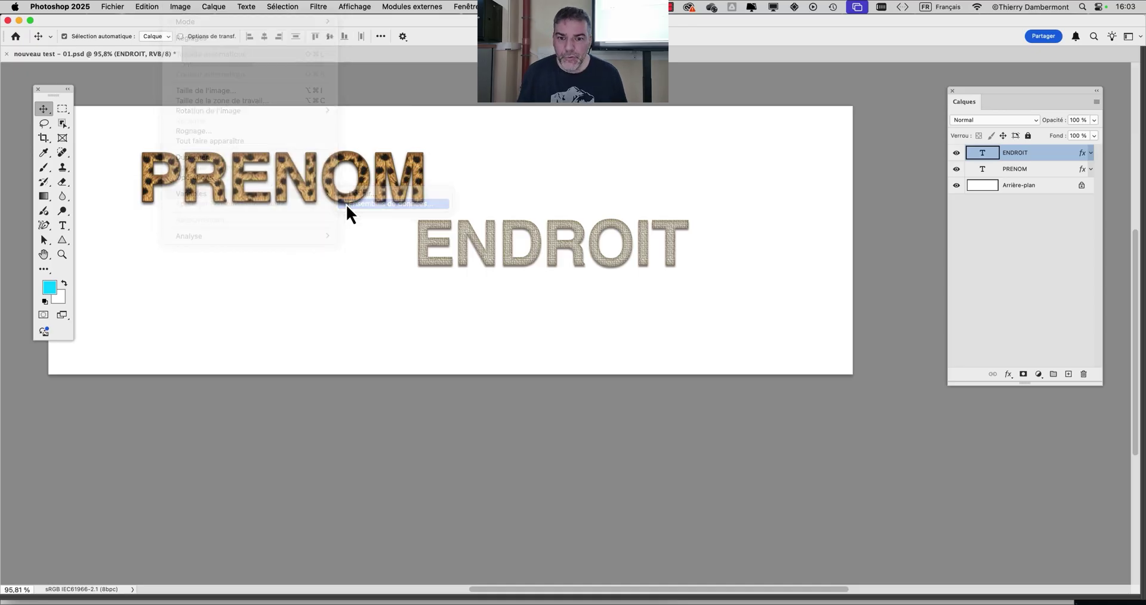
pyautogui.moveTo(504, 243); pyautogui.dragTo(493, 274)
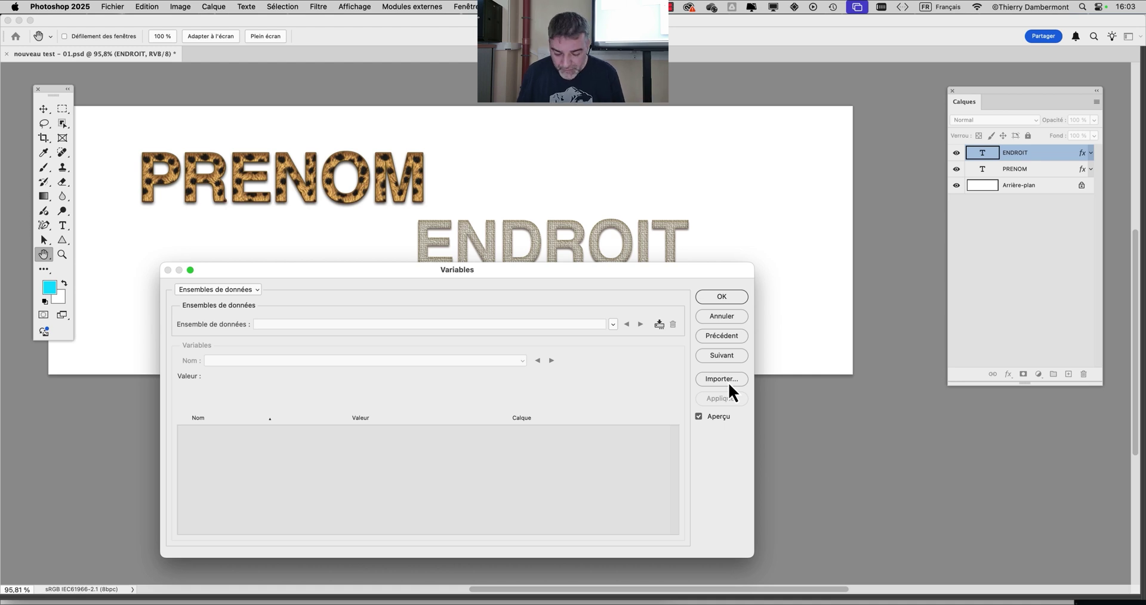
pyautogui.press('alt')
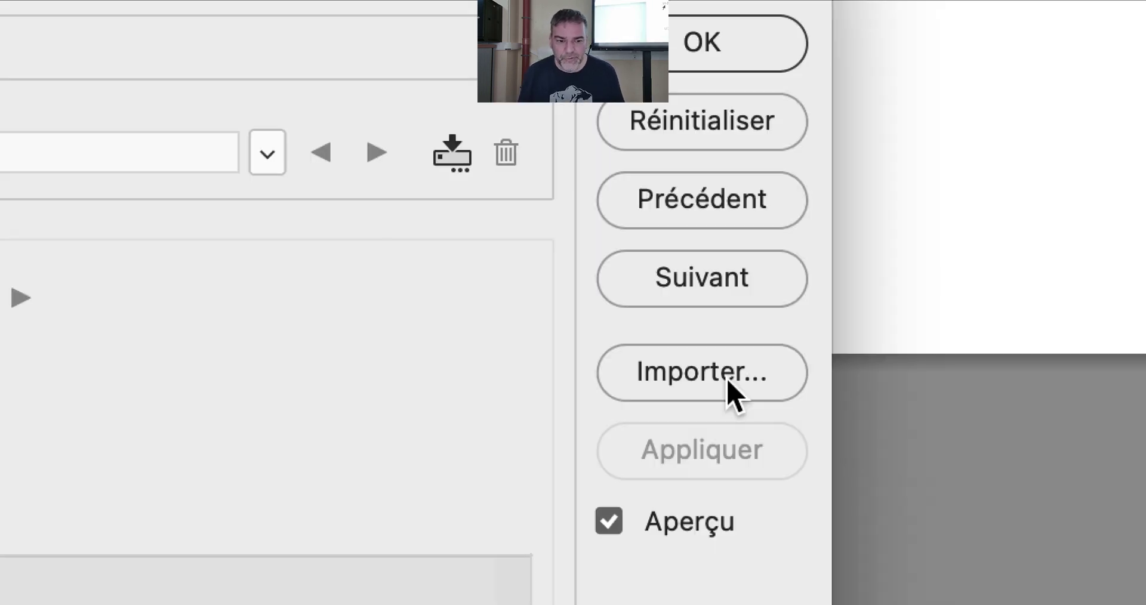
pyautogui.click(728, 382)
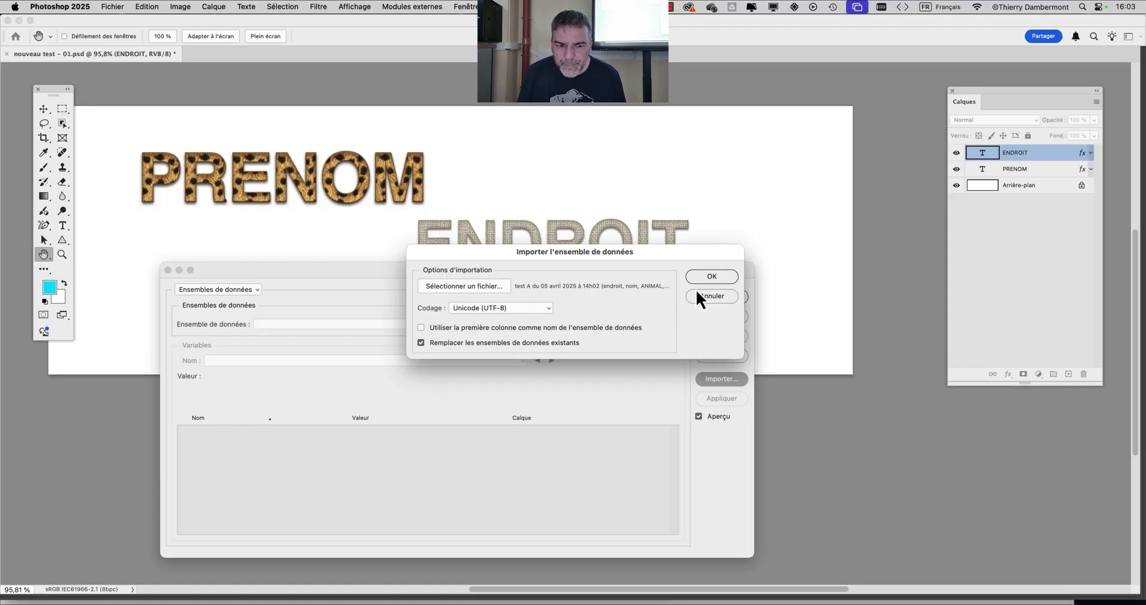
pyautogui.click(712, 276)
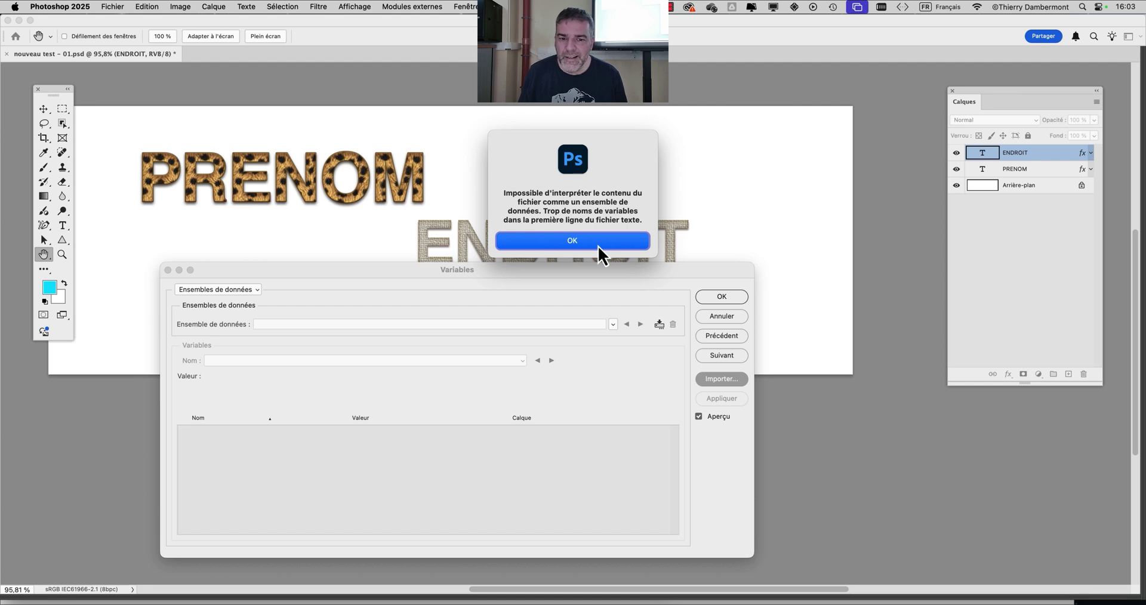
pyautogui.click(597, 245)
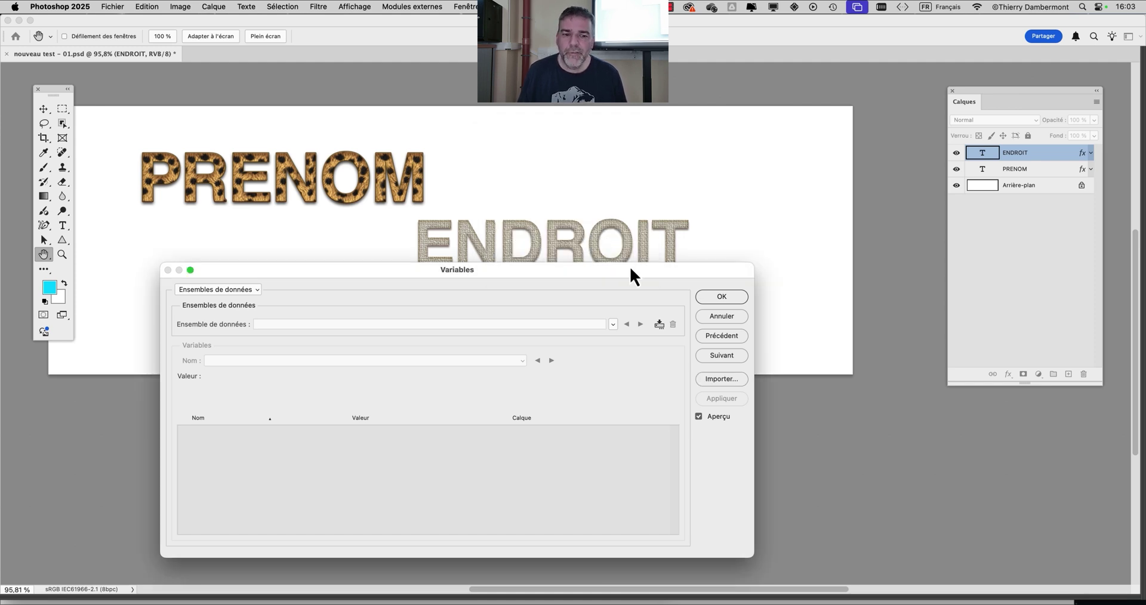
pyautogui.click(716, 300)
pyautogui.press('v')
pyautogui.hscroll(3, 466, 228)
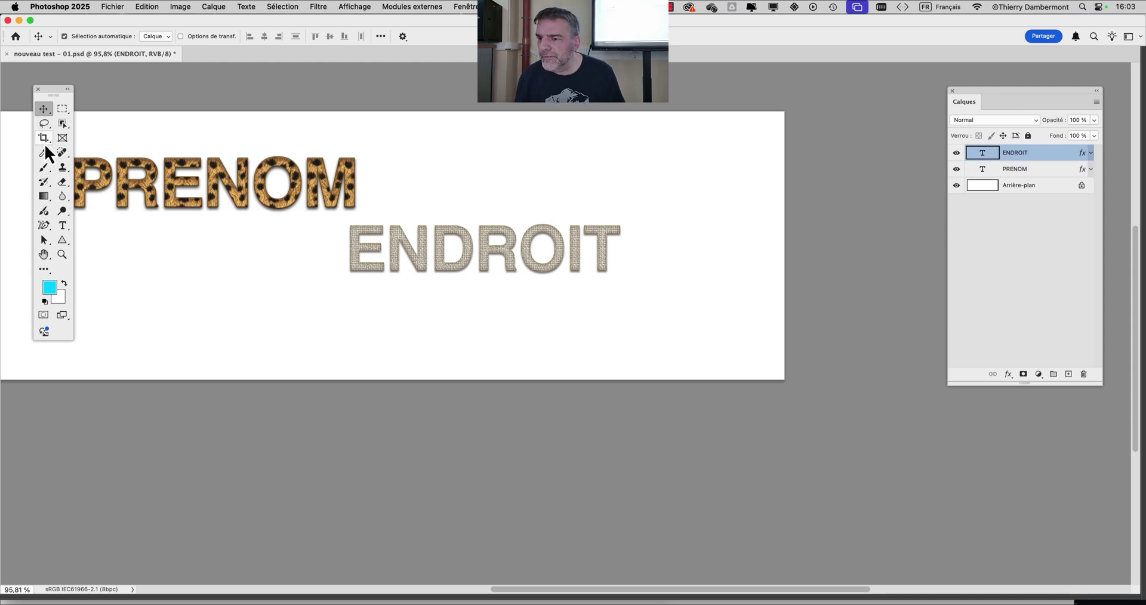
# - Add a new layer and draw a square rectangular selection above ENDROIT
pyautogui.moveTo(997, 102); pyautogui.dragTo(865, 135)
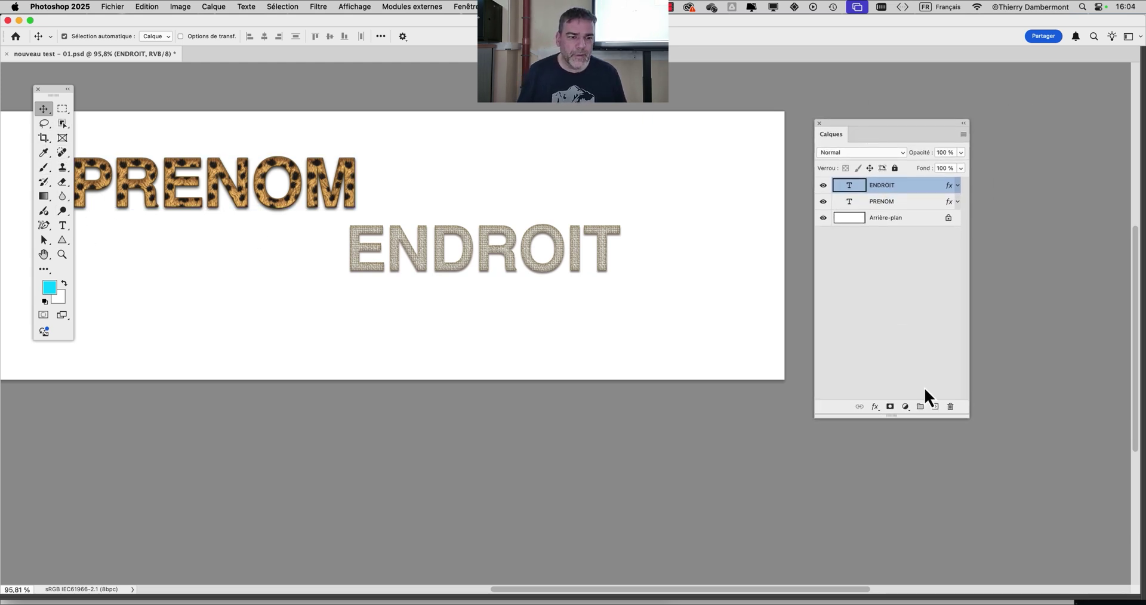
pyautogui.moveTo(965, 416); pyautogui.dragTo(967, 297)
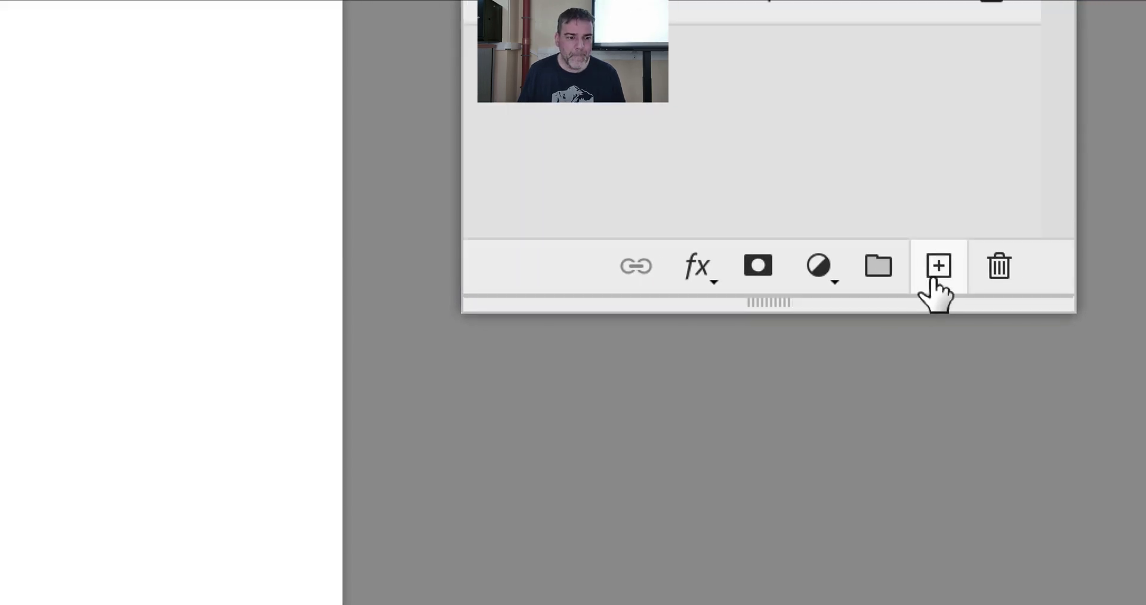
pyautogui.click(934, 440)
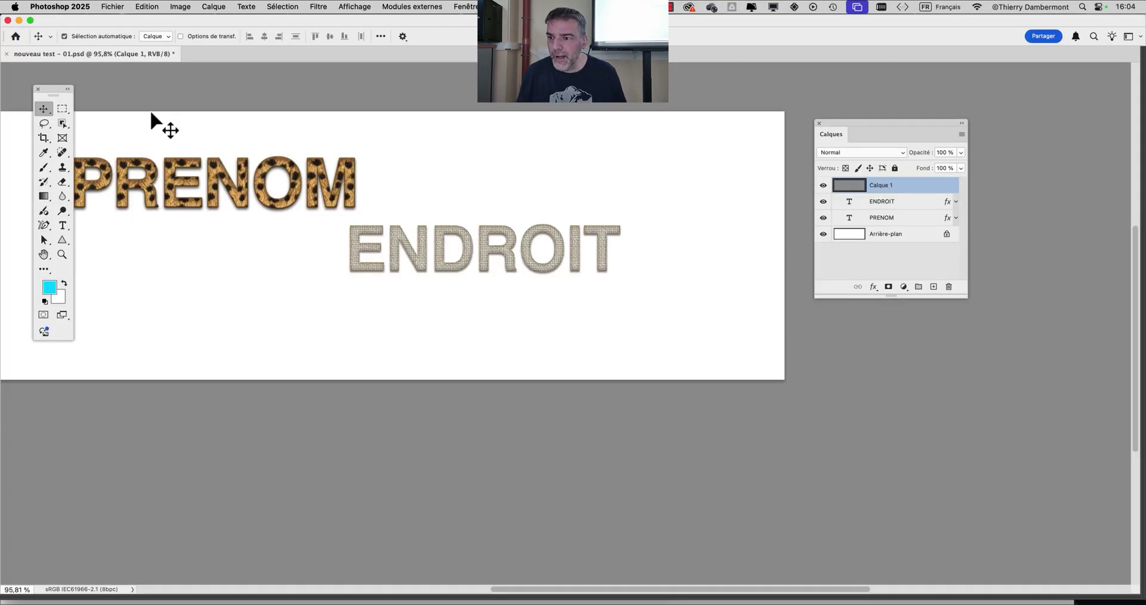
pyautogui.moveTo(55, 90); pyautogui.dragTo(117, 90)
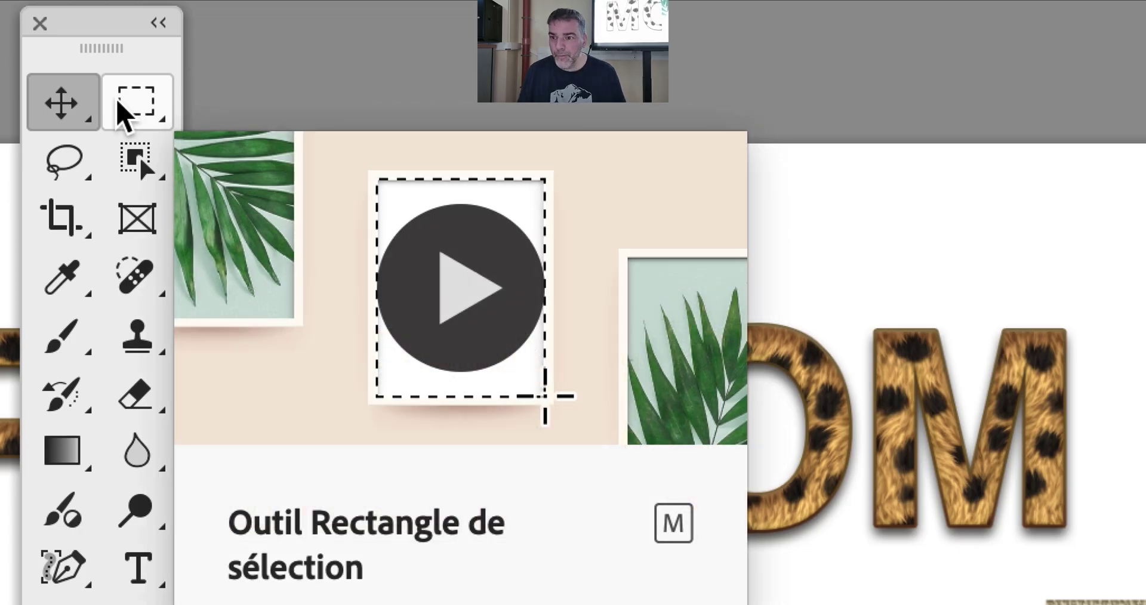
pyautogui.click(119, 103)
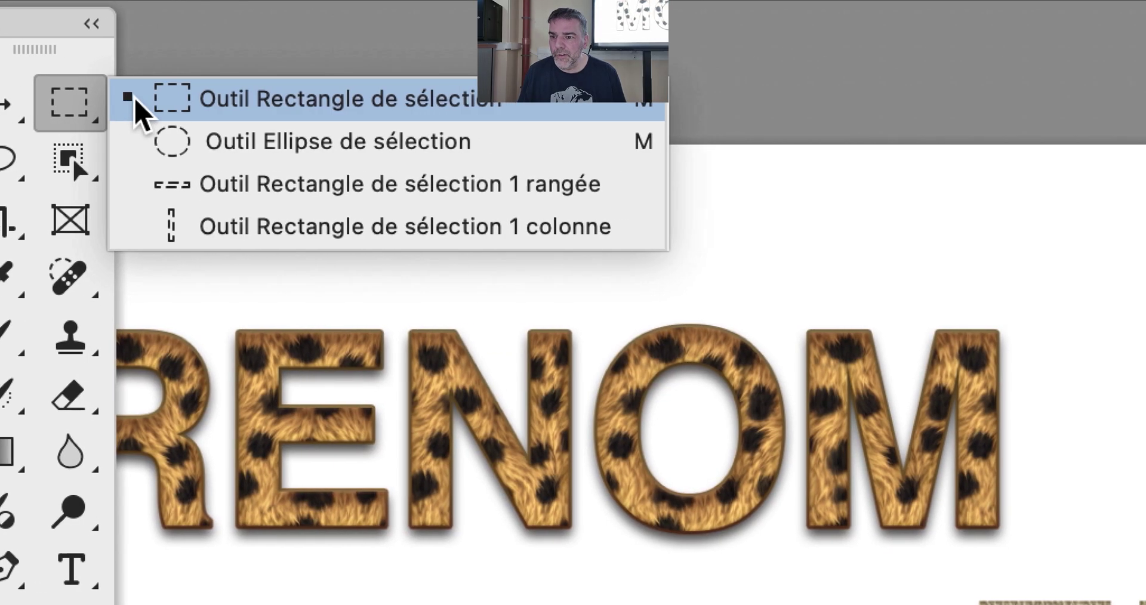
pyautogui.click(203, 97)
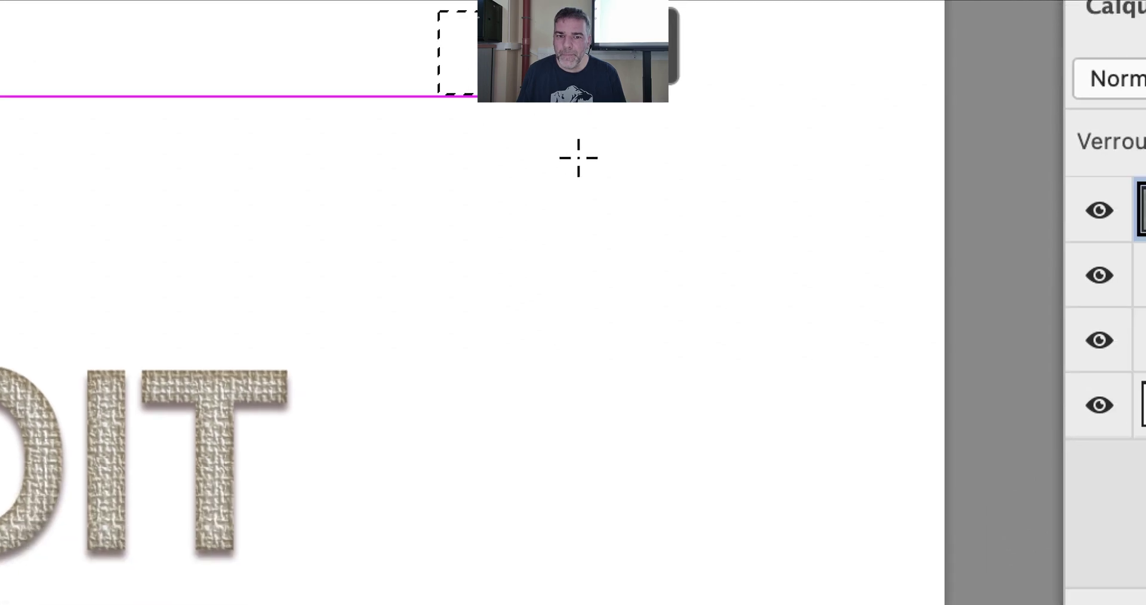
pyautogui.moveTo(578, 158); pyautogui.dragTo(815, 333)
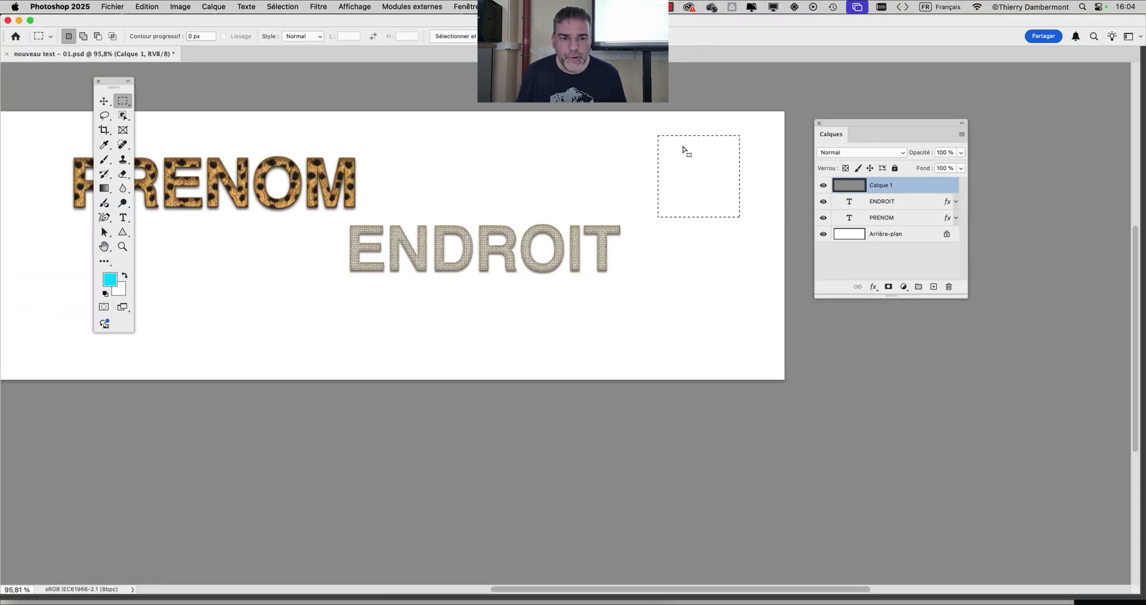
pyautogui.moveTo(684, 148); pyautogui.dragTo(434, 148)
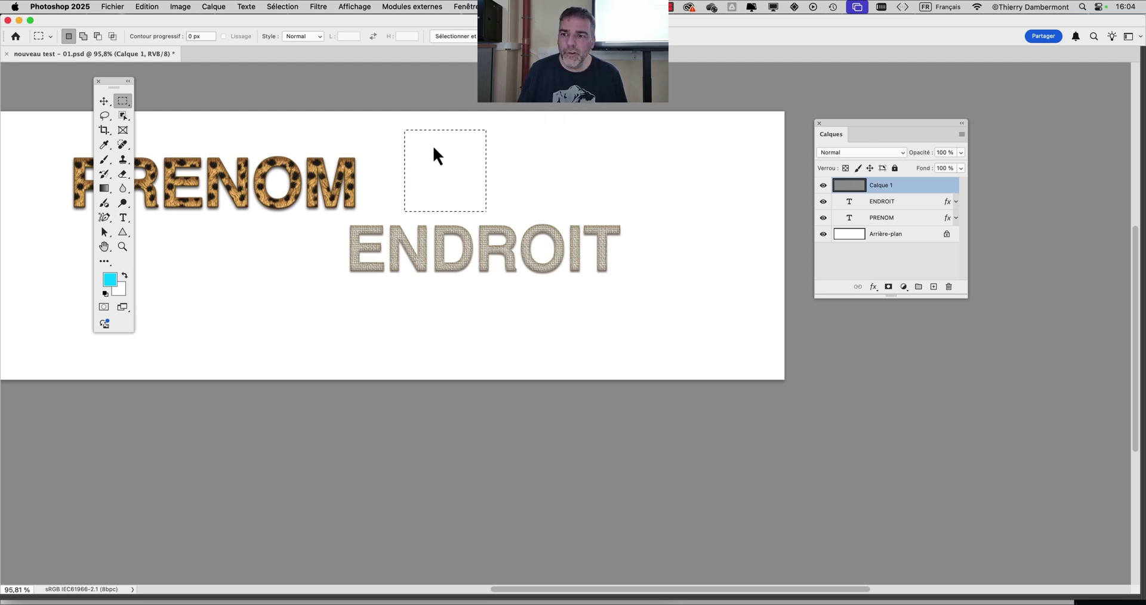
pyautogui.click(550, 161)
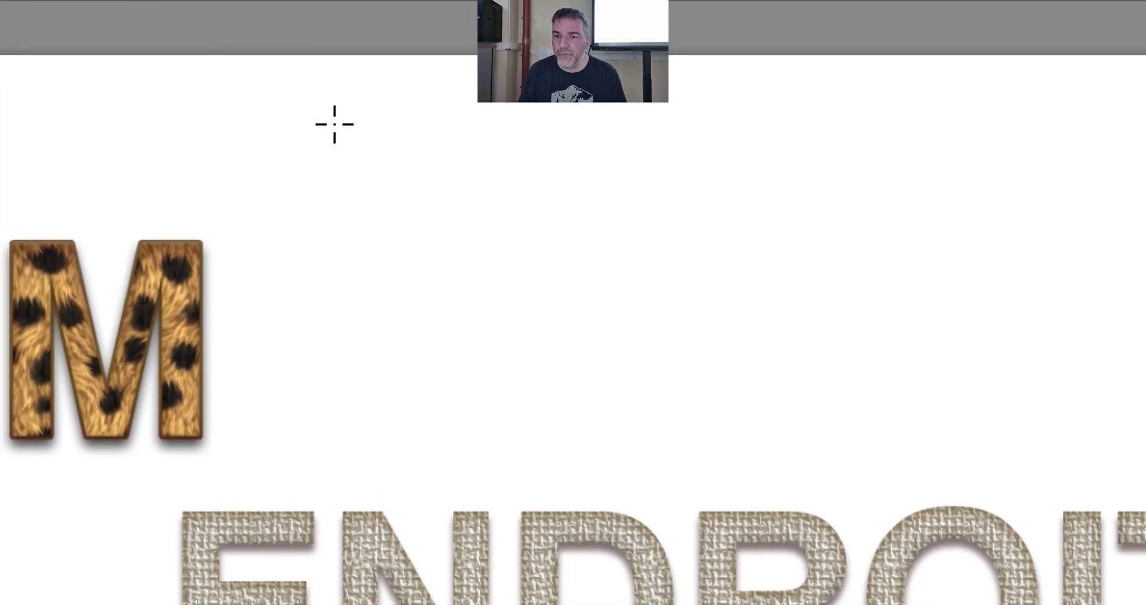
pyautogui.moveTo(334, 124); pyautogui.dragTo(747, 461)
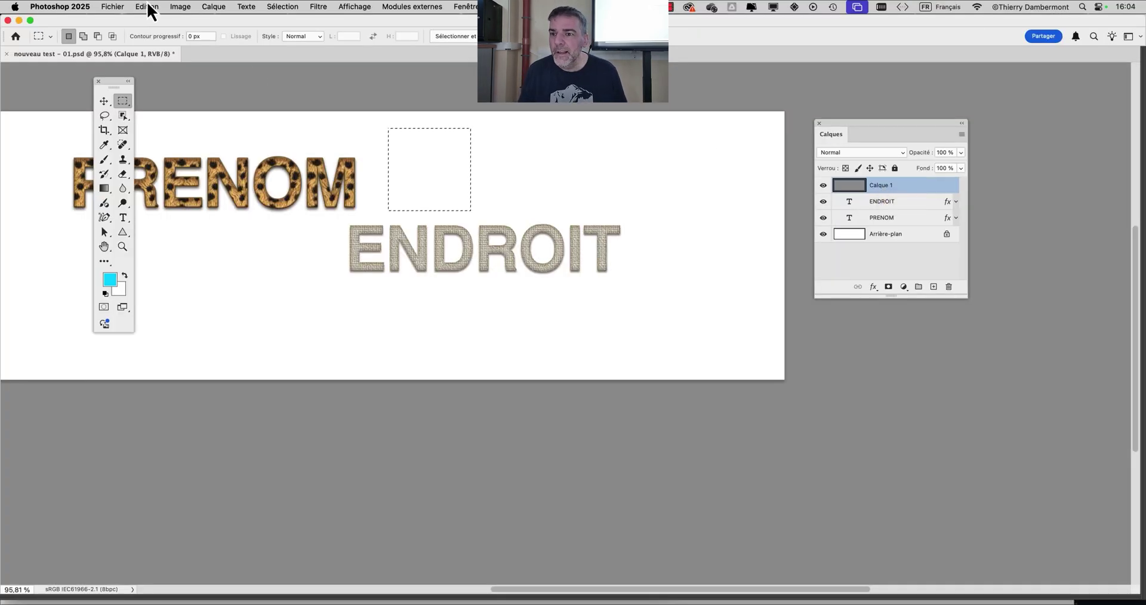
# - Fill the square selection with magenta (#cd32c8) via Edition > Remplir
pyautogui.click(148, 8)
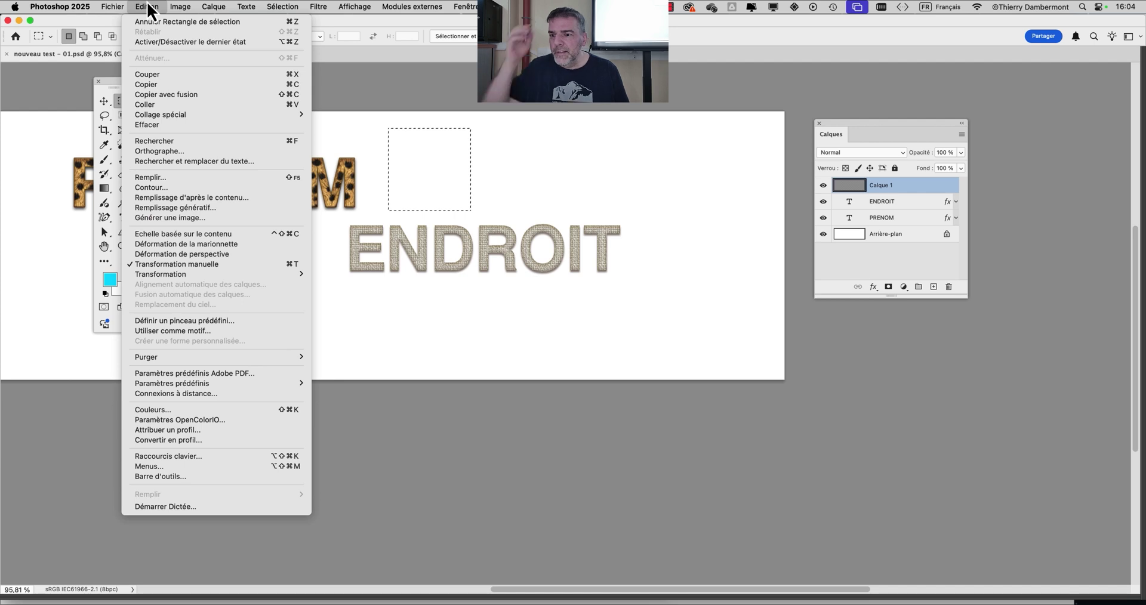
pyautogui.click(170, 177)
pyautogui.click(232, 105)
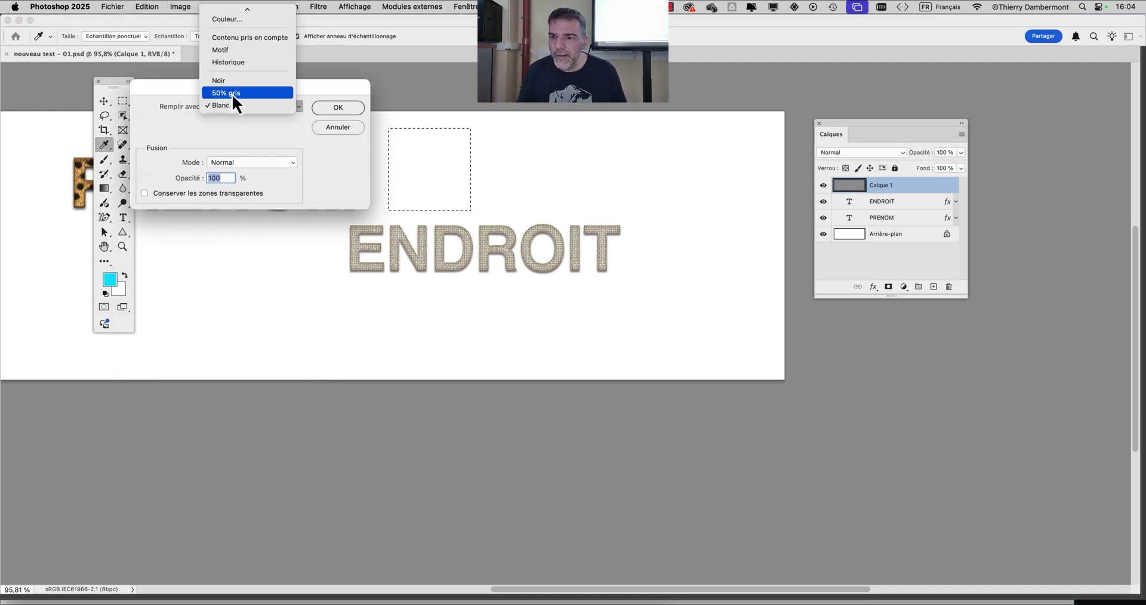
pyautogui.click(238, 20)
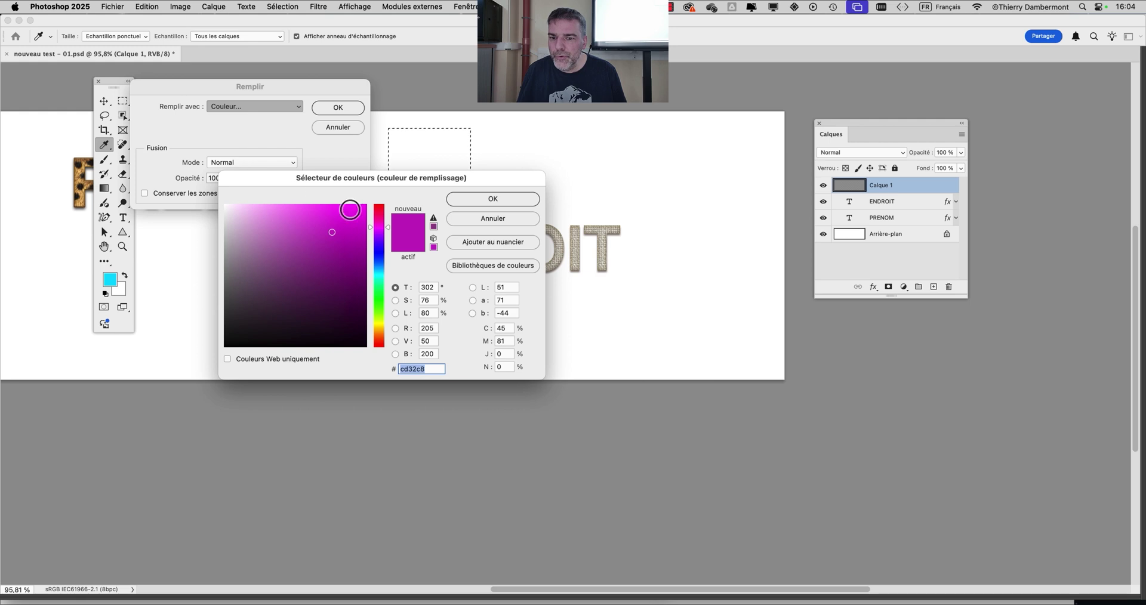
pyautogui.click(461, 203)
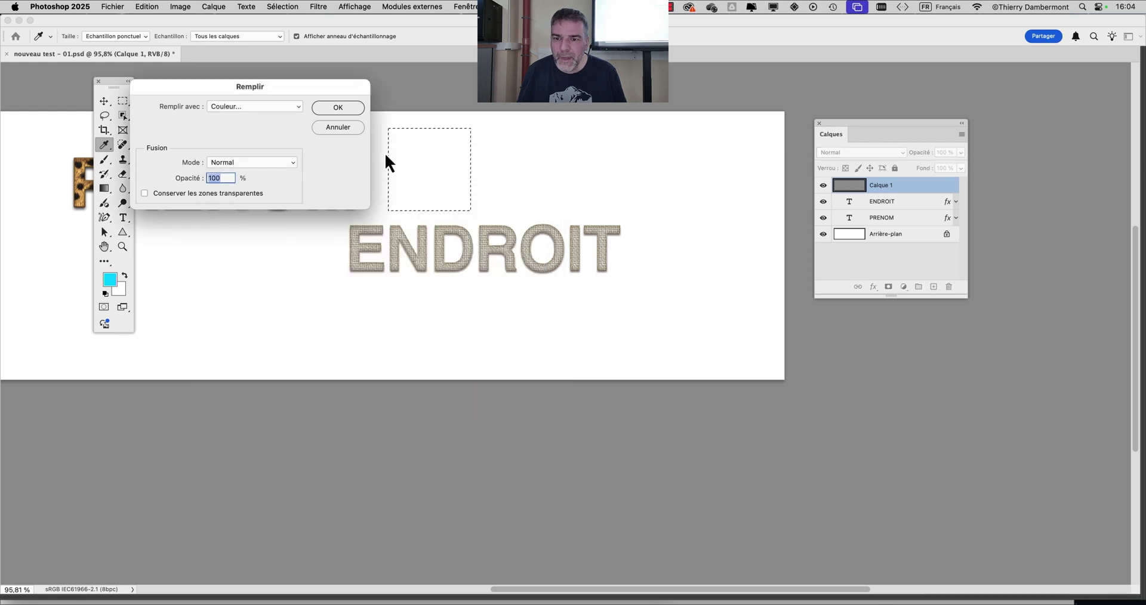
pyautogui.click(336, 111)
# - Deselect, then Alt-drag the magenta square right twice, creating Calque 1 copie and Calque 1 copie 2
pyautogui.press('m')
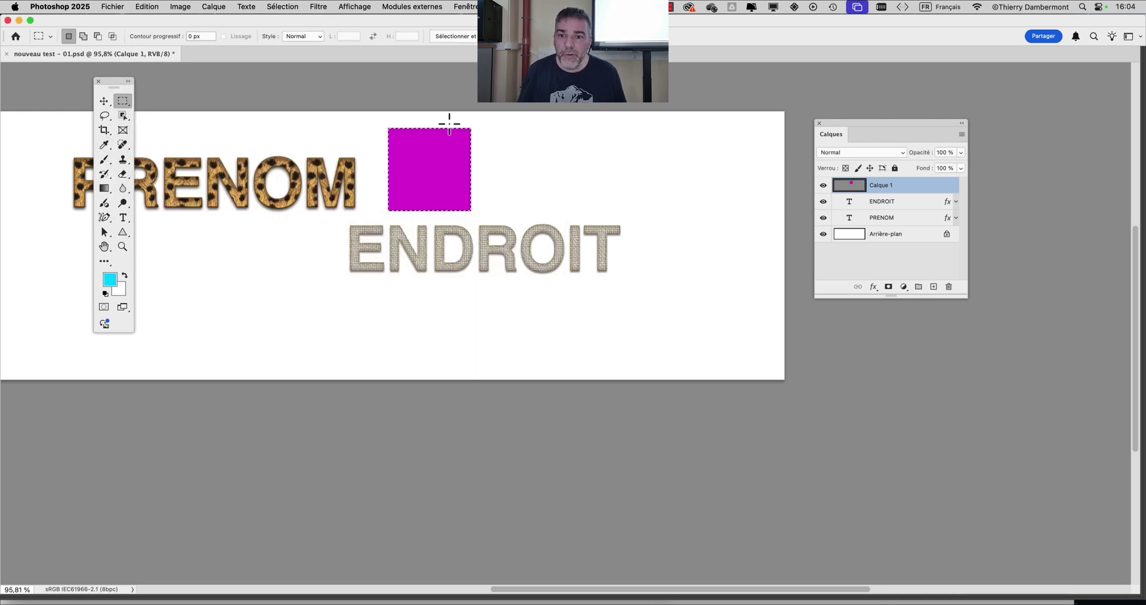
pyautogui.click(287, 6)
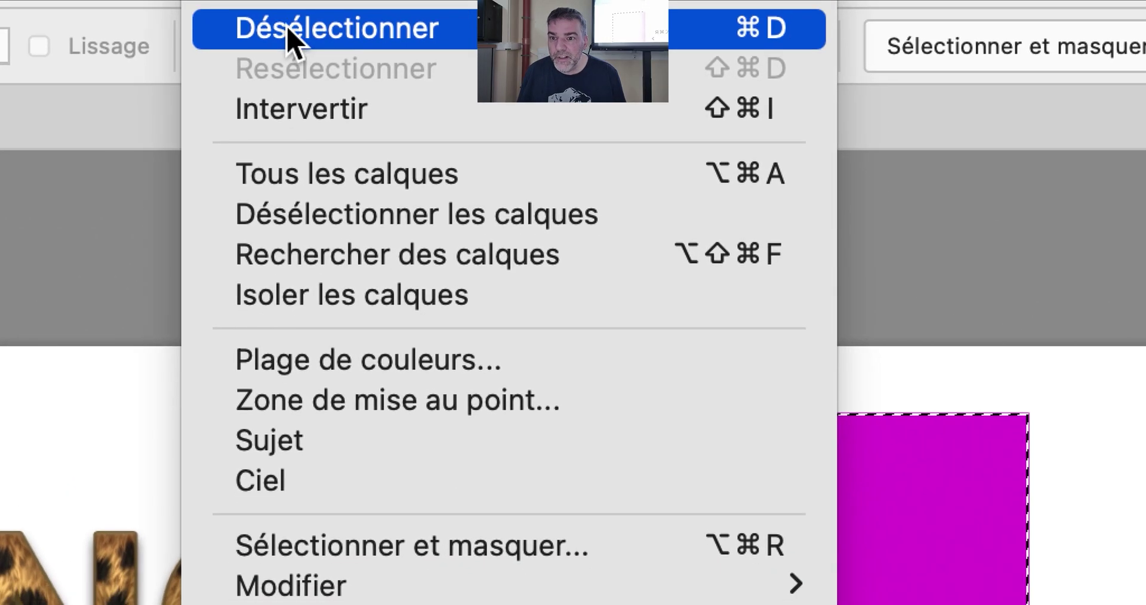
pyautogui.click(280, 30)
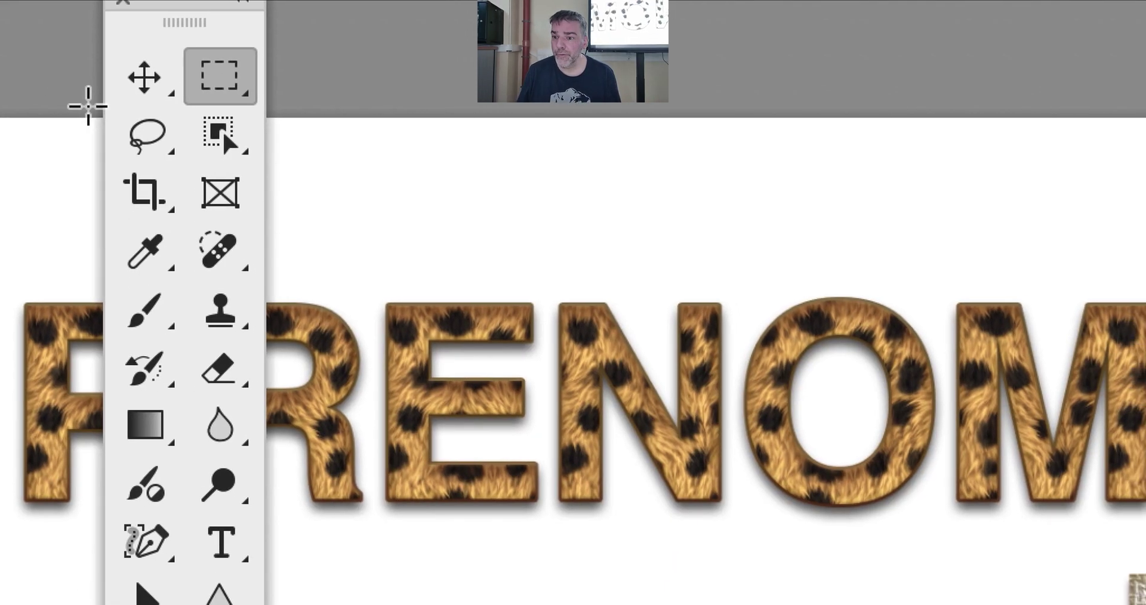
pyautogui.click(152, 120)
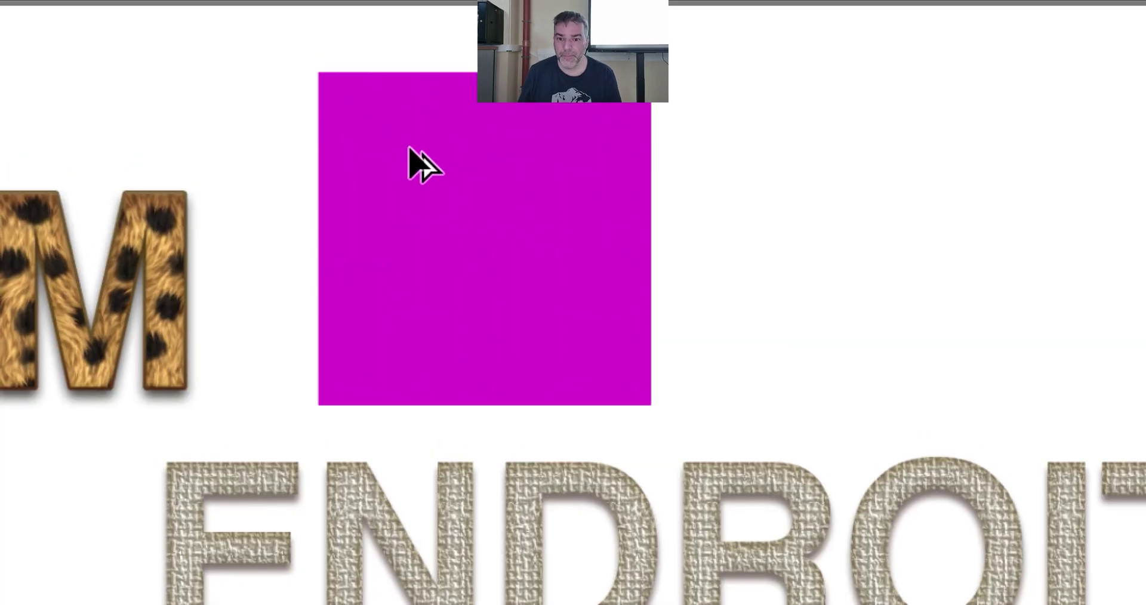
pyautogui.moveTo(414, 150); pyautogui.dragTo(965, 149)
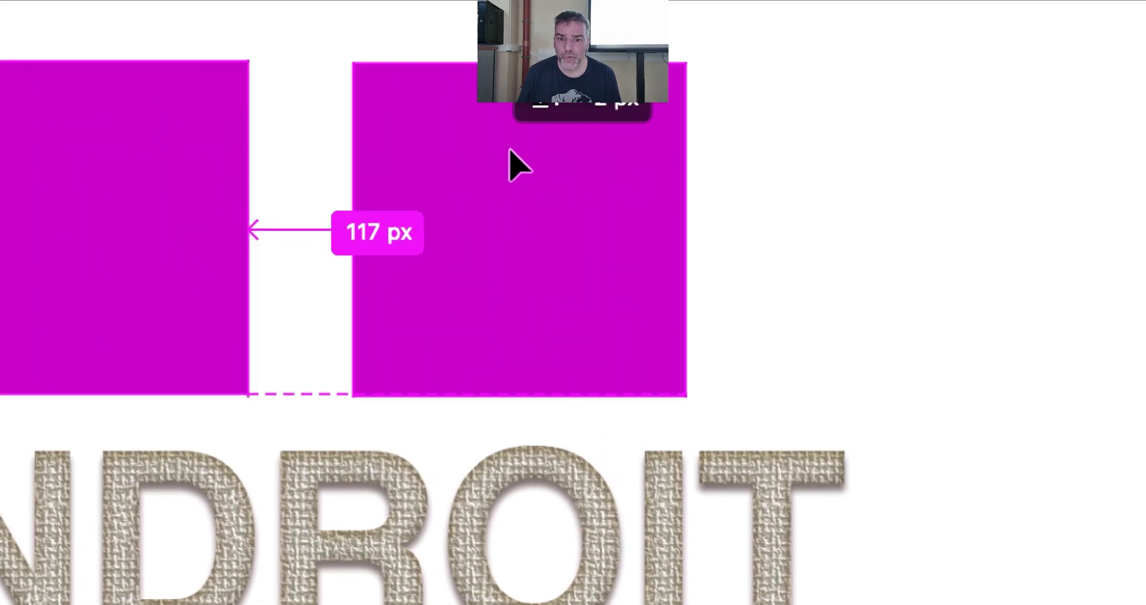
pyautogui.moveTo(524, 150); pyautogui.dragTo(622, 148)
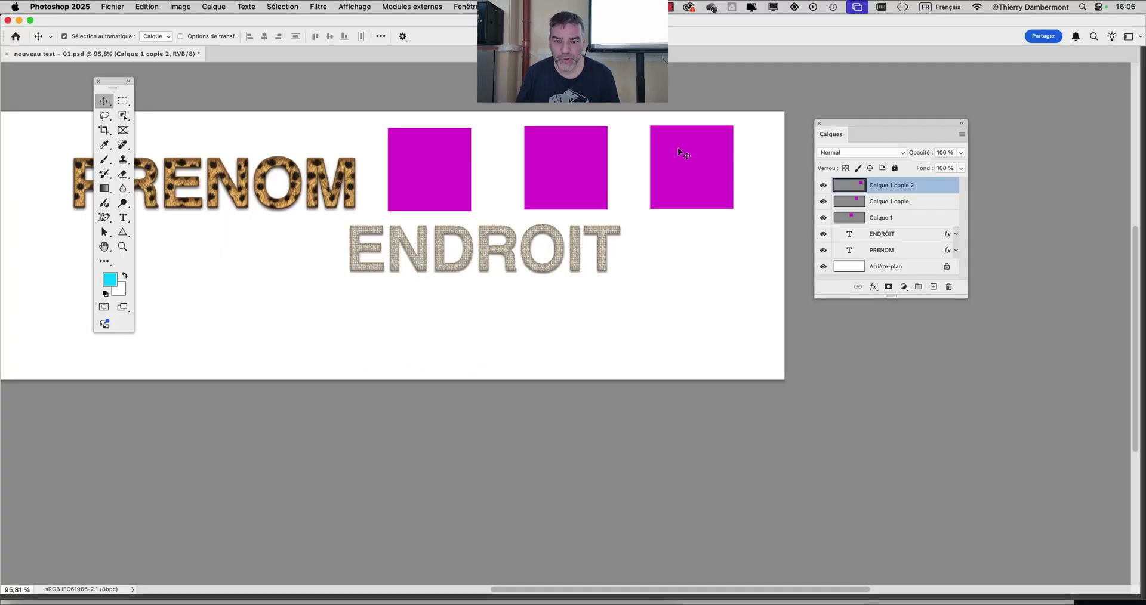
pyautogui.keyDown('super'); pyautogui.click(895, 219); pyautogui.keyUp('super')
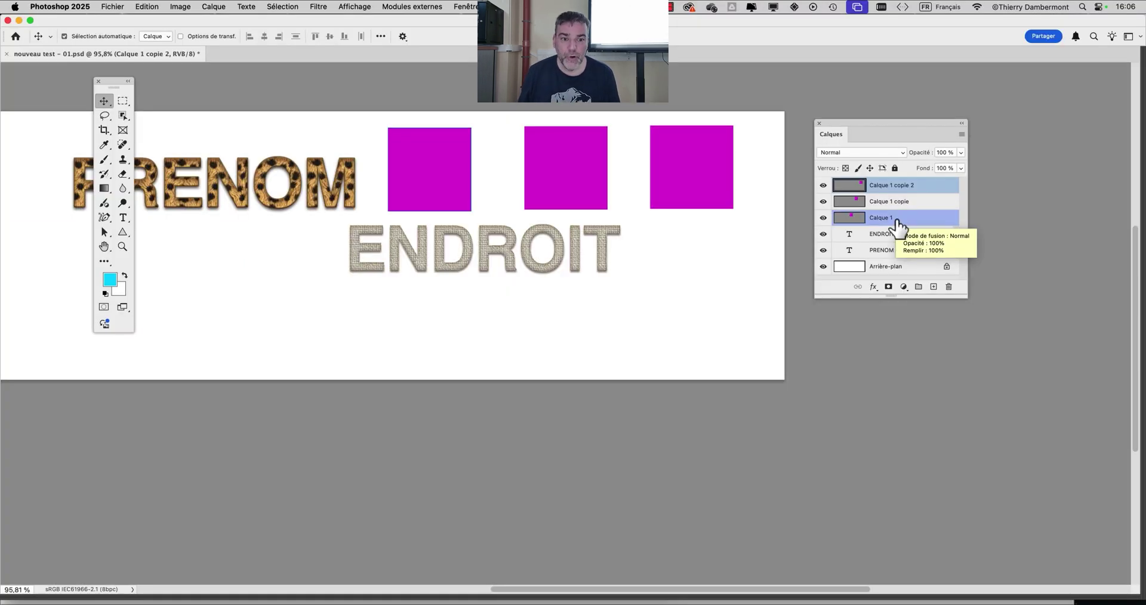
pyautogui.click(731, 81)
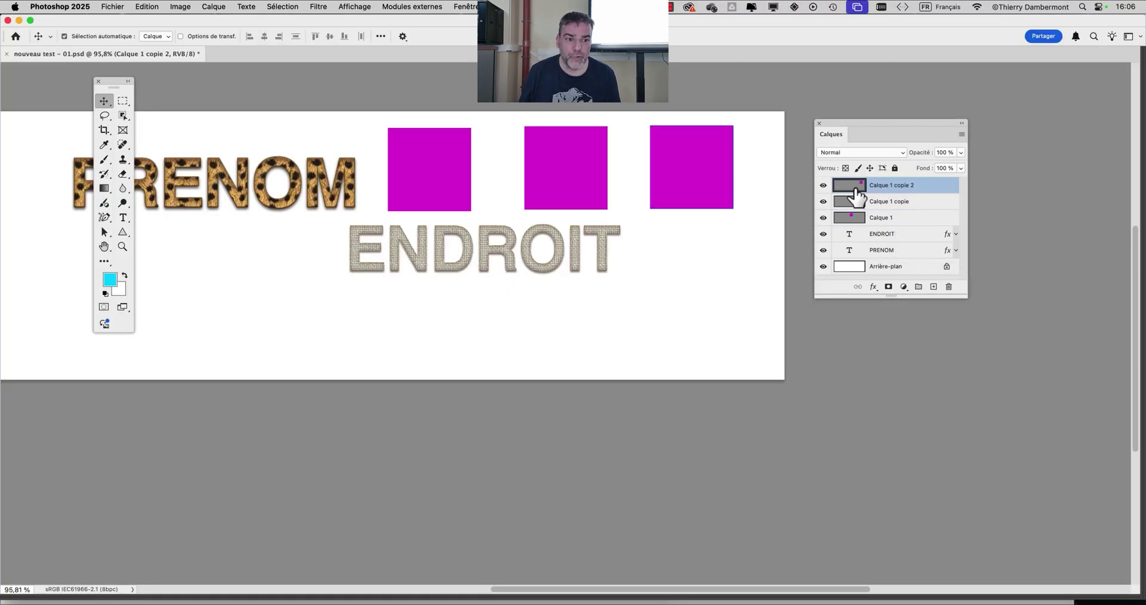
# - Shift the third square's hue to red-orange with Hue/Saturation
pyautogui.press('super+u')
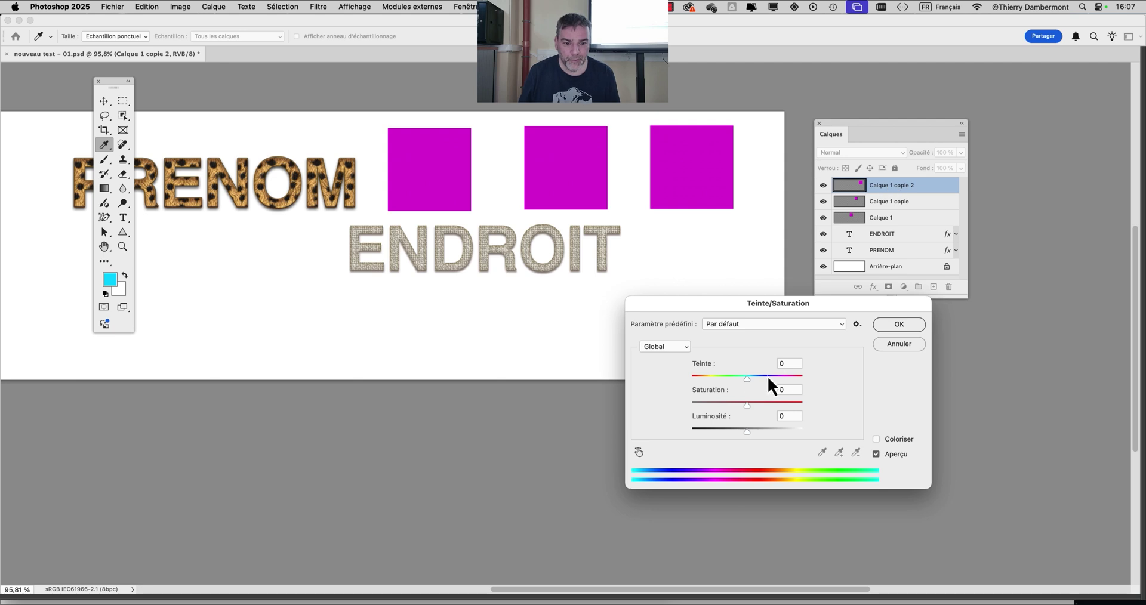
pyautogui.moveTo(723, 377); pyautogui.dragTo(779, 374)
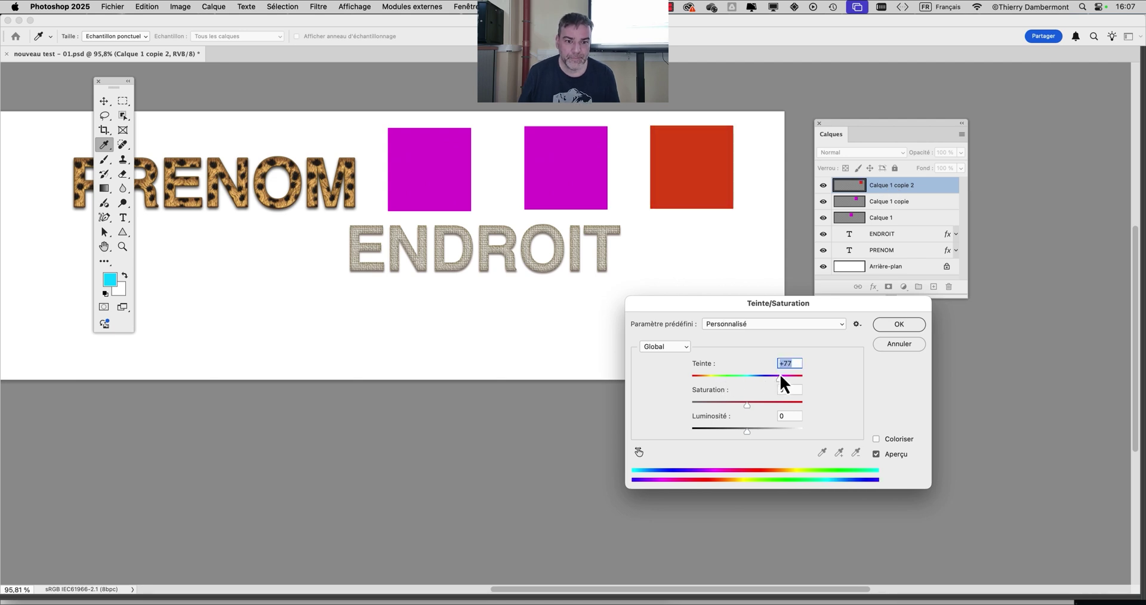
pyautogui.click(899, 326)
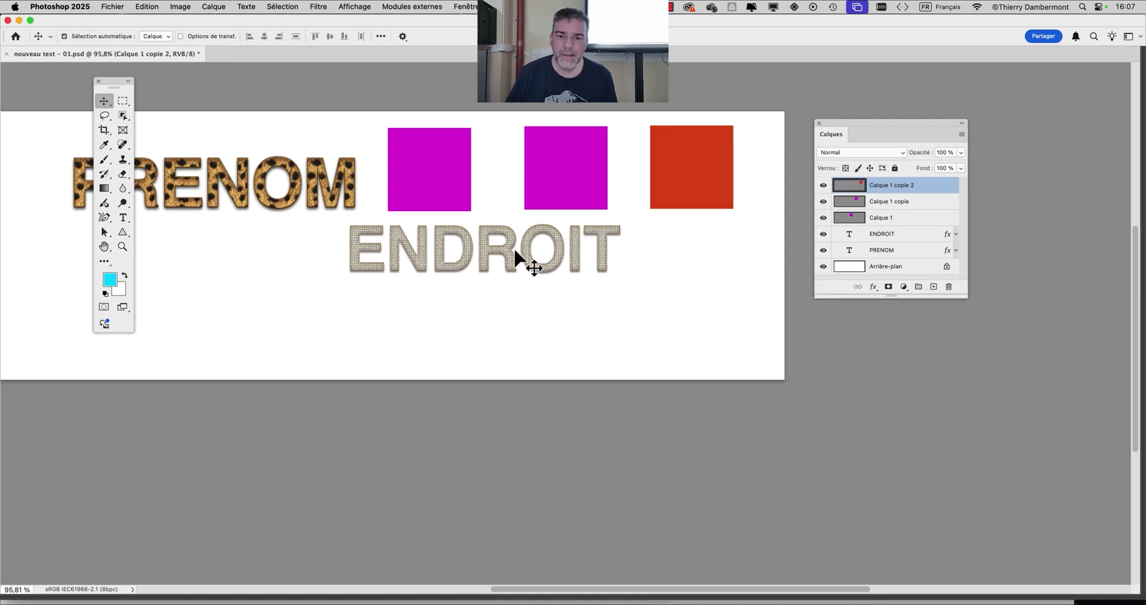
# - Select only the middle square's layer, Calque 1 copie
pyautogui.keyDown('shift'); pyautogui.click(438, 169); pyautogui.keyUp('shift')
pyautogui.click(677, 180)
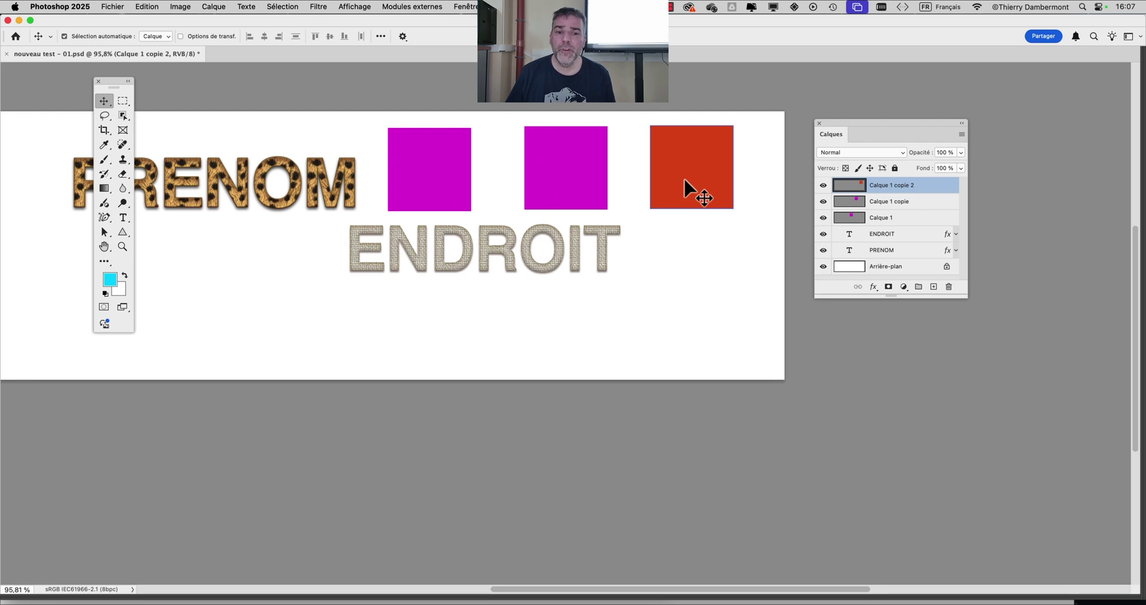
pyautogui.keyDown('shift'); pyautogui.click(592, 168); pyautogui.keyUp('shift')
pyautogui.click(872, 186)
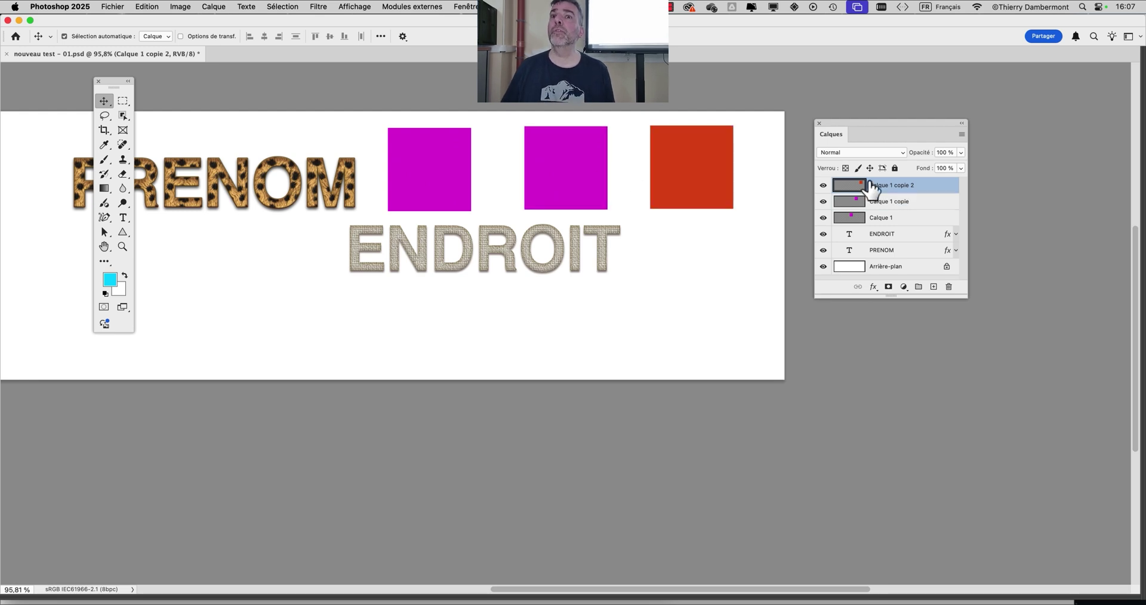
pyautogui.keyDown('shift'); pyautogui.click(547, 160); pyautogui.keyUp('shift')
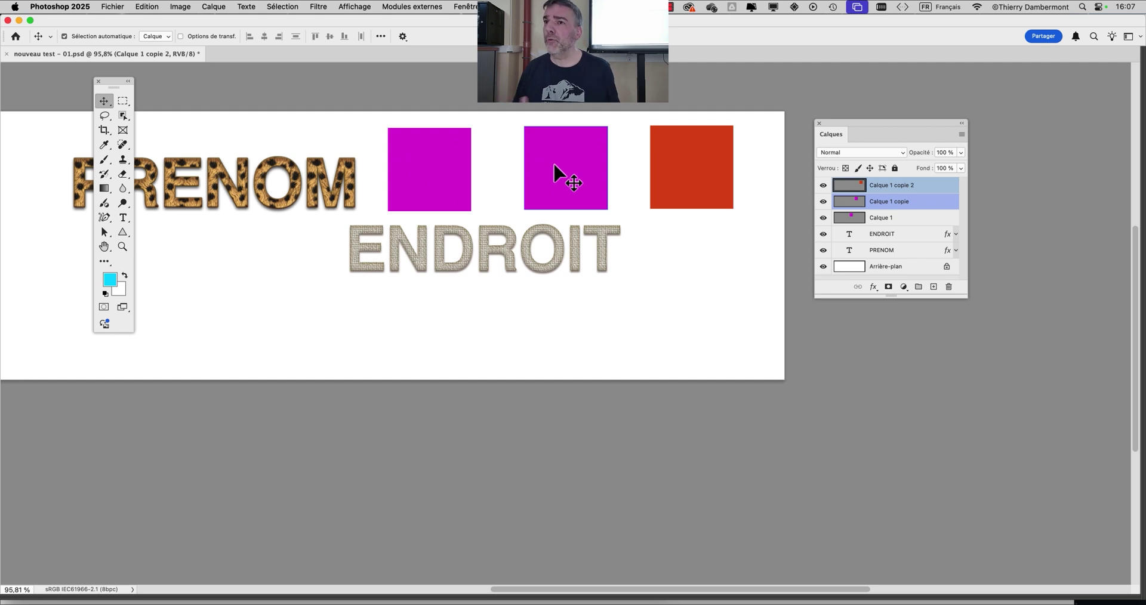
pyautogui.click(345, 63)
pyautogui.keyDown('shift'); pyautogui.click(570, 164); pyautogui.keyUp('shift')
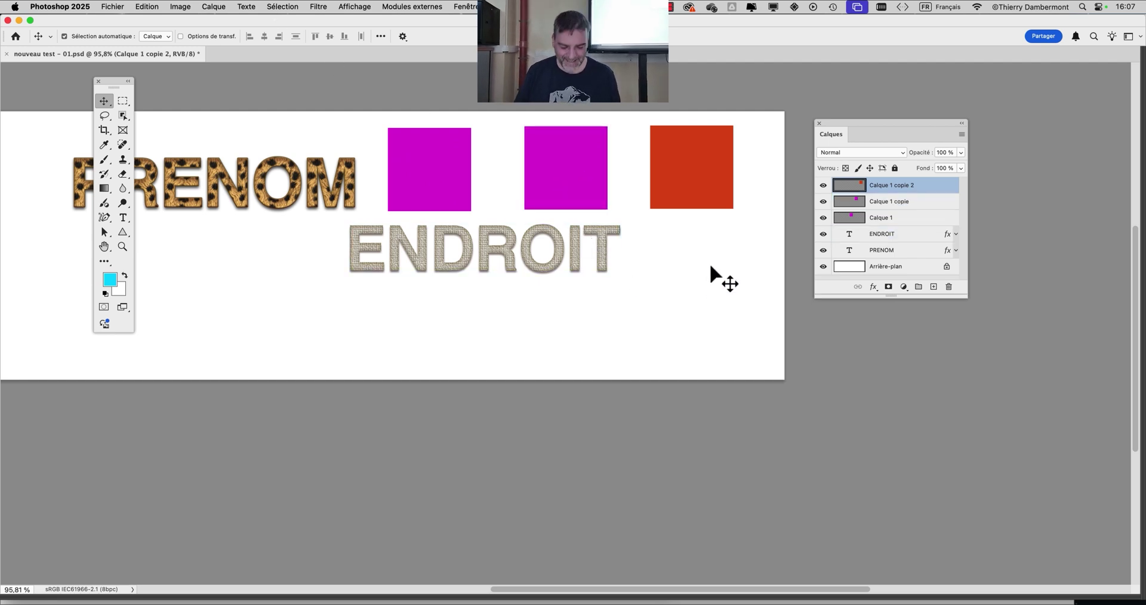
pyautogui.click(879, 204)
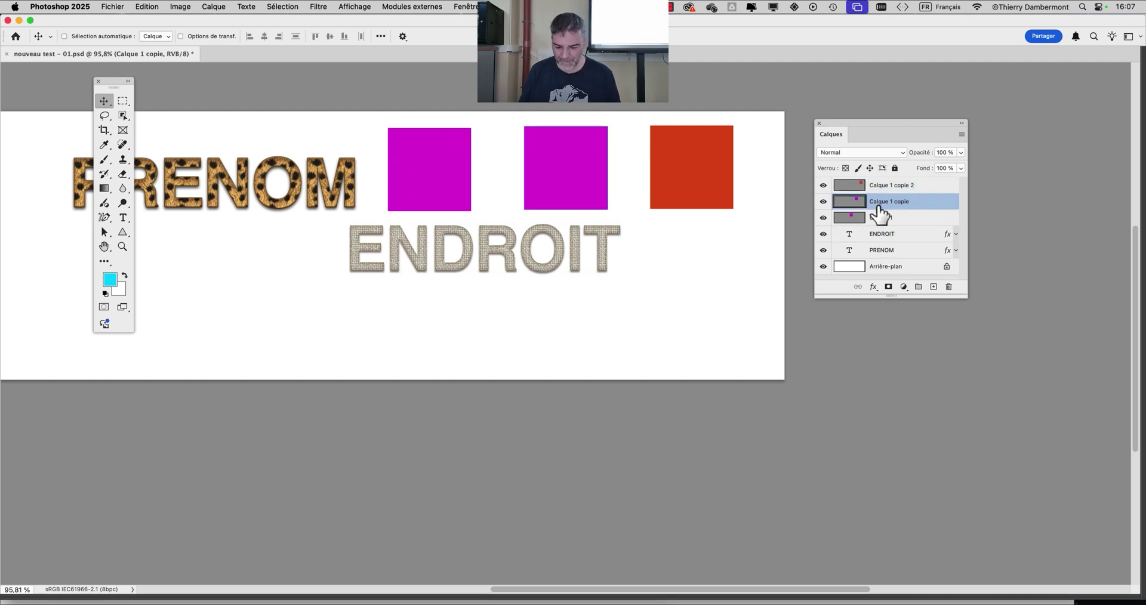
# - Shift Calque 1 copie's hue by +180 so the middle square turns green
pyautogui.press('super+u')
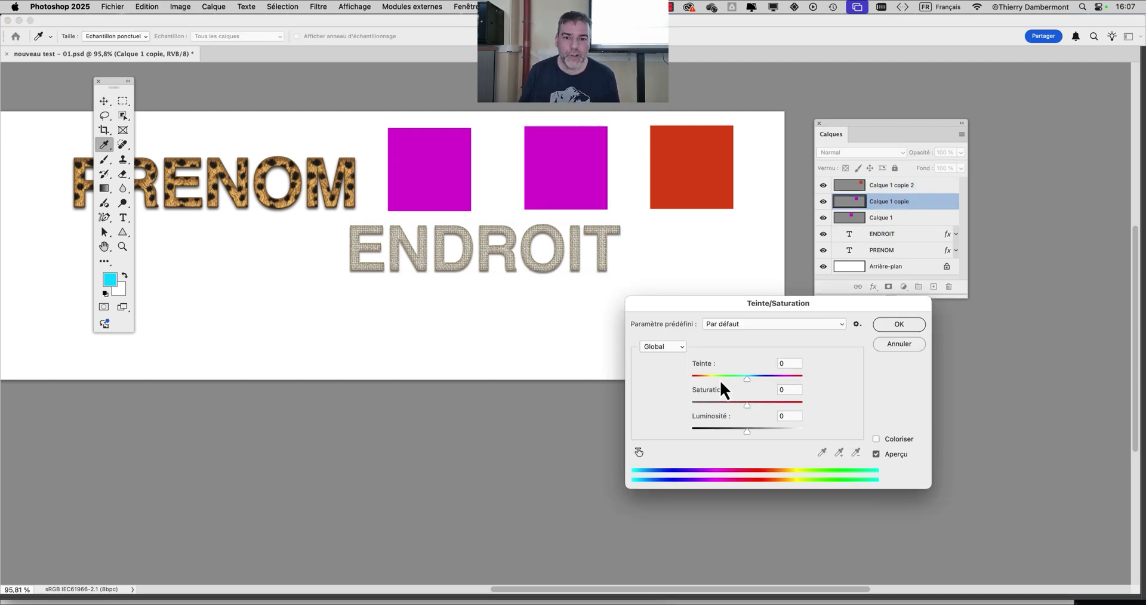
pyautogui.moveTo(746, 378); pyautogui.dragTo(804, 379)
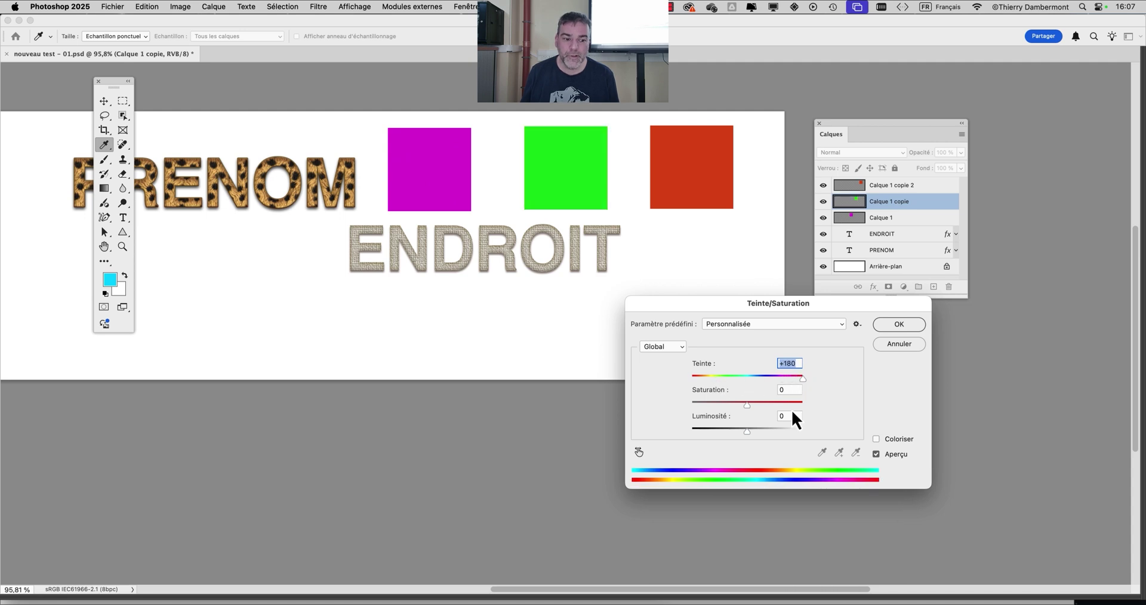
pyautogui.click(893, 324)
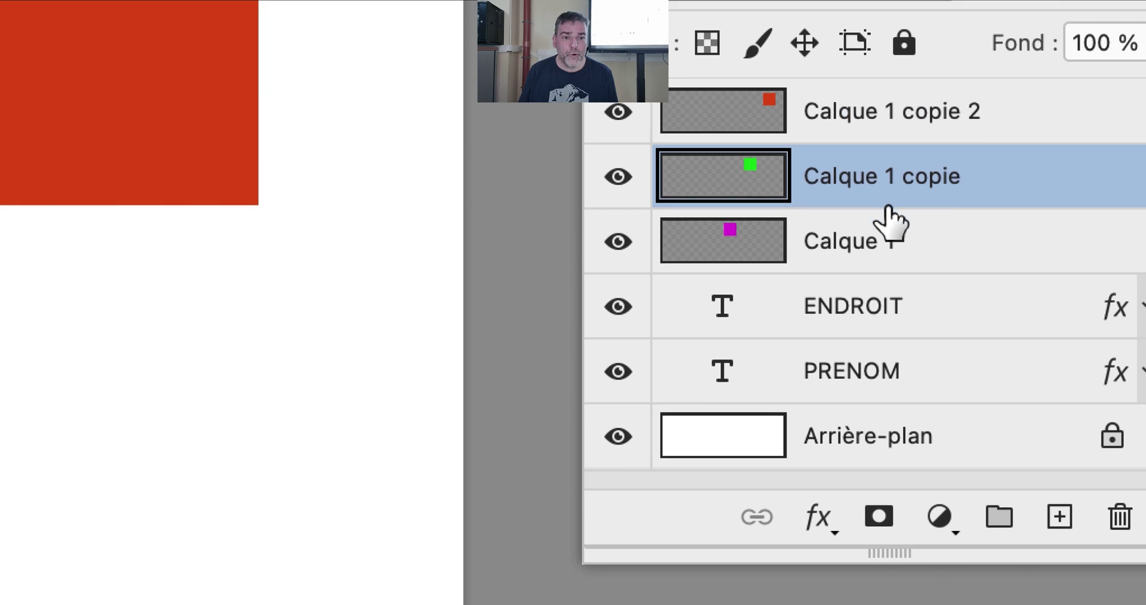
pyautogui.moveTo(889, 208); pyautogui.dragTo(890, 205)
pyautogui.press('super+Tab')
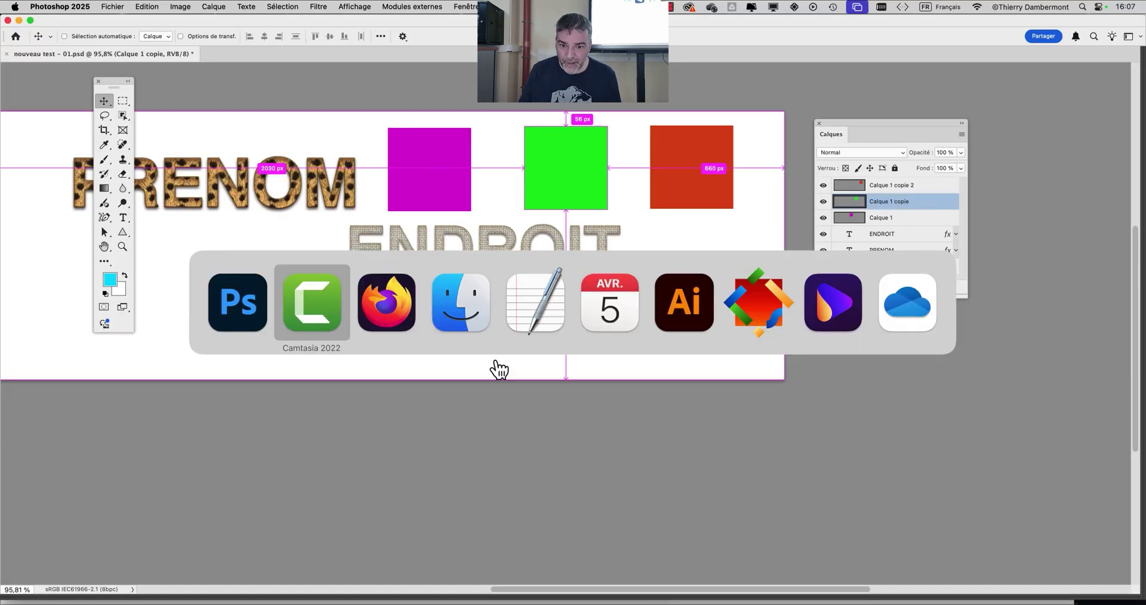
pyautogui.click(531, 319)
pyautogui.click(88, 3)
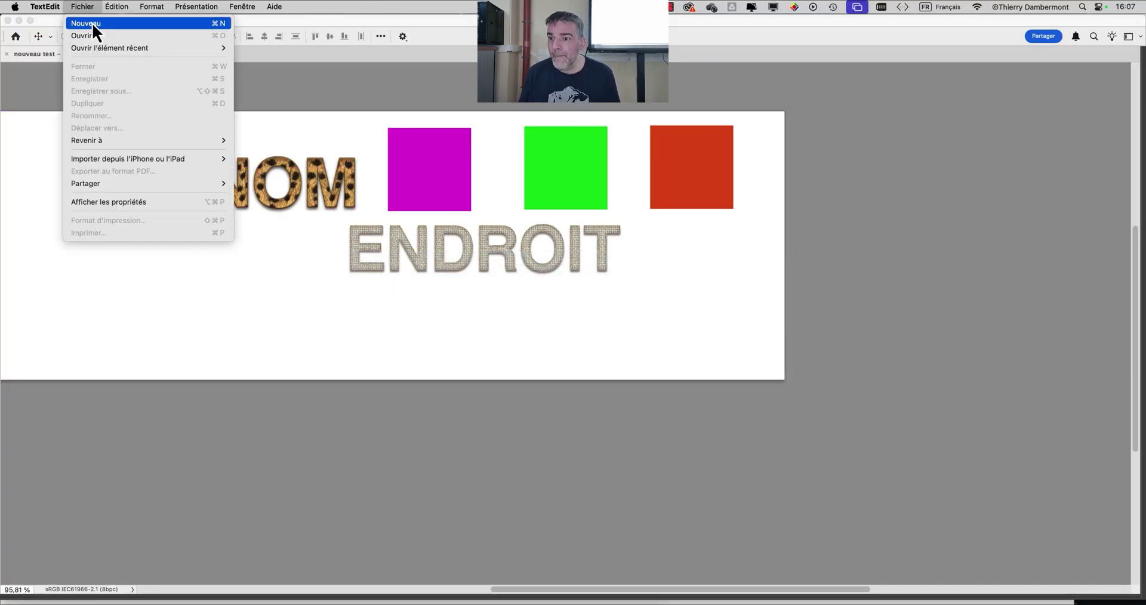
pyautogui.moveTo(104, 47)
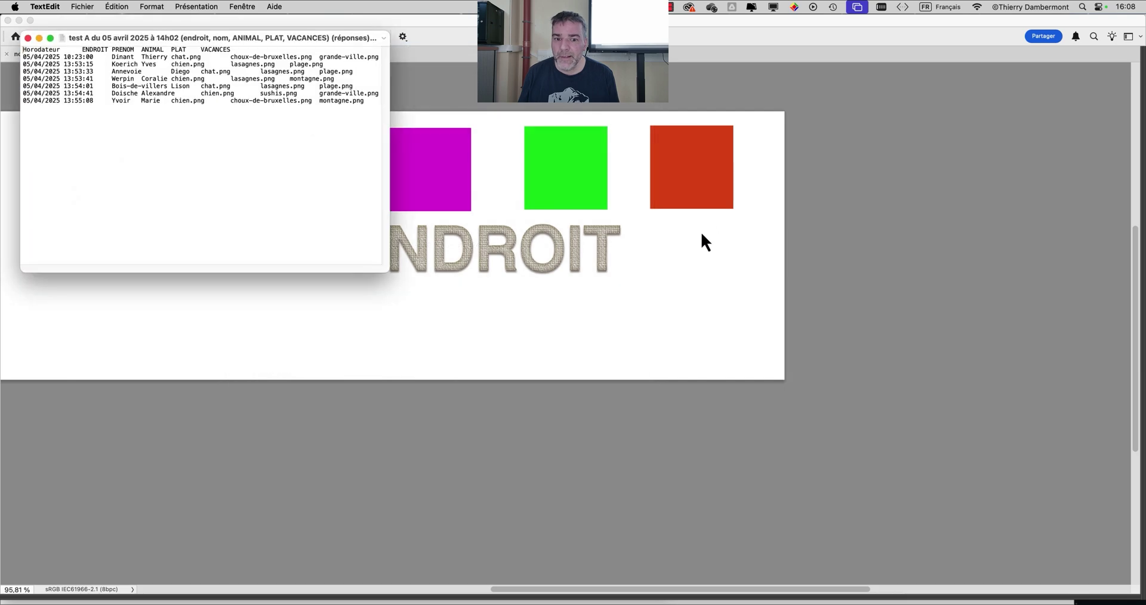
pyautogui.moveTo(388, 270); pyautogui.dragTo(841, 370)
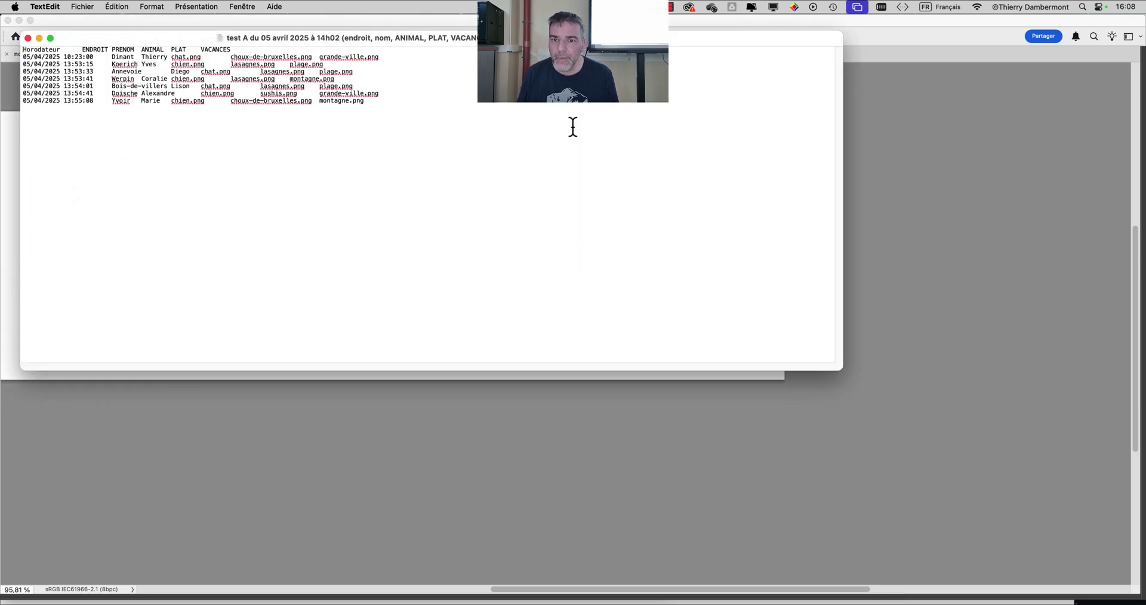
pyautogui.moveTo(430, 50); pyautogui.dragTo(537, 65)
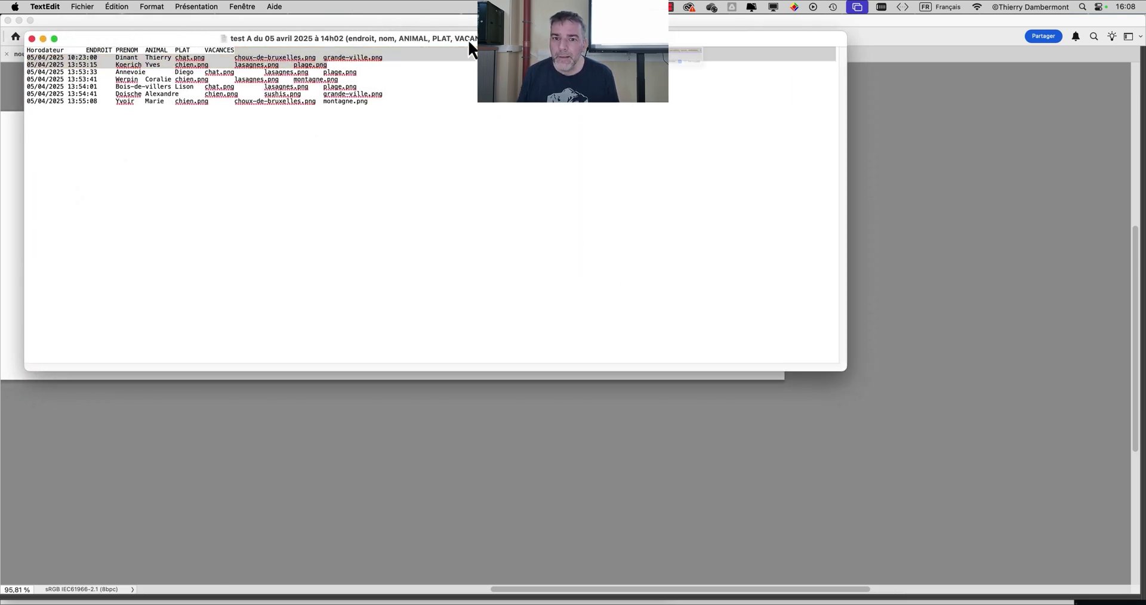
pyautogui.moveTo(468, 40); pyautogui.dragTo(645, 94)
pyautogui.click(443, 97)
pyautogui.click(650, 232)
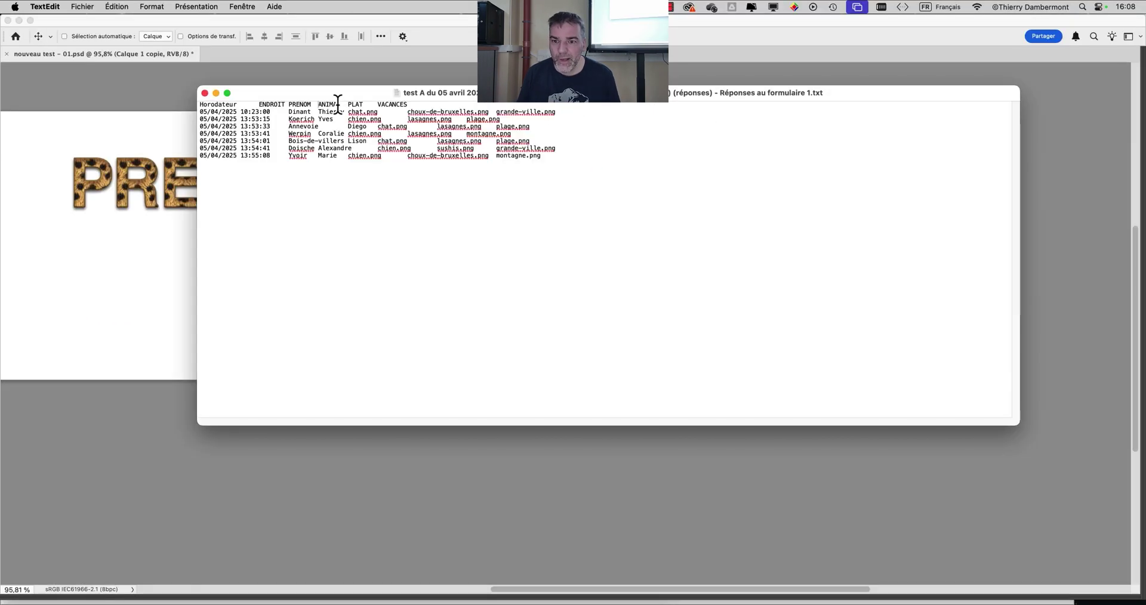
pyautogui.click(204, 94)
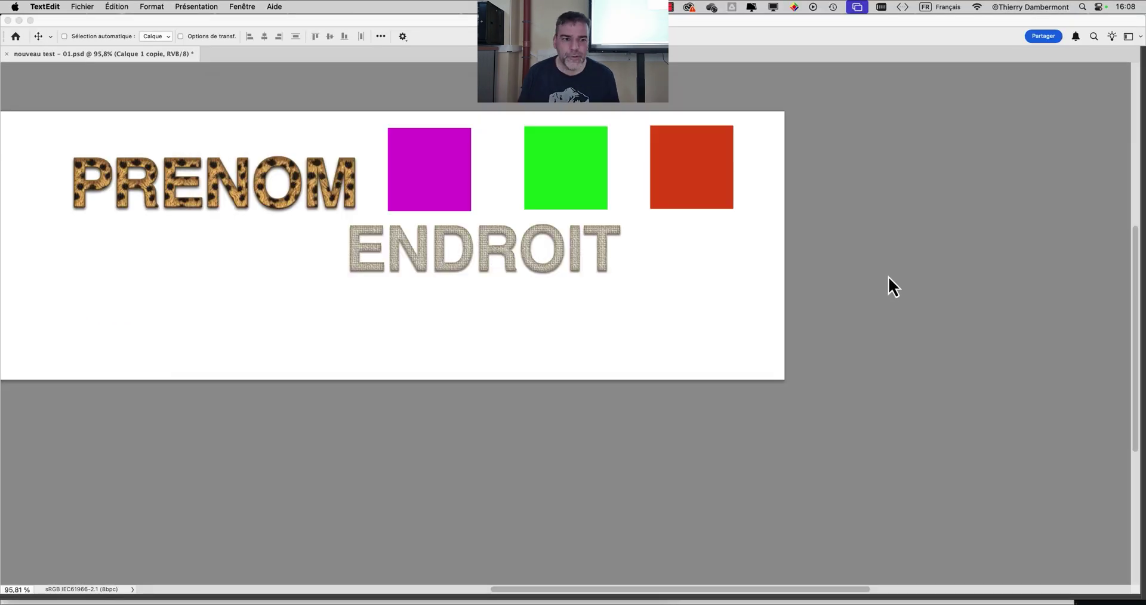
# - Rename the magenta, green and red square layers ANIMAL, PLAT and VACANCES
pyautogui.click(888, 277)
pyautogui.keyDown('shift'); pyautogui.click(884, 221); pyautogui.keyUp('shift')
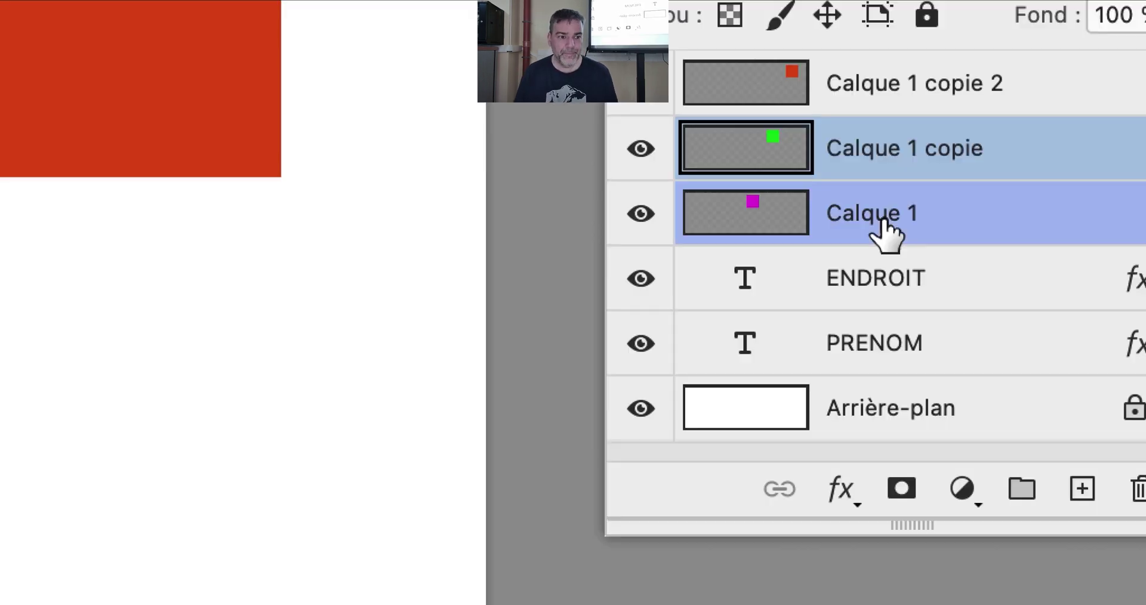
pyautogui.doubleClick(884, 219)
pyautogui.write('ANIM')
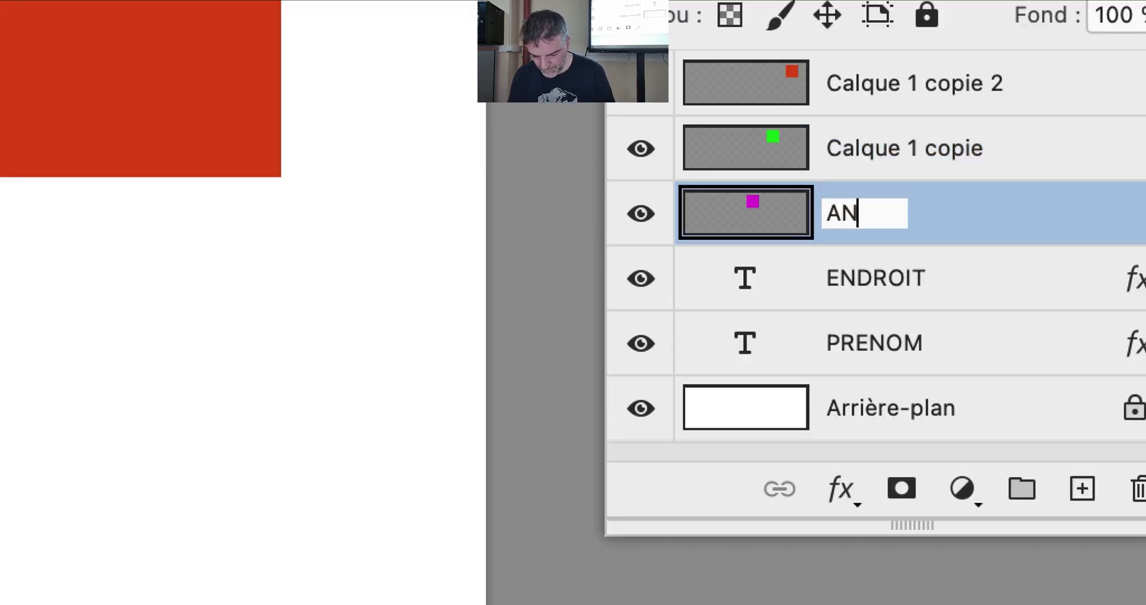
pyautogui.write('AL')
pyautogui.click(866, 158)
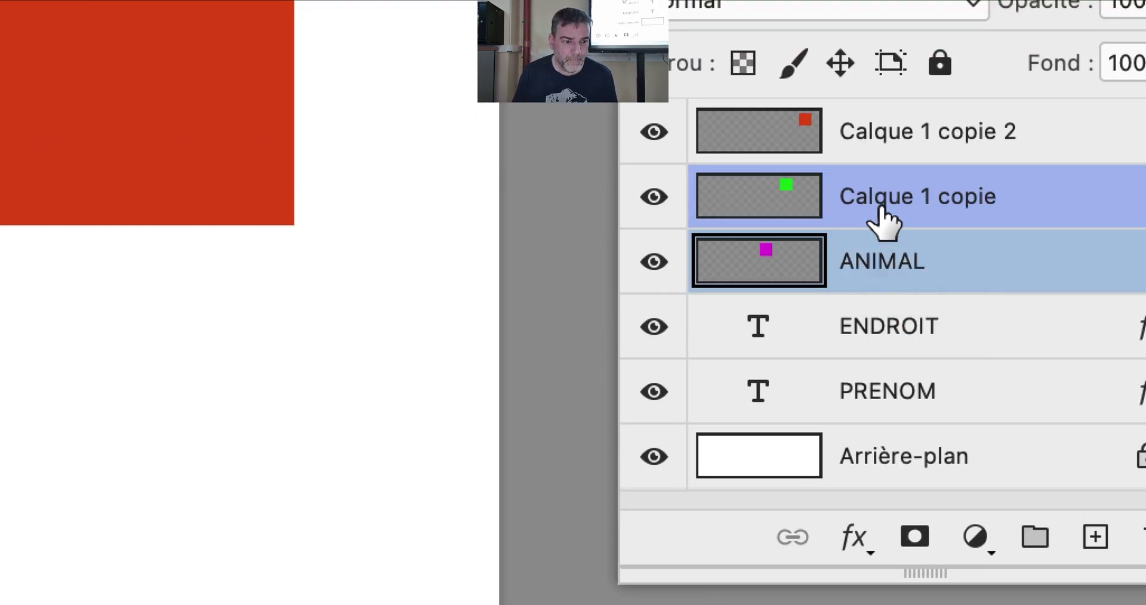
pyautogui.doubleClick(880, 206)
pyautogui.write('PLAT')
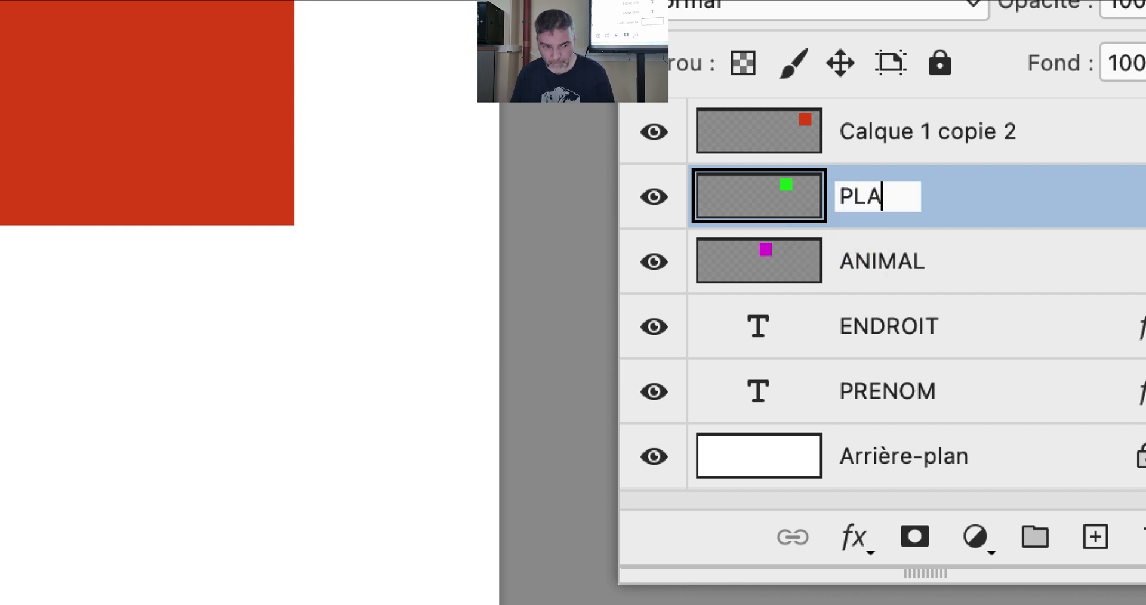
pyautogui.doubleClick(858, 138)
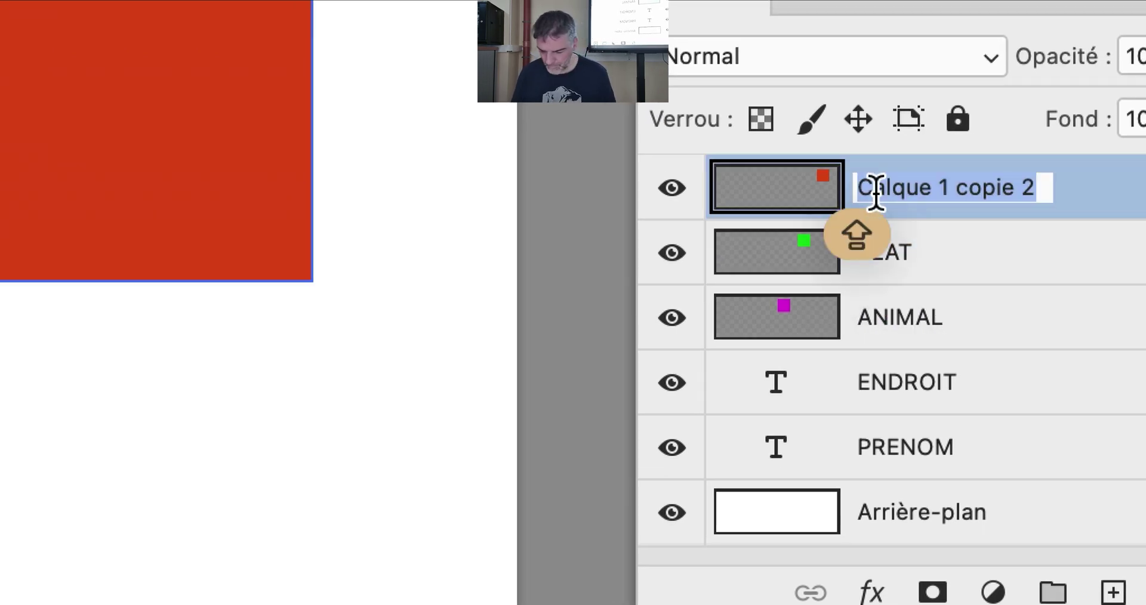
pyautogui.write('VACANCES')
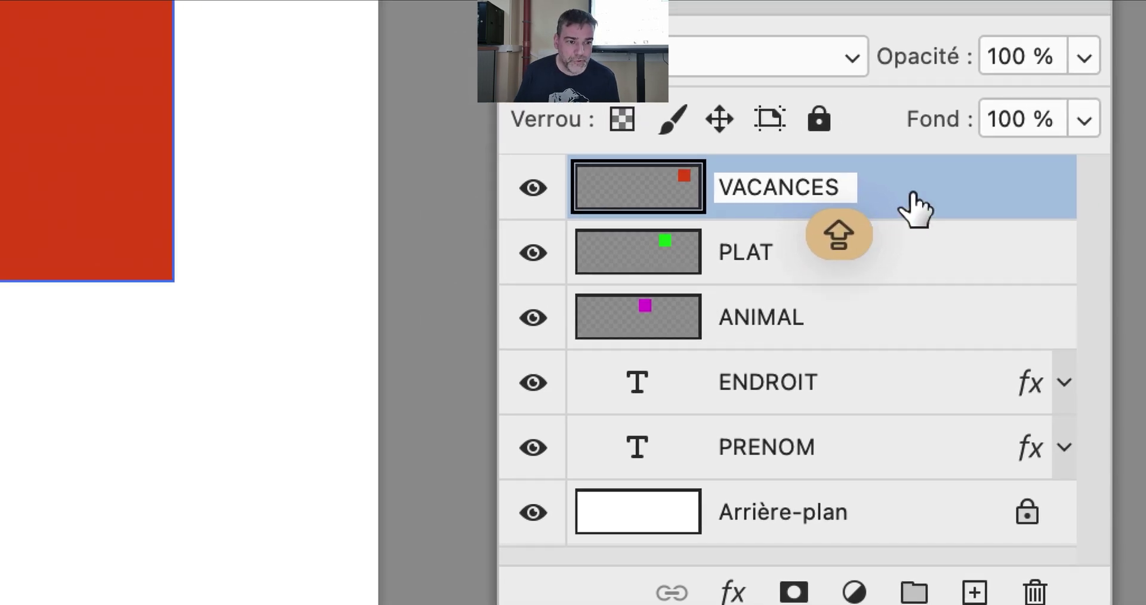
pyautogui.click(1055, 207)
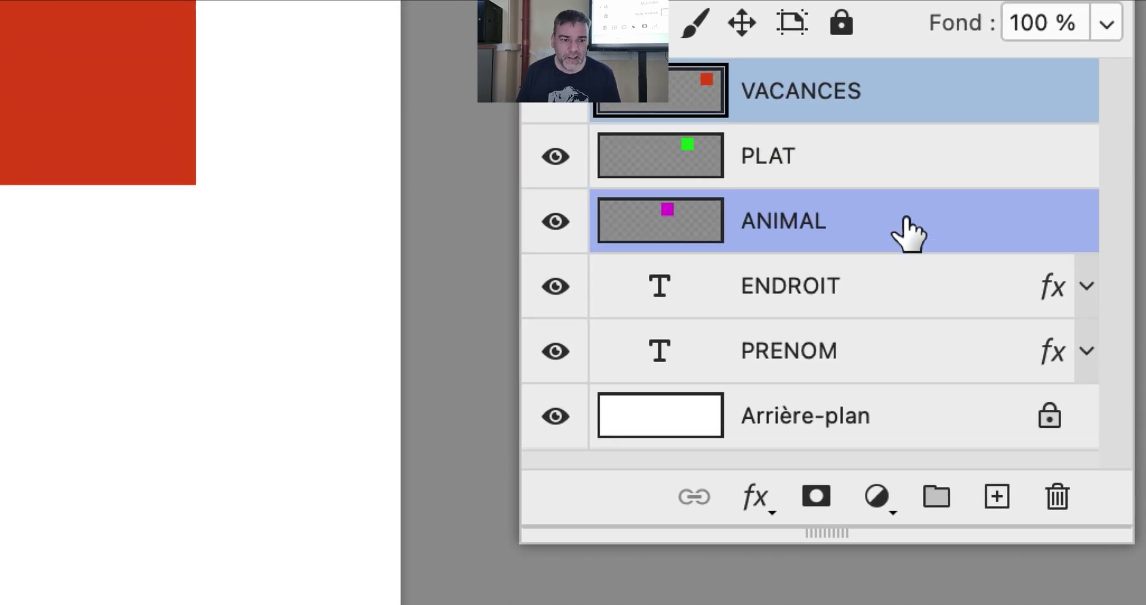
pyautogui.click(908, 233)
pyautogui.click(907, 156)
pyautogui.click(908, 91)
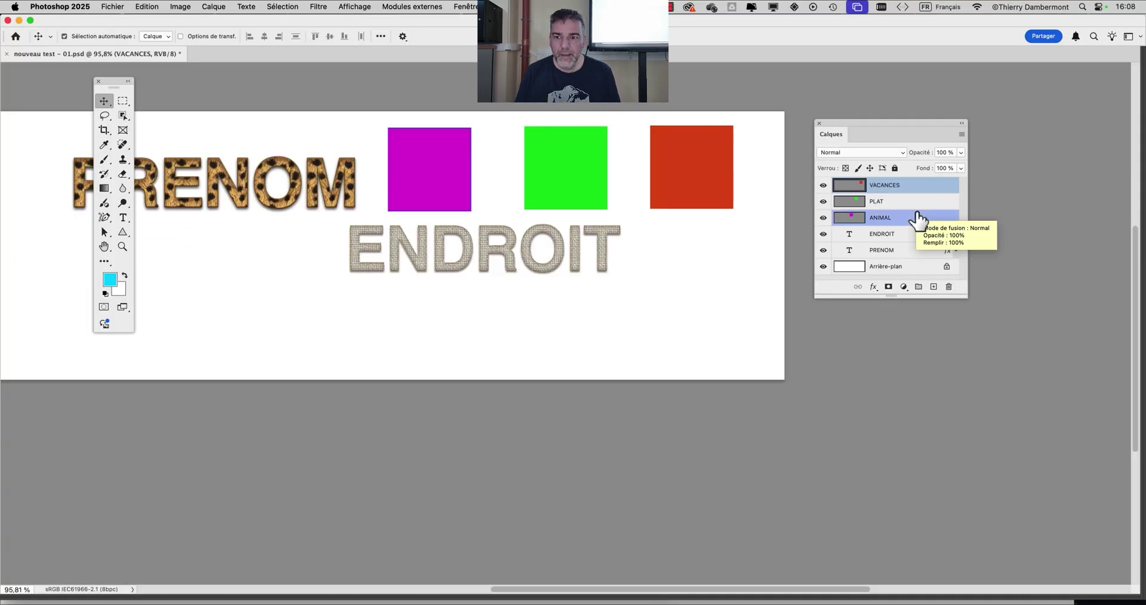
# - Save the document as 'nouveau test – 02.psd', accepting the Photoshop format options
pyautogui.click(112, 6)
pyautogui.click(155, 128)
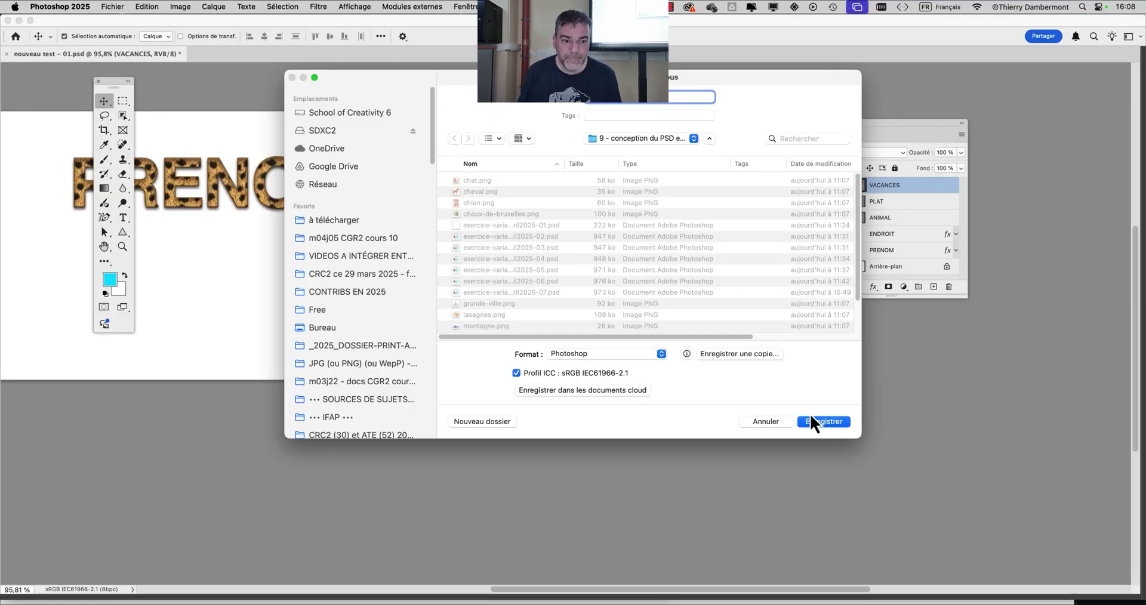
pyautogui.click(815, 424)
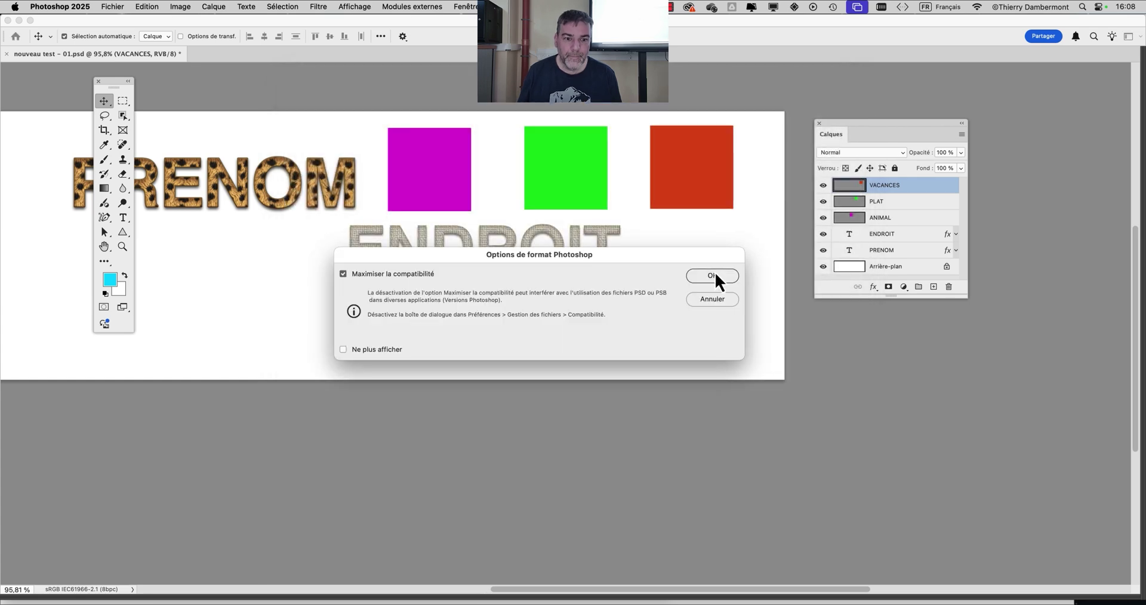
pyautogui.click(714, 274)
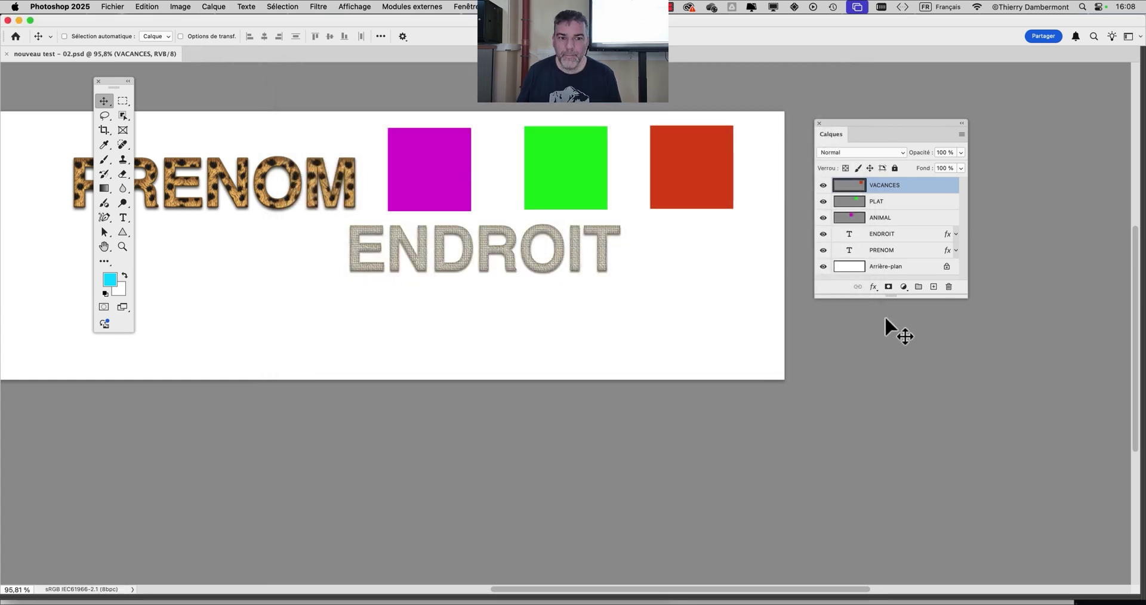
# - Try importing the responses .txt as a variables data set, then dismiss the error
pyautogui.click(179, 7)
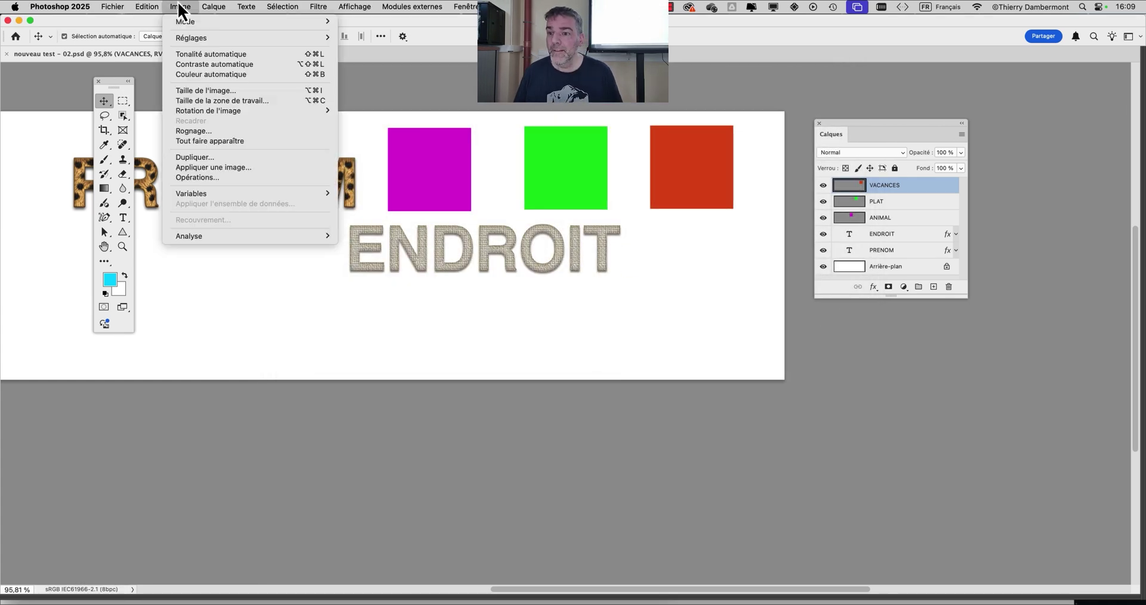
pyautogui.moveTo(203, 192)
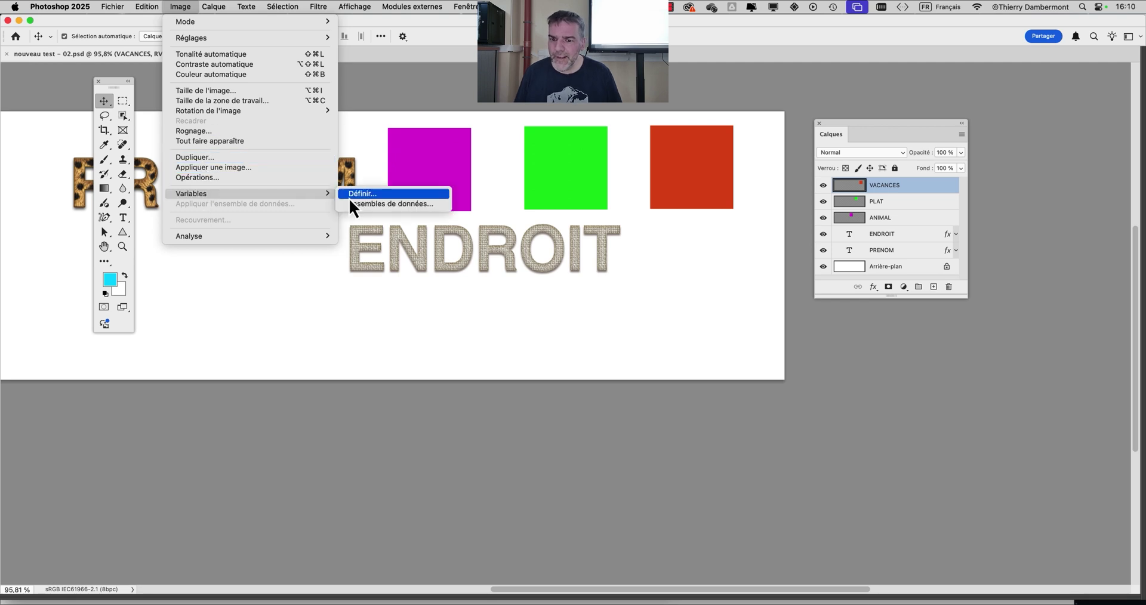
pyautogui.click(355, 203)
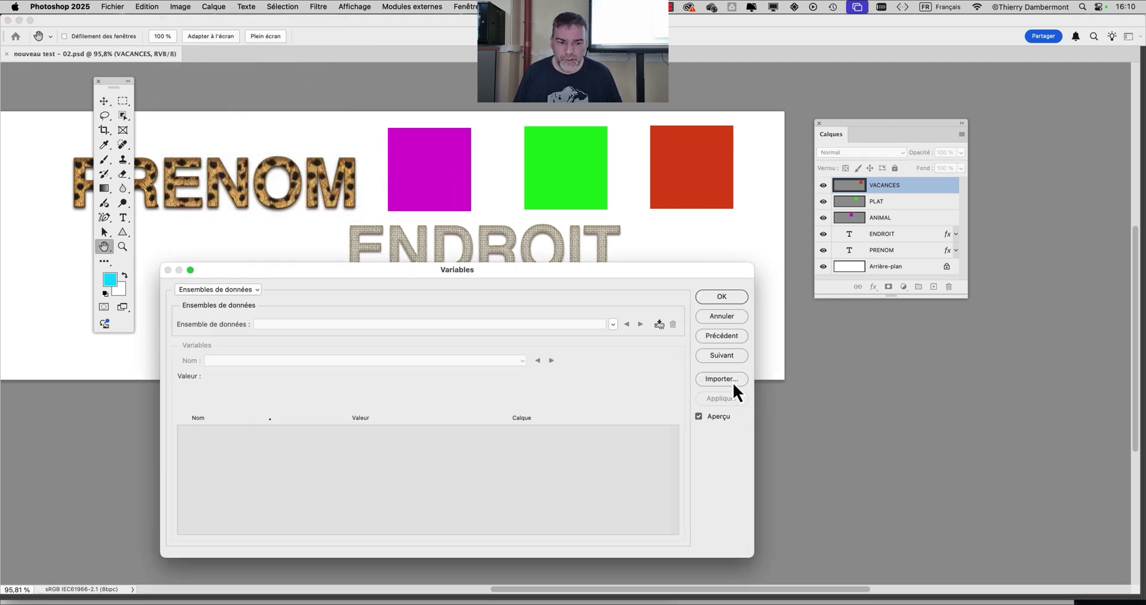
pyautogui.press('alt')
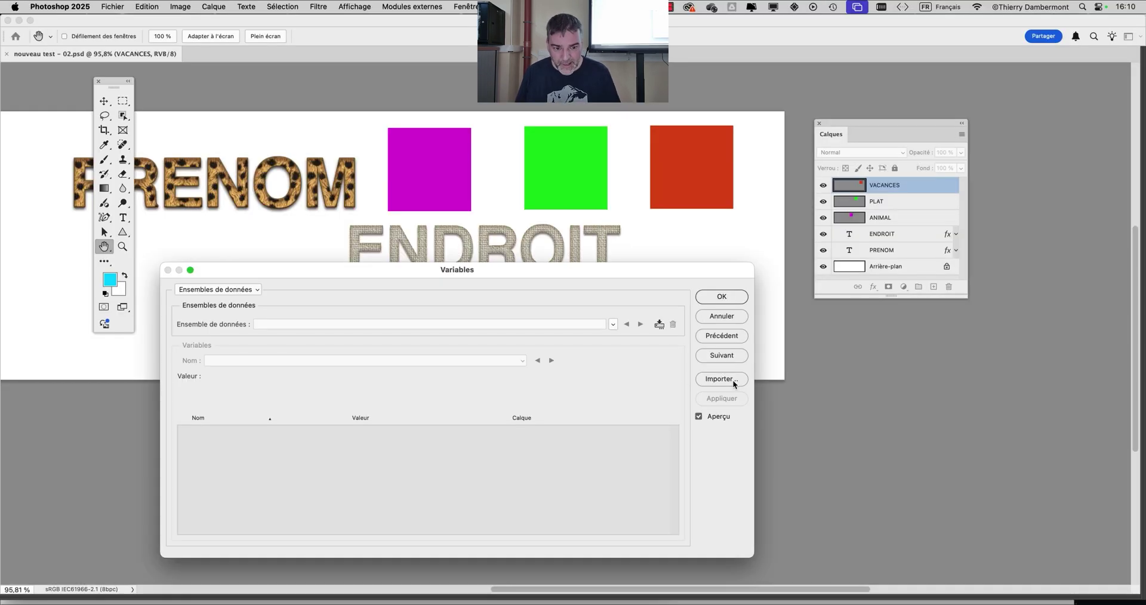
pyautogui.click(734, 379)
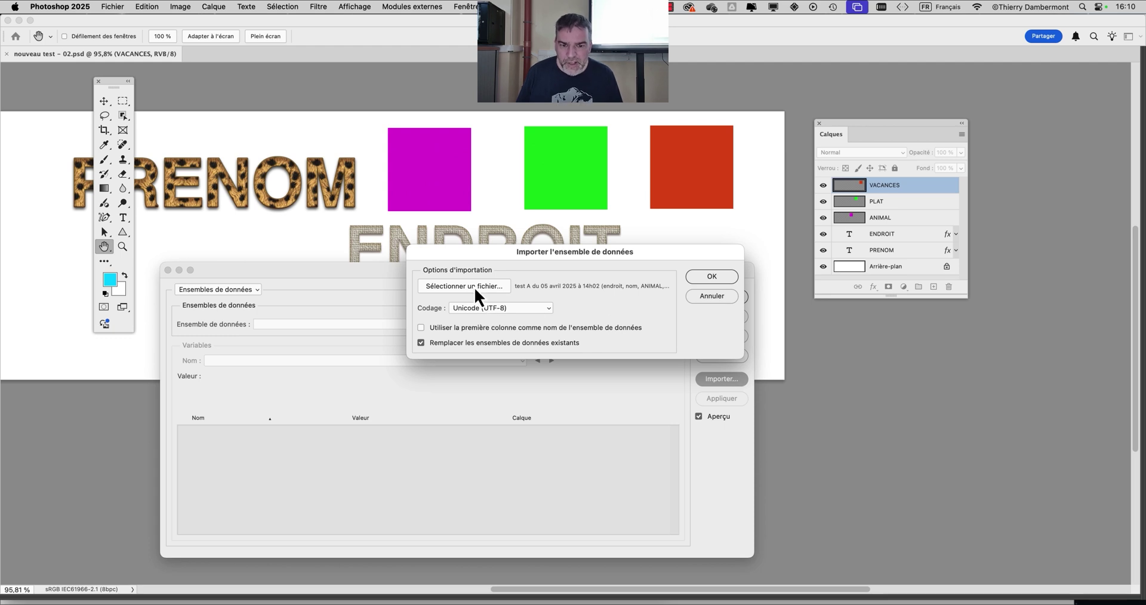
pyautogui.click(705, 276)
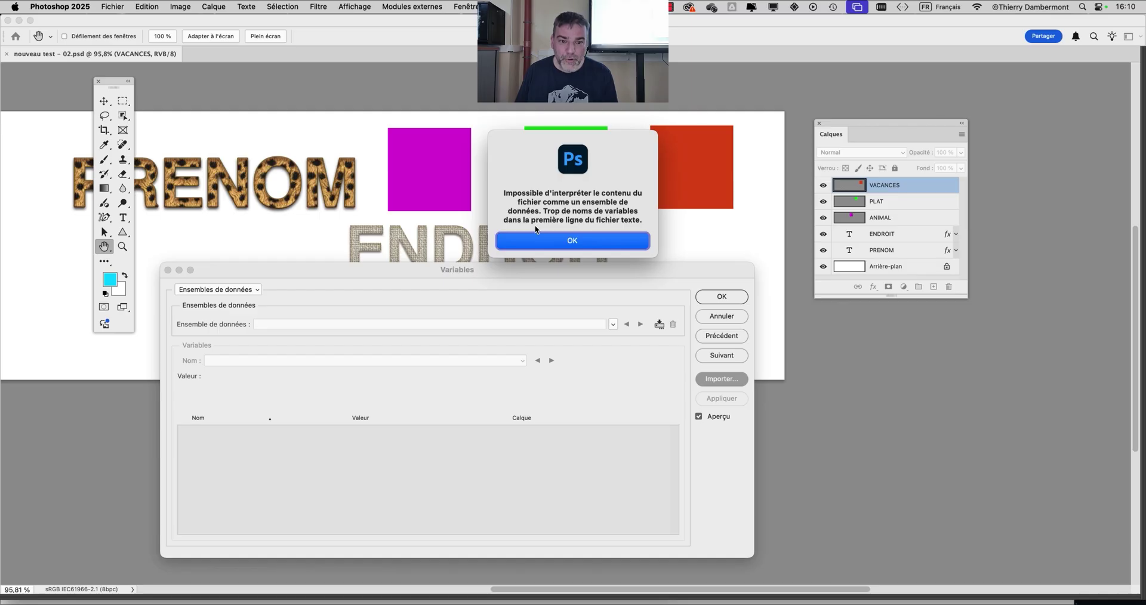
pyautogui.click(561, 242)
pyautogui.click(722, 317)
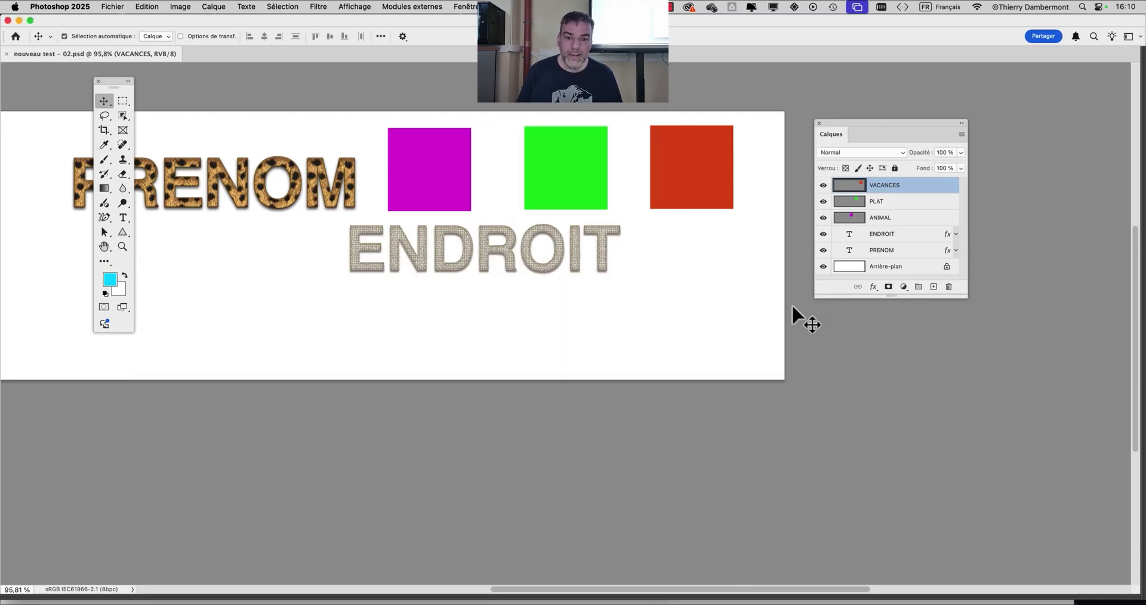
# - Nudge the magenta square right and the red square left, toward the green one
pyautogui.keyDown('shift'); pyautogui.click(526, 206); pyautogui.keyUp('shift')
pyautogui.moveTo(429, 167); pyautogui.dragTo(449, 167)
pyautogui.moveTo(712, 158); pyautogui.dragTo(699, 161)
pyautogui.press('super+Tab')
pyautogui.press('super+Tab')
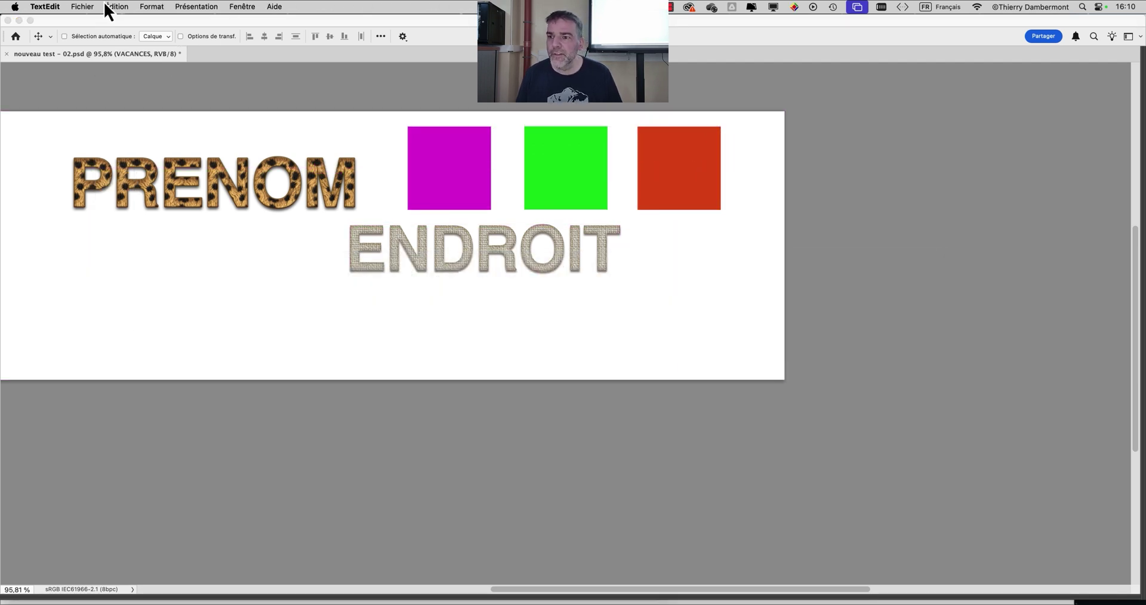
pyautogui.click(90, 6)
pyautogui.moveTo(95, 43)
pyautogui.click(283, 46)
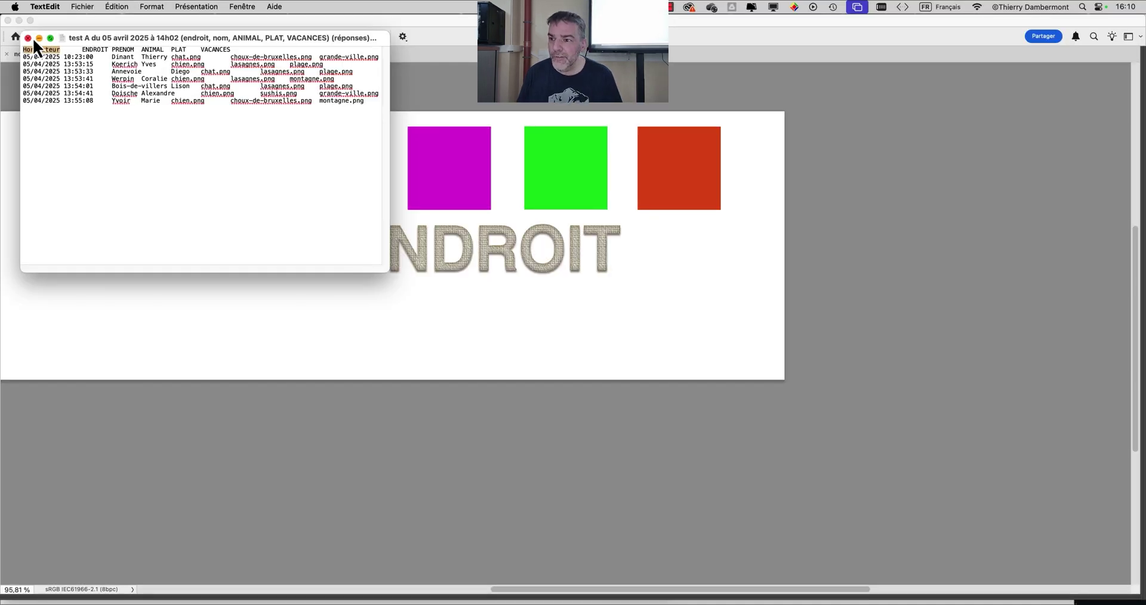
pyautogui.click(27, 38)
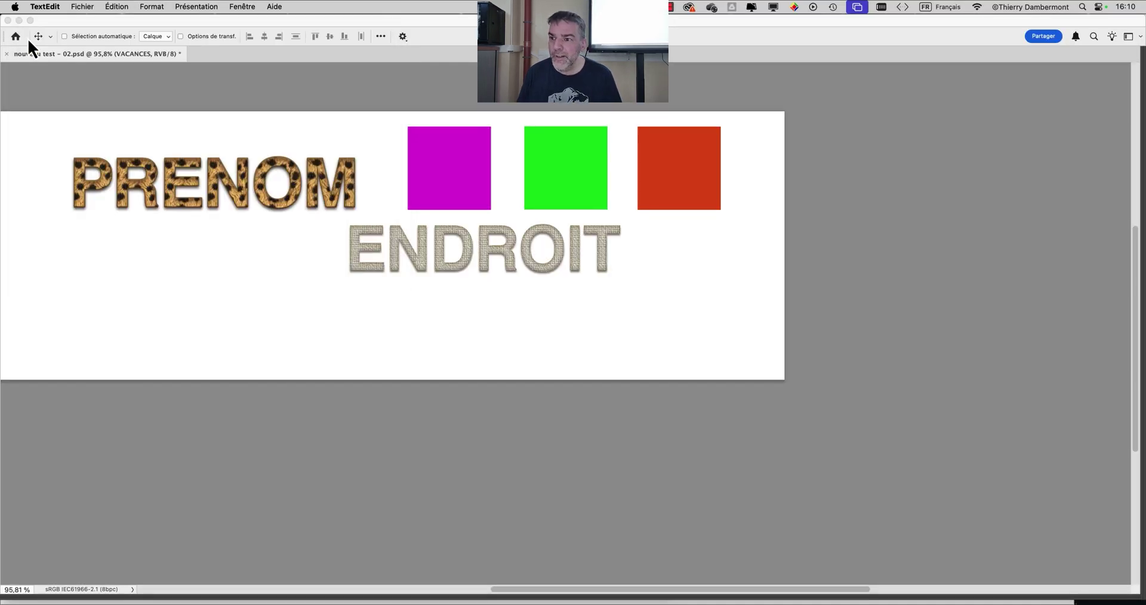
pyautogui.click(502, 406)
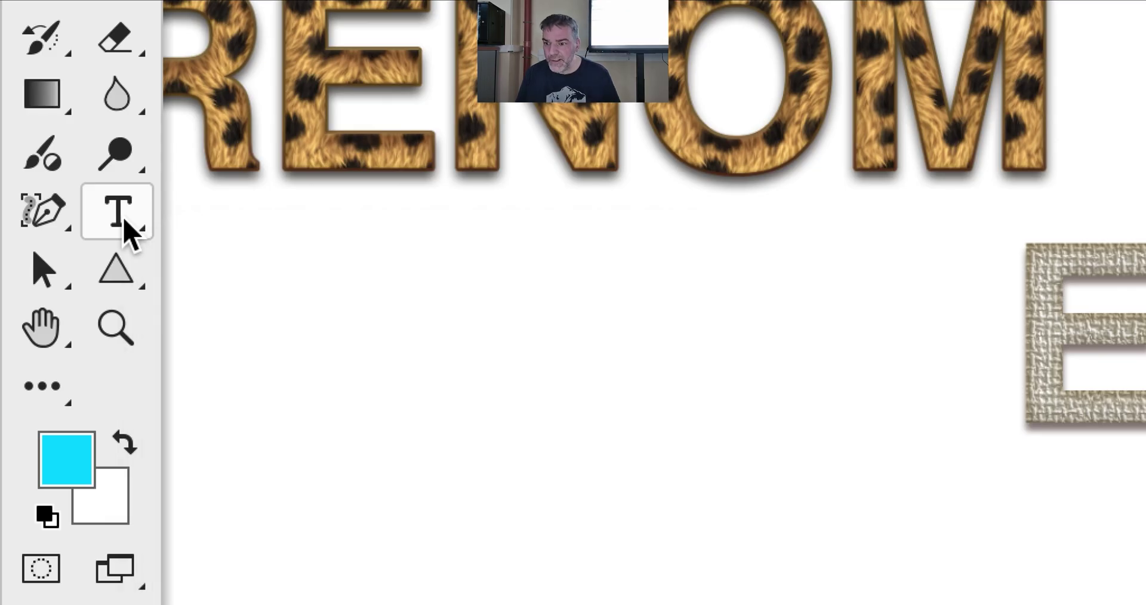
# - Add a 'horodateur' text layer and move it toward the canvas's bottom-right corner
pyautogui.click(122, 219)
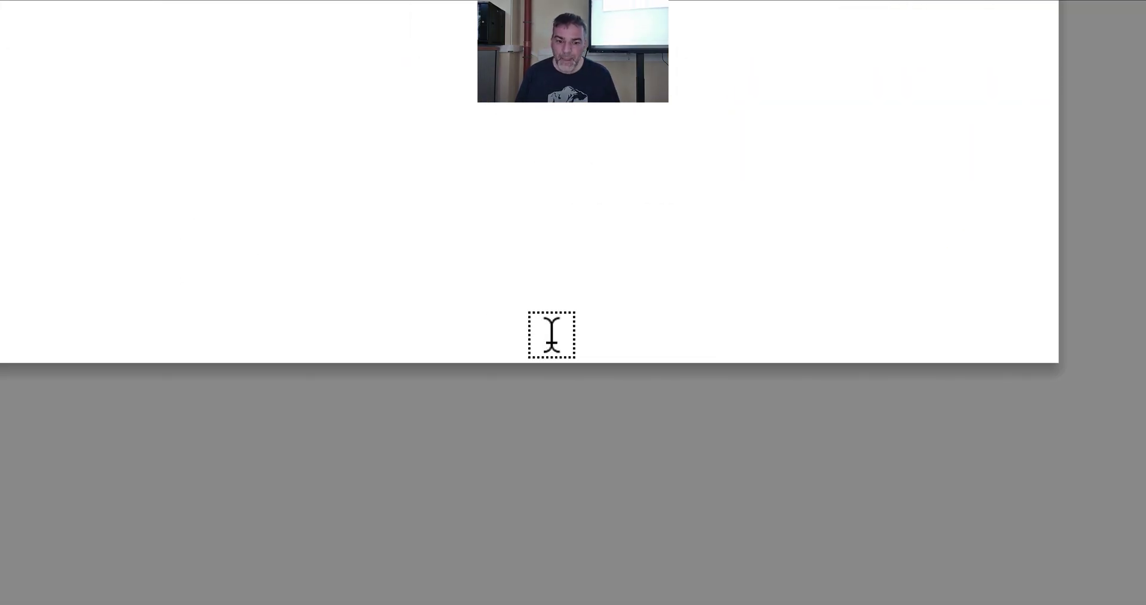
pyautogui.click(552, 335)
pyautogui.write('horodateur')
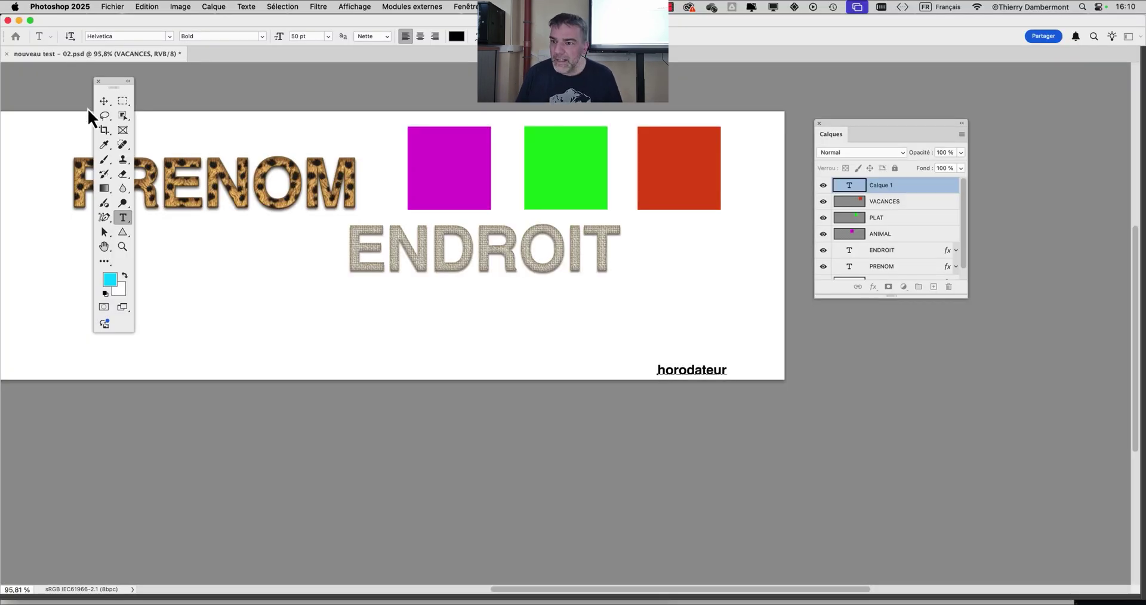
pyautogui.click(104, 101)
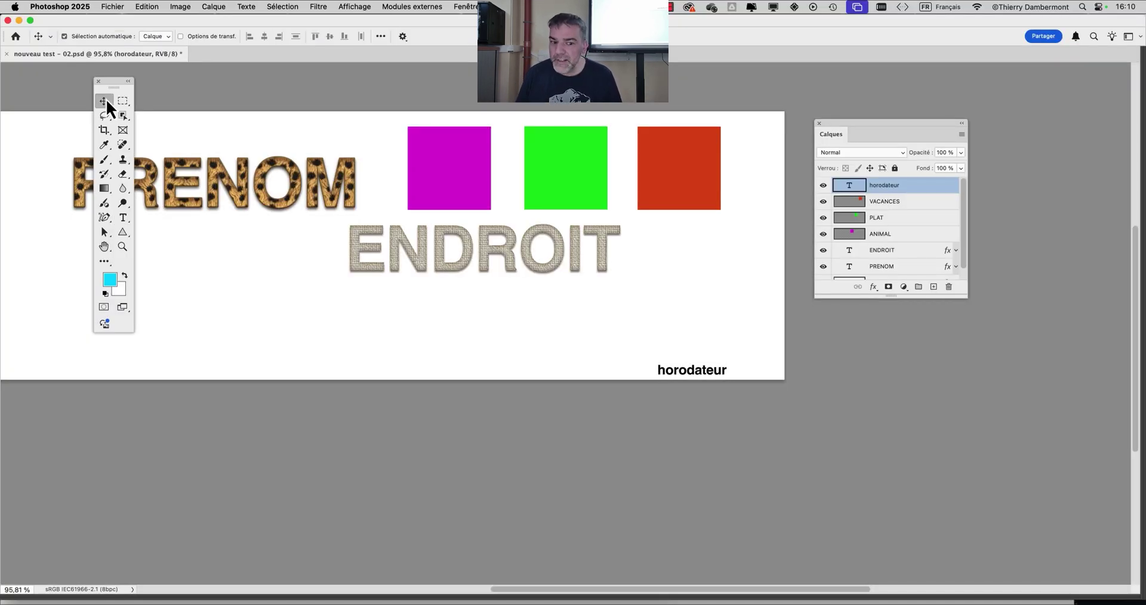
pyautogui.moveTo(698, 367); pyautogui.dragTo(711, 363)
# - Capitalise the first letter so the text reads 'Horodateur'
pyautogui.click(123, 217)
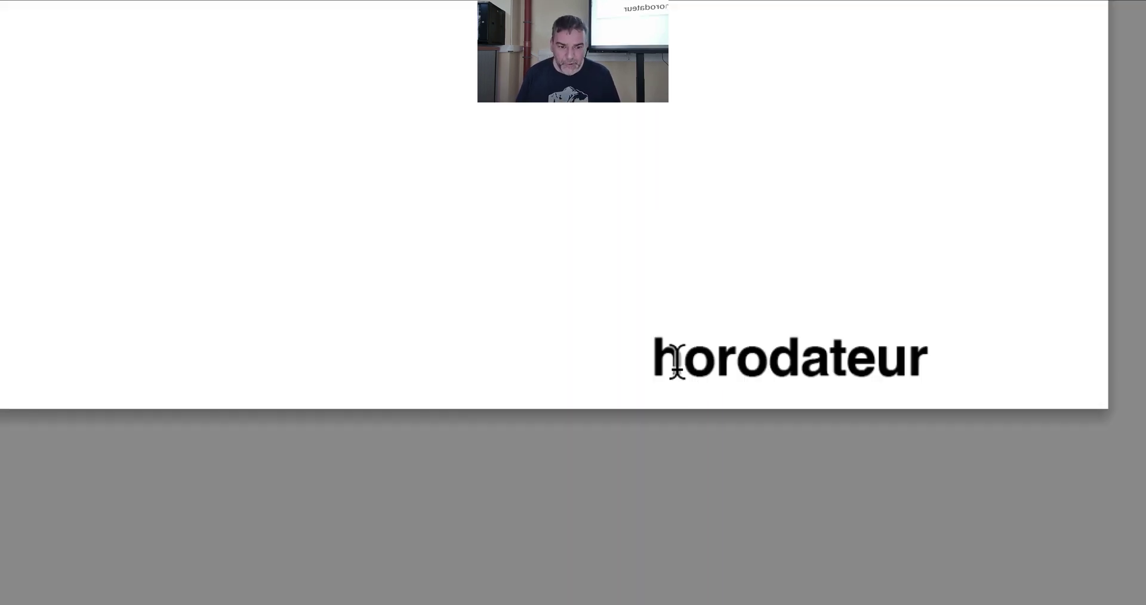
pyautogui.click(675, 367)
pyautogui.moveTo(676, 367); pyautogui.dragTo(673, 366)
pyautogui.write('H')
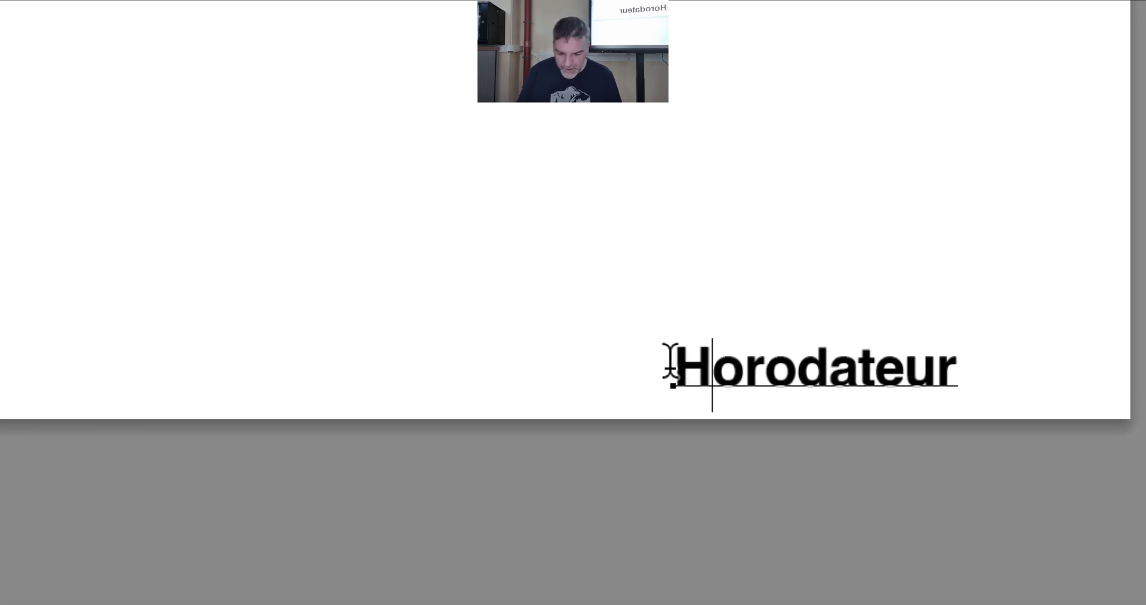
pyautogui.press('Escape')
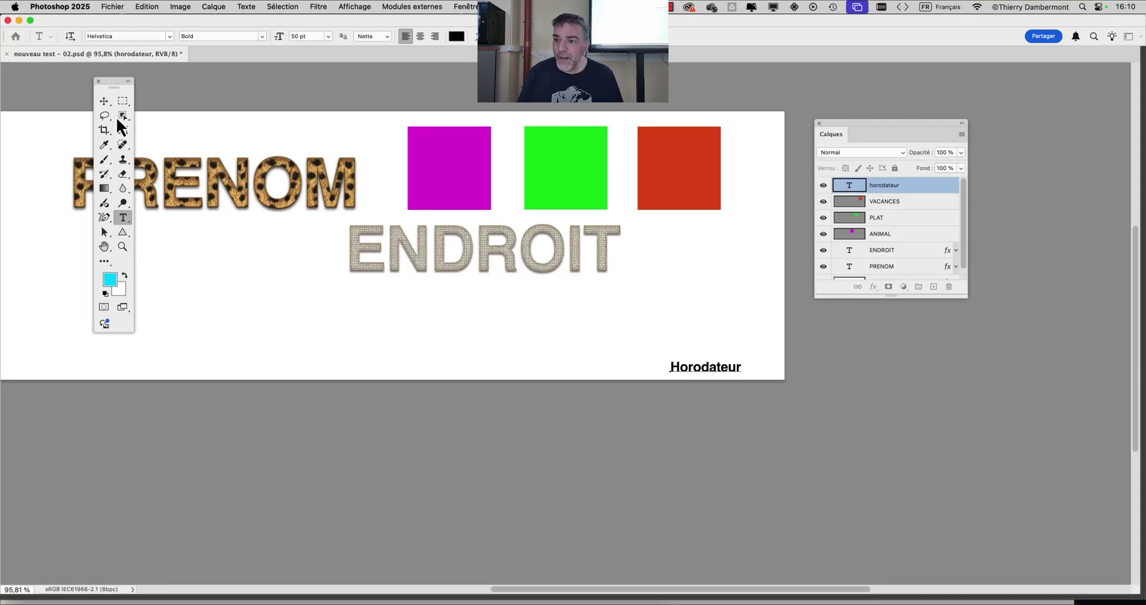
pyautogui.click(106, 104)
pyautogui.press('super+Tab')
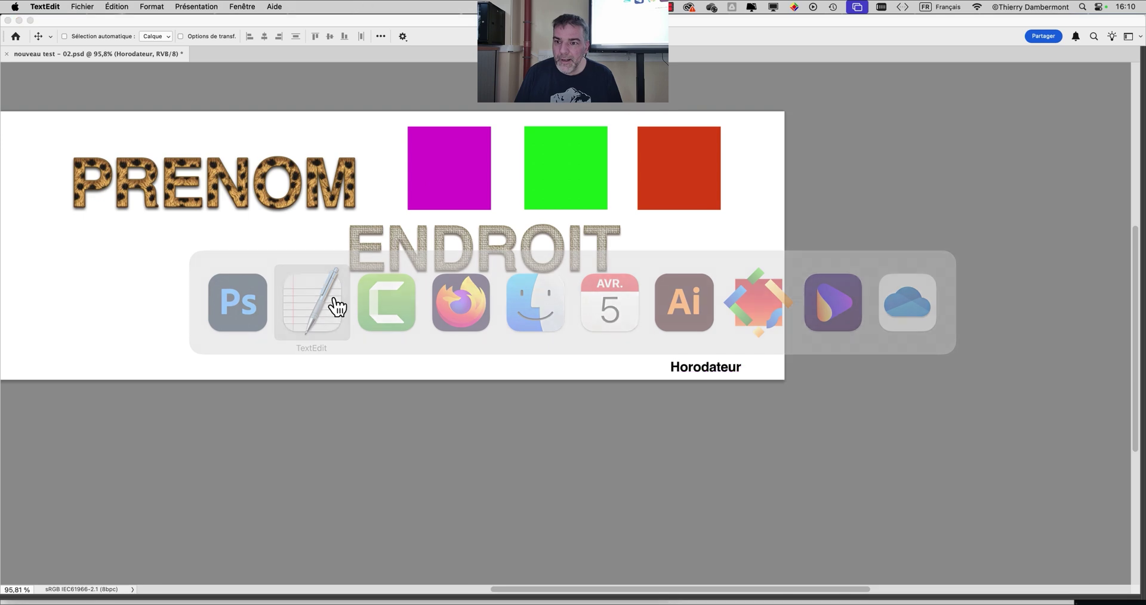
# - Open the recent test A data file in TextEdit, check the Horodateur header, and close it
pyautogui.click(86, 6)
pyautogui.moveTo(107, 48)
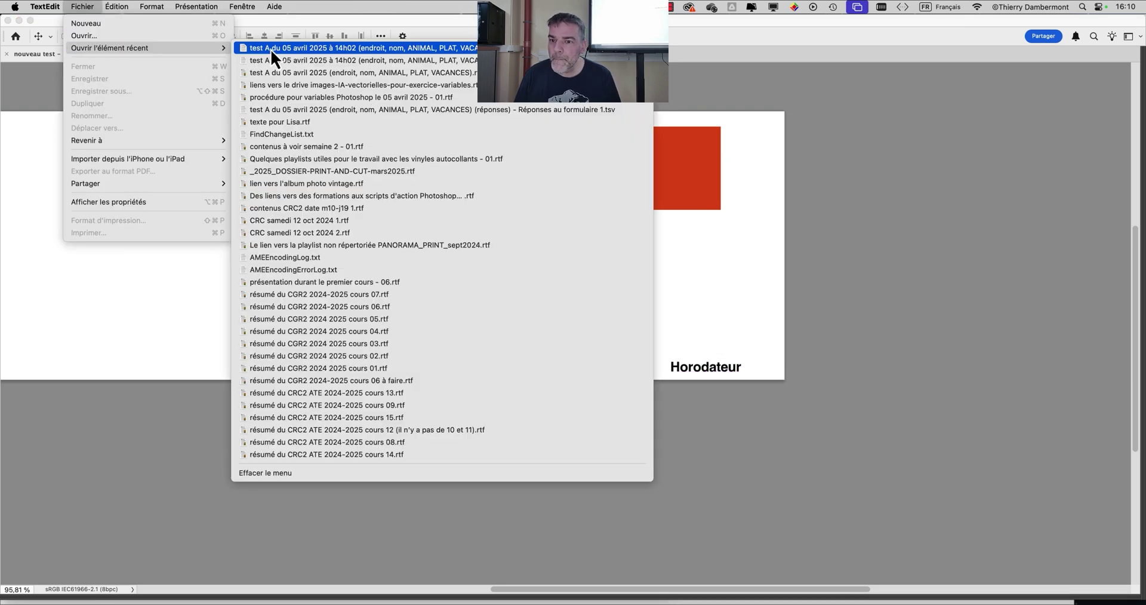
pyautogui.click(271, 49)
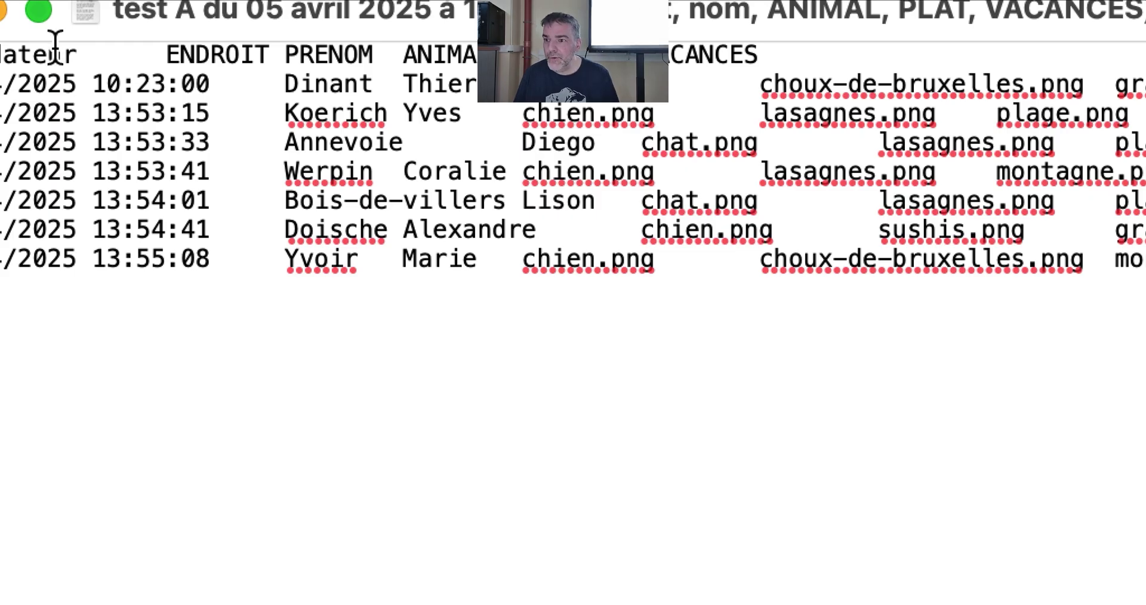
pyautogui.moveTo(75, 52); pyautogui.dragTo(0, 54)
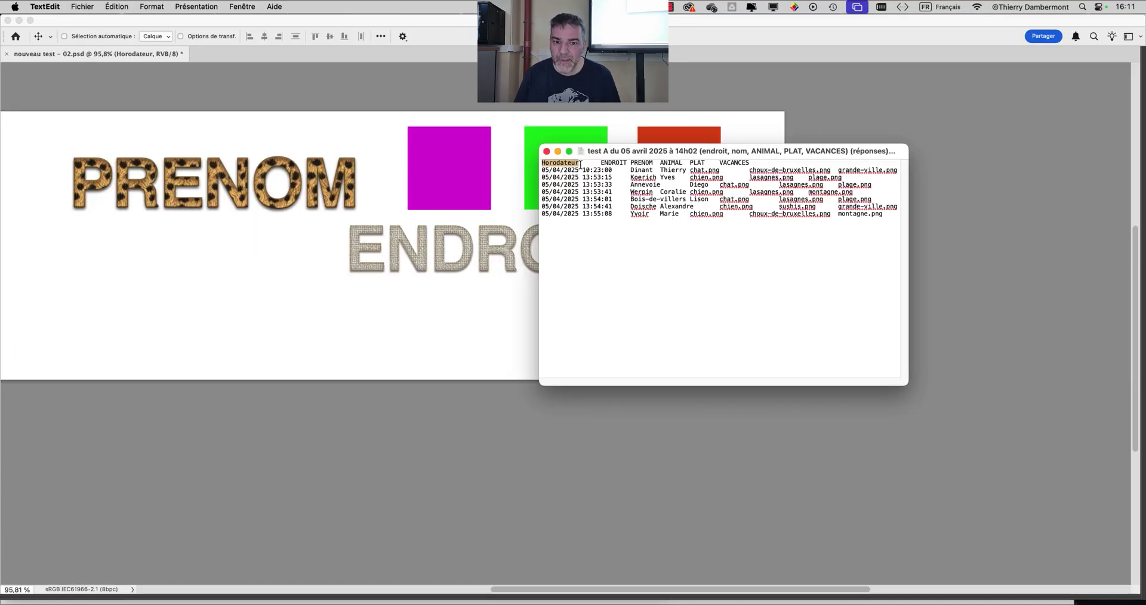
pyautogui.click(546, 152)
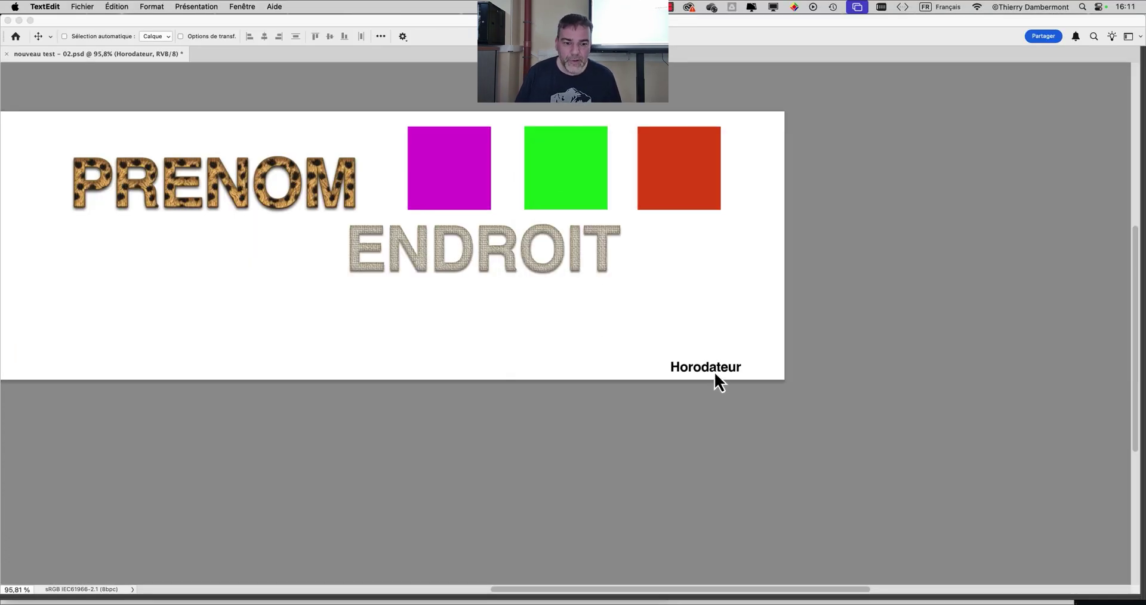
pyautogui.click(715, 372)
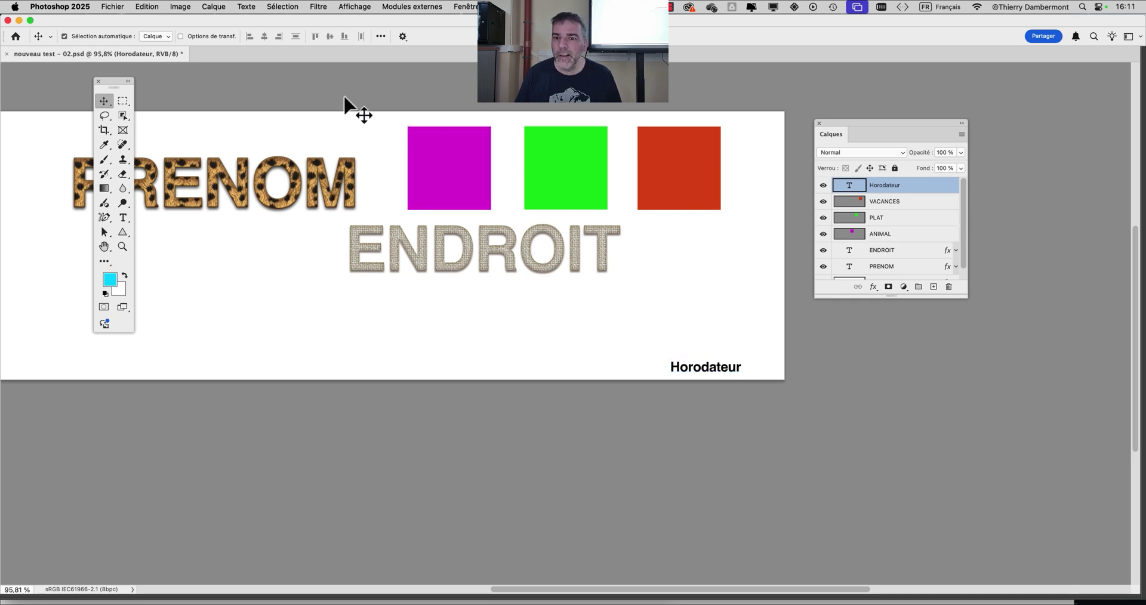
# - Pick a light grey for the Horodateur text in the text colour picker
pyautogui.click(124, 218)
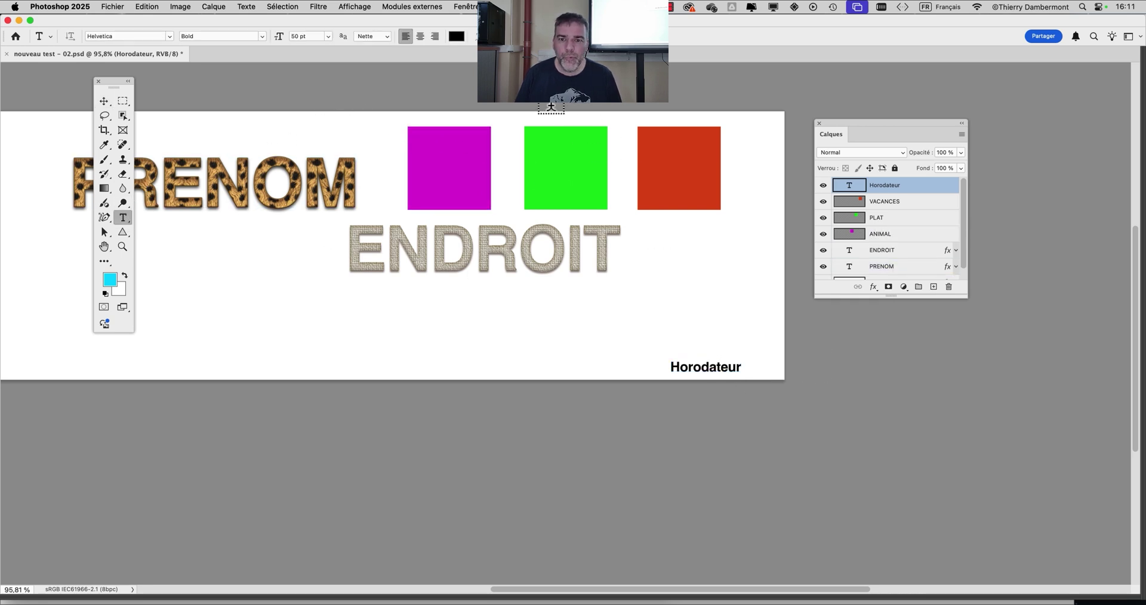
pyautogui.click(458, 37)
pyautogui.moveTo(224, 217)
pyautogui.mouseDown()
pyautogui.moveTo(212, 215)
pyautogui.moveTo(256, 210)
pyautogui.moveTo(222, 218)
pyautogui.mouseUp()
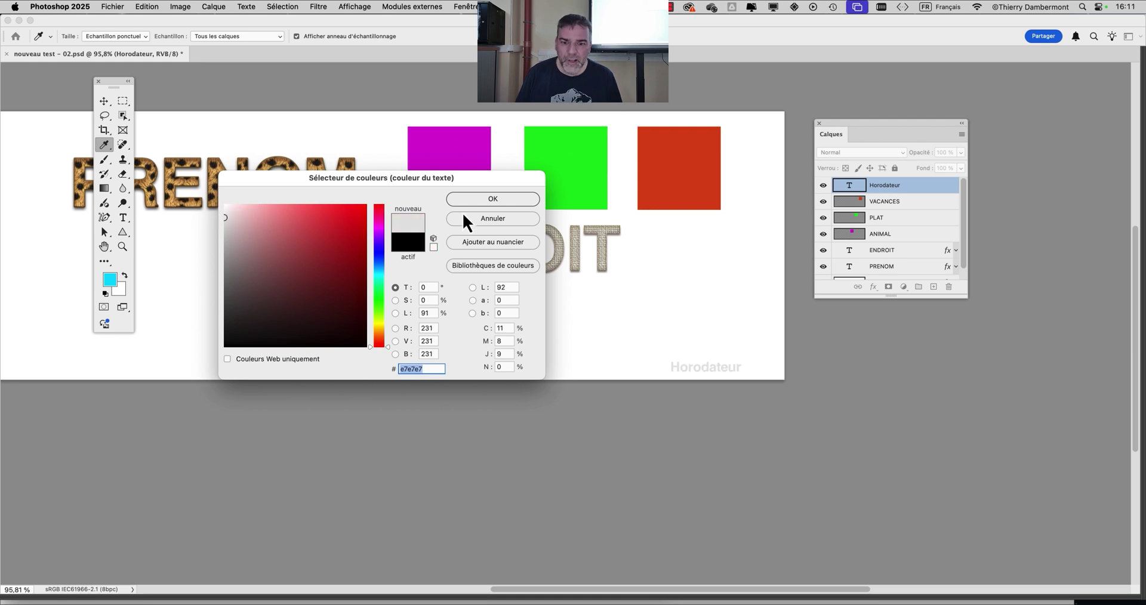
# - Apply the light grey #e7e7e7 colour to the Horodateur text
pyautogui.click(485, 200)
pyautogui.scroll(5, 724, 373)
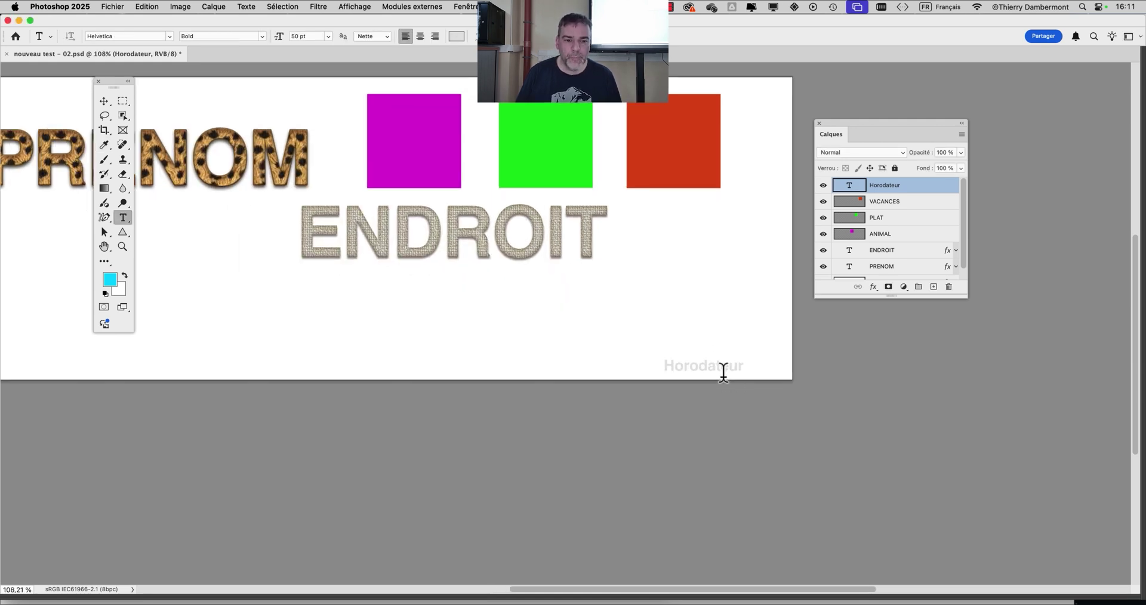
pyautogui.scroll(-3, 724, 373)
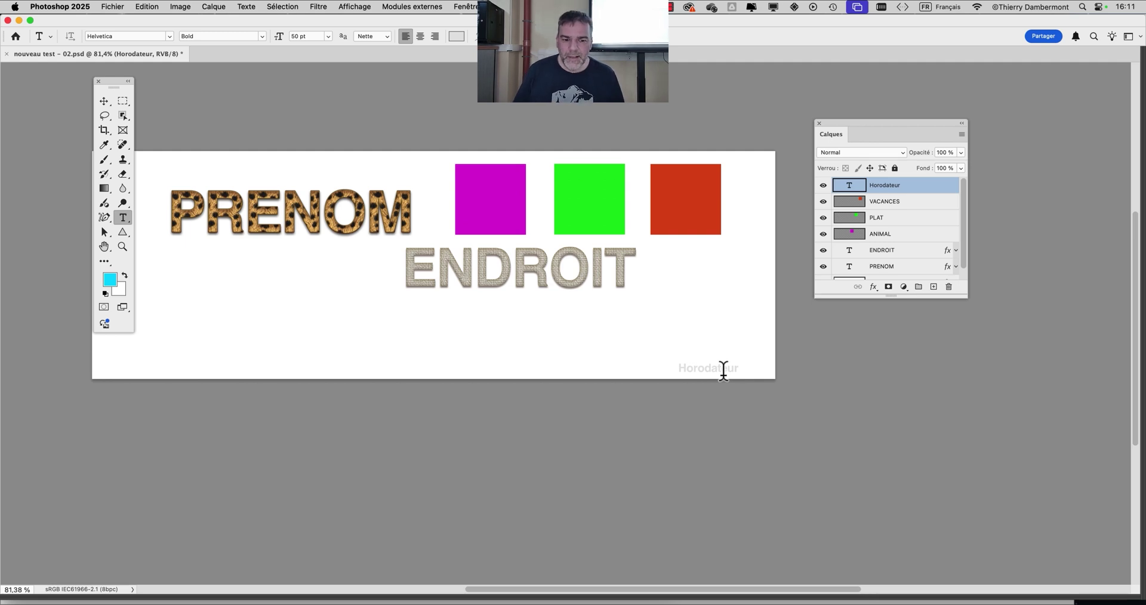
# - Try importing the data file through Image > Variables > Data Sets and dismiss the import error
pyautogui.click(185, 6)
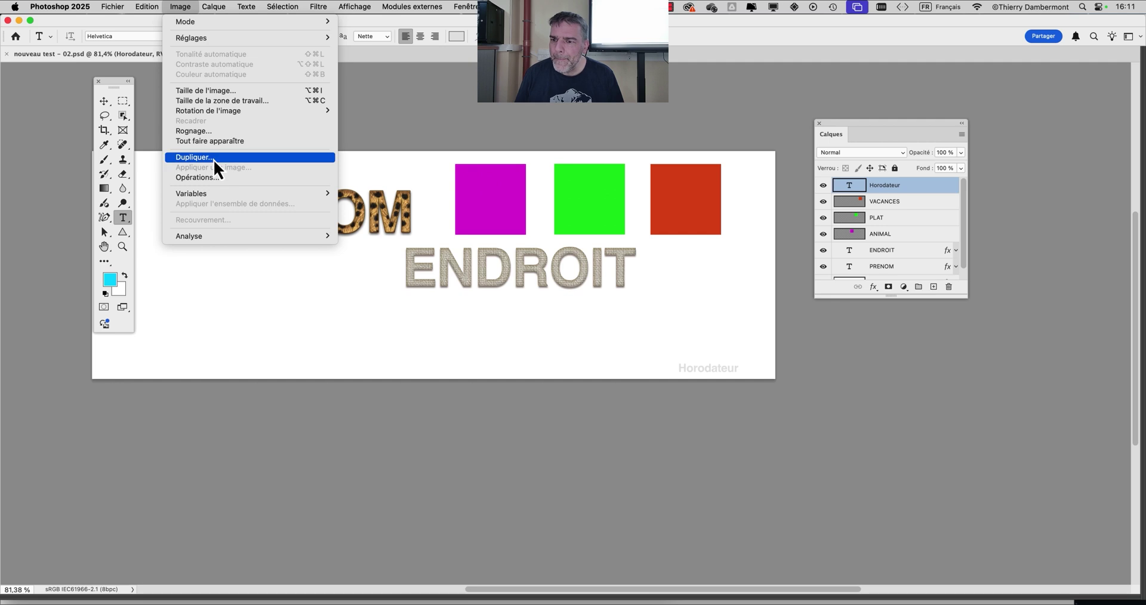
pyautogui.moveTo(287, 197)
pyautogui.click(391, 204)
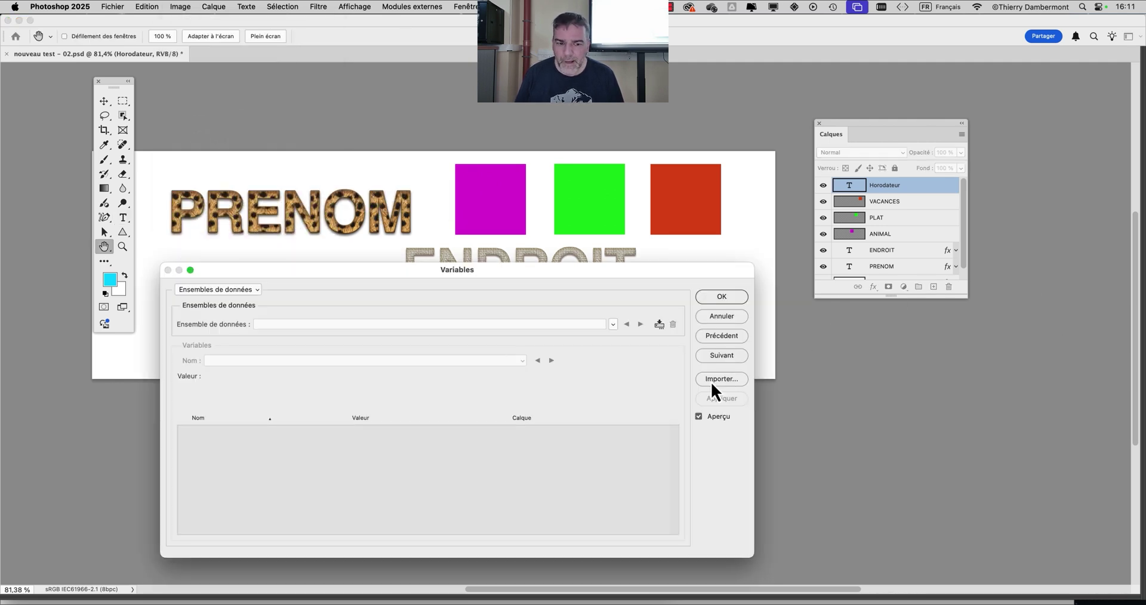
pyautogui.click(711, 379)
pyautogui.click(713, 279)
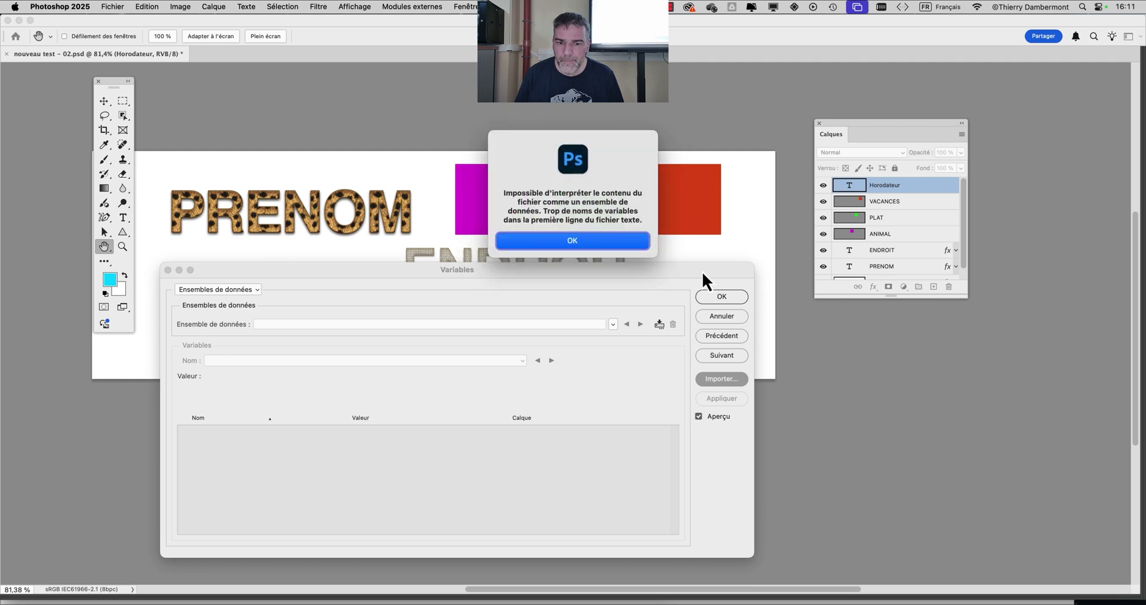
pyautogui.click(591, 240)
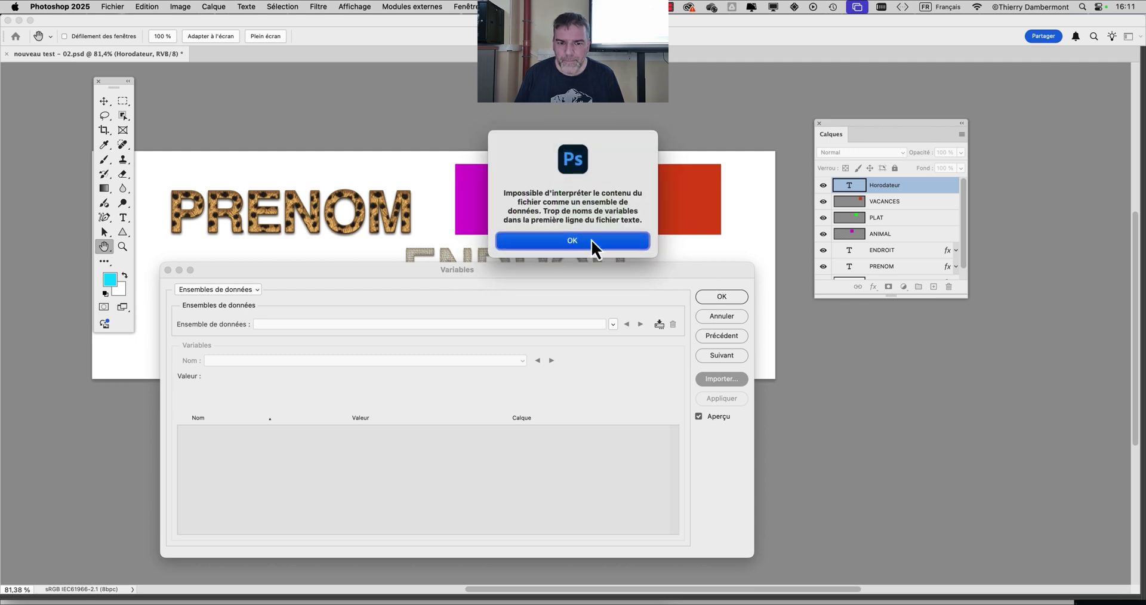
pyautogui.moveTo(640, 272); pyautogui.dragTo(881, 209)
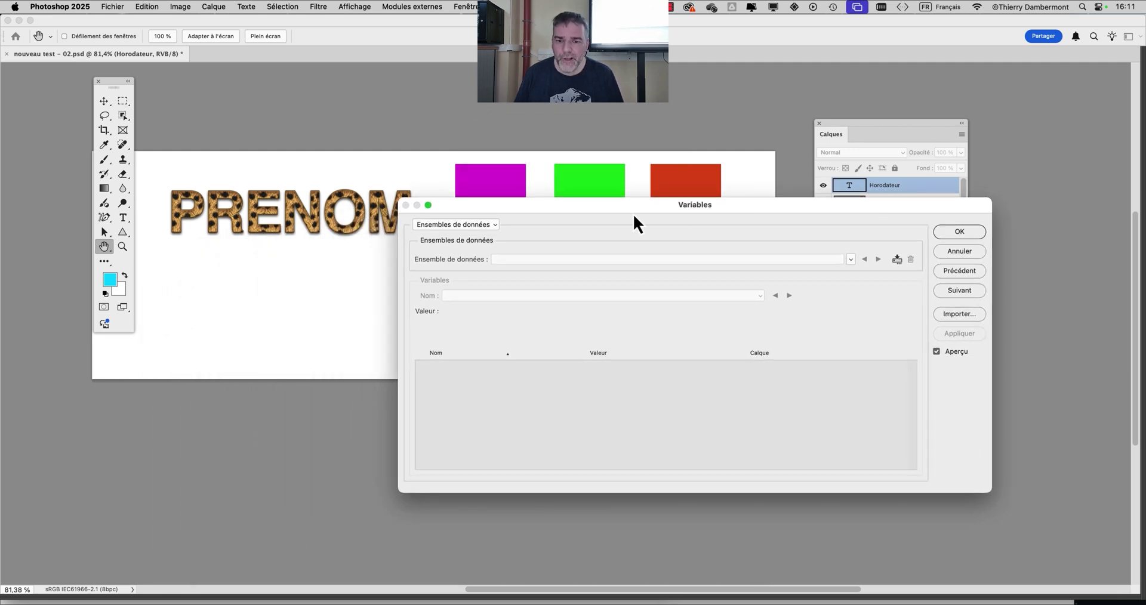
pyautogui.moveTo(612, 206); pyautogui.dragTo(819, 242)
pyautogui.click(659, 260)
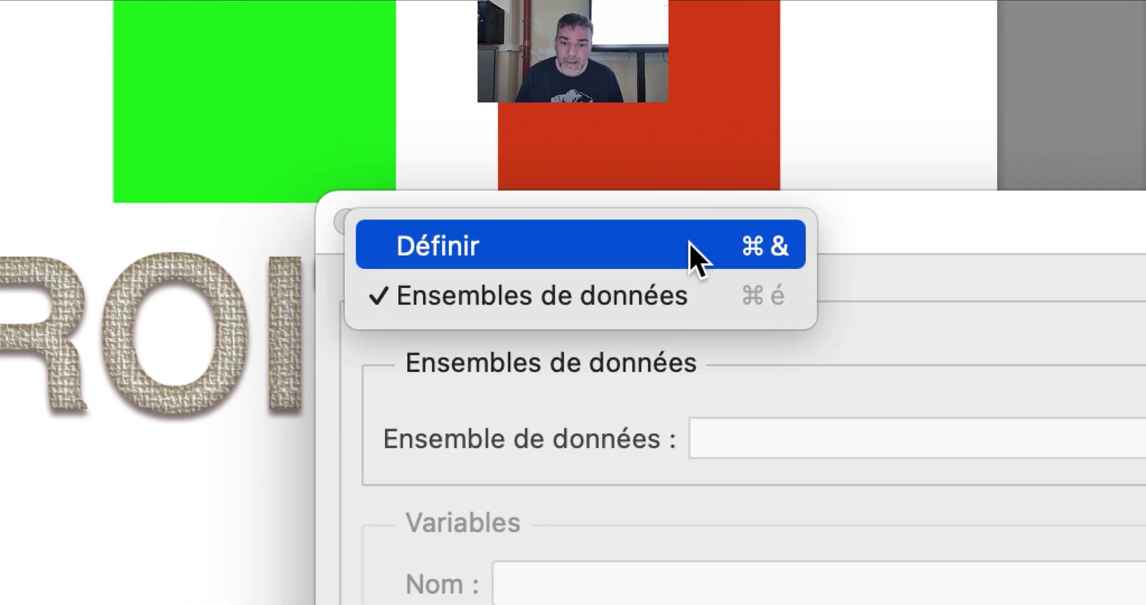
# - Switch to variable definitions and make the Horodateur text a variable named 'Horodateur'
pyautogui.click(742, 258)
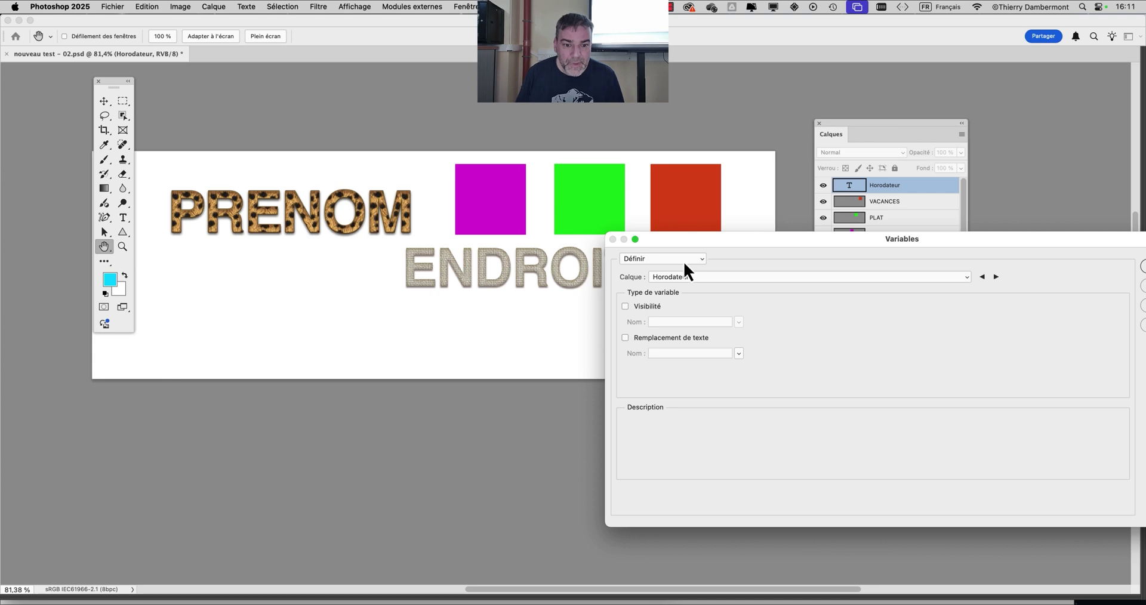
pyautogui.moveTo(710, 238); pyautogui.dragTo(704, 407)
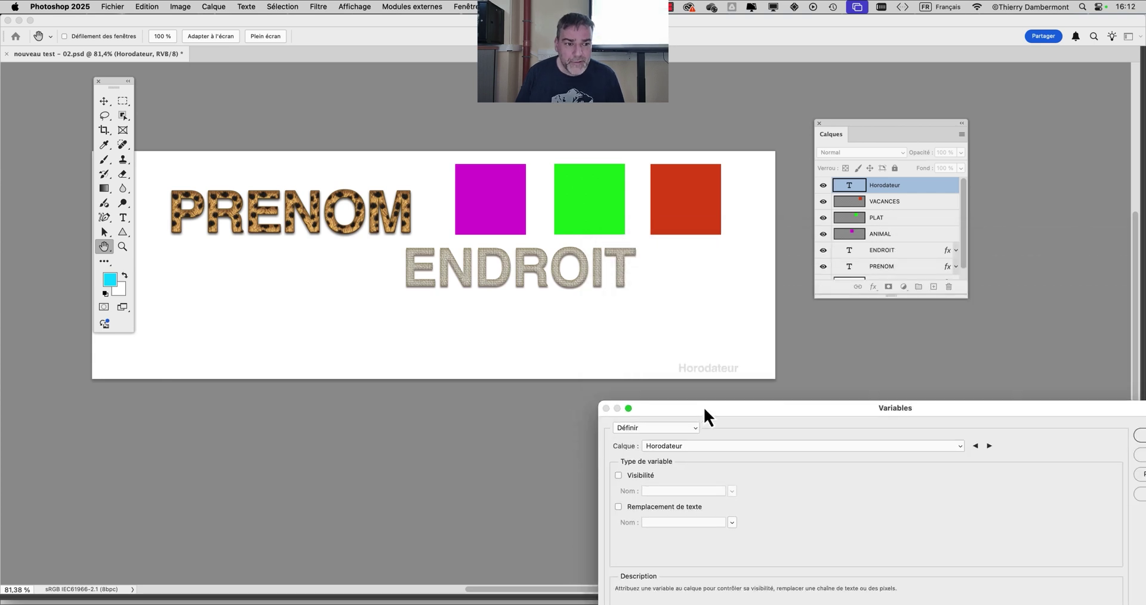
pyautogui.moveTo(926, 299); pyautogui.dragTo(928, 347)
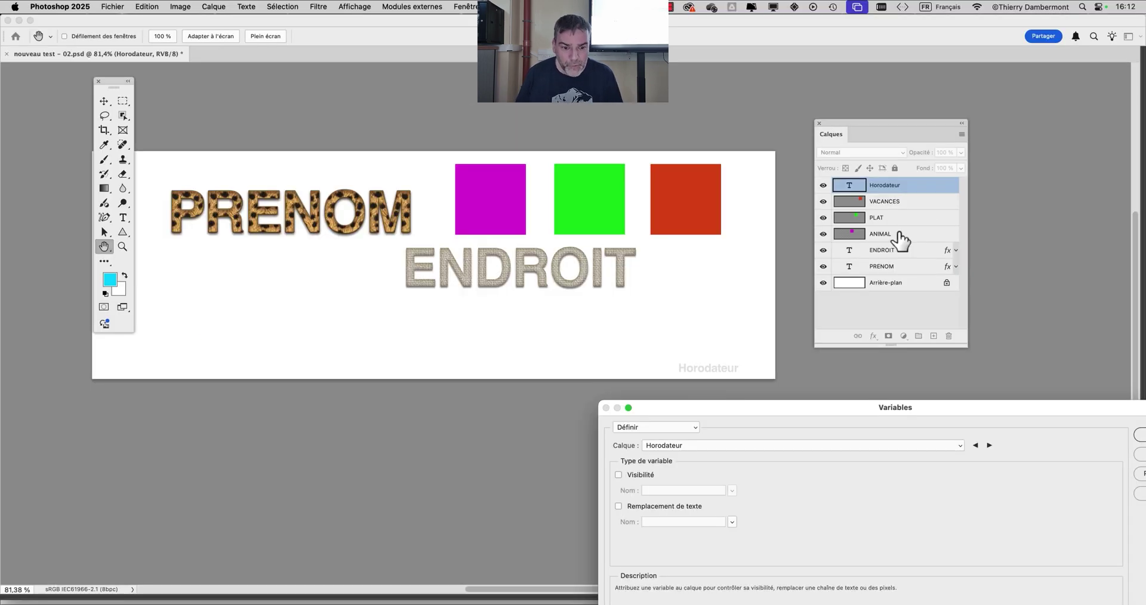
pyautogui.moveTo(711, 407); pyautogui.dragTo(523, 115)
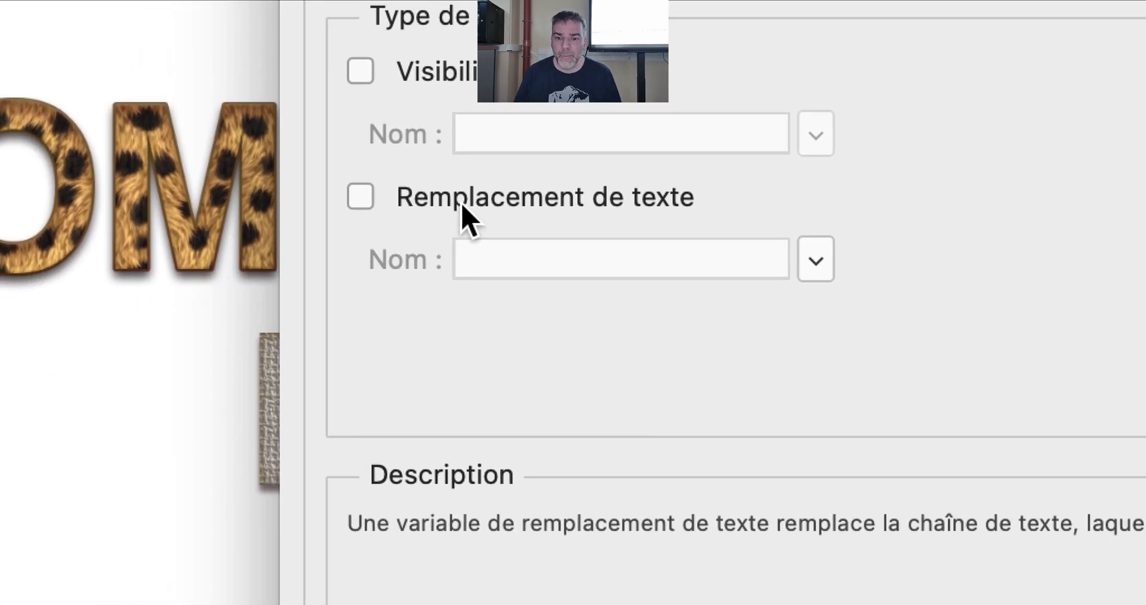
pyautogui.click(429, 240)
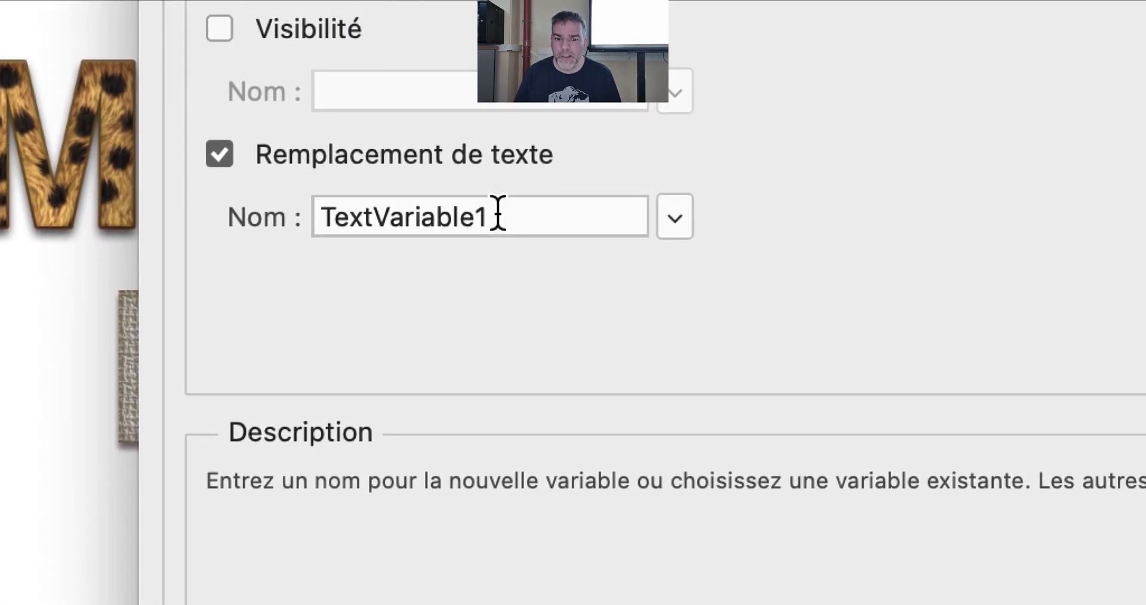
pyautogui.doubleClick(498, 213)
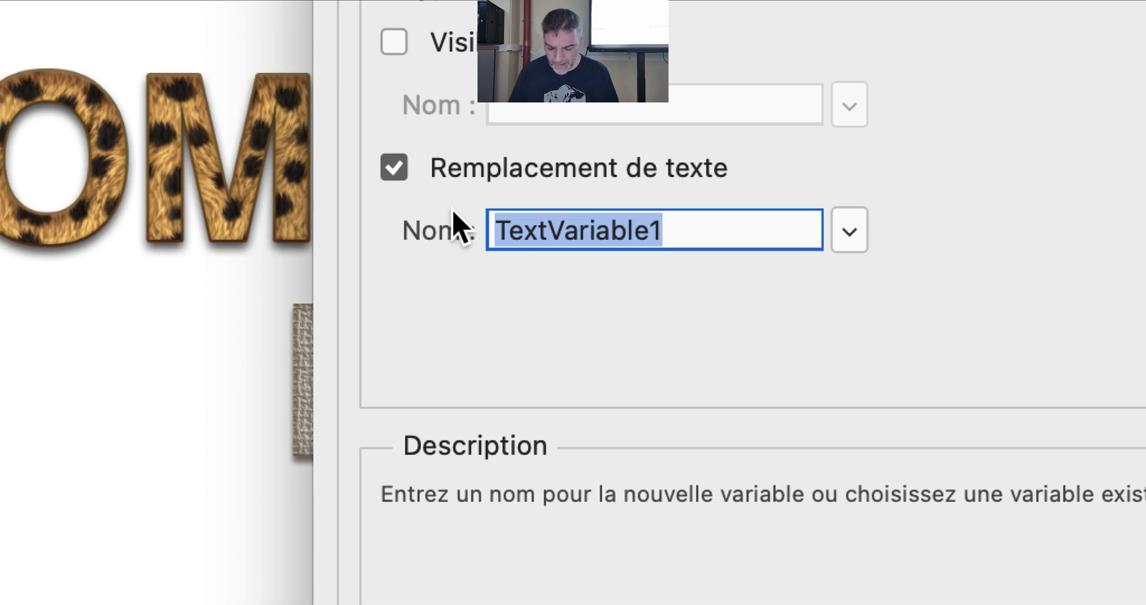
pyautogui.write('Horodateur')
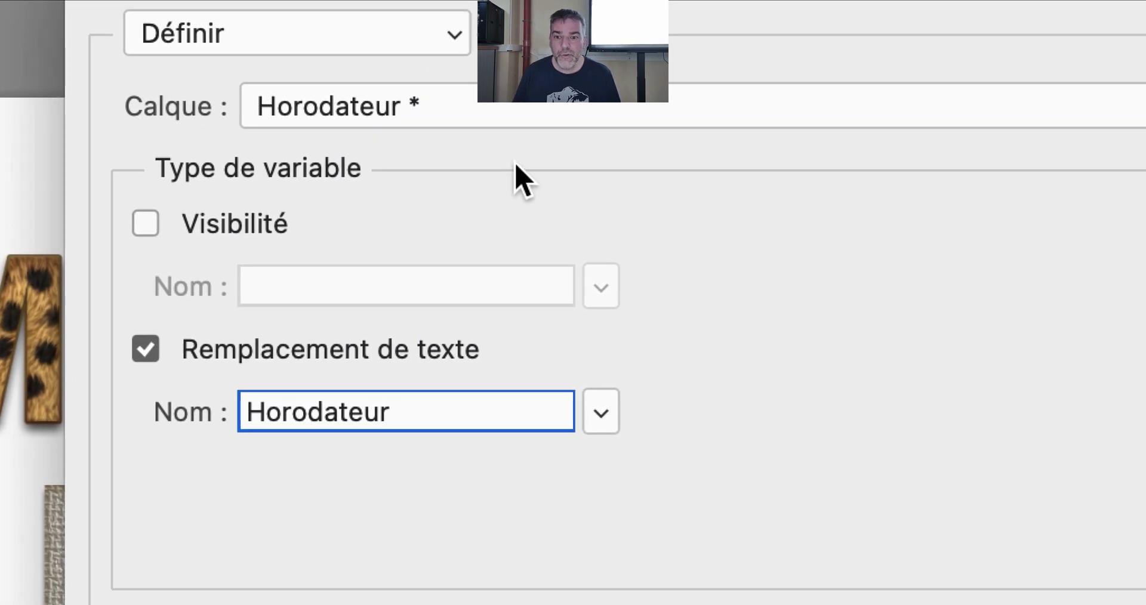
# - Enable pixel replacement for the VACANCES and PLAT layers and select their default variable names
pyautogui.click(734, 146)
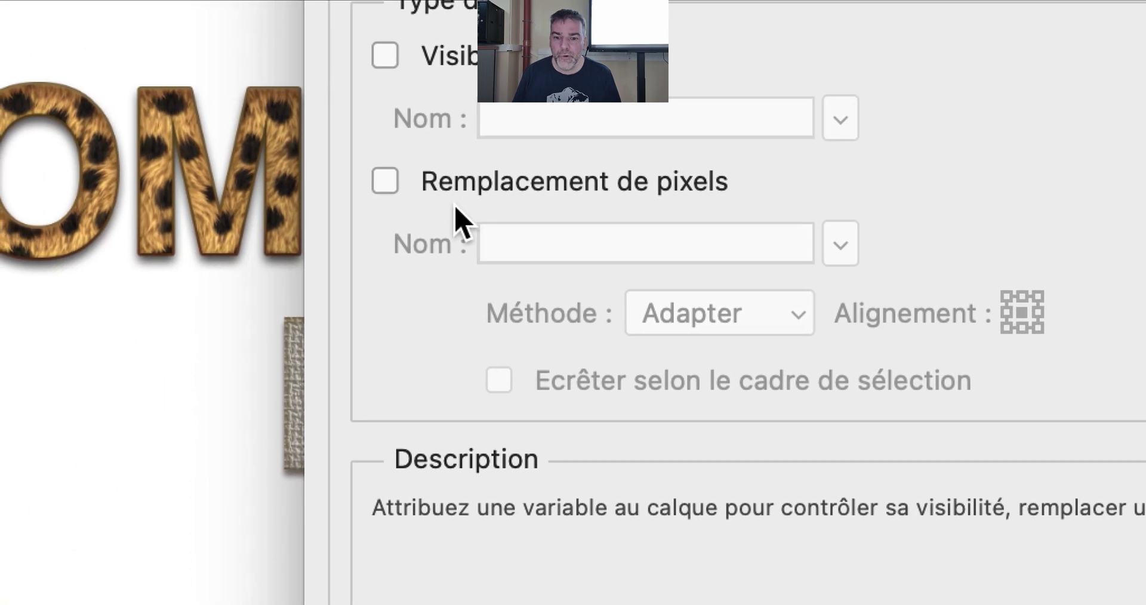
pyautogui.click(309, 340)
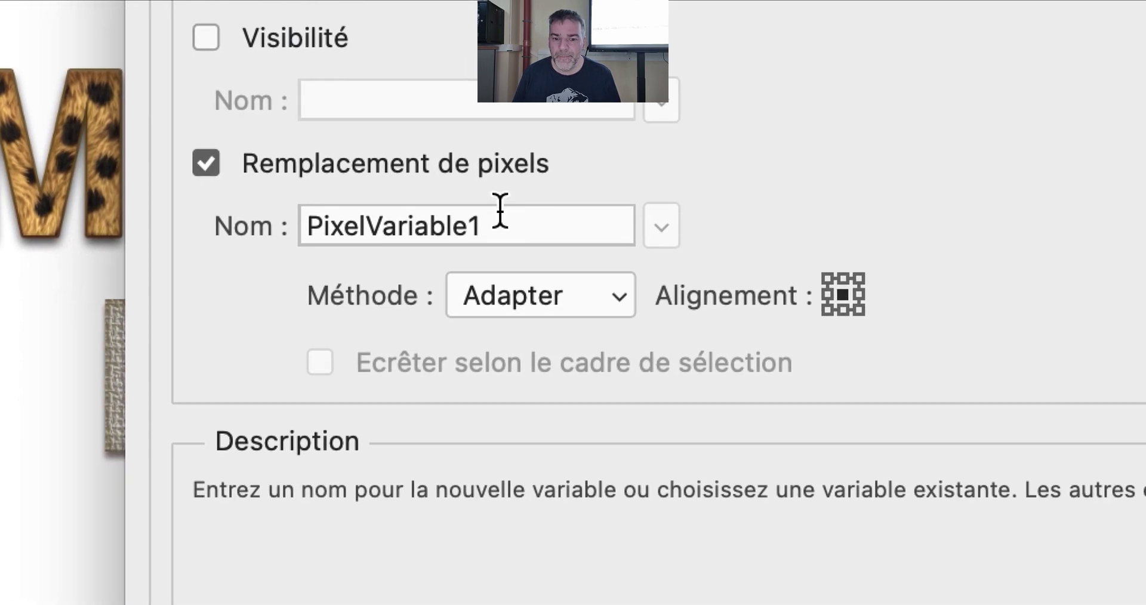
pyautogui.moveTo(684, 246); pyautogui.dragTo(404, 224)
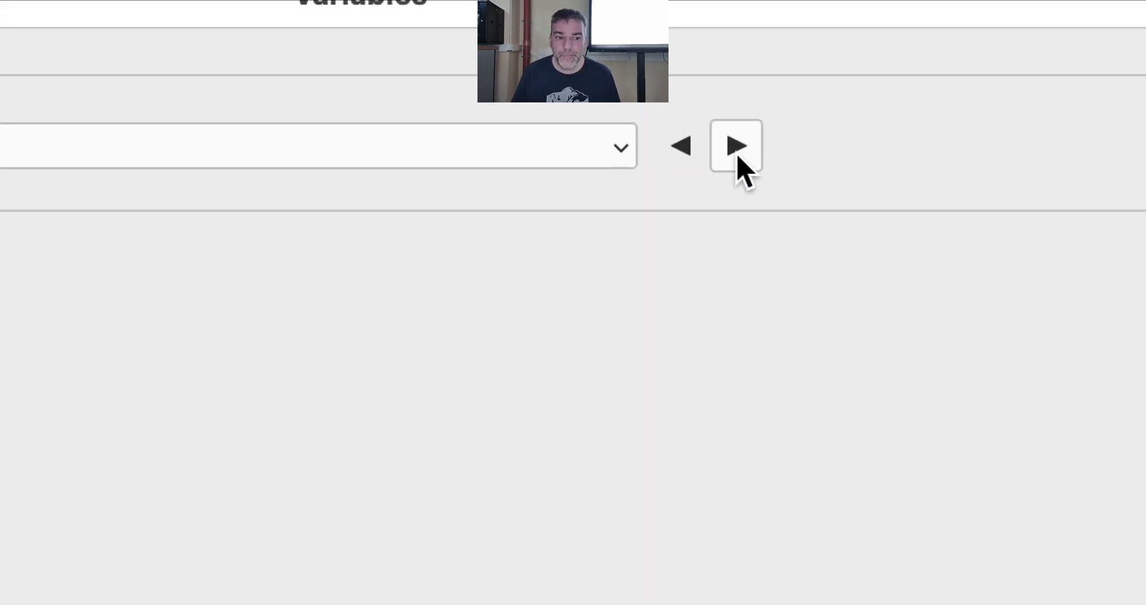
pyautogui.click(736, 146)
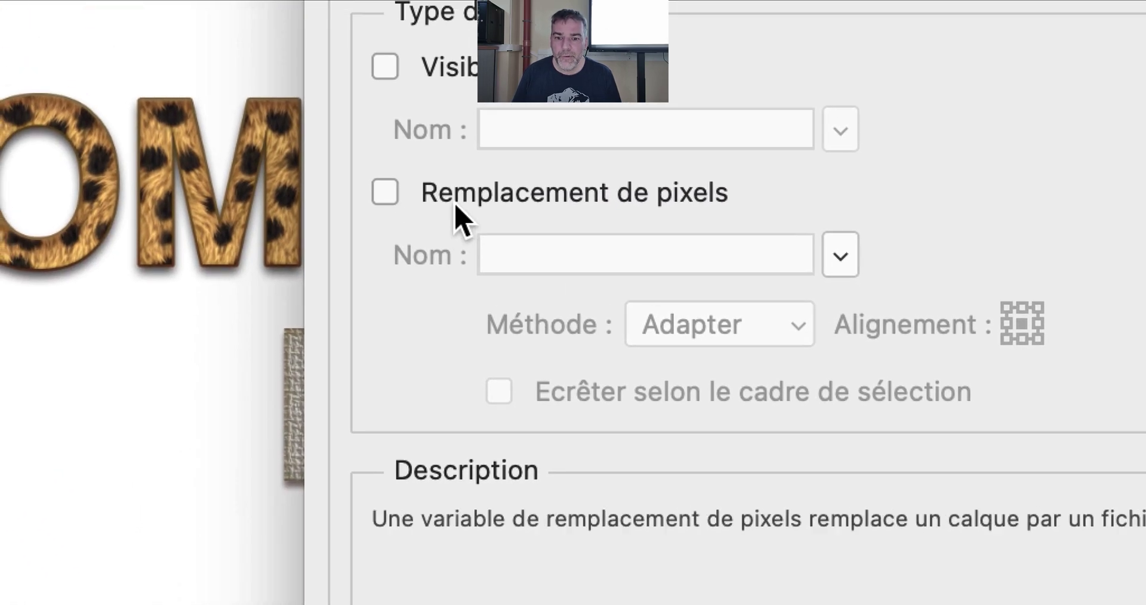
pyautogui.click(406, 382)
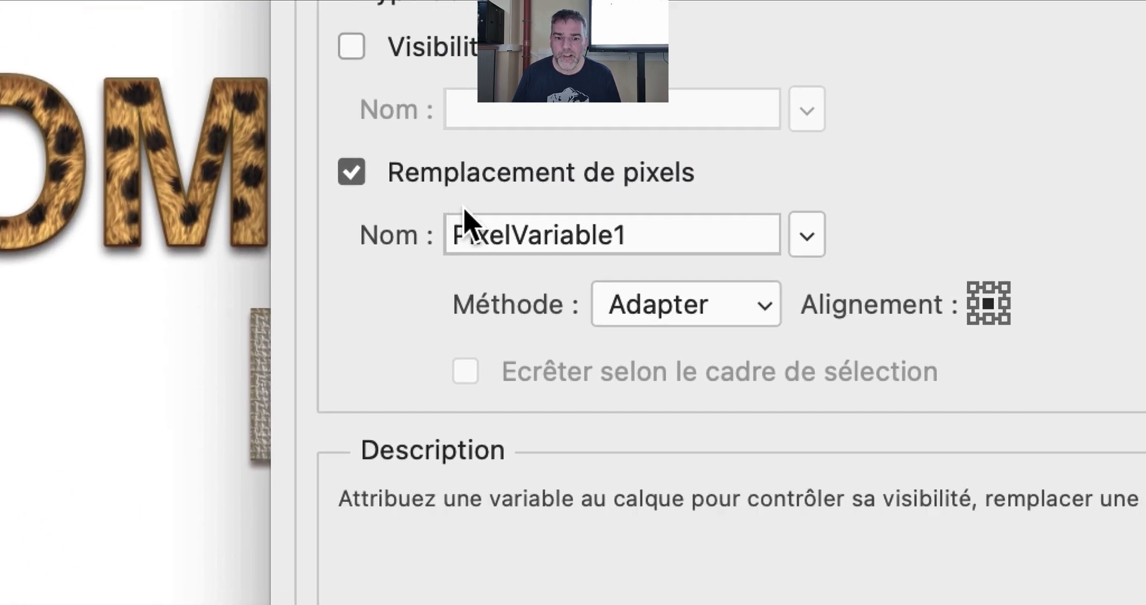
pyautogui.doubleClick(503, 215)
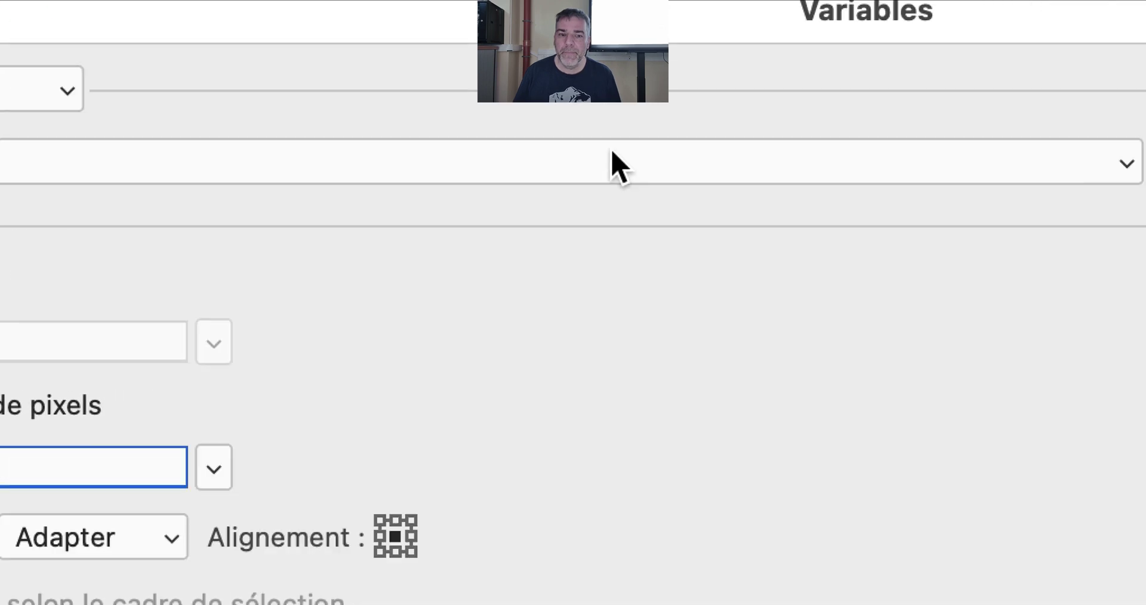
# - Make the ANIMAL layer image-replaceable and rename its variable 'ANIMAKL'
pyautogui.click(739, 154)
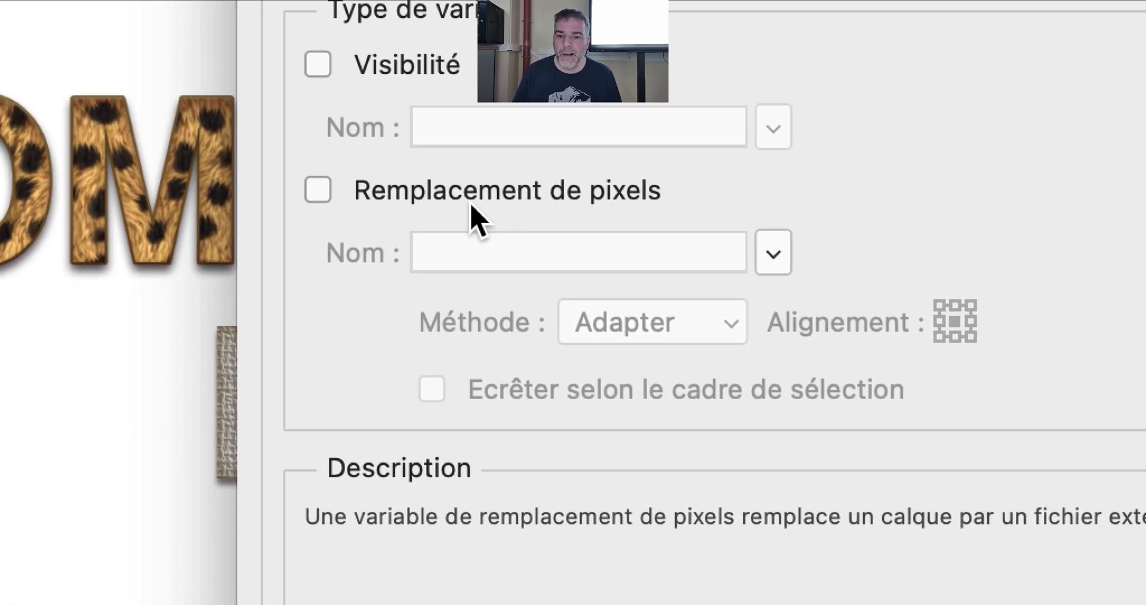
pyautogui.click(170, 385)
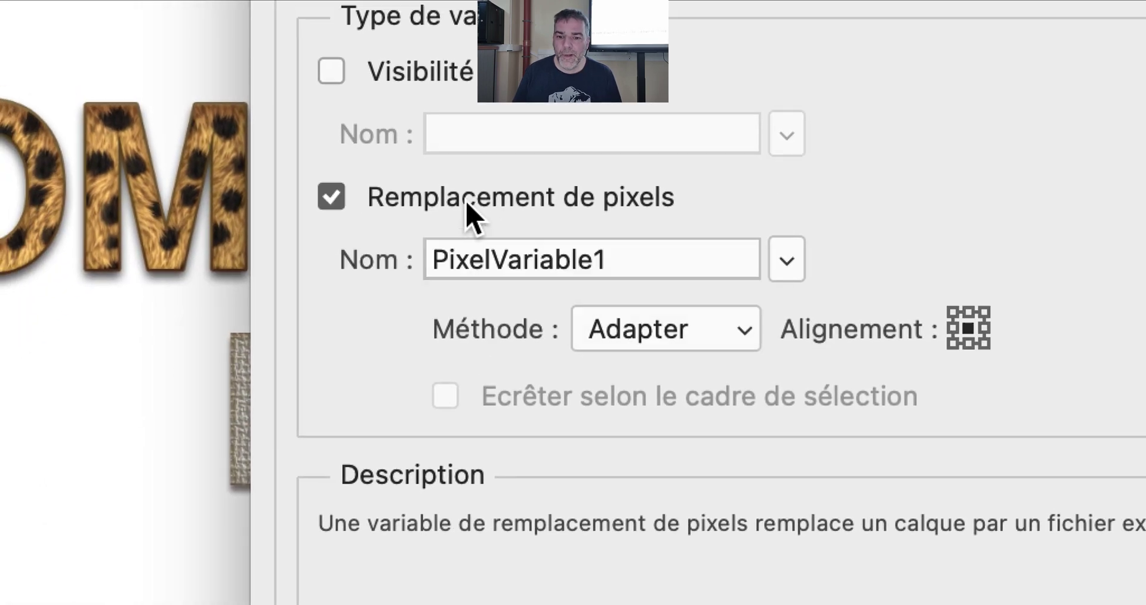
pyautogui.doubleClick(496, 215)
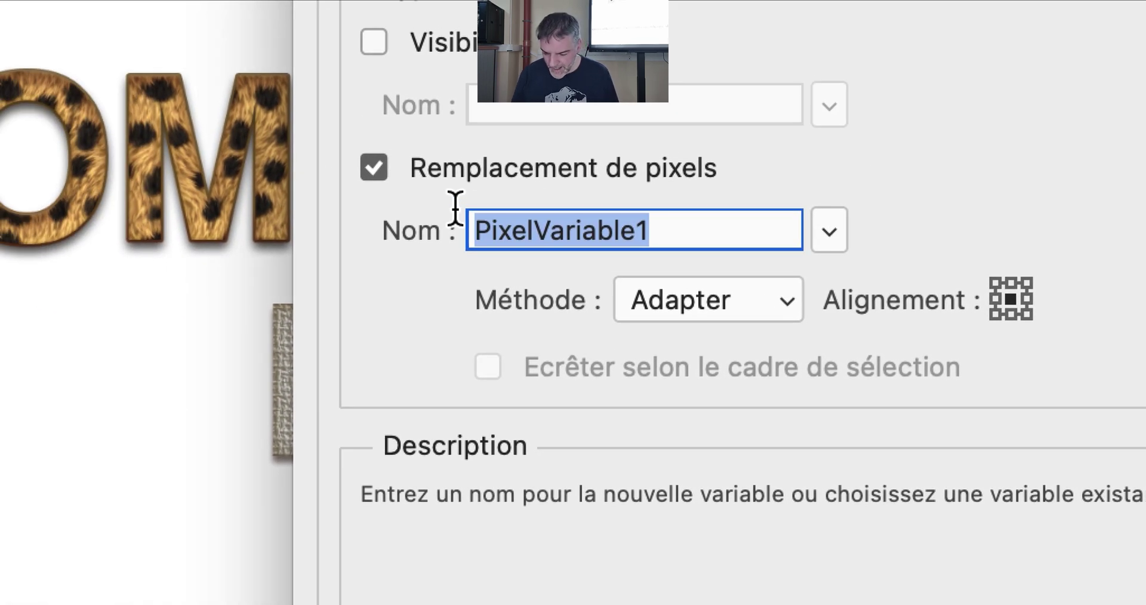
pyautogui.write('ANIMAKL')
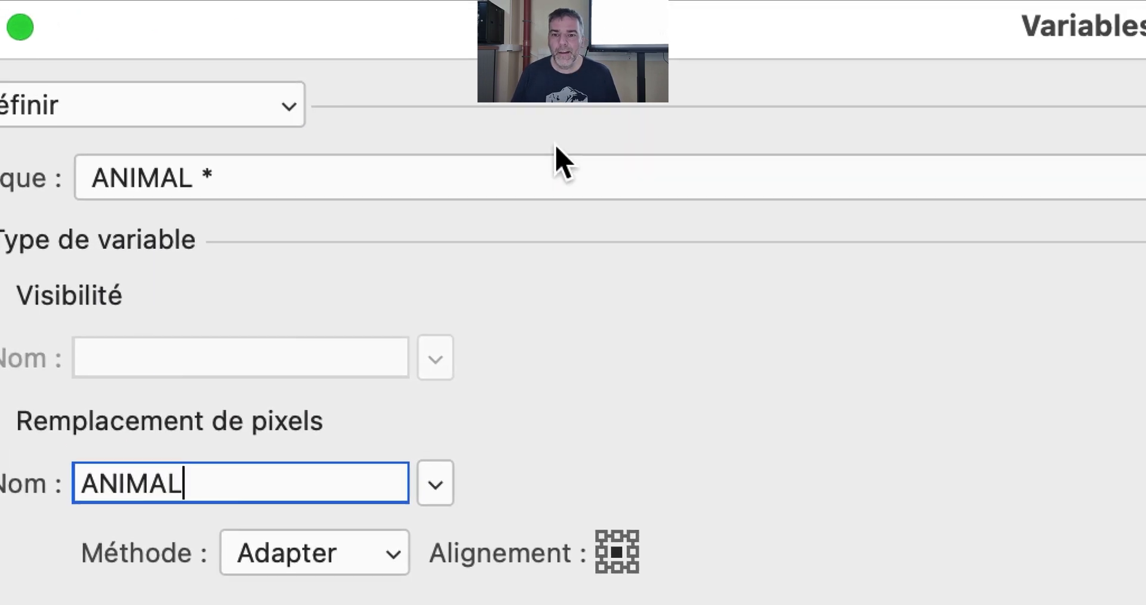
pyautogui.click(739, 155)
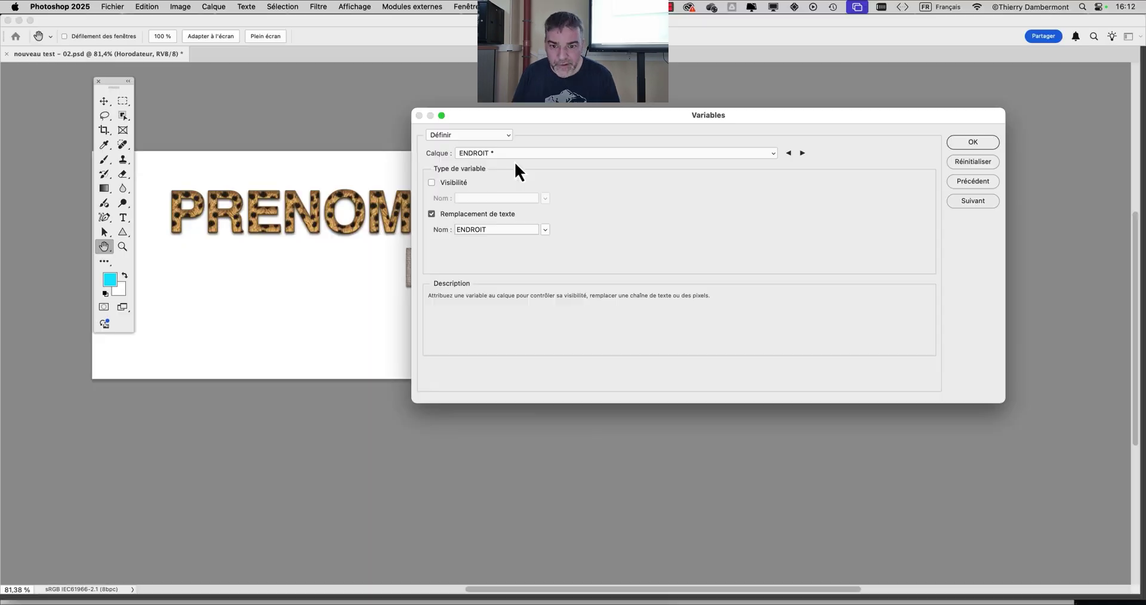
pyautogui.click(802, 153)
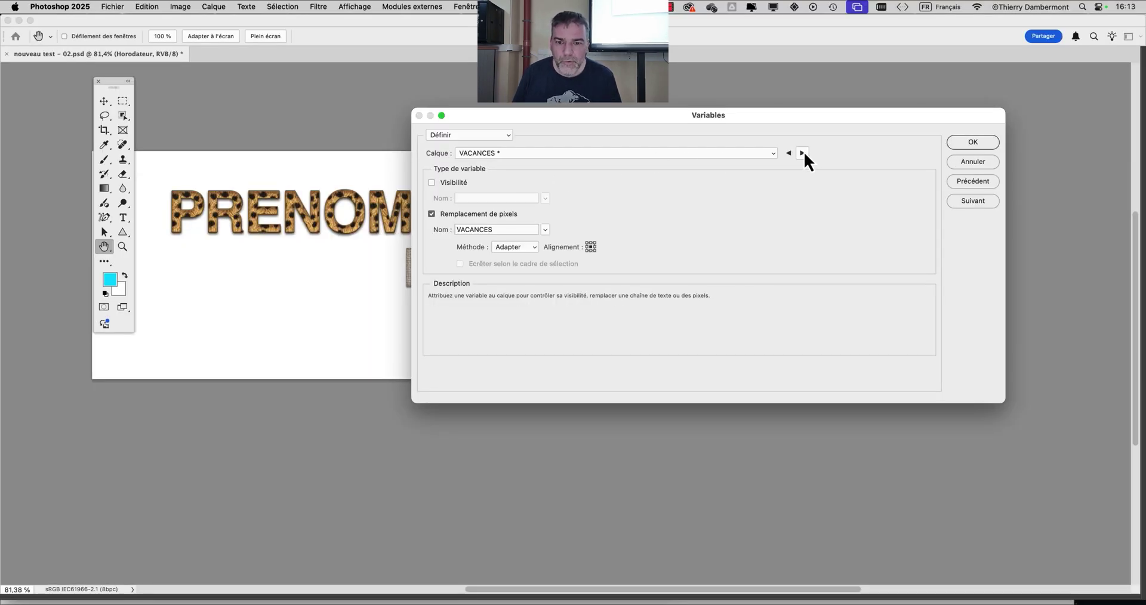
# - Confirm the variables and save the document as 'nouveau test - 03.psd', accepting compatibility
pyautogui.click(962, 146)
pyautogui.click(113, 7)
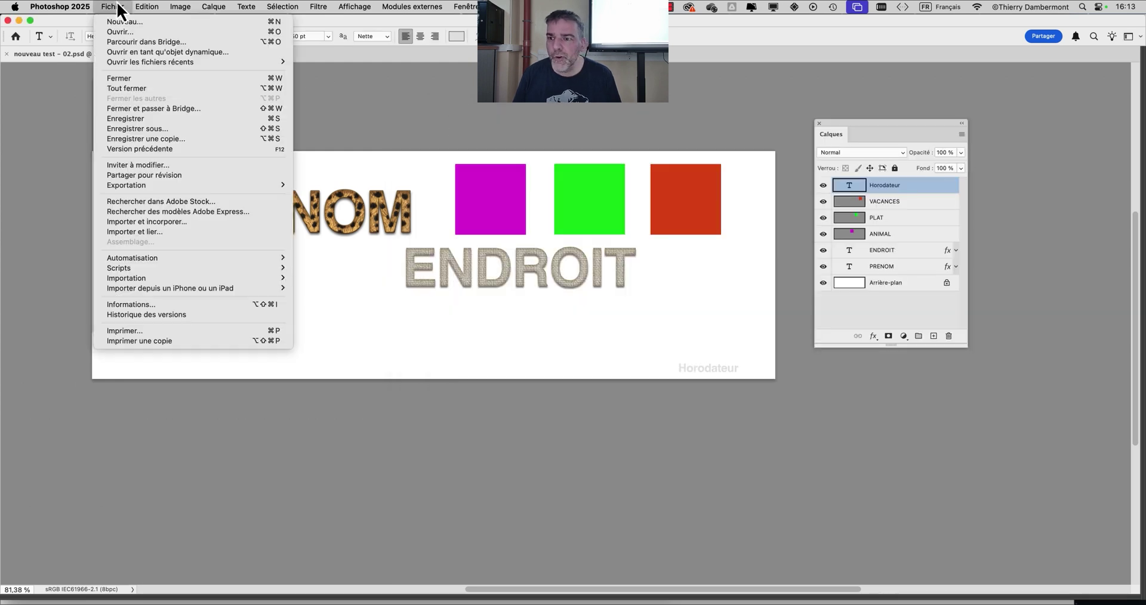
pyautogui.click(166, 135)
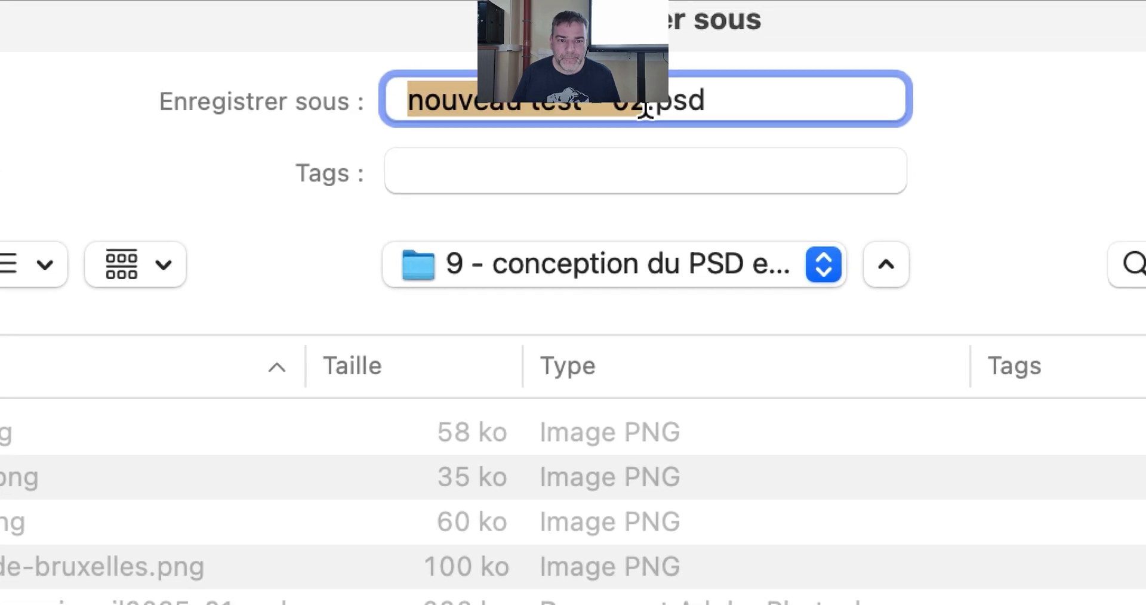
pyautogui.click(687, 31)
pyautogui.moveTo(687, 31); pyautogui.dragTo(703, 31)
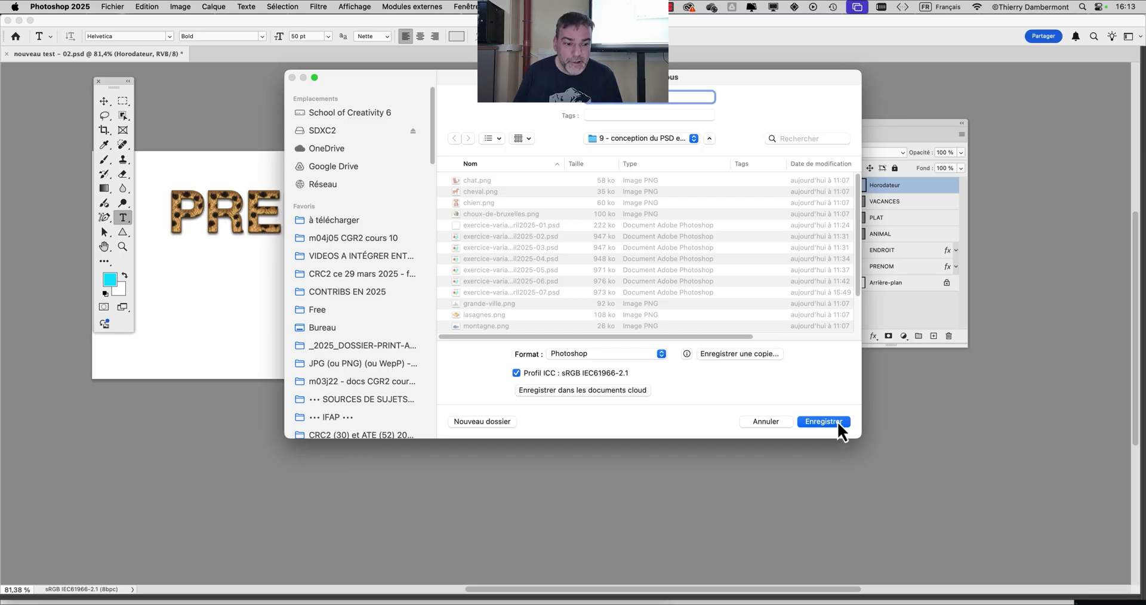
pyautogui.click(837, 422)
pyautogui.click(729, 276)
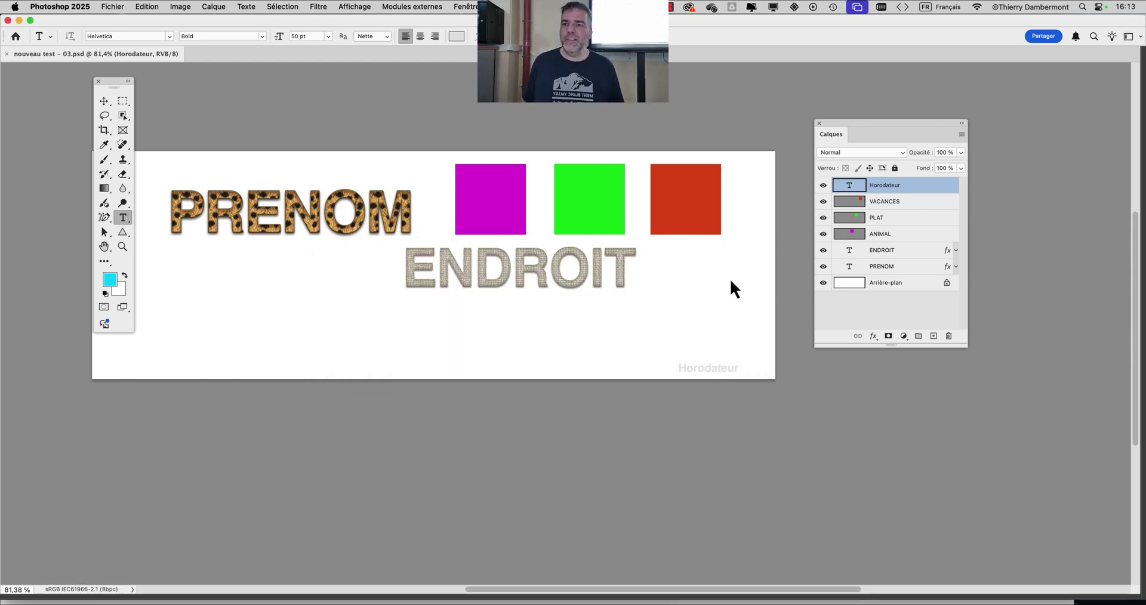
# - Import the data file under Image > Variables > Data Sets
pyautogui.click(174, 4)
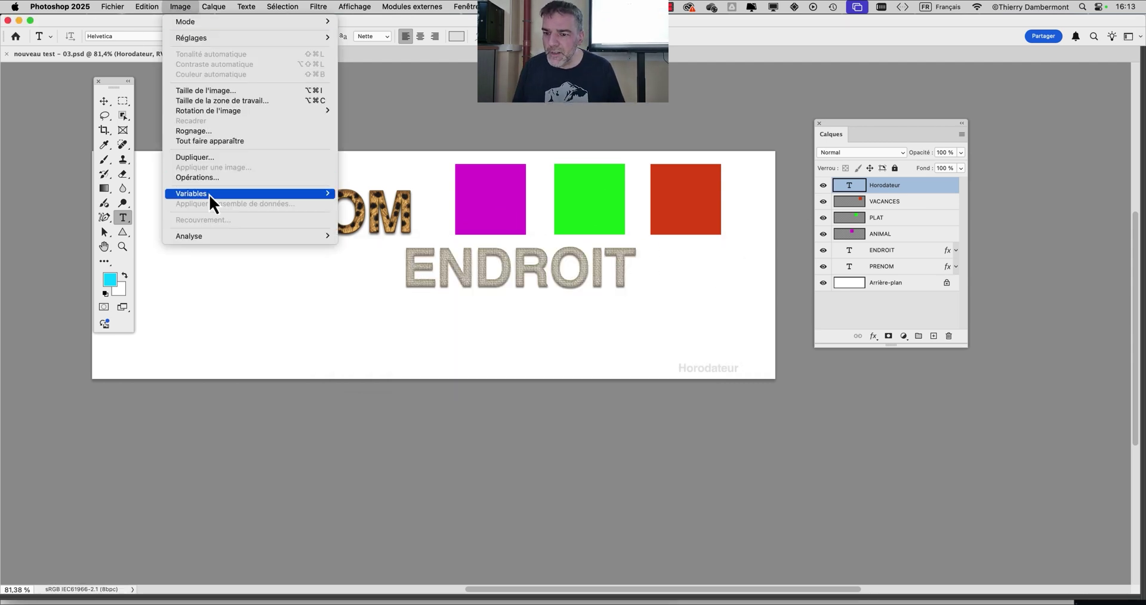
pyautogui.moveTo(209, 193)
pyautogui.click(345, 195)
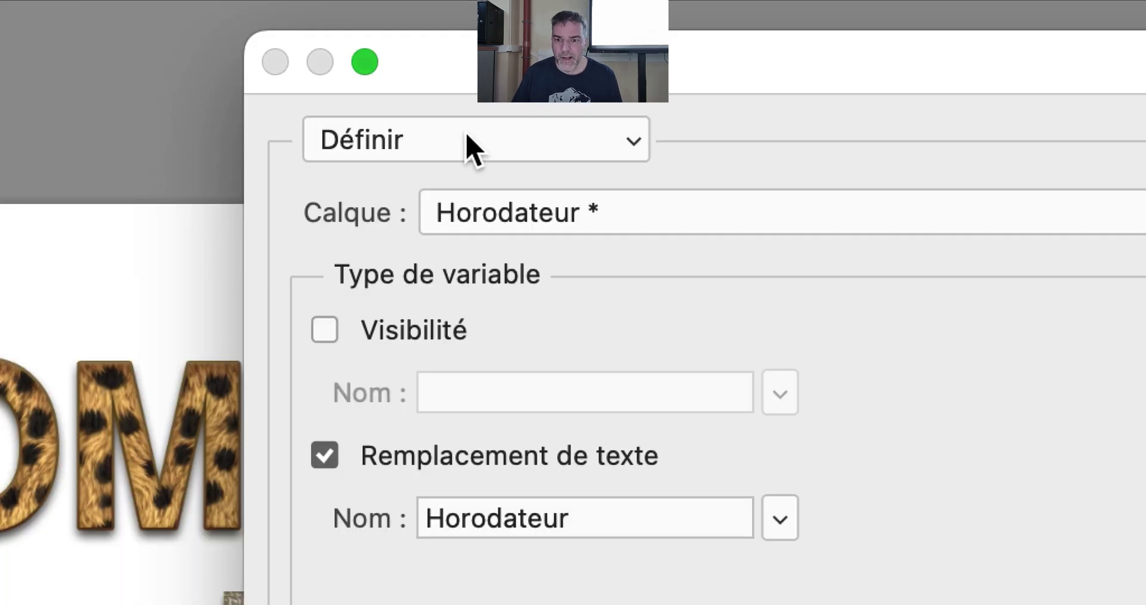
pyautogui.click(466, 134)
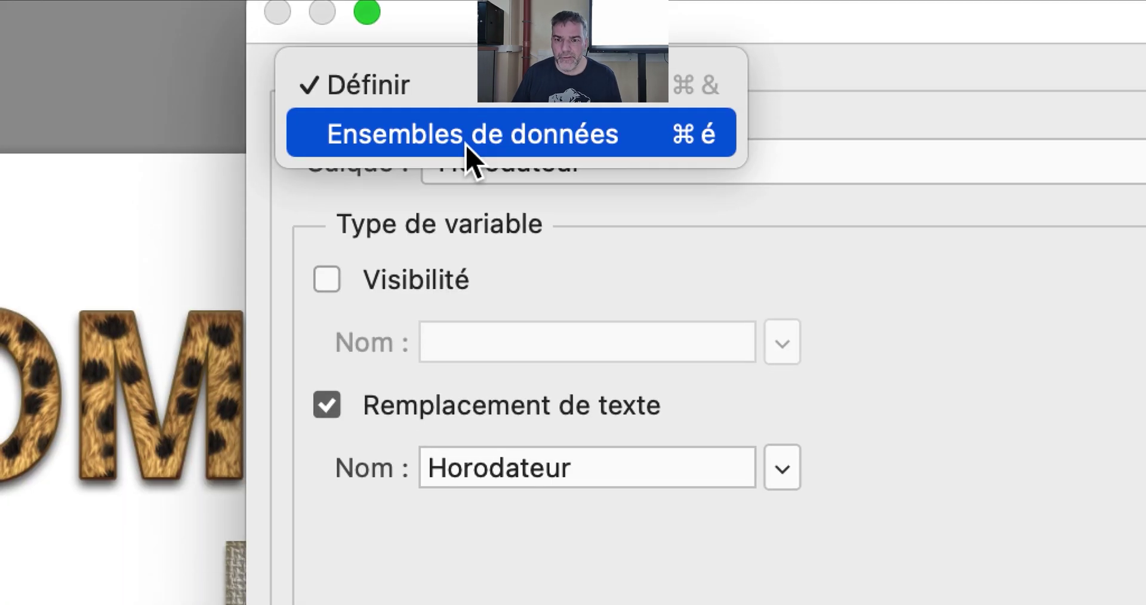
pyautogui.click(467, 146)
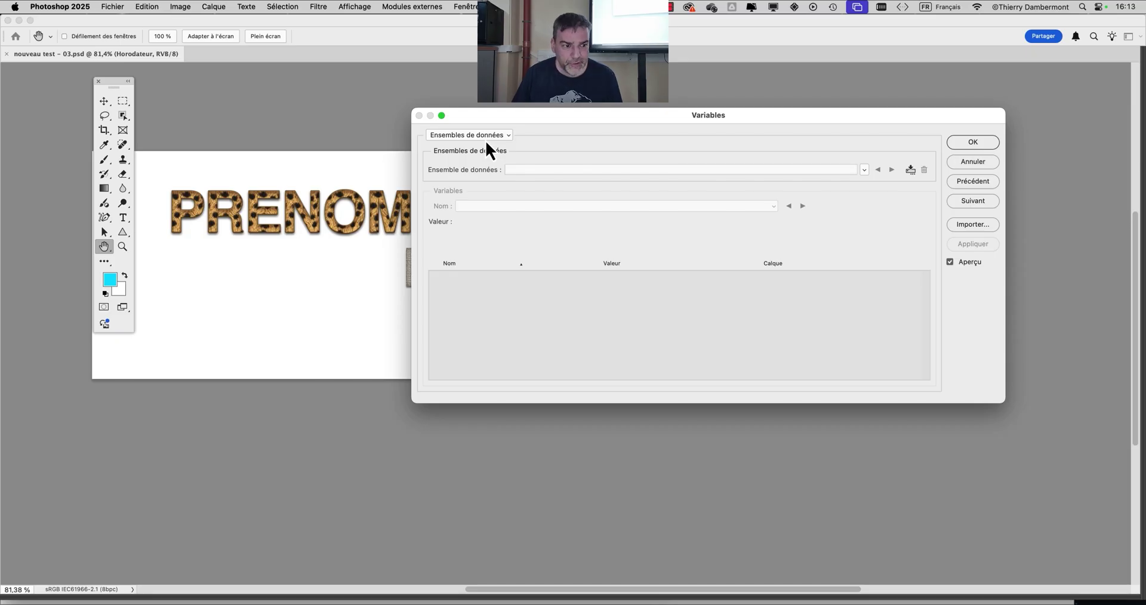
pyautogui.click(991, 227)
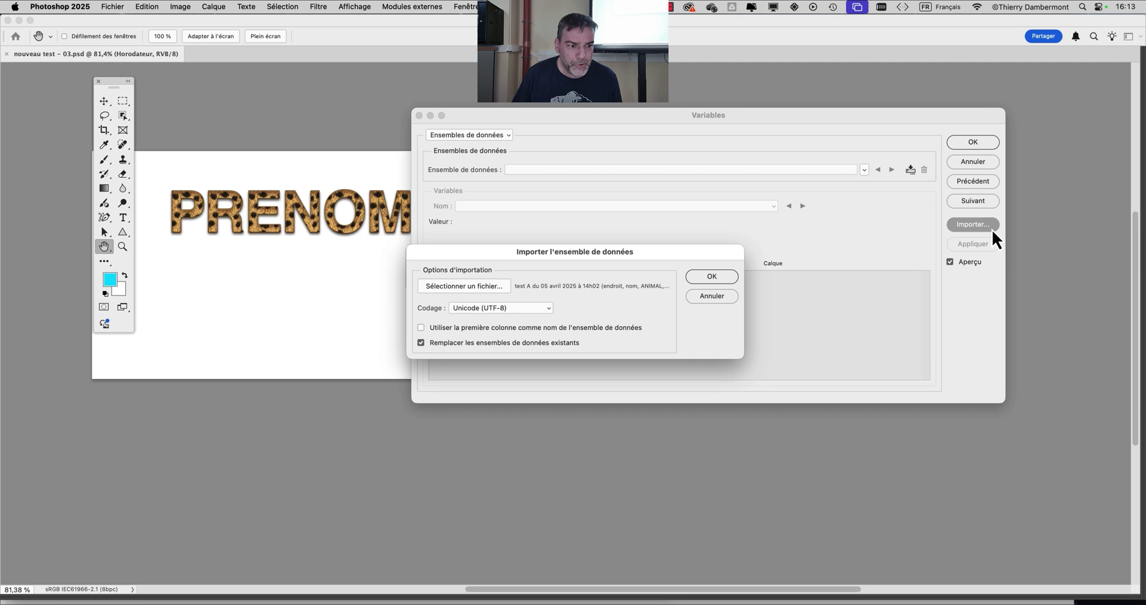
pyautogui.click(719, 277)
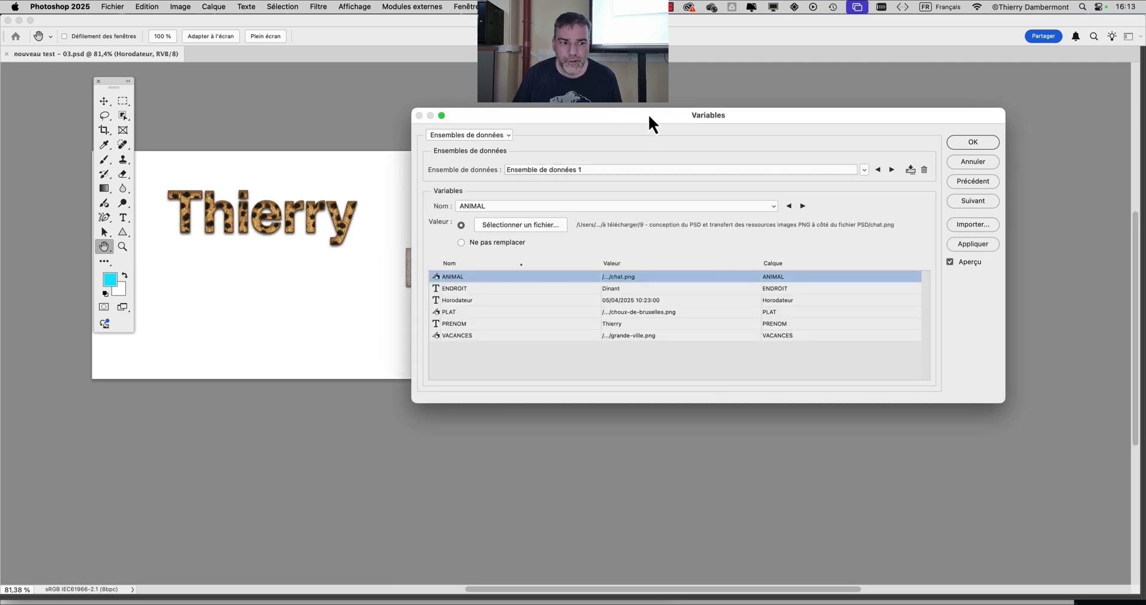
pyautogui.moveTo(647, 116); pyautogui.dragTo(637, 340)
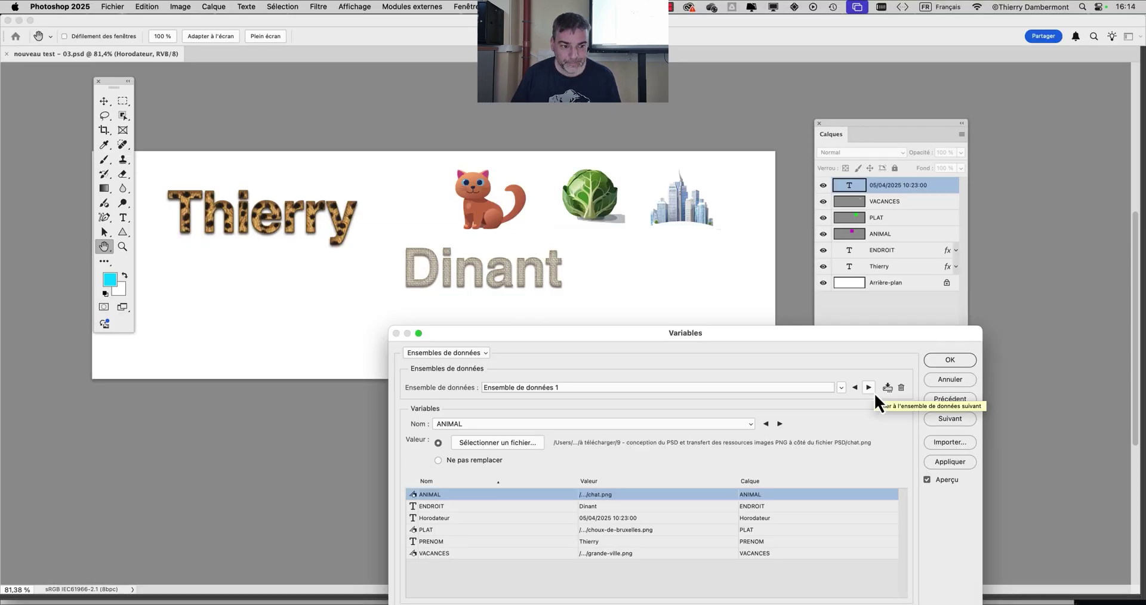
# - Preview records 2–7 (Koerich, Annevoie, Bois-de-villers, Yvoir) on the template, then close Variables
pyautogui.click(876, 394)
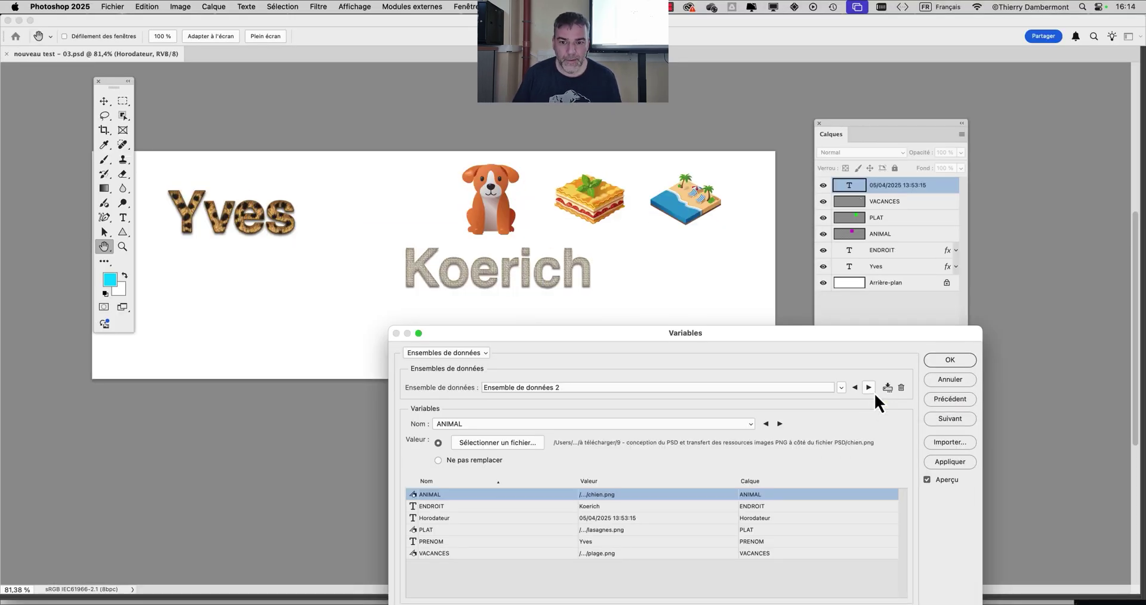
pyautogui.click(869, 387)
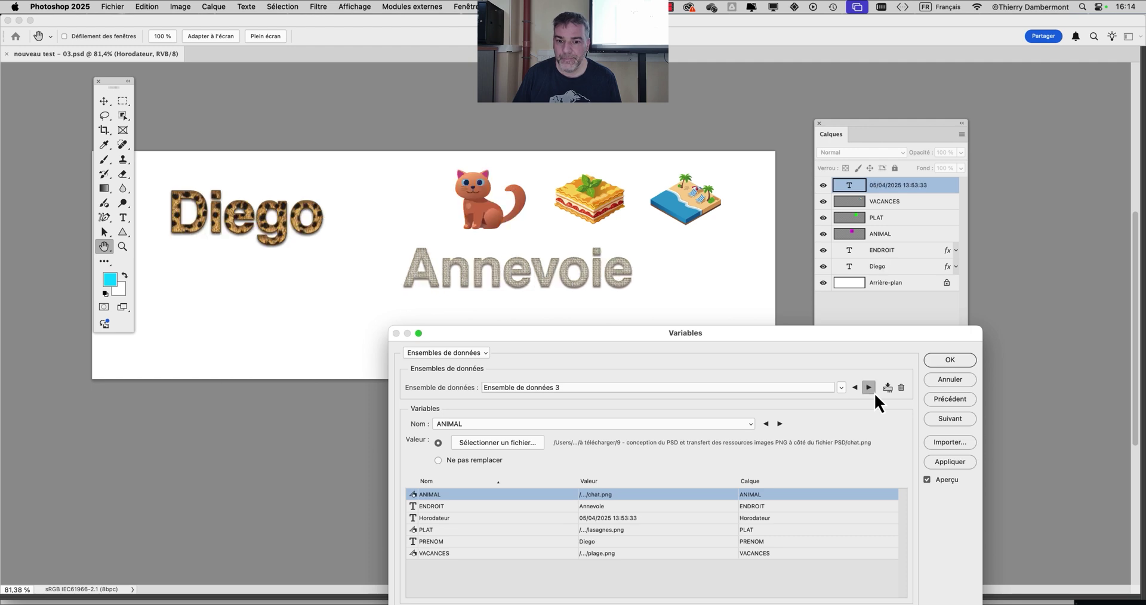
pyautogui.click(869, 387)
pyautogui.click(875, 393)
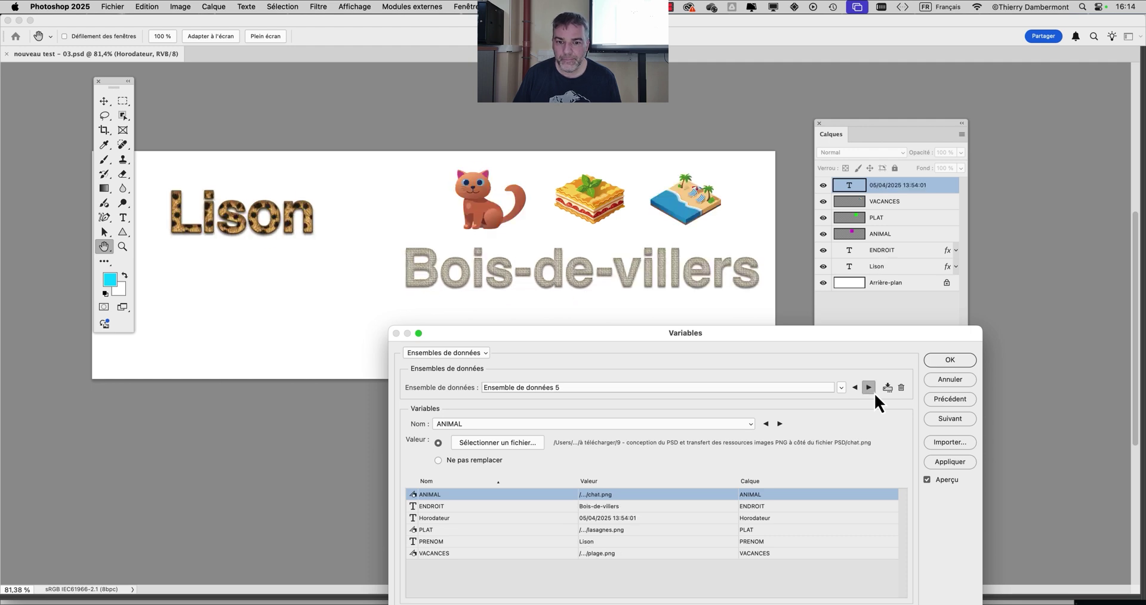
pyautogui.click(876, 393)
pyautogui.click(875, 393)
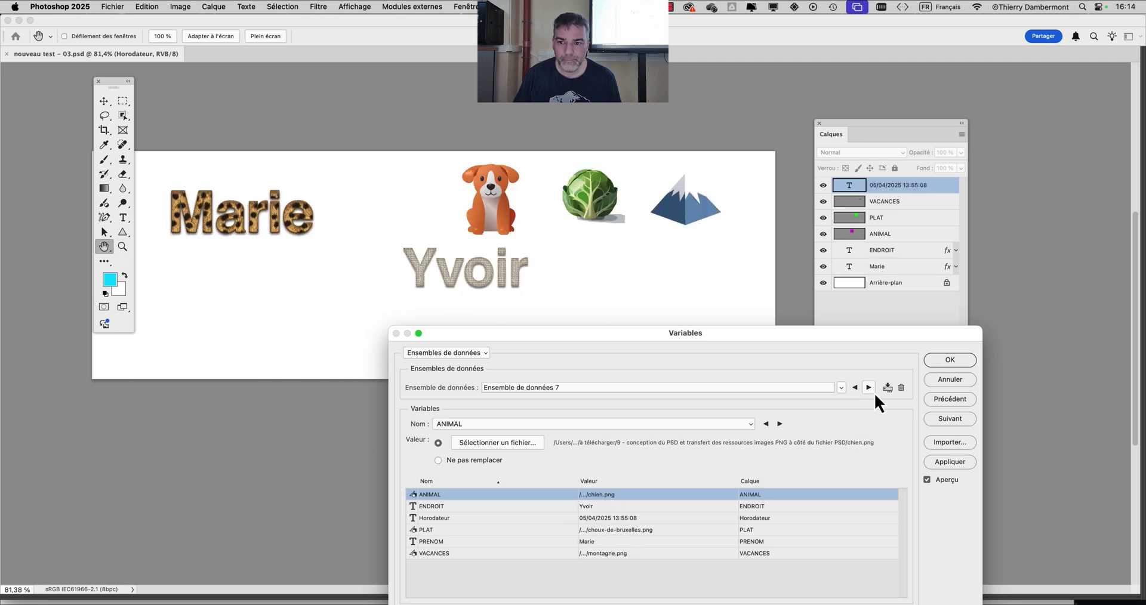
pyautogui.click(875, 393)
pyautogui.click(875, 393)
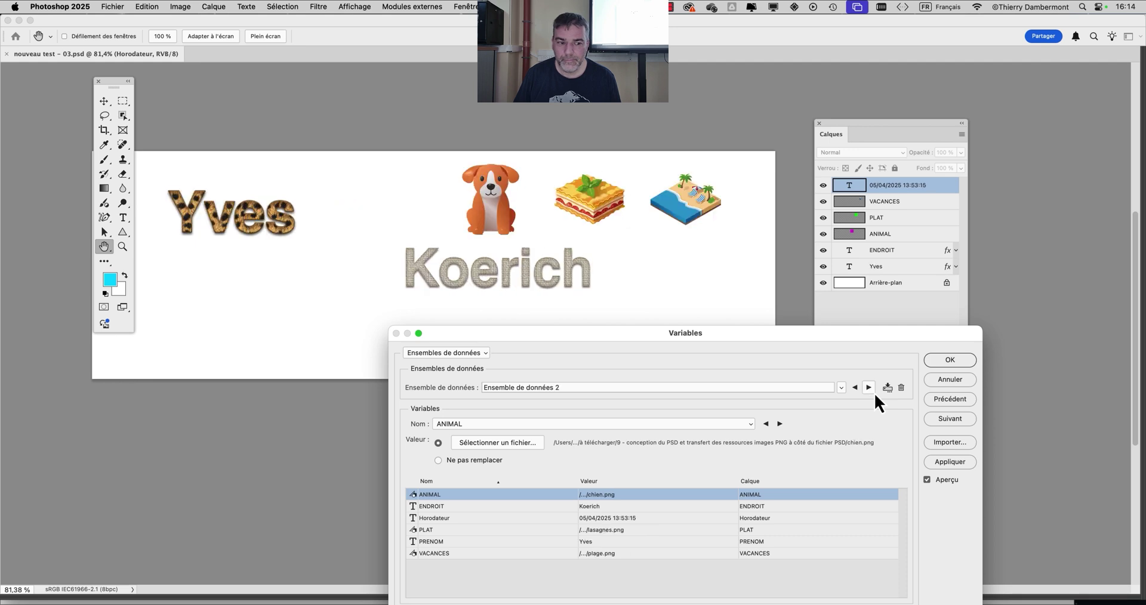
pyautogui.click(955, 379)
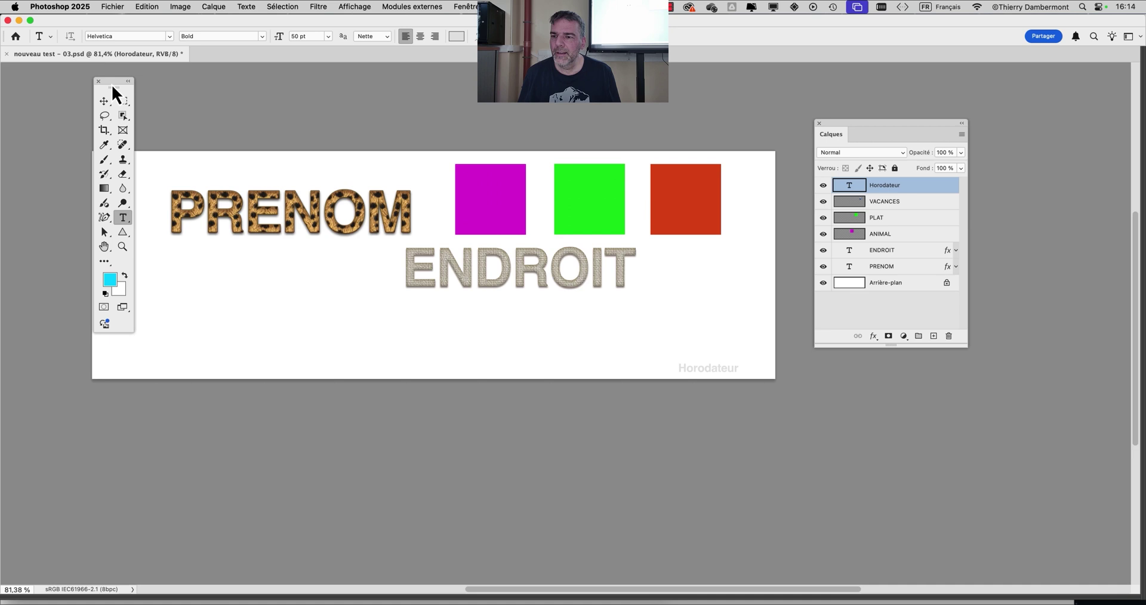
# - Reopen Image > Variables > Define to show PLAT's pixel-replacement variable, method Adapter
pyautogui.moveTo(112, 84); pyautogui.dragTo(54, 83)
pyautogui.click(174, 3)
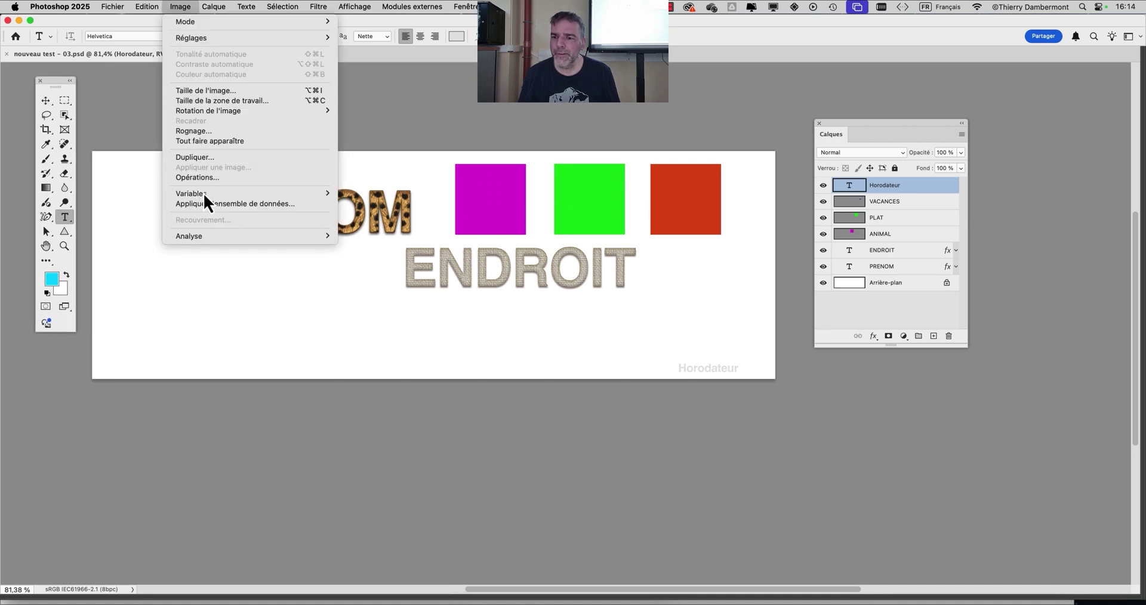
pyautogui.moveTo(203, 194)
pyautogui.click(366, 199)
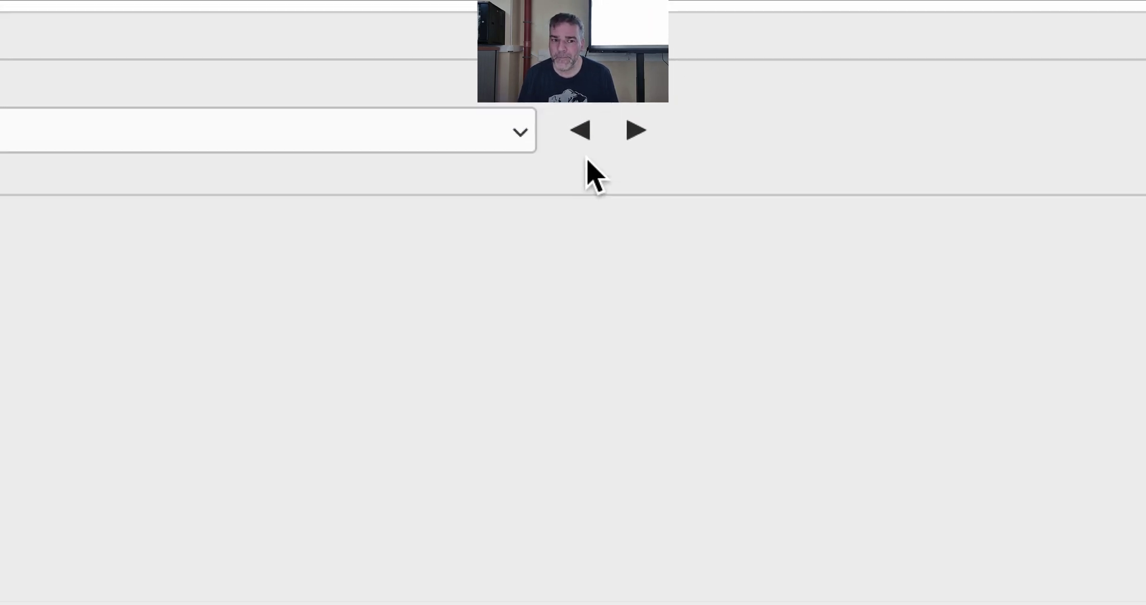
pyautogui.click(636, 130)
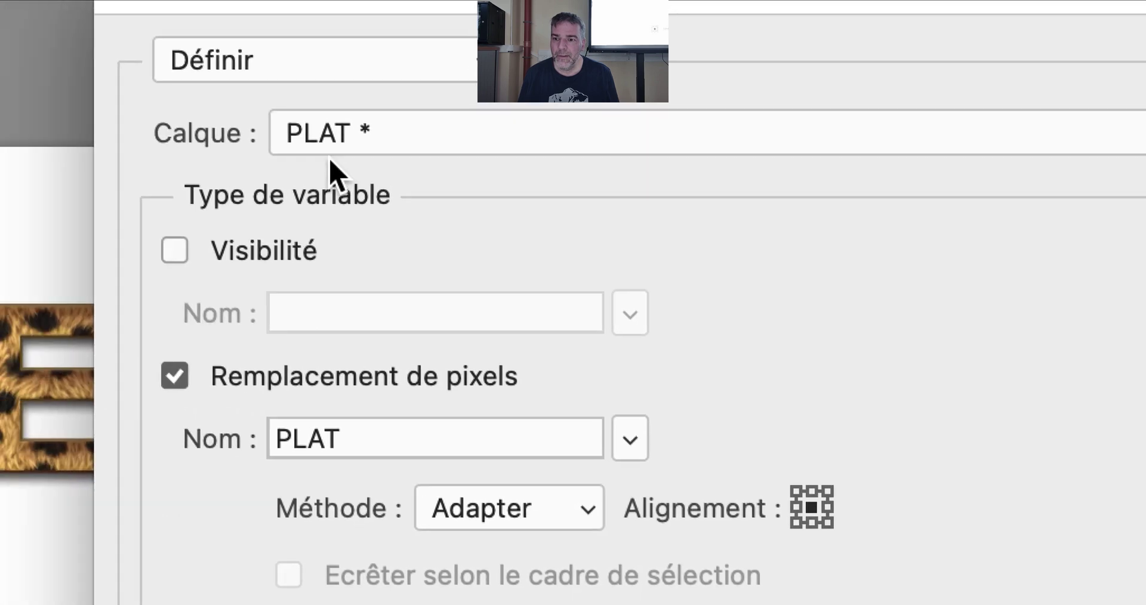
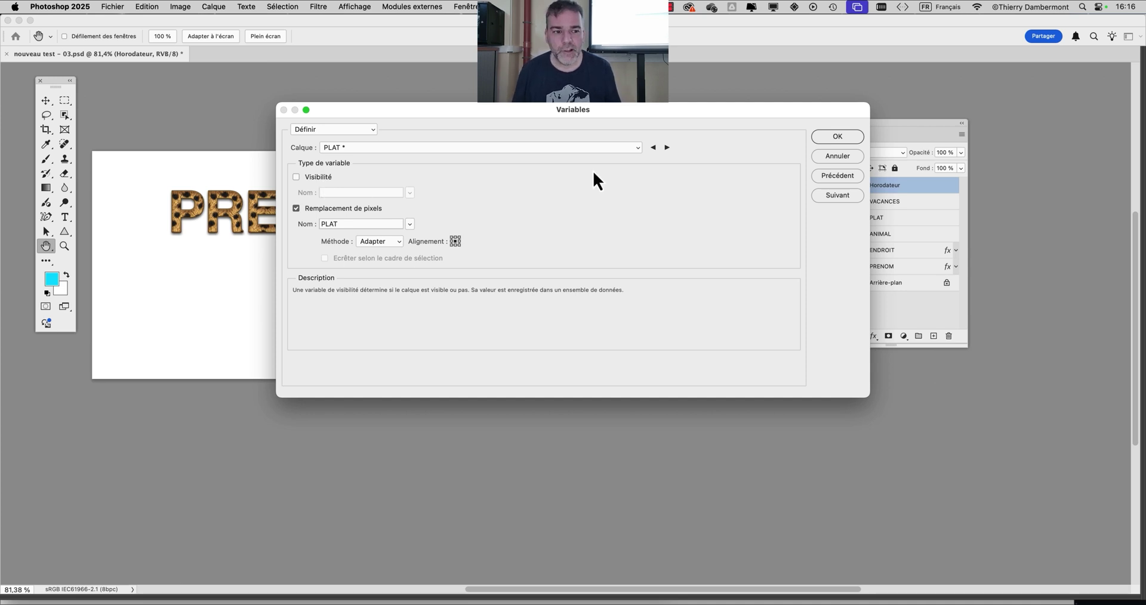
# - Confirm PLAT's pixel-replacement variable and close the Variables dialog, switching to the Type tool
pyautogui.click(831, 142)
pyautogui.press('t')
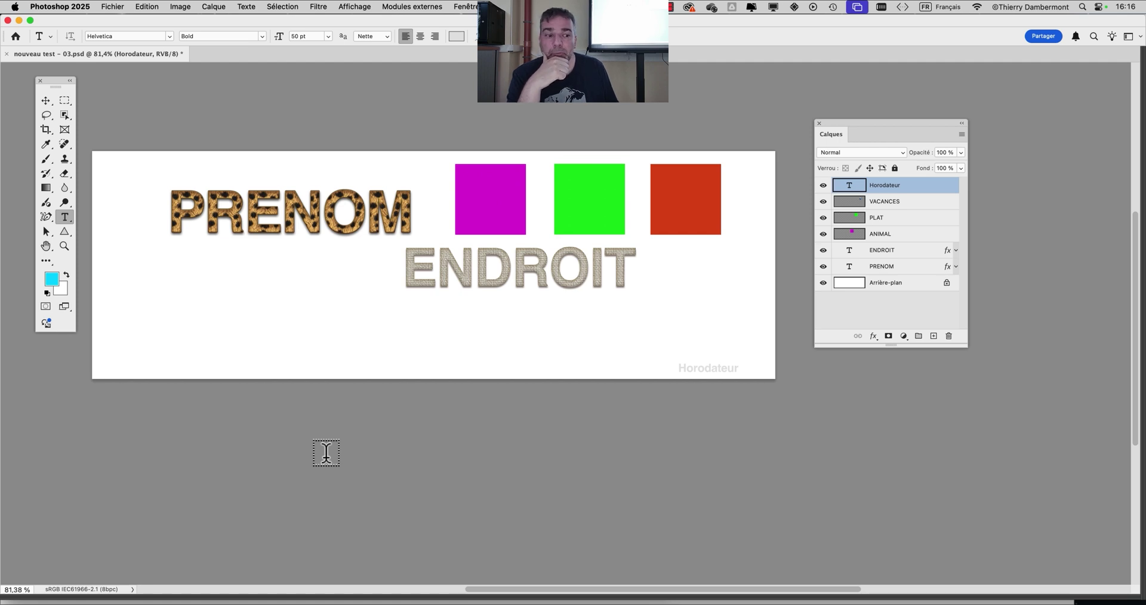
# - Bring up Fichier > Exportation > Ensembles de données sous forme de fichiers
pyautogui.click(112, 8)
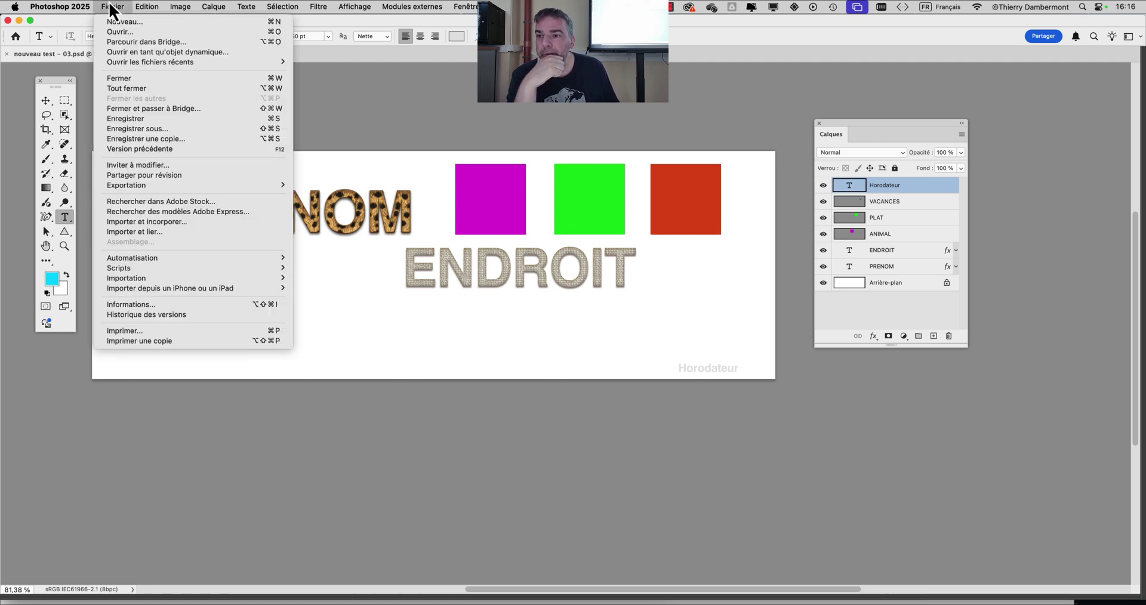
pyautogui.moveTo(116, 272)
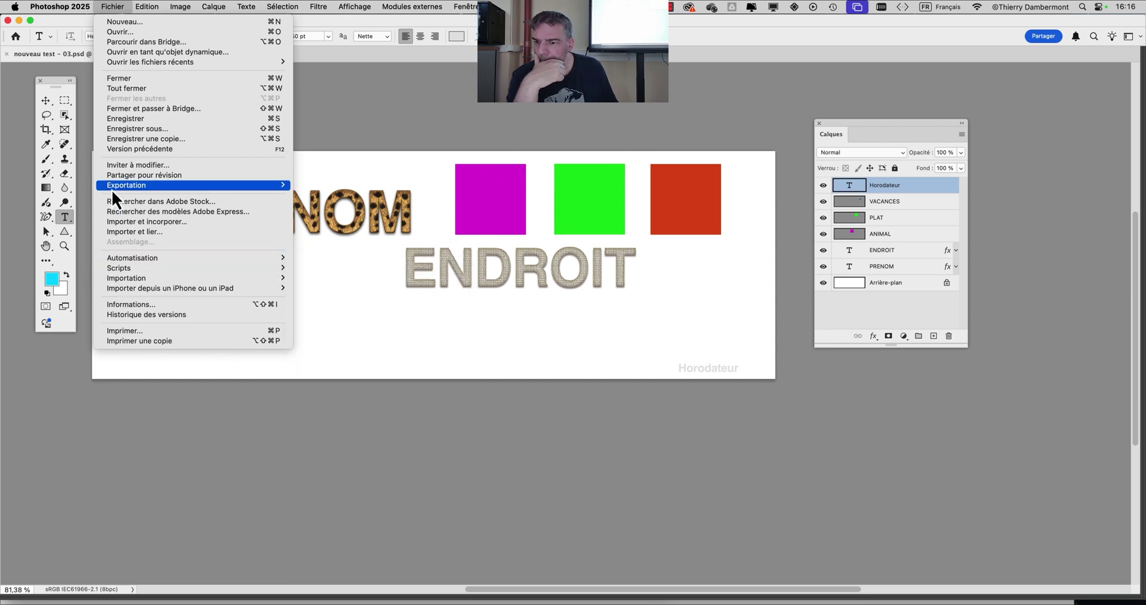
pyautogui.moveTo(112, 190)
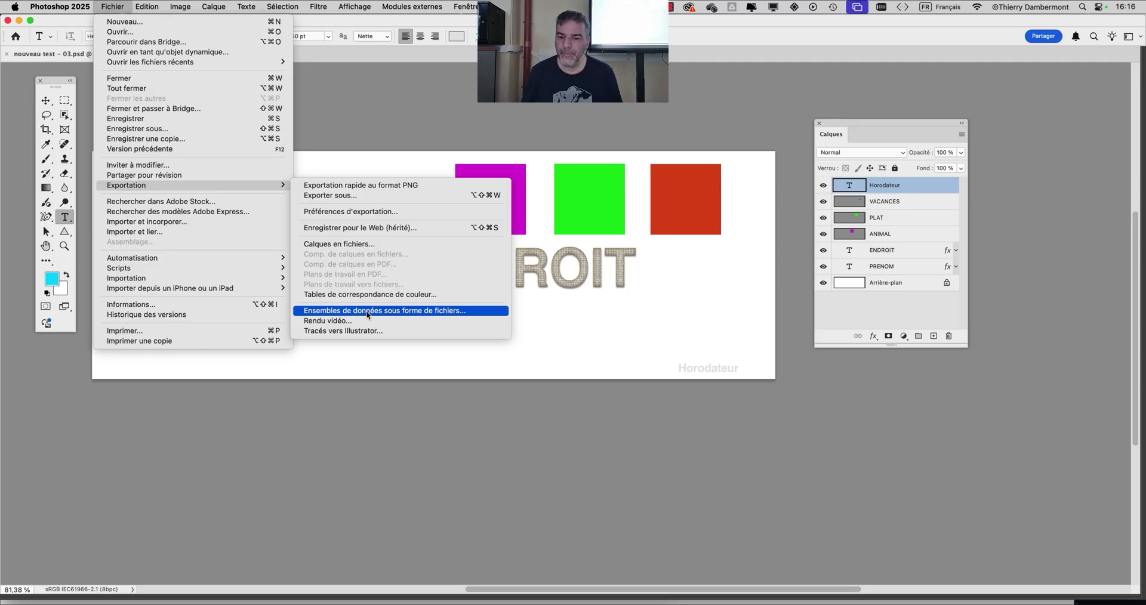
pyautogui.click(368, 311)
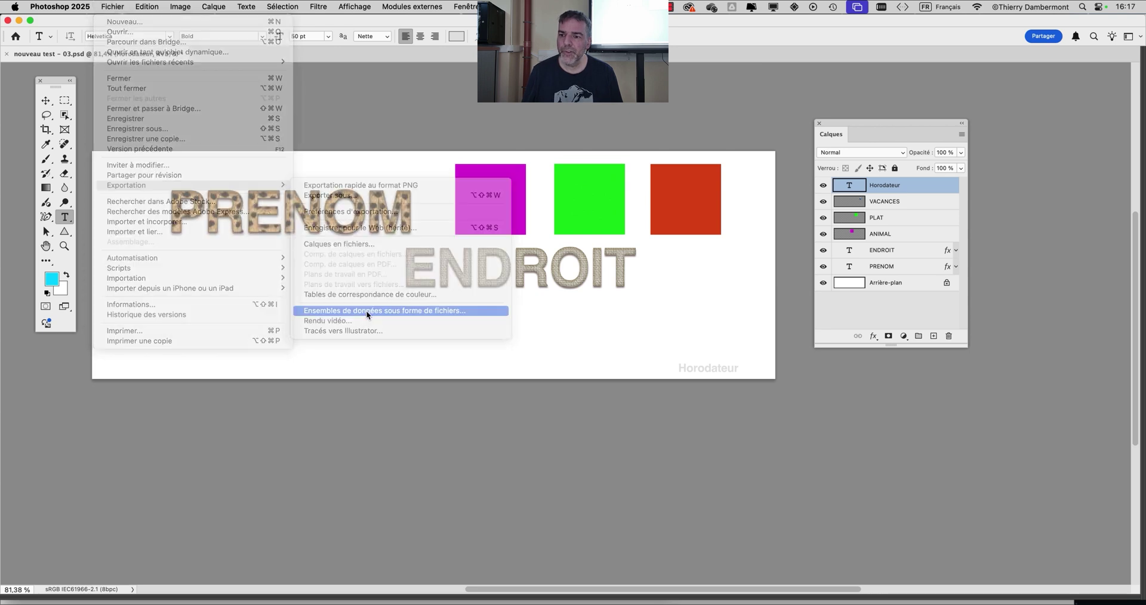
pyautogui.moveTo(533, 218); pyautogui.dragTo(597, 148)
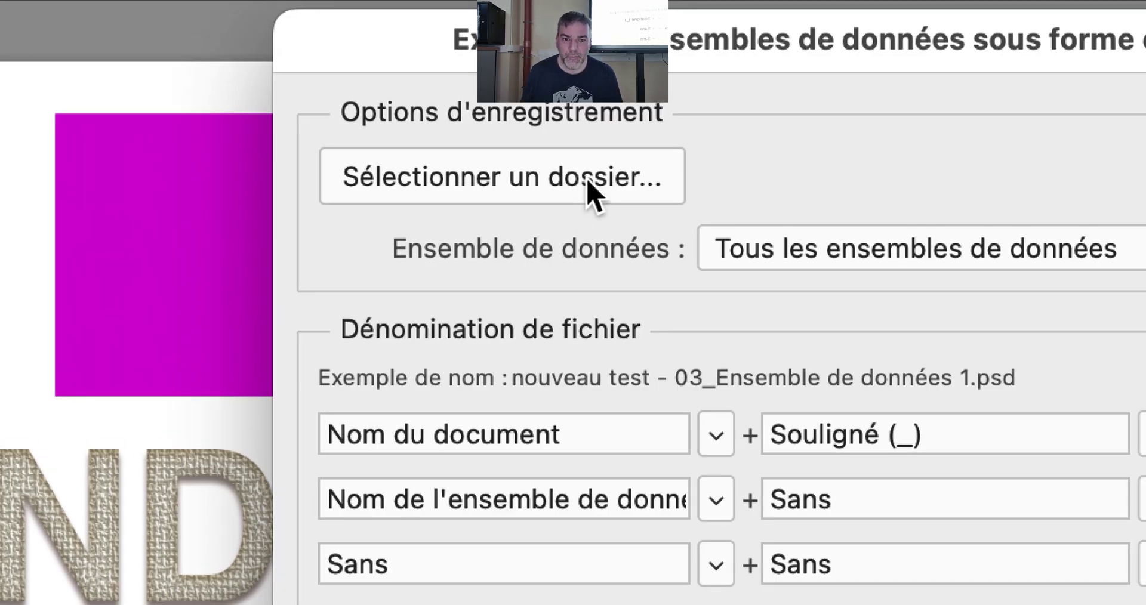
# - Create 'exportations du 05 juin à 16h17' in m04j05 CGR2 cours 10 as export destination
pyautogui.click(594, 192)
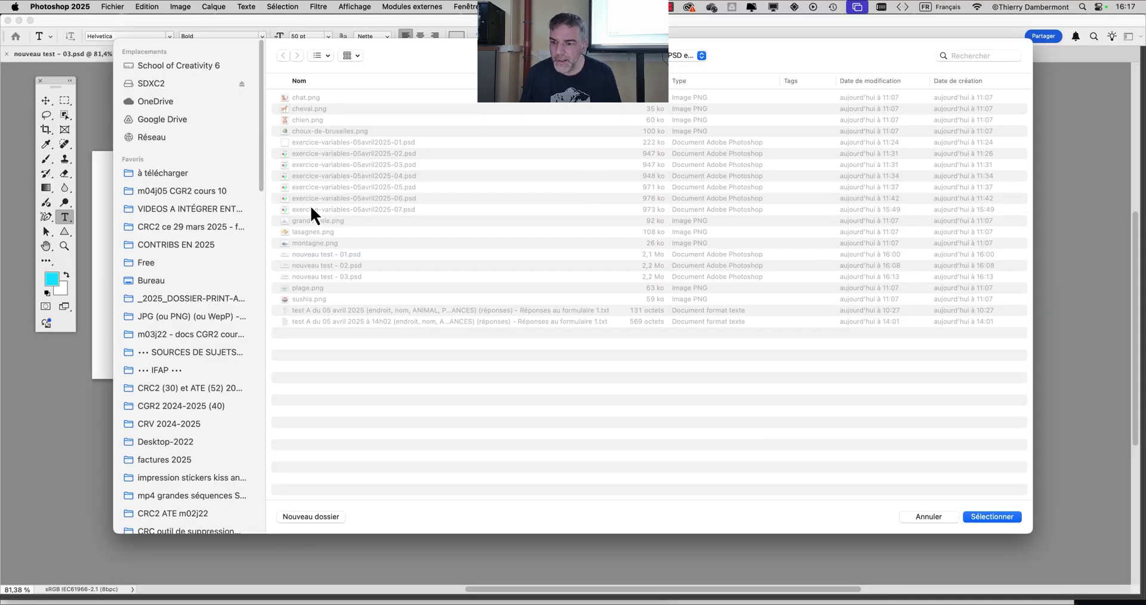
pyautogui.click(170, 194)
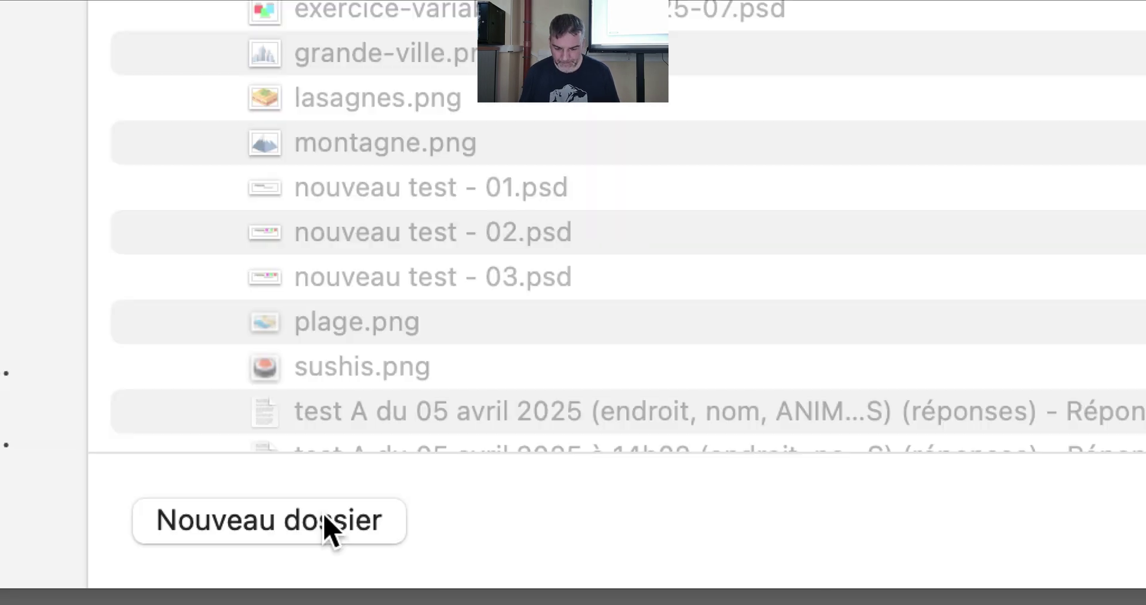
pyautogui.click(325, 520)
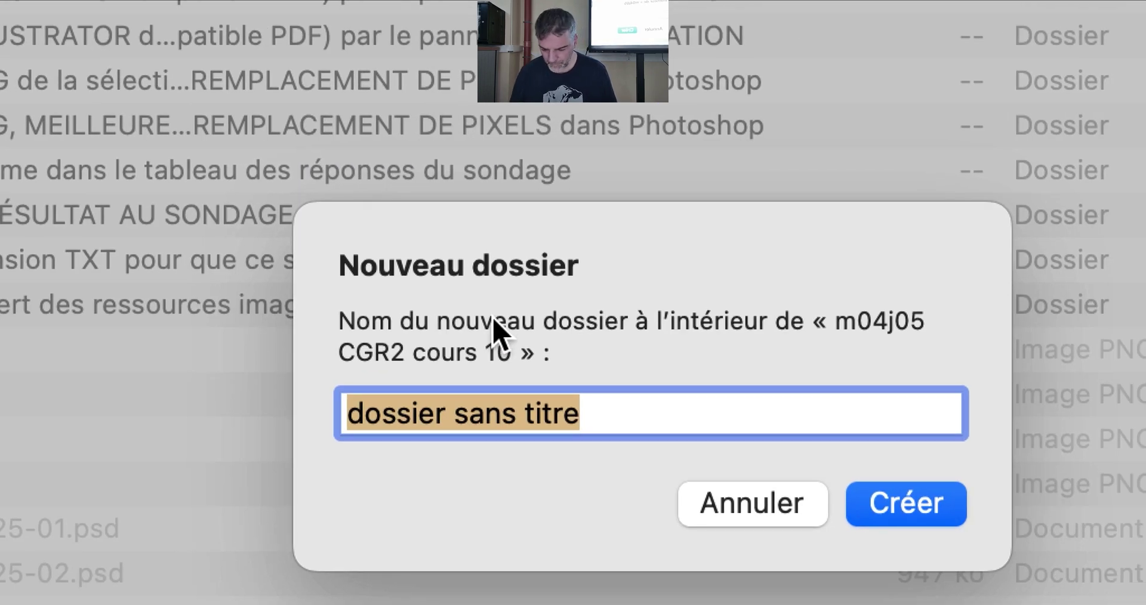
pyautogui.write('exportations')
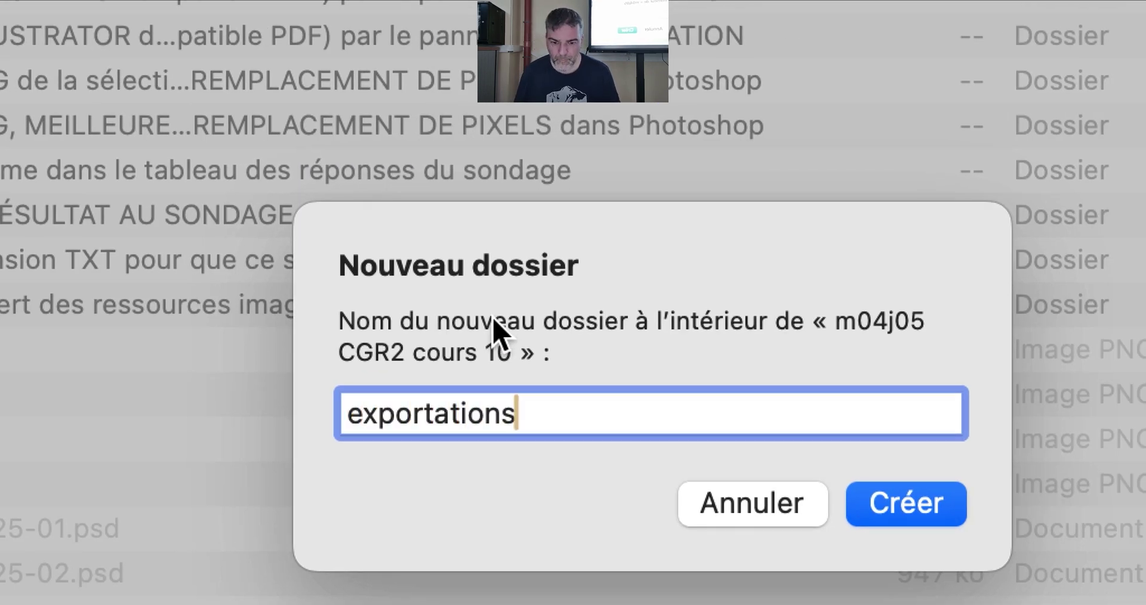
pyautogui.write(' du 05 j')
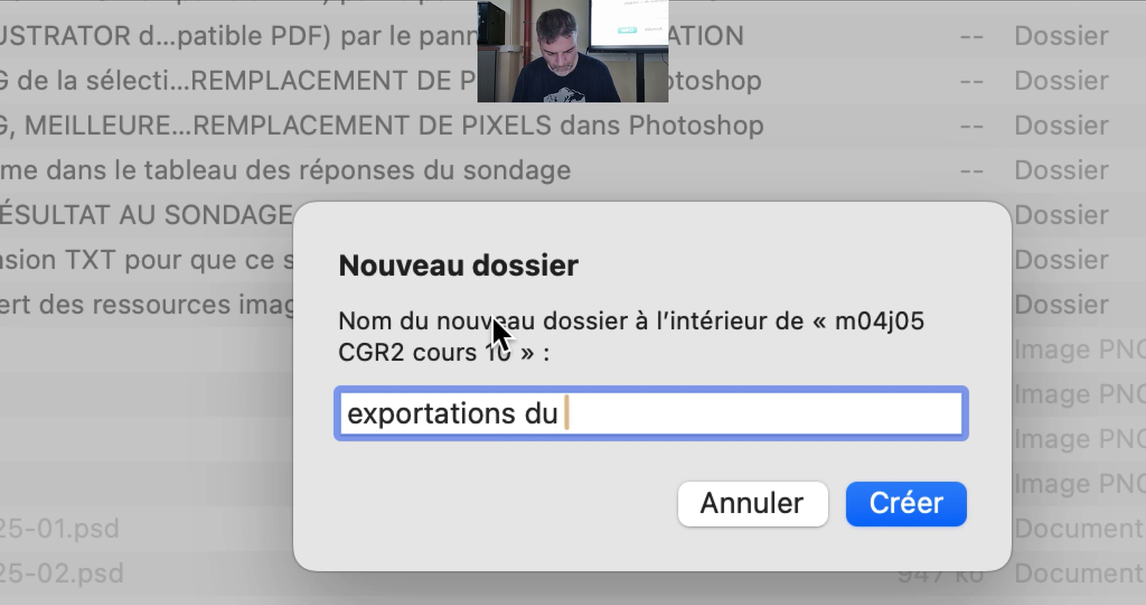
pyautogui.write('uin à 16h')
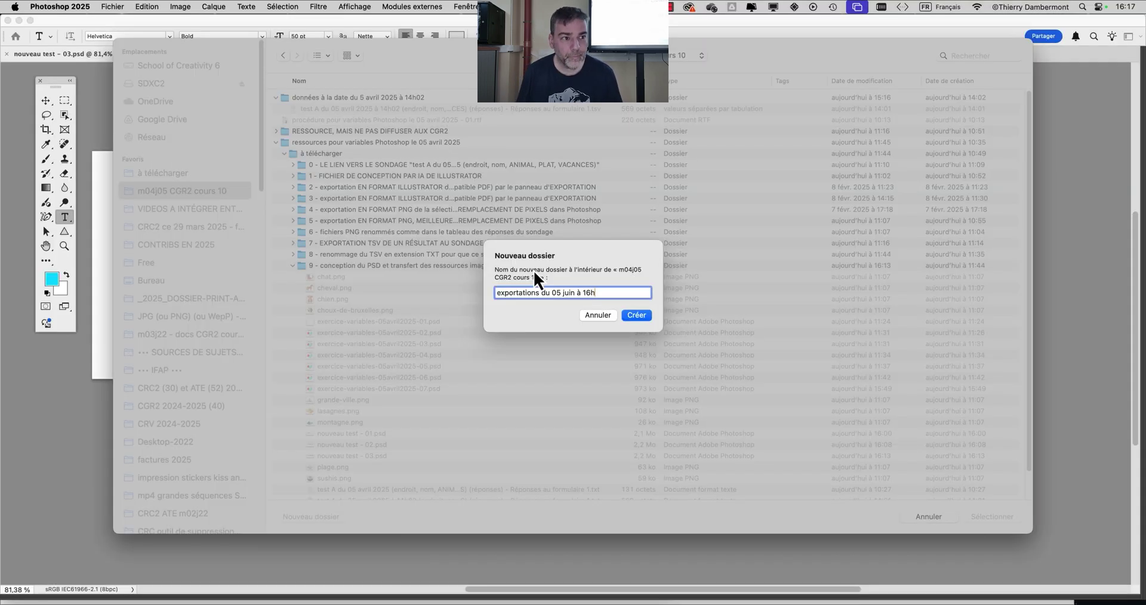
pyautogui.write('17')
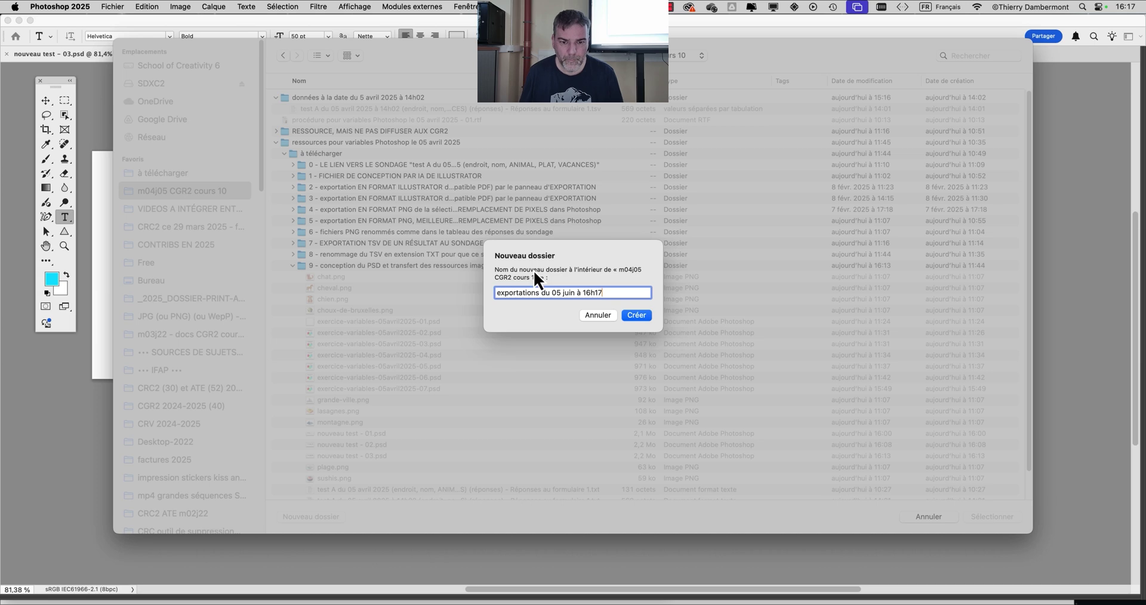
pyautogui.click(637, 315)
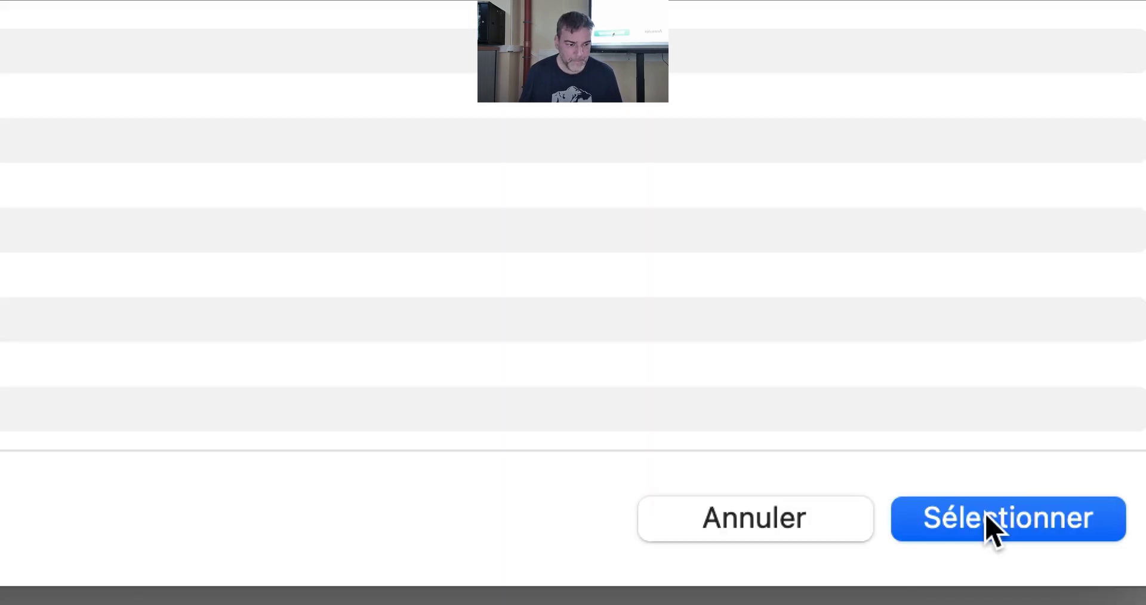
pyautogui.click(992, 528)
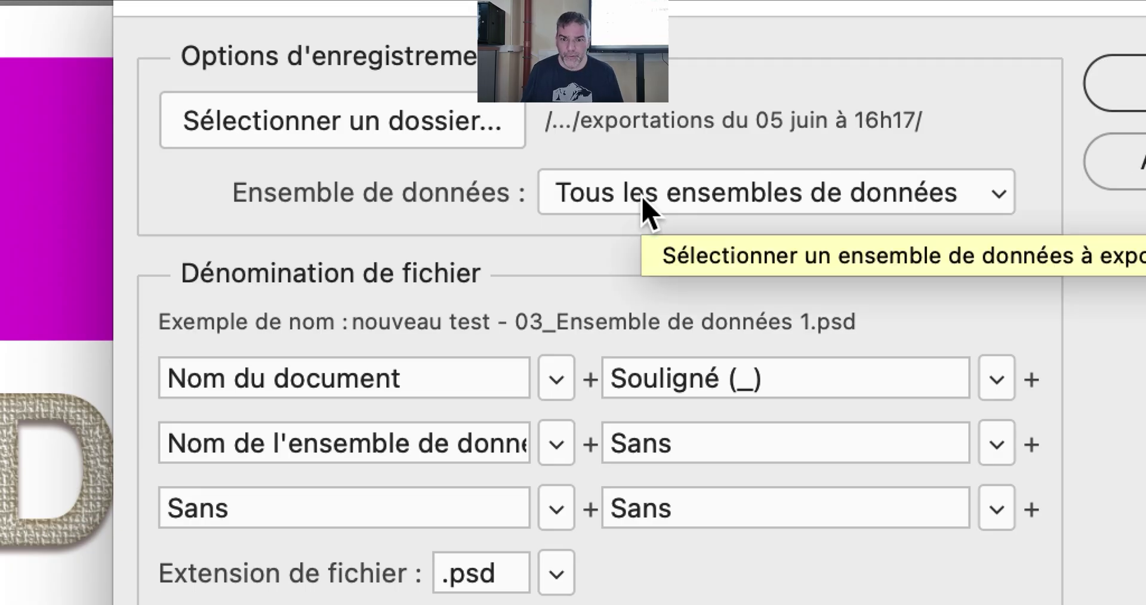
# - Export all data sets with the lowercase .psd extension, then switch to Finder
pyautogui.click(643, 200)
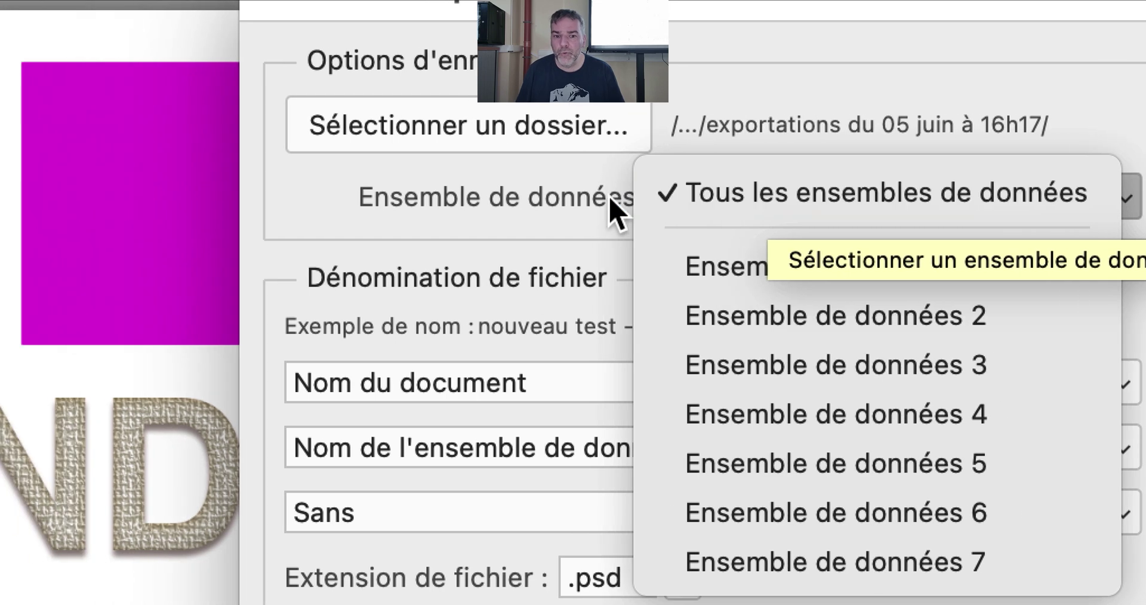
pyautogui.click(611, 202)
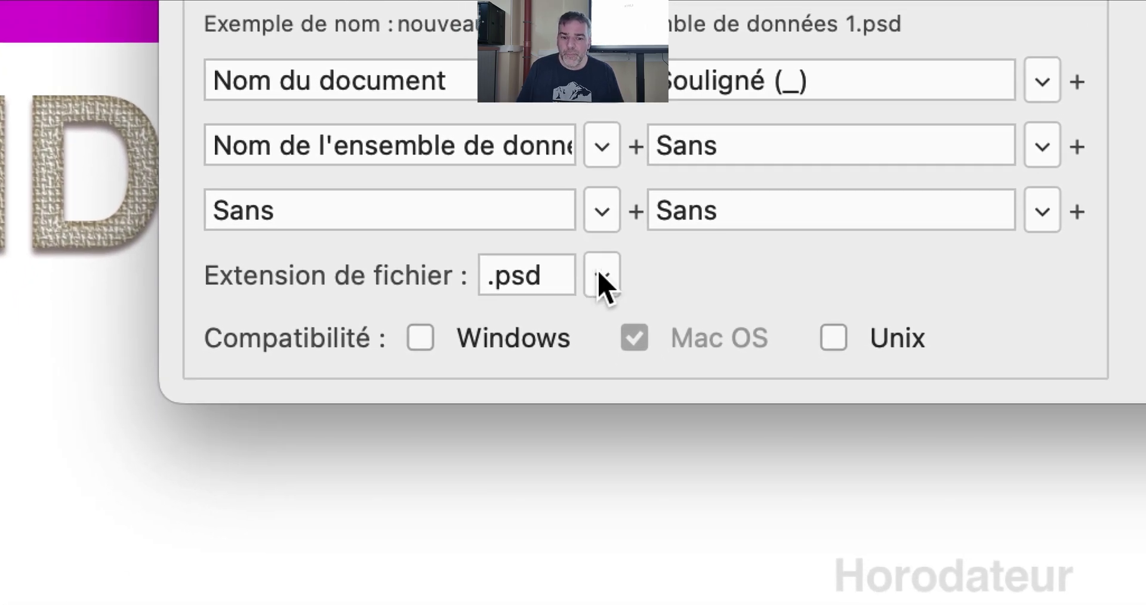
pyautogui.click(603, 275)
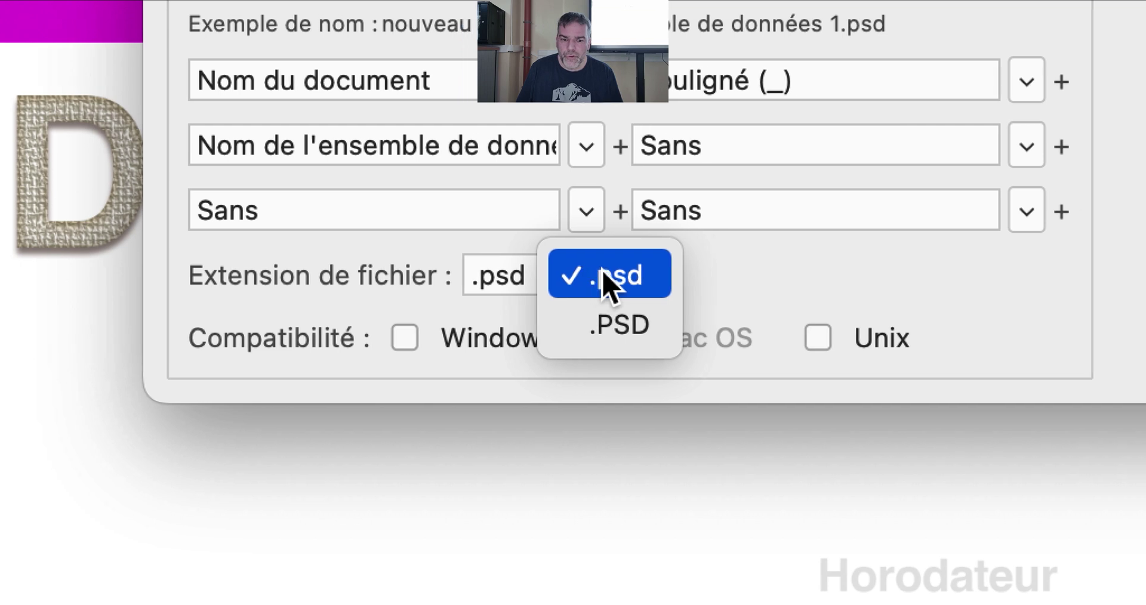
pyautogui.click(603, 275)
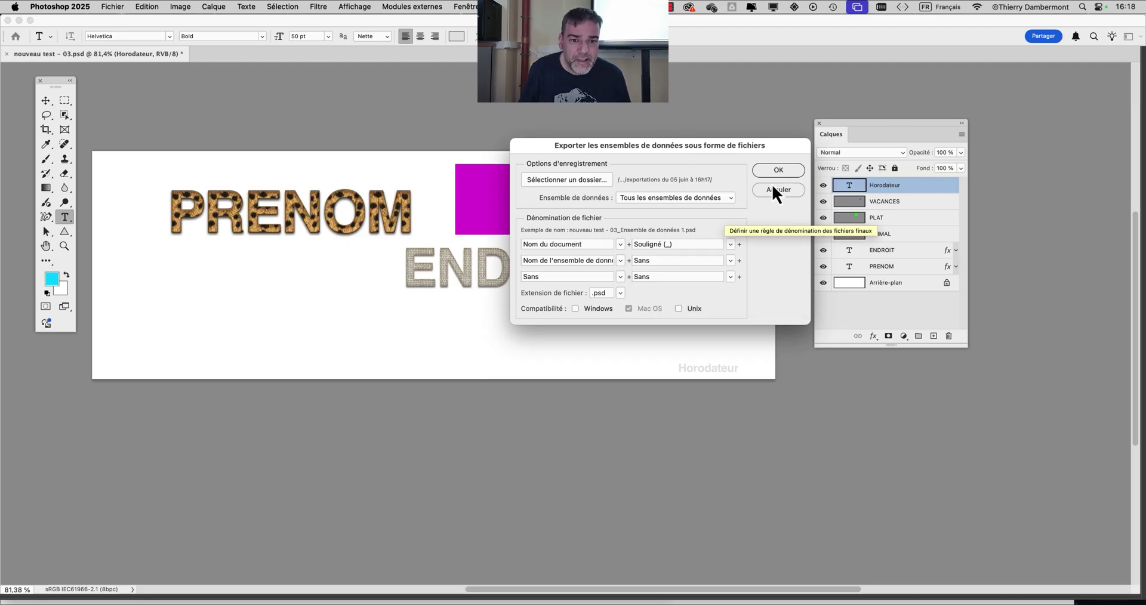
pyautogui.click(786, 174)
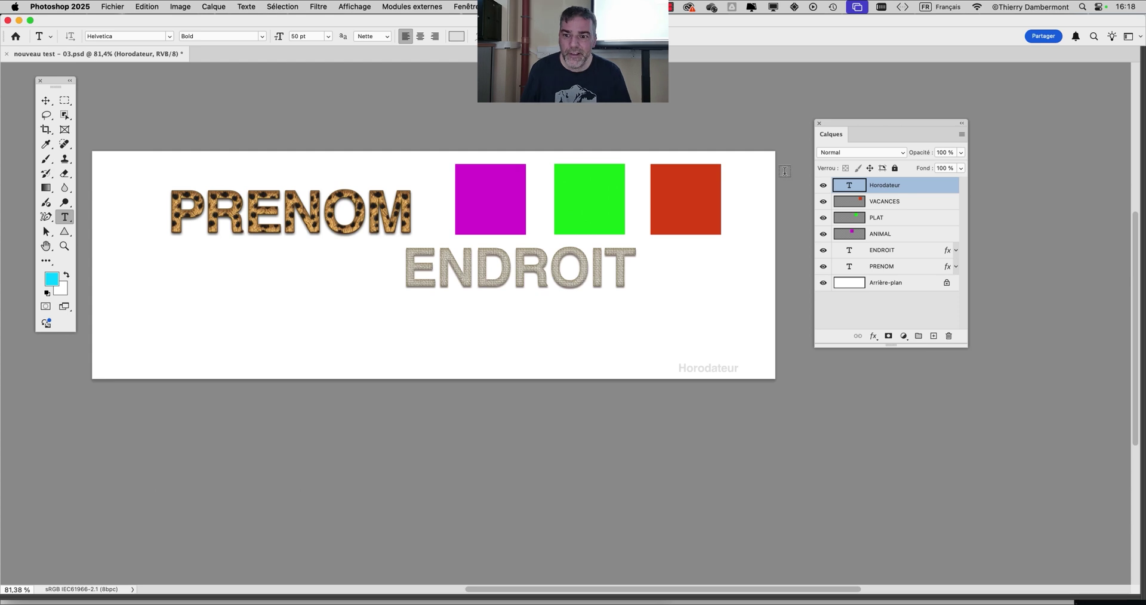
pyautogui.press('super+Tab')
# - Collapse the other folders and open 'exportations du 05 juin à 16h17' in Finder
pyautogui.click(525, 311)
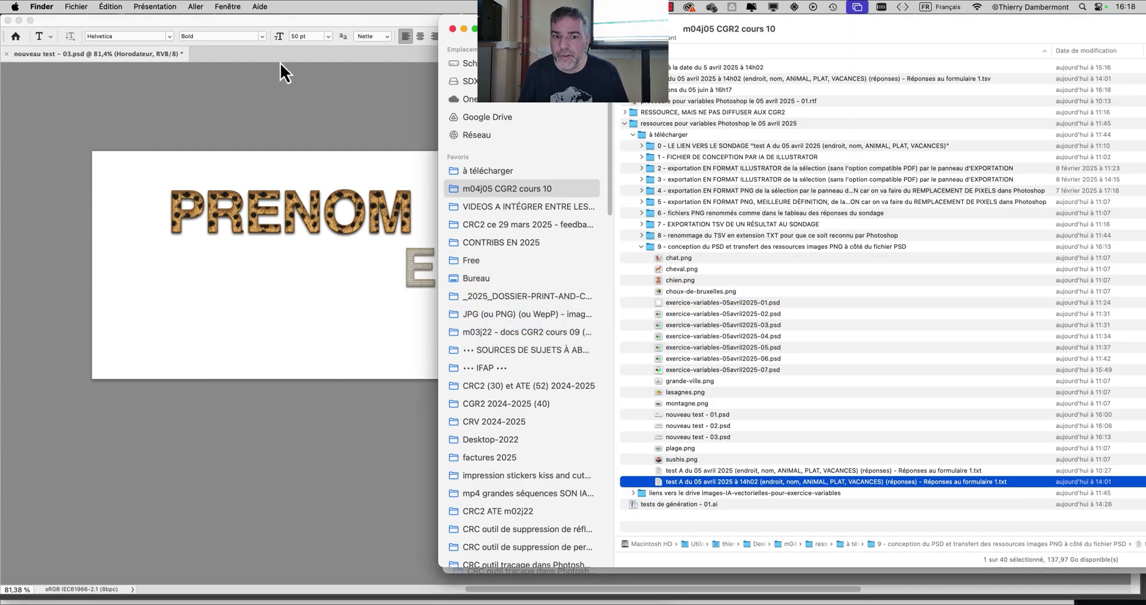
pyautogui.click(643, 248)
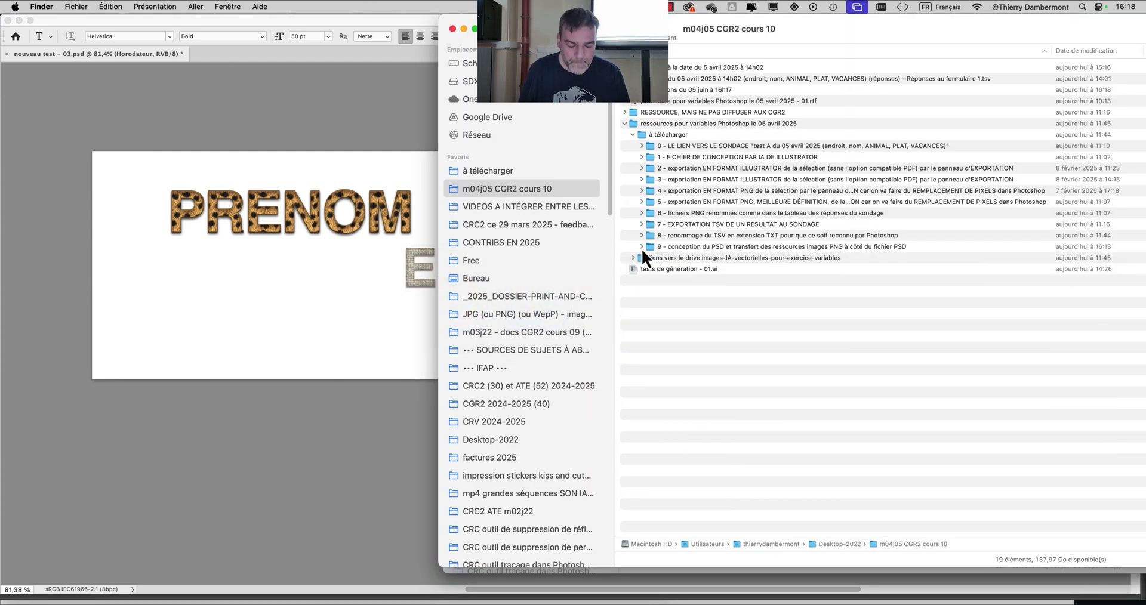
pyautogui.click(625, 124)
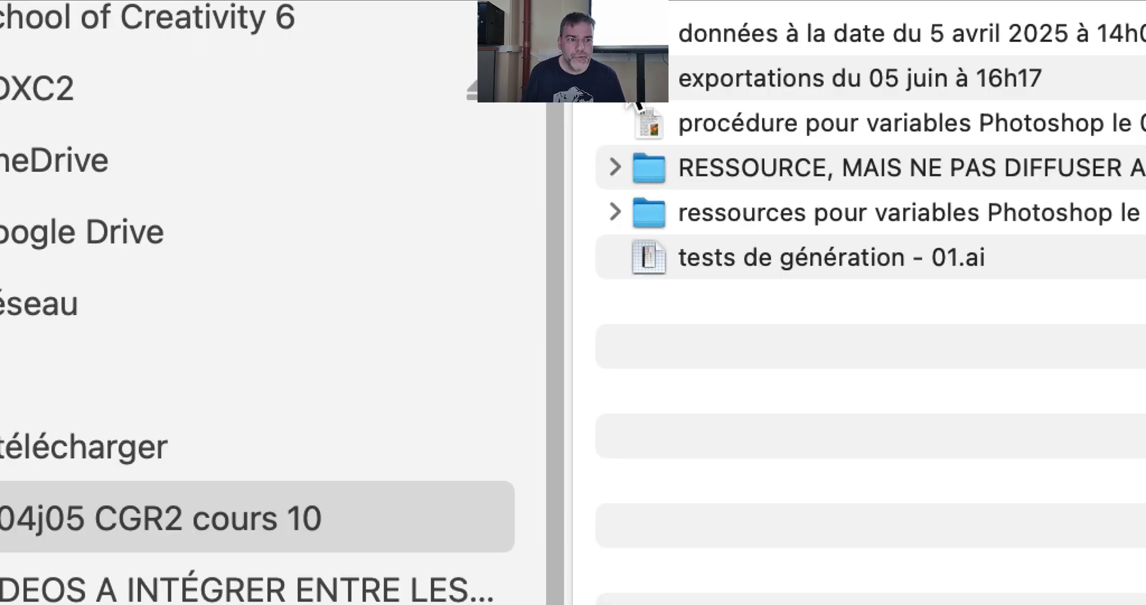
pyautogui.click(616, 78)
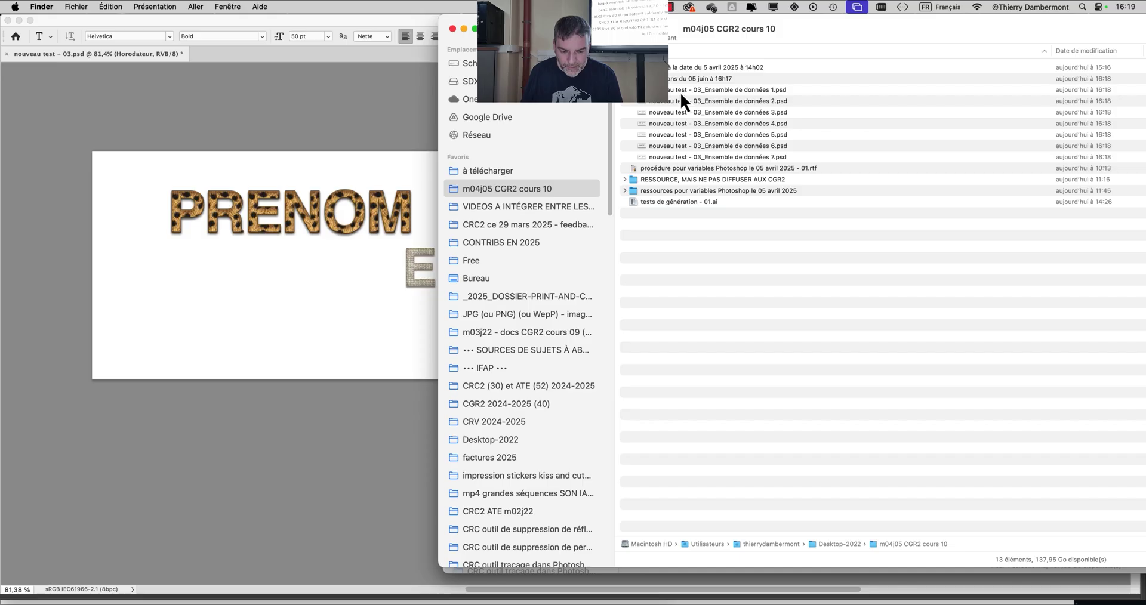
pyautogui.click(752, 51)
pyautogui.doubleClick(701, 81)
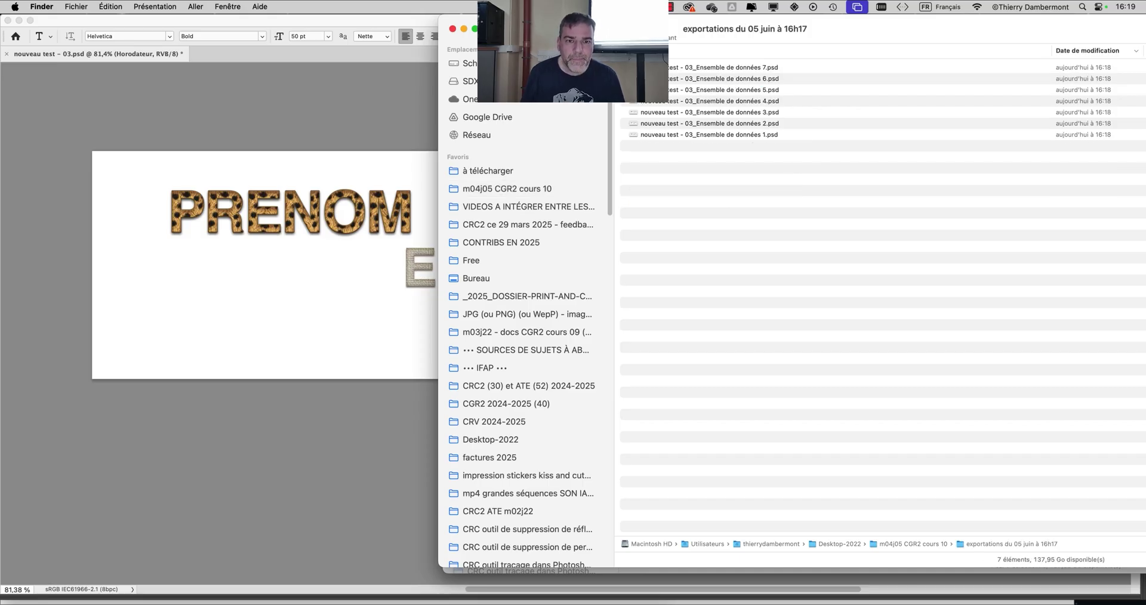
# - Maximise the window, show big icon previews aligned by name, and browse all seven PSDs
pyautogui.moveTo(555, 25); pyautogui.dragTo(139, 2)
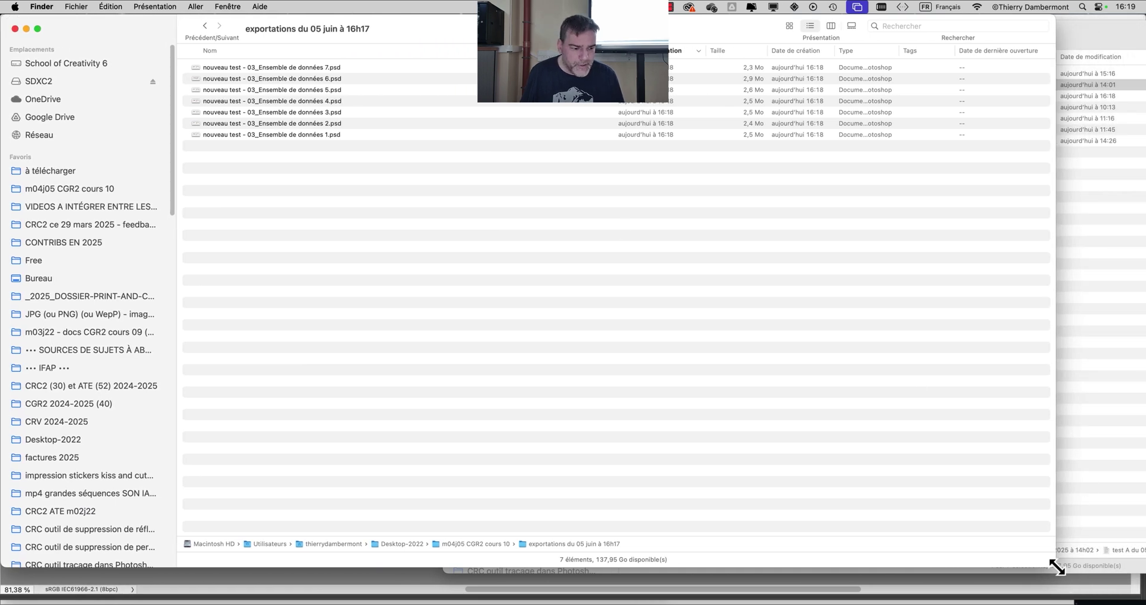
pyautogui.moveTo(1053, 567); pyautogui.dragTo(1134, 602)
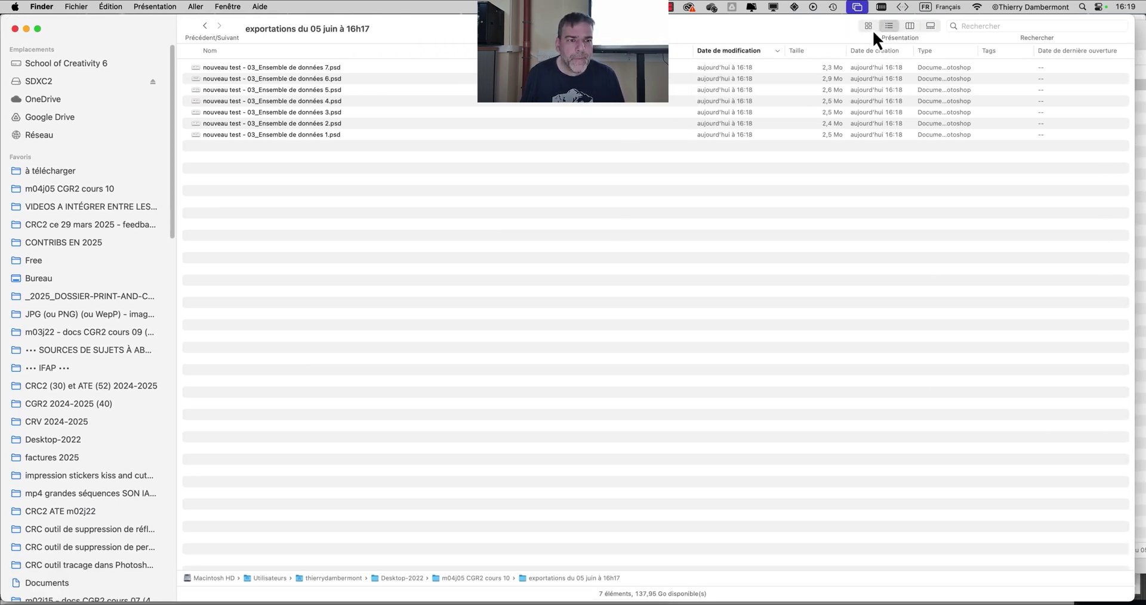
pyautogui.click(868, 26)
pyautogui.moveTo(1091, 594); pyautogui.dragTo(1125, 596)
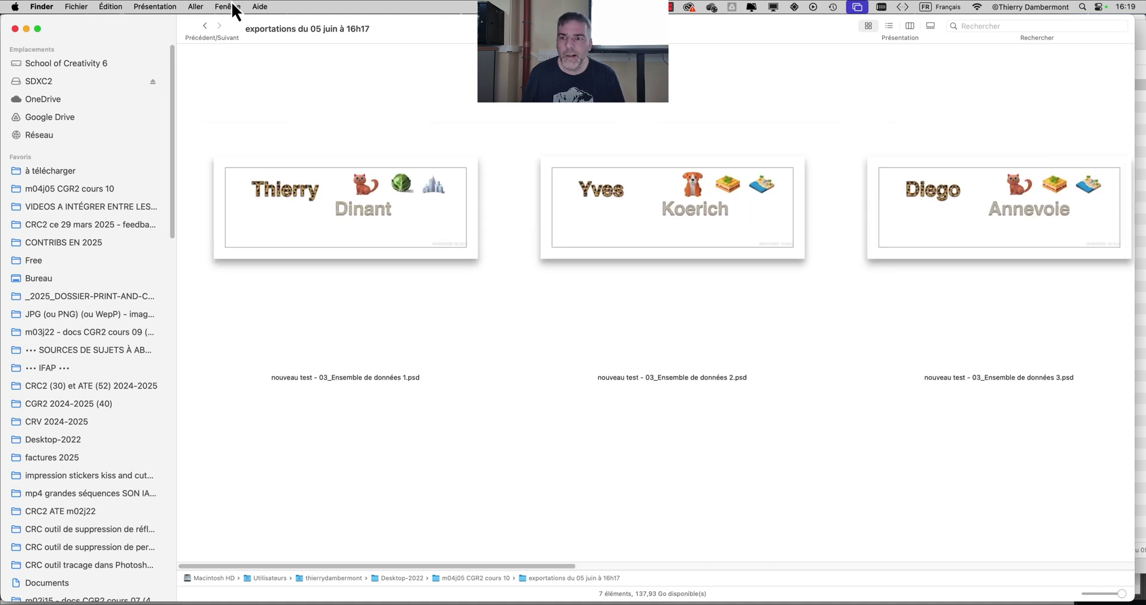
pyautogui.click(155, 6)
pyautogui.moveTo(182, 117)
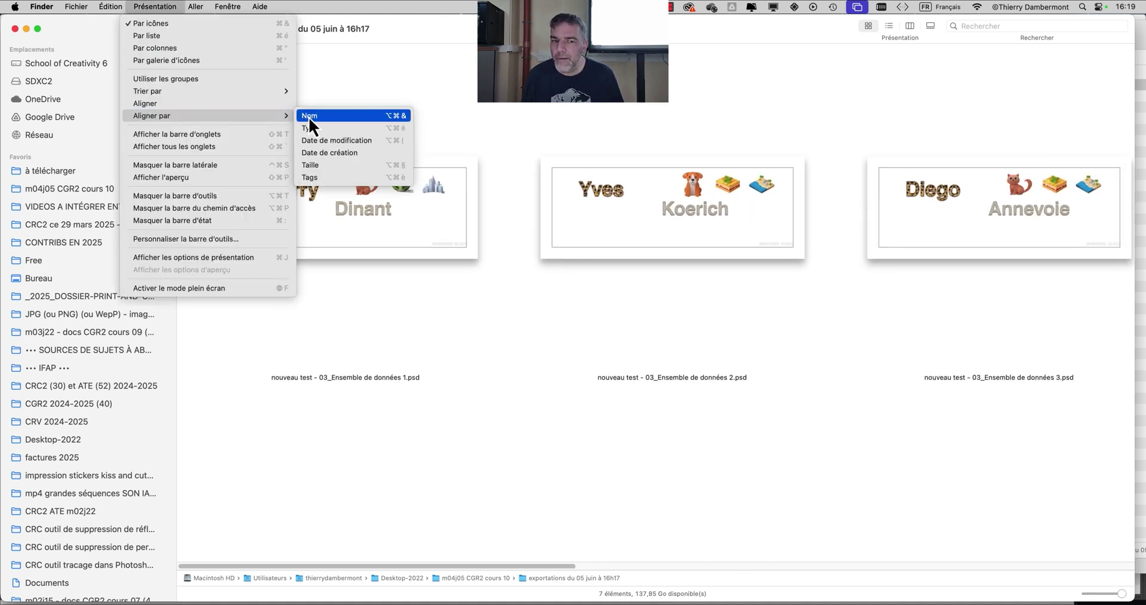
pyautogui.click(310, 116)
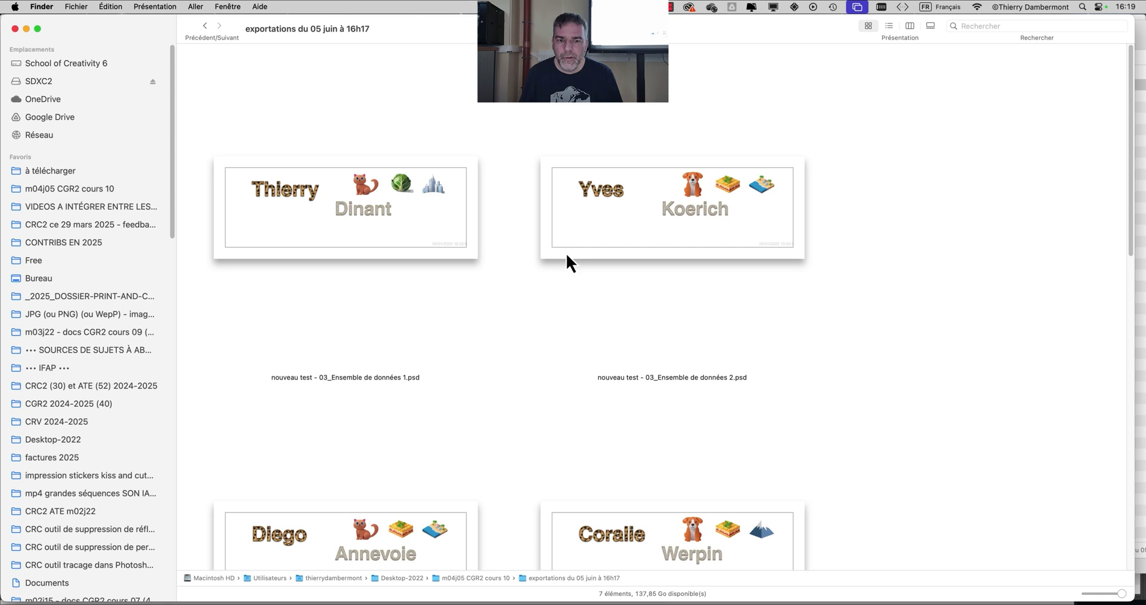
pyautogui.scroll(-5, 566, 253)
pyautogui.scroll(-5, 567, 257)
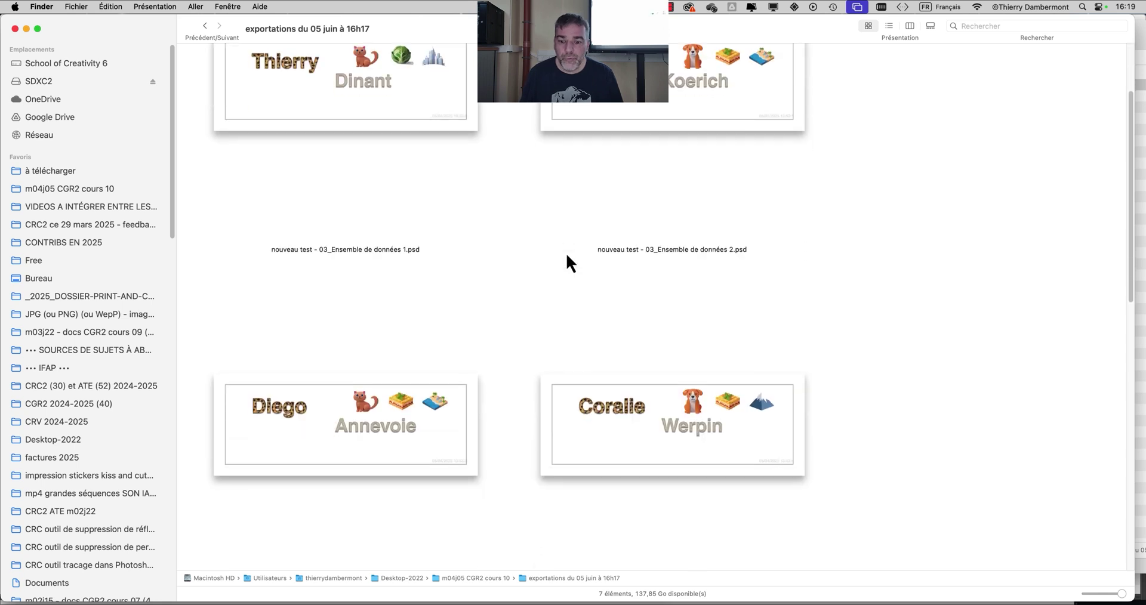
pyautogui.scroll(-10, 567, 257)
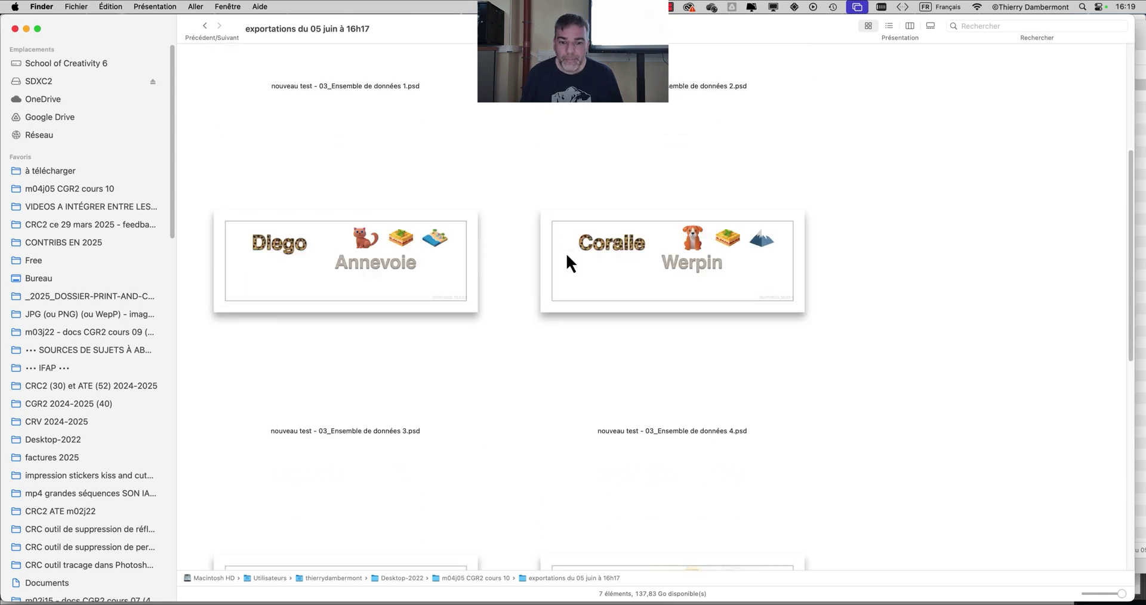
pyautogui.scroll(-6, 566, 255)
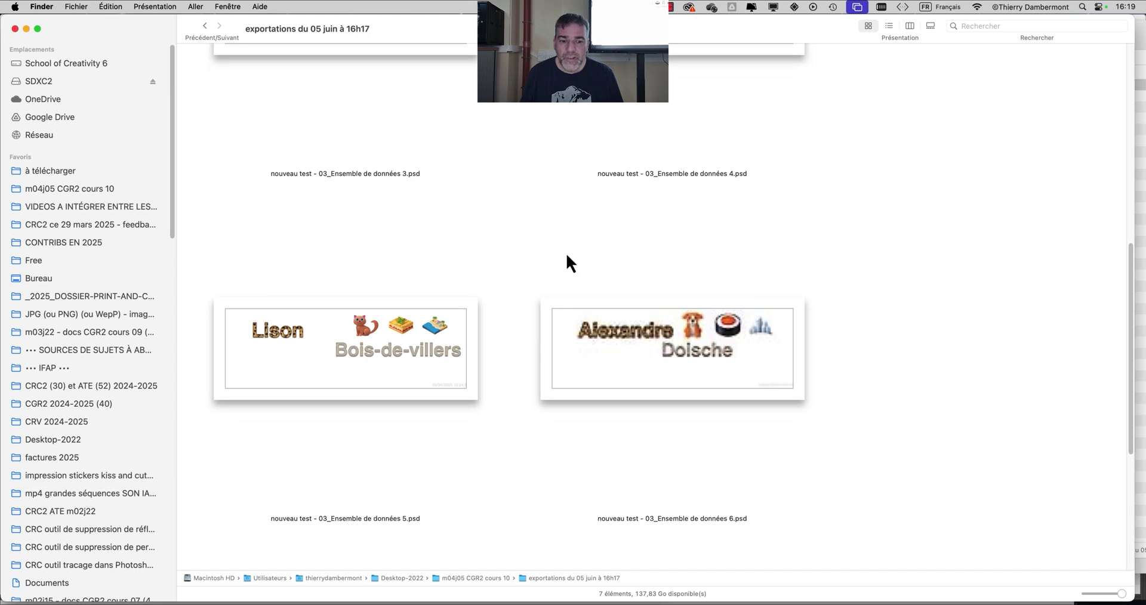
pyautogui.scroll(-8, 567, 257)
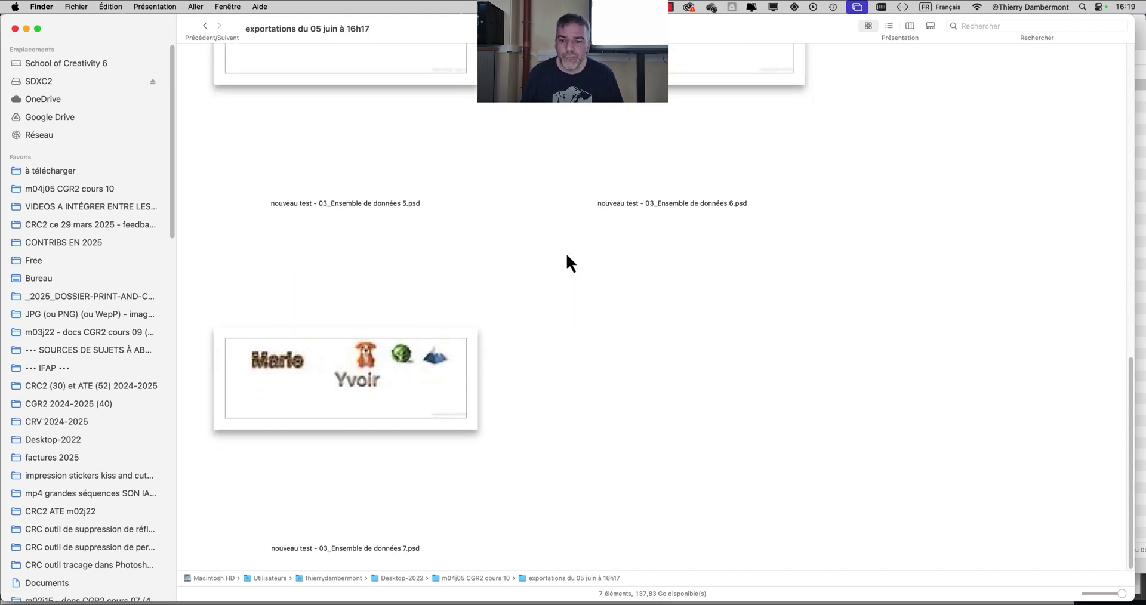
pyautogui.scroll(8, 566, 252)
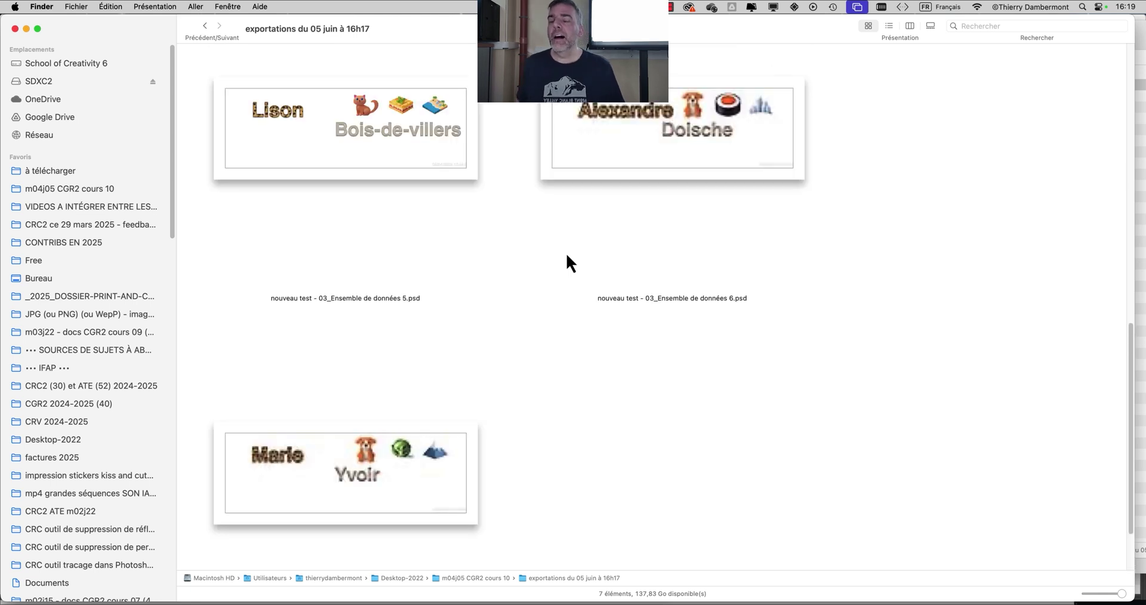
pyautogui.scroll(20, 567, 251)
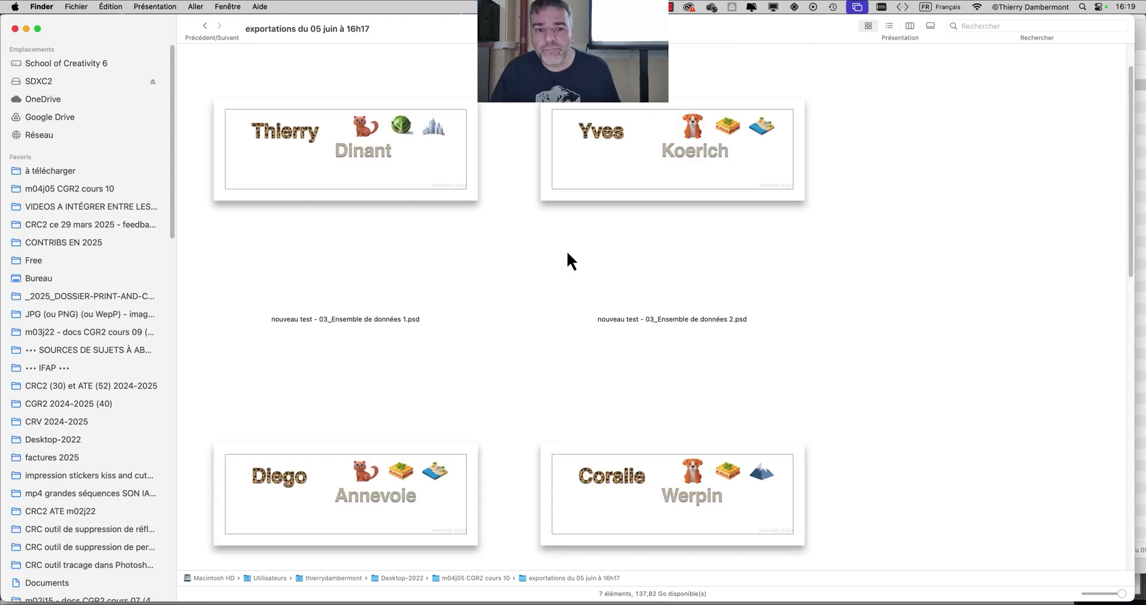
pyautogui.scroll(-20, 558, 299)
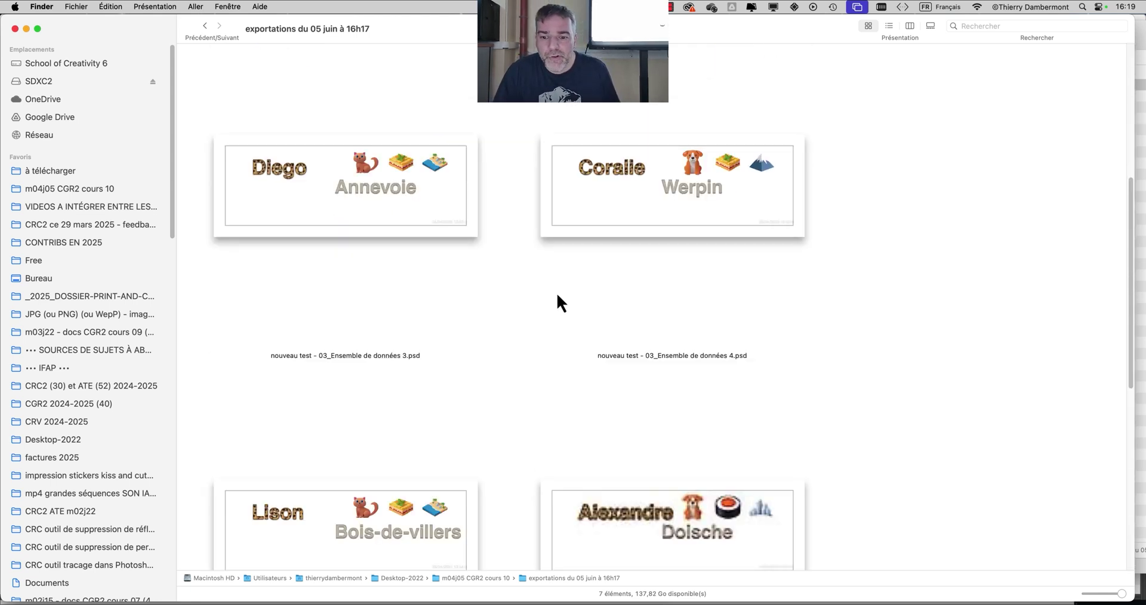
pyautogui.scroll(-11, 556, 292)
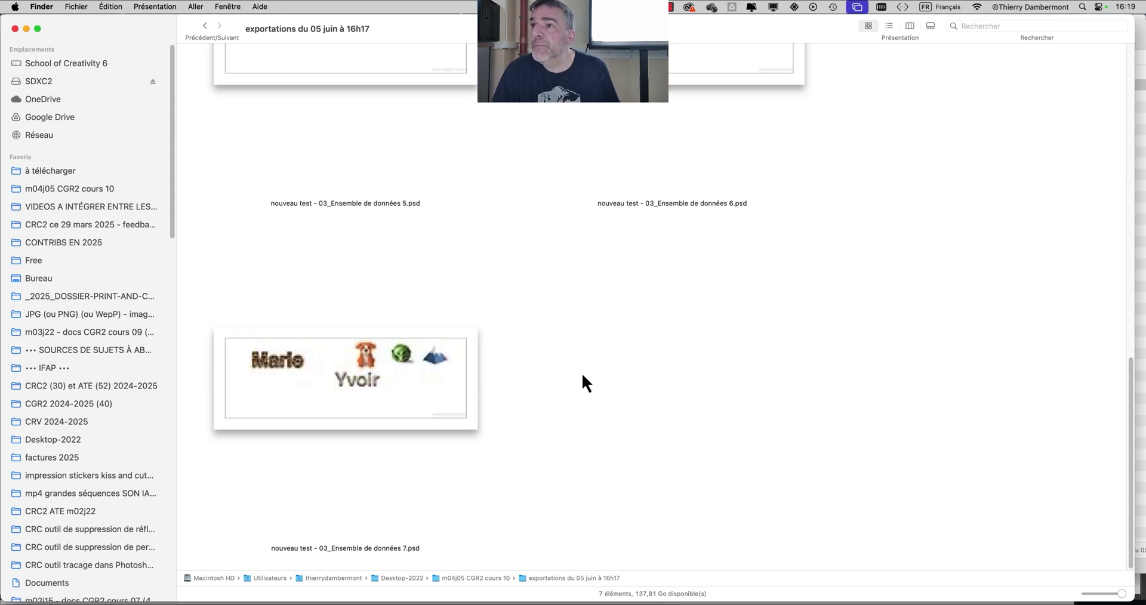
pyautogui.scroll(8, 565, 361)
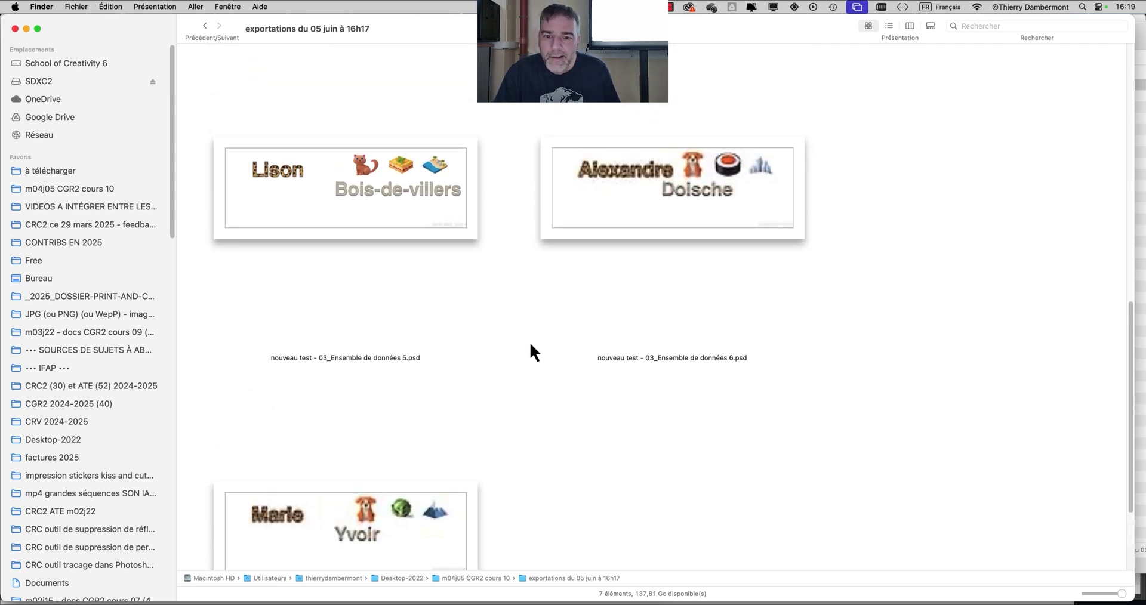
pyautogui.scroll(20, 516, 336)
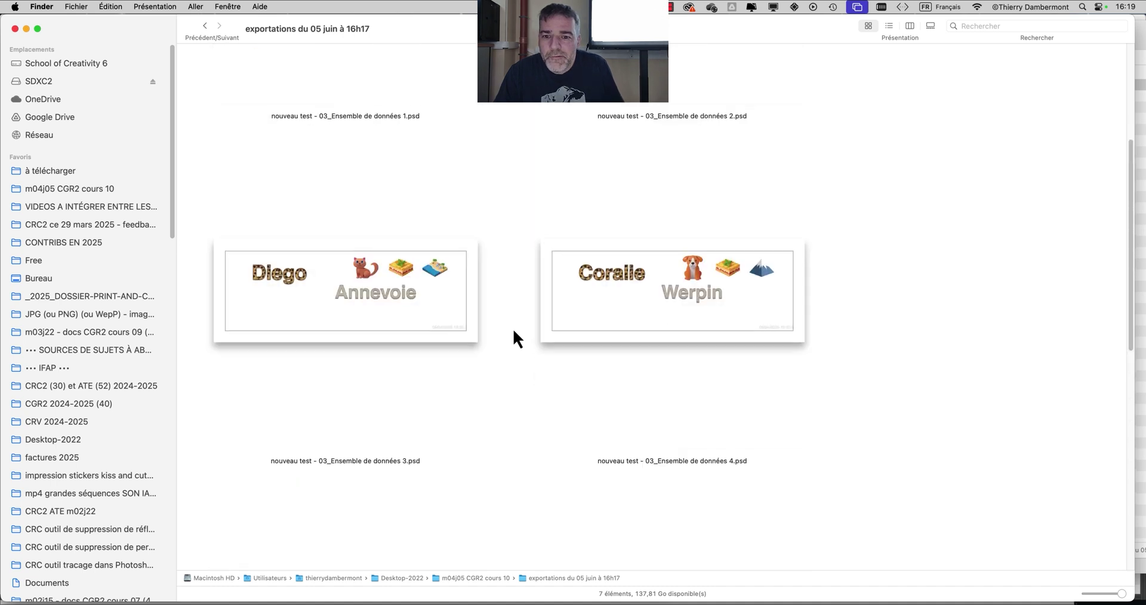
pyautogui.scroll(-18, 878, 314)
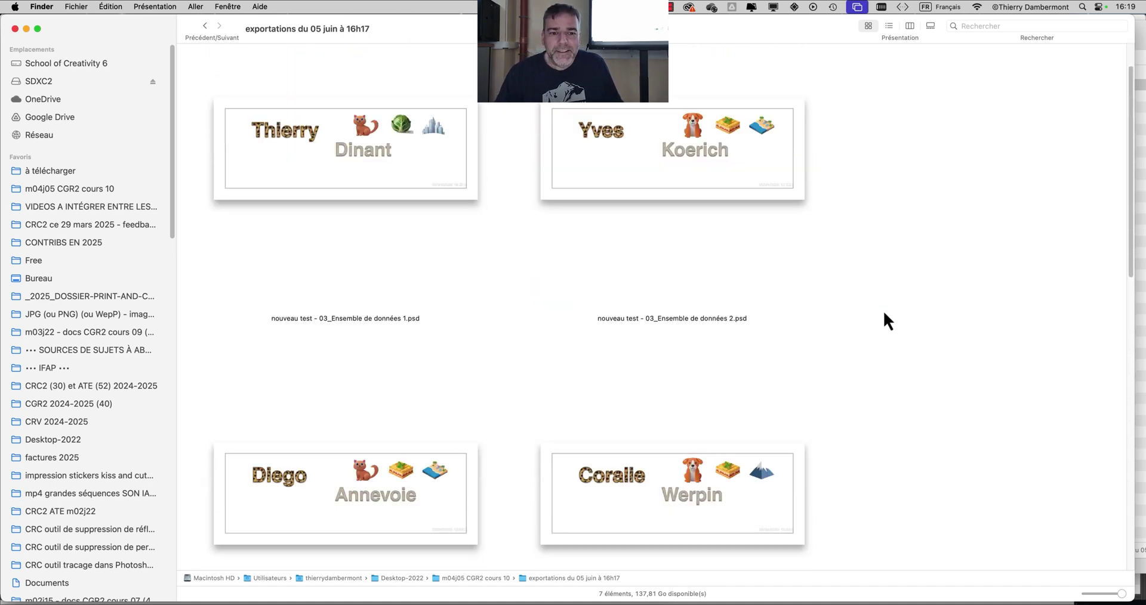
pyautogui.scroll(-16, 884, 322)
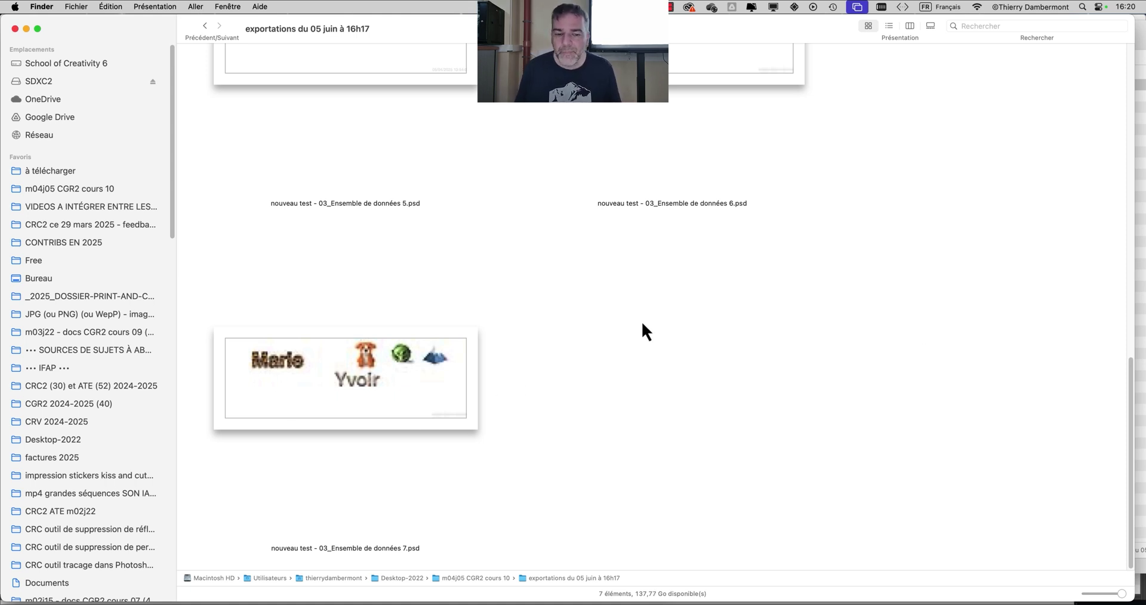
pyautogui.scroll(12, 643, 321)
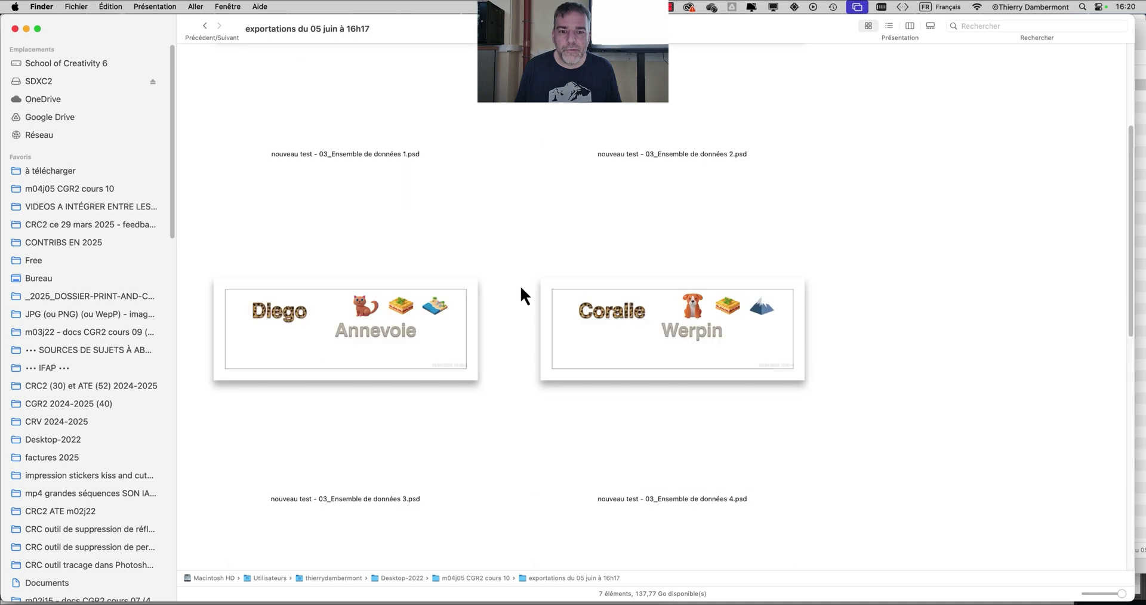
pyautogui.scroll(4, 521, 285)
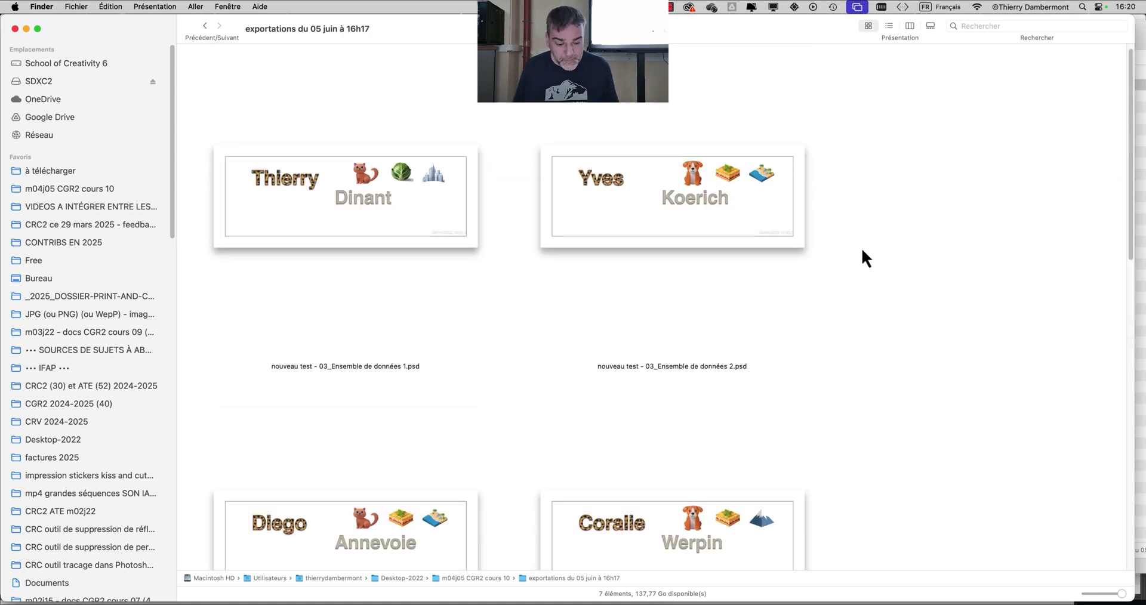
# - Shrink the icon previews and drag the seven PSDs into two tidy columns
pyautogui.moveTo(1122, 594); pyautogui.dragTo(1098, 595)
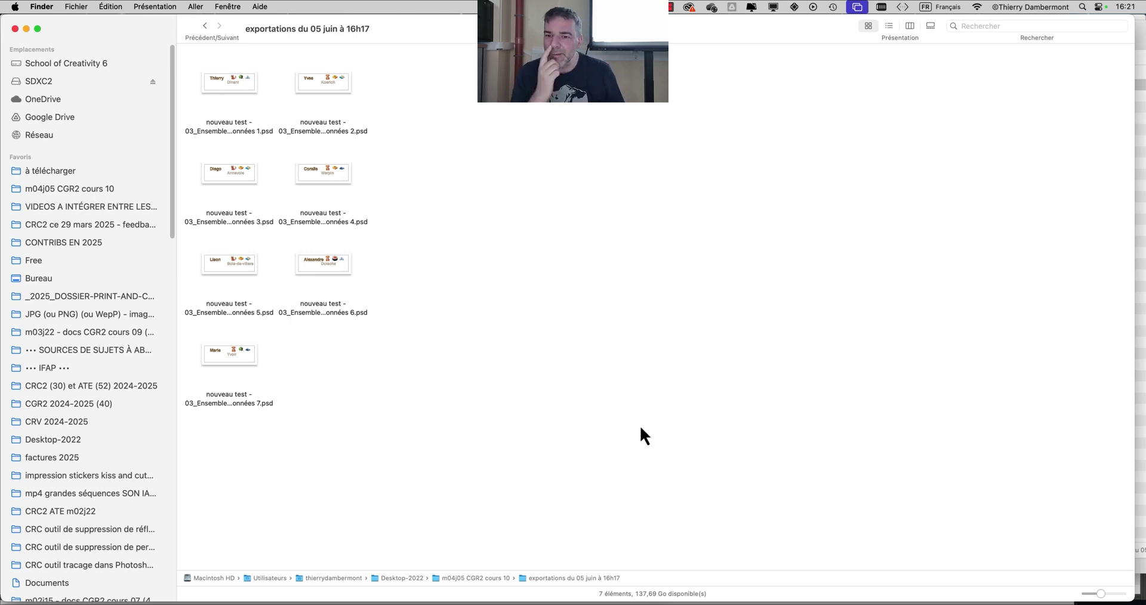
pyautogui.moveTo(578, 473); pyautogui.dragTo(347, 115)
pyautogui.click(596, 142)
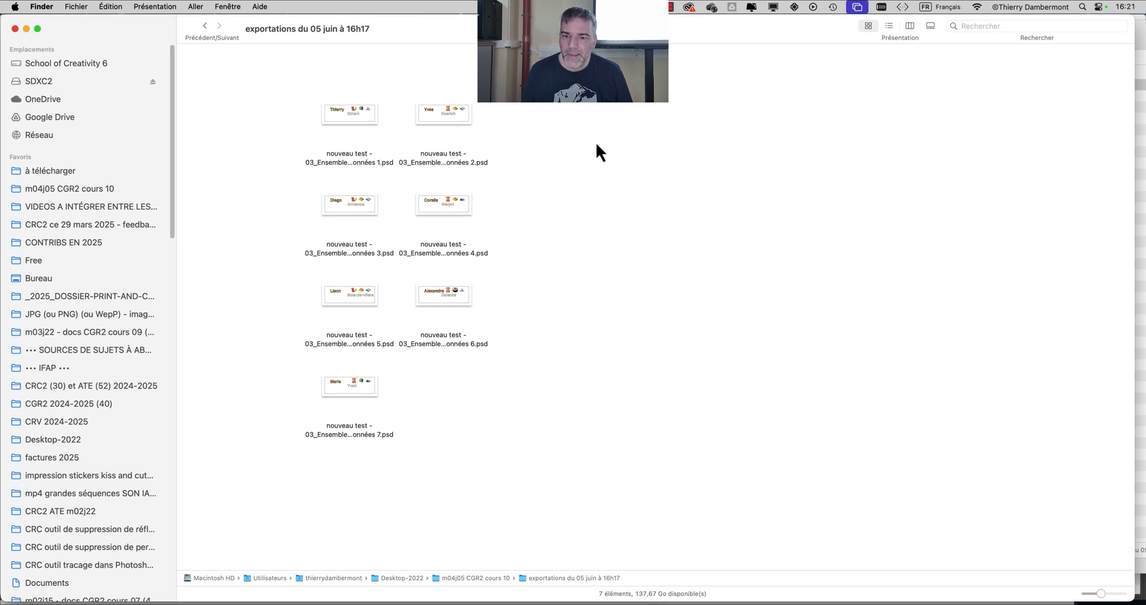
pyautogui.moveTo(345, 74); pyautogui.dragTo(328, 394)
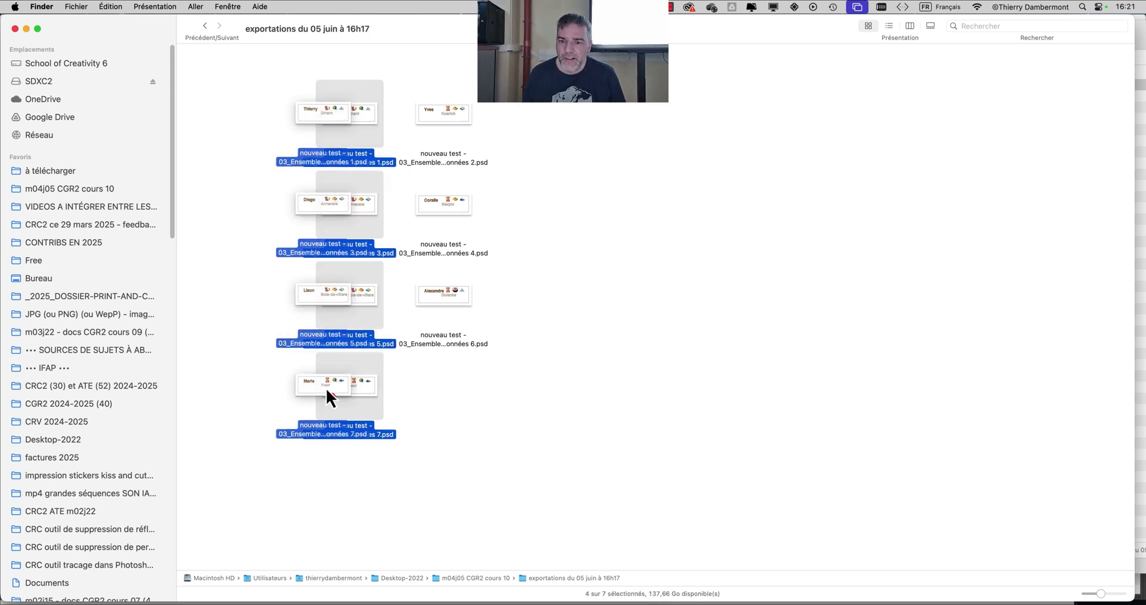
pyautogui.click(489, 426)
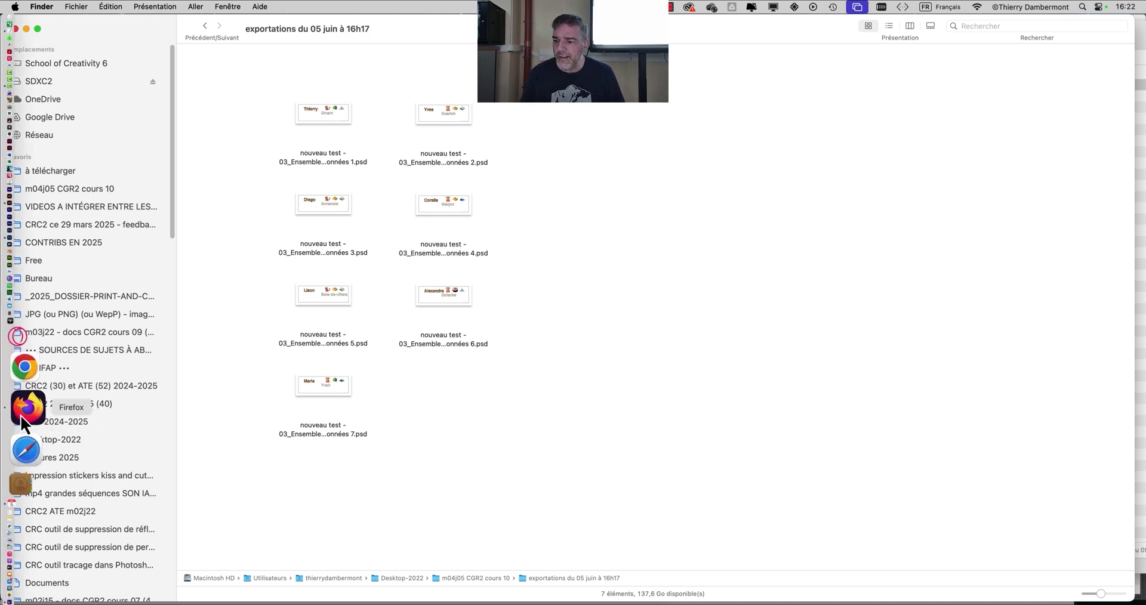
# - Widen Firefox and search Bing in a new tab for 'data merge indesign'
pyautogui.click(24, 409)
pyautogui.moveTo(668, 580); pyautogui.dragTo(1135, 588)
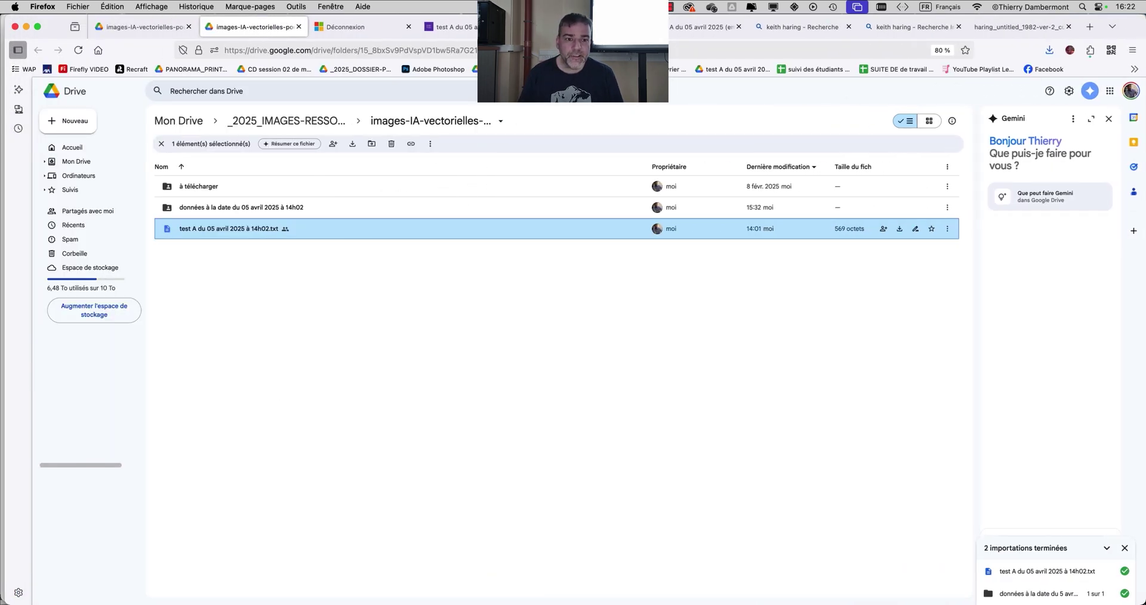
pyautogui.click(1091, 27)
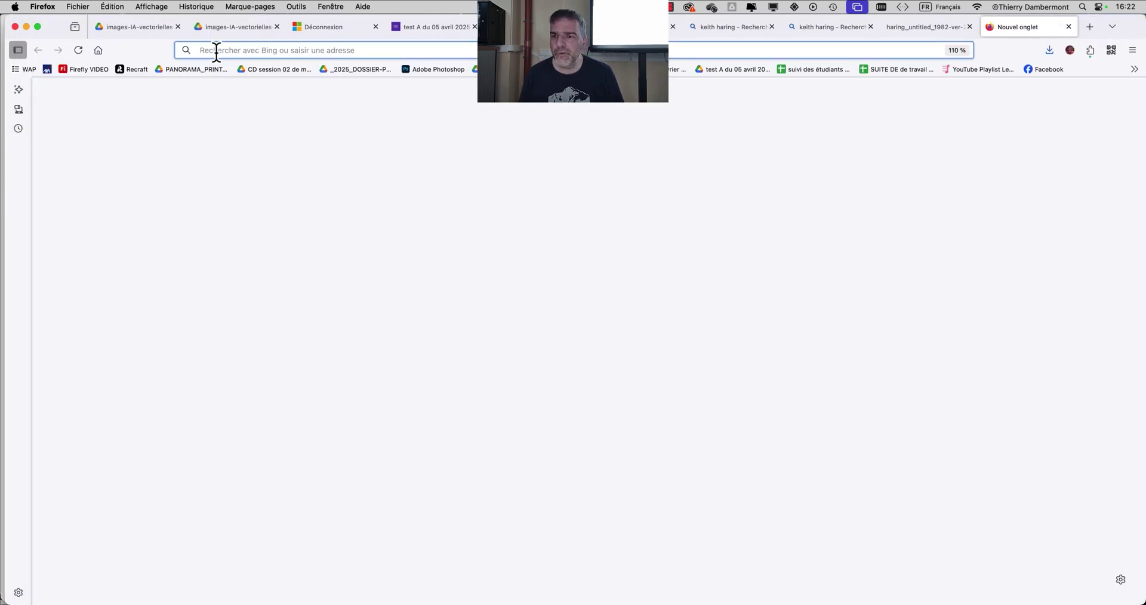
pyautogui.write('data merge ind')
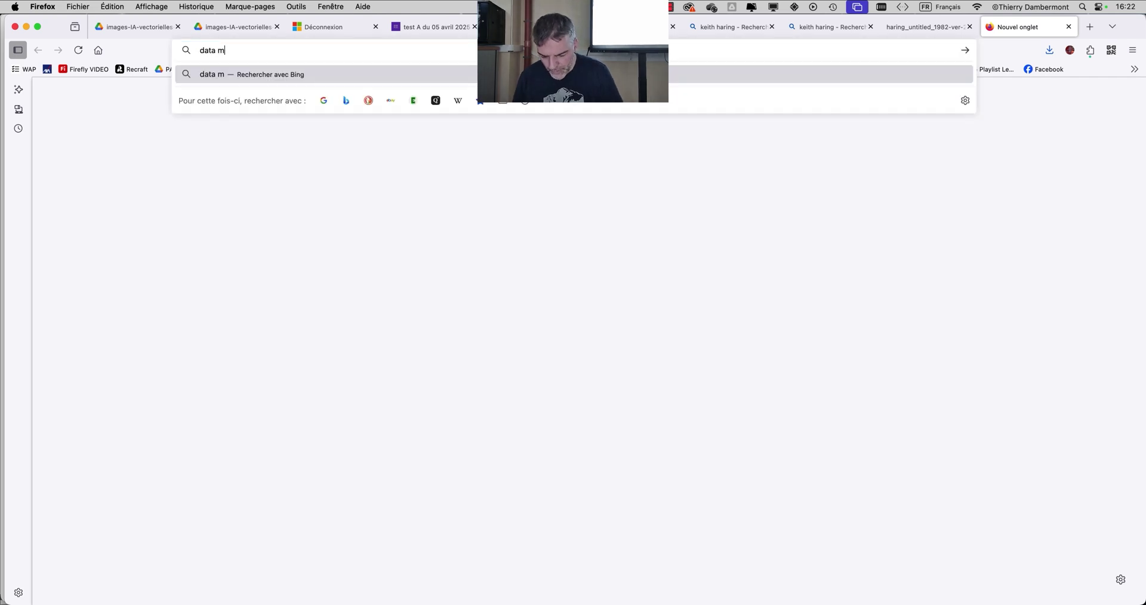
pyautogui.write('esign')
pyautogui.press('Return')
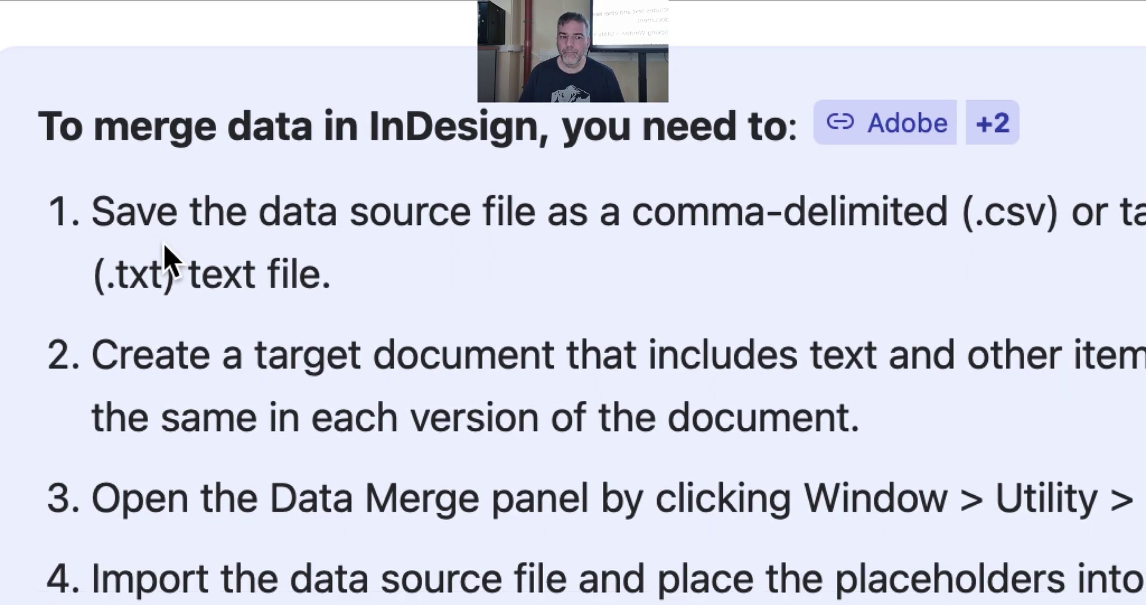
# - Read through the results, then replace 'data merge' in the query with 'fusion de données'
pyautogui.scroll(-5, 167, 262)
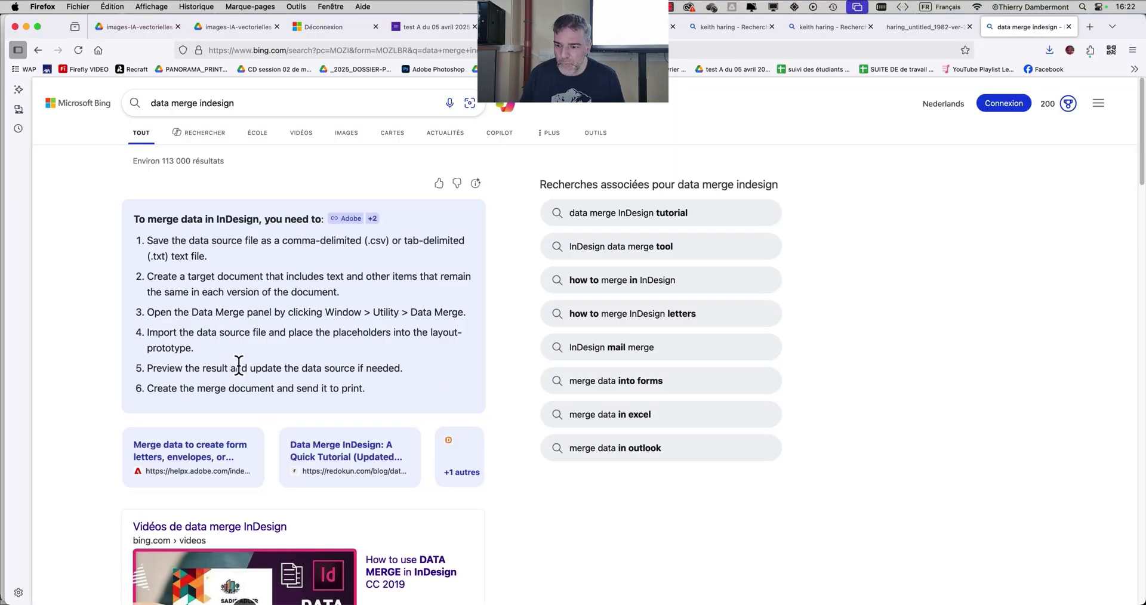
pyautogui.scroll(-3, 447, 360)
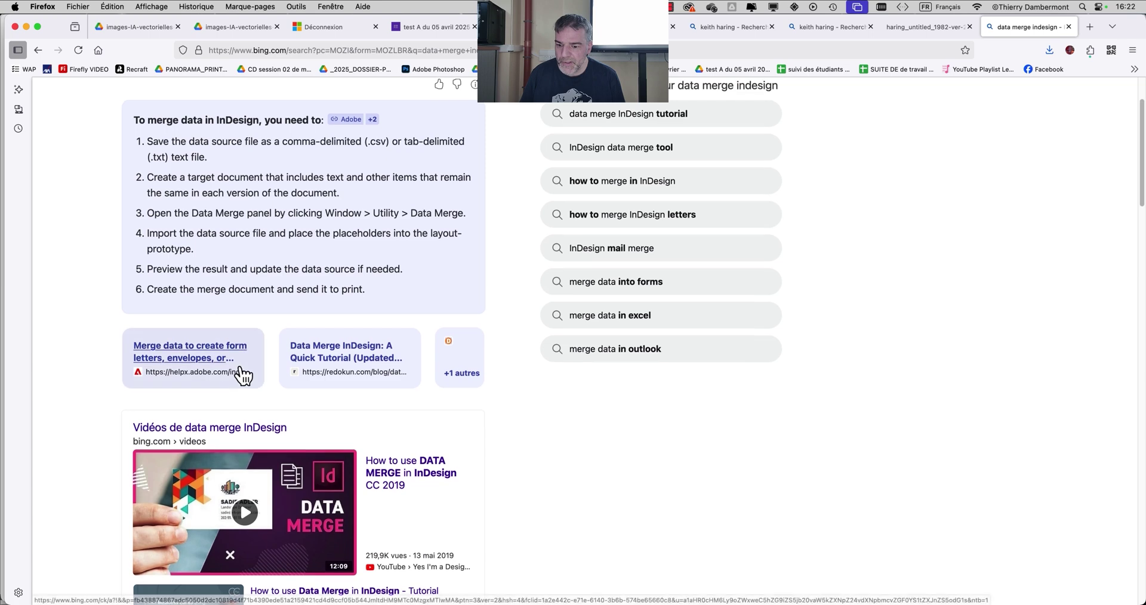
pyautogui.scroll(4, 242, 375)
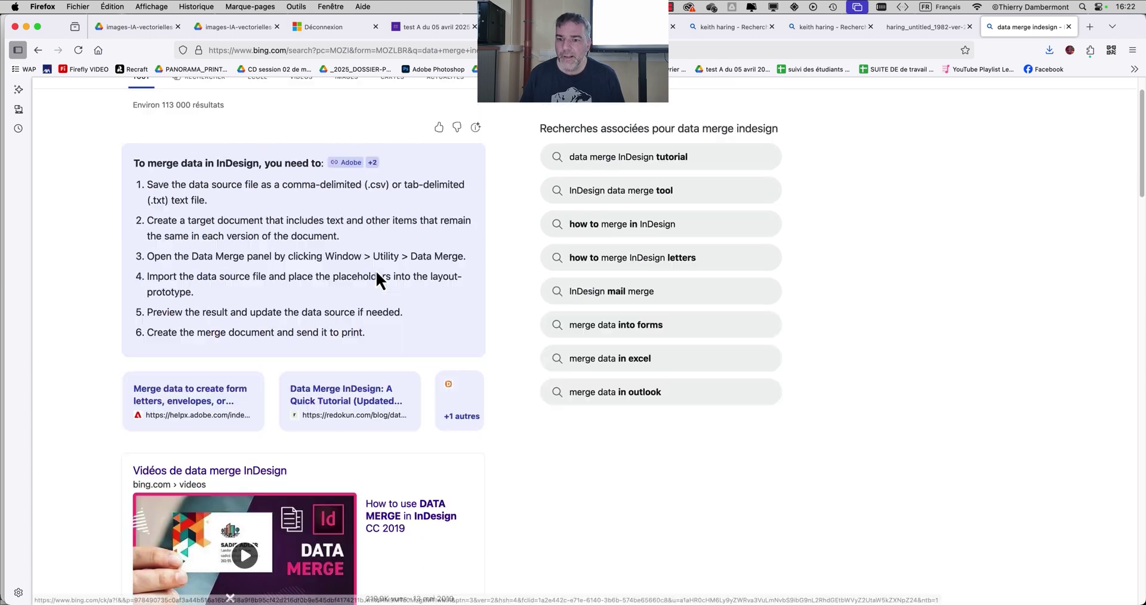
pyautogui.scroll(-5, 325, 289)
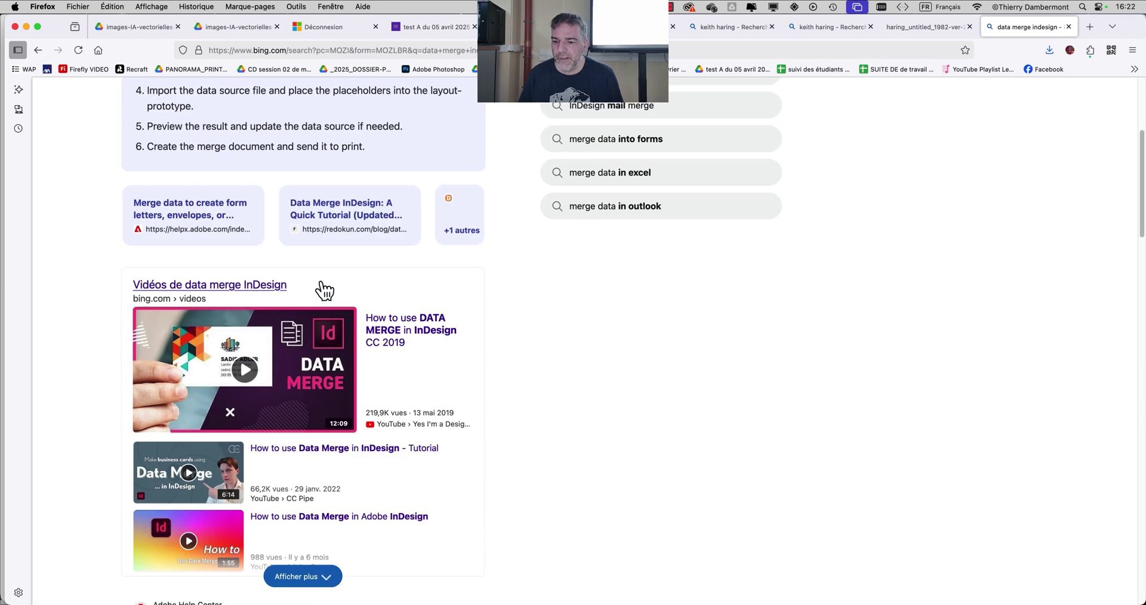
pyautogui.scroll(-7, 325, 289)
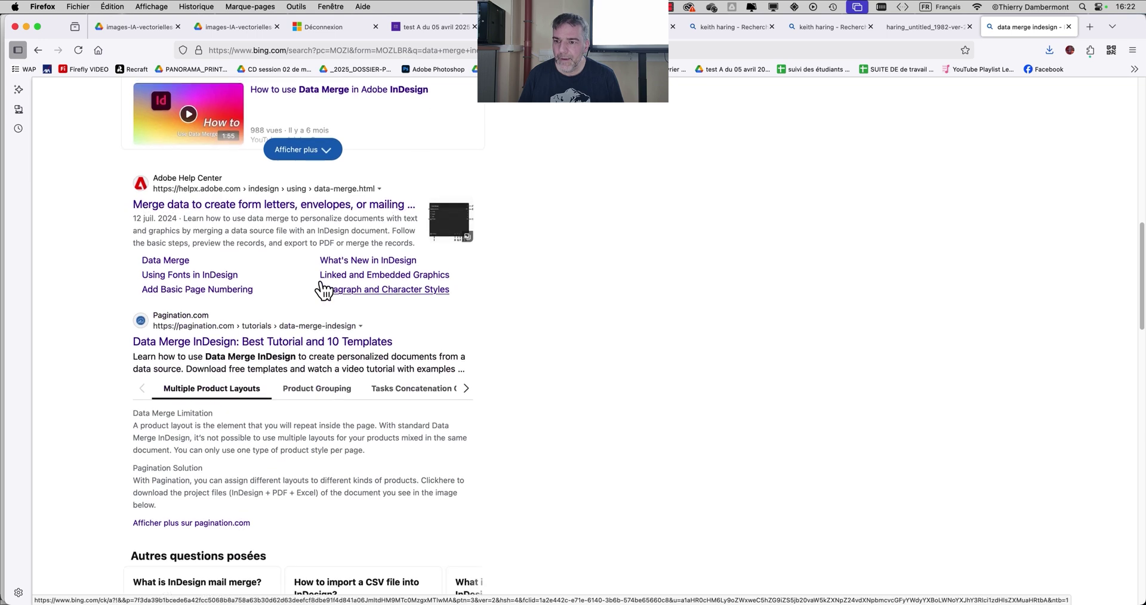
pyautogui.scroll(10, 322, 289)
pyautogui.moveTo(198, 103); pyautogui.dragTo(130, 103)
pyautogui.write('fusi')
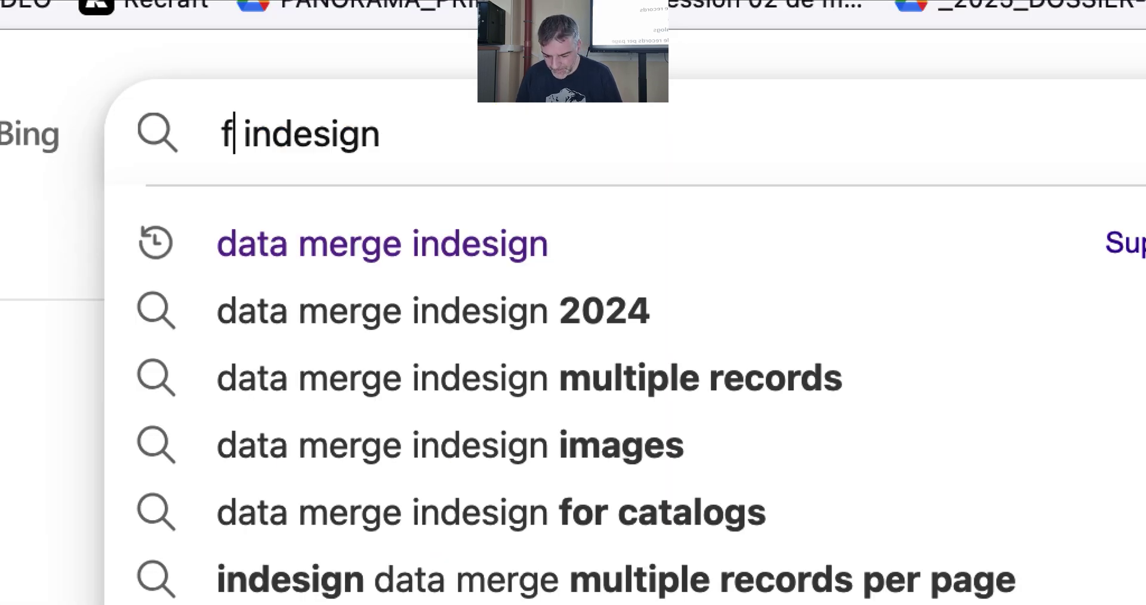
pyautogui.write('on de données')
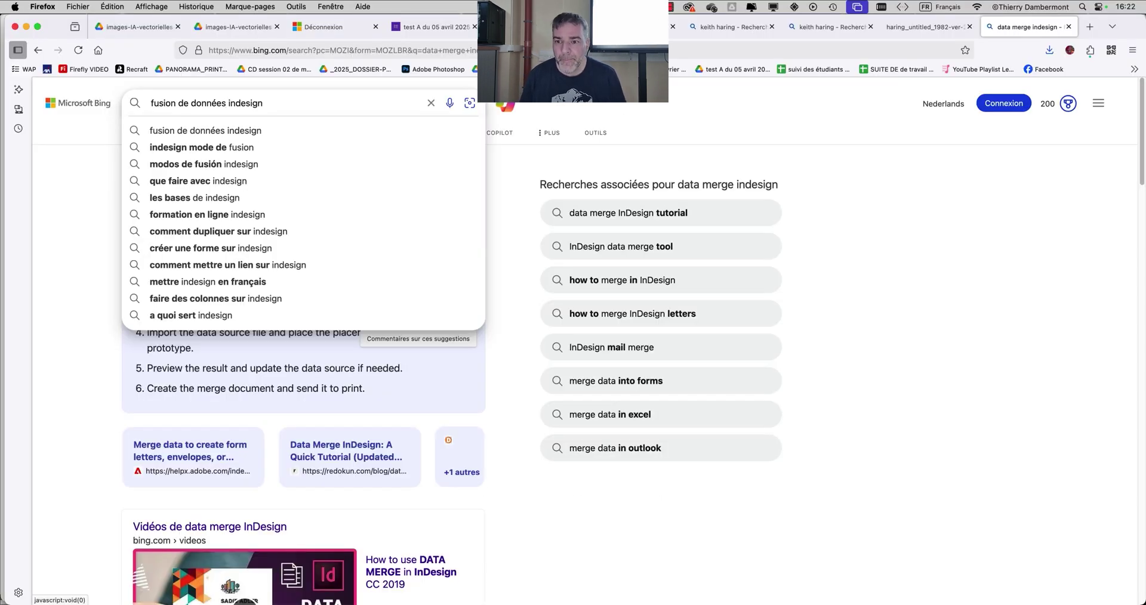
# - Search 'fusion de données indesign' and scroll through the French results
pyautogui.click(135, 103)
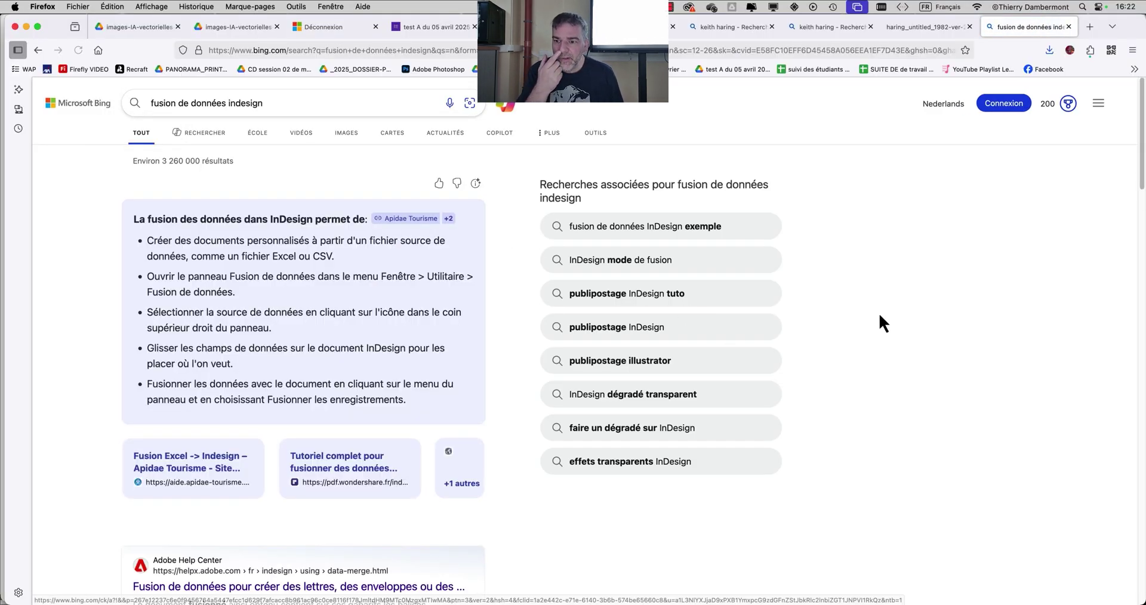
pyautogui.scroll(-5, 822, 292)
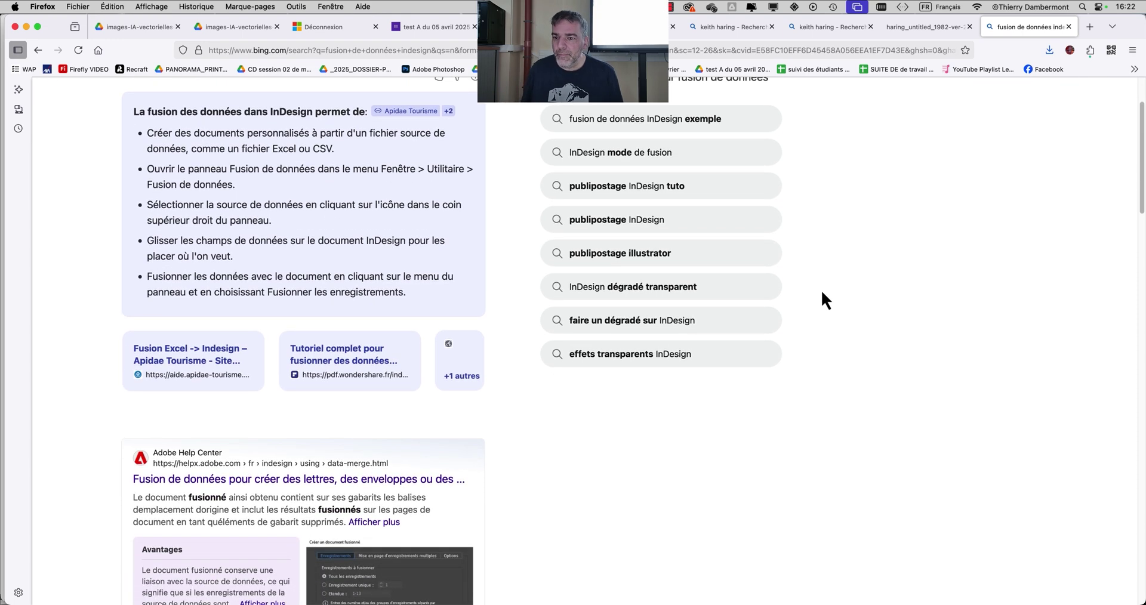
pyautogui.scroll(5, 821, 290)
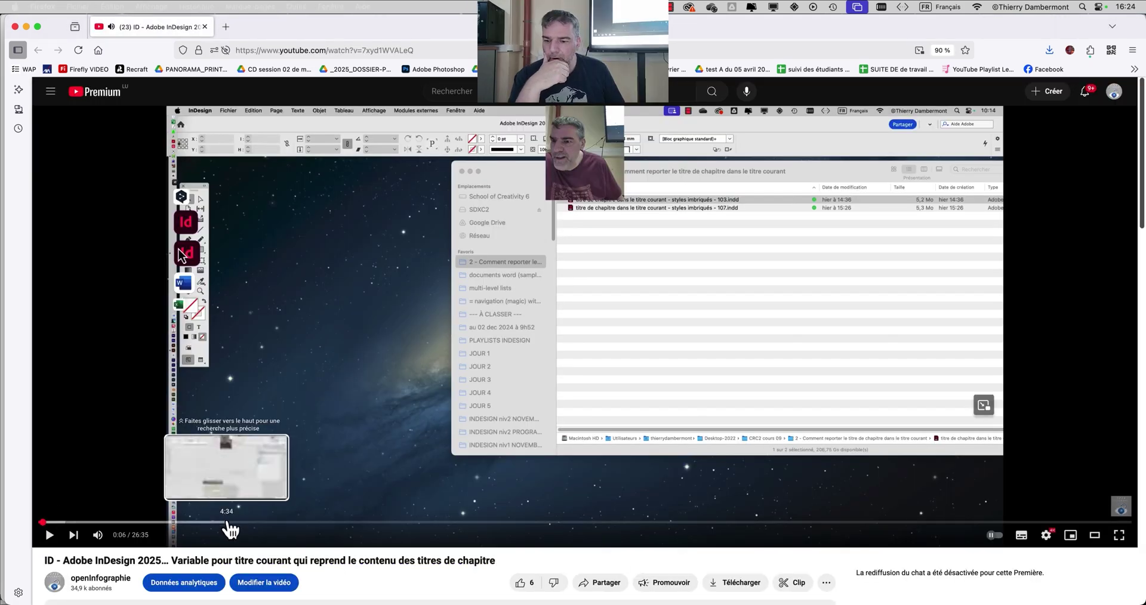
# - Seek the InDesign video to 13:38, select part of its title, and mute it
pyautogui.click(600, 523)
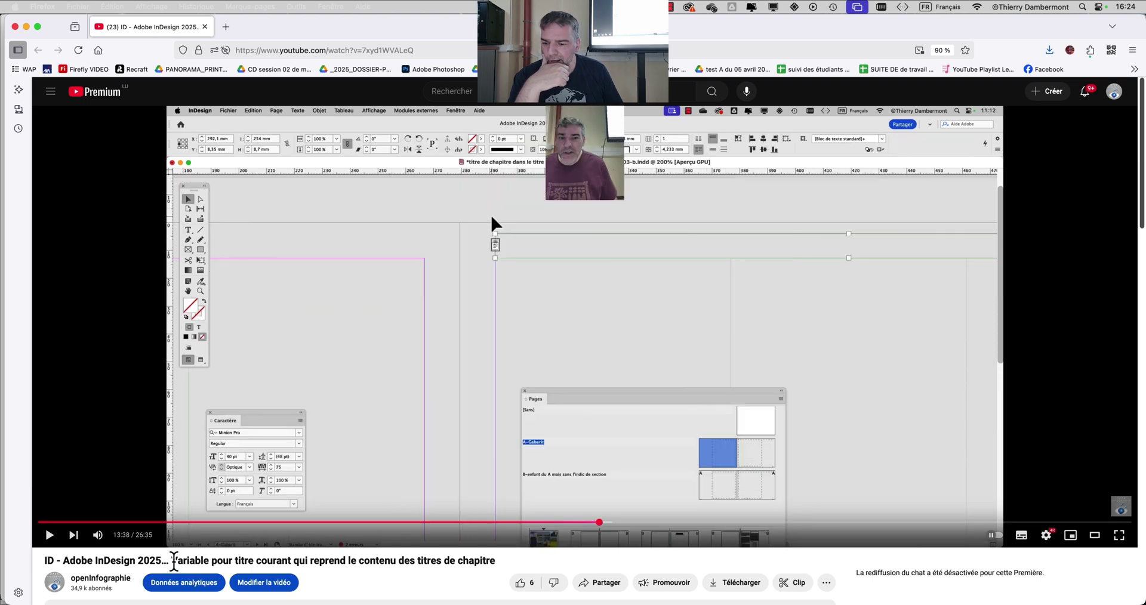
pyautogui.moveTo(172, 560); pyautogui.dragTo(385, 560)
pyautogui.click(221, 560)
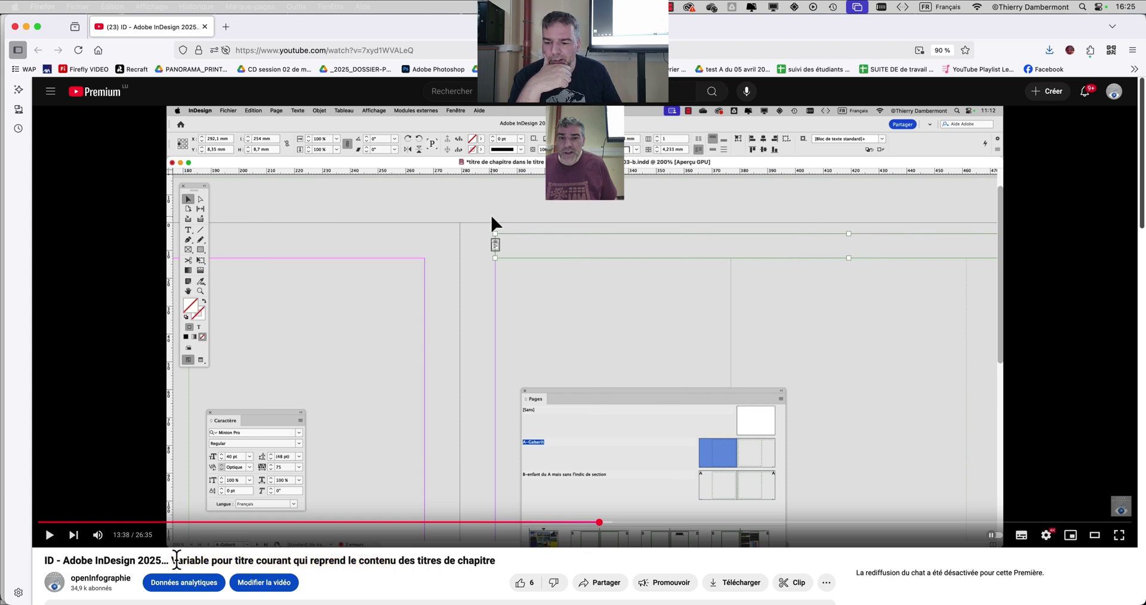
pyautogui.moveTo(172, 560); pyautogui.dragTo(497, 572)
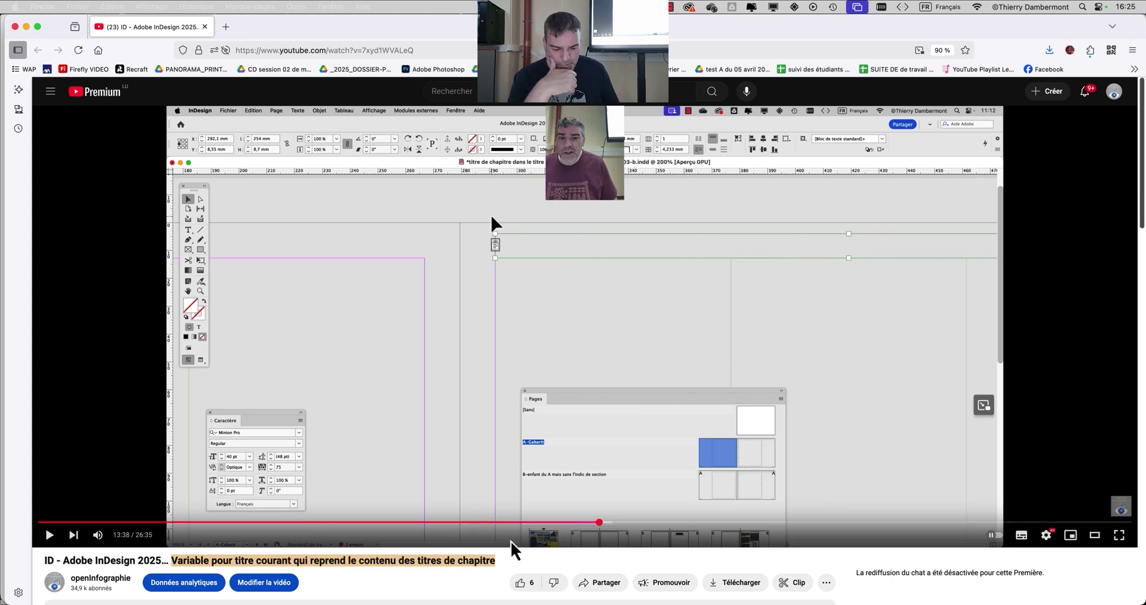
pyautogui.press('m')
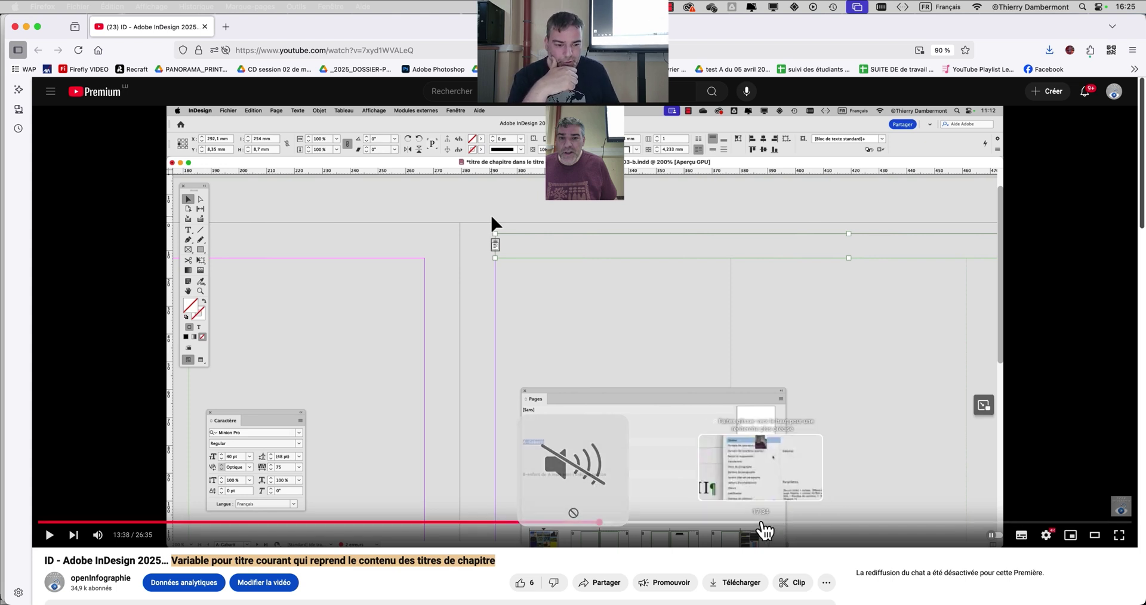
# - Seek through 17:34, 21:47, 23:43 and 25:06 to the yellow paragraph-rule settings at 25:34
pyautogui.click(761, 522)
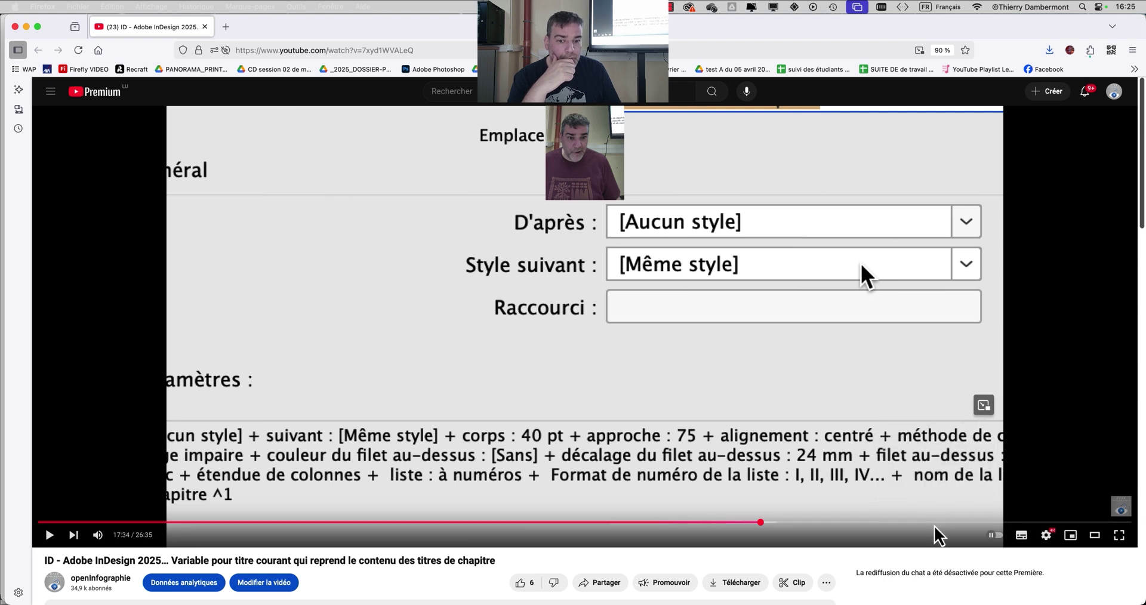
pyautogui.click(936, 523)
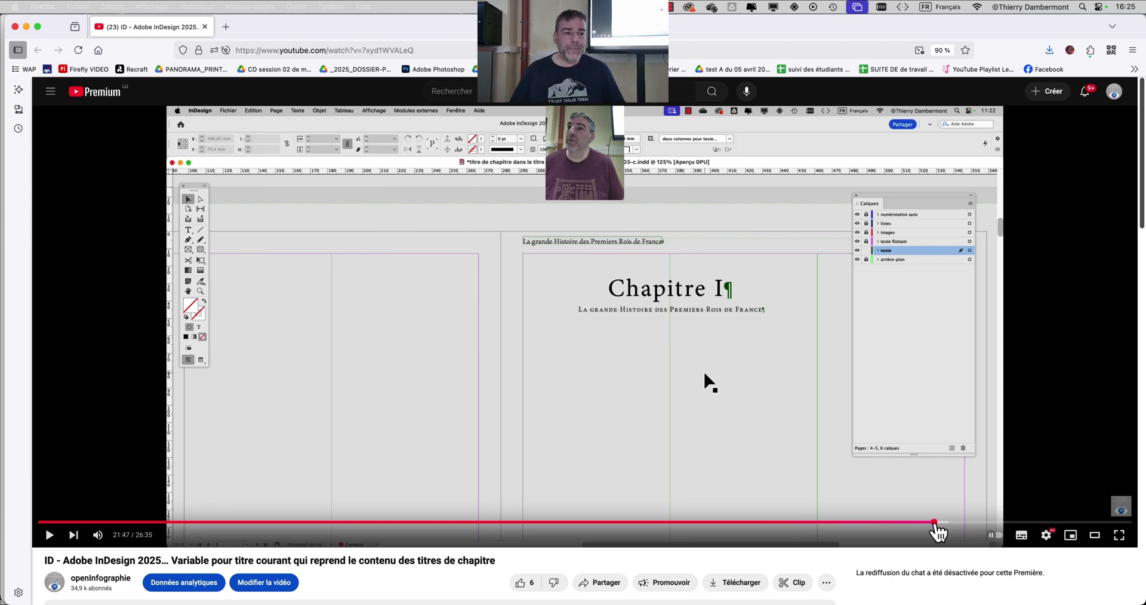
pyautogui.click(1111, 51)
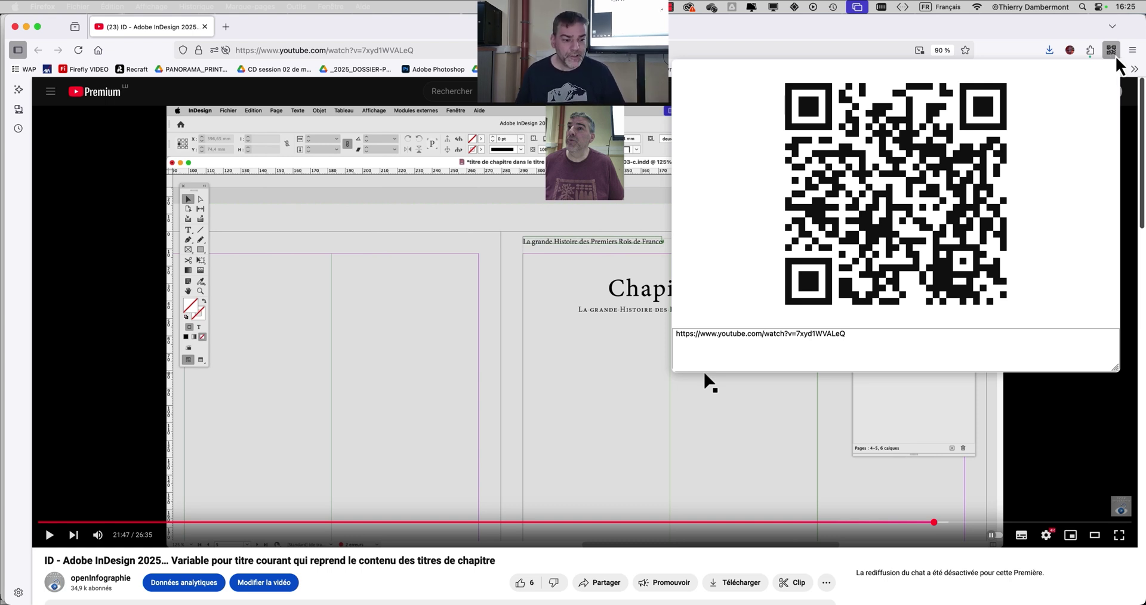
pyautogui.click(1015, 524)
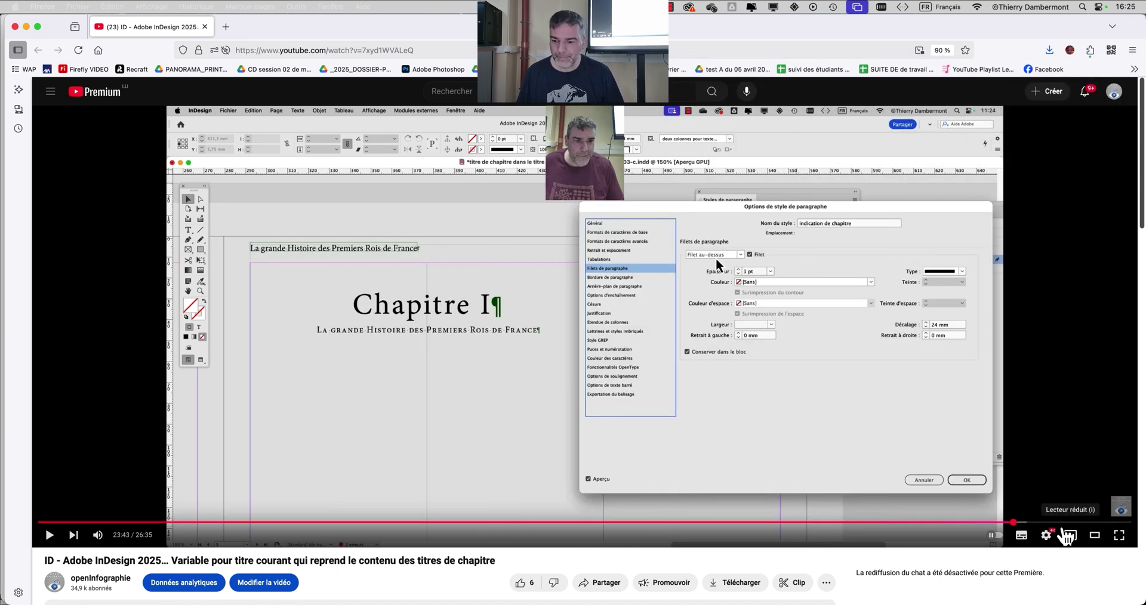
pyautogui.click(1071, 523)
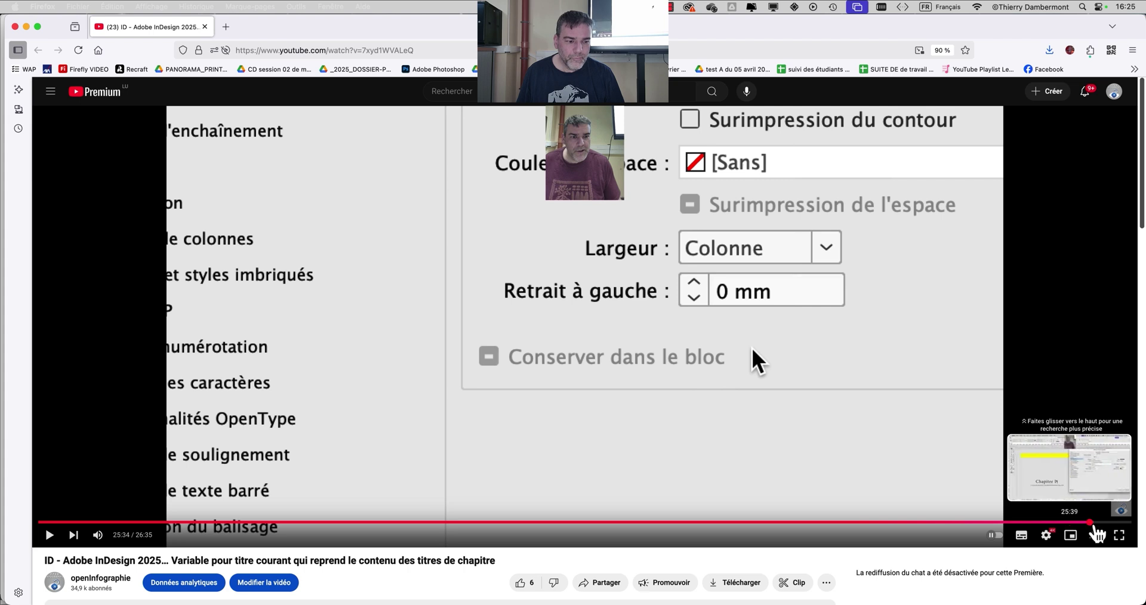
pyautogui.click(1090, 523)
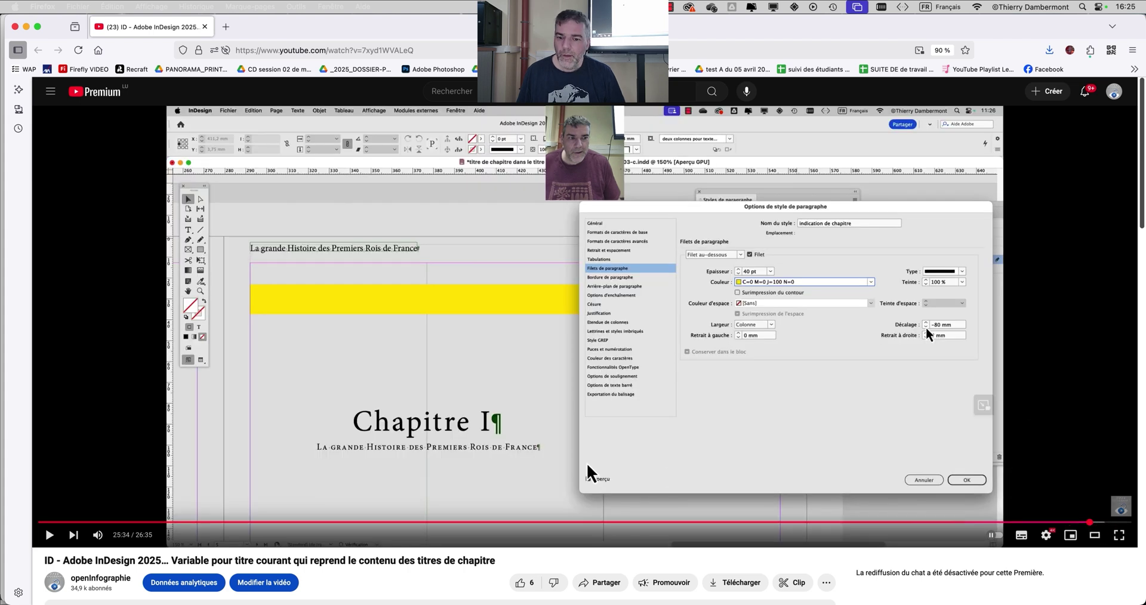